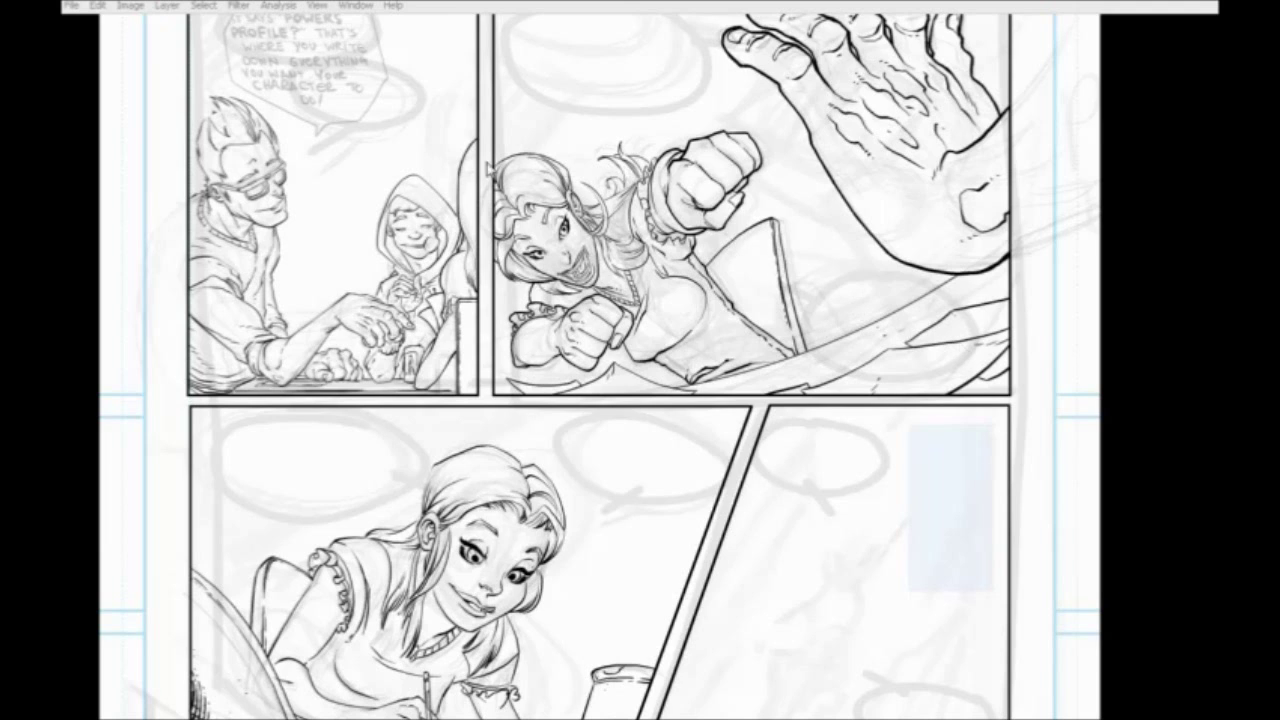
Switch to the browser and read through the Castle Dracula mini comic post on the artist's website
key(alt+Tab)
double_click(557, 172)
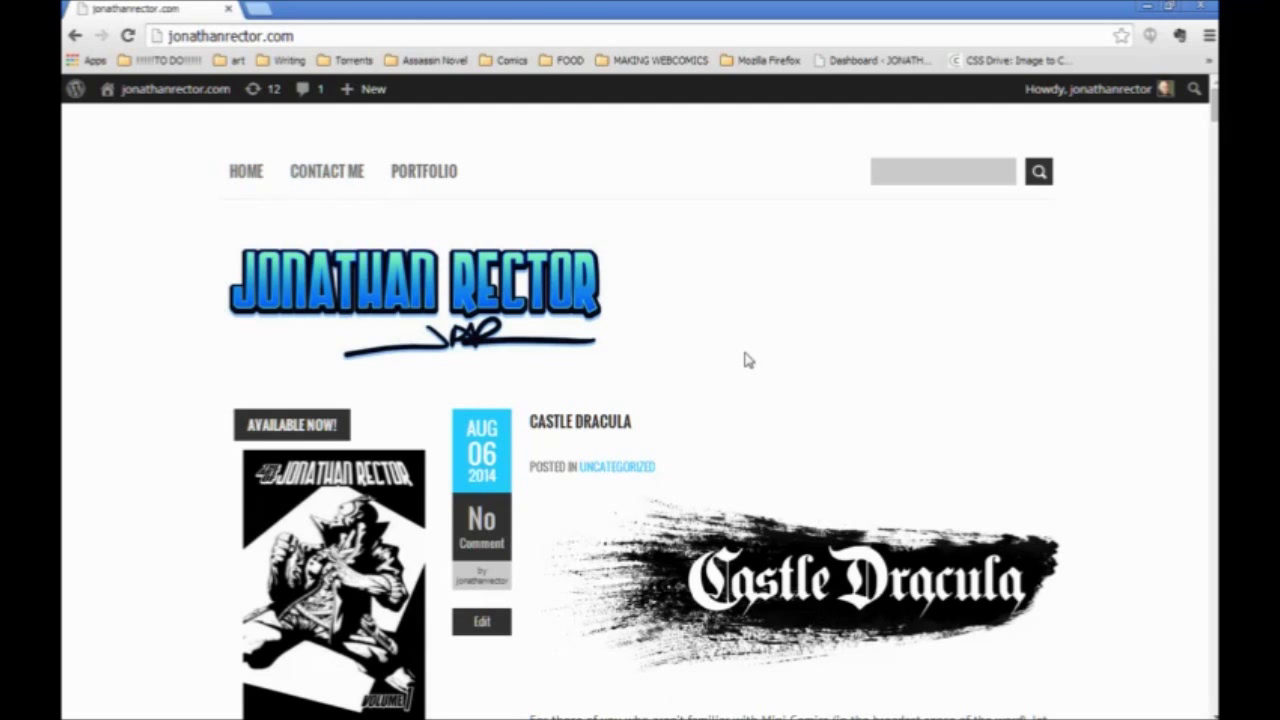
scroll(748, 362, down, 3)
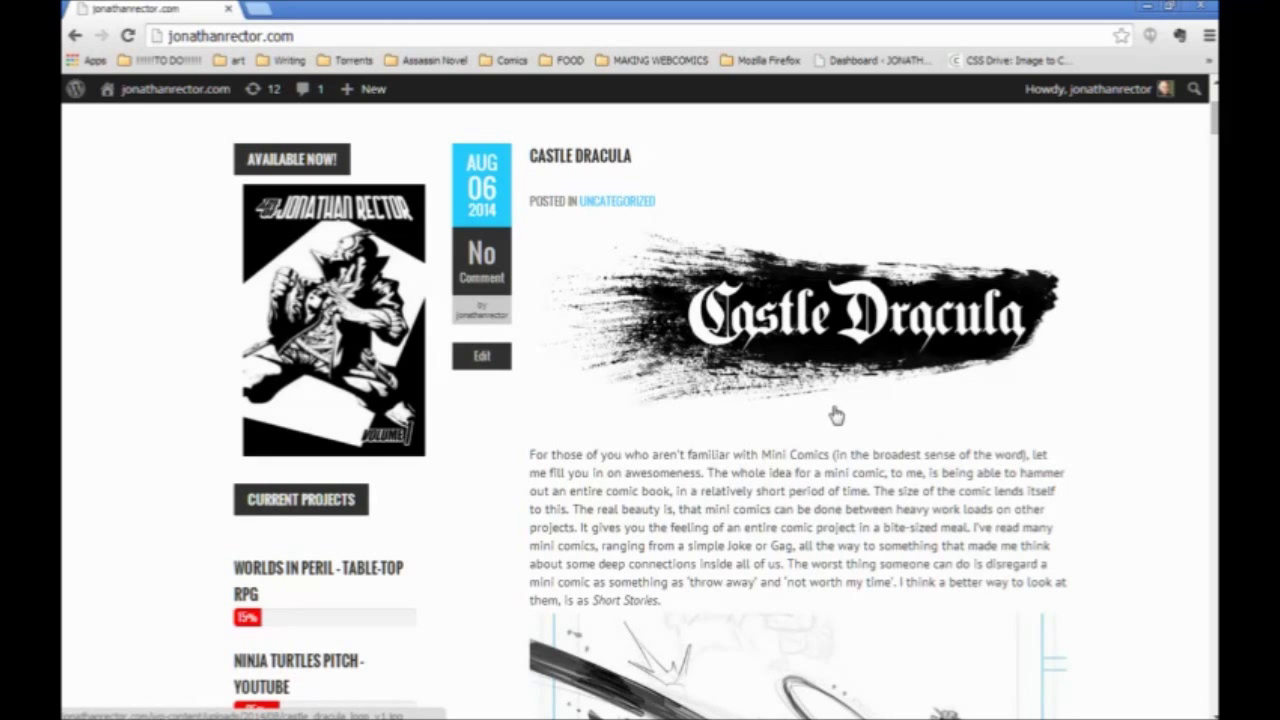
scroll(651, 403, down, 2)
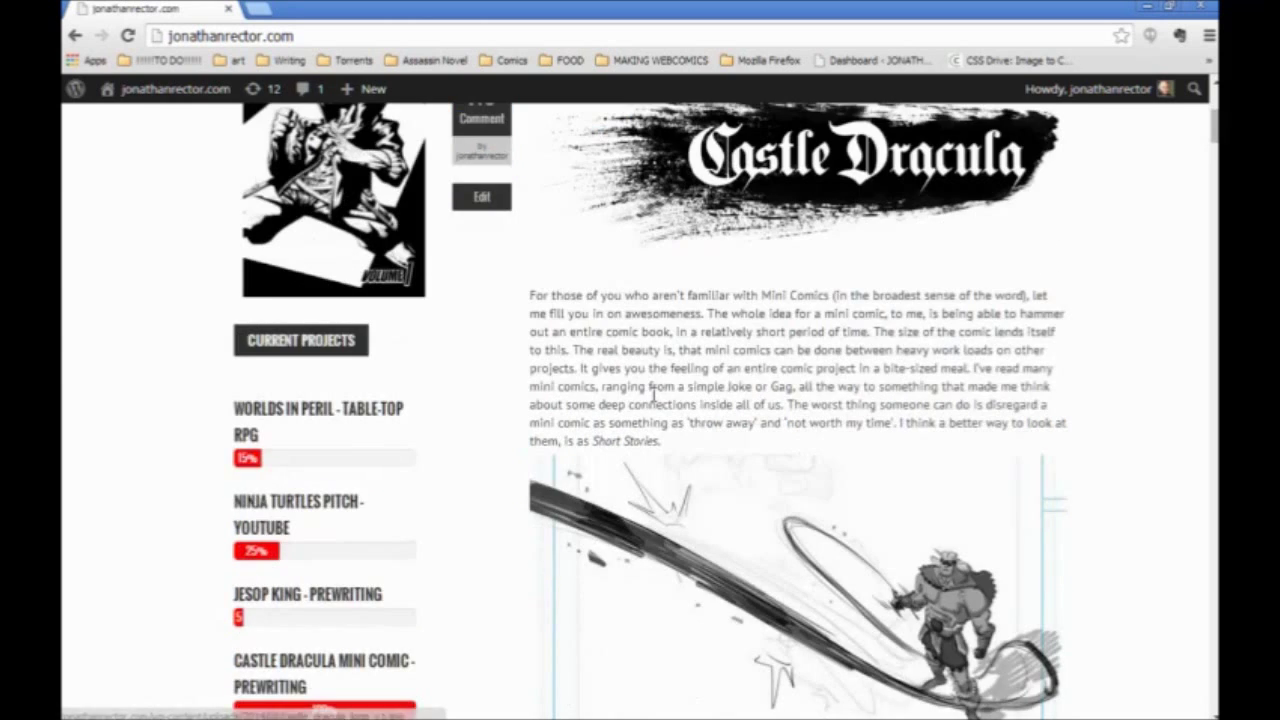
scroll(687, 385, down, 2)
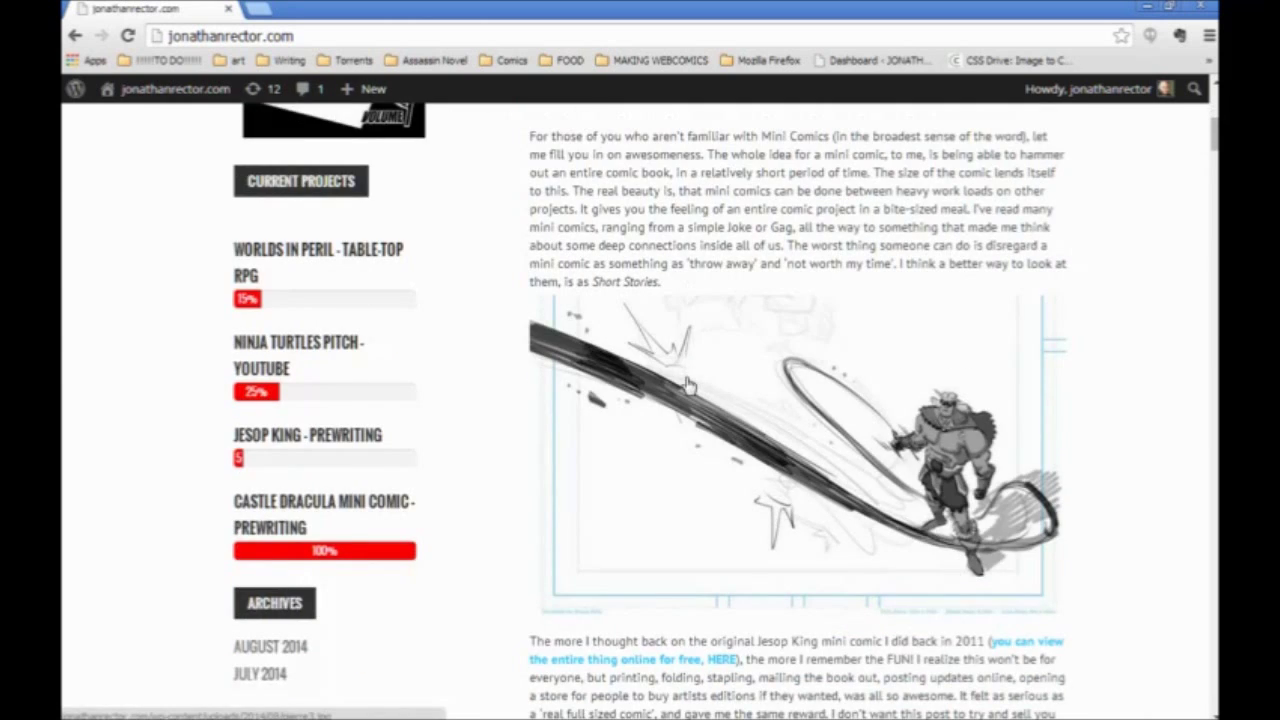
scroll(687, 385, down, 5)
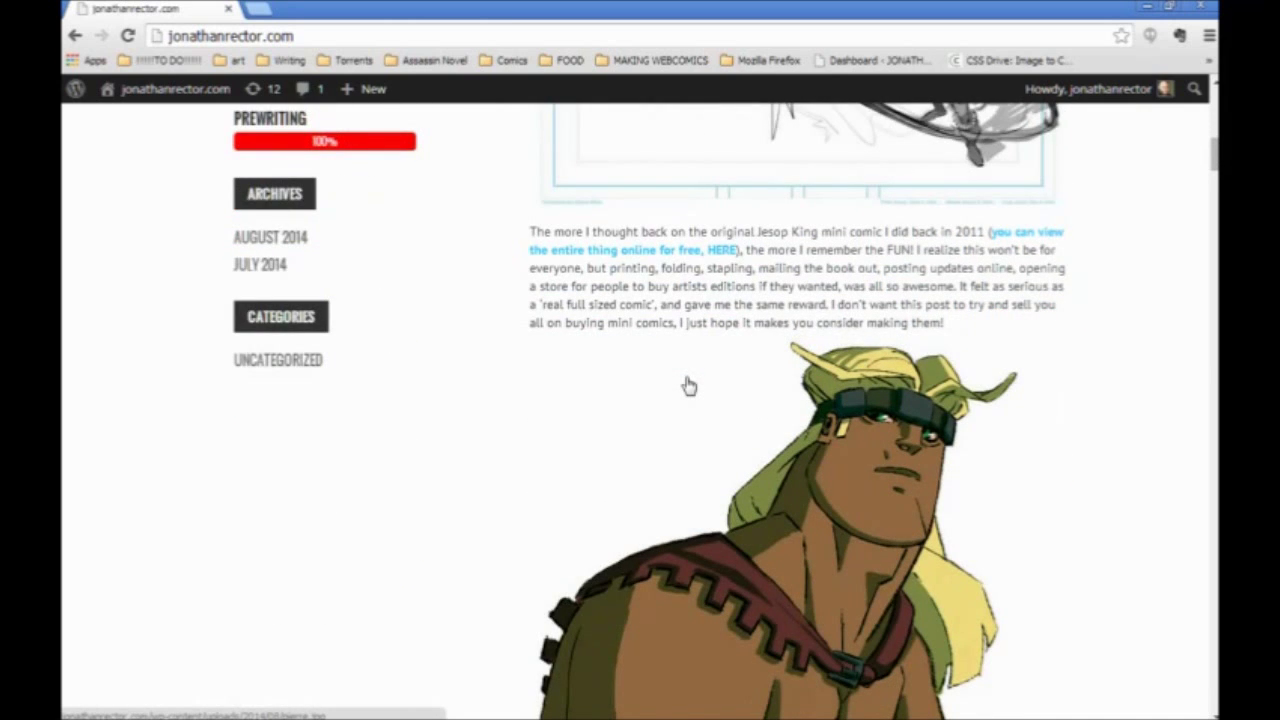
scroll(688, 385, down, 2)
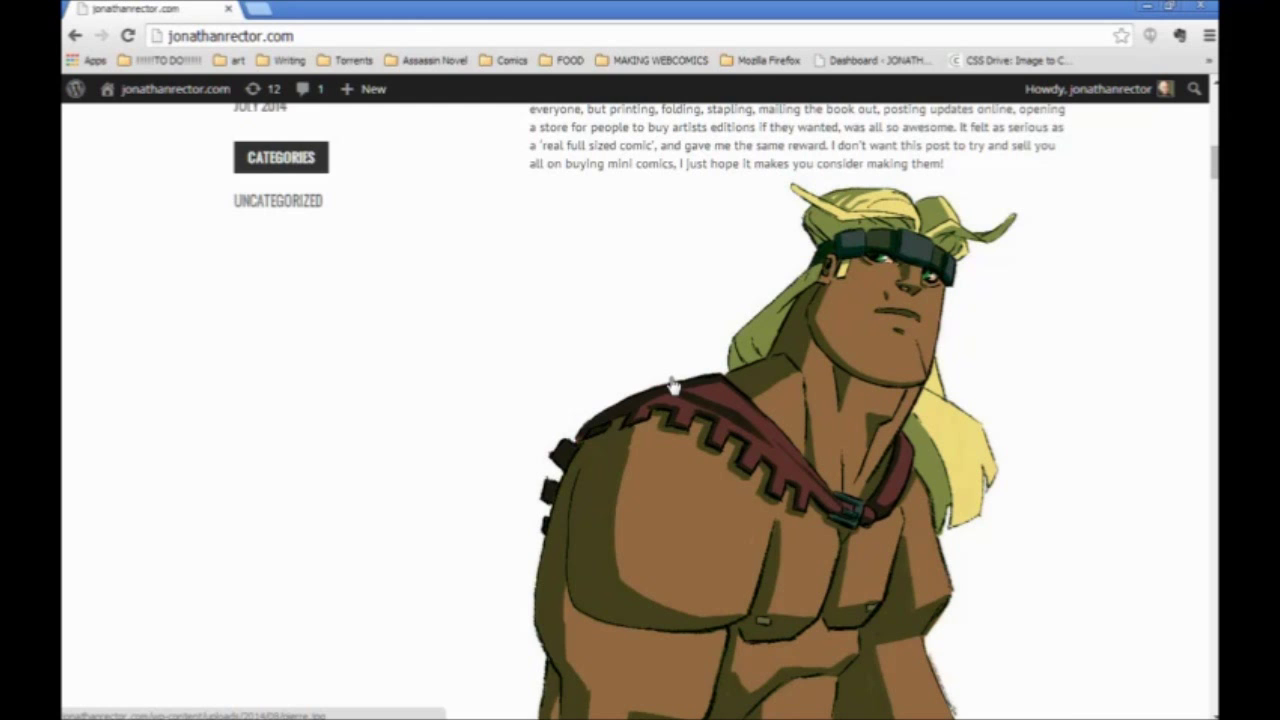
scroll(673, 386, down, 5)
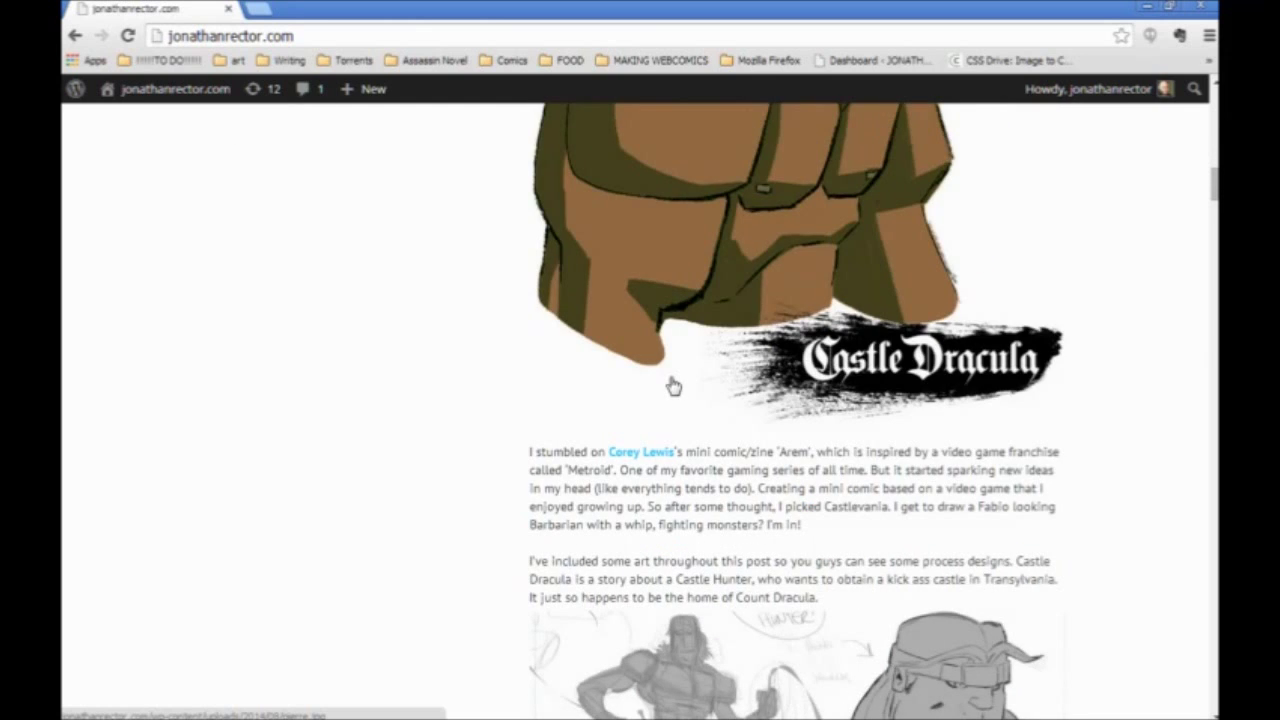
scroll(673, 386, down, 6)
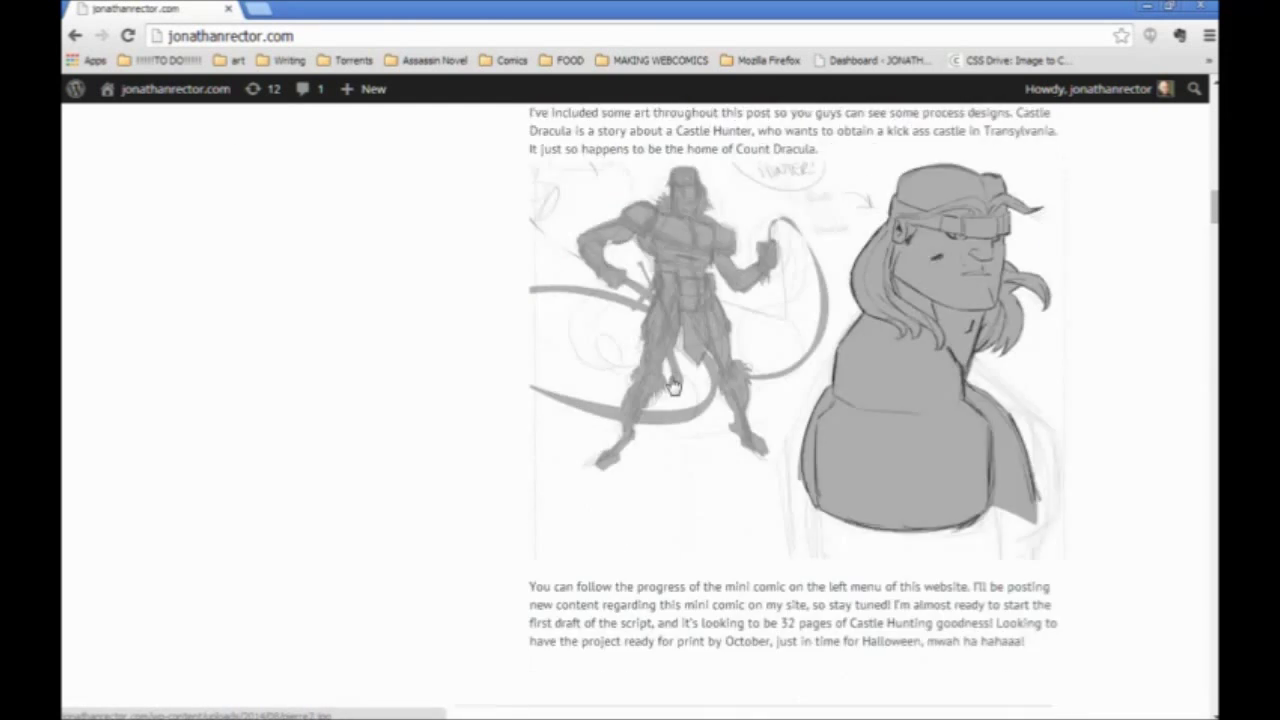
Return to the start of the Castle Dracula post and check the Current Projects progress bars
scroll(673, 386, up, 3)
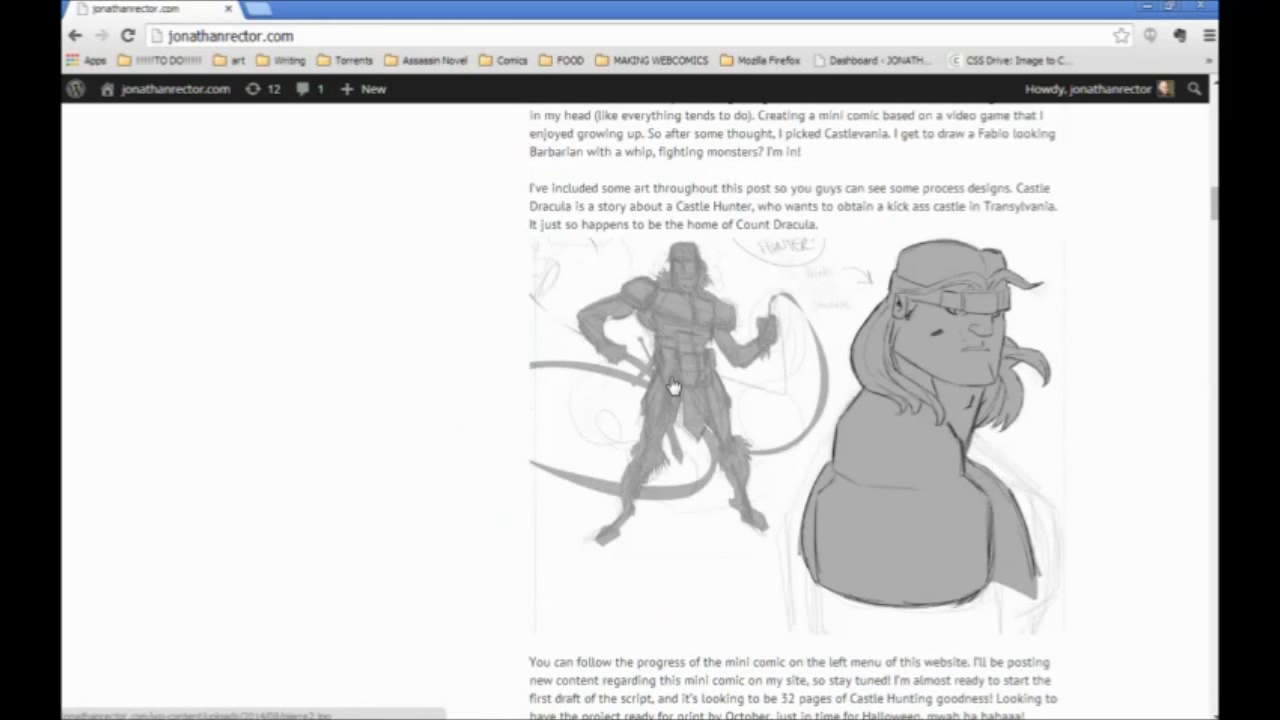
scroll(673, 386, up, 5)
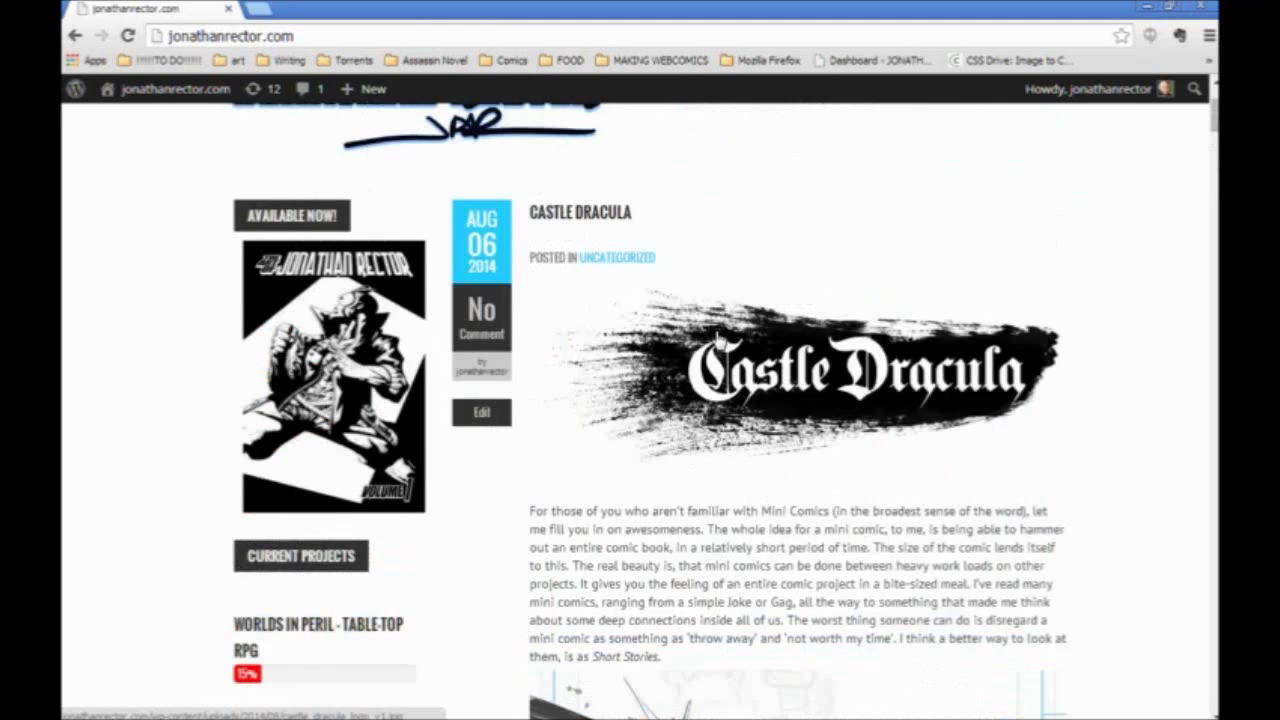
scroll(716, 327, down, 5)
scroll(680, 300, down, 3)
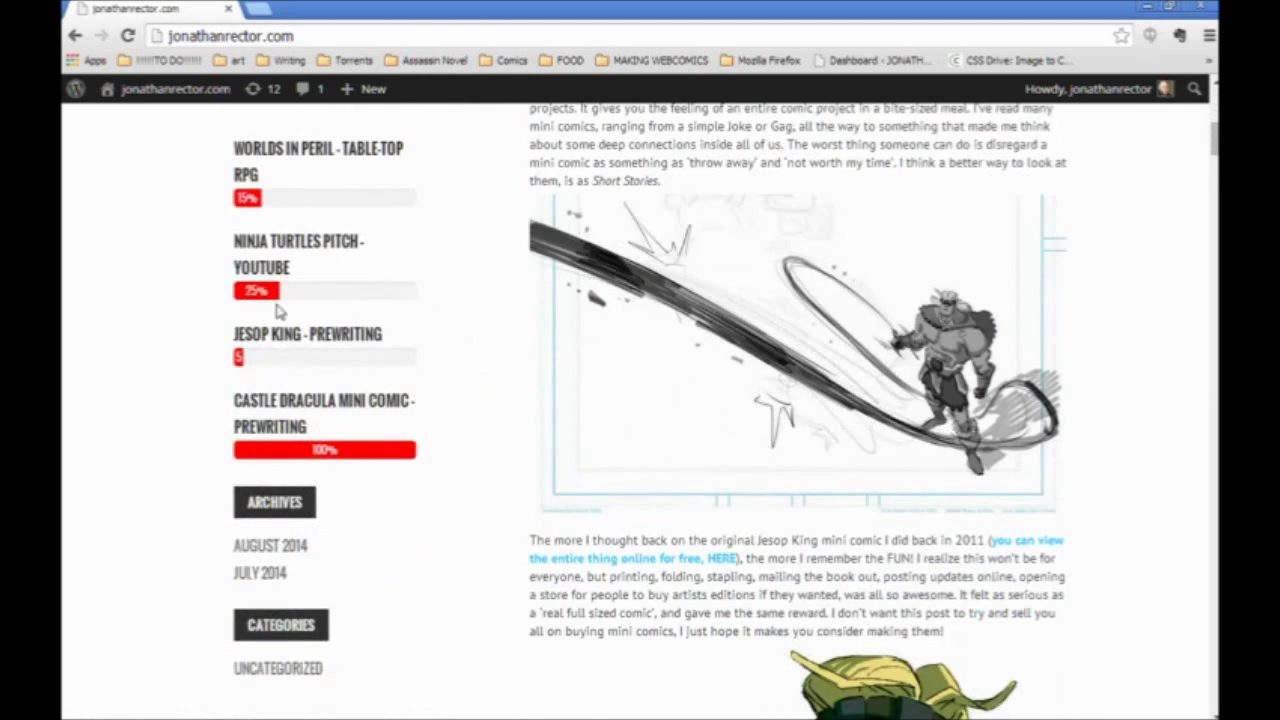
scroll(238, 423, up, 2)
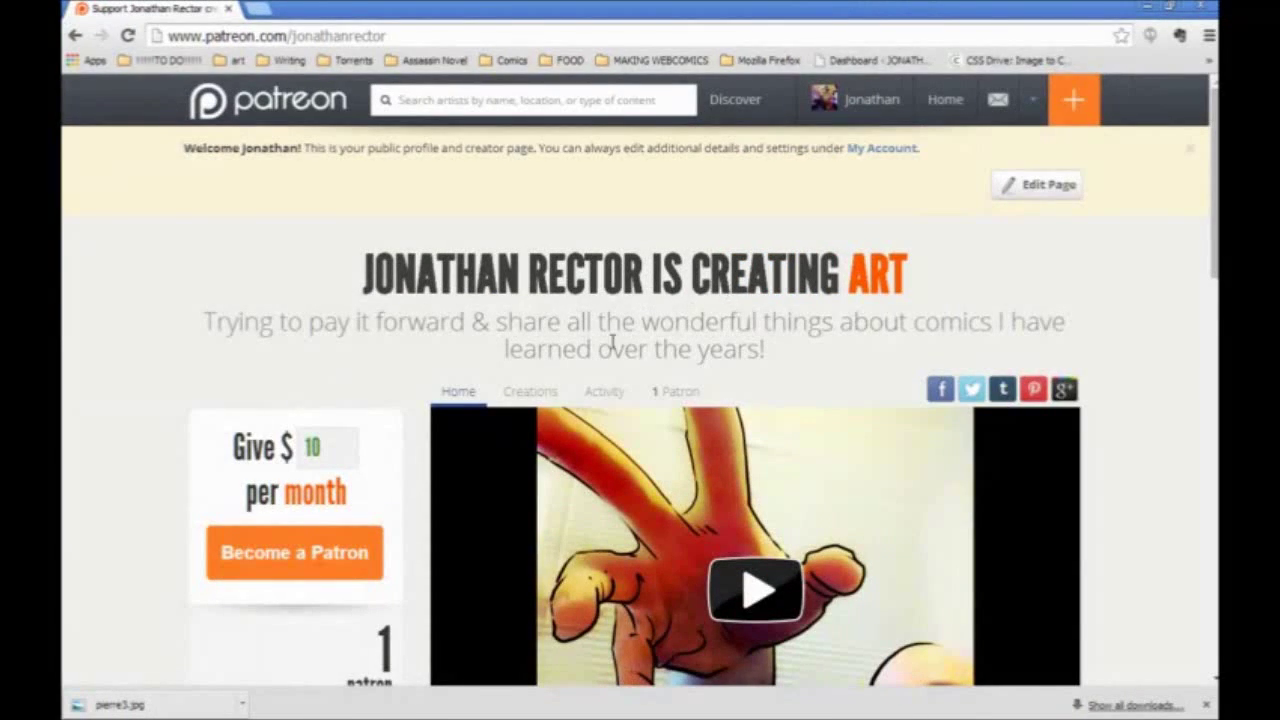
Look over the artist's Patreon page, including the video, the thank-you text and the monthly pledge tiers
scroll(640, 450, down, 2)
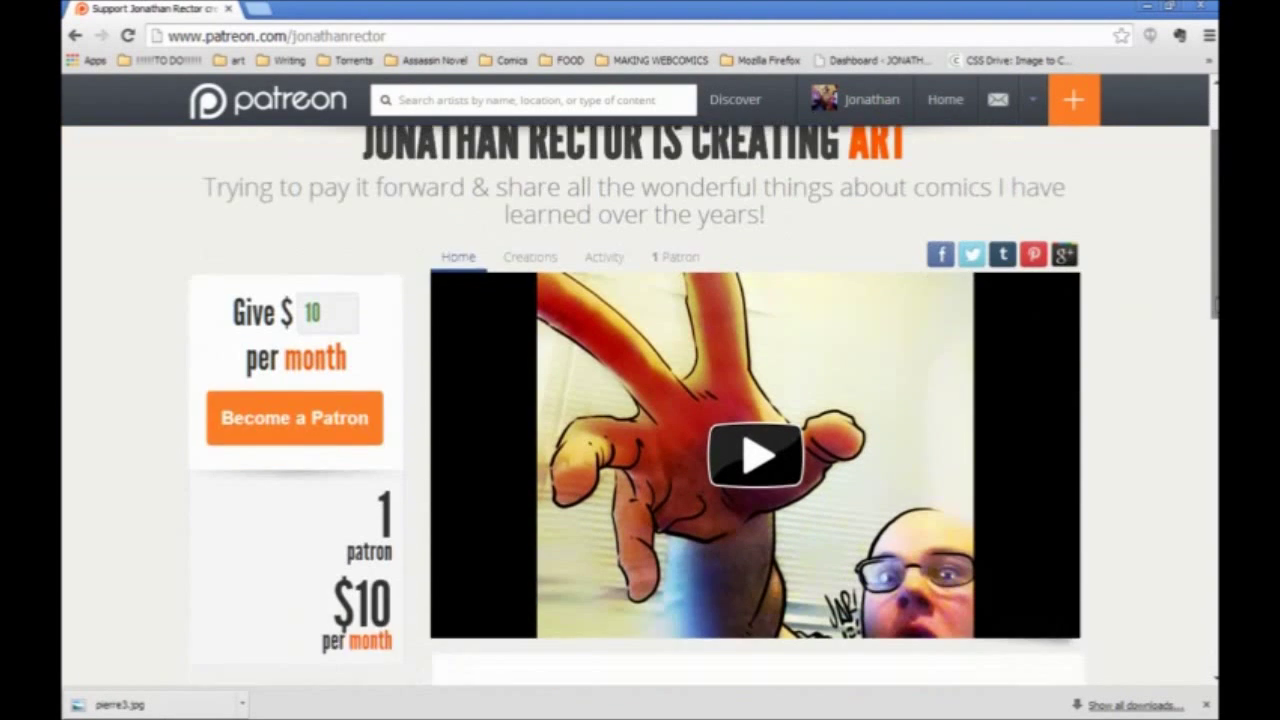
scroll(640, 450, up, 1)
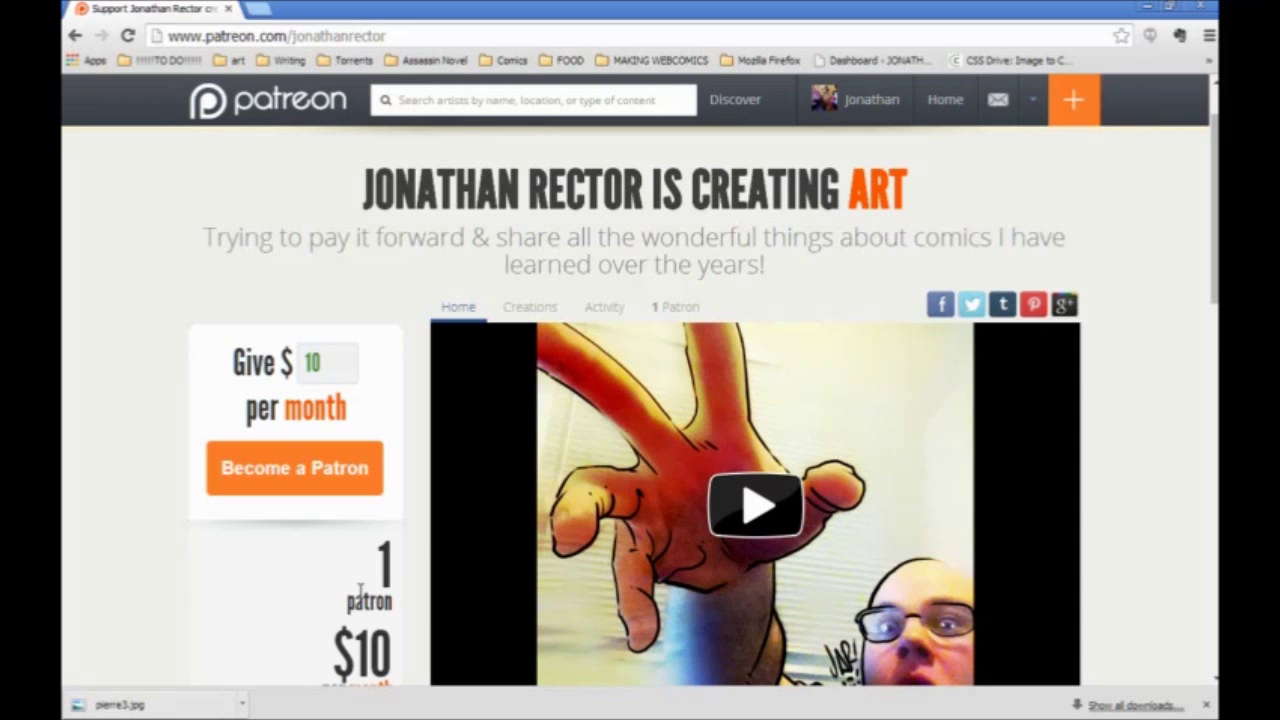
scroll(575, 585, down, 4)
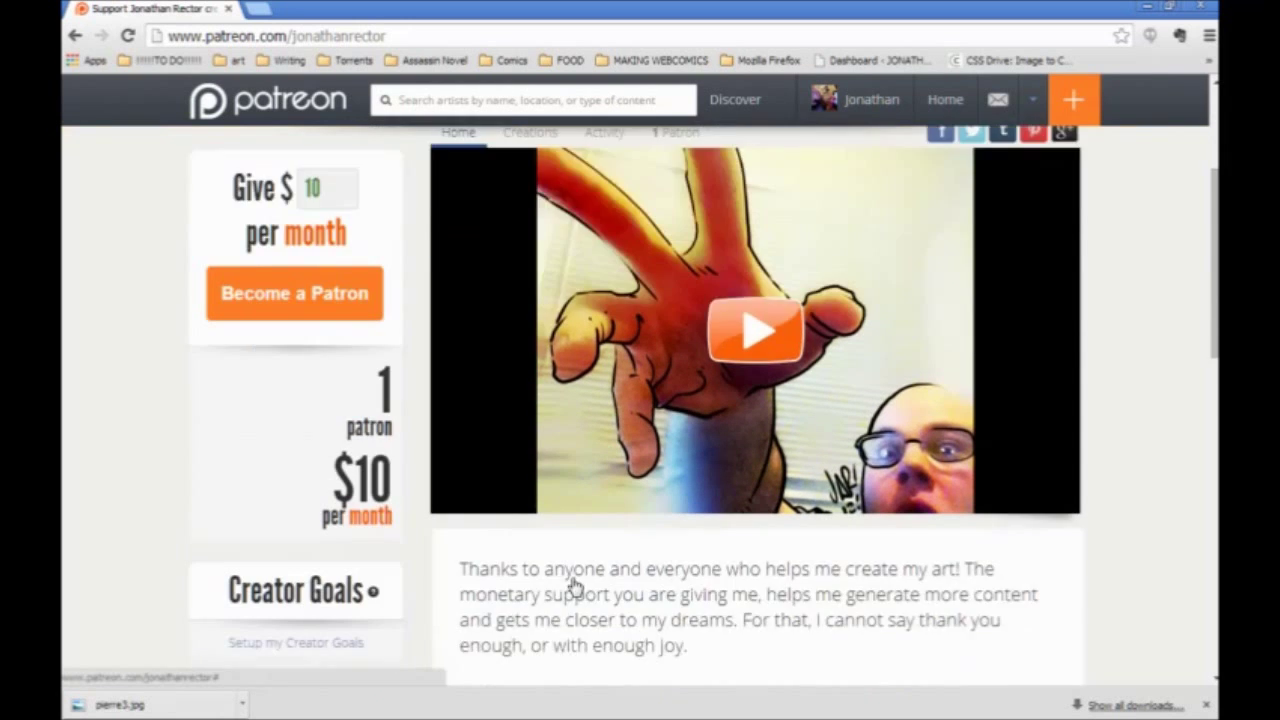
scroll(540, 588, down, 1)
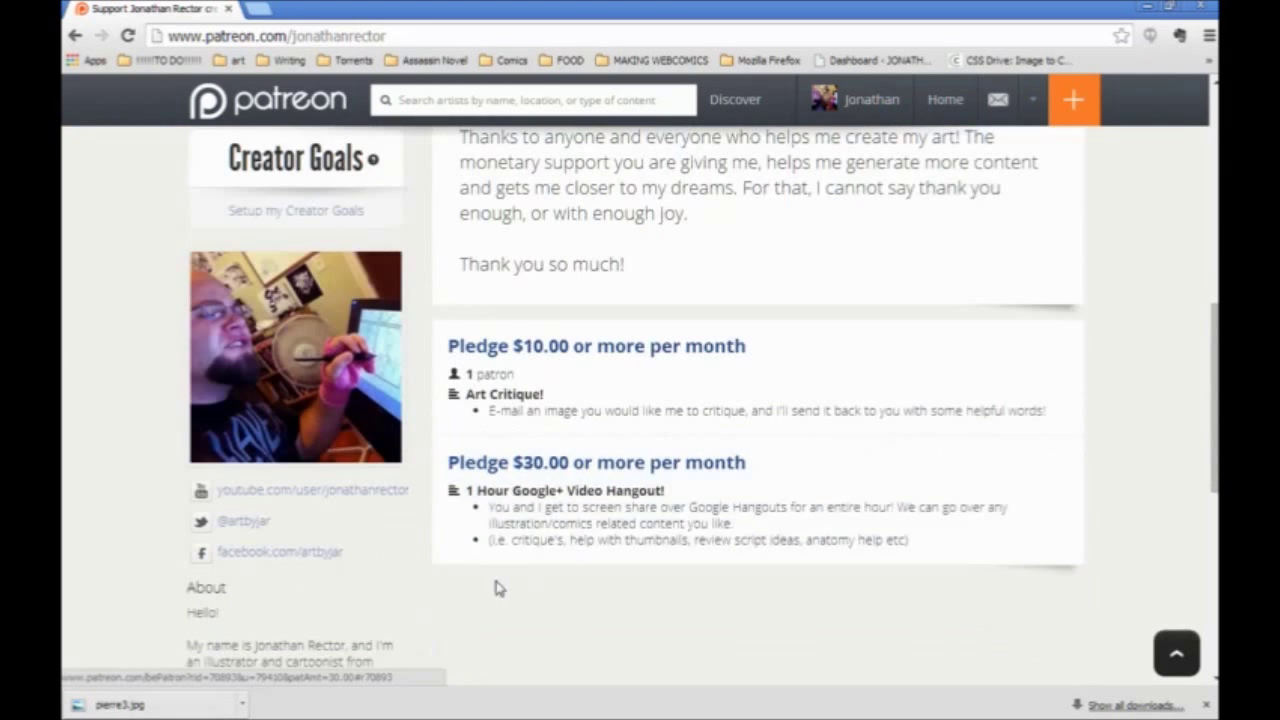
scroll(731, 598, up, 8)
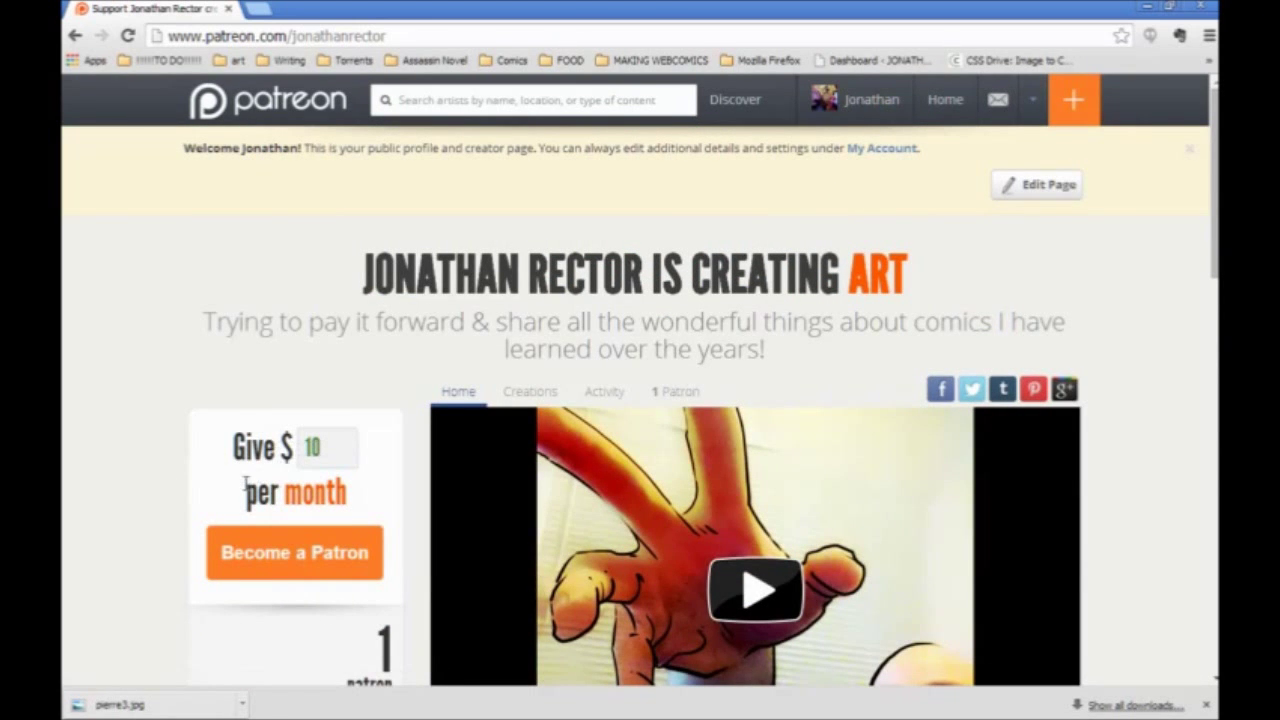
scroll(232, 500, down, 2)
Highlight the monthly pledge amount above the Become a Patron option and look over the page again
key(ctrl+a)
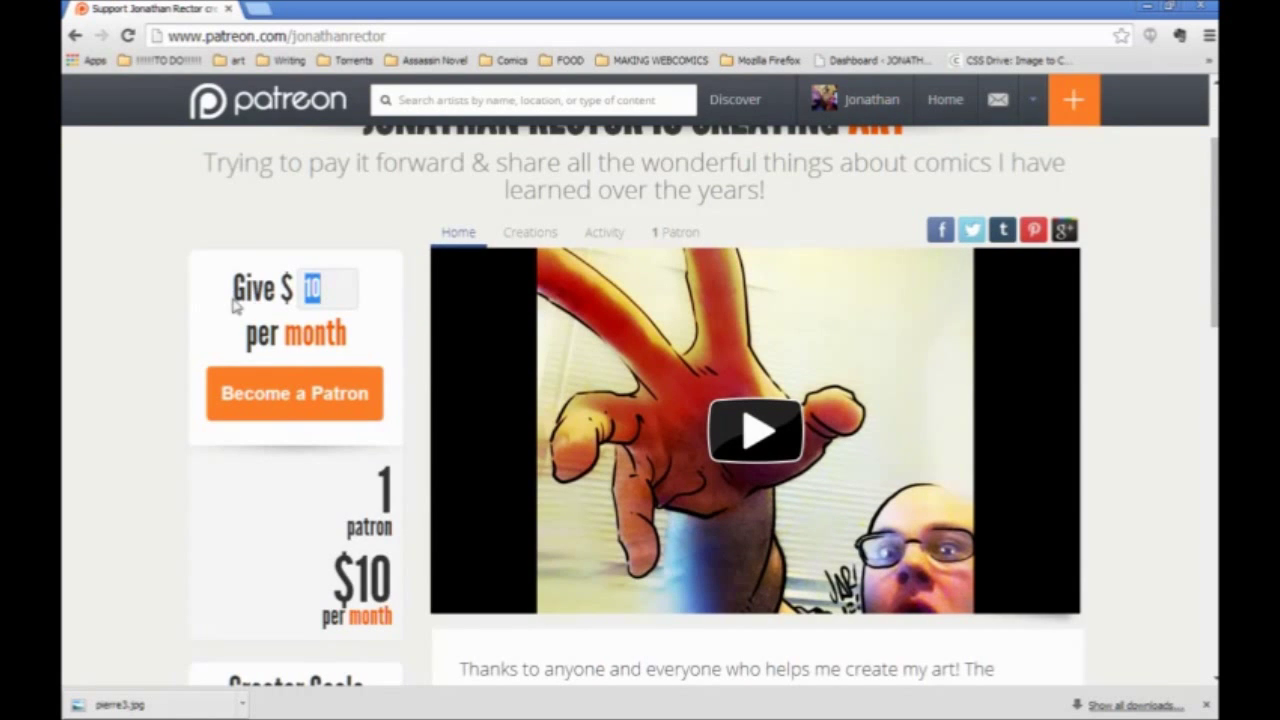
double_click(306, 292)
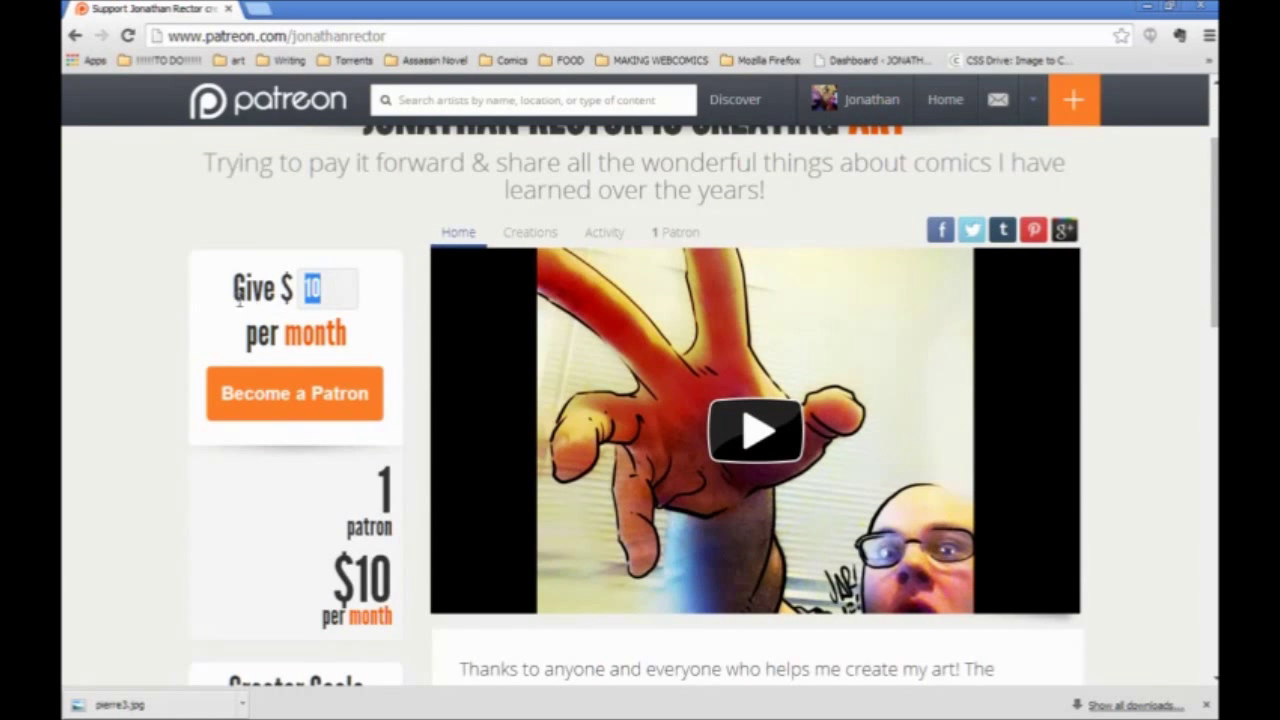
click(345, 292)
double_click(322, 290)
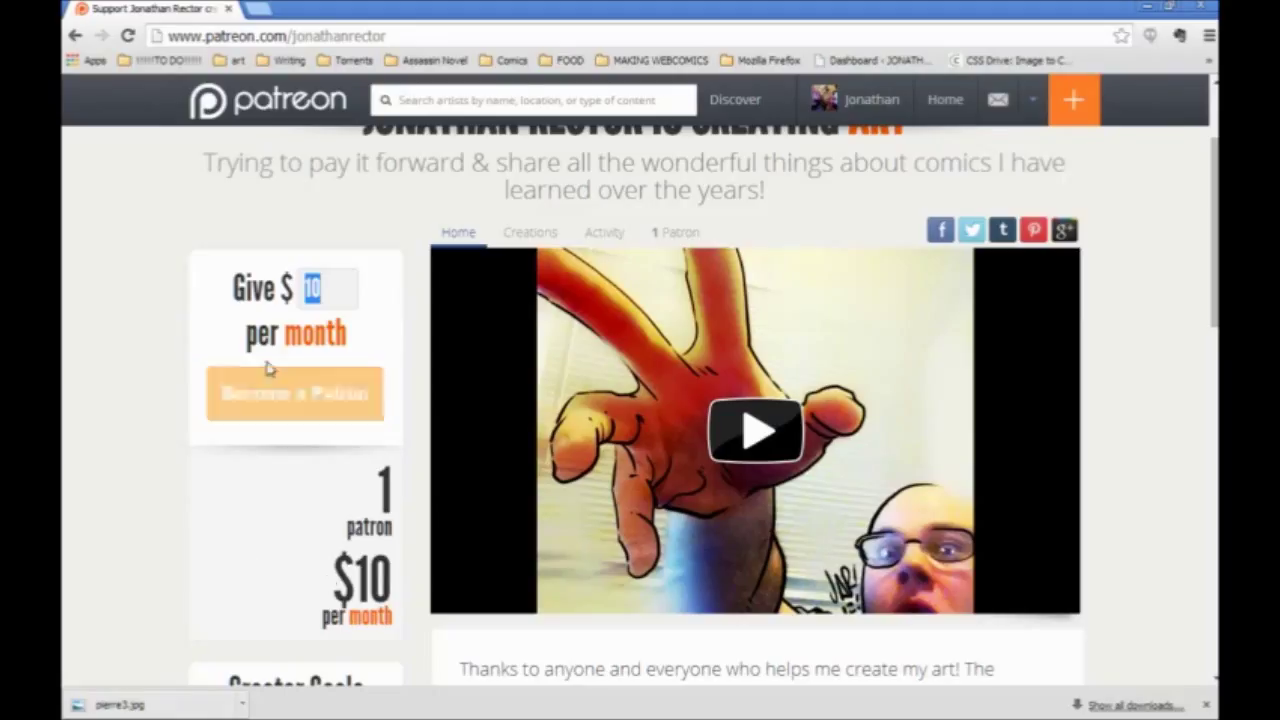
click(334, 290)
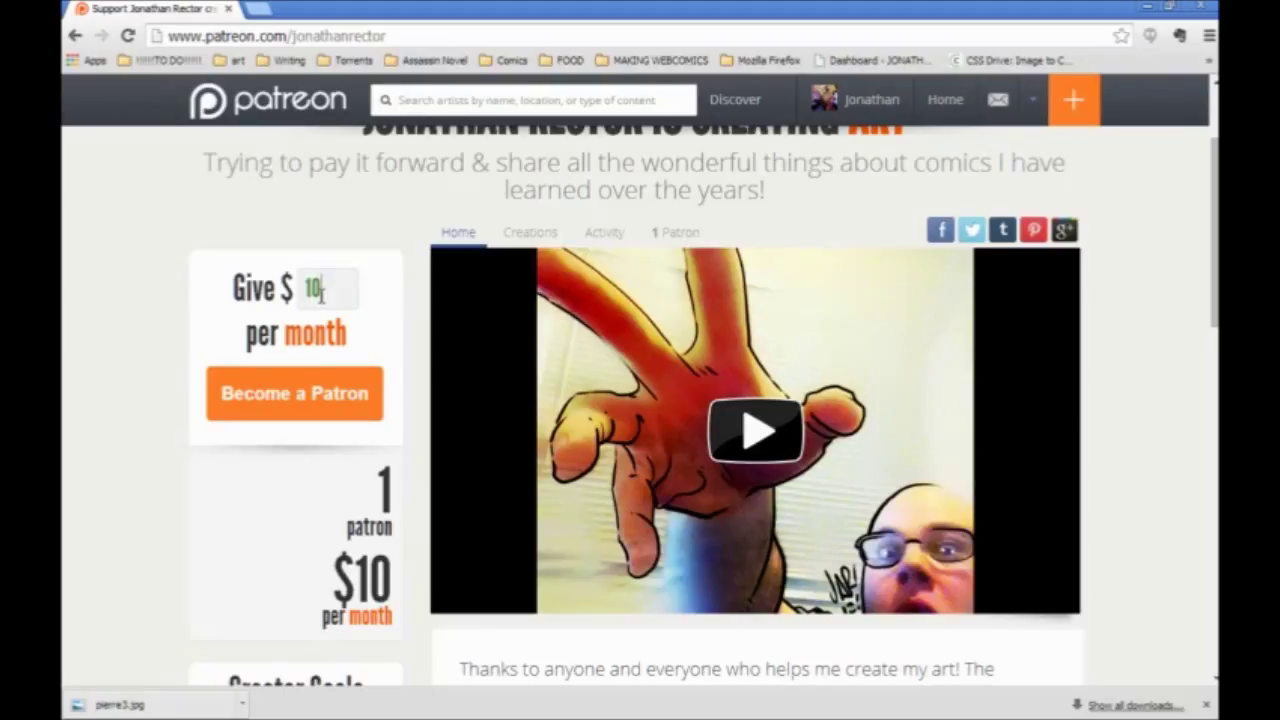
drag(337, 289, 300, 289)
click(168, 378)
scroll(236, 457, down, 4)
scroll(238, 458, up, 5)
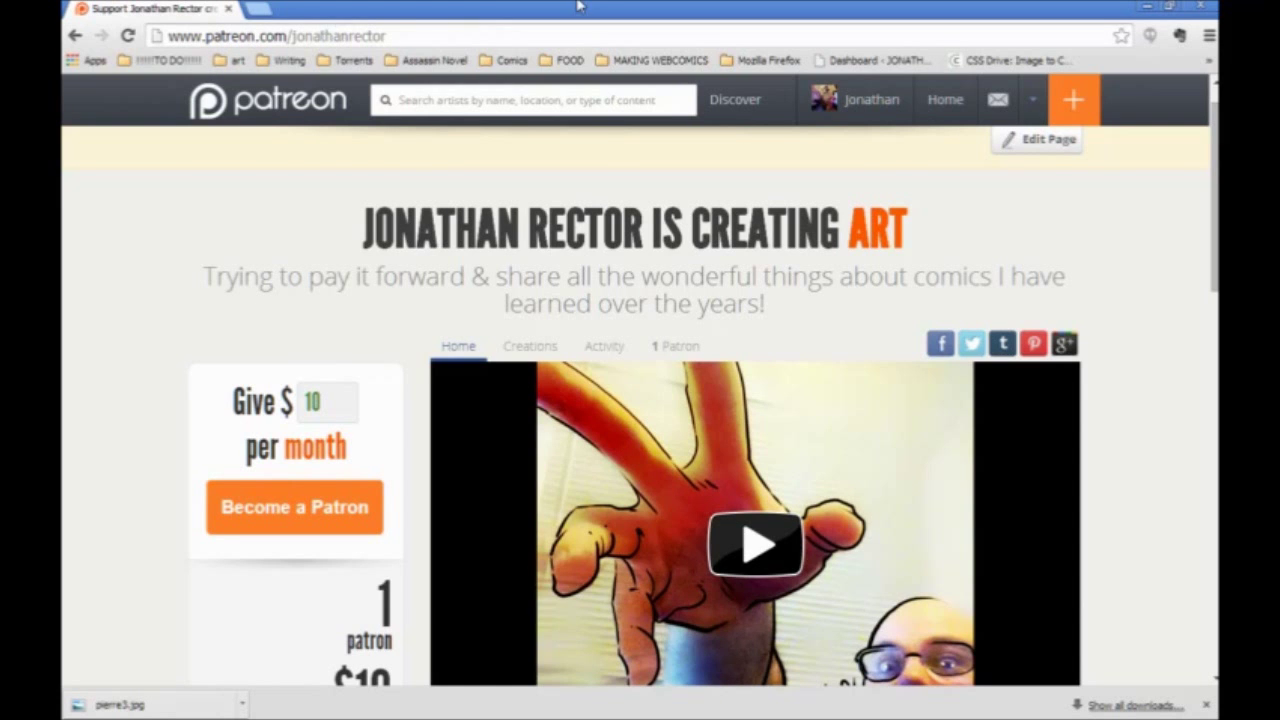
Clear the browser away to return to the comic page in Photoshop and show its hidden tool panels
mouse_move(798, 5)
mouse_down()
mouse_move(794, 97)
mouse_move(769, 149)
mouse_up()
click(1165, 153)
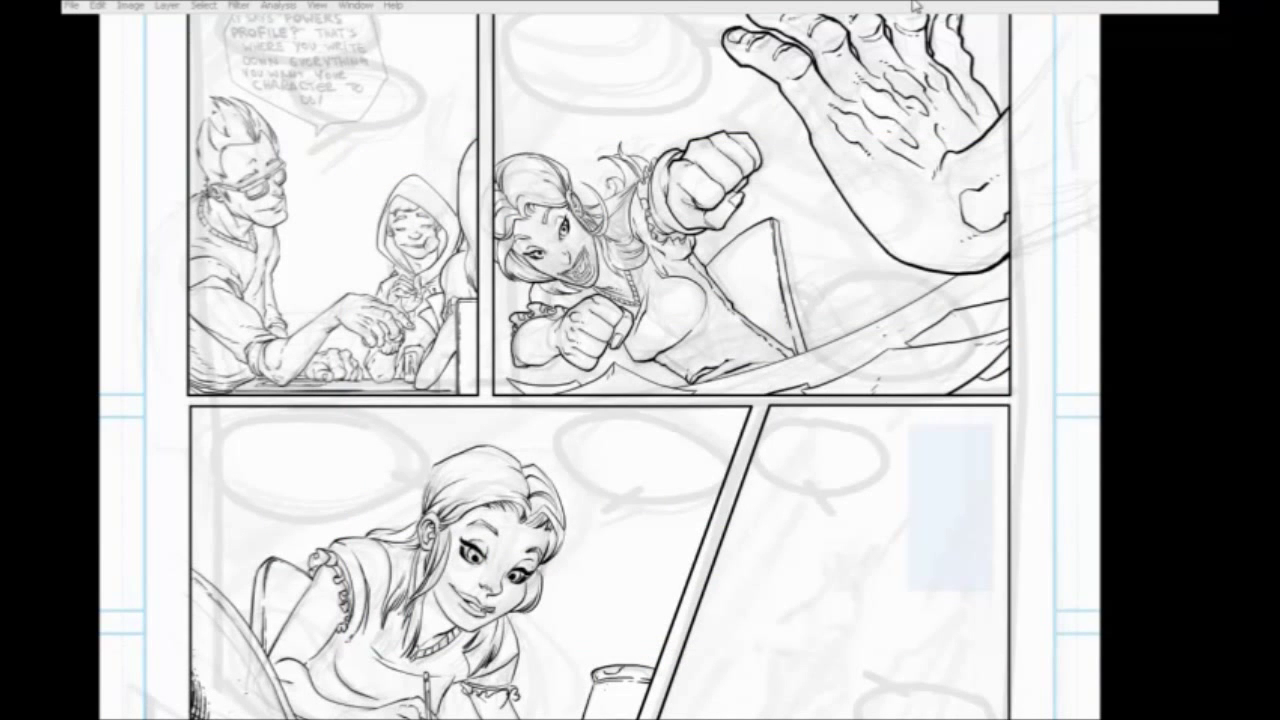
key(Tab)
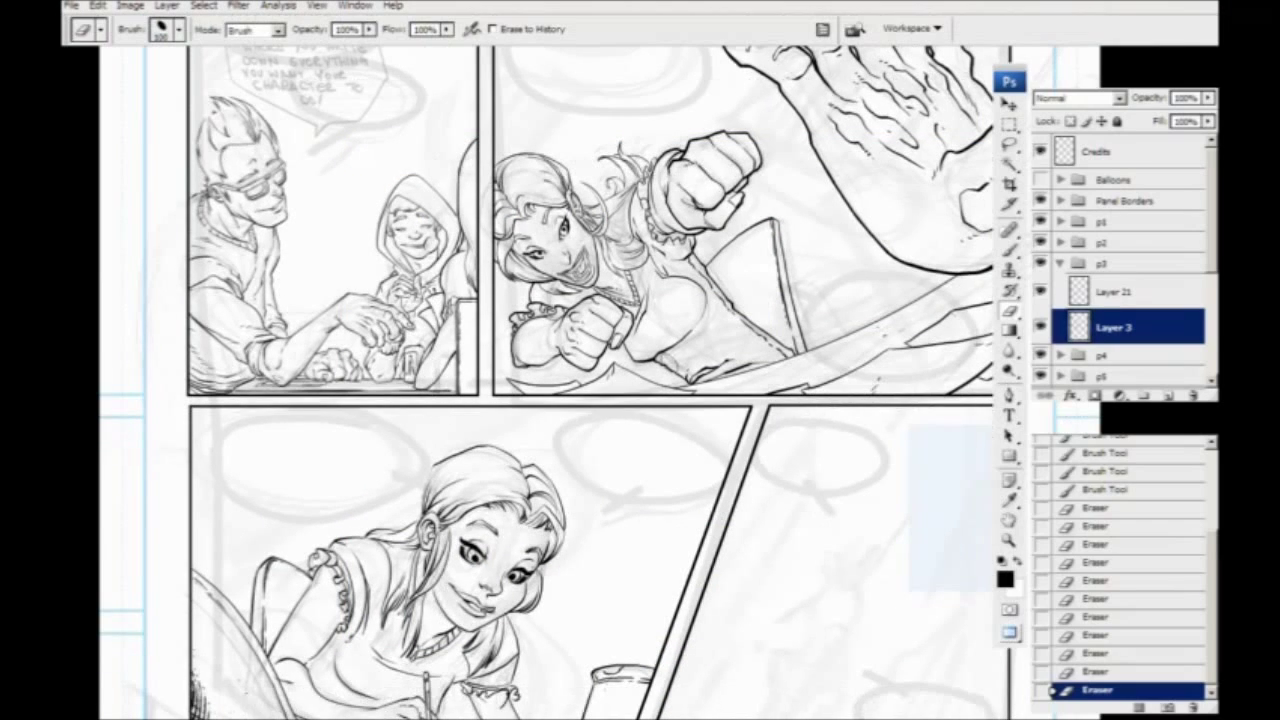
Examine the inked comic page, from the upper panels down to the bottom row with the writing woman
drag(665, 358, 617, 489)
scroll(612, 490, down, 3)
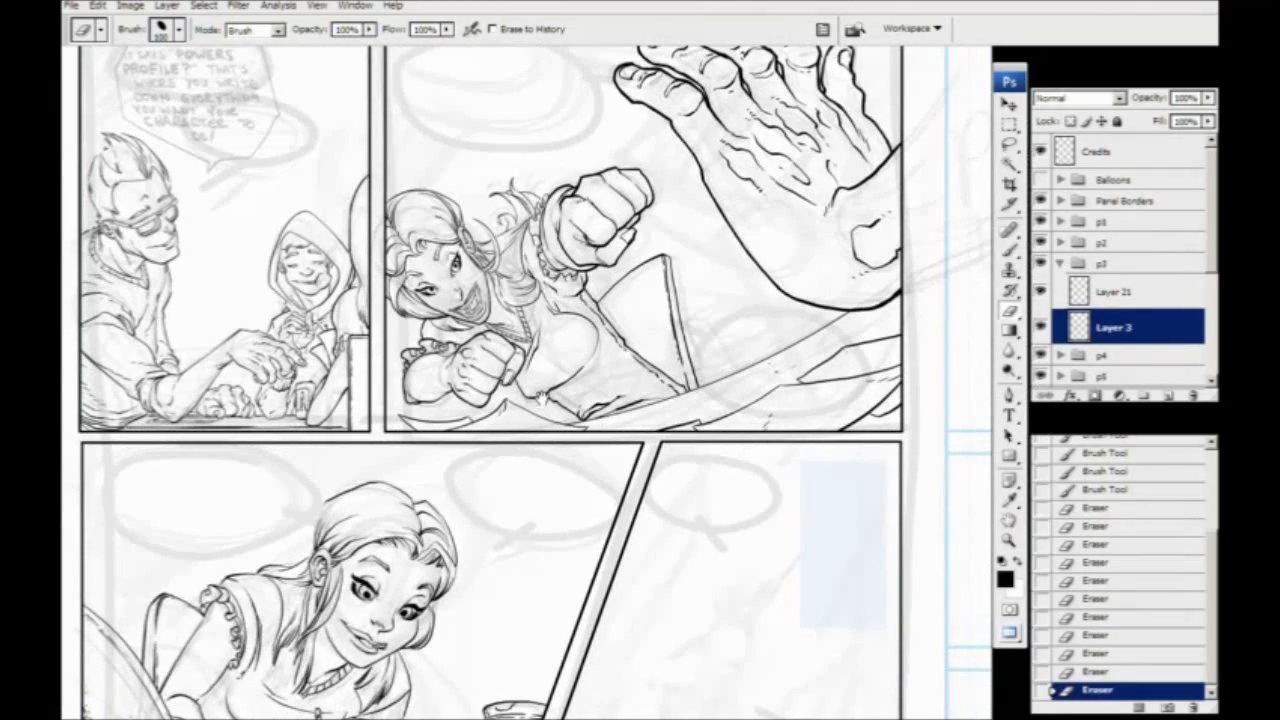
scroll(540, 400, down, 6)
scroll(575, 390, up, 6)
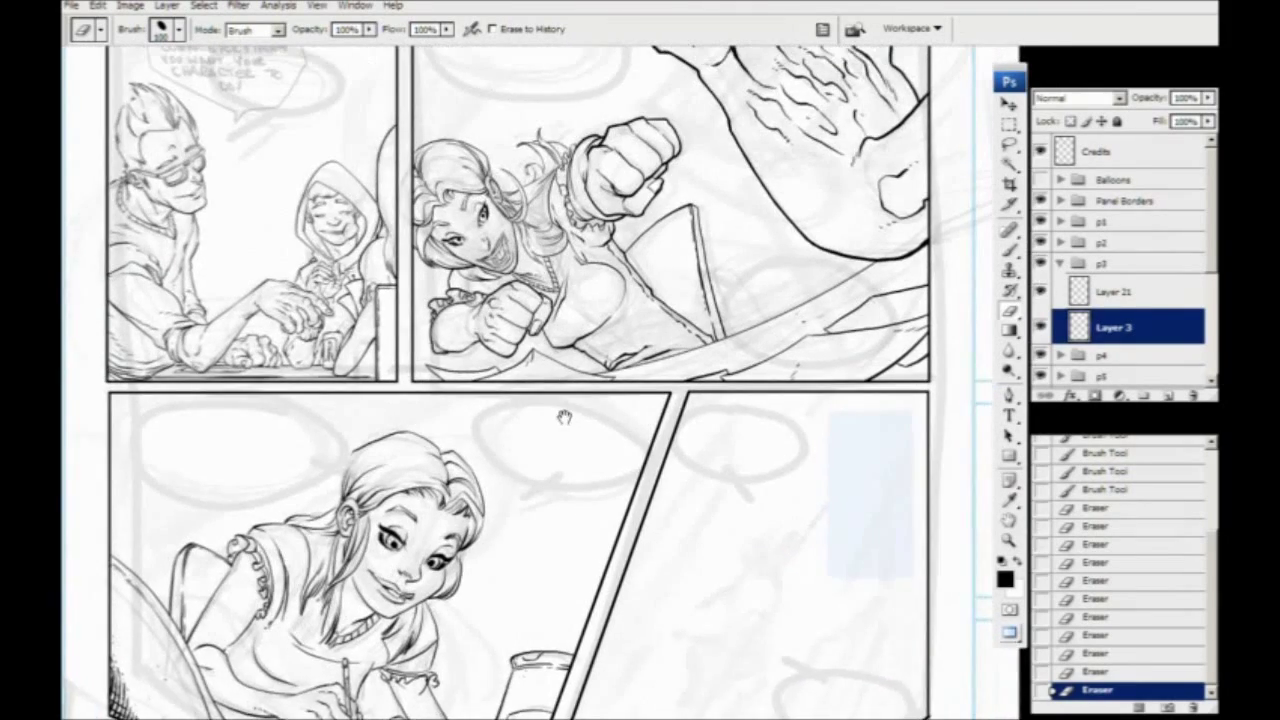
scroll(535, 400, down, 6)
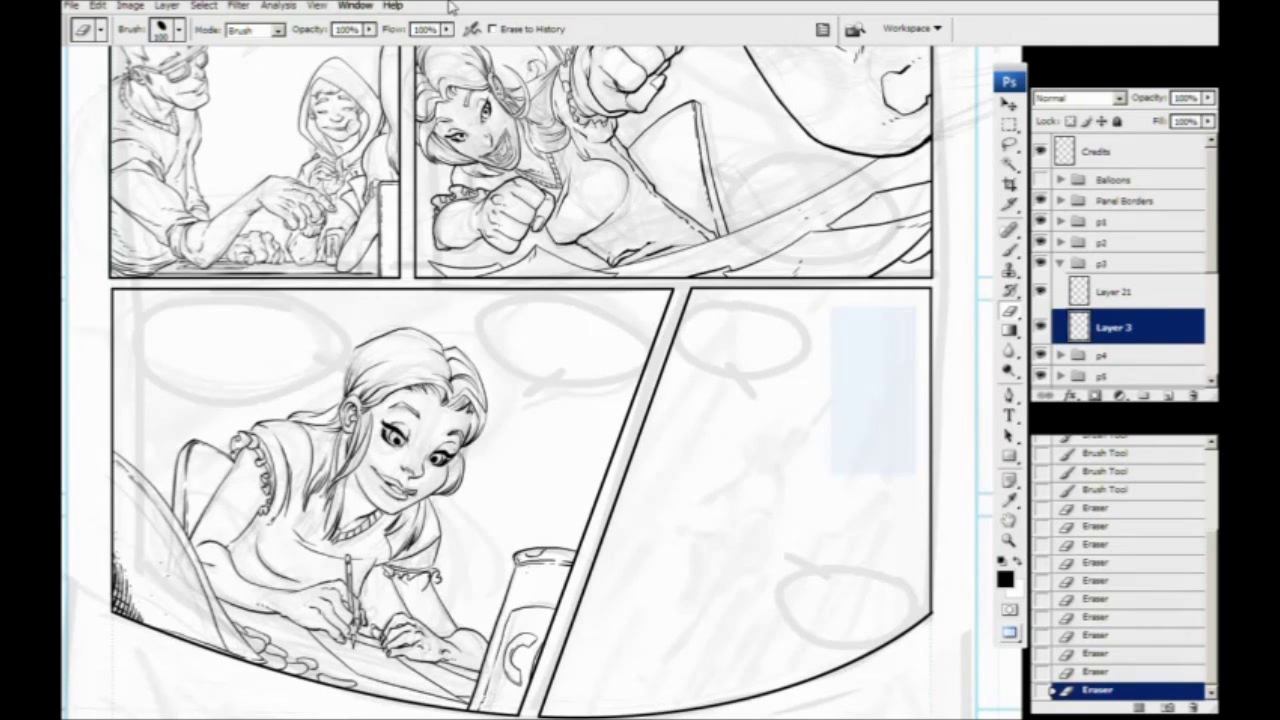
drag(645, 418, 625, 398)
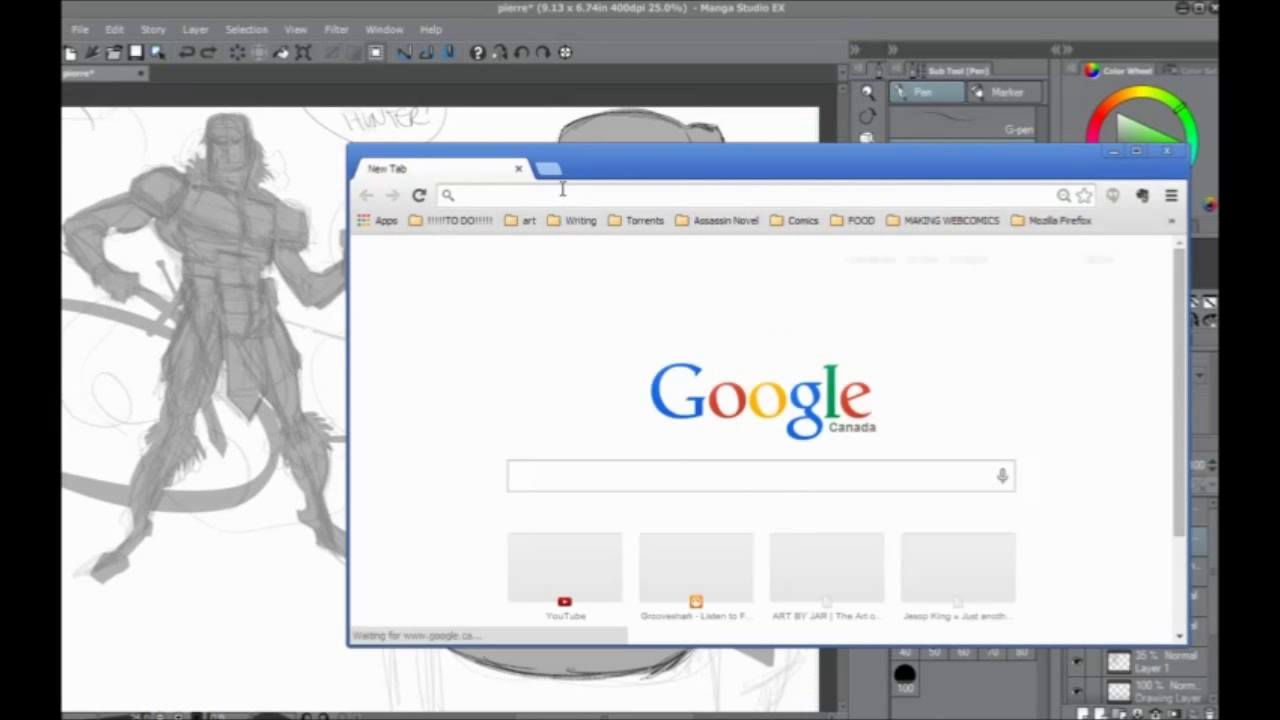
right_click(570, 195)
click(610, 266)
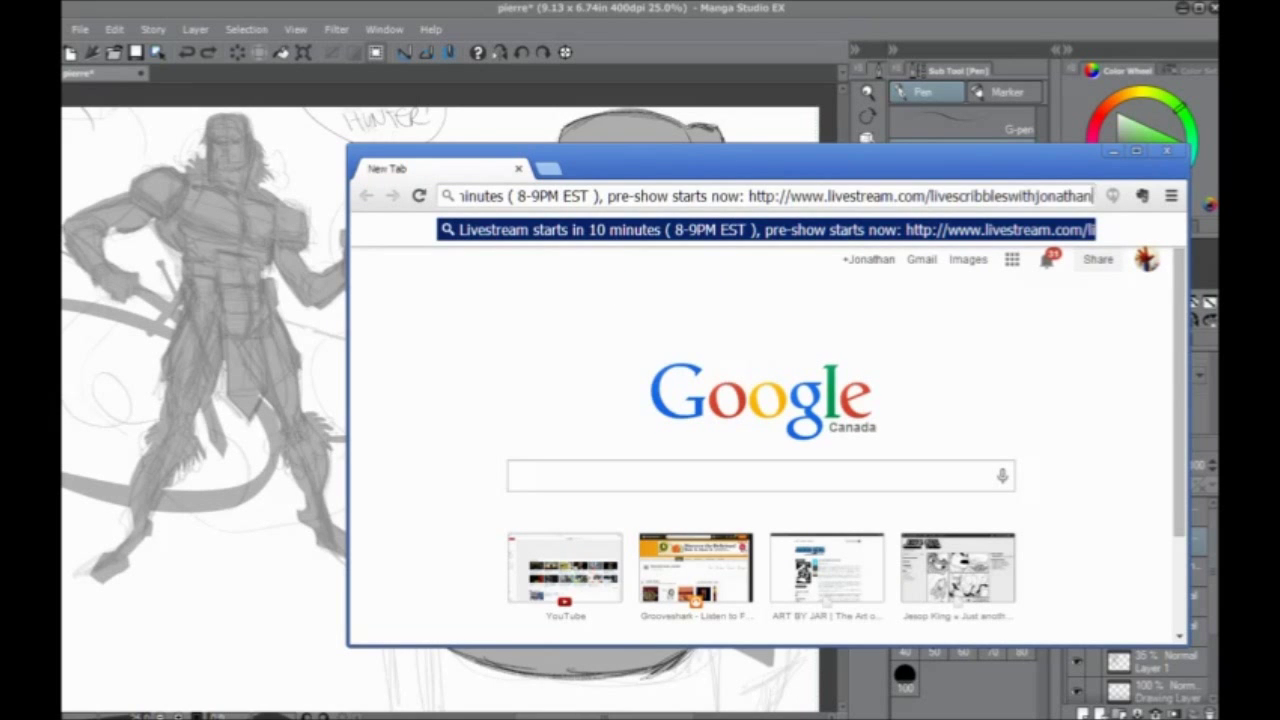
key(Return)
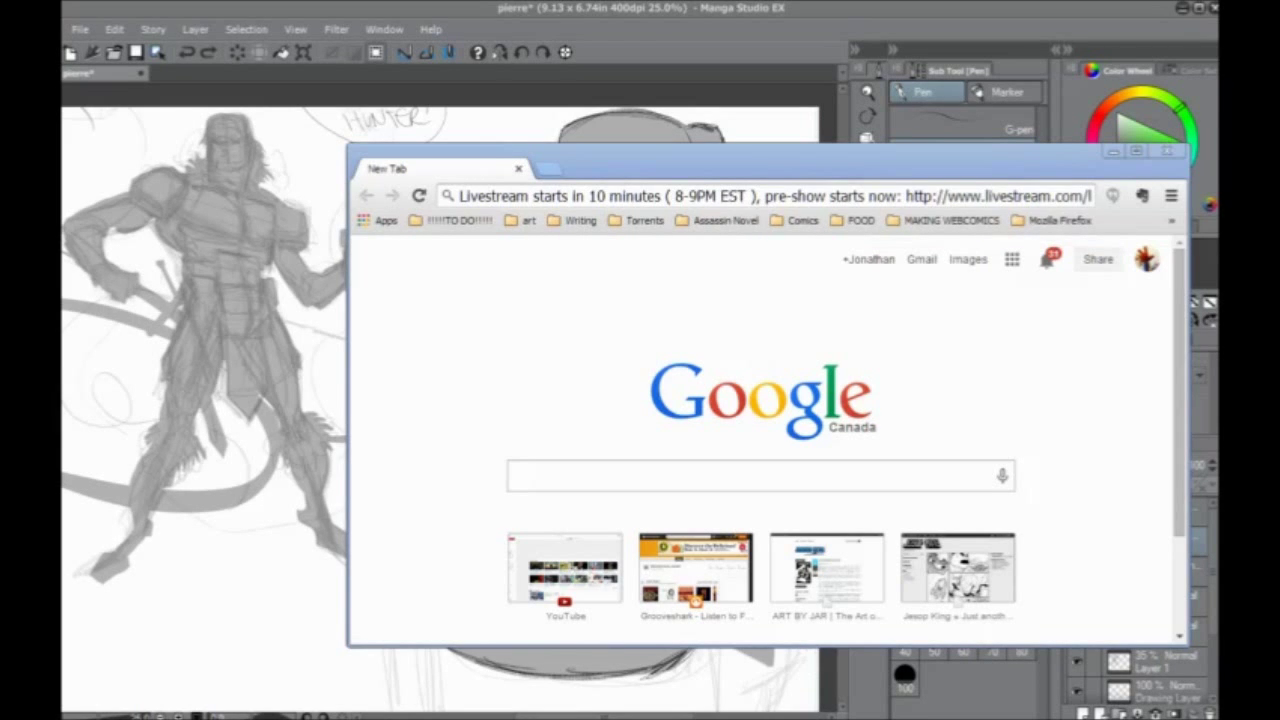
Load the DeviantArt page of the 2014-08-02 Pierre artwork and bring that browser window in front of Manga Studio
click(975, 195)
key(ctrl+a)
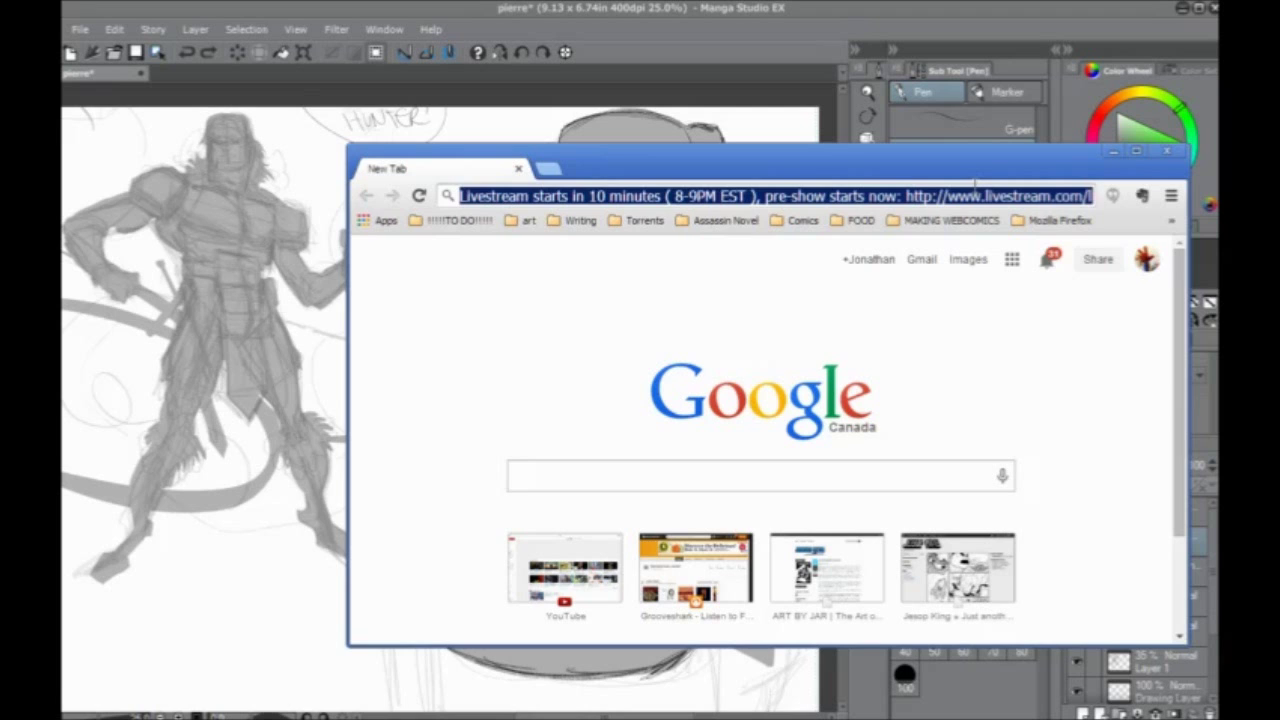
text(http://iancobb.deviantart.com/art/2014-08-02-Pierre-473669567)
key(Return)
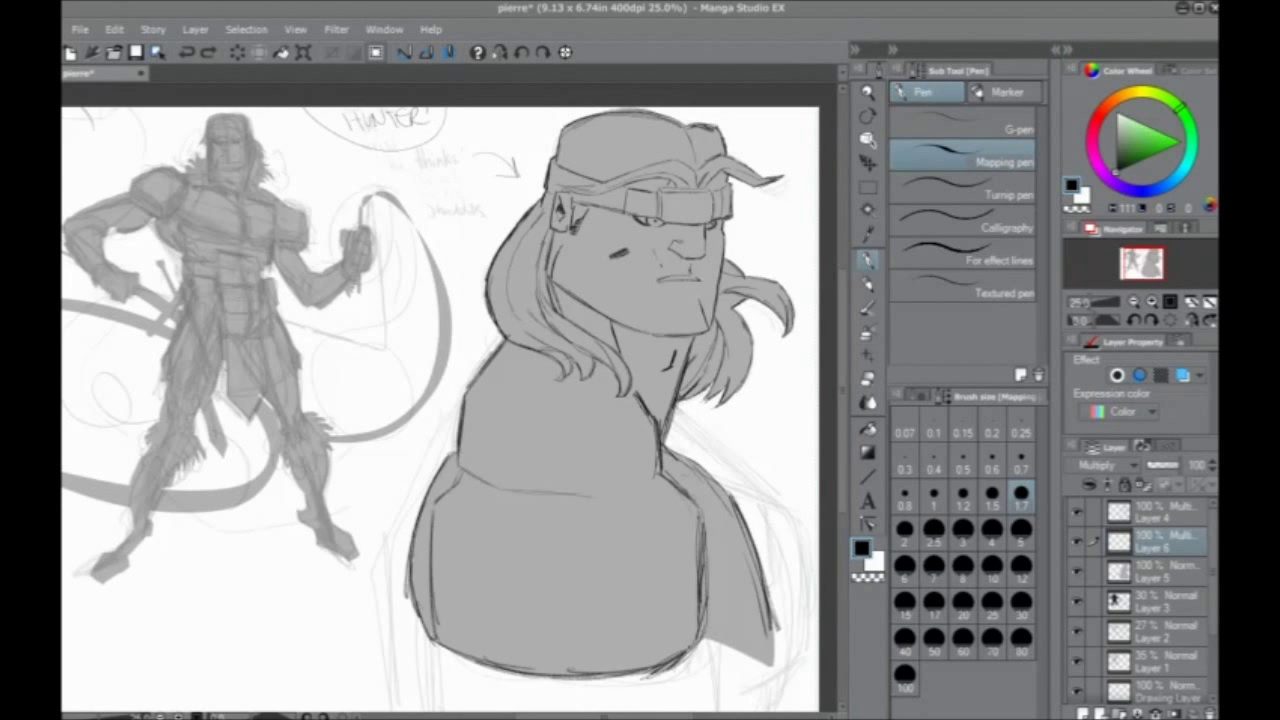
key(alt+Tab)
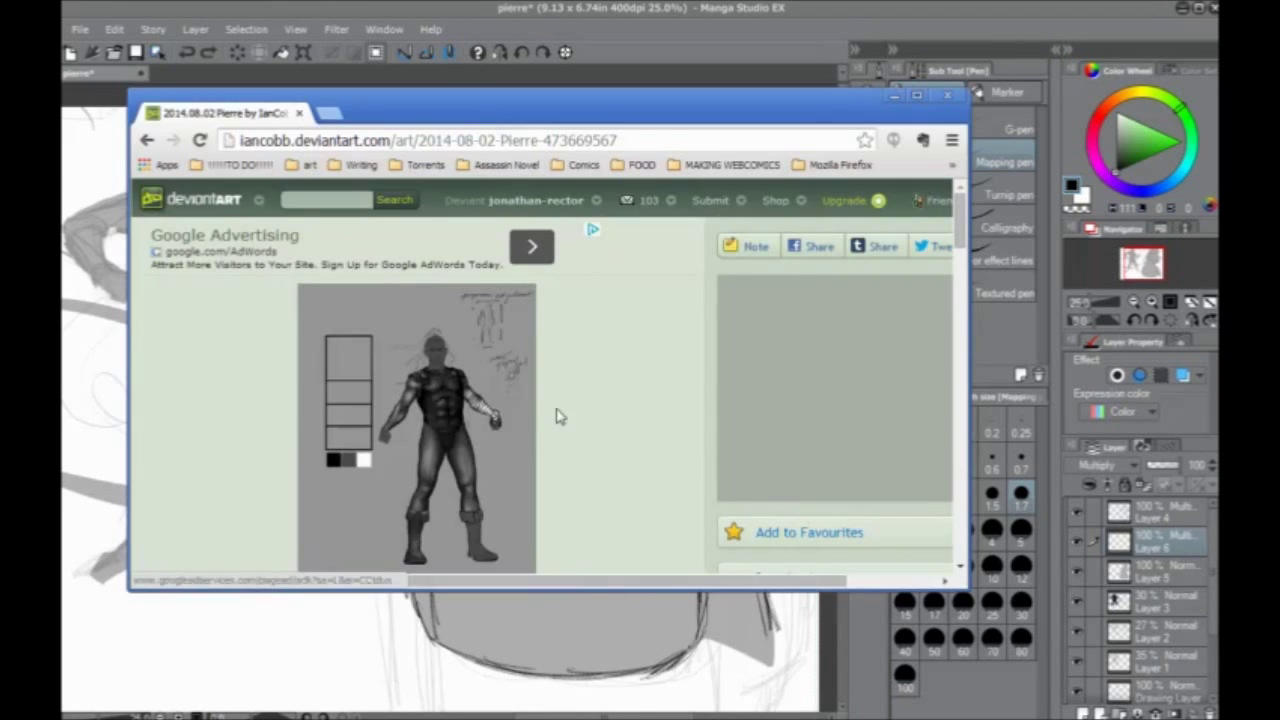
View the Pierre artwork at full size on the DeviantArt page, copy the image and close the browser window
click(490, 415)
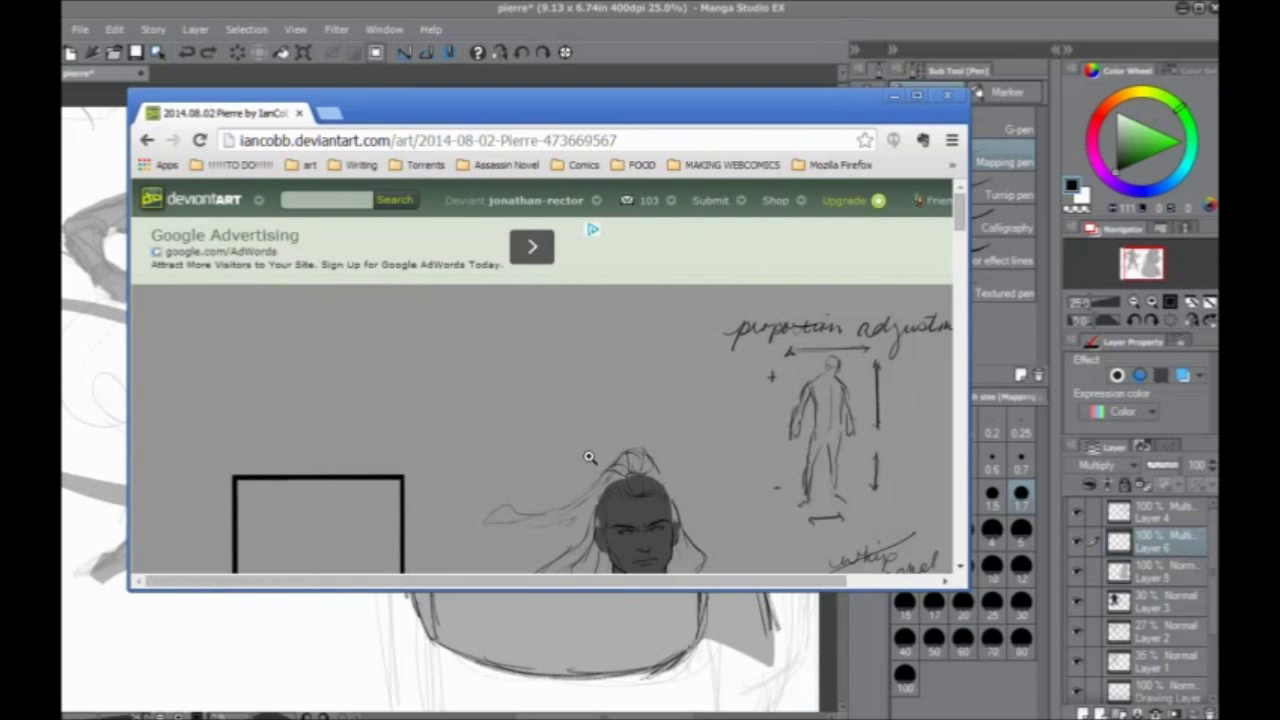
scroll(571, 457, down, 4)
right_click(608, 375)
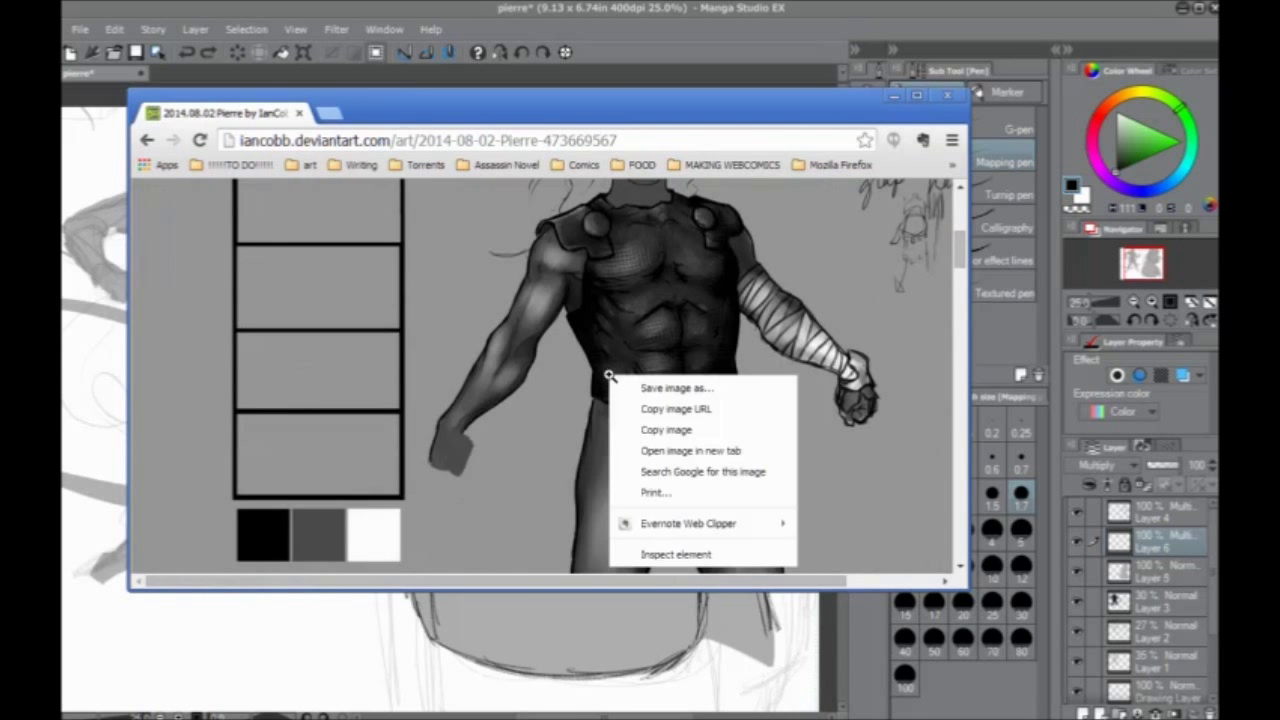
click(665, 430)
click(946, 95)
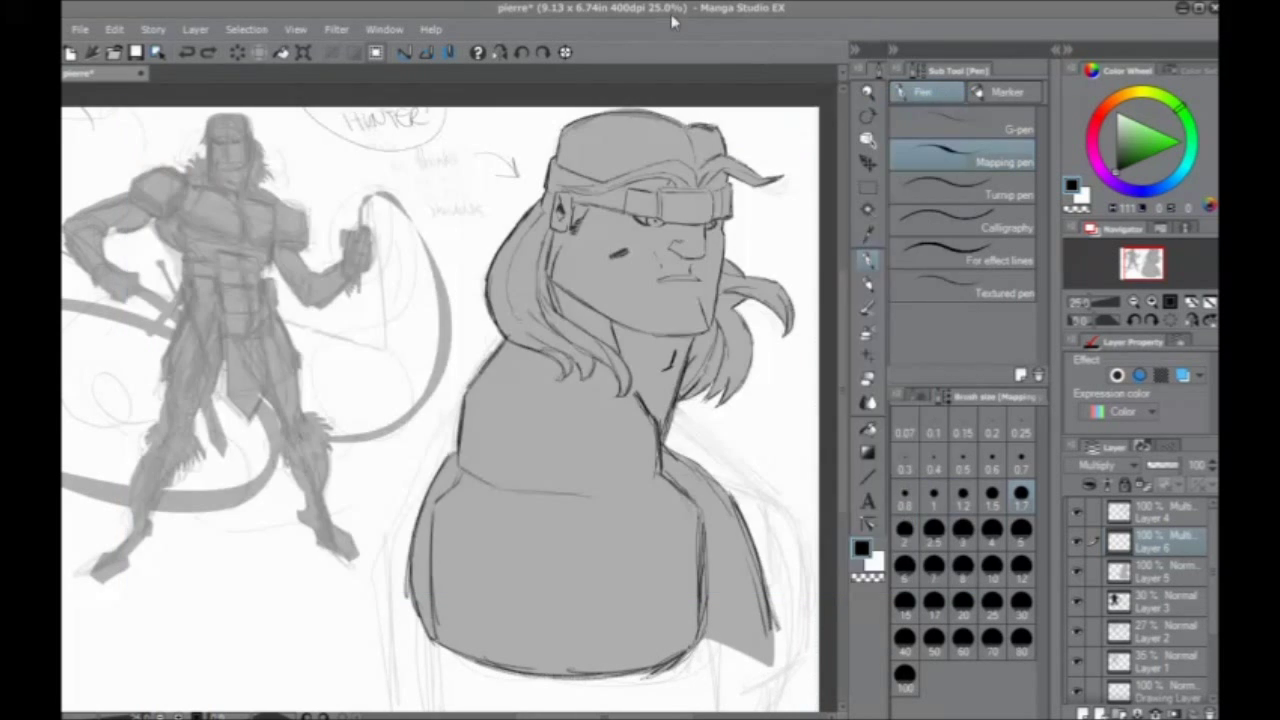
Close the pierre sketch document without saving its changes
drag(441, 204, 493, 56)
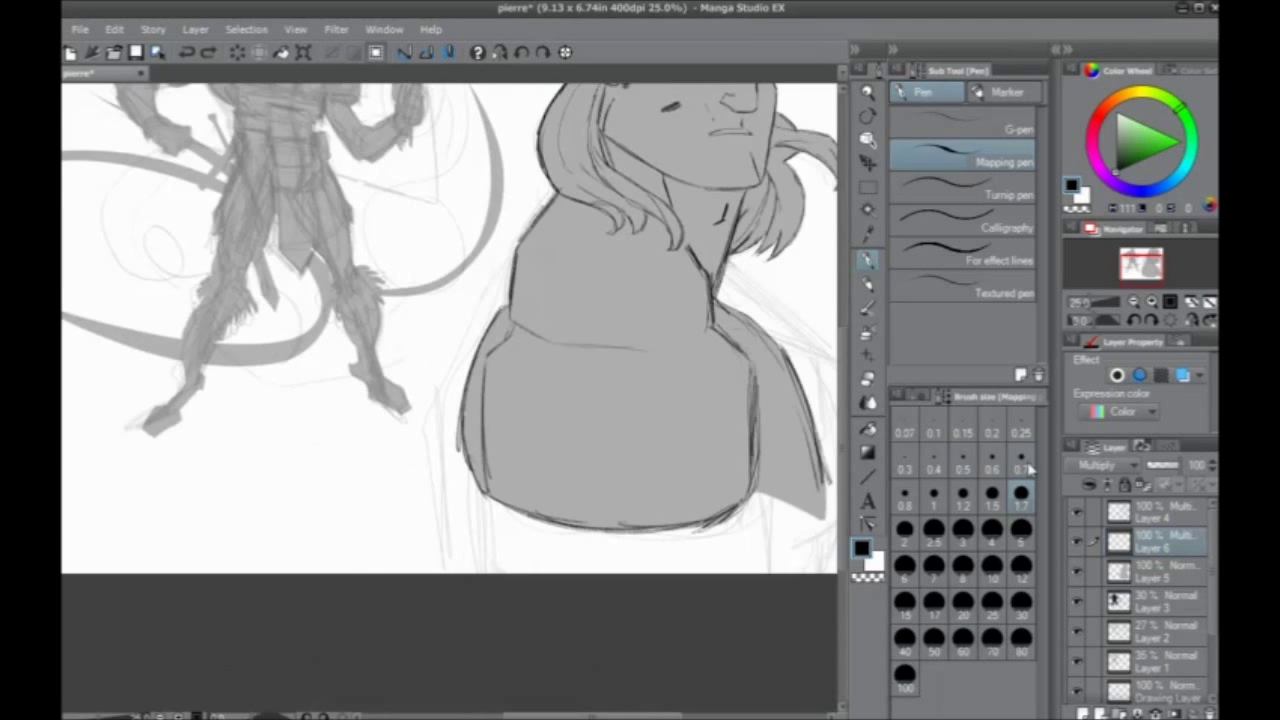
drag(500, 220, 537, 303)
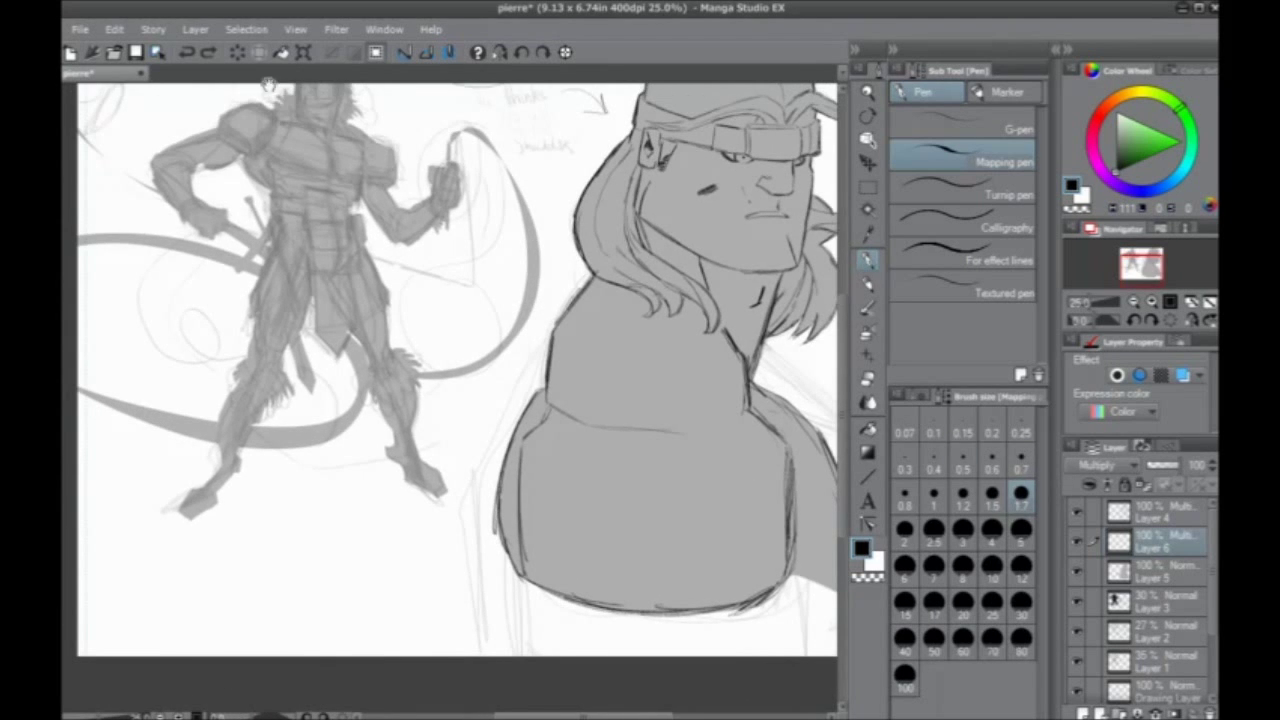
click(140, 74)
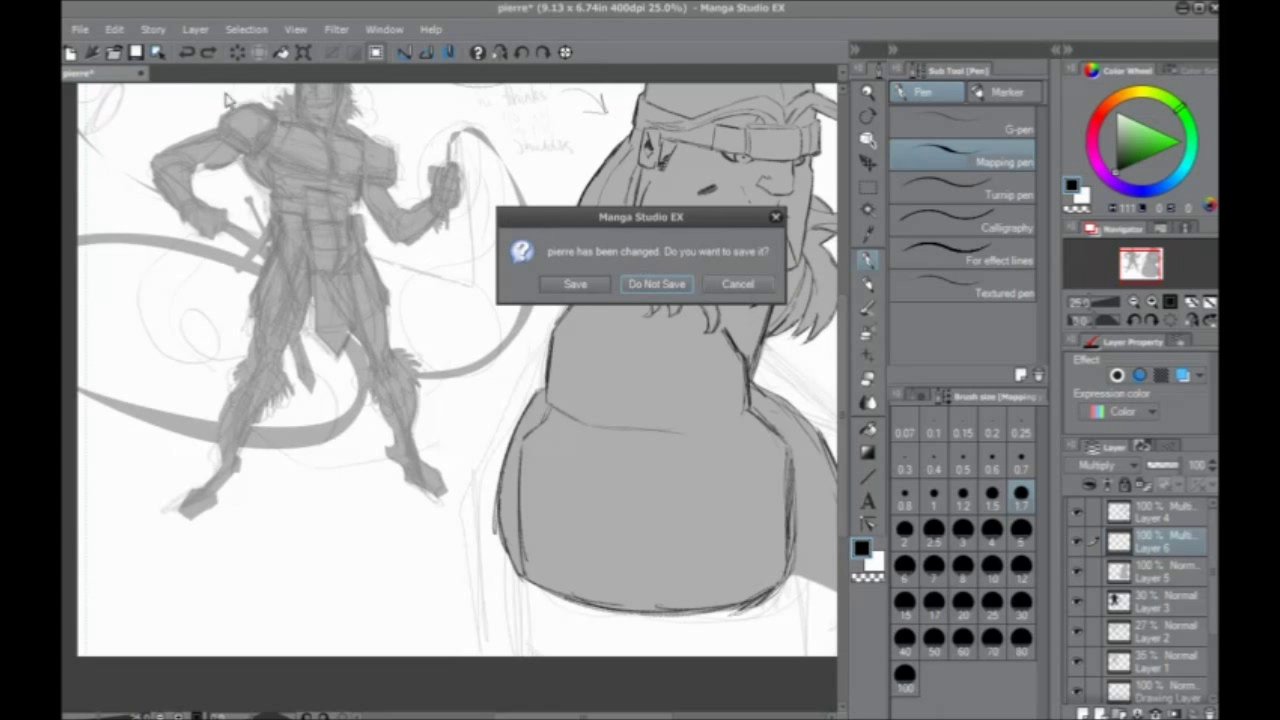
key(Return)
Create a new 1650 x 2550 px, 300 dpi canvas from the 11x17 mini horizontal preset
click(85, 30)
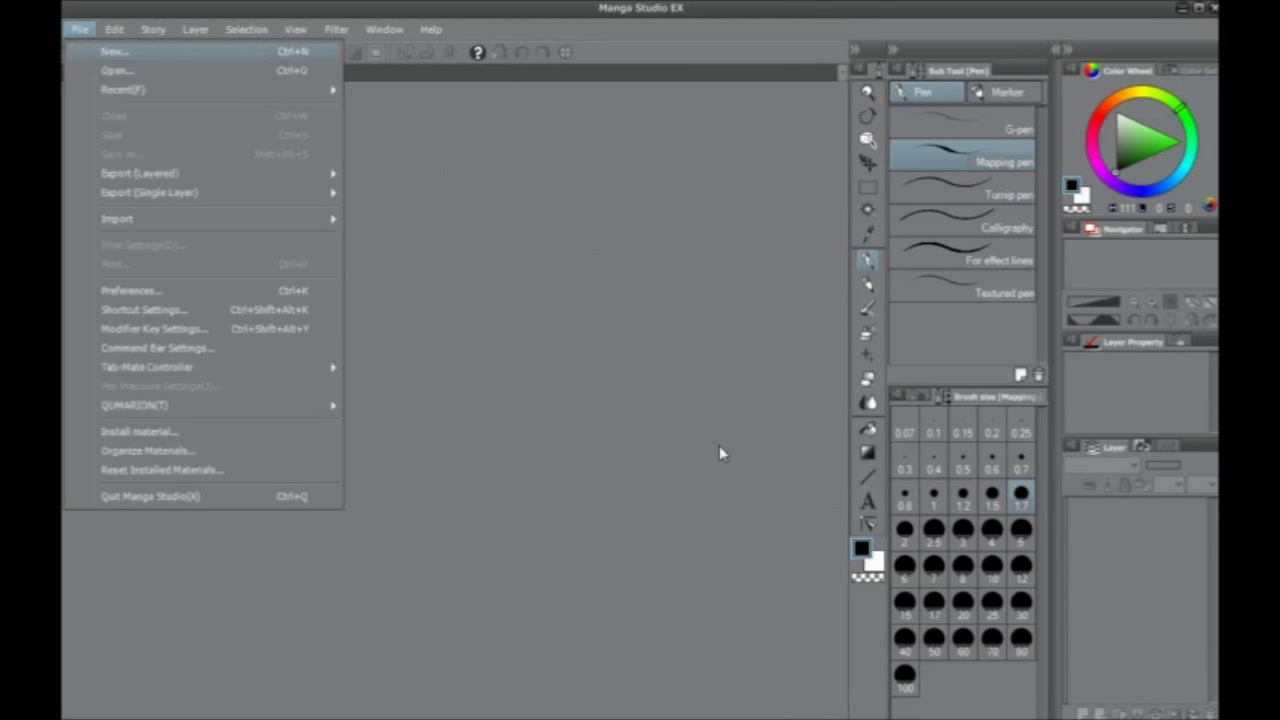
key(ctrl+n)
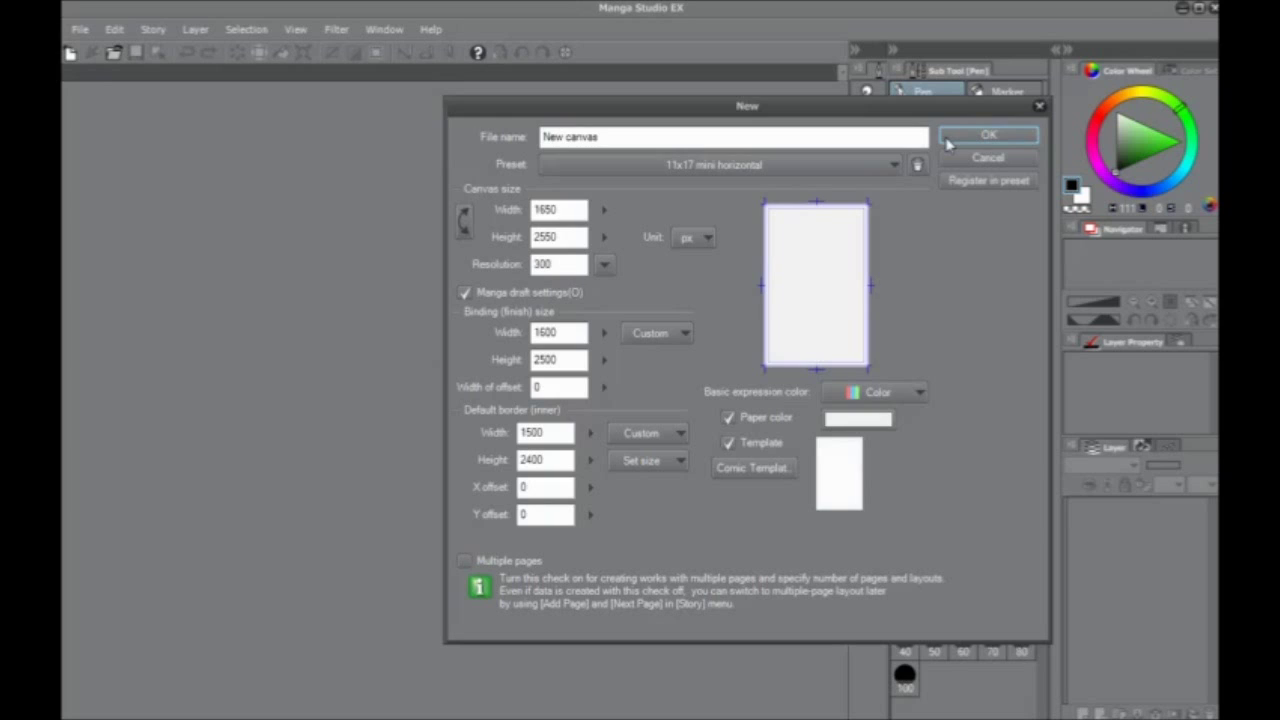
click(947, 141)
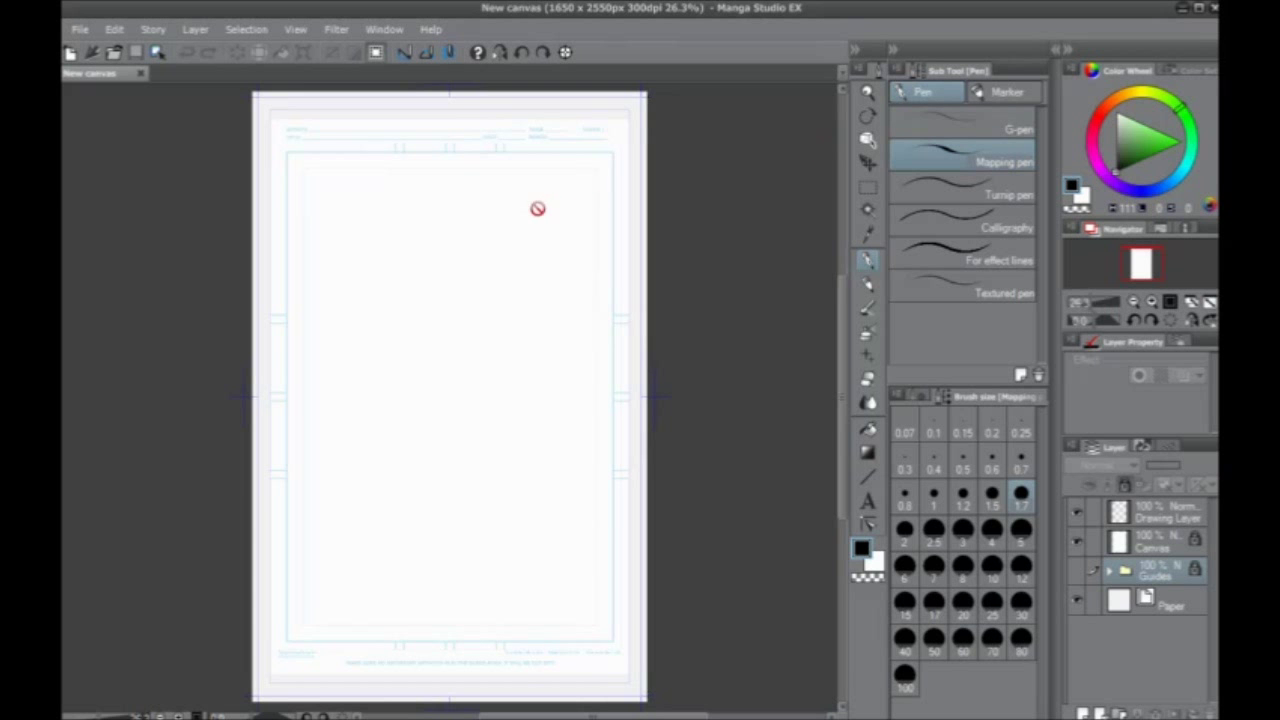
Paste the copied Pierre artwork directly above the Canvas layer, with the tool panels hidden for a wider workspace
drag(504, 271, 546, 303)
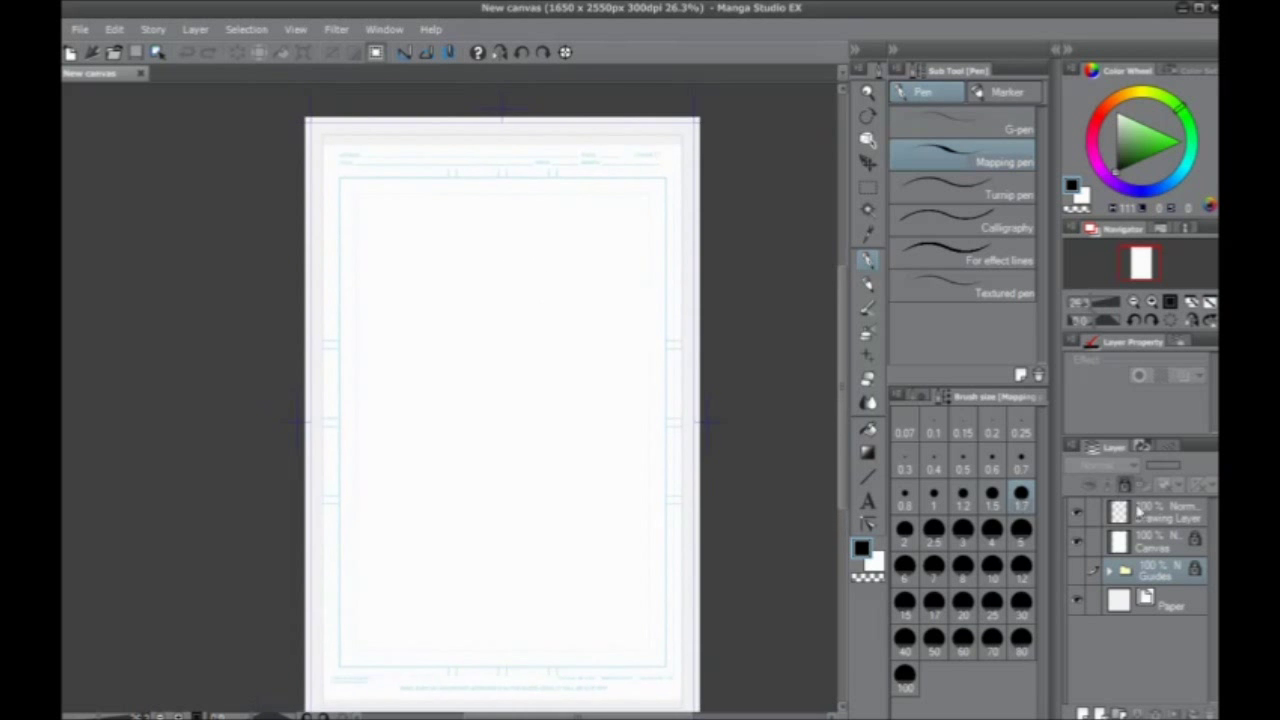
click(1143, 541)
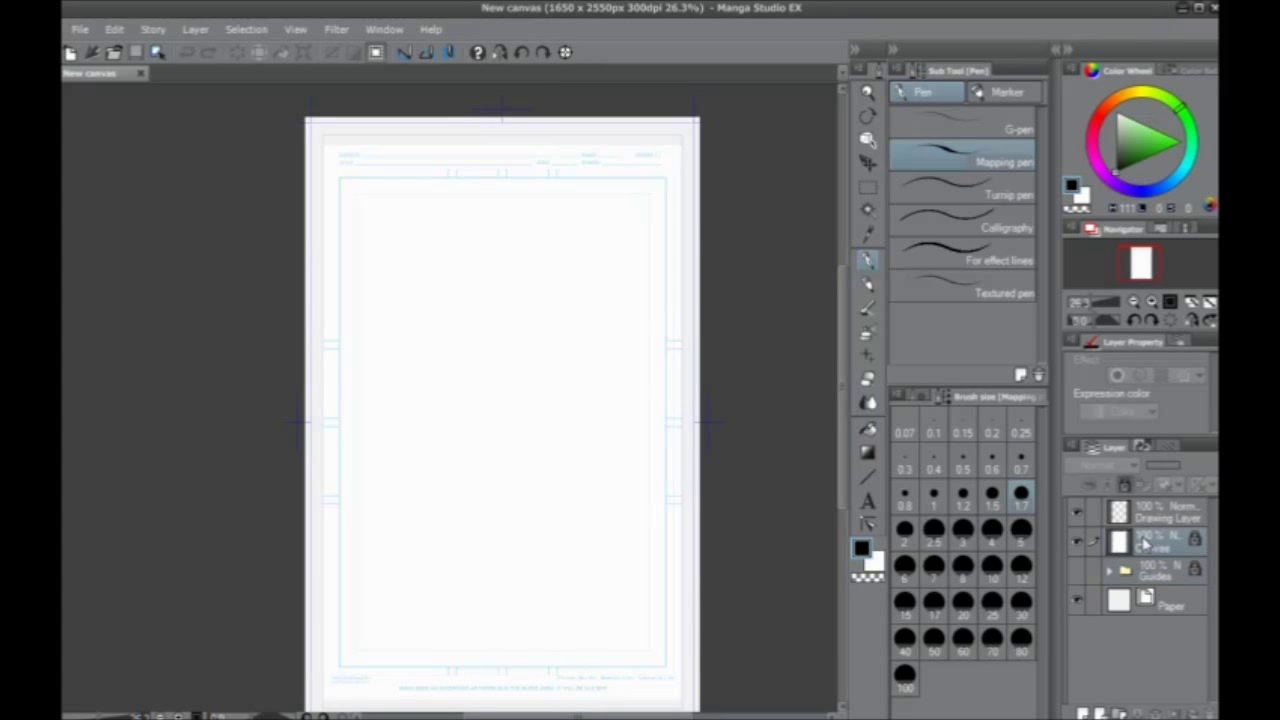
key(ctrl+v)
key(ctrl+plus)
key(ctrl+plus)
key(ctrl+plus)
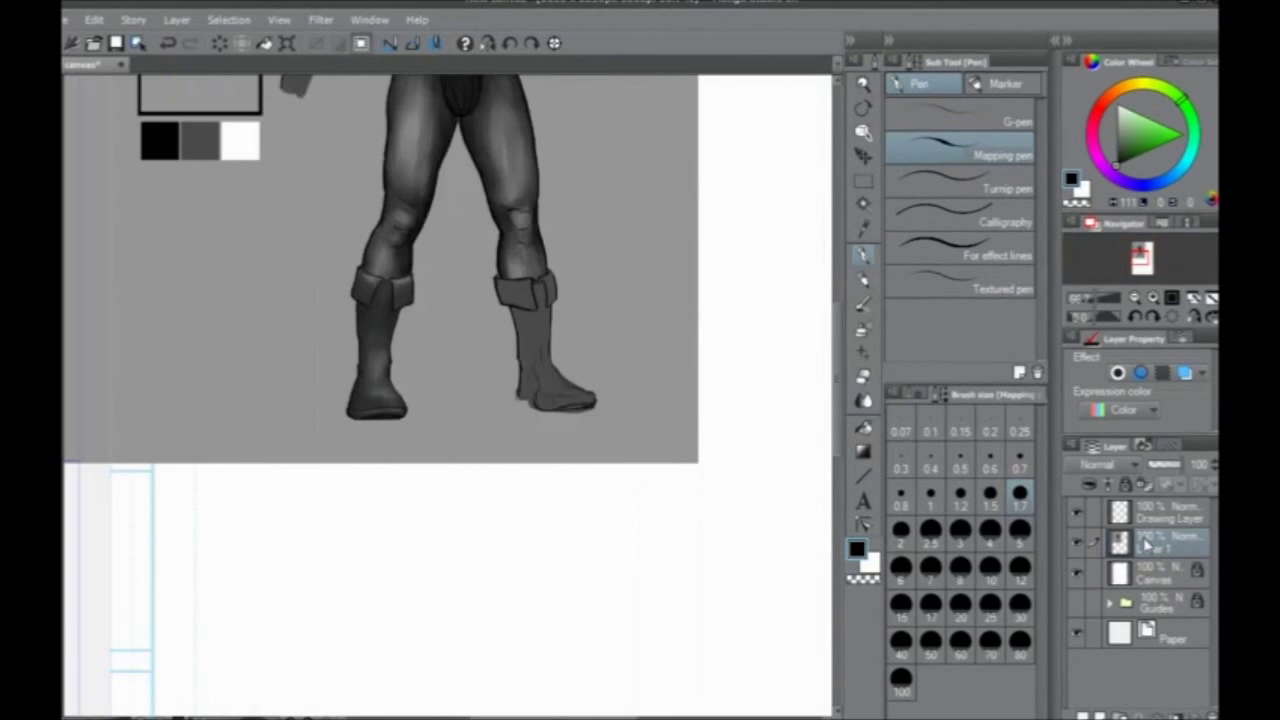
key(Tab)
drag(694, 200, 766, 574)
mouse_move(768, 527)
mouse_down()
mouse_move(655, 435)
mouse_move(665, 411)
mouse_move(779, 530)
mouse_move(709, 389)
mouse_move(719, 445)
mouse_up()
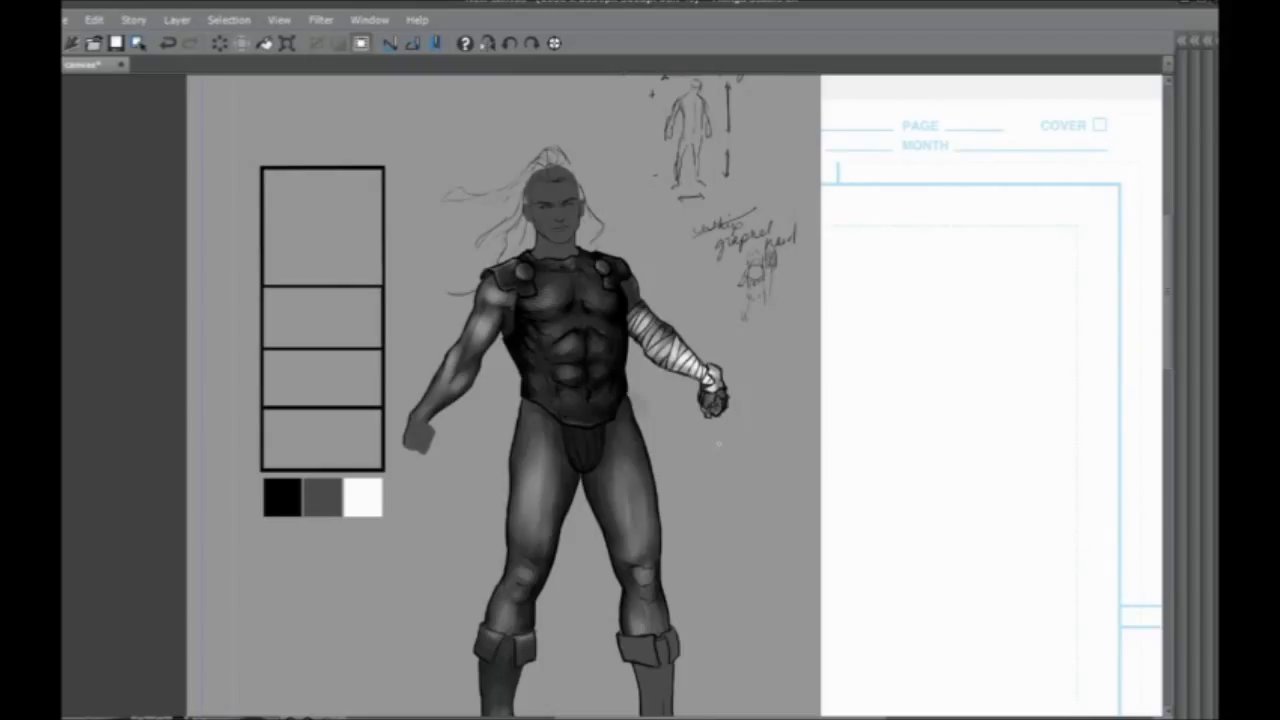
drag(652, 450, 674, 422)
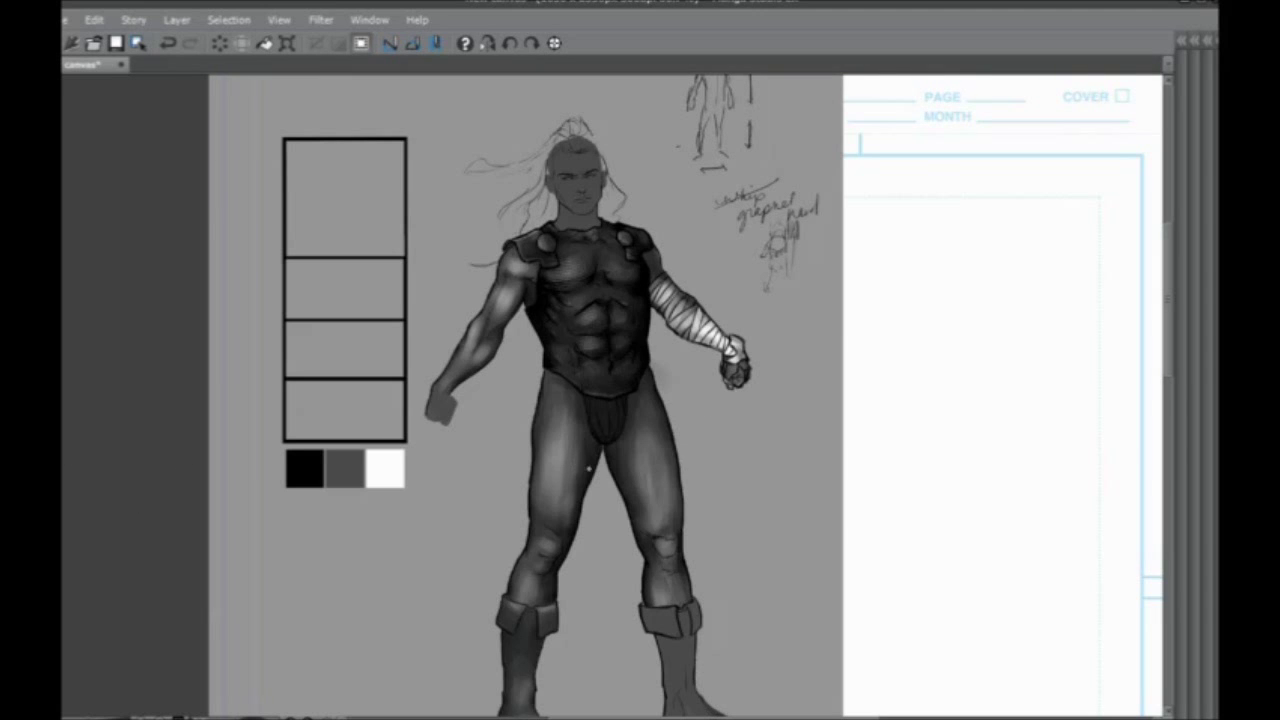
drag(590, 468, 694, 472)
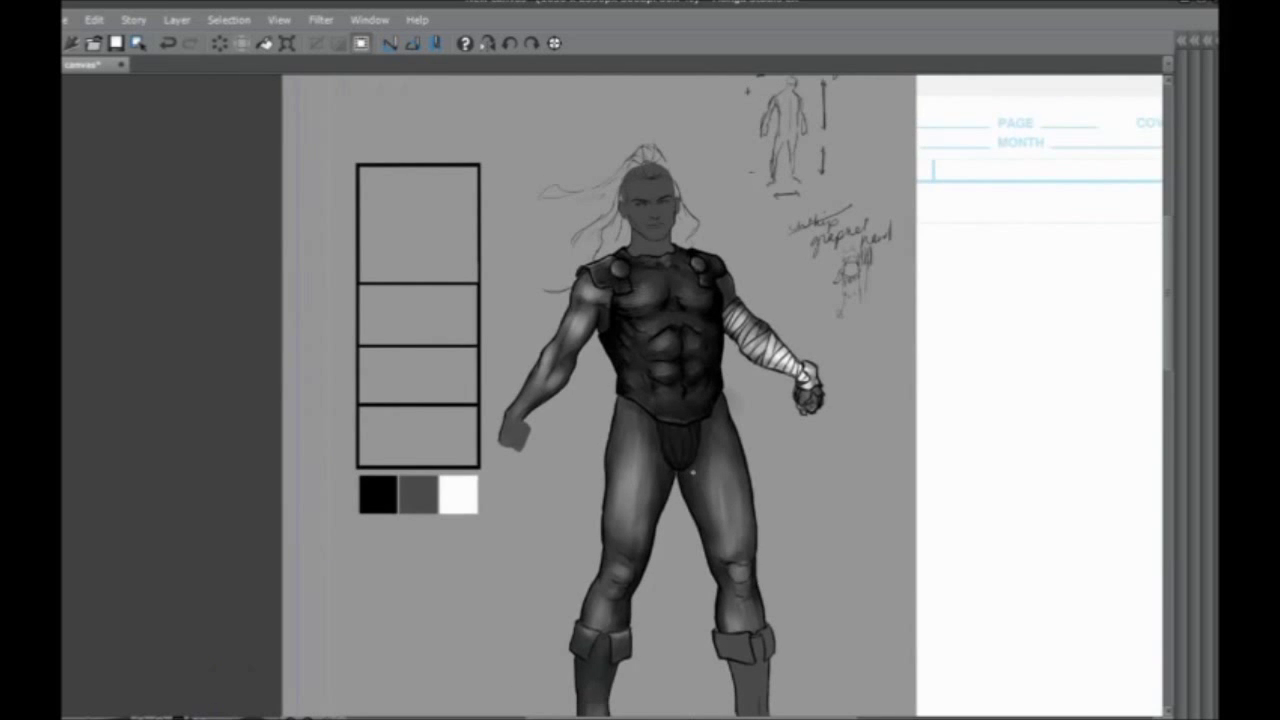
Make the Drawing Layer active and choose a bright crimson red for the Mapping pen
key(Tab)
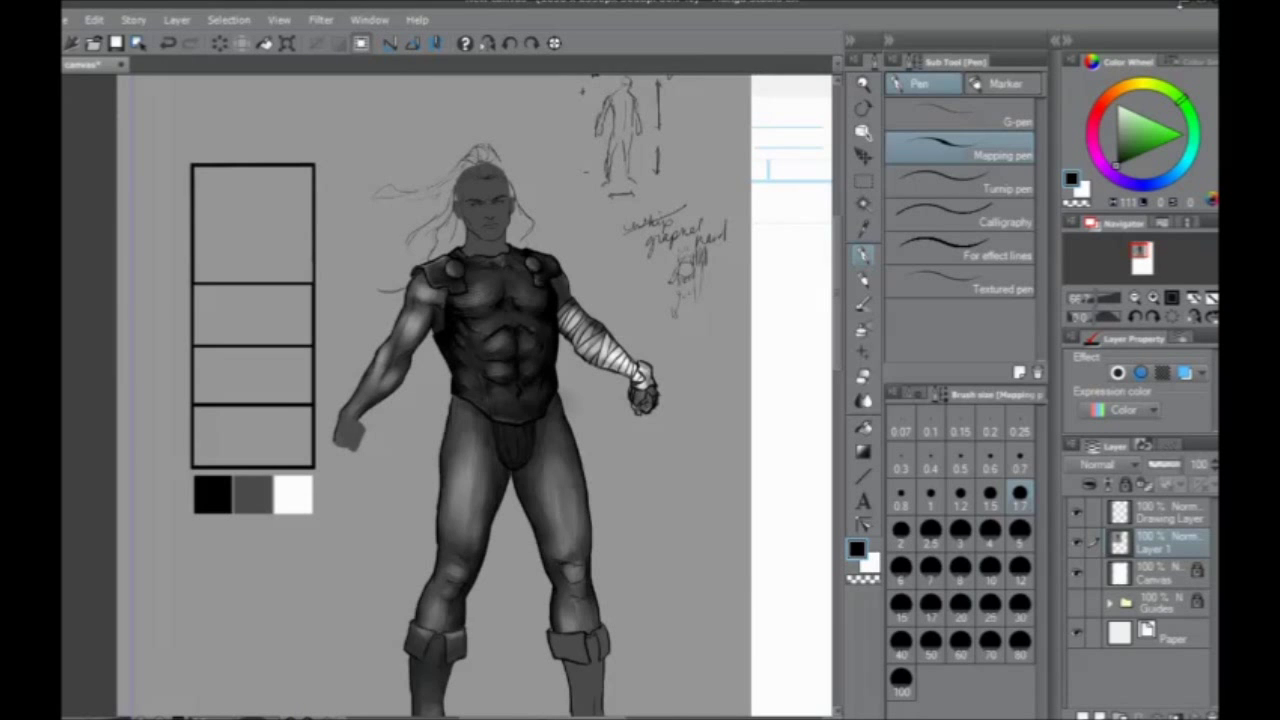
click(1158, 515)
click(1095, 126)
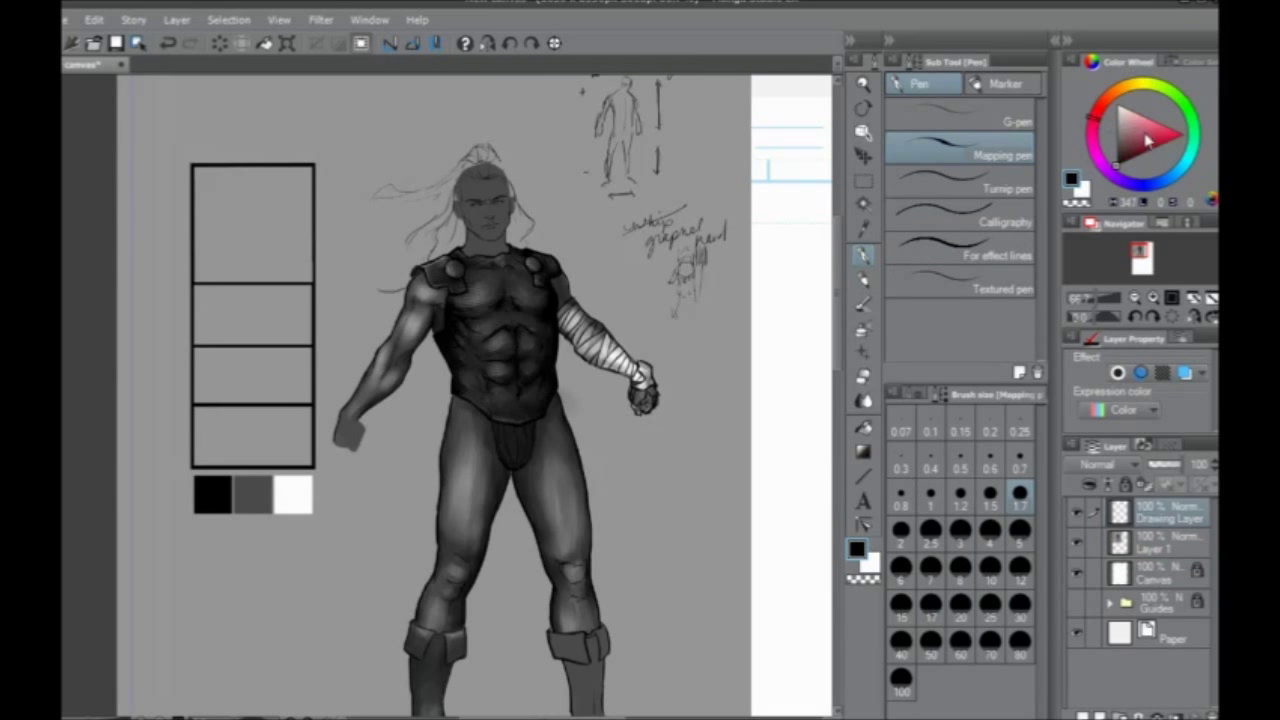
drag(469, 426, 554, 457)
key(Tab)
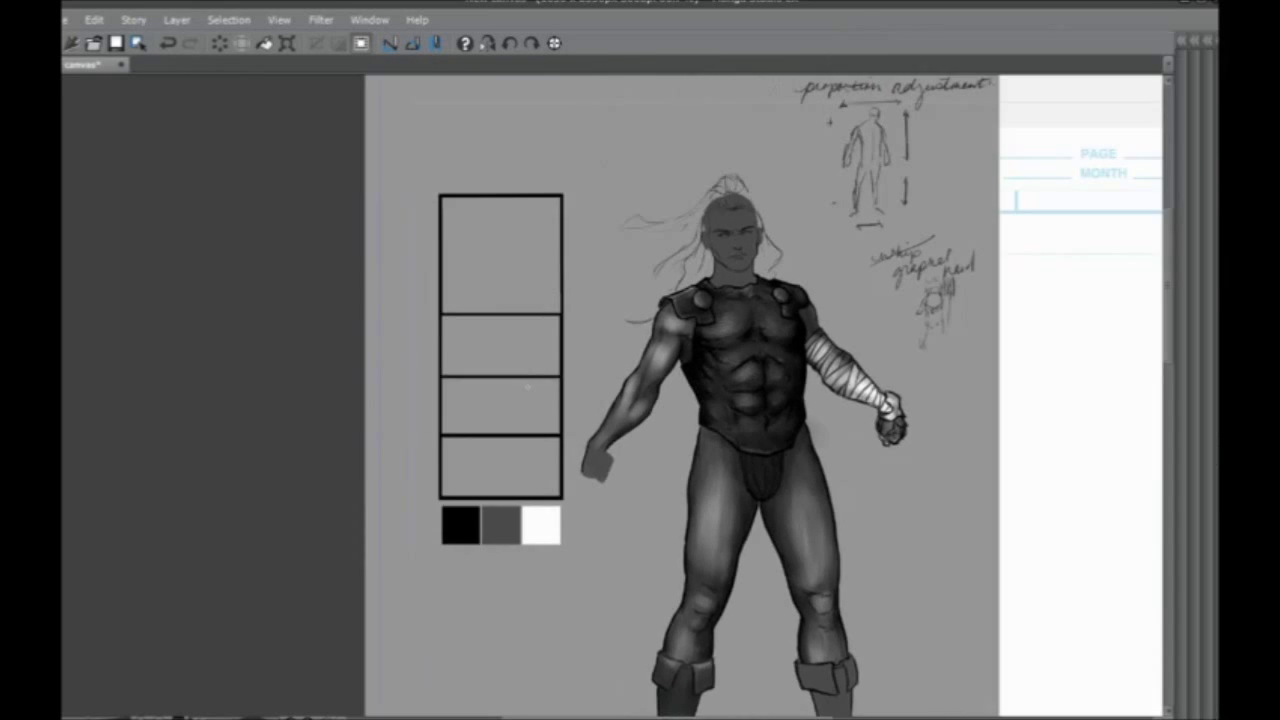
Circle the small proportion adjustment figure in red and add a check mark beside it
drag(529, 390, 447, 532)
drag(703, 203, 639, 286)
scroll(500, 173, up, 1)
drag(663, 391, 571, 311)
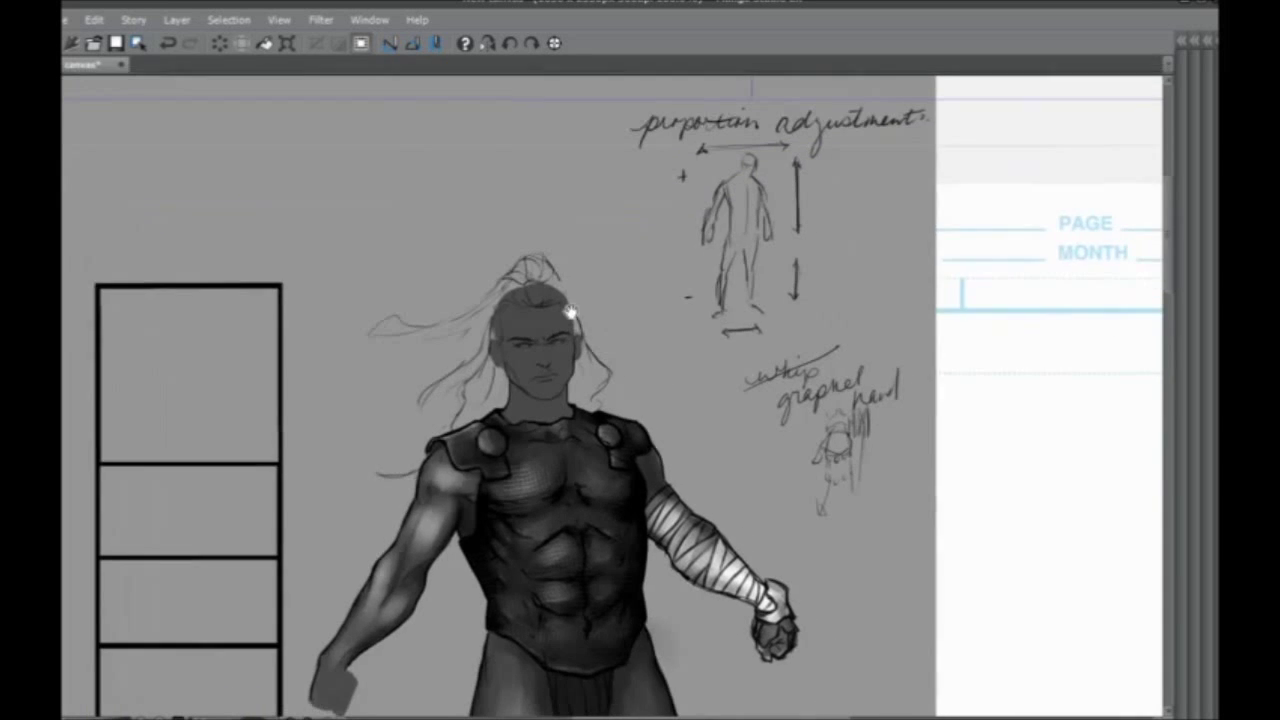
drag(610, 400, 597, 423)
drag(627, 363, 616, 385)
mouse_move(736, 189)
mouse_down()
mouse_move(775, 256)
mouse_move(700, 191)
mouse_move(774, 230)
mouse_up()
drag(604, 258, 628, 213)
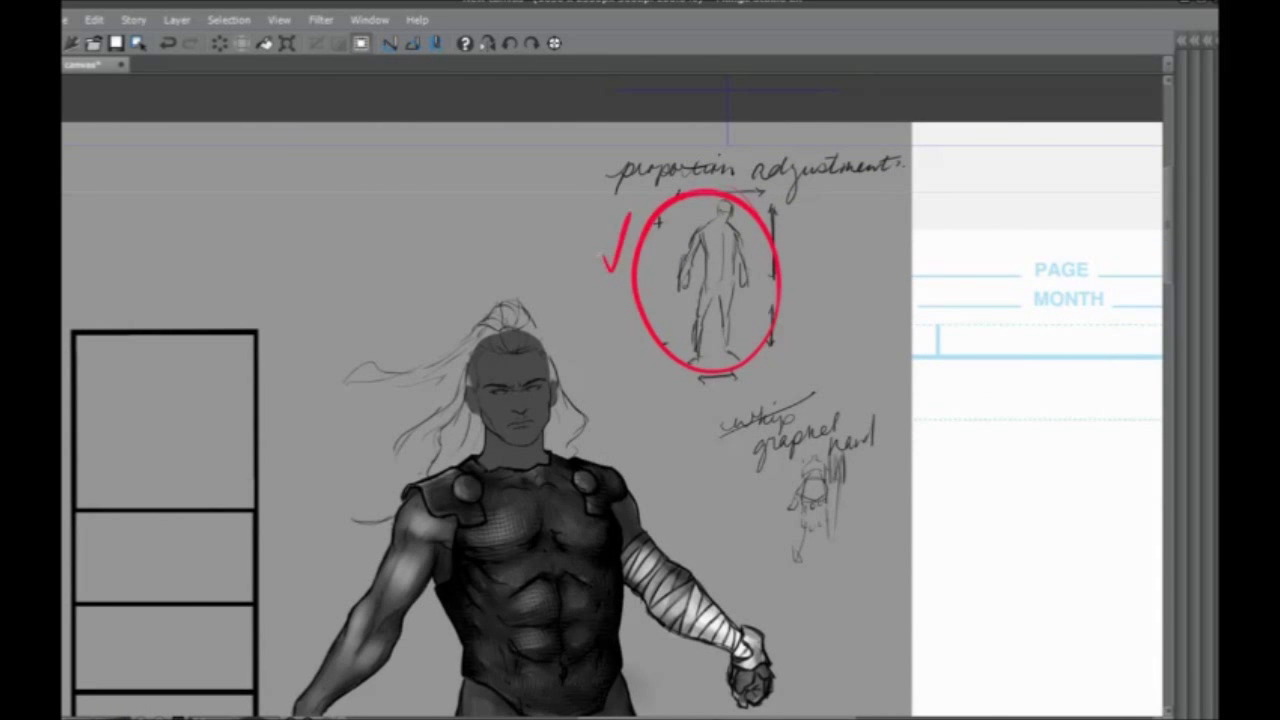
Try circling the large armoured figure with a loose red stroke, and undo that stroke
drag(415, 583, 490, 360)
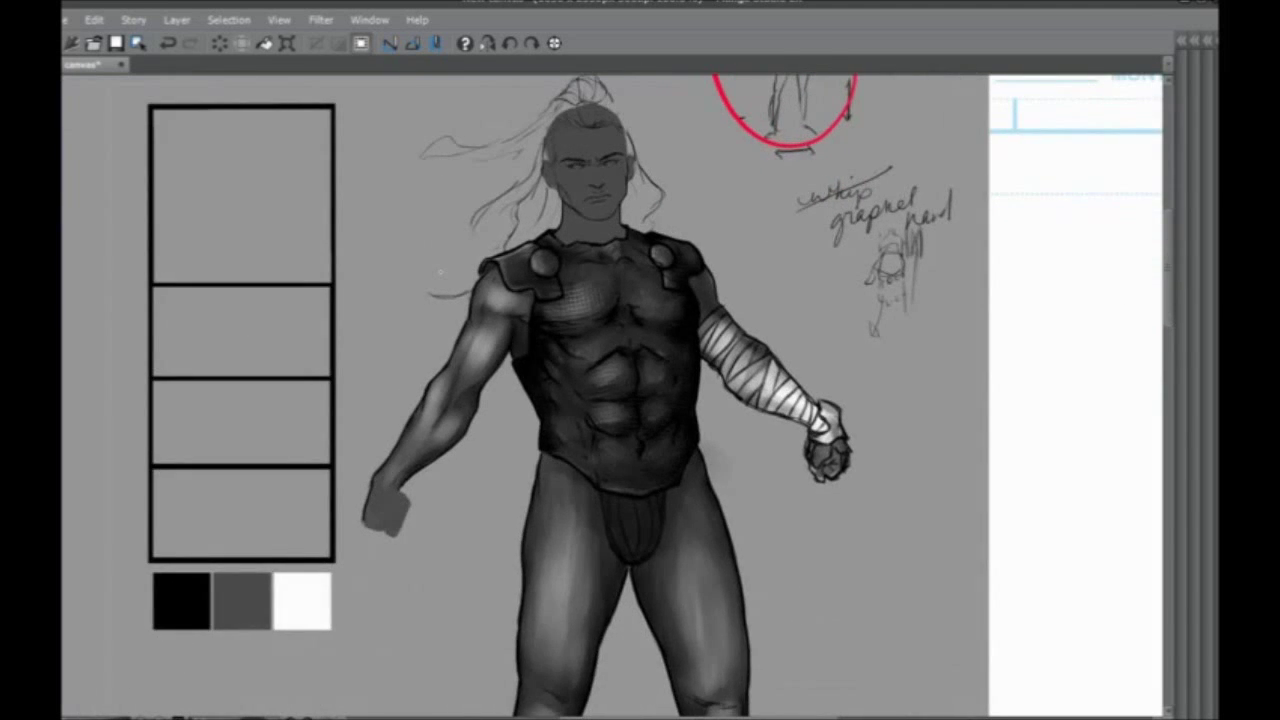
scroll(438, 272, down, 1)
drag(379, 493, 418, 424)
drag(349, 452, 334, 560)
drag(447, 515, 445, 561)
mouse_move(584, 205)
mouse_down()
mouse_move(756, 540)
mouse_move(692, 633)
mouse_move(528, 676)
mouse_move(422, 573)
mouse_move(456, 330)
mouse_move(556, 215)
mouse_up()
drag(445, 514, 497, 551)
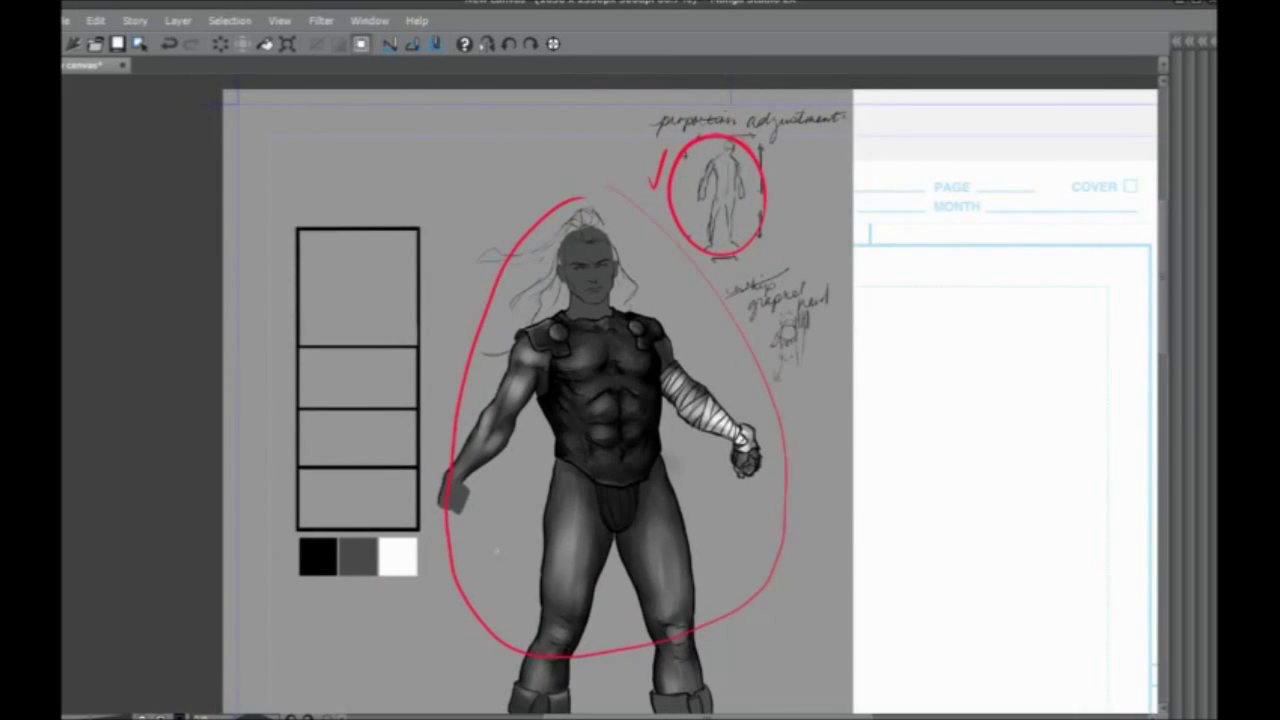
key(ctrl+z)
Reinforce the red circle around the small proportion figure, tracing its body and adding a second check mark
mouse_move(760, 195)
mouse_down()
mouse_move(678, 220)
mouse_move(742, 134)
mouse_move(758, 180)
mouse_up()
drag(633, 196, 654, 193)
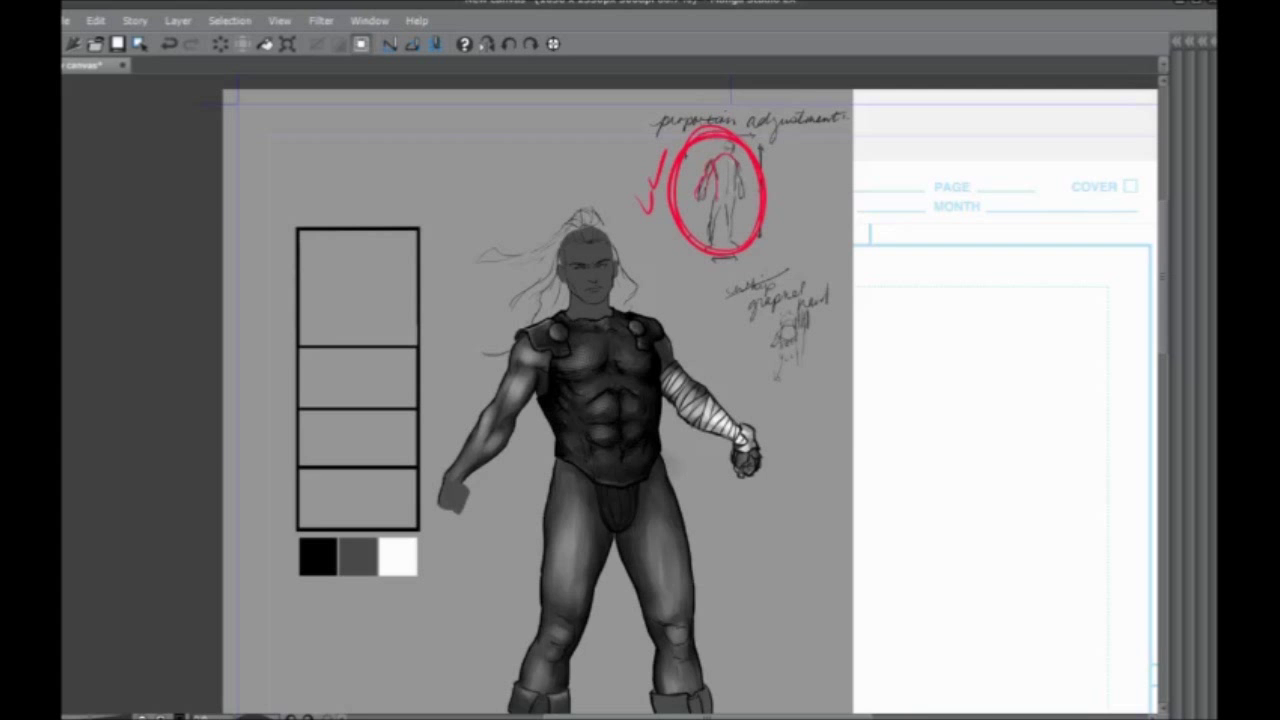
Sketch red construction lines over the large figure for the shoulder line, tapering torso sides and pelvis
mouse_move(503, 317)
mouse_down()
mouse_move(520, 283)
mouse_move(655, 289)
mouse_up()
mouse_move(511, 351)
mouse_down()
mouse_move(553, 182)
mouse_move(553, 341)
mouse_up()
mouse_move(585, 238)
mouse_down()
mouse_move(690, 224)
mouse_move(673, 355)
mouse_move(598, 285)
mouse_move(631, 355)
mouse_up()
drag(614, 351, 602, 297)
mouse_move(680, 300)
mouse_down()
mouse_move(702, 347)
mouse_move(655, 374)
mouse_up()
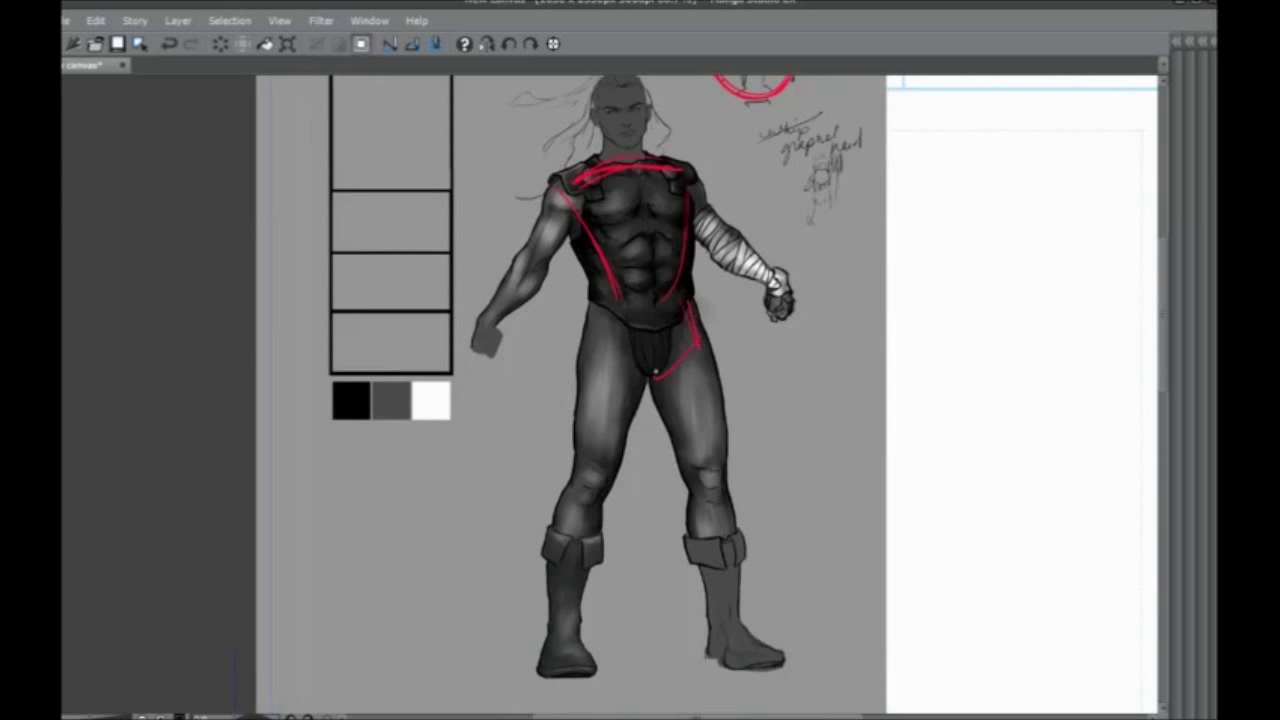
drag(572, 240, 588, 304)
drag(700, 248, 708, 344)
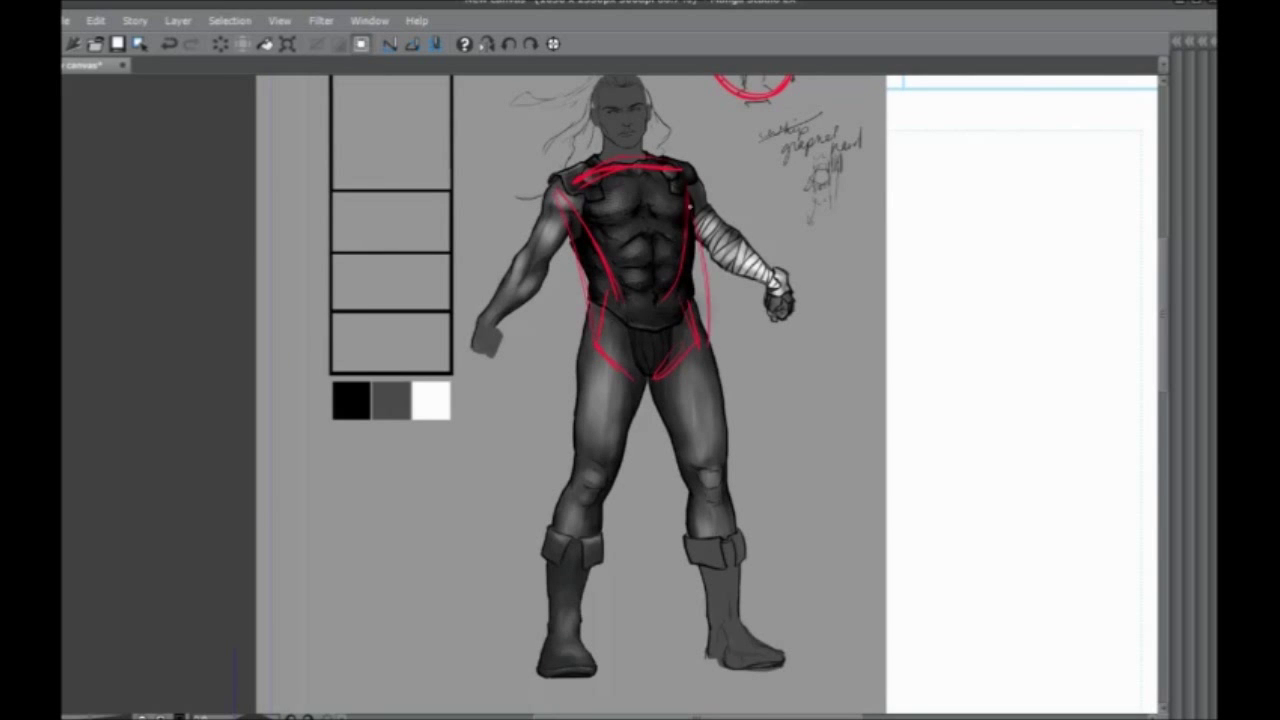
Sketch the large figure's unbandaged arm in red, from the rounded shoulder through the elbow to a longer hand
drag(518, 366, 524, 476)
mouse_move(524, 379)
mouse_down()
mouse_move(544, 312)
mouse_move(582, 363)
mouse_up()
drag(607, 296, 623, 242)
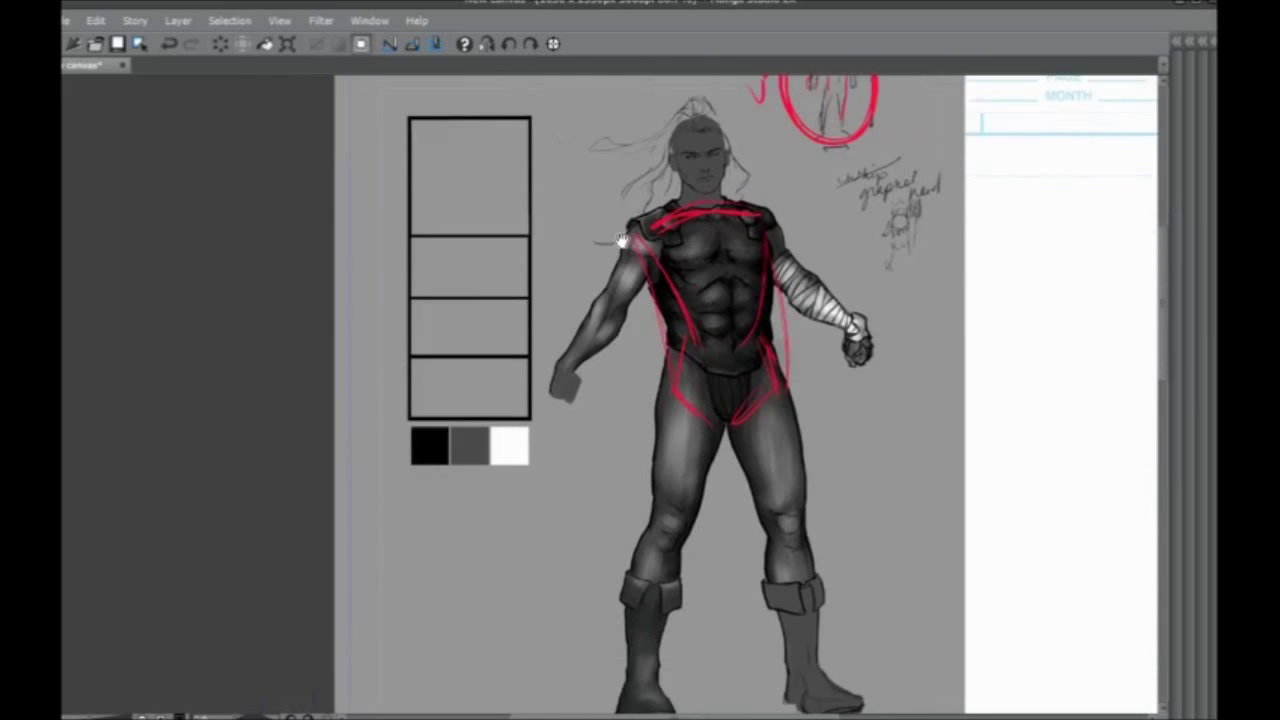
drag(669, 340, 689, 303)
mouse_move(638, 206)
mouse_down()
mouse_move(642, 258)
mouse_move(681, 262)
mouse_move(664, 275)
mouse_up()
drag(638, 268, 608, 320)
drag(681, 275, 611, 368)
drag(597, 388, 582, 417)
drag(587, 393, 562, 421)
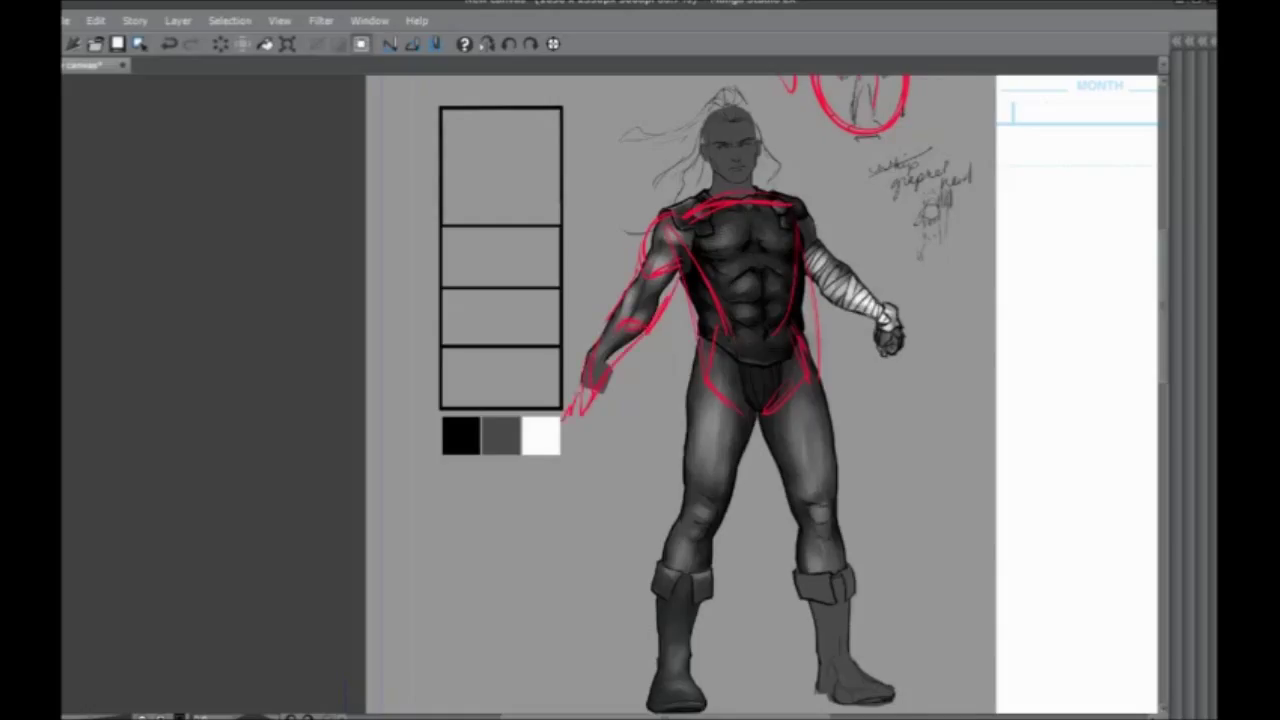
drag(655, 345, 558, 383)
drag(507, 417, 490, 435)
Sketch the bandaged arm in red with a longer forearm and hand extending below the original fist
drag(695, 240, 727, 280)
mouse_move(724, 294)
mouse_down()
mouse_move(755, 331)
mouse_move(746, 365)
mouse_move(790, 356)
mouse_up()
drag(794, 360, 836, 431)
drag(775, 374, 813, 445)
drag(818, 446, 828, 427)
drag(567, 376, 582, 486)
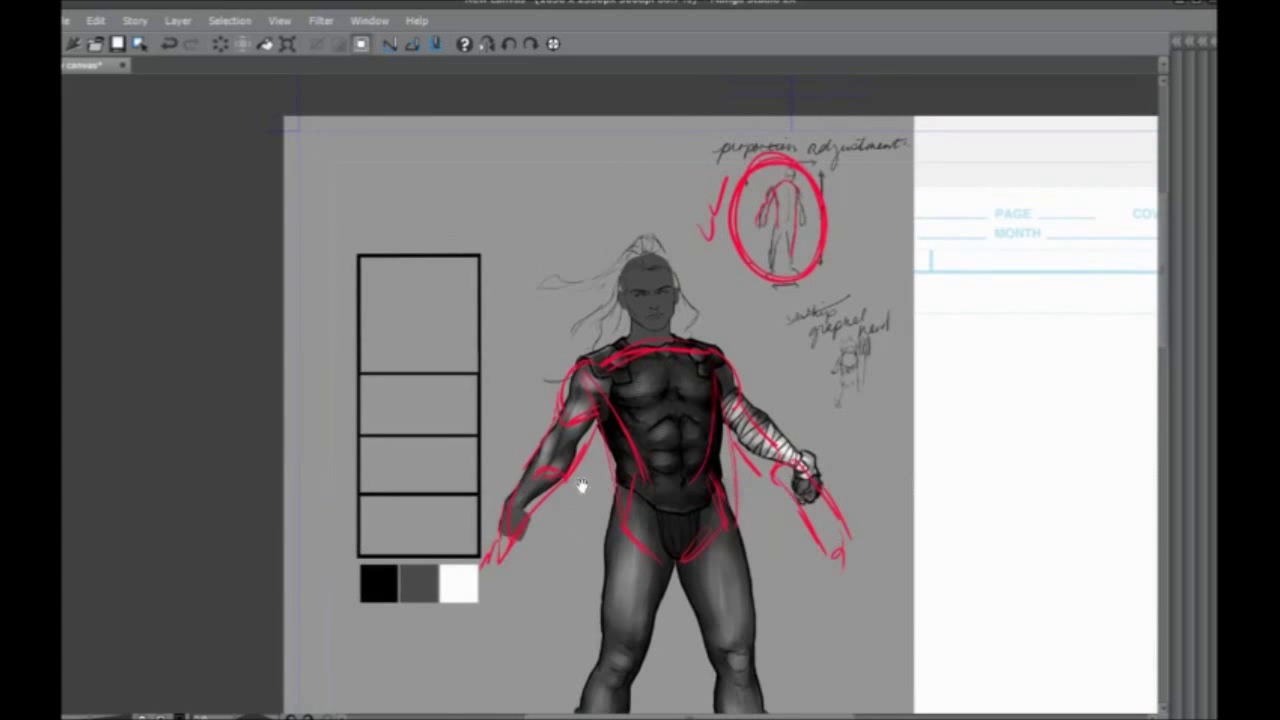
Sketch the neck and vertical centre lines down the torso of the large figure in red
drag(583, 321, 612, 180)
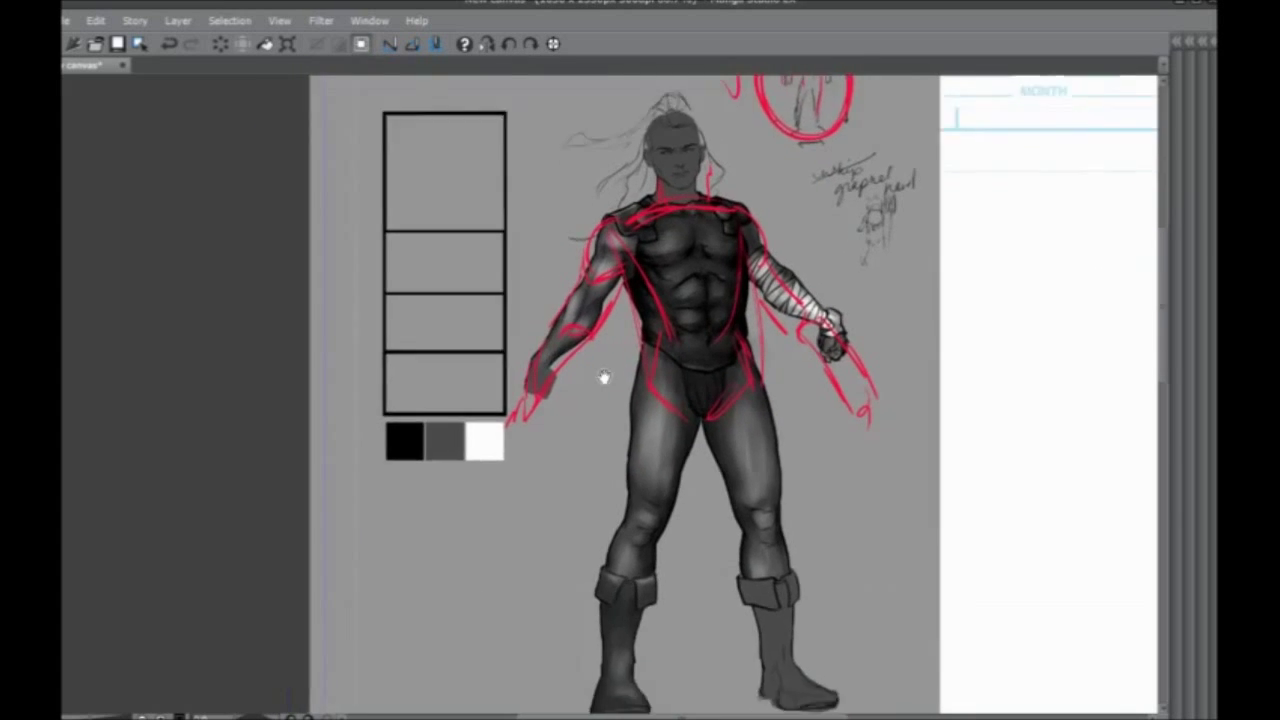
mouse_move(695, 209)
mouse_down()
mouse_move(717, 411)
mouse_move(772, 341)
mouse_move(782, 458)
mouse_move(748, 460)
mouse_up()
Sketch the leg on the bandaged-arm side in red, covering the thigh, knee, shin and foot
drag(743, 363, 746, 460)
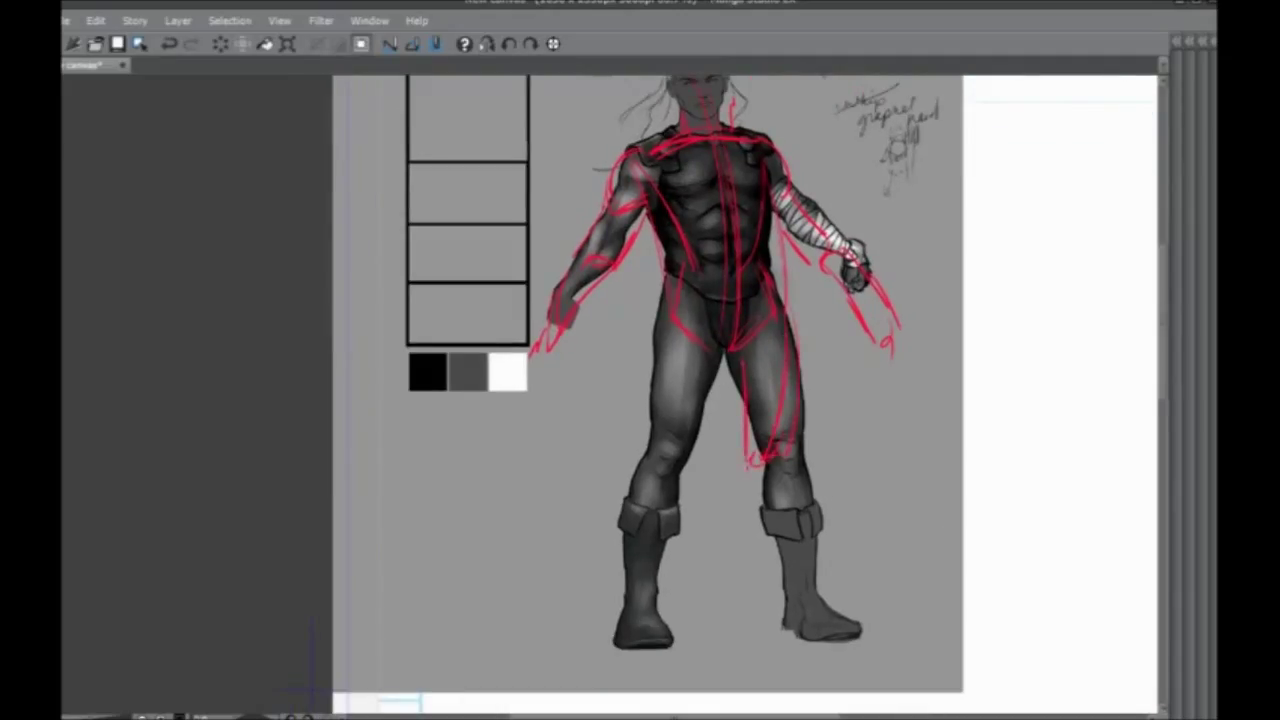
drag(790, 570, 764, 609)
mouse_move(768, 463)
mouse_down()
mouse_move(756, 604)
mouse_move(788, 642)
mouse_up()
drag(768, 617, 802, 630)
Sketch the opposite leg in red with a wider stance, from the hip through the shin to the foot
drag(704, 484, 731, 478)
drag(754, 360, 690, 468)
drag(692, 324, 671, 448)
mouse_move(668, 460)
mouse_down()
mouse_move(627, 536)
mouse_move(635, 571)
mouse_up()
mouse_move(700, 470)
mouse_down()
mouse_move(635, 632)
mouse_move(598, 638)
mouse_move(660, 644)
mouse_up()
drag(634, 542, 630, 638)
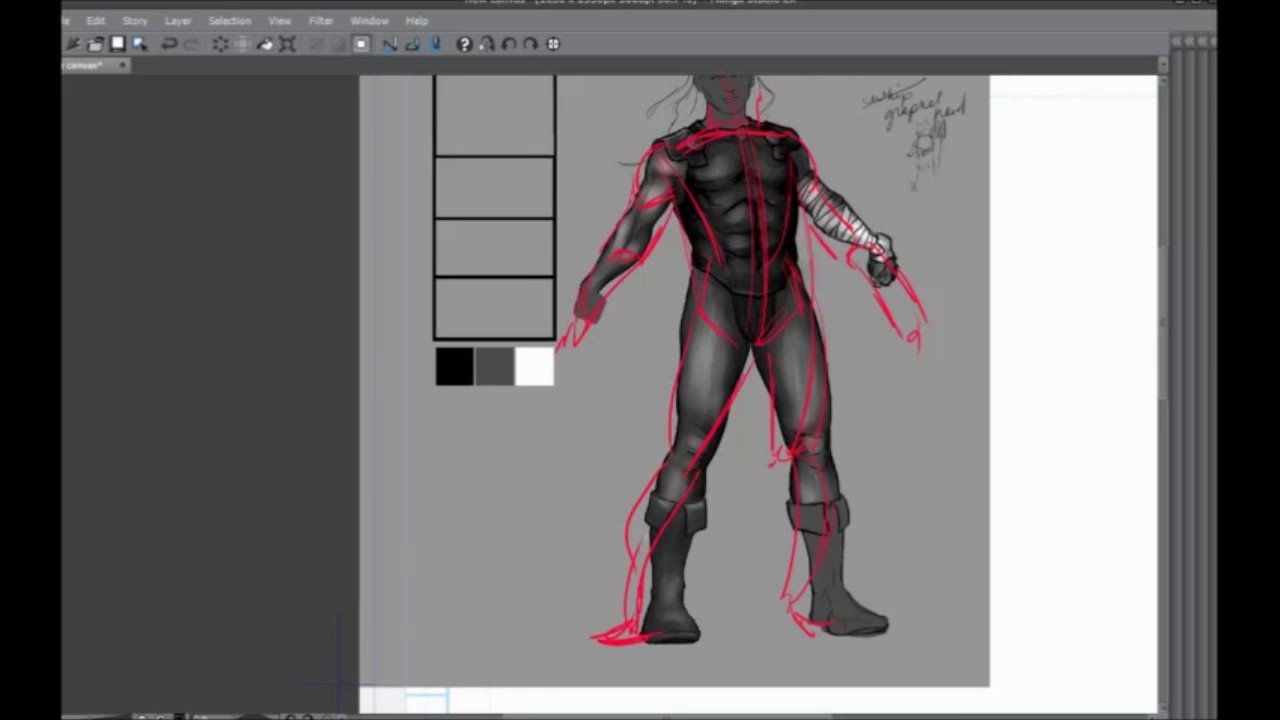
Draw a red arrow from the large figure's chest toward the circled proportion figure, and bring back the tool panels
mouse_move(731, 194)
mouse_down()
mouse_move(679, 234)
mouse_move(637, 364)
mouse_move(726, 256)
mouse_up()
drag(726, 260, 727, 310)
key(Tab)
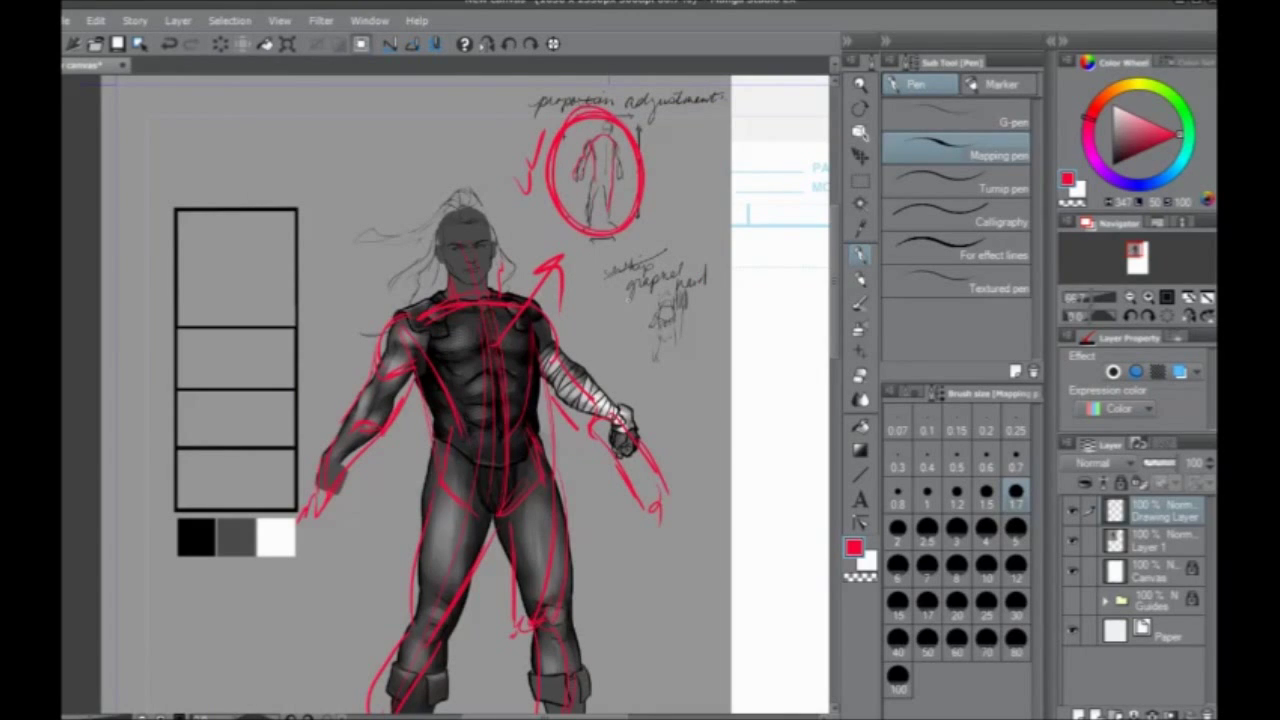
drag(490, 503, 498, 483)
Hide the pasted artwork on Layer 1 and draw a heavy red line linking the sketched chest to the circle
click(1073, 541)
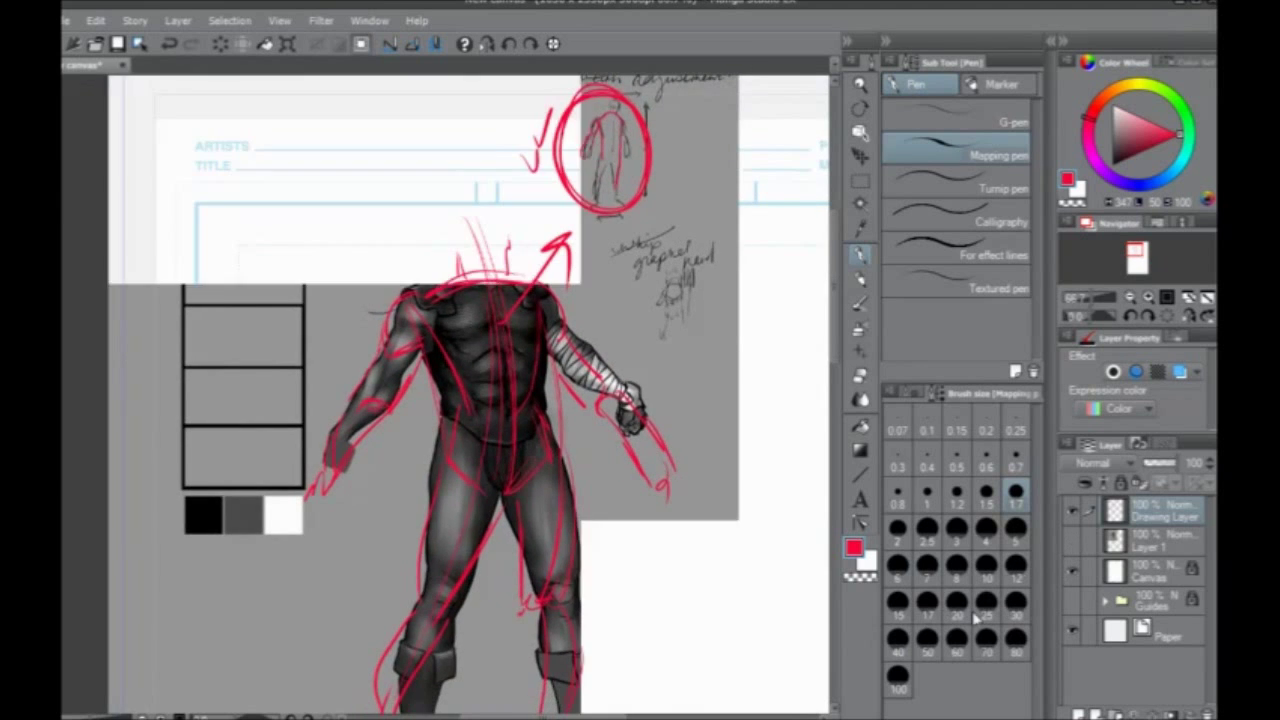
mouse_move(387, 491)
mouse_down()
mouse_move(423, 449)
mouse_move(419, 270)
mouse_move(414, 362)
mouse_up()
mouse_move(590, 252)
mouse_down()
mouse_move(597, 521)
mouse_move(614, 477)
mouse_up()
drag(459, 443, 427, 512)
drag(490, 384, 636, 243)
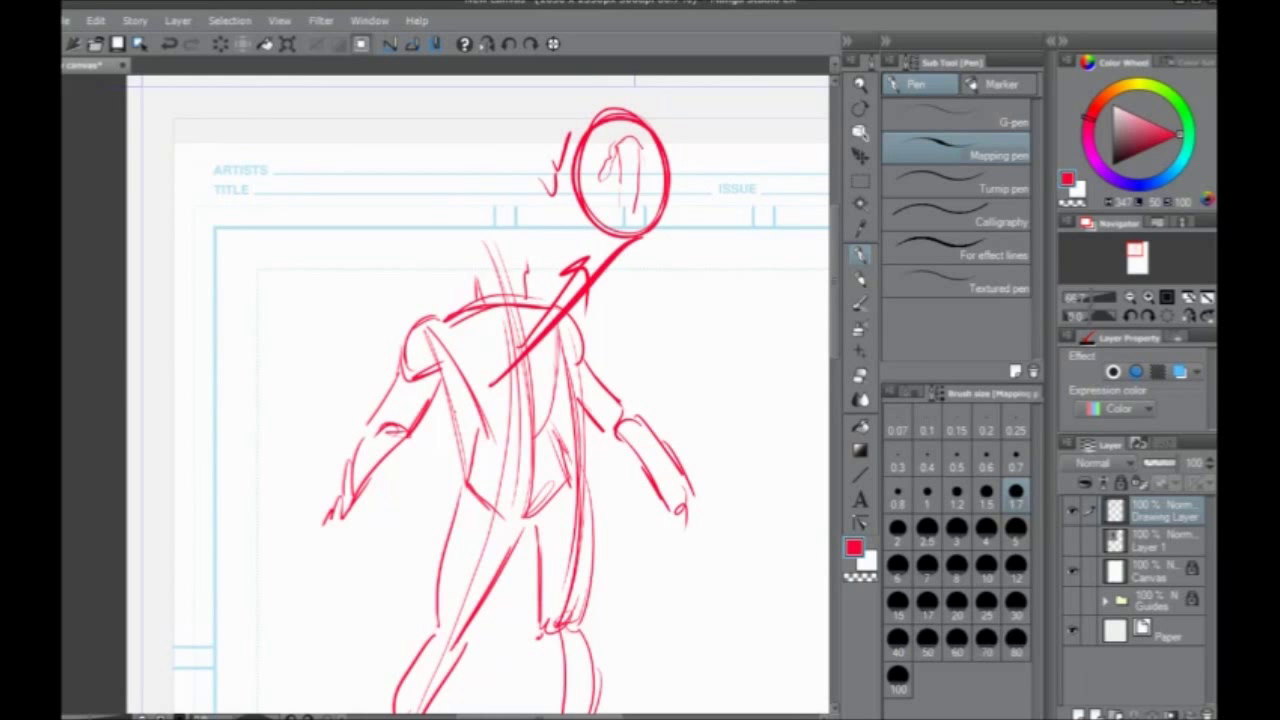
Hide the red sketch on the Drawing Layer and show the Layer 1 artwork again
click(1073, 511)
click(1073, 541)
mouse_move(440, 492)
mouse_down()
mouse_move(474, 471)
mouse_move(466, 336)
mouse_move(478, 333)
mouse_up()
drag(434, 280, 442, 248)
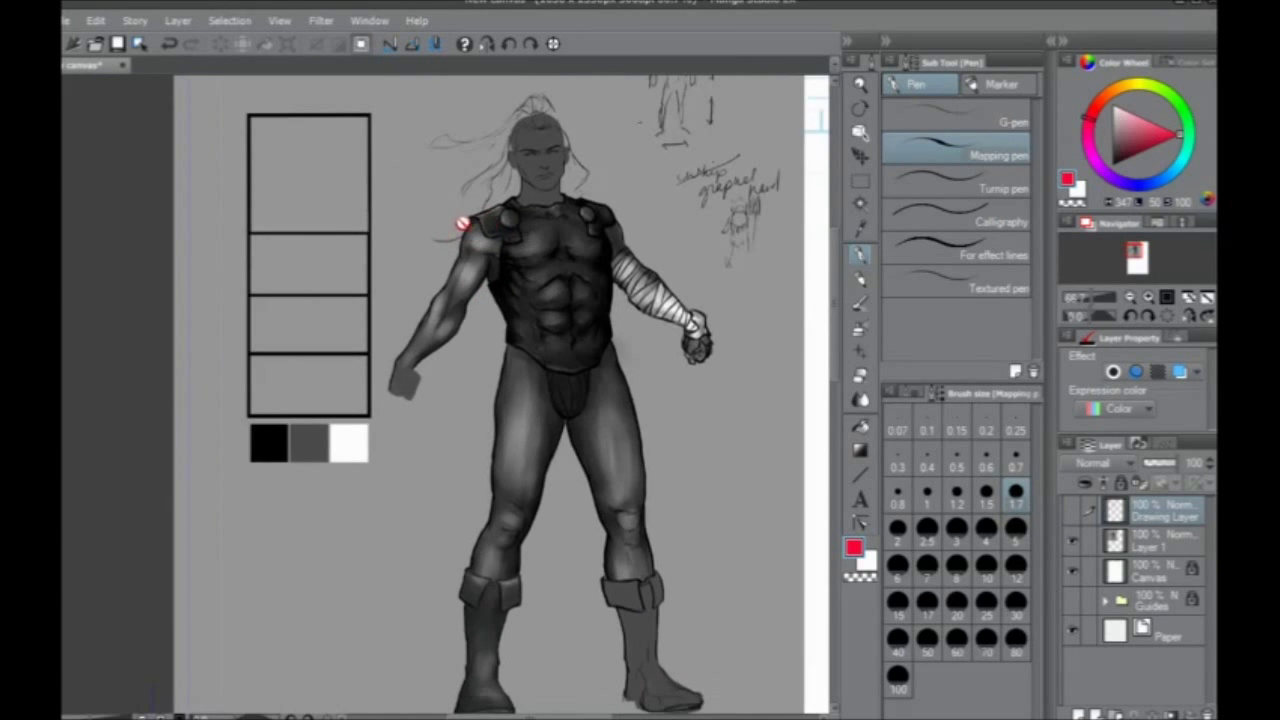
Show the red sketch on the Drawing Layer and add red strokes around the elbow and forearm of the bare arm
click(1072, 509)
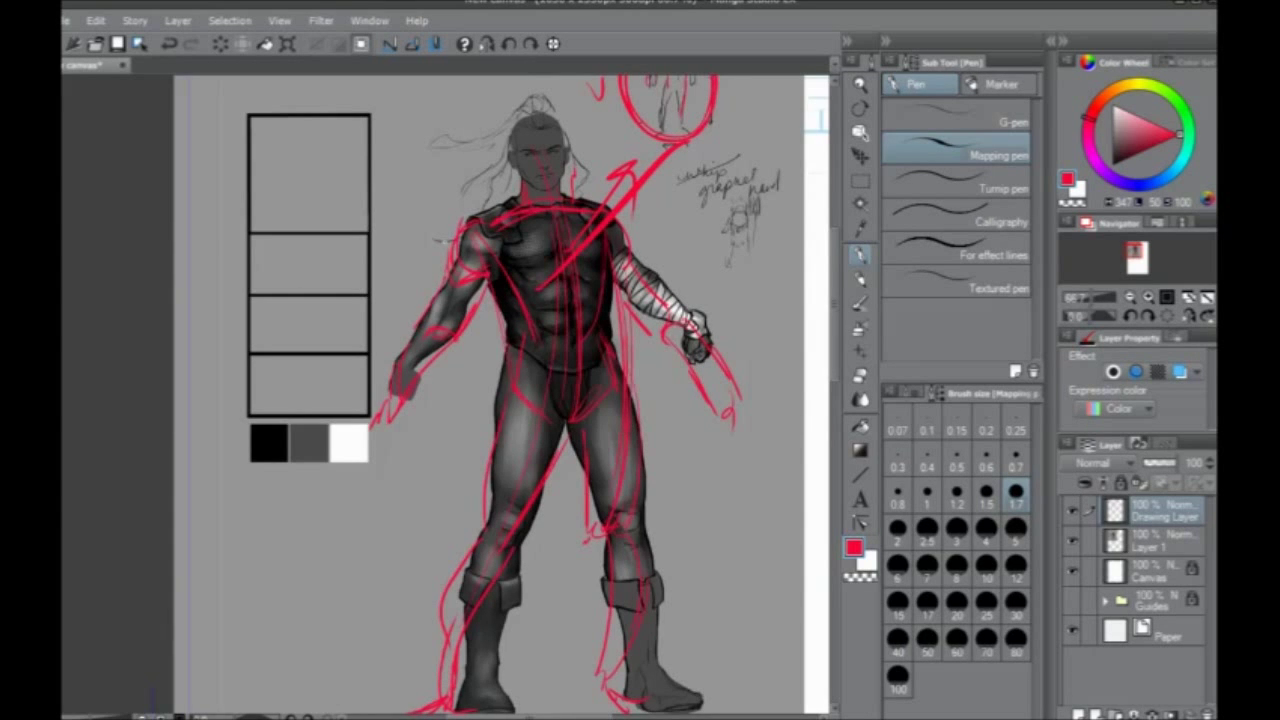
drag(436, 348, 418, 378)
drag(466, 320, 434, 368)
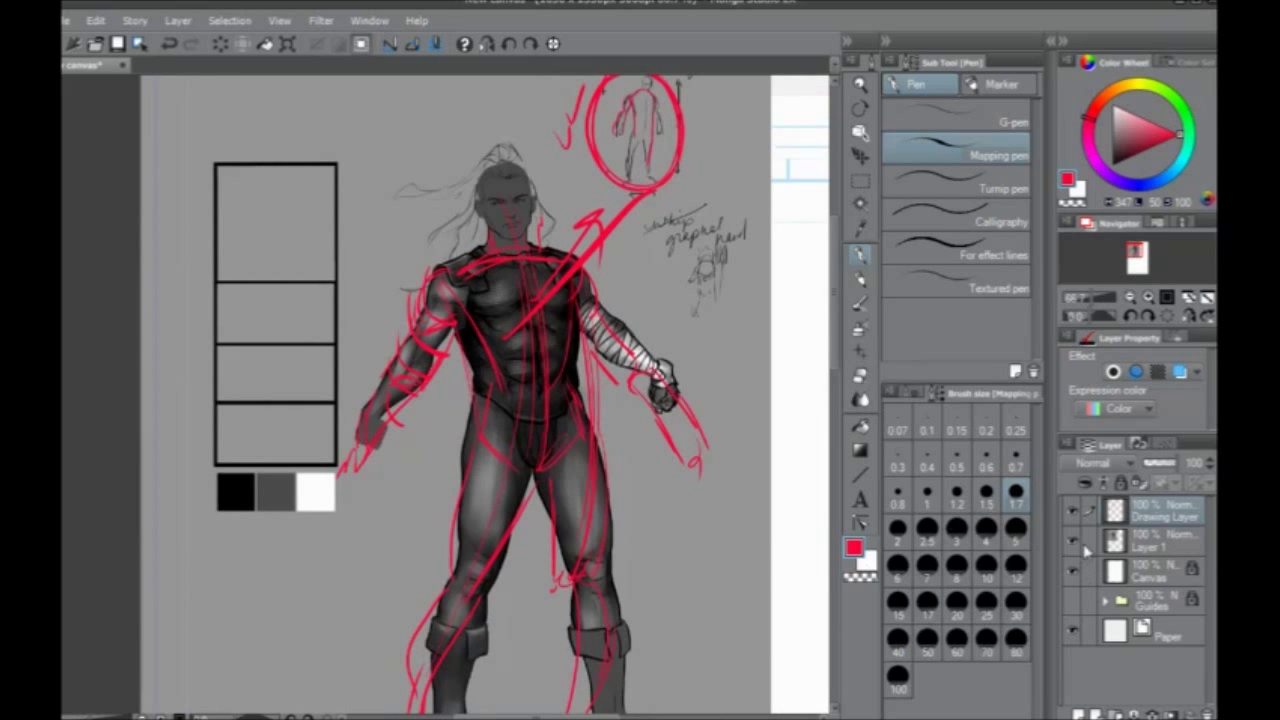
drag(560, 483, 530, 405)
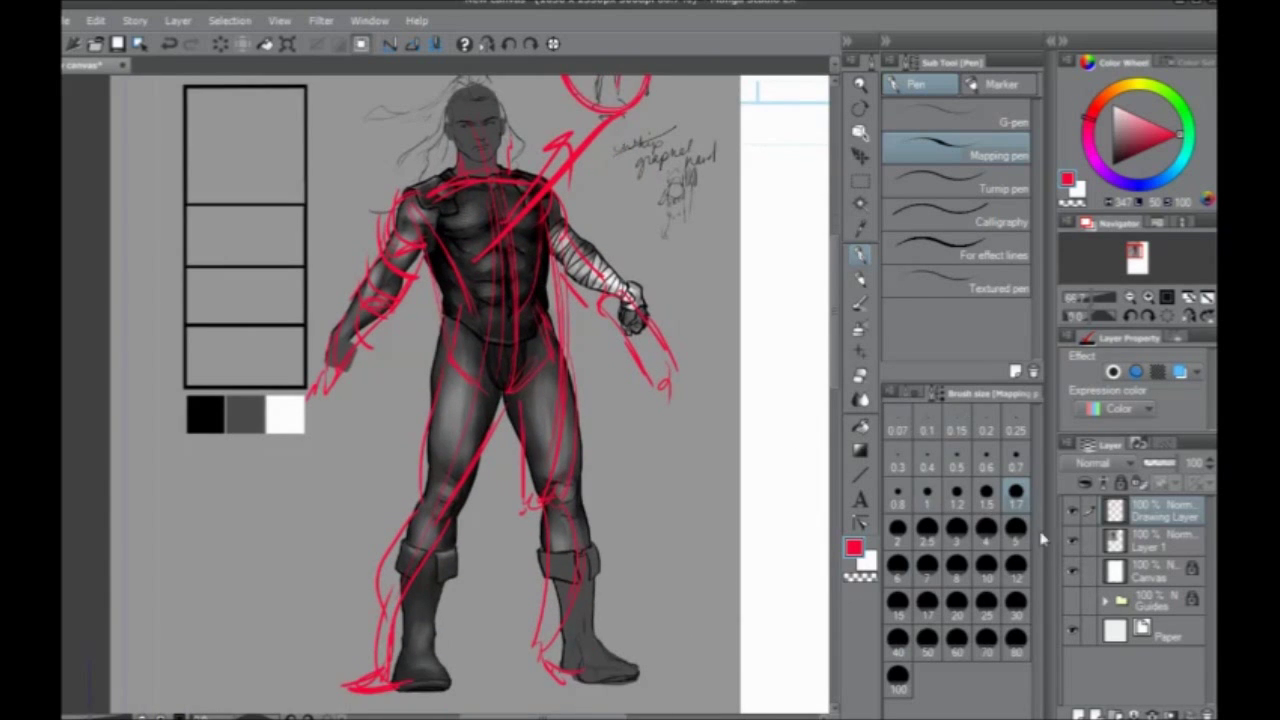
Hide the red sketch on the Drawing Layer and add a new layer above it
click(1073, 541)
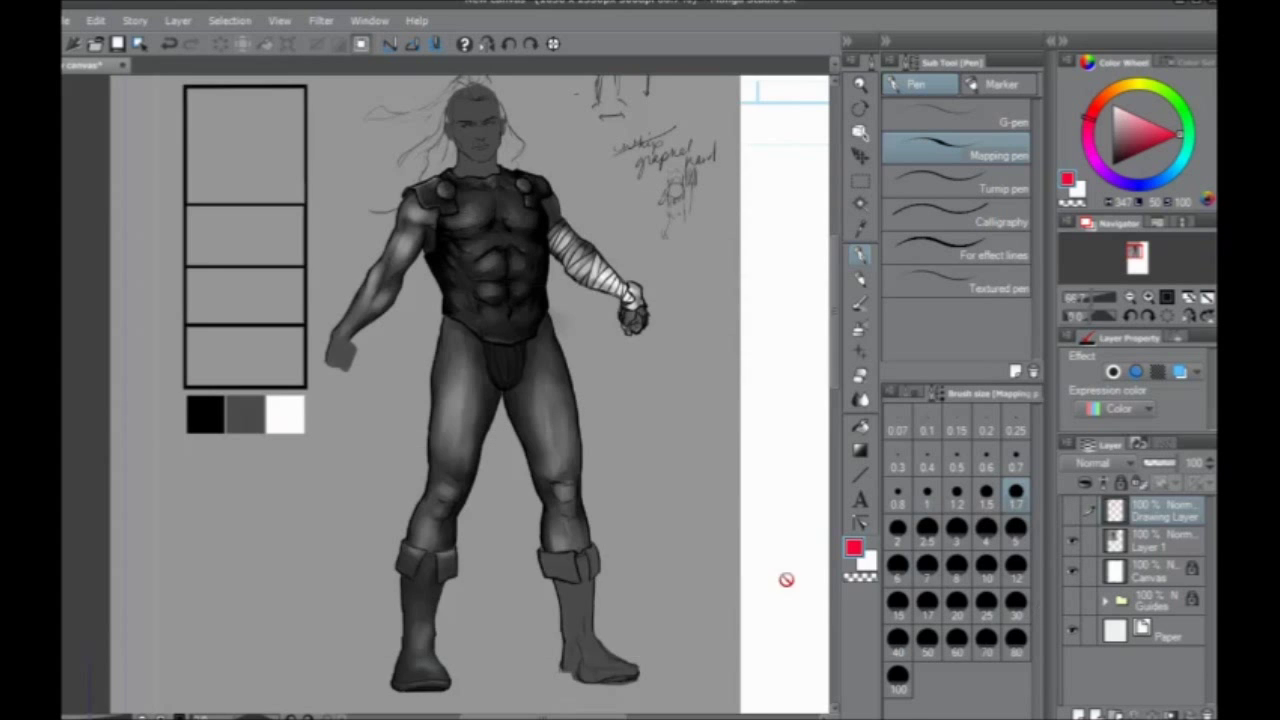
scroll(434, 520, up, 2)
key(Tab)
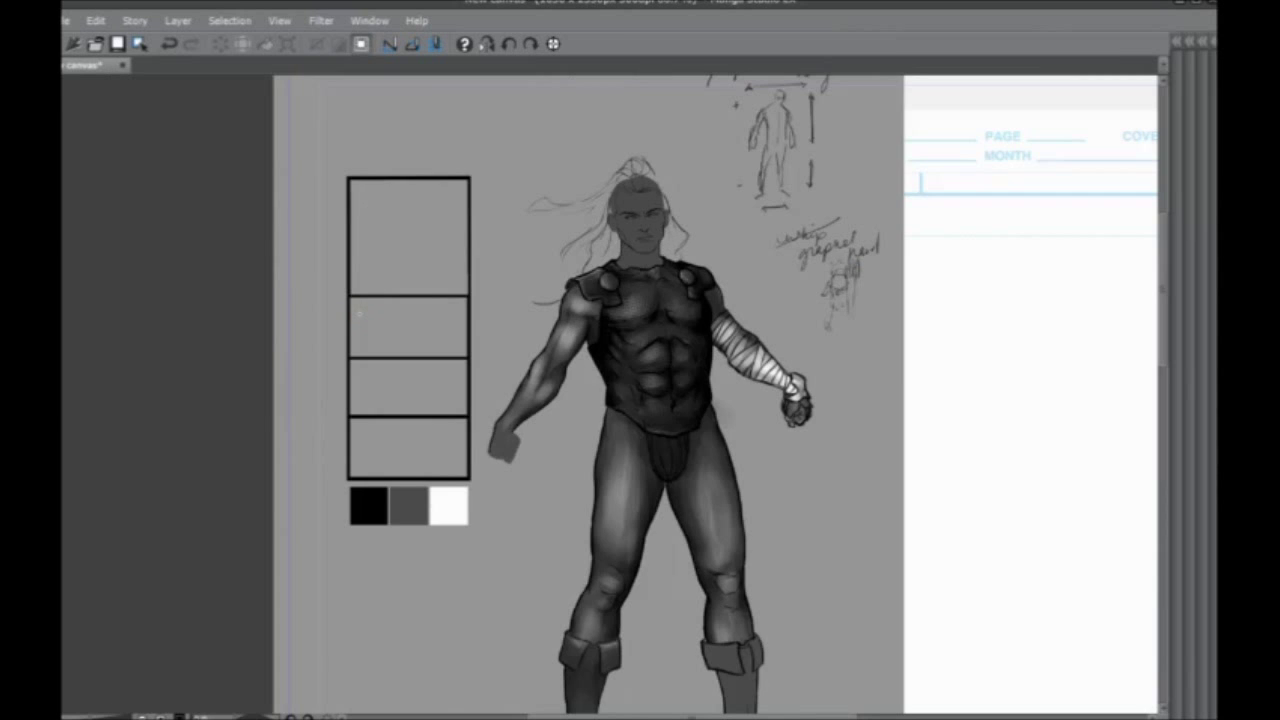
scroll(533, 495, down, 1)
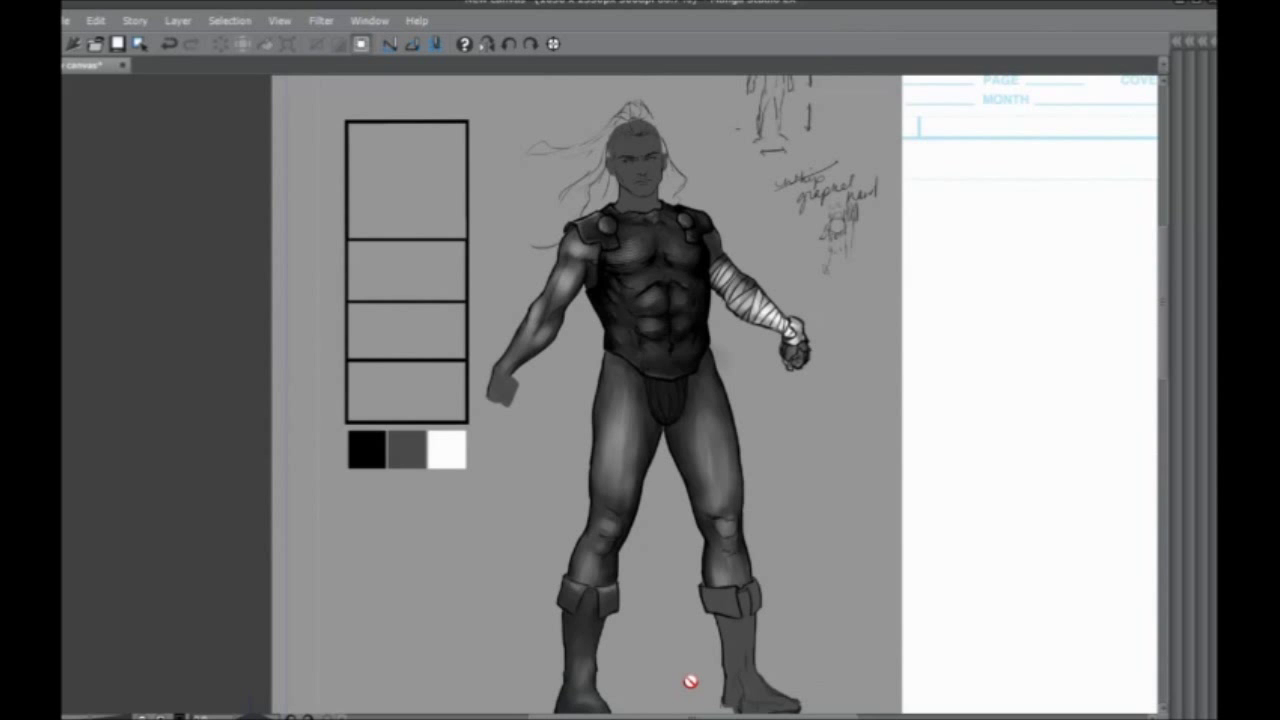
drag(539, 483, 495, 482)
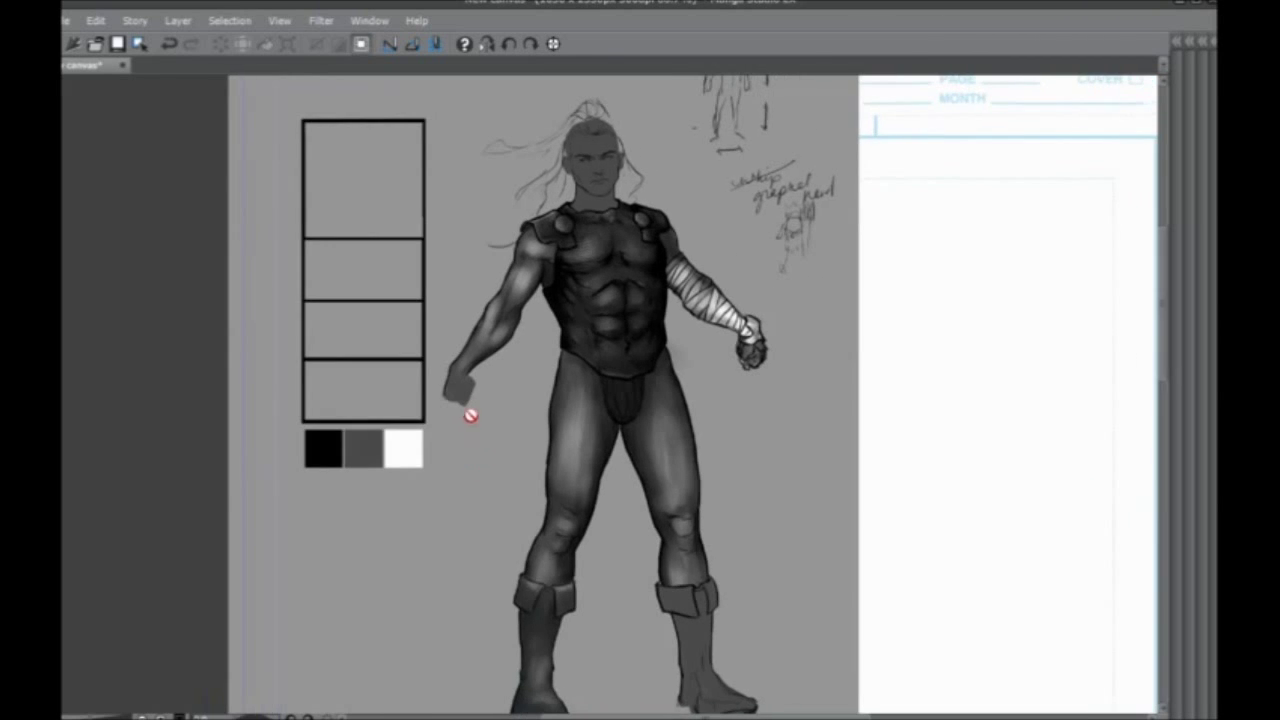
drag(491, 309, 500, 322)
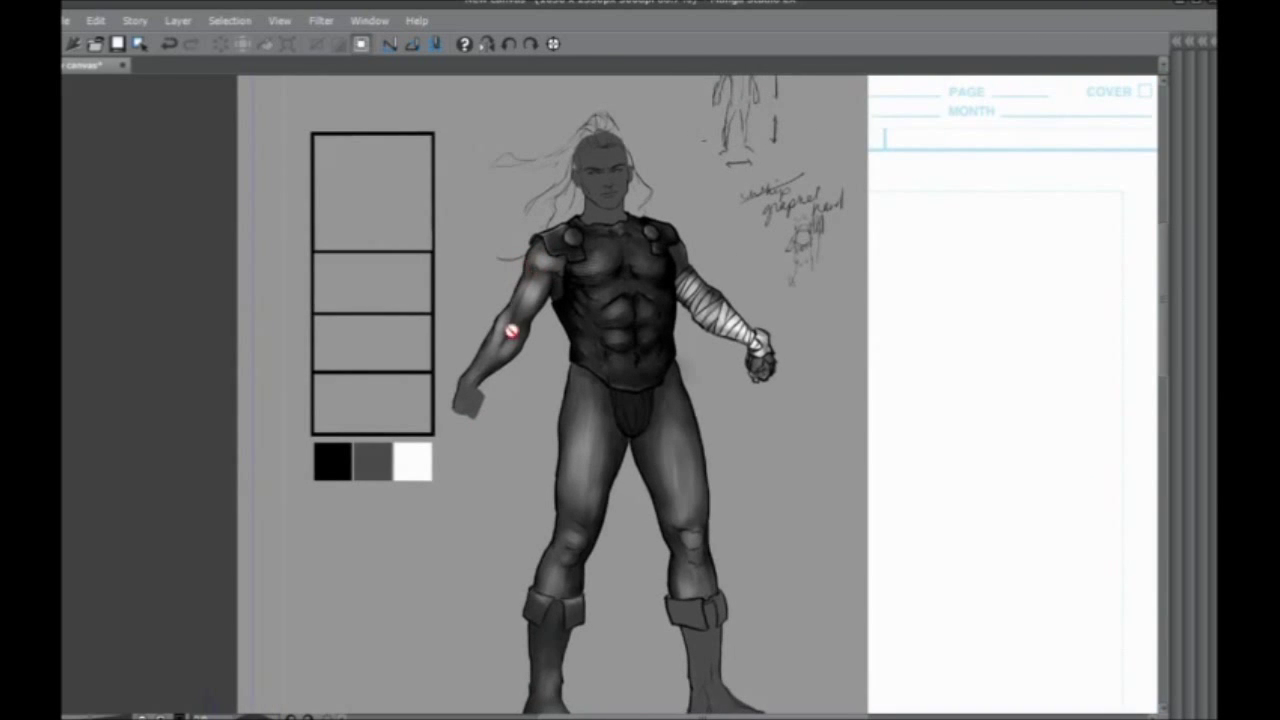
scroll(517, 380, right, 1)
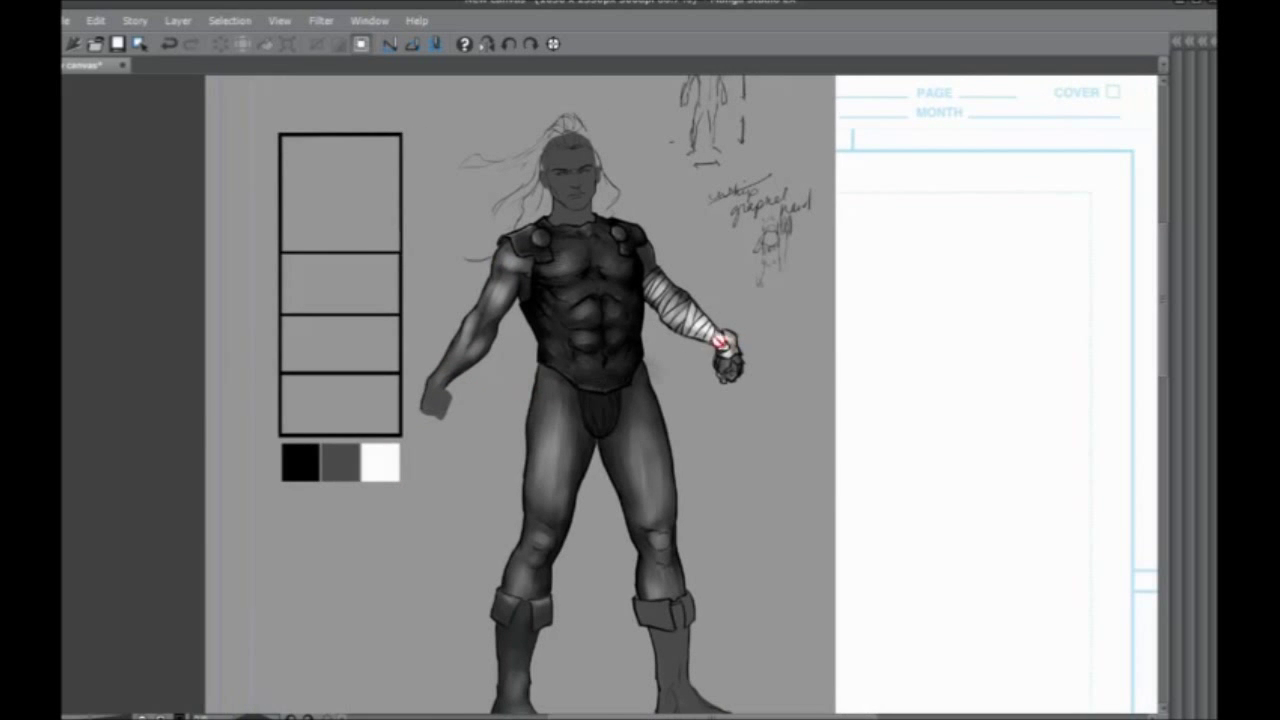
scroll(449, 264, up, 1)
key(Tab)
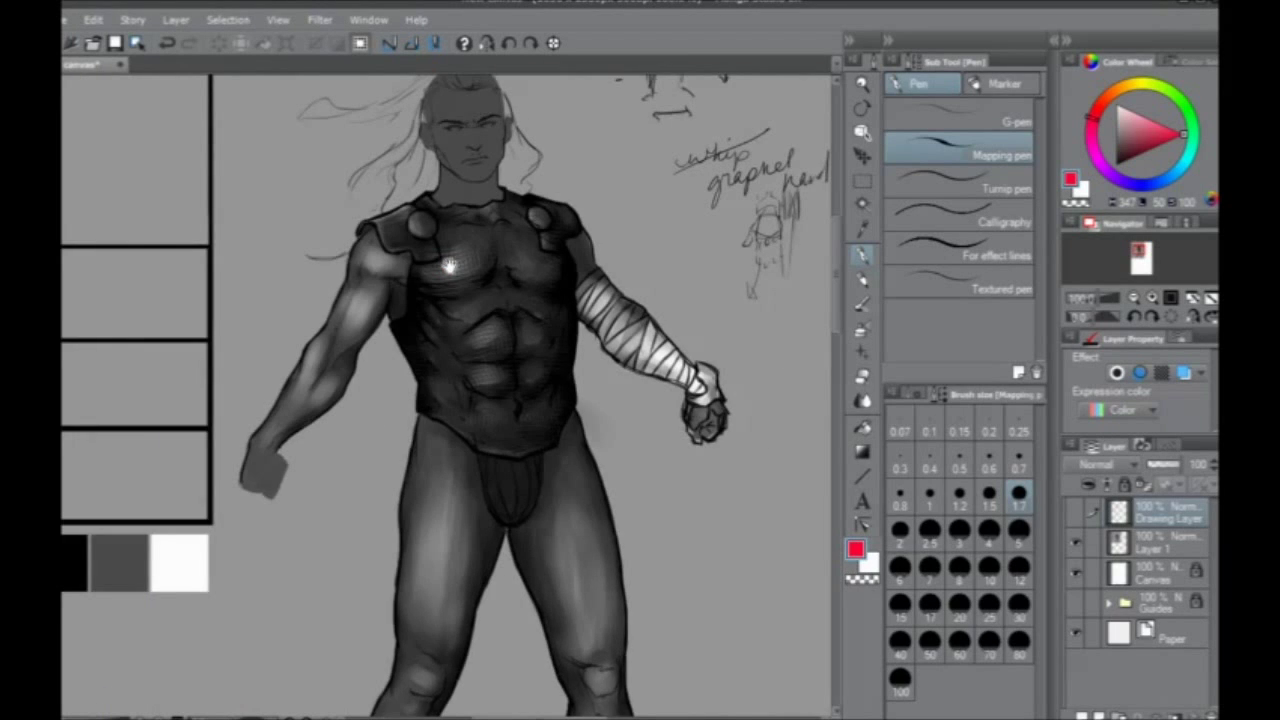
click(1084, 716)
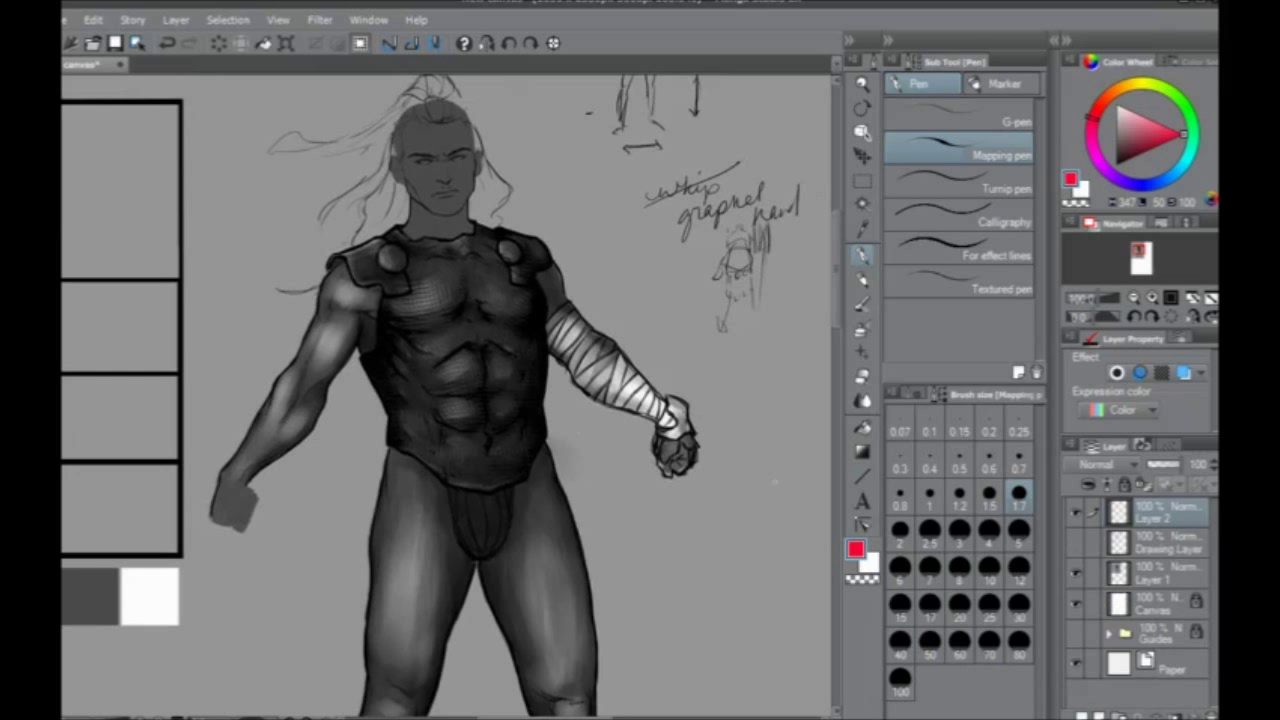
Try red correction strokes over the upper part of the bandaged arm, and clear them
drag(597, 373, 601, 381)
mouse_move(570, 299)
mouse_down()
mouse_move(689, 401)
mouse_move(695, 478)
mouse_move(534, 349)
mouse_move(563, 287)
mouse_up()
key(ctrl+z)
drag(497, 444, 496, 500)
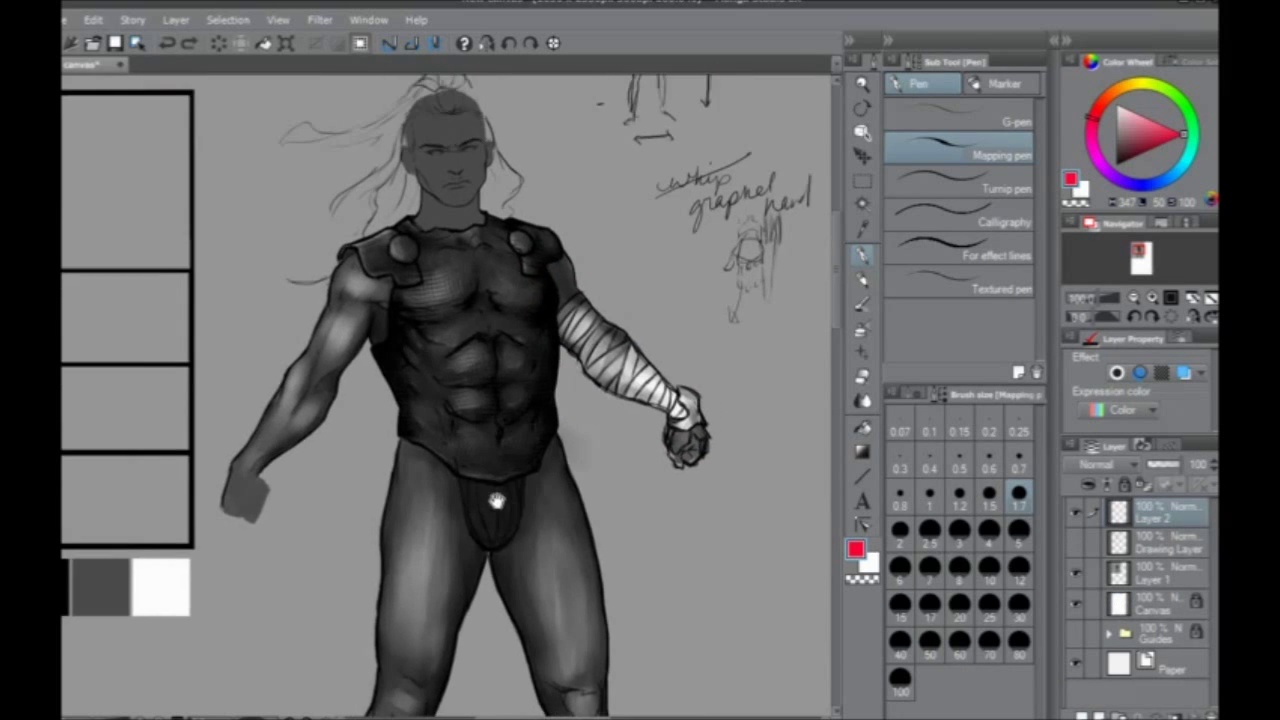
drag(628, 369, 653, 389)
drag(567, 311, 582, 328)
key(ctrl+z)
drag(612, 372, 606, 396)
drag(726, 608, 681, 543)
mouse_move(555, 263)
mouse_down()
mouse_move(622, 340)
mouse_move(566, 308)
mouse_up()
drag(552, 255, 603, 322)
drag(592, 274, 550, 256)
key(ctrl+z)
drag(550, 262, 572, 281)
key(Delete)
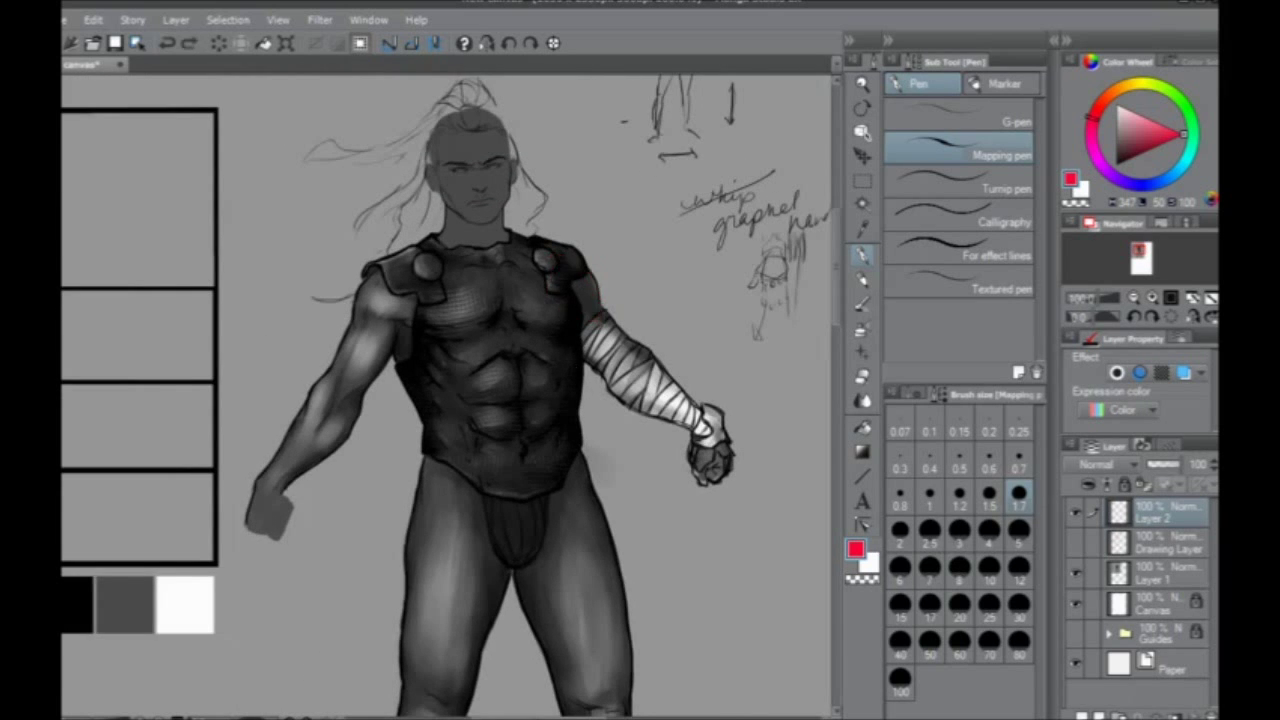
drag(578, 373, 552, 353)
drag(625, 429, 560, 449)
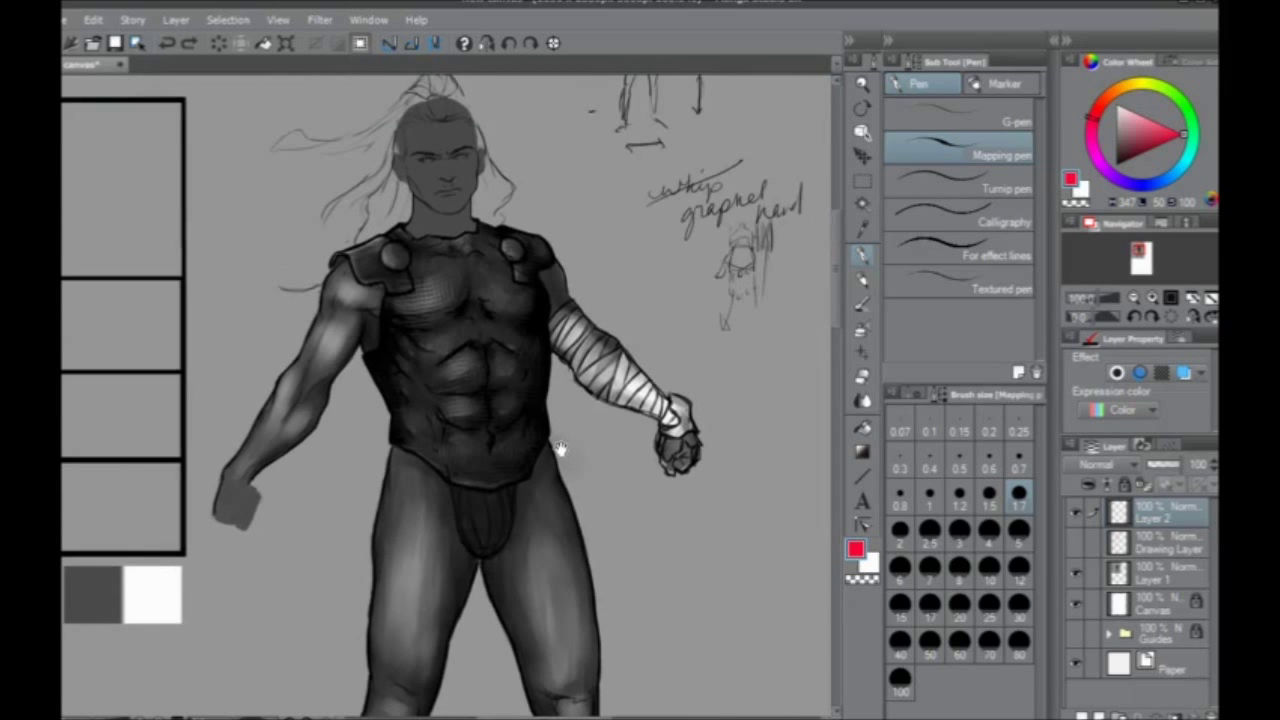
drag(589, 306, 542, 319)
drag(413, 437, 397, 437)
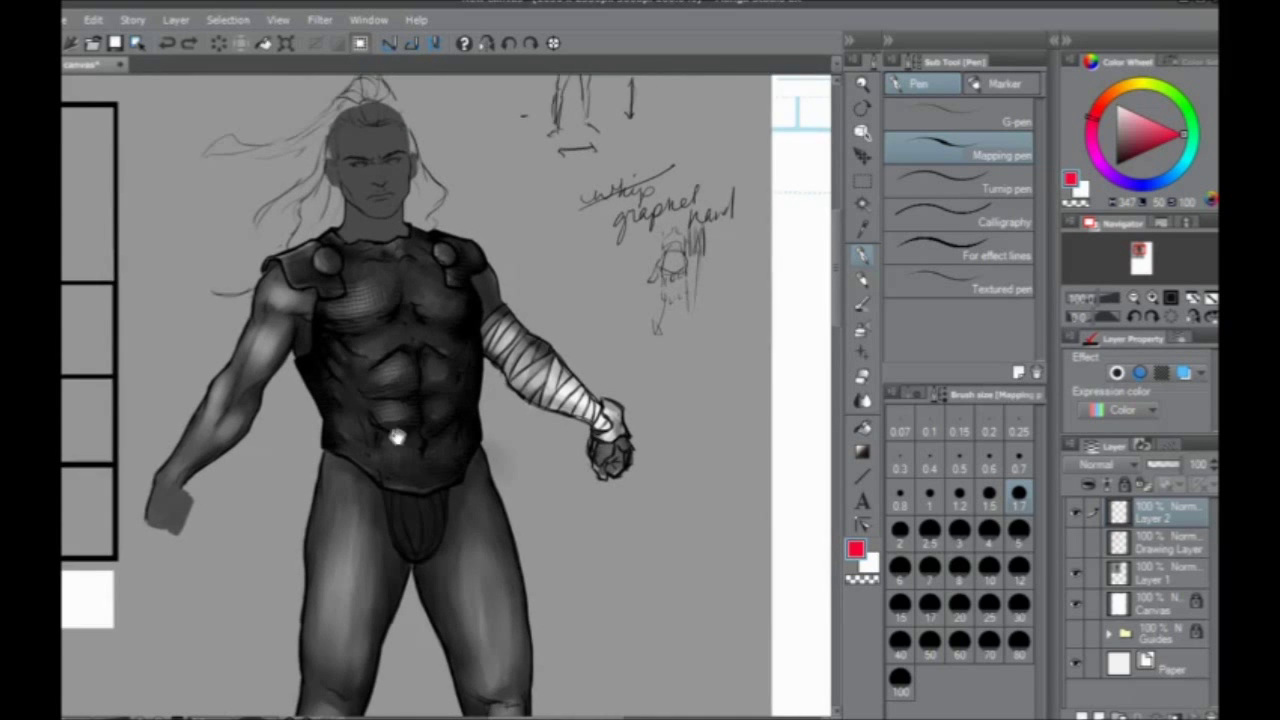
drag(498, 461, 554, 431)
drag(396, 422, 420, 438)
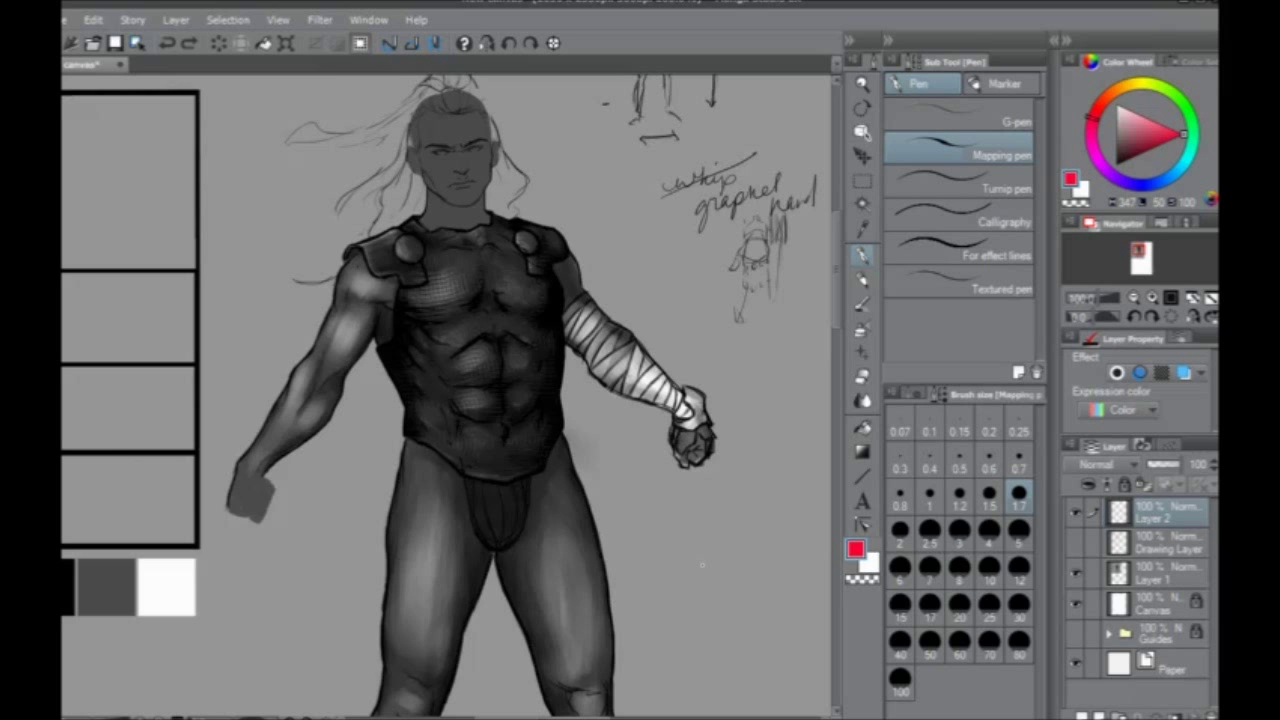
drag(507, 440, 340, 390)
drag(474, 277, 446, 337)
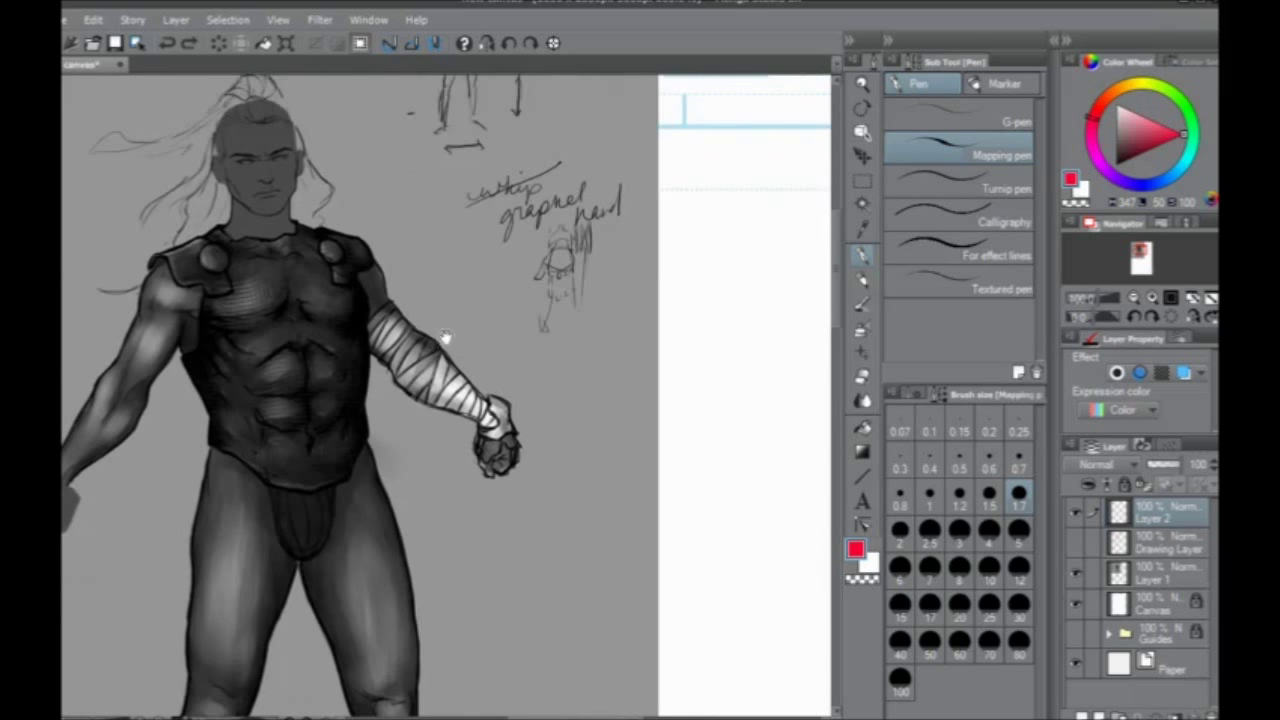
Sketch a large red arm outline beside the bandaged arm, from the shoulder through the forearm to the hand
mouse_move(437, 252)
mouse_down()
mouse_move(464, 268)
mouse_move(469, 292)
mouse_move(562, 380)
mouse_up()
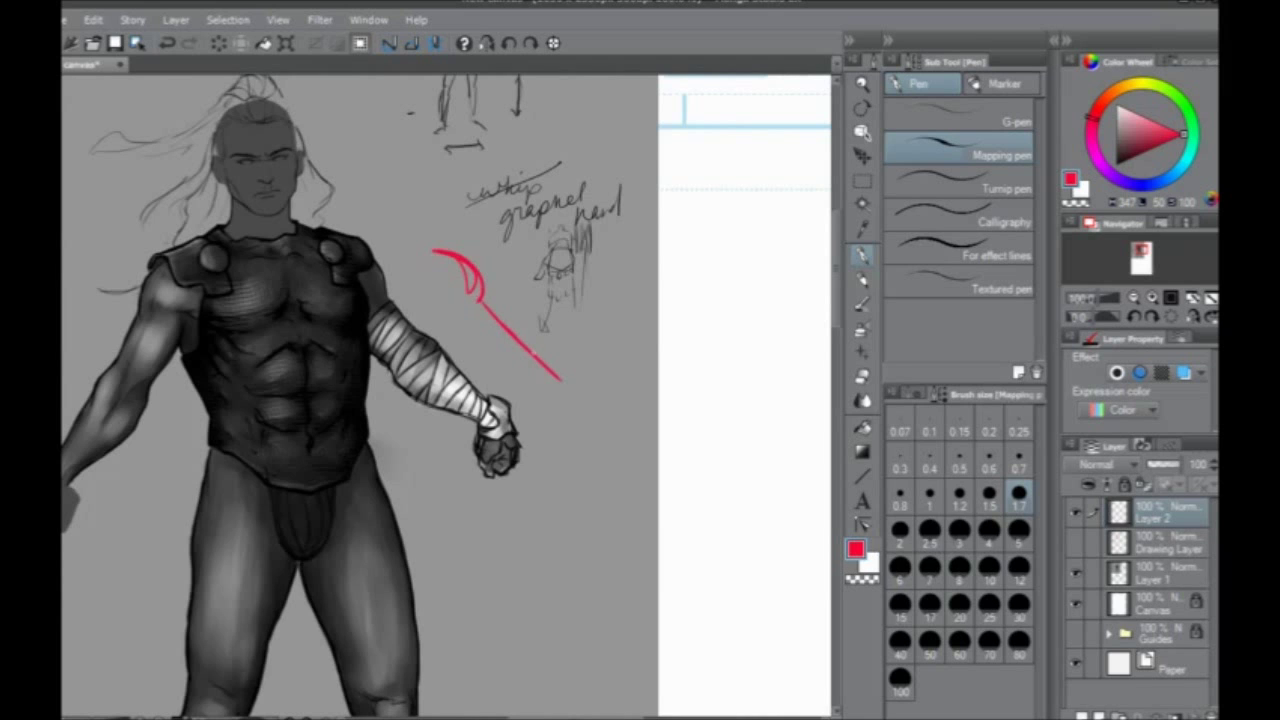
drag(406, 300, 560, 436)
drag(562, 380, 636, 455)
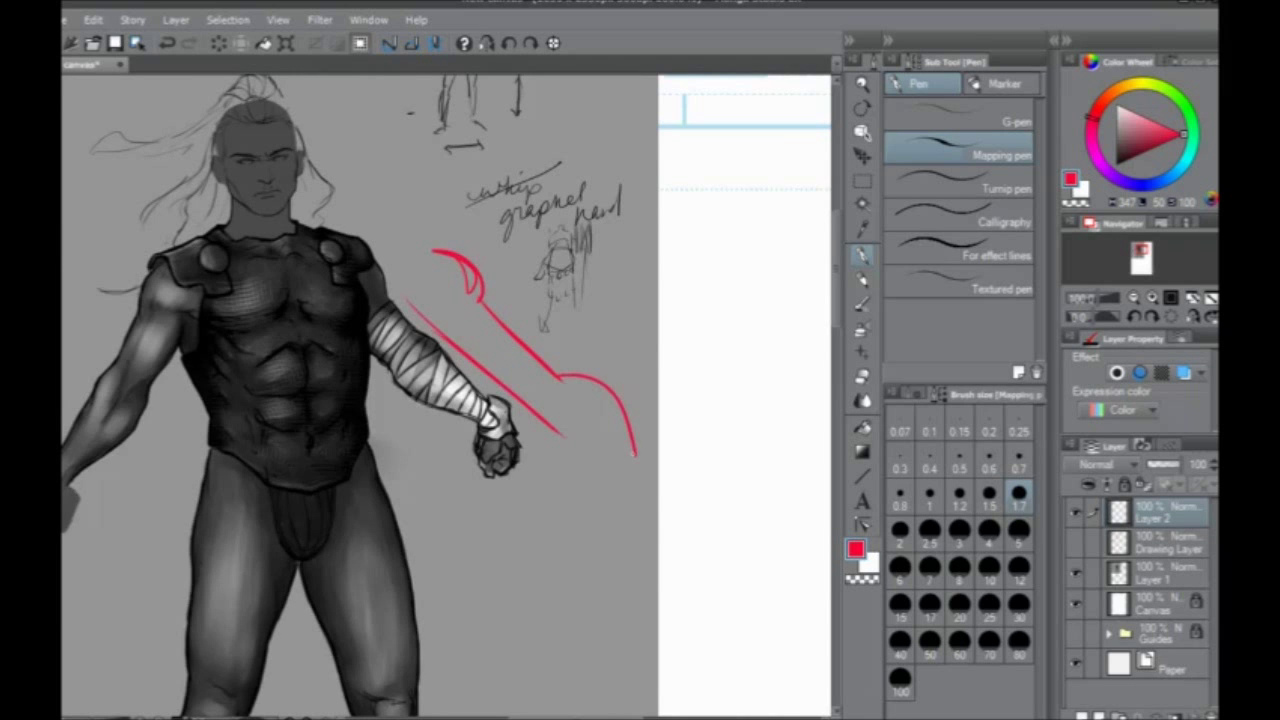
drag(556, 434, 665, 540)
drag(636, 456, 685, 510)
mouse_move(592, 544)
mouse_down()
mouse_move(643, 557)
mouse_move(738, 525)
mouse_move(717, 568)
mouse_up()
drag(712, 550, 711, 587)
drag(733, 548, 737, 602)
drag(640, 563, 640, 567)
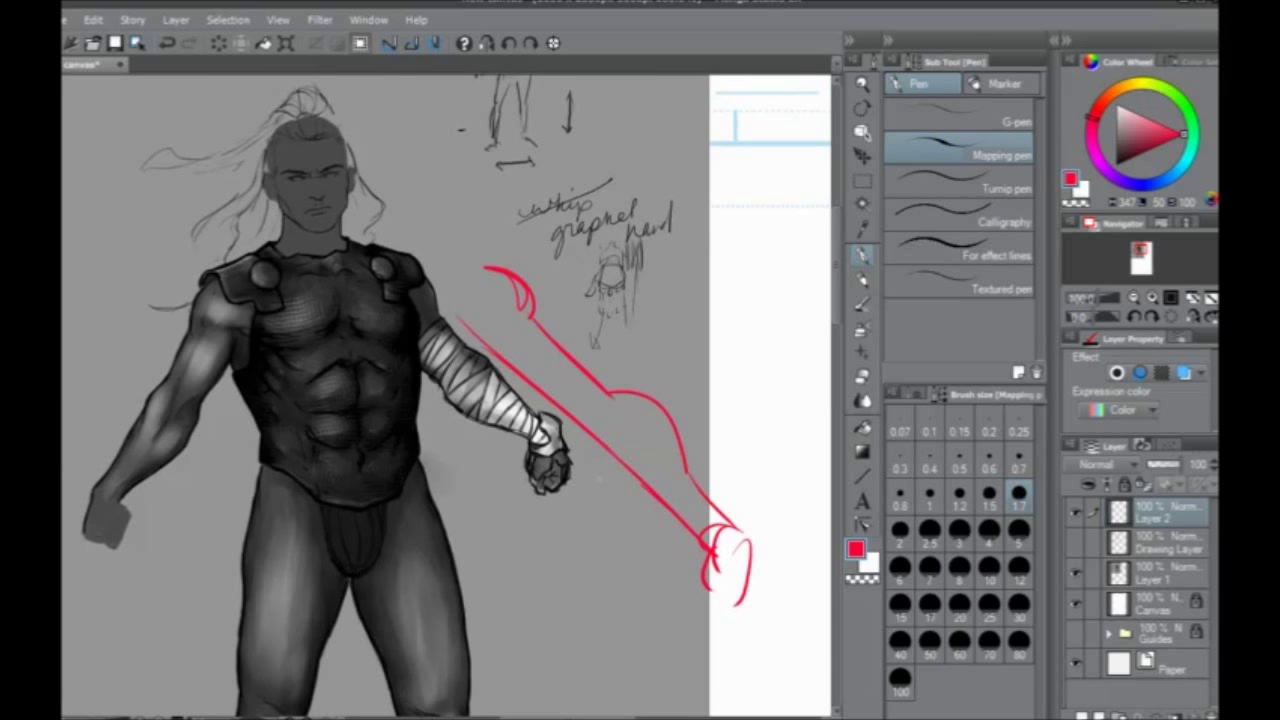
drag(404, 372, 403, 371)
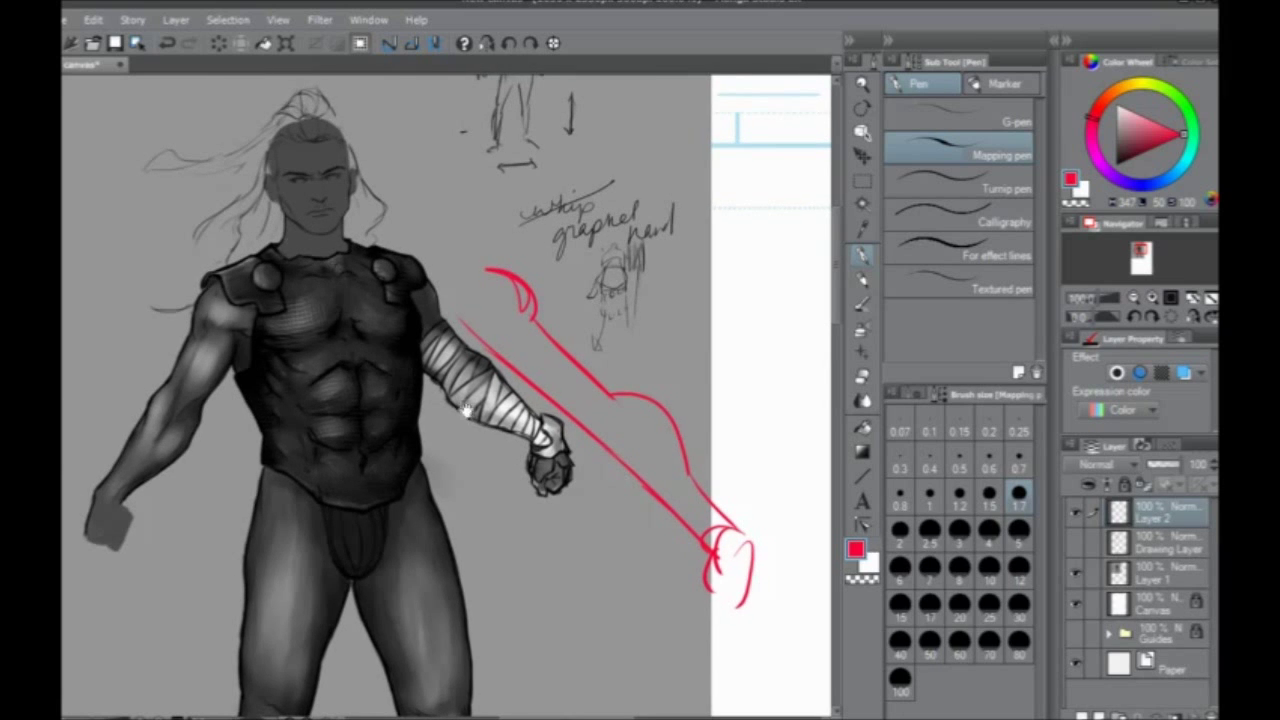
Try curved contour lines bowing toward the shoulder across the red arm outline, and undo them
drag(706, 497, 669, 518)
mouse_move(687, 470)
mouse_down()
mouse_move(677, 502)
mouse_move(652, 502)
mouse_up()
mouse_move(670, 432)
mouse_down()
mouse_move(645, 484)
mouse_move(638, 468)
mouse_up()
drag(641, 395, 621, 469)
mouse_move(612, 387)
mouse_down()
mouse_move(590, 404)
mouse_move(606, 454)
mouse_up()
drag(597, 369, 574, 430)
drag(490, 475, 474, 416)
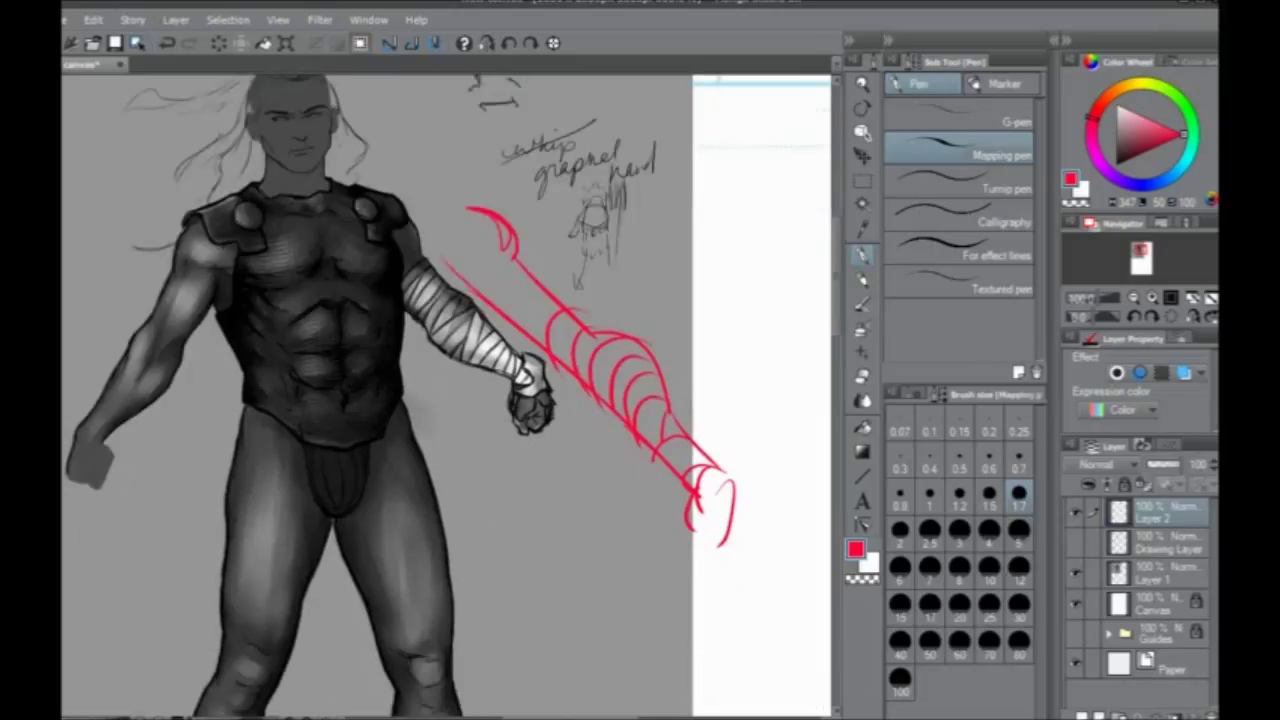
key(ctrl+z)
key(ctrl+z)
key(ctrl+z)
key(ctrl+z)
key(ctrl+z)
key(ctrl+z)
key(ctrl+z)
key(ctrl+z)
key(ctrl+z)
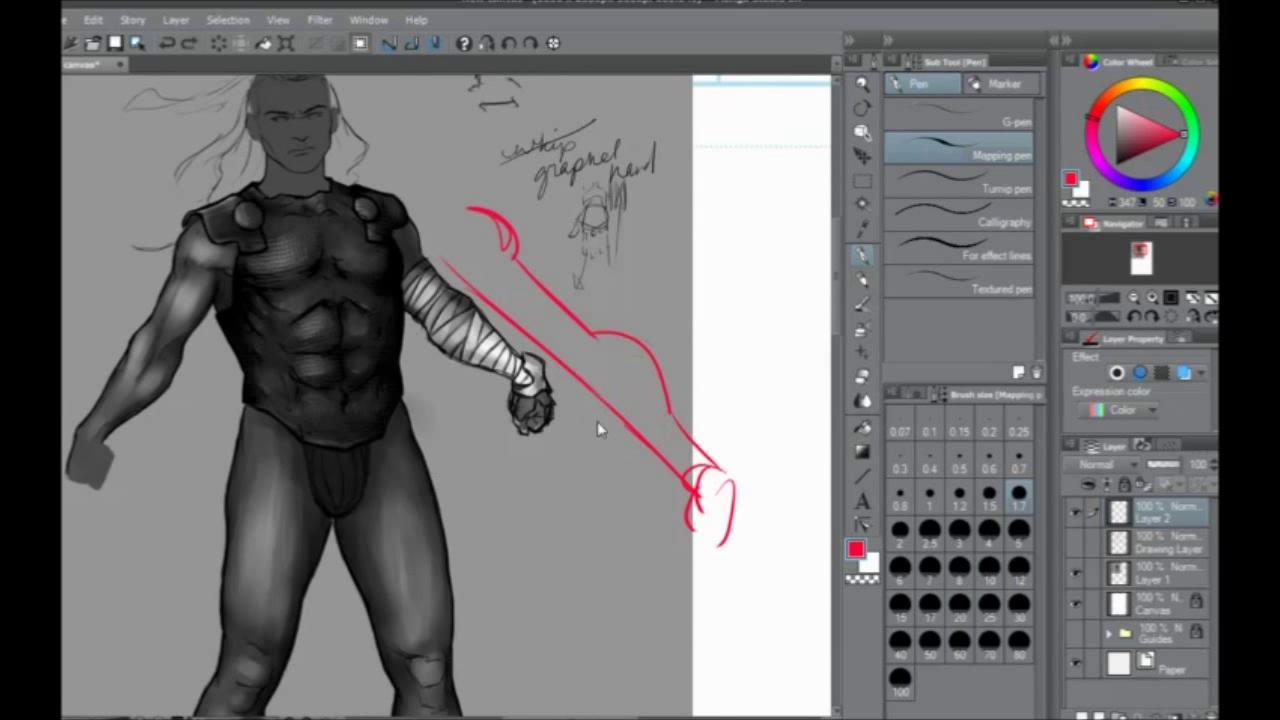
Draw curved red contour lines bowing toward the hand across the arm outline, from above the elbow to the wrist
drag(600, 429, 611, 540)
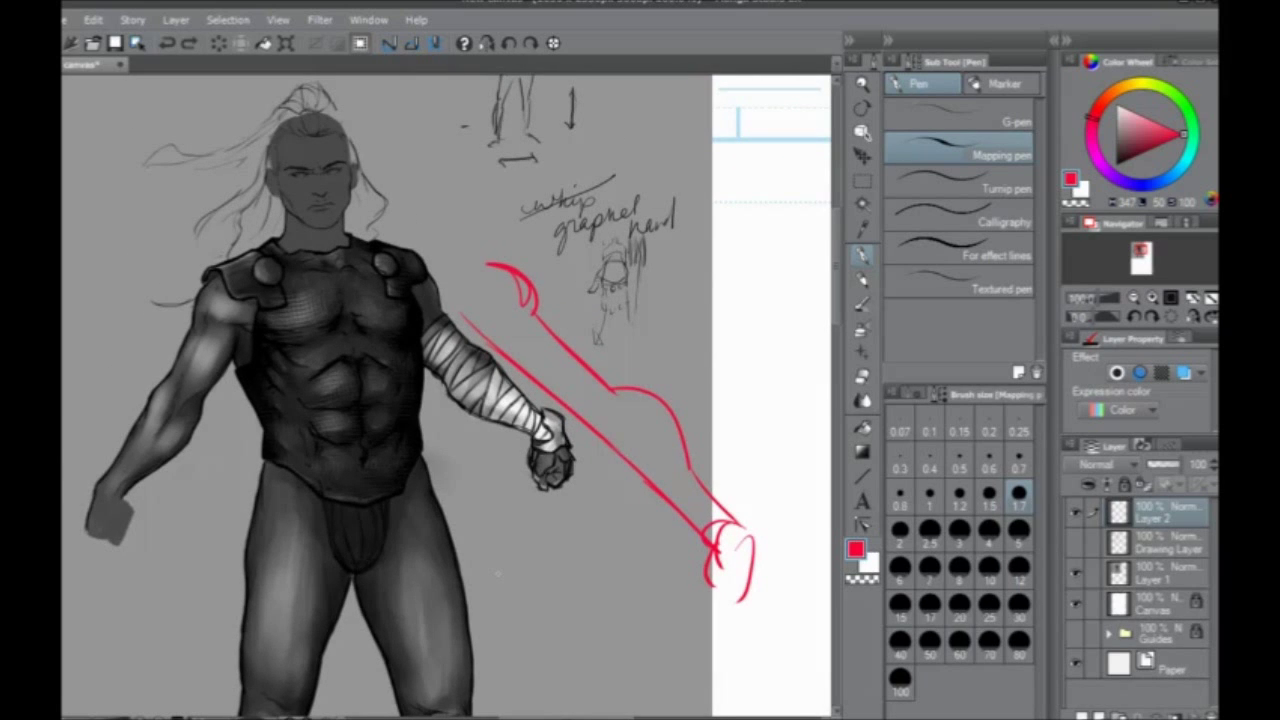
drag(572, 366, 614, 438)
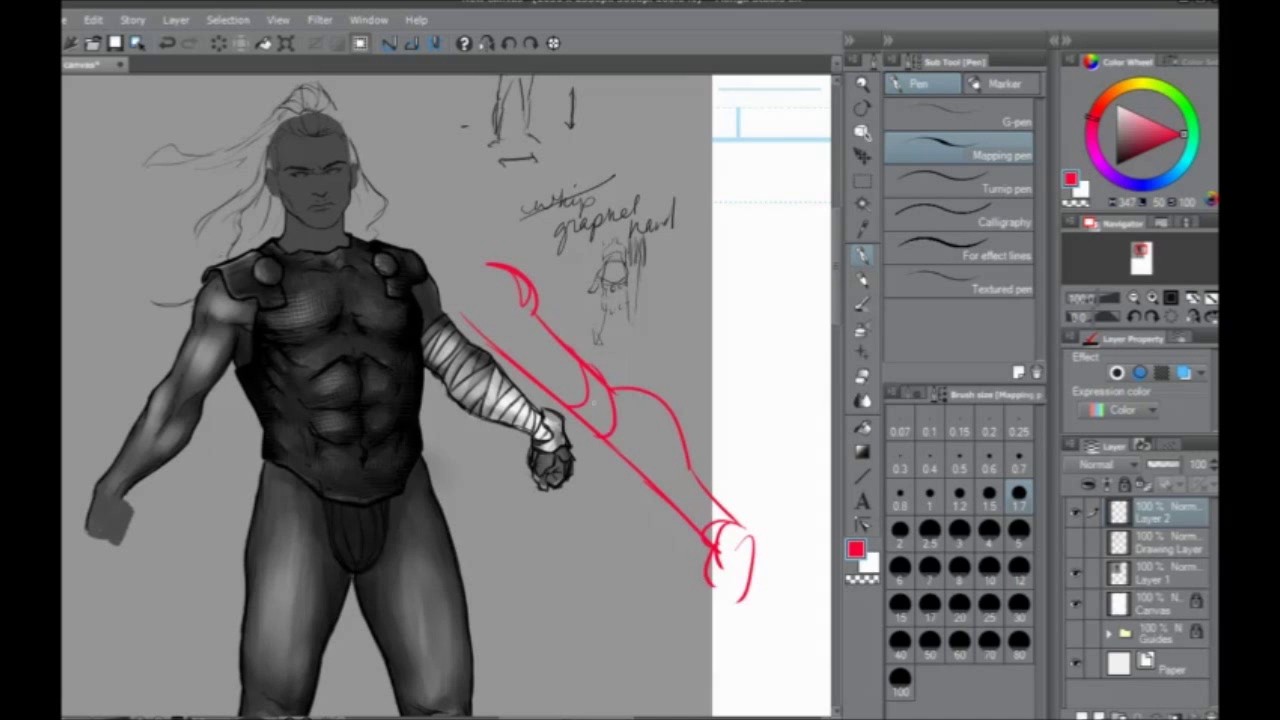
drag(622, 392, 636, 446)
drag(642, 392, 656, 446)
drag(640, 402, 678, 488)
drag(688, 440, 674, 499)
drag(711, 490, 704, 525)
drag(475, 511, 509, 531)
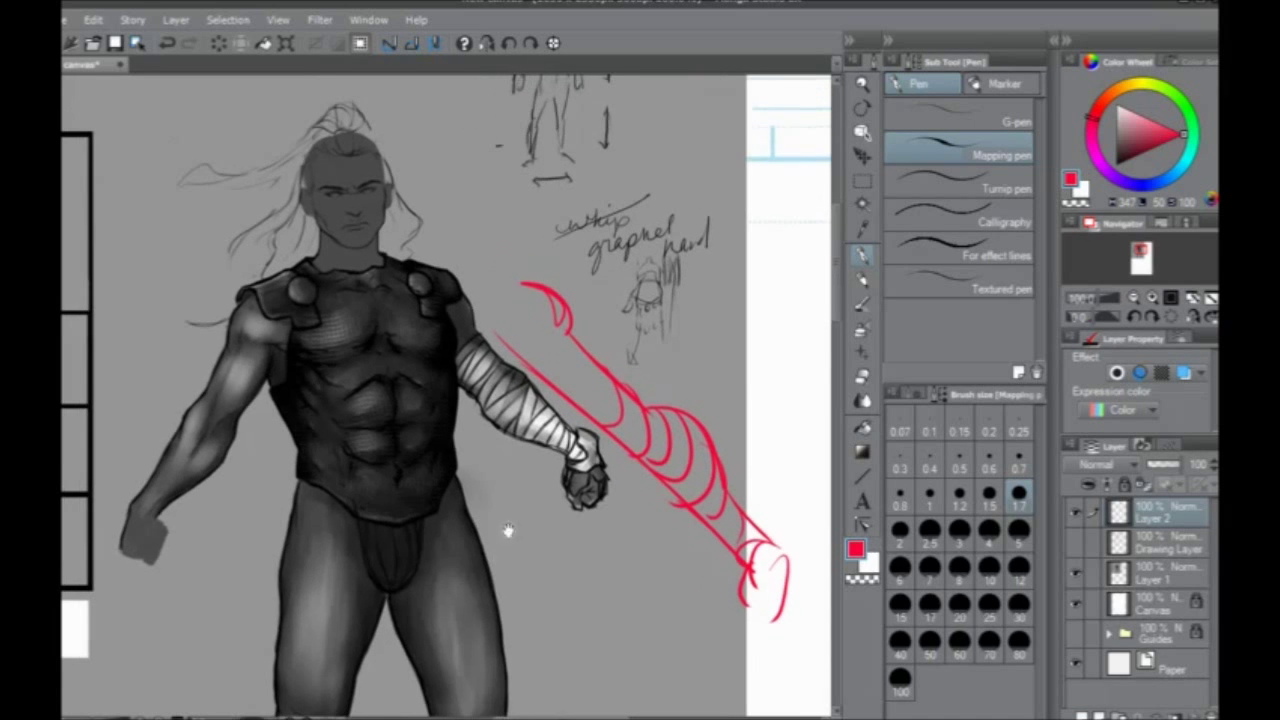
Examine the character's torso, legs and overall stance beside the red arm sketch
drag(401, 322, 577, 459)
key(ctrl+z)
drag(324, 582, 379, 487)
drag(326, 560, 343, 491)
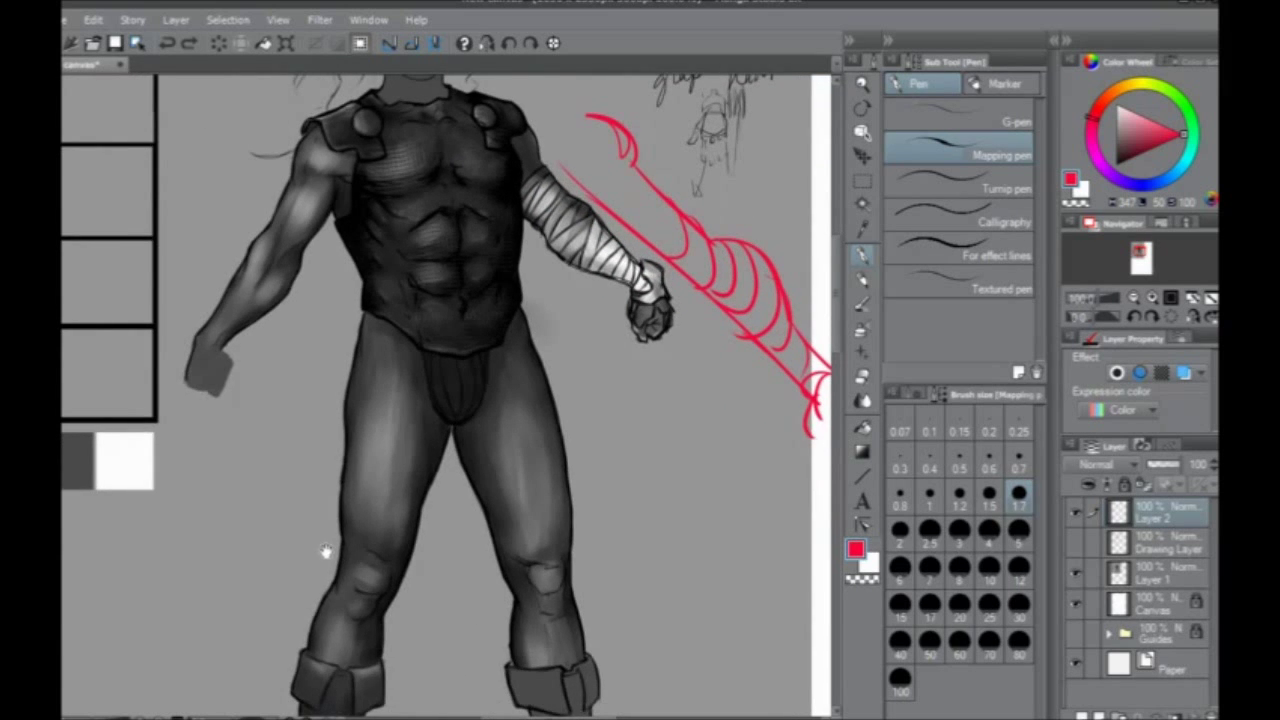
drag(317, 556, 379, 498)
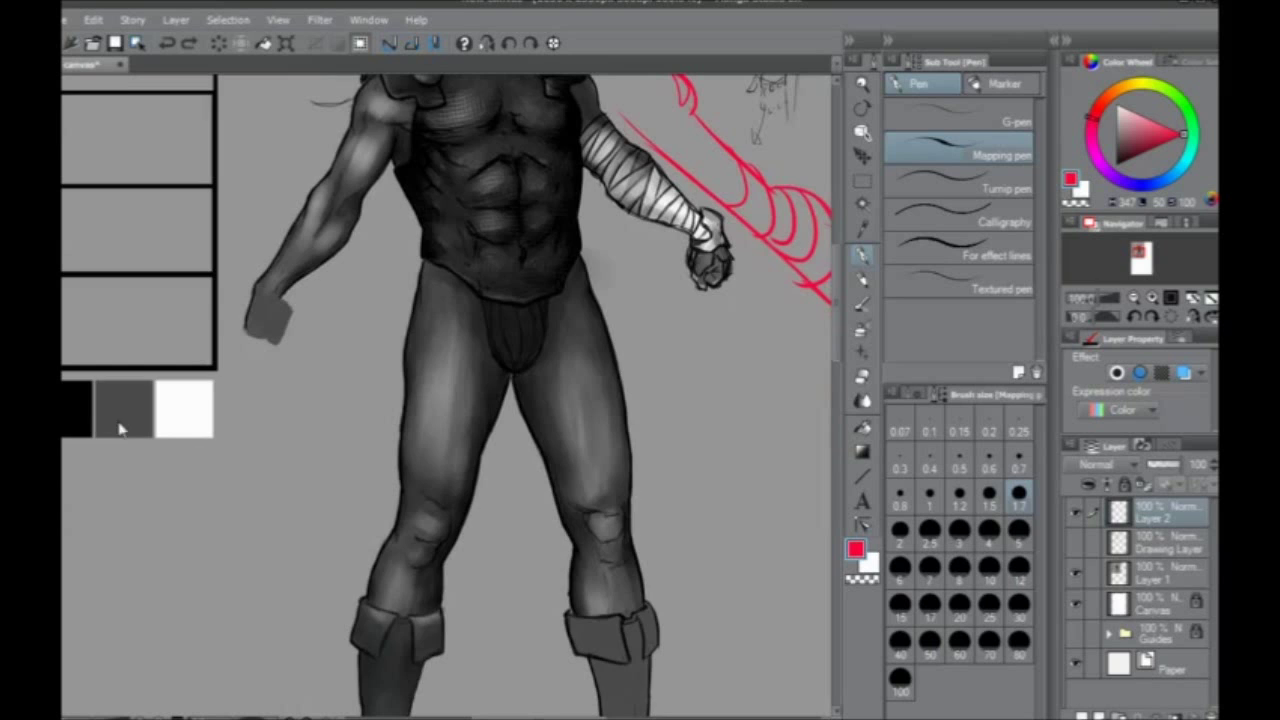
scroll(120, 426, down, 1)
drag(226, 523, 355, 613)
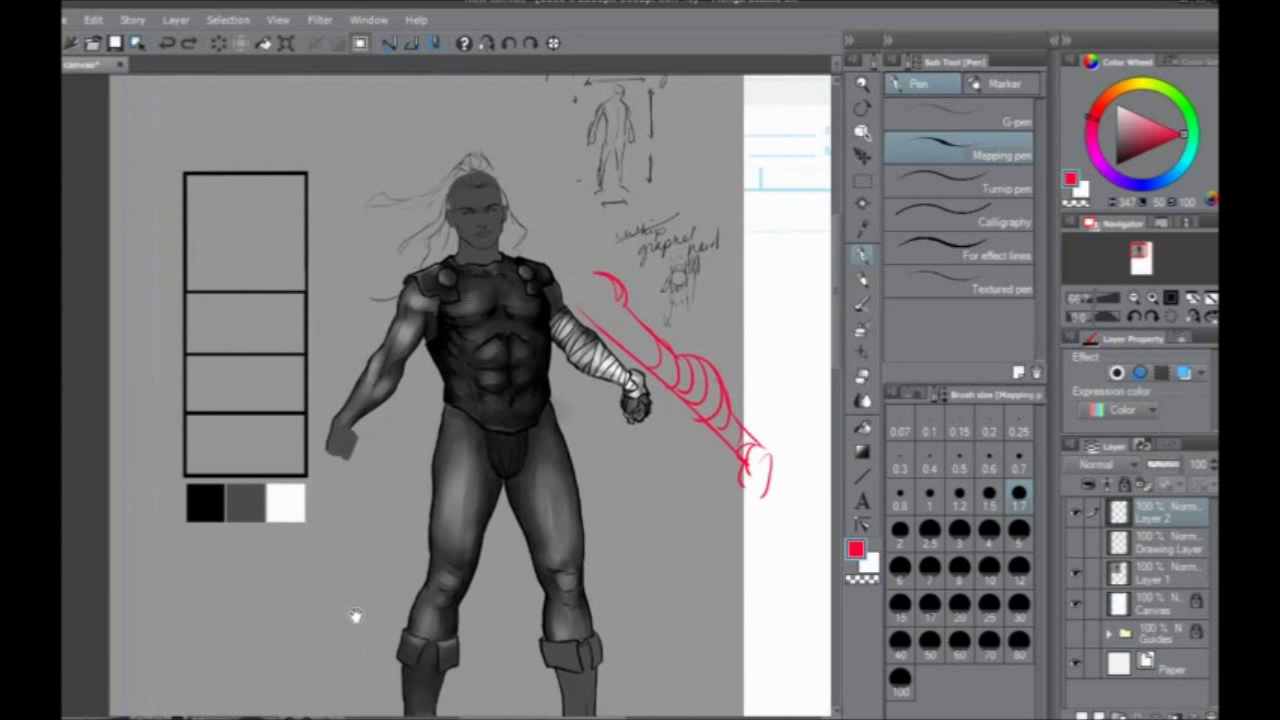
drag(374, 446, 380, 280)
drag(448, 470, 378, 586)
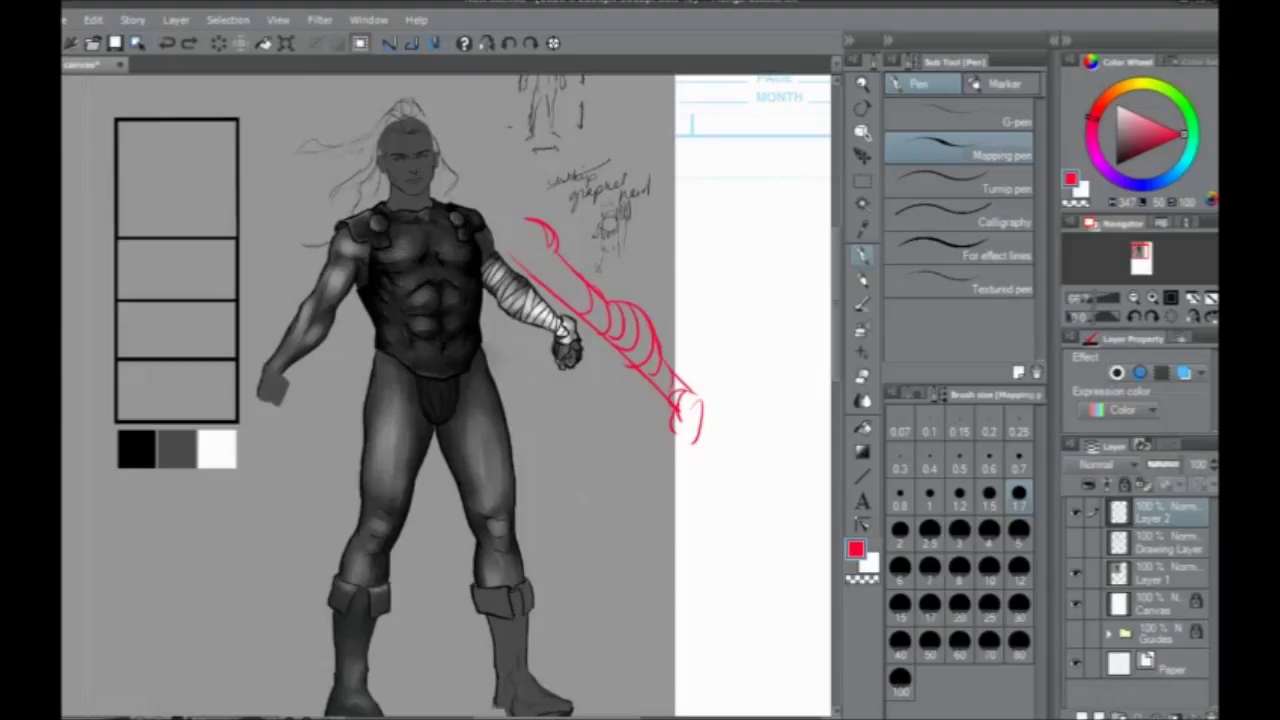
Delete Layer 2 with its red arm sketch and show the Drawing Layer again
key(Delete)
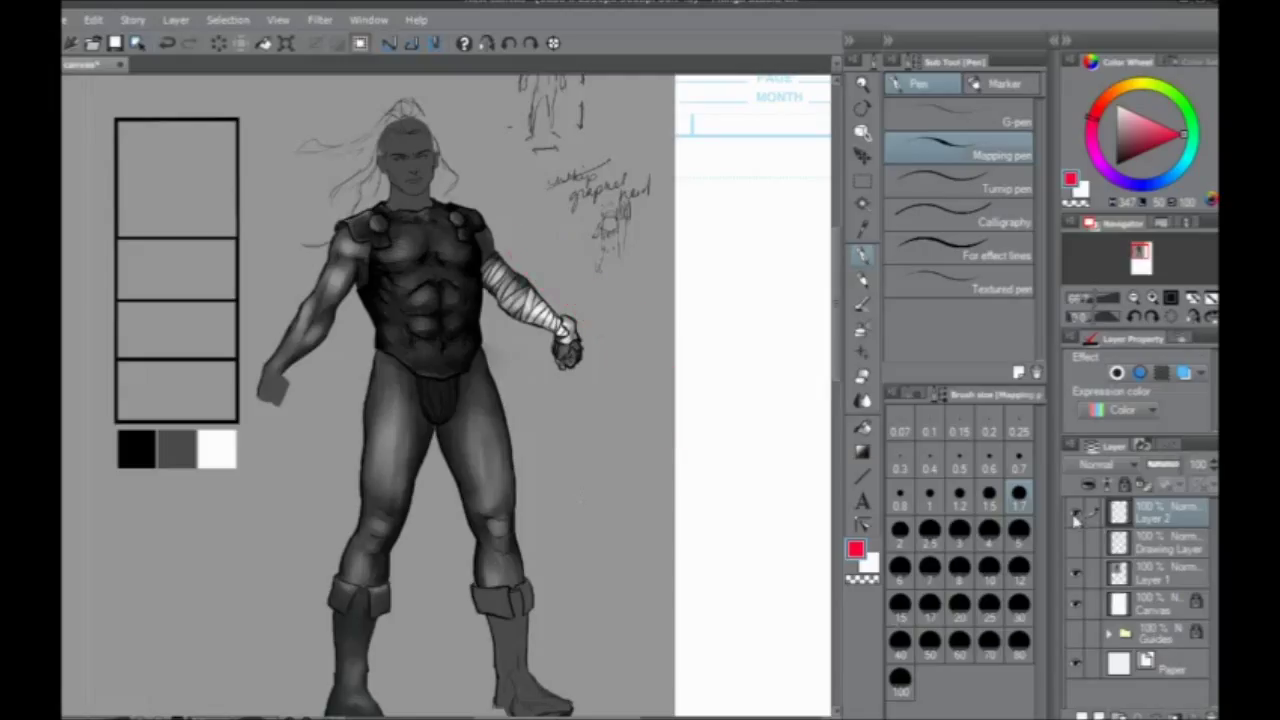
click(1208, 713)
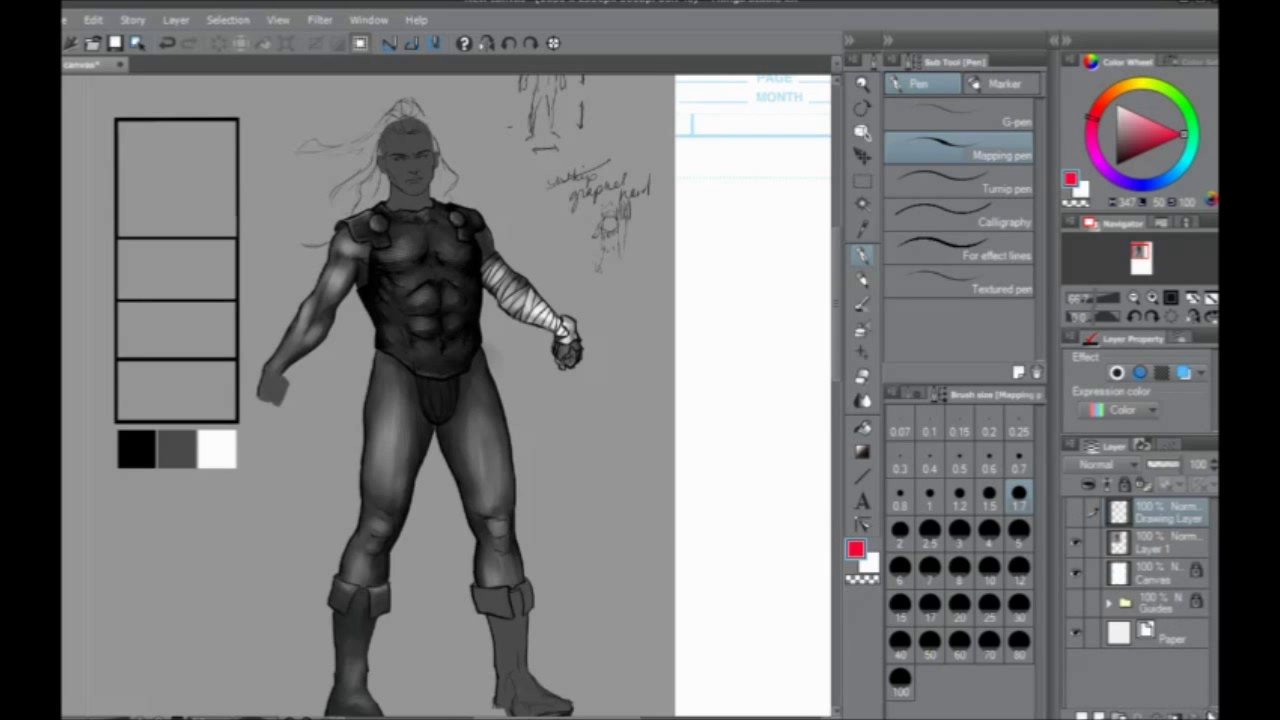
click(1075, 515)
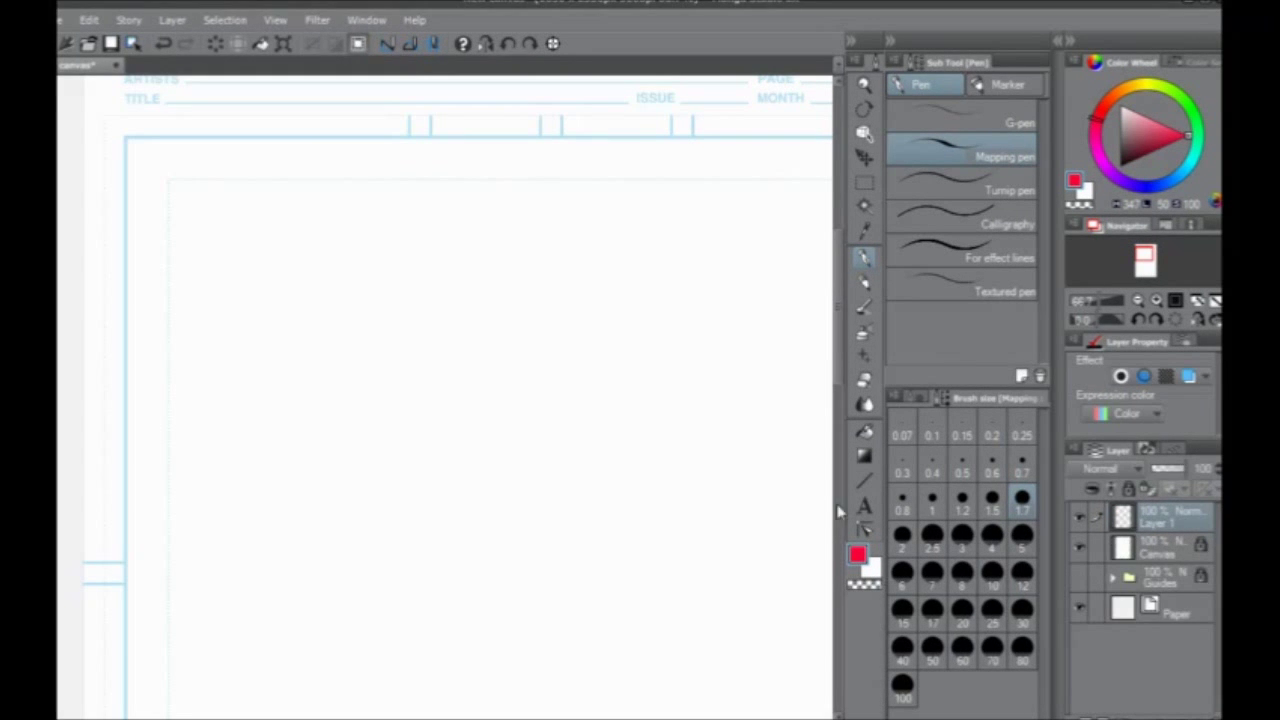
Set the drawing color to dark grey and switch to the Jonathan Pencil 3 pencil for the blank page
drag(540, 413, 570, 463)
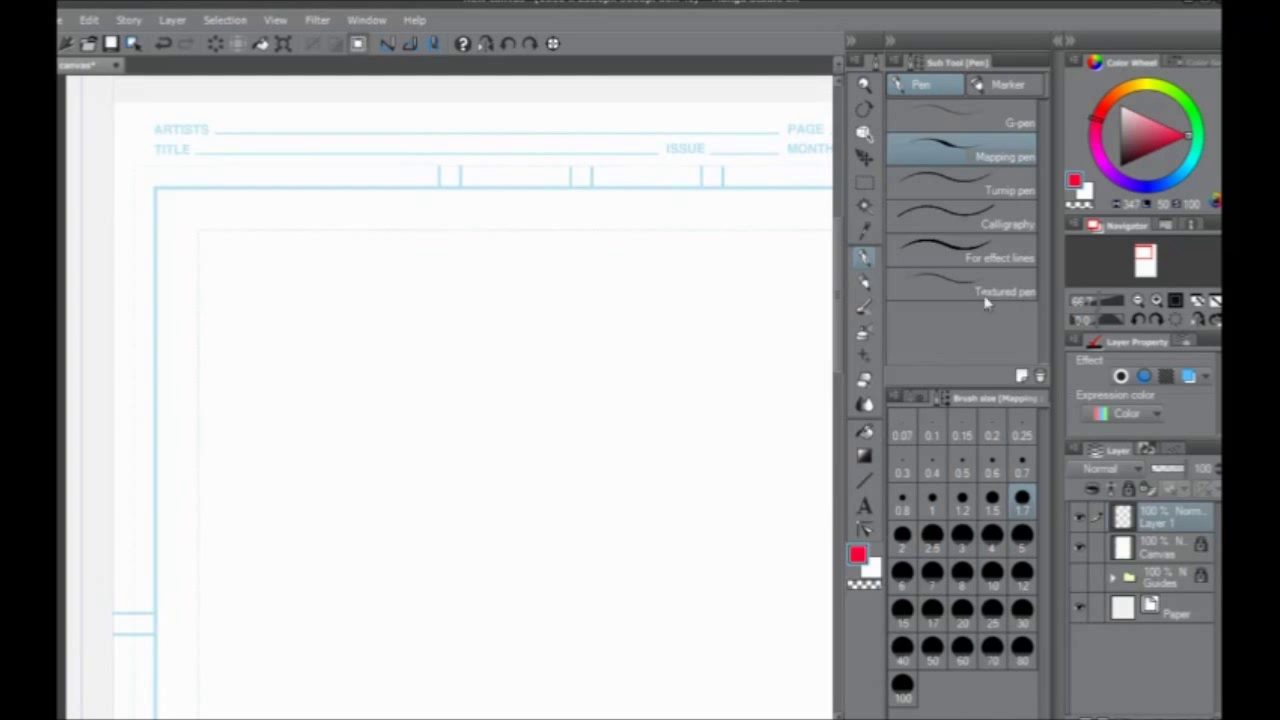
click(1125, 155)
click(864, 282)
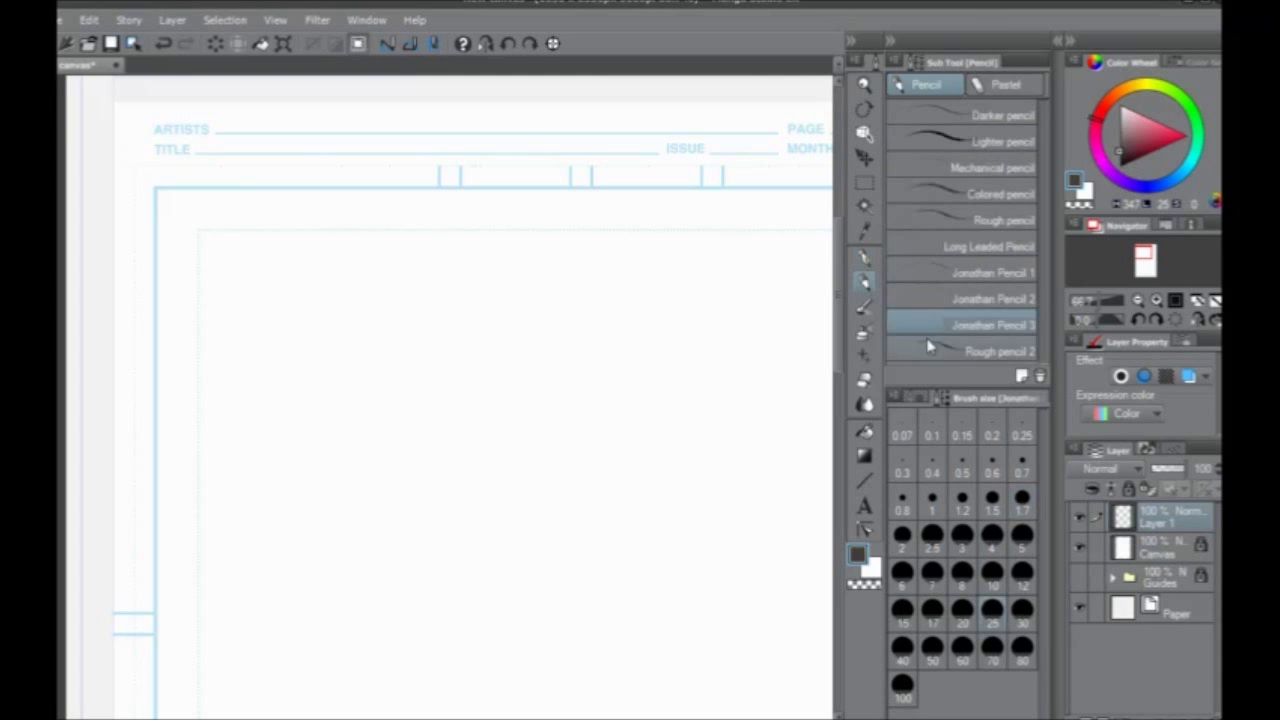
Select Jonathan Pencil 3 with a muted dark red drawing color, and hide the side palettes to enlarge the canvas
click(932, 350)
click(930, 325)
drag(640, 456, 599, 394)
mouse_move(727, 312)
mouse_down()
mouse_move(706, 388)
mouse_move(714, 420)
mouse_up()
key(ctrl+z)
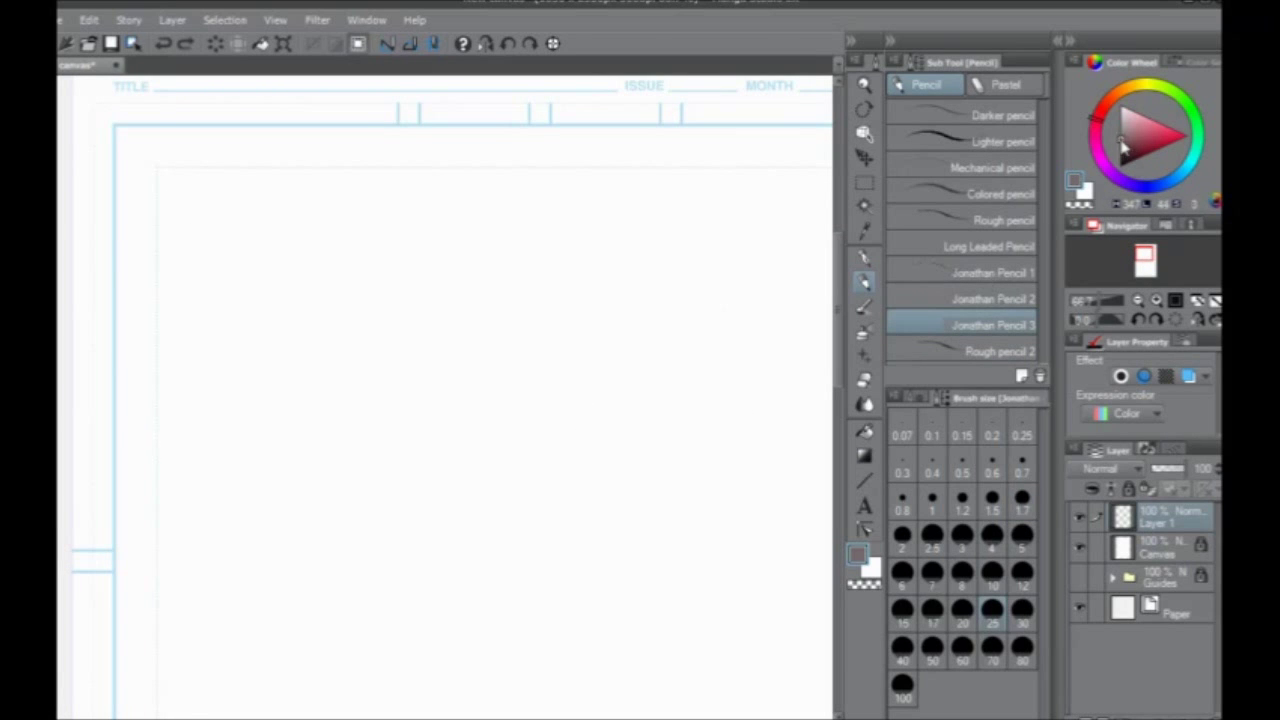
click(1120, 140)
drag(592, 414, 489, 374)
key(Tab)
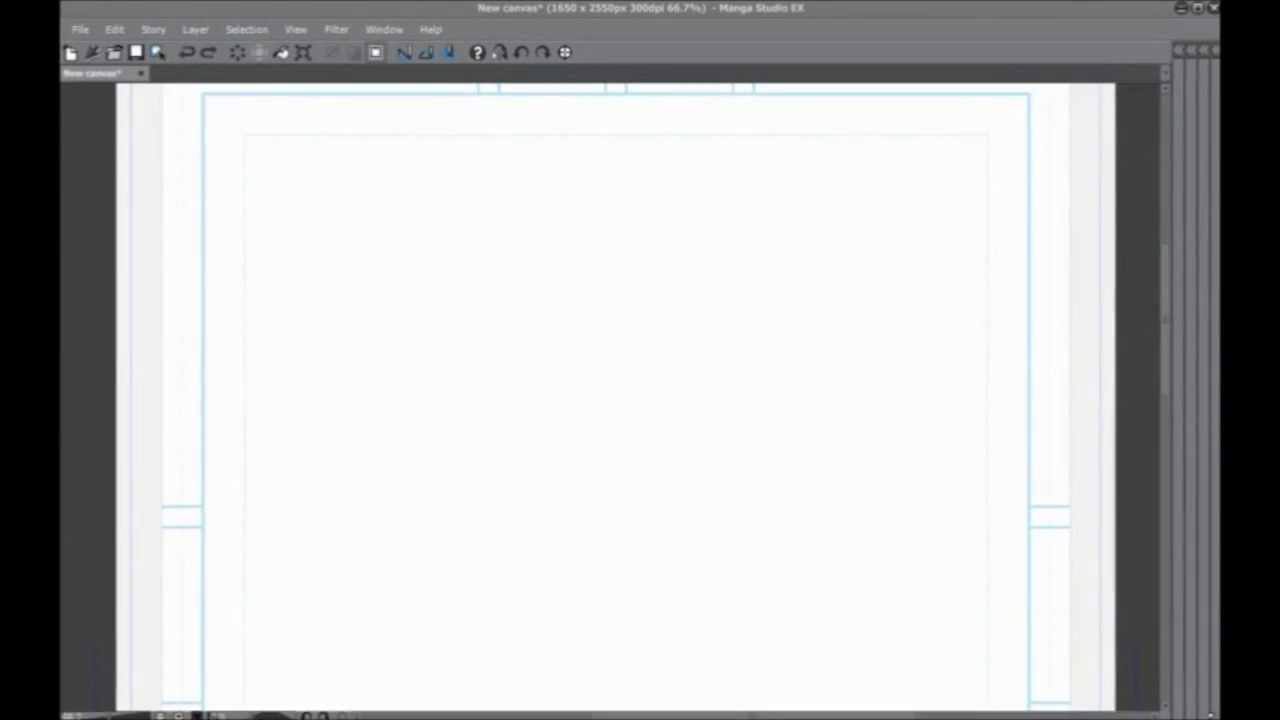
drag(672, 8, 666, 424)
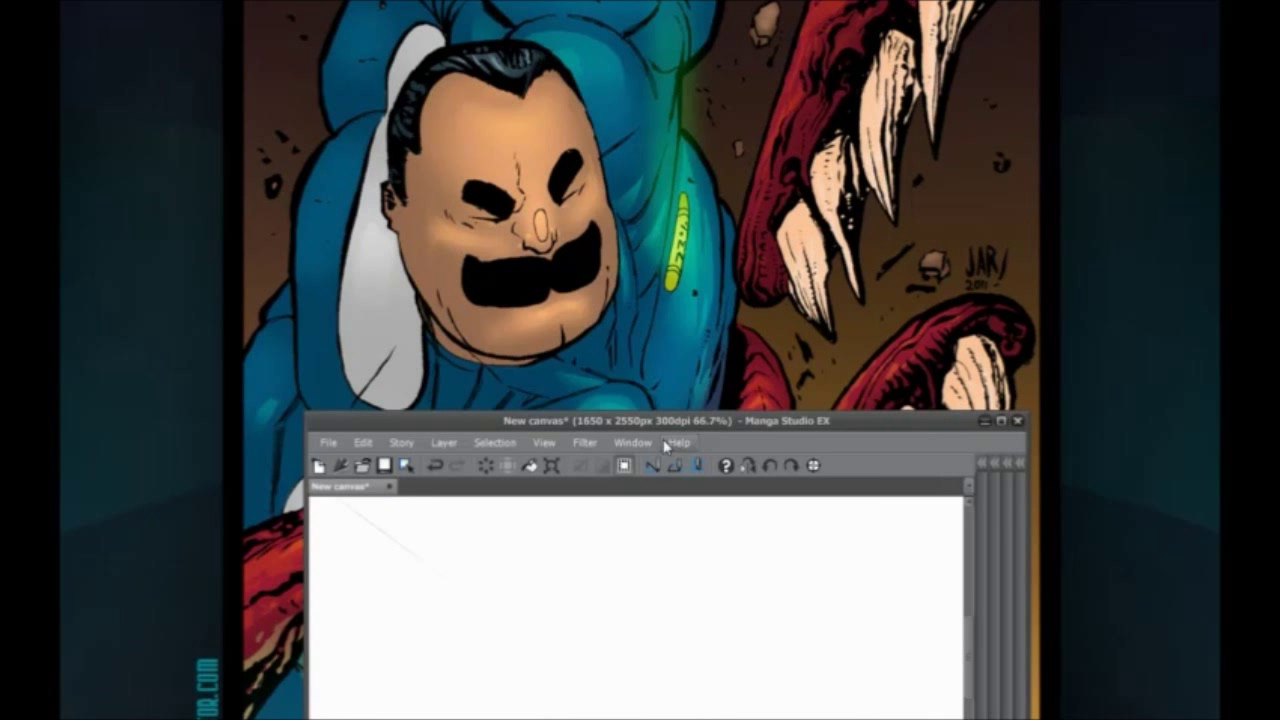
click(668, 443)
double_click(918, 425)
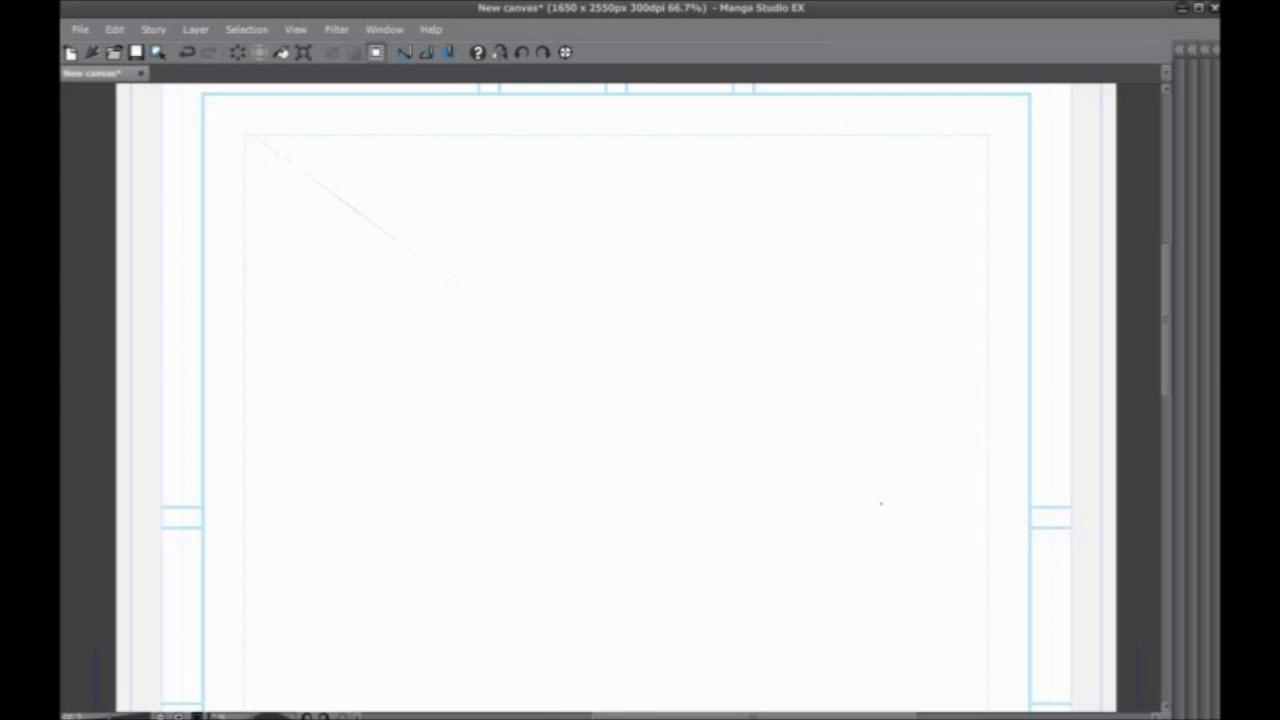
drag(561, 479, 612, 572)
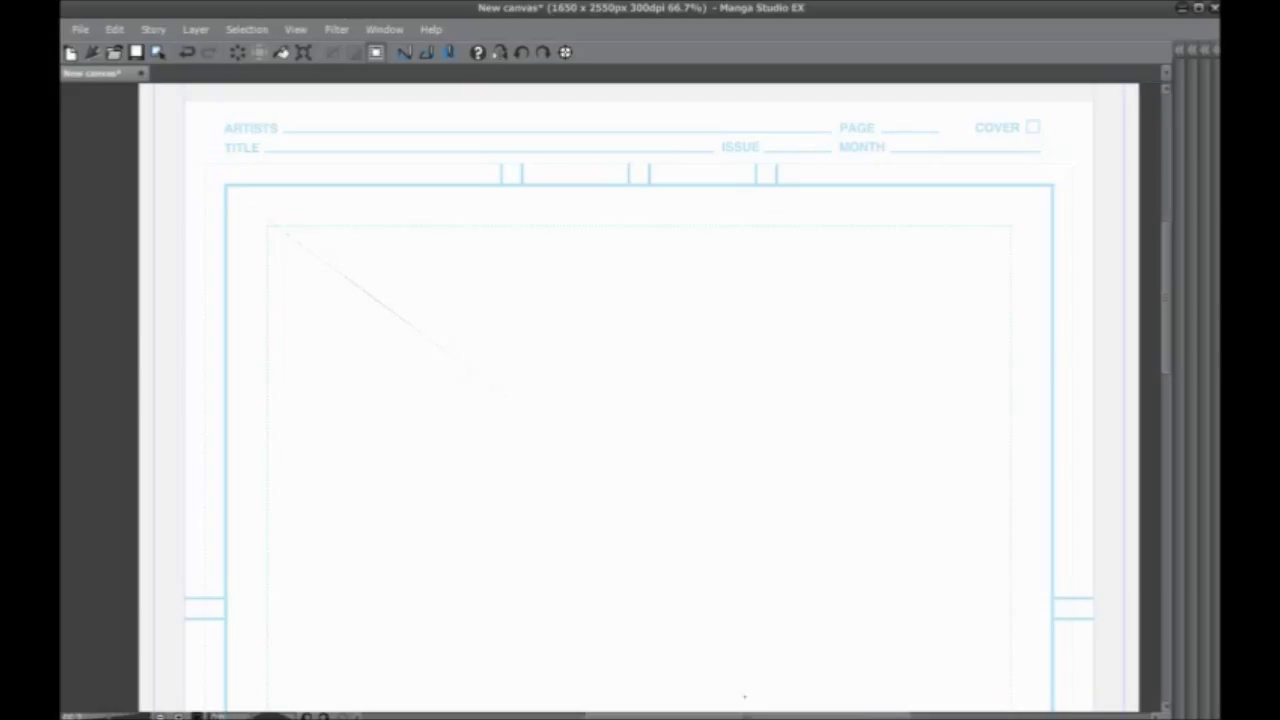
scroll(503, 449, down, 2)
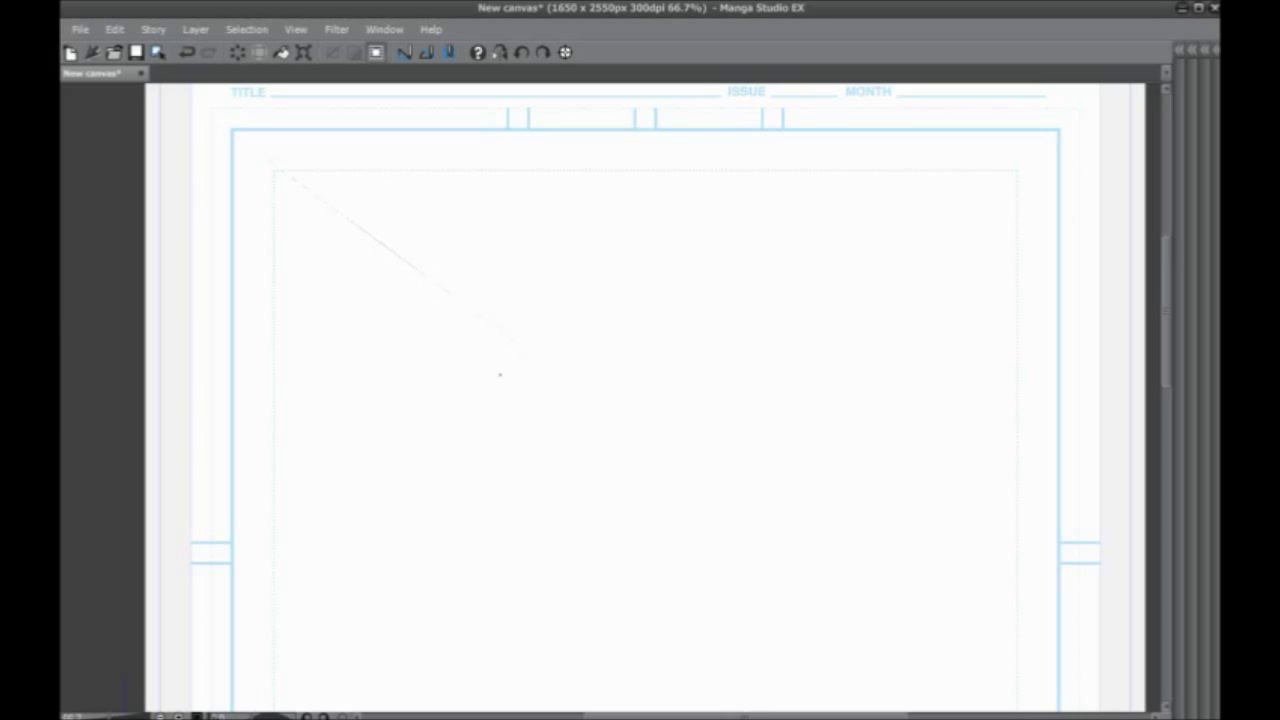
drag(566, 443, 559, 468)
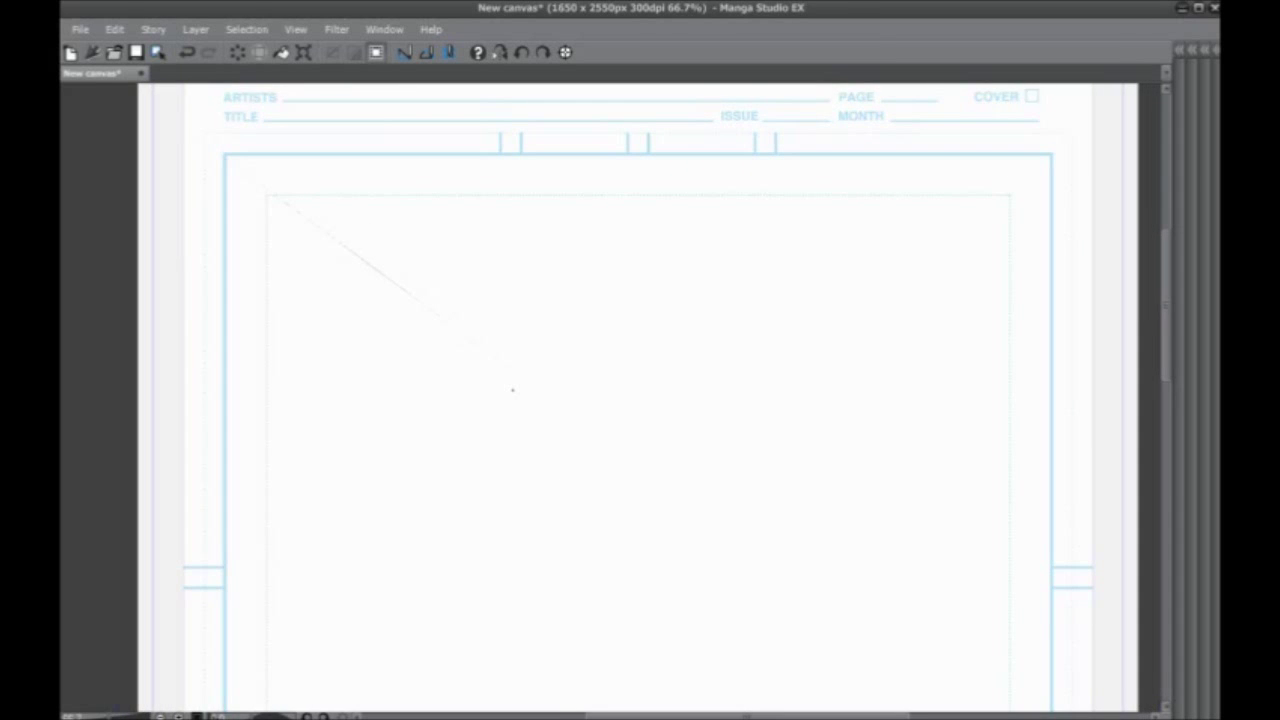
drag(675, 231, 656, 343)
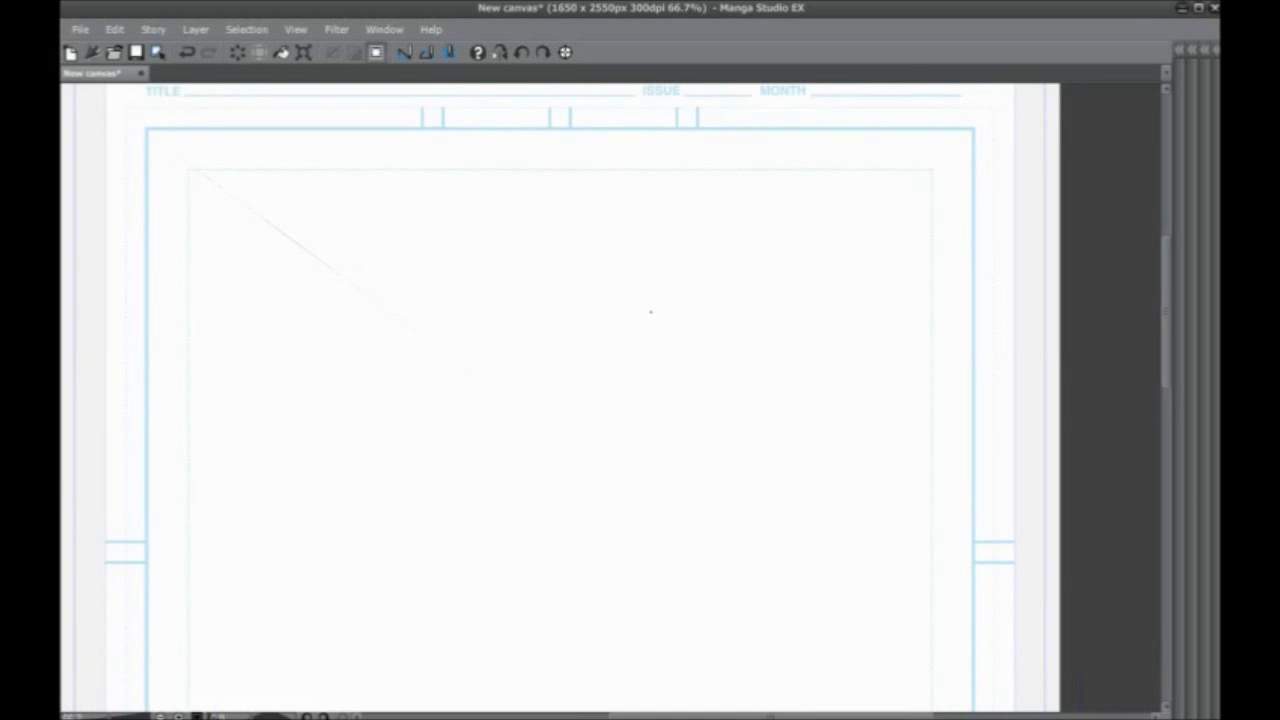
Sketch a figure's oval head, shoulders, chest and waist in the upper-right part of the page at 100% zoom
scroll(651, 312, up, 1)
drag(822, 292, 724, 440)
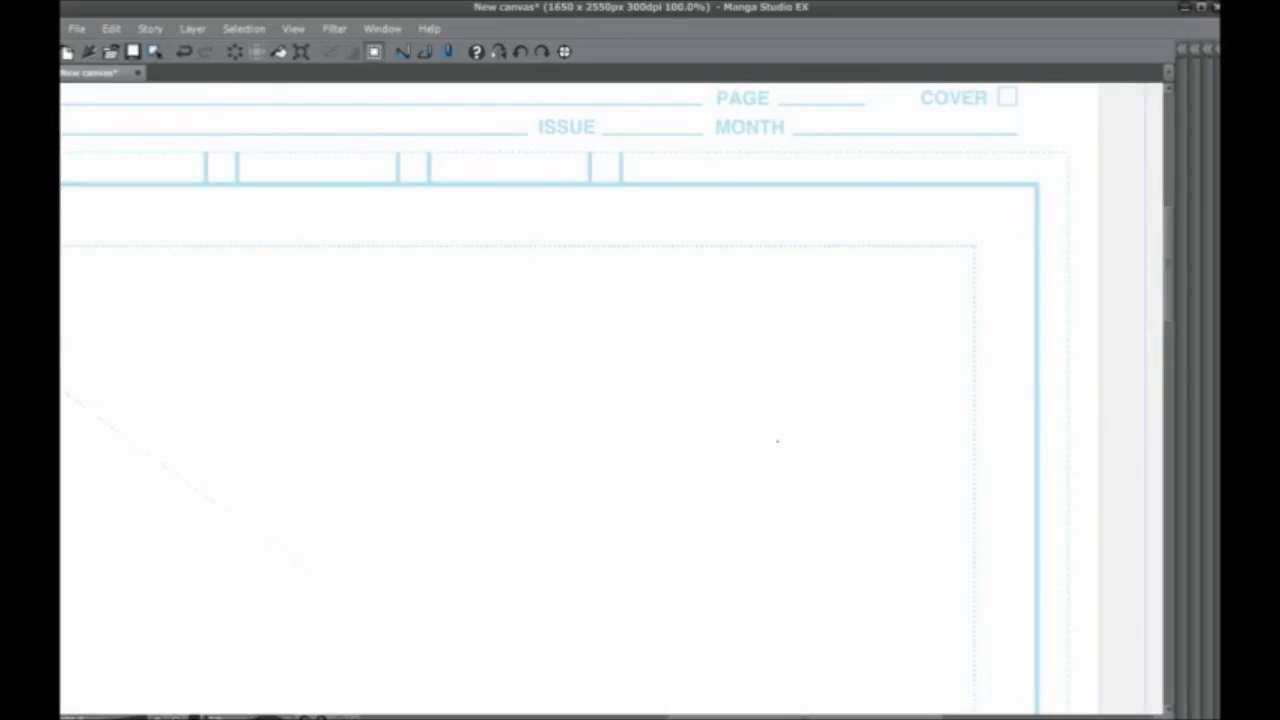
drag(678, 402, 655, 344)
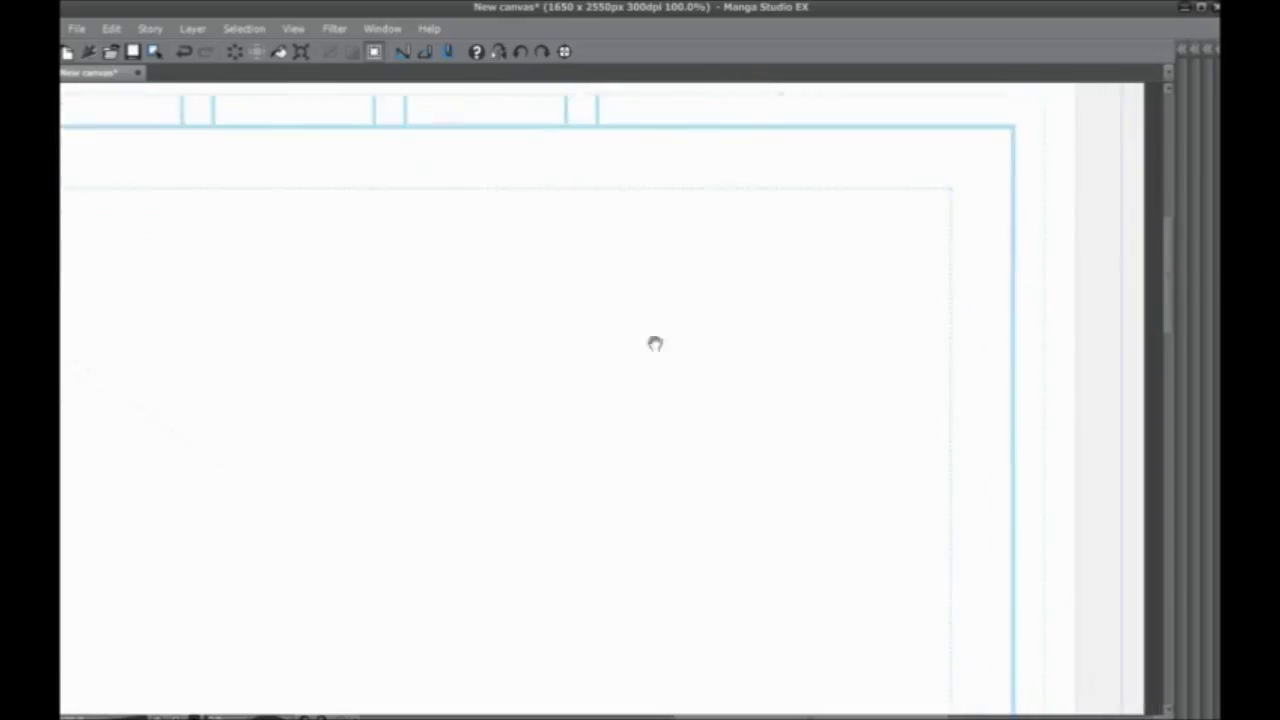
drag(786, 270, 788, 247)
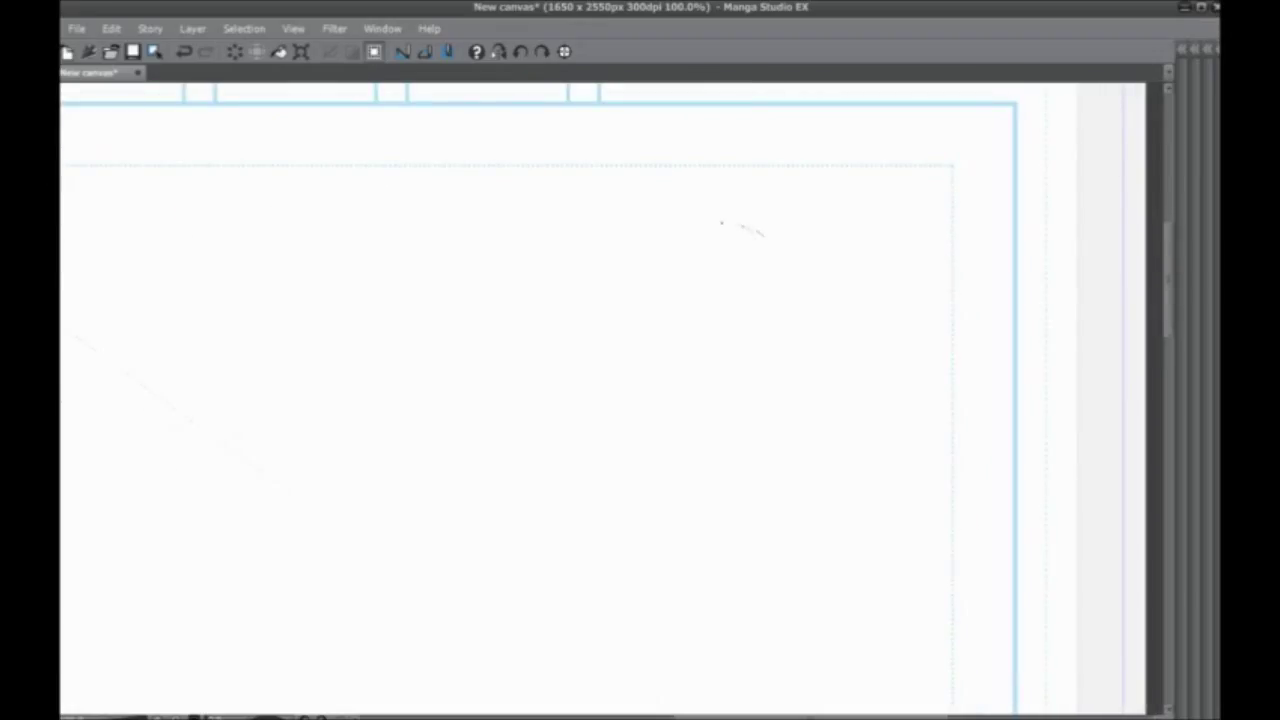
mouse_move(721, 223)
mouse_down()
mouse_move(715, 273)
mouse_move(761, 238)
mouse_move(763, 272)
mouse_move(734, 310)
mouse_move(723, 293)
mouse_move(824, 309)
mouse_move(878, 370)
mouse_up()
drag(790, 352, 815, 348)
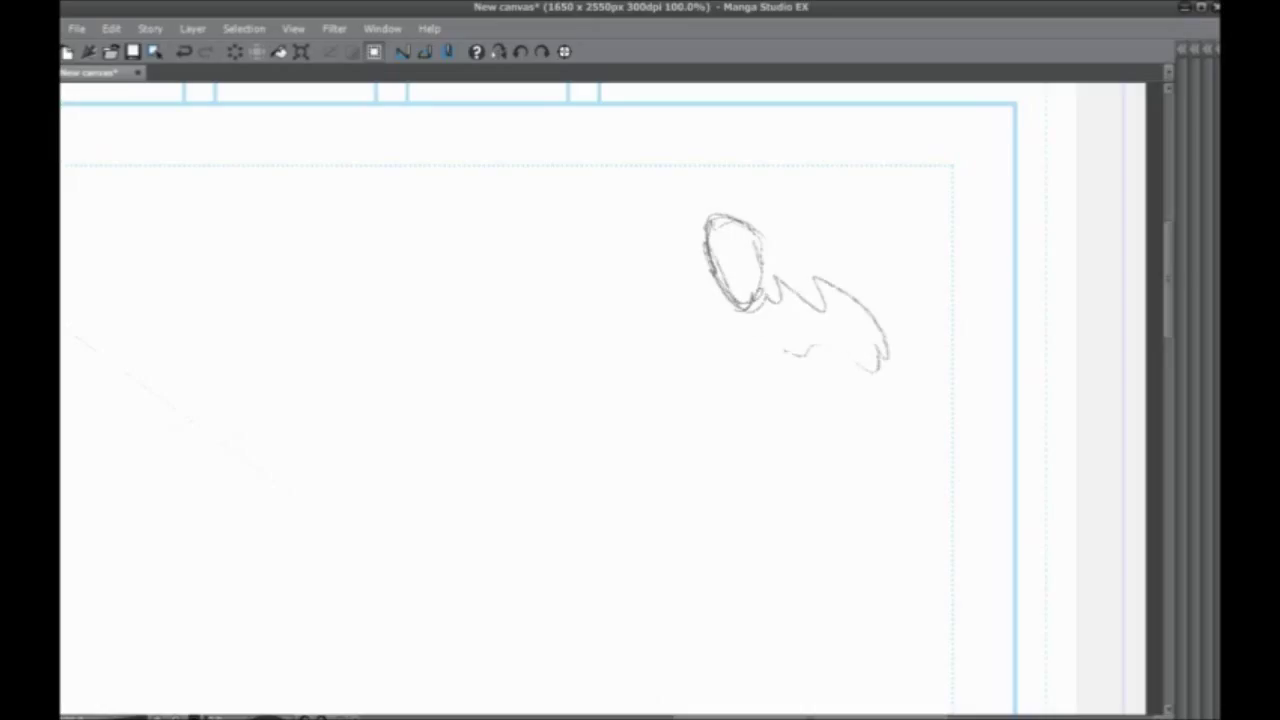
drag(745, 315, 800, 372)
drag(820, 272, 885, 395)
drag(770, 368, 775, 430)
mouse_move(865, 400)
mouse_down()
mouse_move(748, 477)
mouse_move(722, 525)
mouse_up()
Sketch the figure's bent left-hand thigh and the full right-hand leg with its calf and foot
scroll(717, 426, down, 1)
mouse_move(771, 418)
mouse_down()
mouse_move(697, 512)
mouse_move(720, 575)
mouse_up()
mouse_move(732, 460)
mouse_down()
mouse_move(737, 580)
mouse_move(730, 520)
mouse_up()
mouse_move(794, 370)
mouse_down()
mouse_move(754, 466)
mouse_move(816, 428)
mouse_up()
drag(864, 364, 895, 508)
mouse_move(873, 369)
mouse_down()
mouse_move(901, 479)
mouse_move(880, 536)
mouse_up()
mouse_move(830, 347)
mouse_down()
mouse_move(880, 479)
mouse_move(856, 403)
mouse_move(895, 426)
mouse_move(893, 520)
mouse_up()
mouse_move(882, 440)
mouse_down()
mouse_move(910, 550)
mouse_move(946, 577)
mouse_up()
drag(890, 508, 897, 578)
drag(864, 422, 893, 504)
drag(902, 534, 897, 580)
drag(846, 364, 860, 422)
drag(776, 290, 770, 368)
Sketch the calf, shin and shaded foot of the left-hand leg stretching outward from the knee
mouse_move(716, 514)
mouse_down()
mouse_move(706, 548)
mouse_move(740, 491)
mouse_move(678, 504)
mouse_move(657, 545)
mouse_up()
mouse_move(738, 495)
mouse_down()
mouse_move(636, 579)
mouse_move(660, 540)
mouse_up()
mouse_move(740, 490)
mouse_down()
mouse_move(625, 590)
mouse_move(575, 612)
mouse_up()
drag(640, 585, 632, 618)
mouse_move(590, 610)
mouse_down()
mouse_move(645, 618)
mouse_move(584, 626)
mouse_up()
scroll(534, 529, down, 1)
mouse_move(620, 584)
mouse_down()
mouse_move(566, 612)
mouse_move(544, 576)
mouse_up()
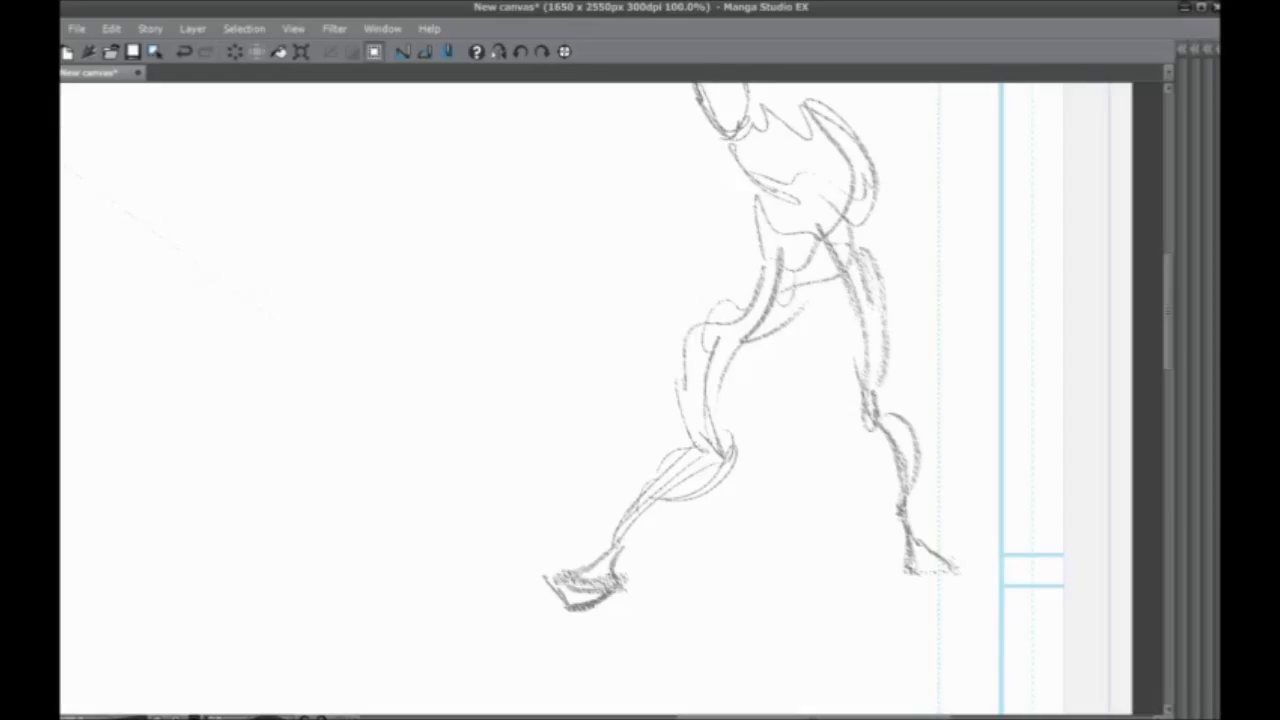
Refine the bent leg's inner contour and sketch the pelvis with a center line running up the torso
drag(659, 312, 588, 363)
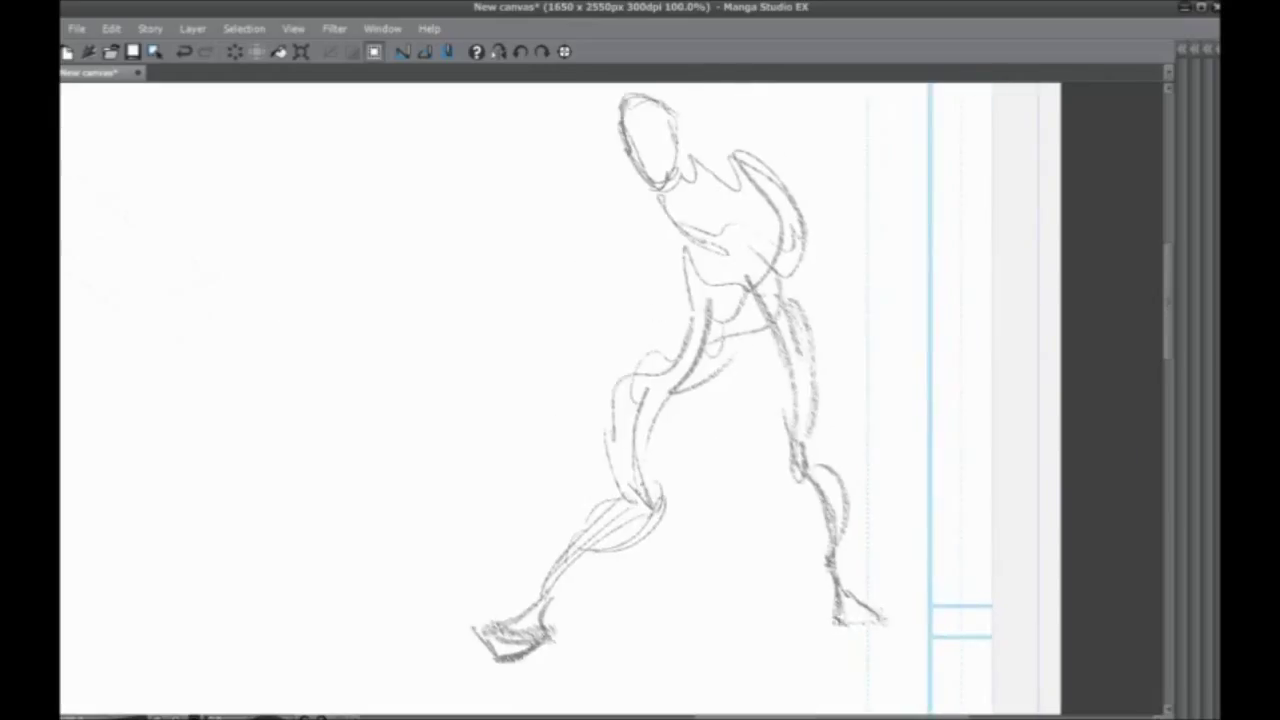
mouse_move(656, 495)
mouse_down()
mouse_move(683, 386)
mouse_move(619, 439)
mouse_up()
drag(742, 389, 709, 419)
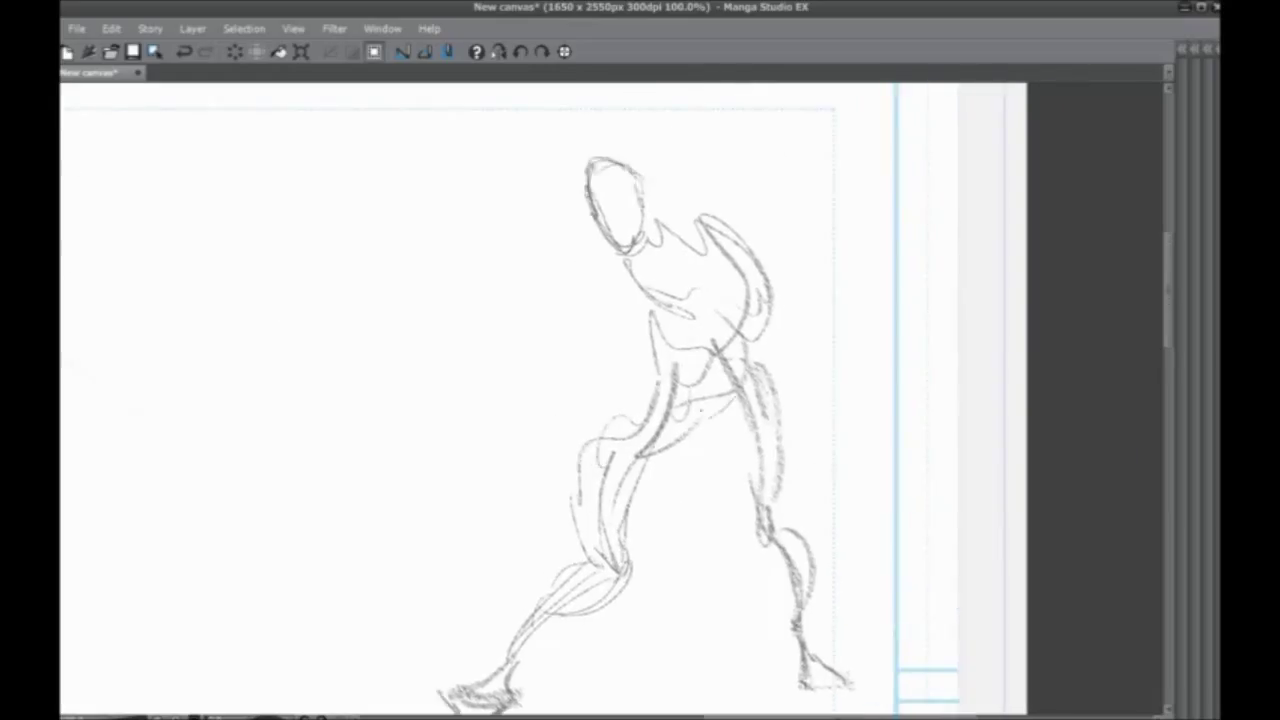
mouse_move(752, 366)
mouse_down()
mouse_move(698, 437)
mouse_move(657, 398)
mouse_up()
drag(744, 356, 673, 386)
drag(593, 344, 591, 396)
drag(710, 434, 731, 429)
drag(638, 448, 612, 345)
drag(631, 347, 659, 396)
drag(718, 370, 689, 388)
mouse_move(719, 326)
mouse_down()
mouse_move(712, 372)
mouse_move(670, 352)
mouse_move(611, 350)
mouse_move(509, 369)
mouse_up()
mouse_move(661, 332)
mouse_down()
mouse_move(641, 404)
mouse_move(658, 303)
mouse_move(643, 220)
mouse_up()
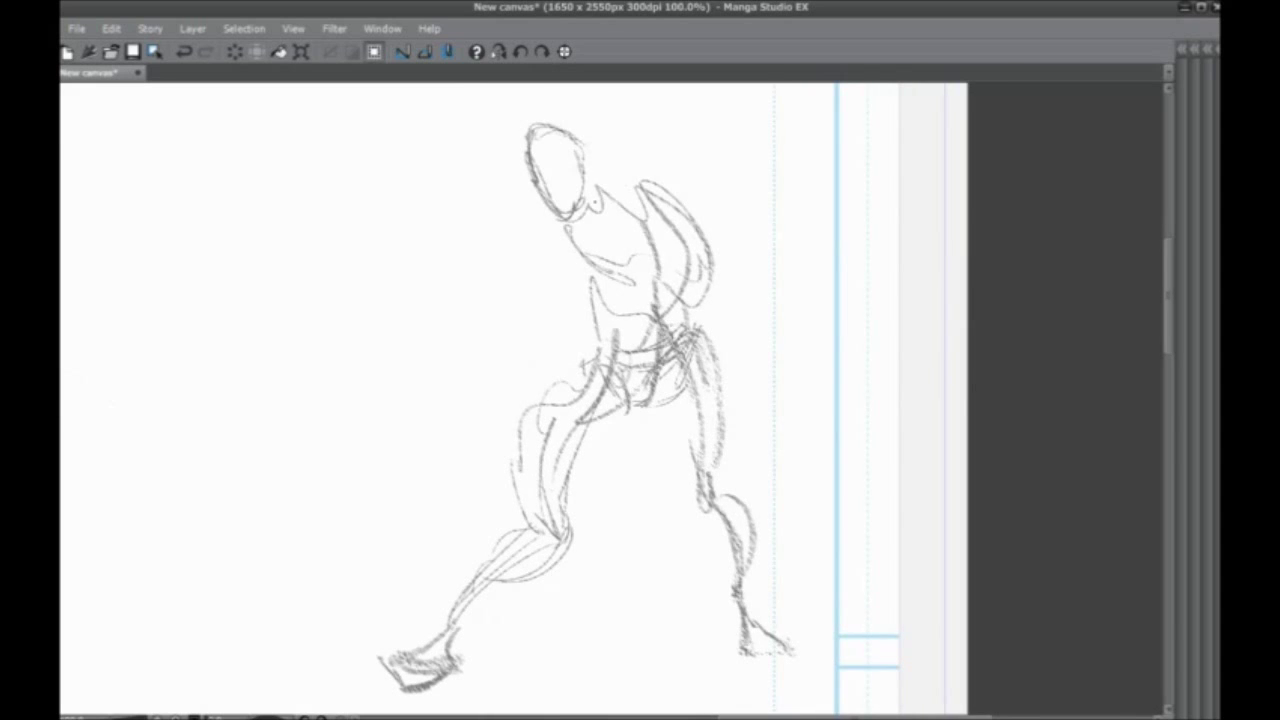
Draw the slanted shoulder line and the left-hand shoulder, with its arm hanging down toward the bent knee
drag(594, 303, 626, 429)
mouse_move(657, 313)
mouse_down()
mouse_move(677, 340)
mouse_move(688, 266)
mouse_up()
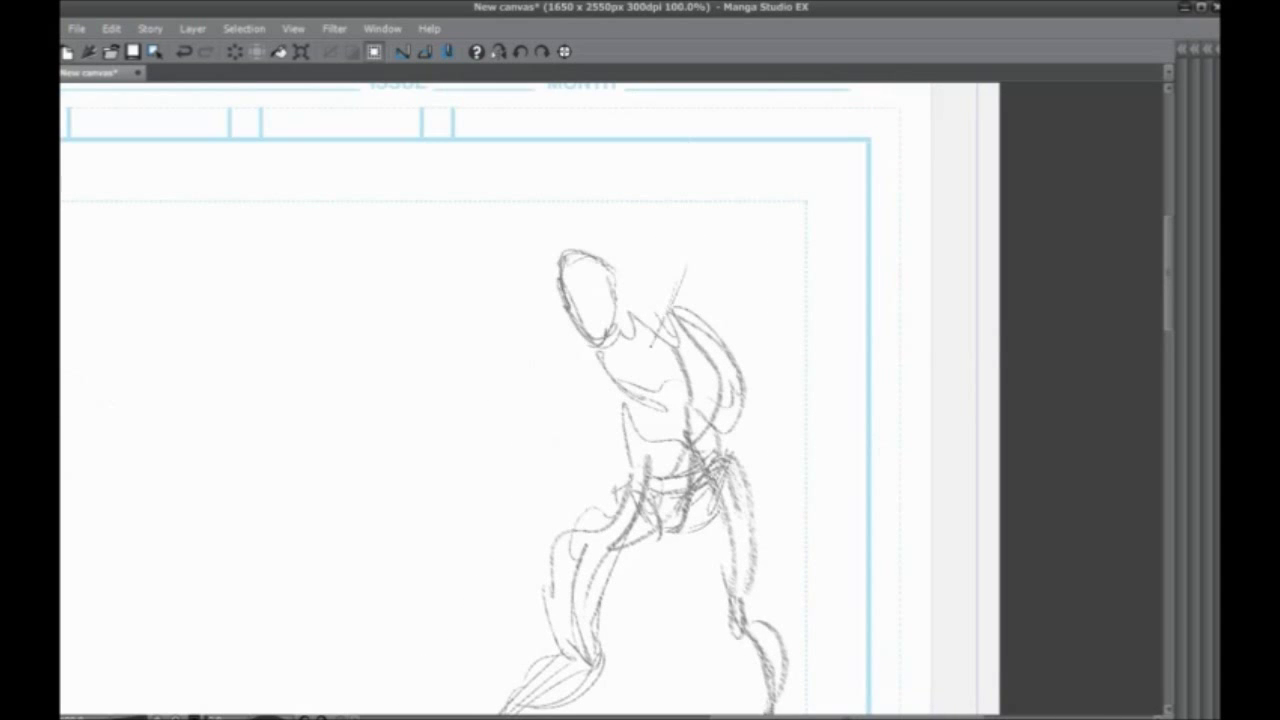
mouse_move(652, 344)
mouse_down()
mouse_move(566, 362)
mouse_move(573, 304)
mouse_move(610, 330)
mouse_move(603, 416)
mouse_up()
drag(596, 333, 589, 427)
mouse_move(607, 350)
mouse_down()
mouse_move(605, 317)
mouse_move(612, 398)
mouse_up()
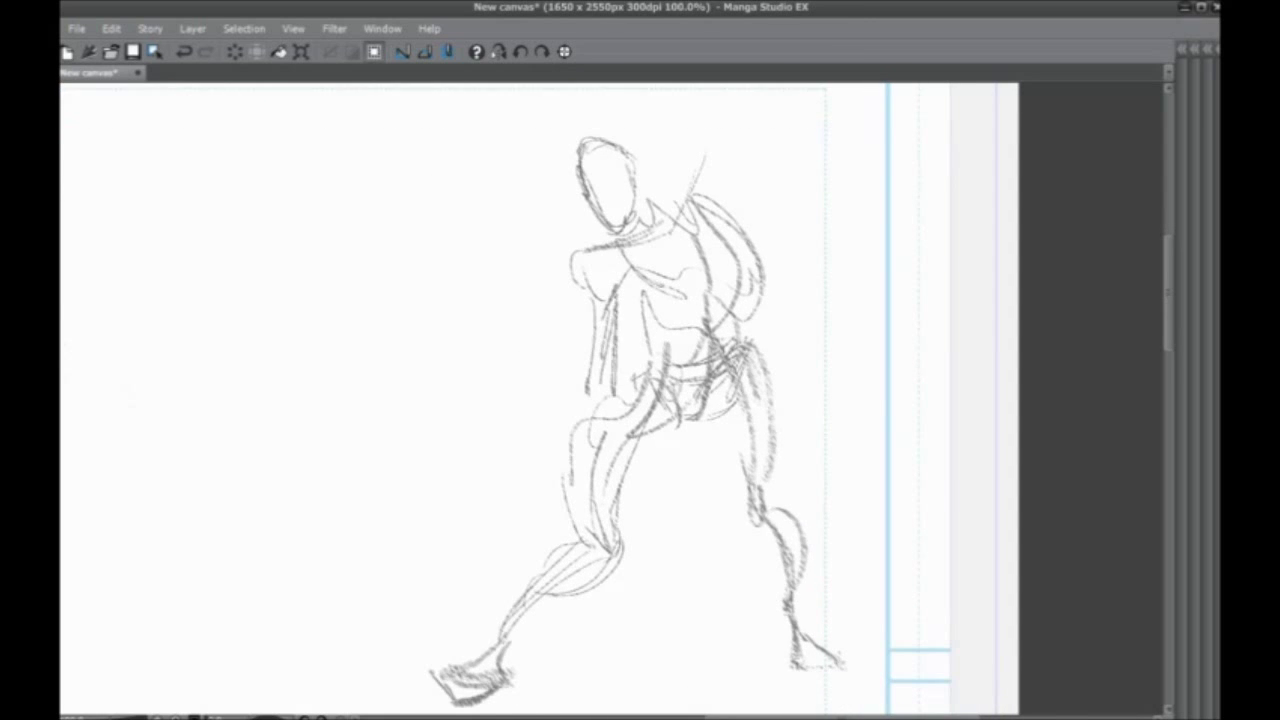
drag(616, 298, 610, 382)
drag(604, 292, 586, 414)
mouse_move(636, 462)
mouse_down()
mouse_move(632, 526)
mouse_move(619, 483)
mouse_move(634, 533)
mouse_up()
Sketch the right-hand arm hanging outward beside the hip and add curved face guidelines inside the head
mouse_move(649, 175)
mouse_down()
mouse_move(613, 277)
mouse_move(683, 248)
mouse_up()
mouse_move(641, 261)
mouse_down()
mouse_move(672, 241)
mouse_move(676, 264)
mouse_up()
mouse_move(686, 288)
mouse_down()
mouse_move(768, 420)
mouse_move(780, 472)
mouse_up()
drag(776, 476, 766, 554)
mouse_move(514, 367)
mouse_down()
mouse_move(571, 266)
mouse_move(617, 386)
mouse_up()
mouse_move(659, 277)
mouse_down()
mouse_move(684, 258)
mouse_move(674, 304)
mouse_up()
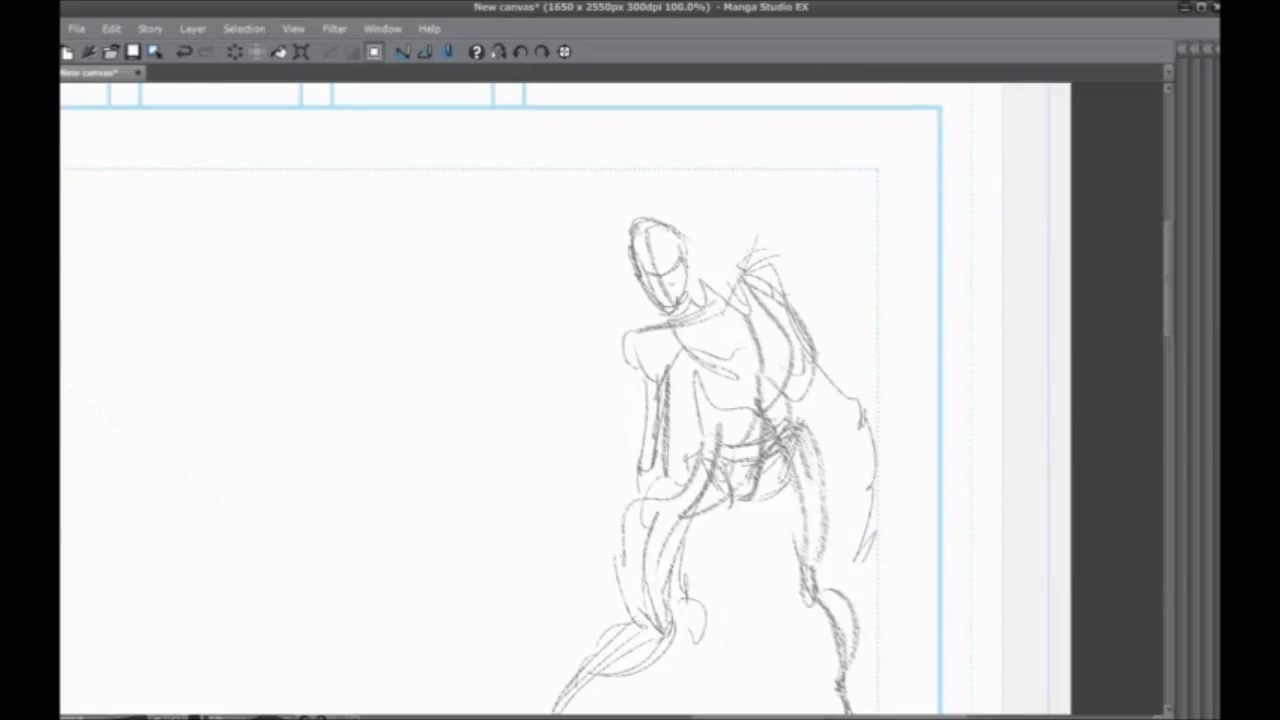
drag(640, 232, 668, 300)
drag(489, 351, 563, 316)
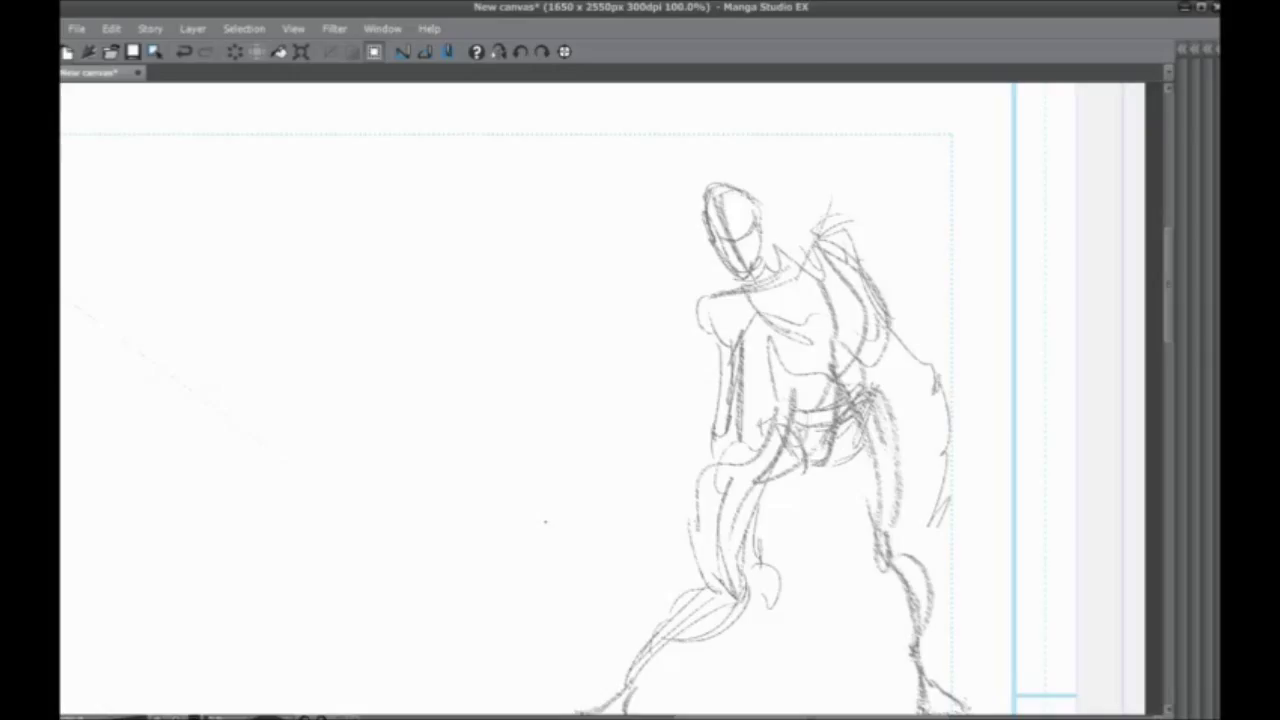
Handwrite "Vampie hunter D." above the figure
mouse_move(549, 249)
mouse_down()
mouse_move(511, 326)
mouse_move(519, 348)
mouse_up()
drag(452, 192, 518, 232)
mouse_move(514, 222)
mouse_down()
mouse_move(520, 252)
mouse_move(538, 232)
mouse_move(568, 230)
mouse_up()
mouse_move(578, 182)
mouse_down()
mouse_move(582, 232)
mouse_move(662, 218)
mouse_up()
drag(696, 174, 698, 224)
drag(690, 176, 700, 225)
click(742, 221)
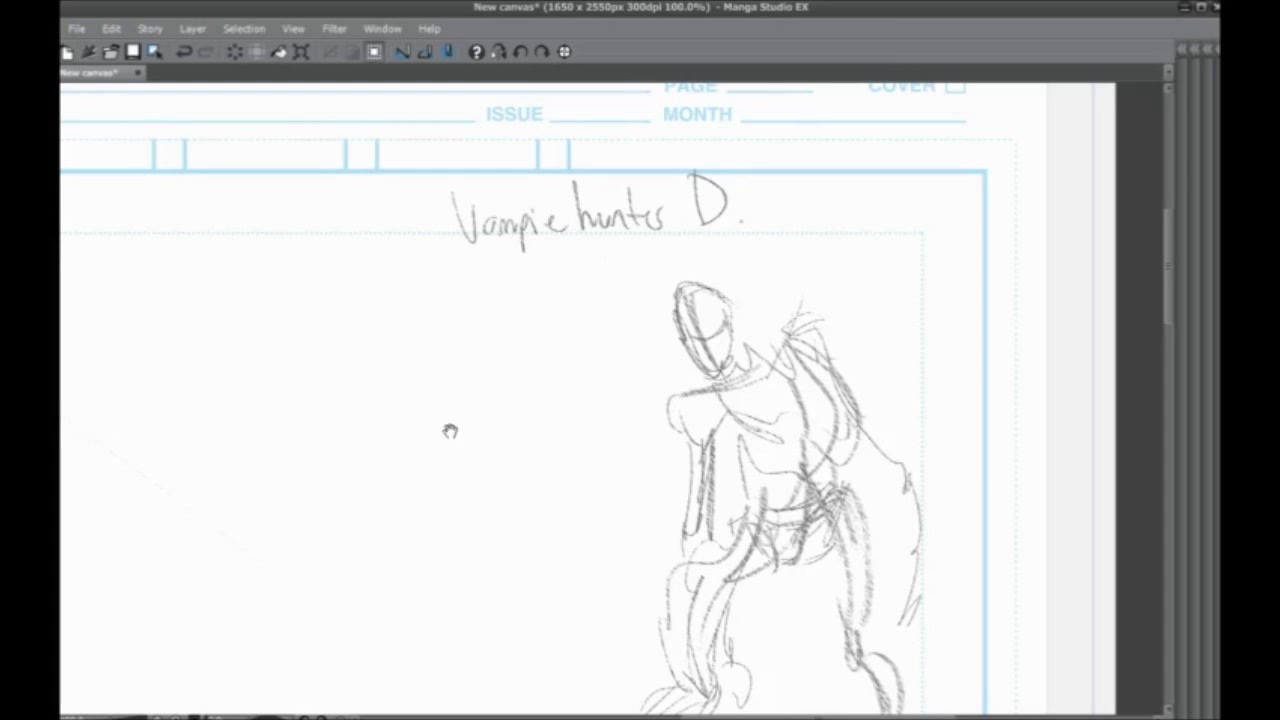
Draw a tilted wide-brimmed hat around the figure's head, with small curves inside the face
drag(451, 431, 574, 371)
mouse_move(893, 221)
mouse_down()
mouse_move(874, 250)
mouse_move(900, 184)
mouse_move(860, 180)
mouse_move(800, 294)
mouse_up()
drag(842, 232, 802, 262)
drag(790, 220, 796, 240)
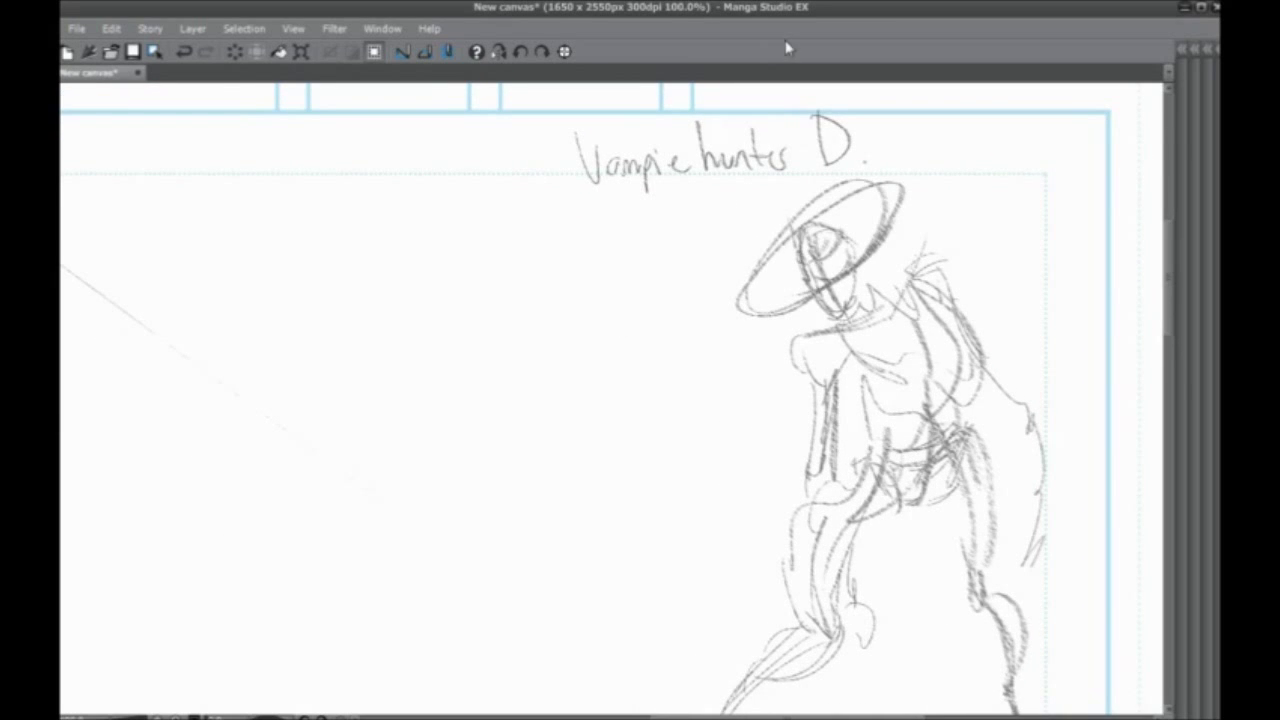
Get a vampire bat photo through the web browser and place it in the page's upper-left corner as reference
drag(549, 462, 729, 391)
drag(584, 396, 597, 447)
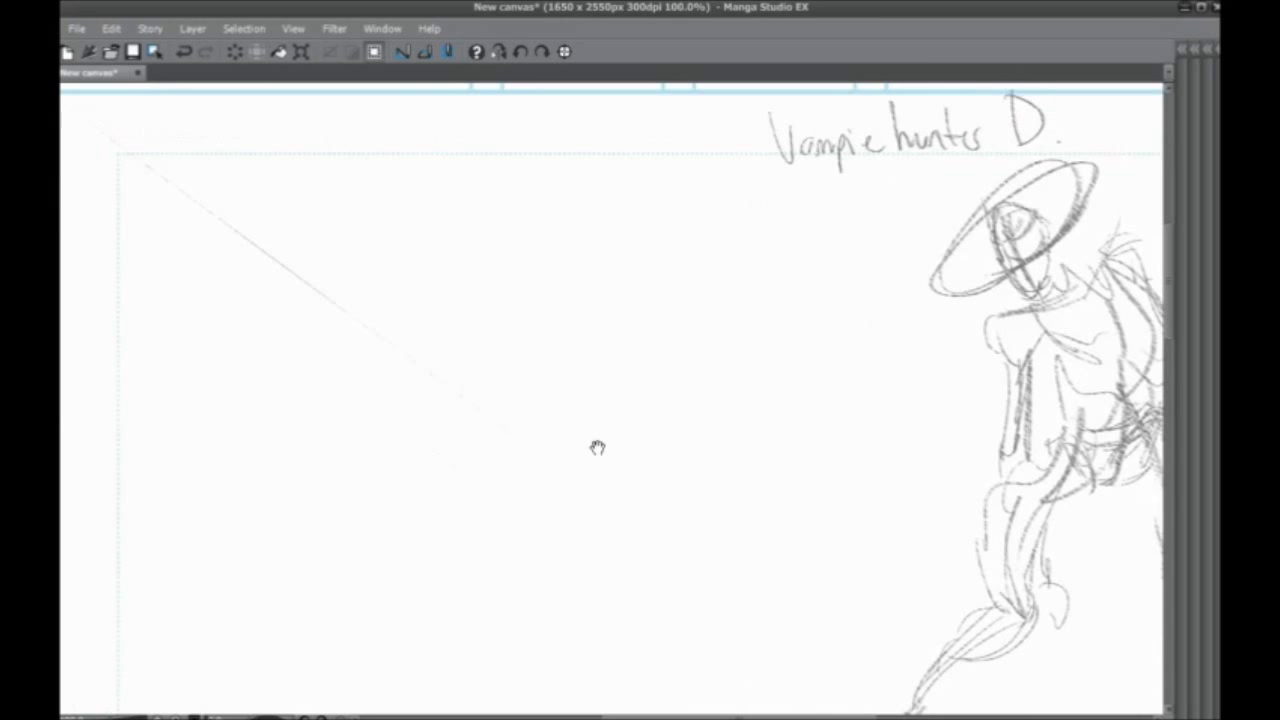
drag(535, 298, 545, 297)
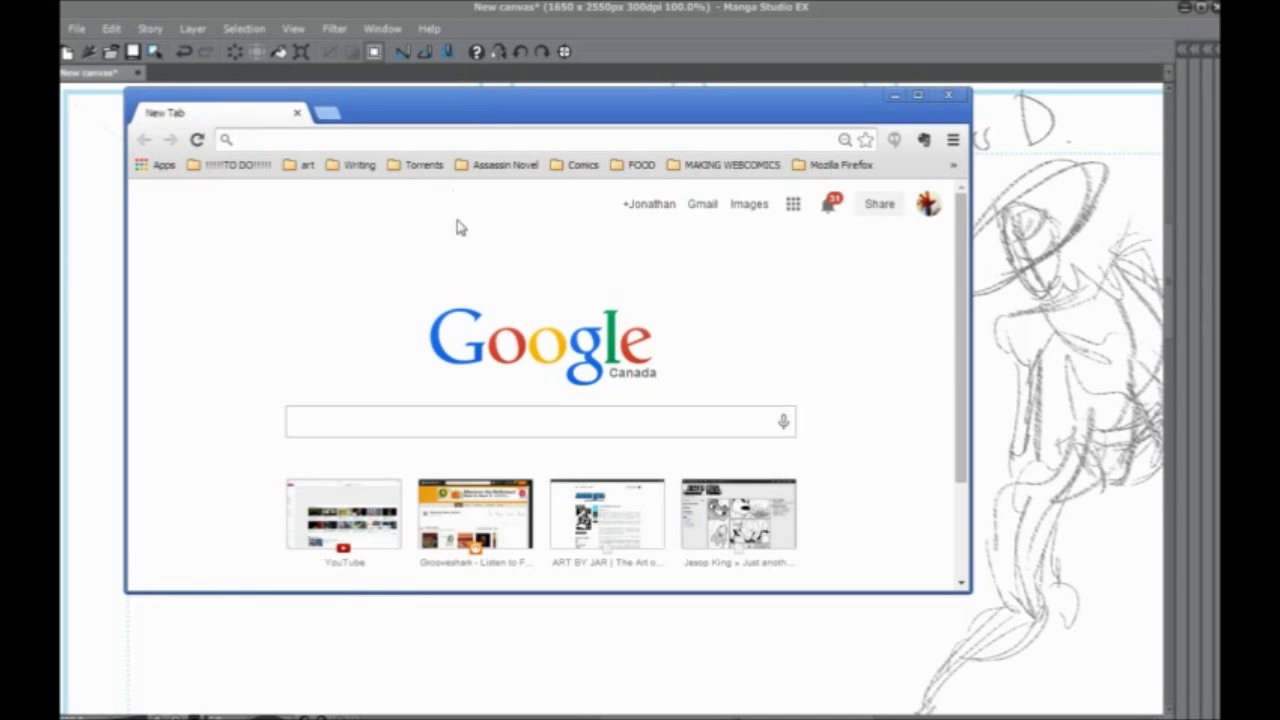
click(401, 424)
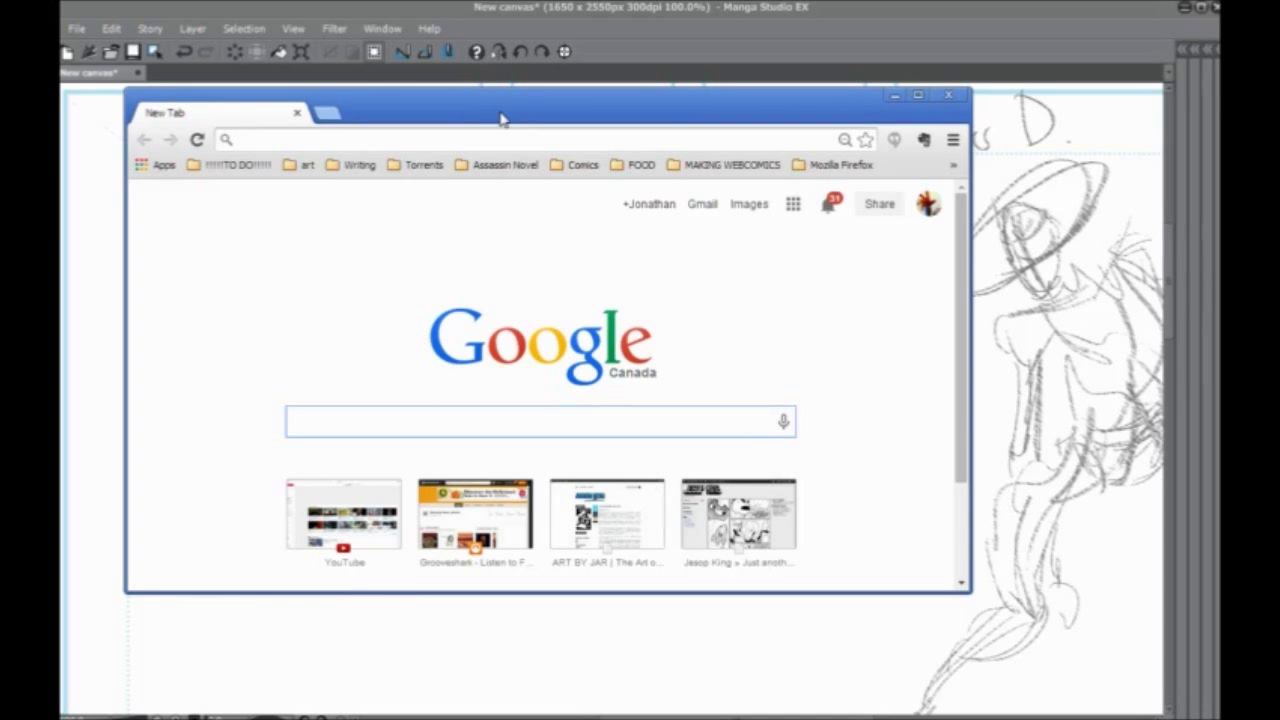
key(alt+Tab)
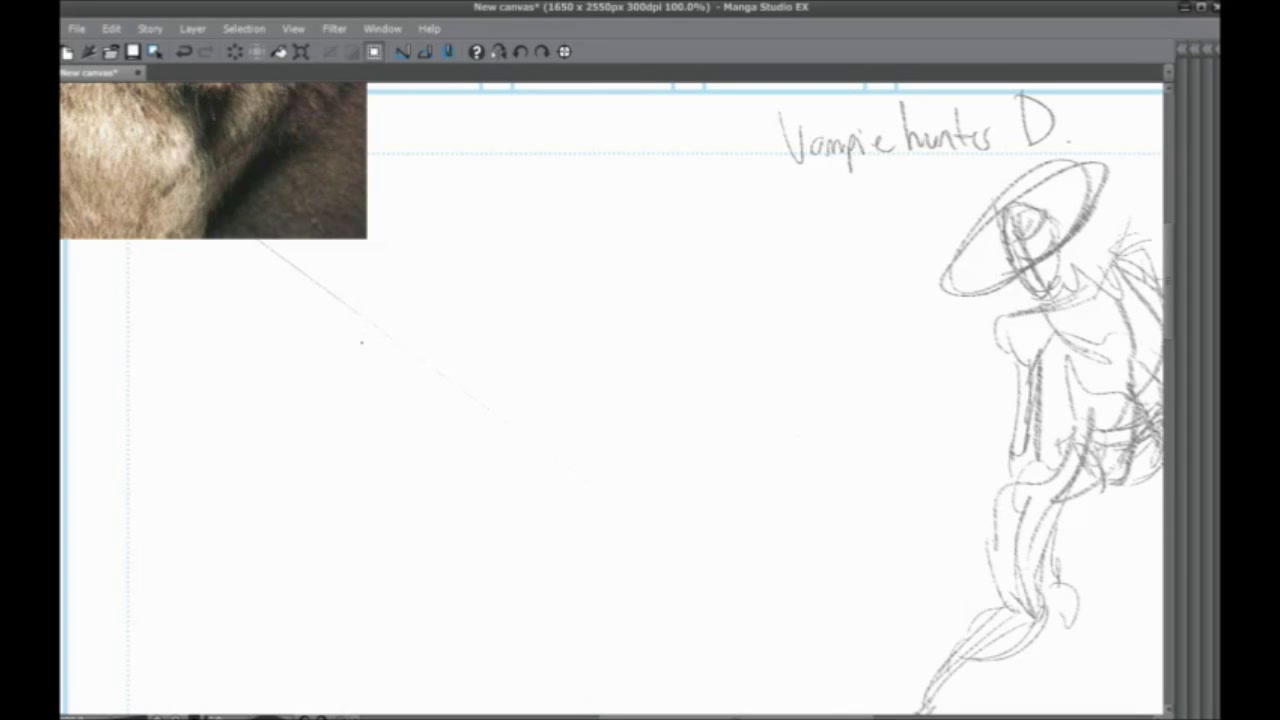
Sketch the curved crown and back of a bat-like head in the blank area beside the bat photo
drag(339, 350, 472, 527)
scroll(350, 371, down, 1)
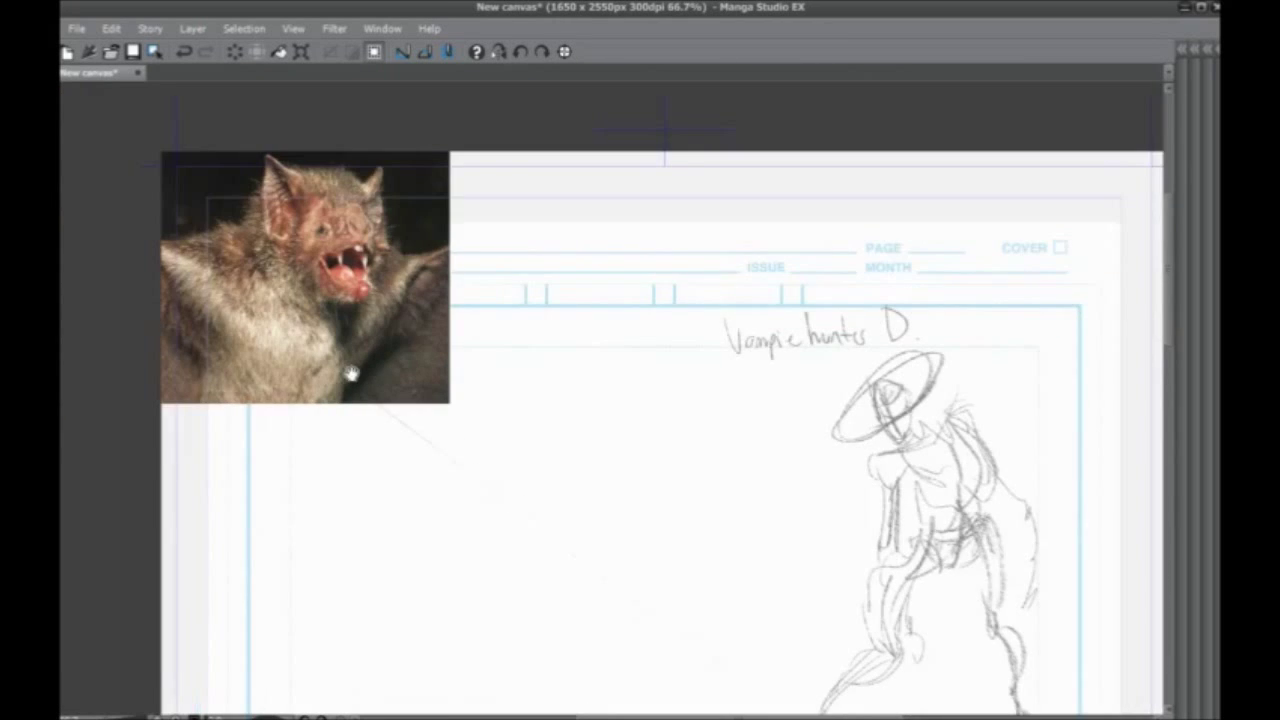
drag(394, 347, 458, 290)
drag(412, 365, 366, 298)
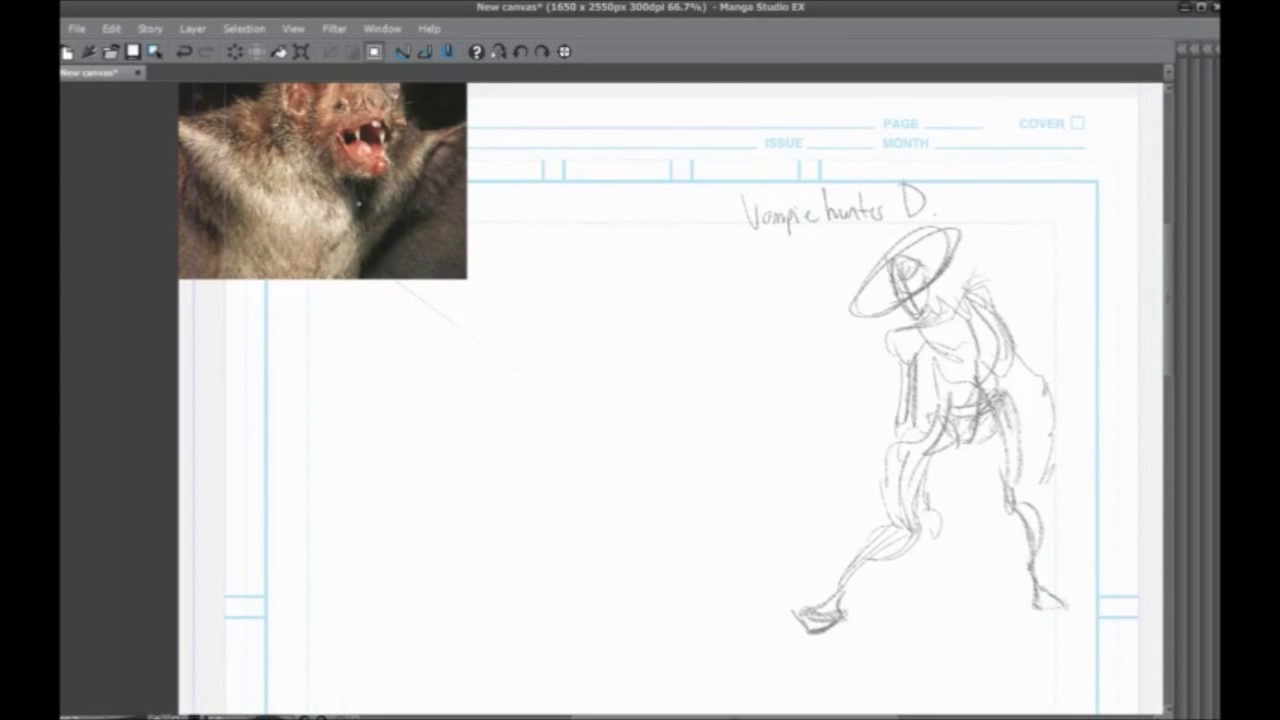
scroll(359, 203, up, 1)
drag(520, 378, 491, 534)
mouse_move(638, 450)
mouse_down()
mouse_move(626, 435)
mouse_move(651, 406)
mouse_move(635, 383)
mouse_move(668, 464)
mouse_move(662, 447)
mouse_up()
drag(698, 394, 646, 375)
mouse_move(656, 394)
mouse_down()
mouse_move(653, 376)
mouse_move(695, 383)
mouse_move(686, 377)
mouse_up()
mouse_move(648, 368)
mouse_down()
mouse_move(684, 374)
mouse_move(691, 442)
mouse_up()
mouse_move(606, 350)
mouse_down()
mouse_move(668, 354)
mouse_move(692, 450)
mouse_up()
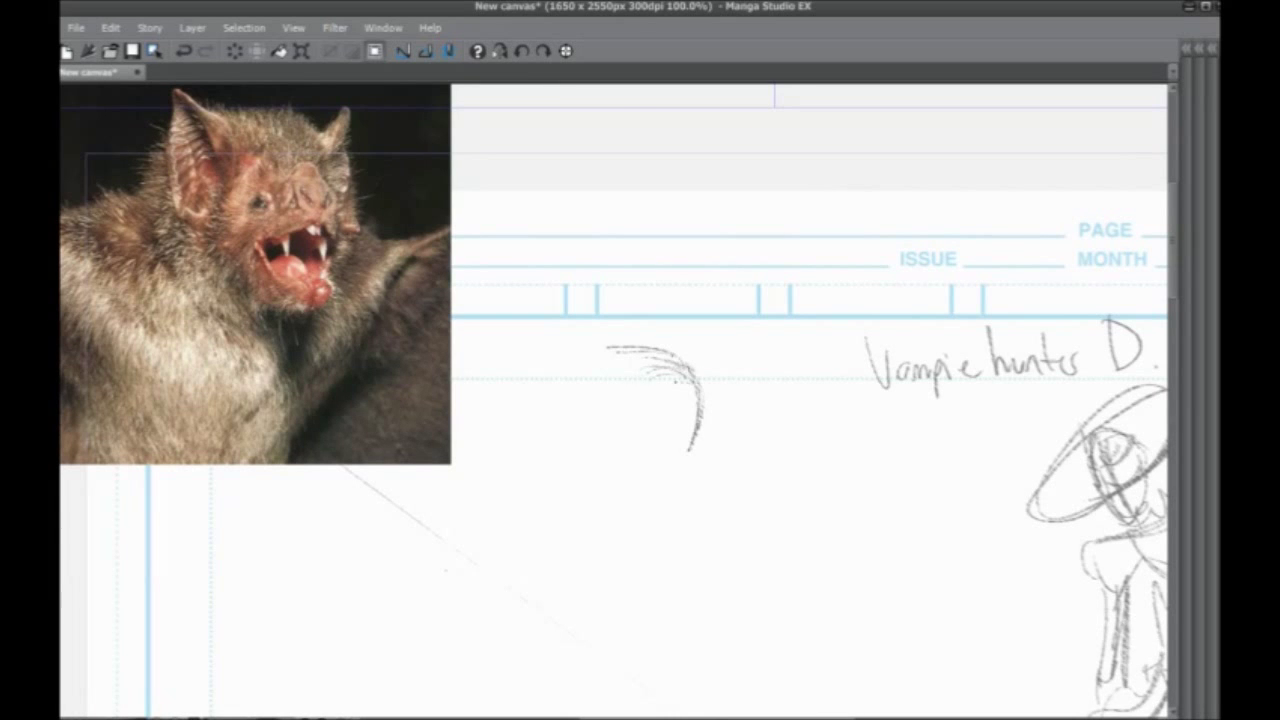
Draw the curved guideline across the head, the pointed ear shape beneath it and the start of the jawline
drag(610, 400, 690, 390)
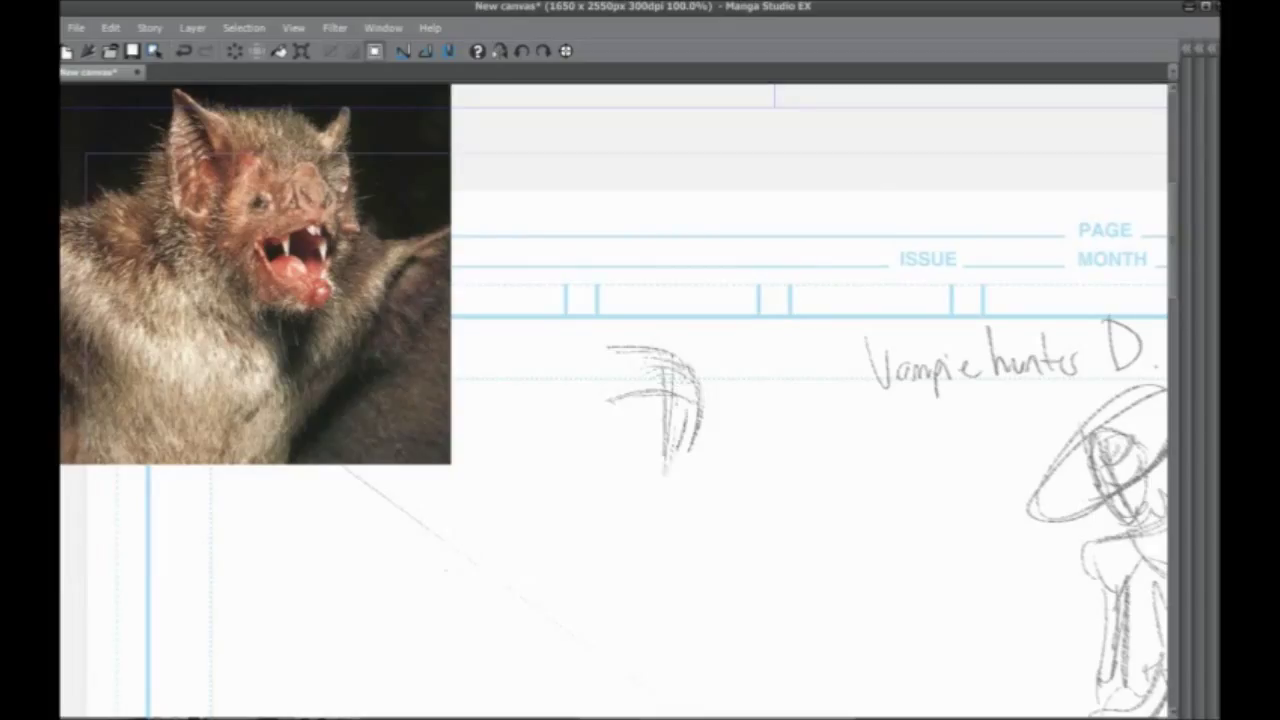
mouse_move(662, 400)
mouse_down()
mouse_move(649, 431)
mouse_move(682, 446)
mouse_move(647, 441)
mouse_move(666, 472)
mouse_up()
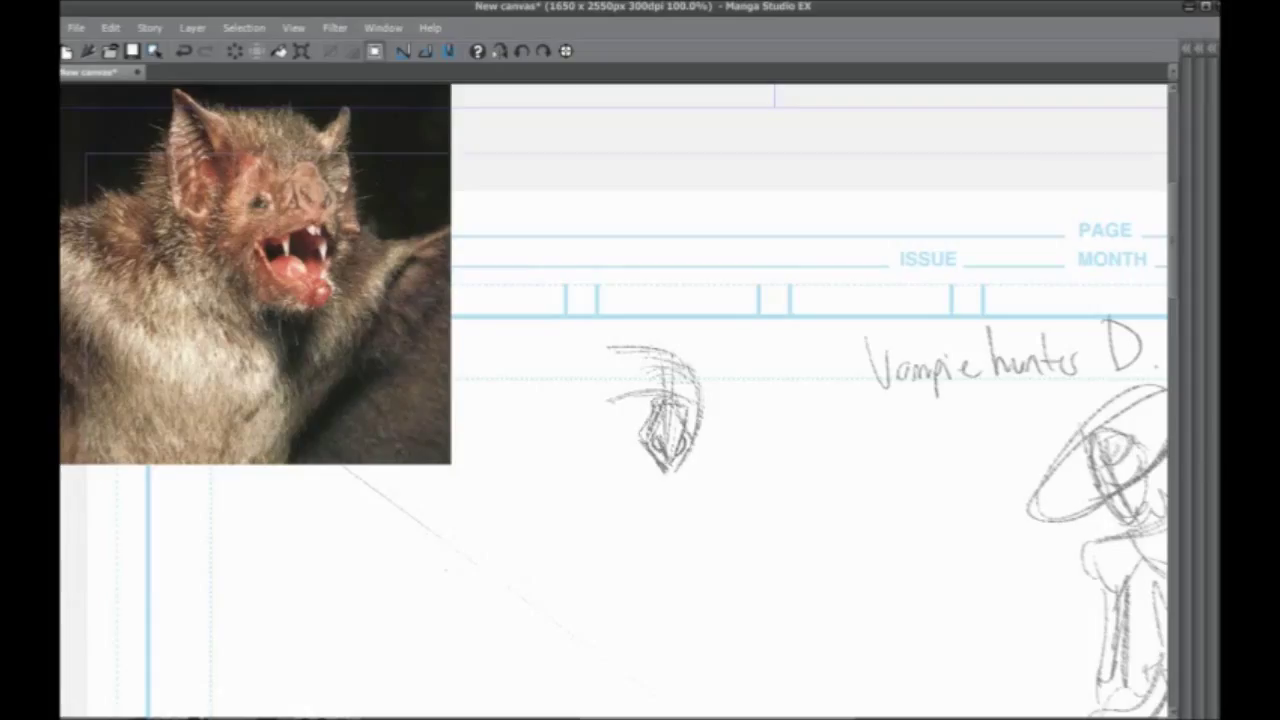
mouse_move(650, 406)
mouse_down()
mouse_move(630, 452)
mouse_move(650, 466)
mouse_move(616, 500)
mouse_up()
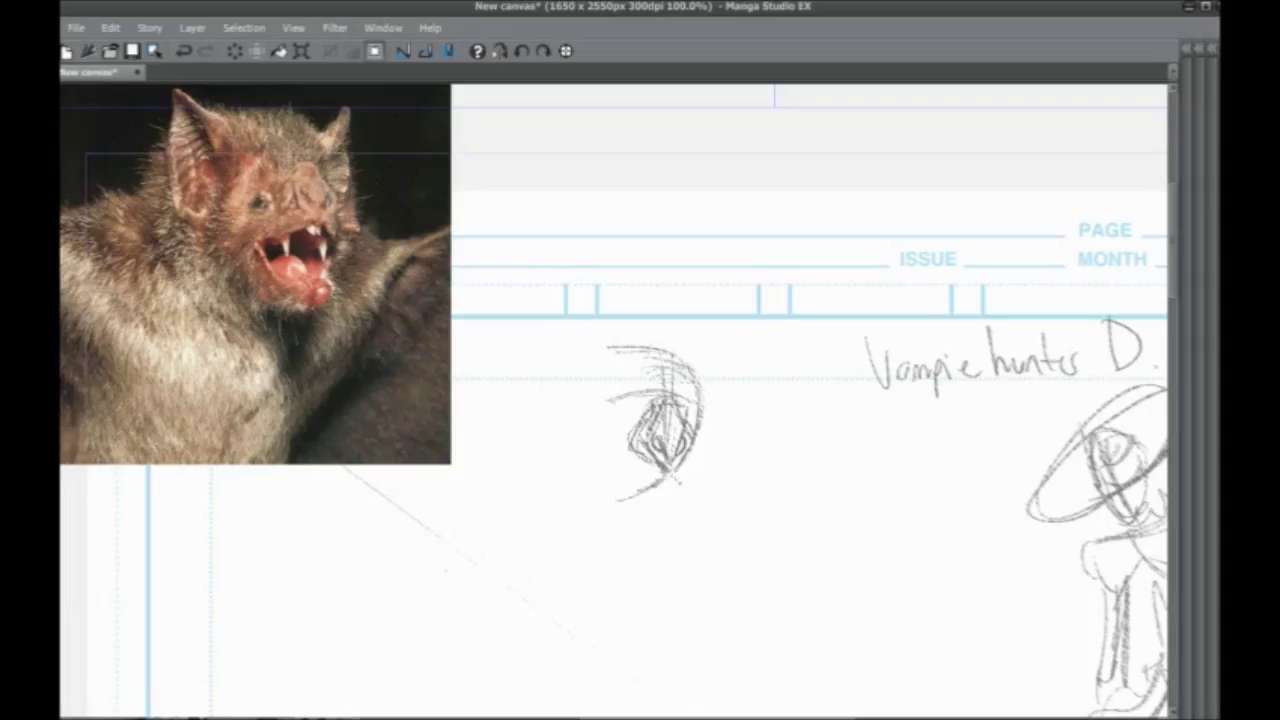
Add the neck lines and cheek line, the angular forehead and face profile, and a small eye to the head
drag(686, 468, 702, 510)
drag(682, 456, 700, 502)
drag(616, 450, 596, 504)
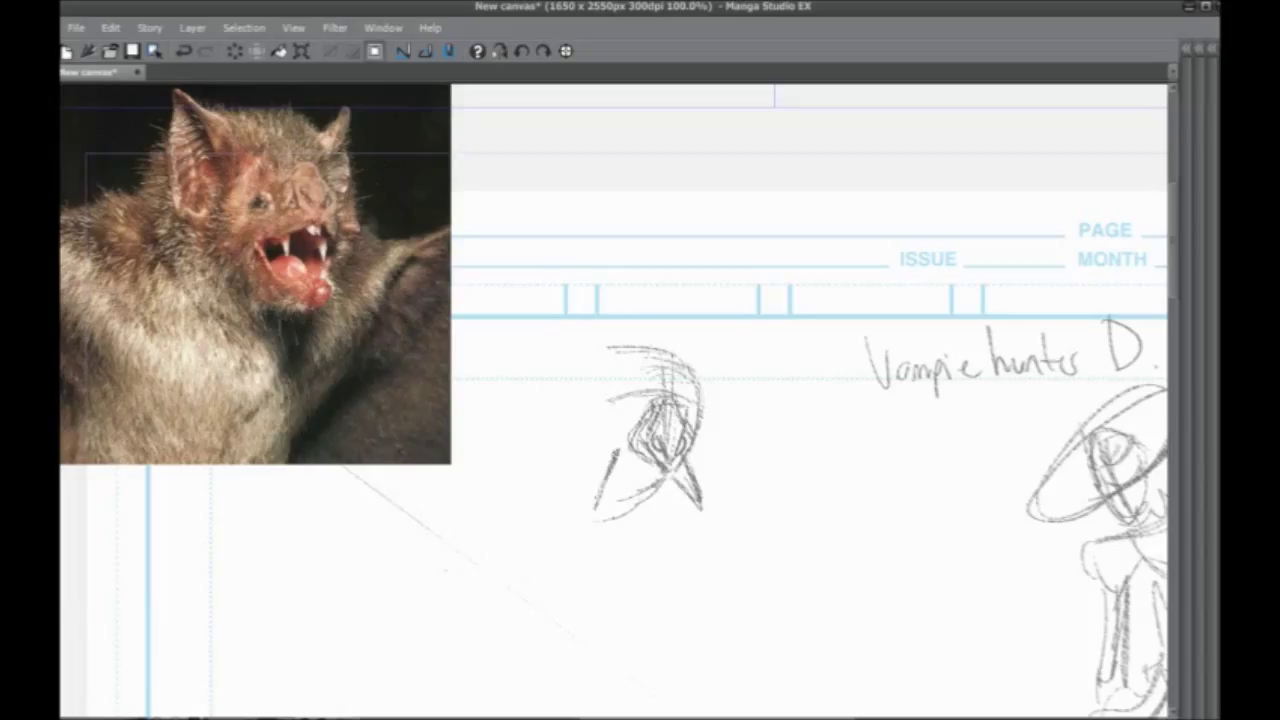
mouse_move(600, 354)
mouse_down()
mouse_move(556, 428)
mouse_move(590, 466)
mouse_up()
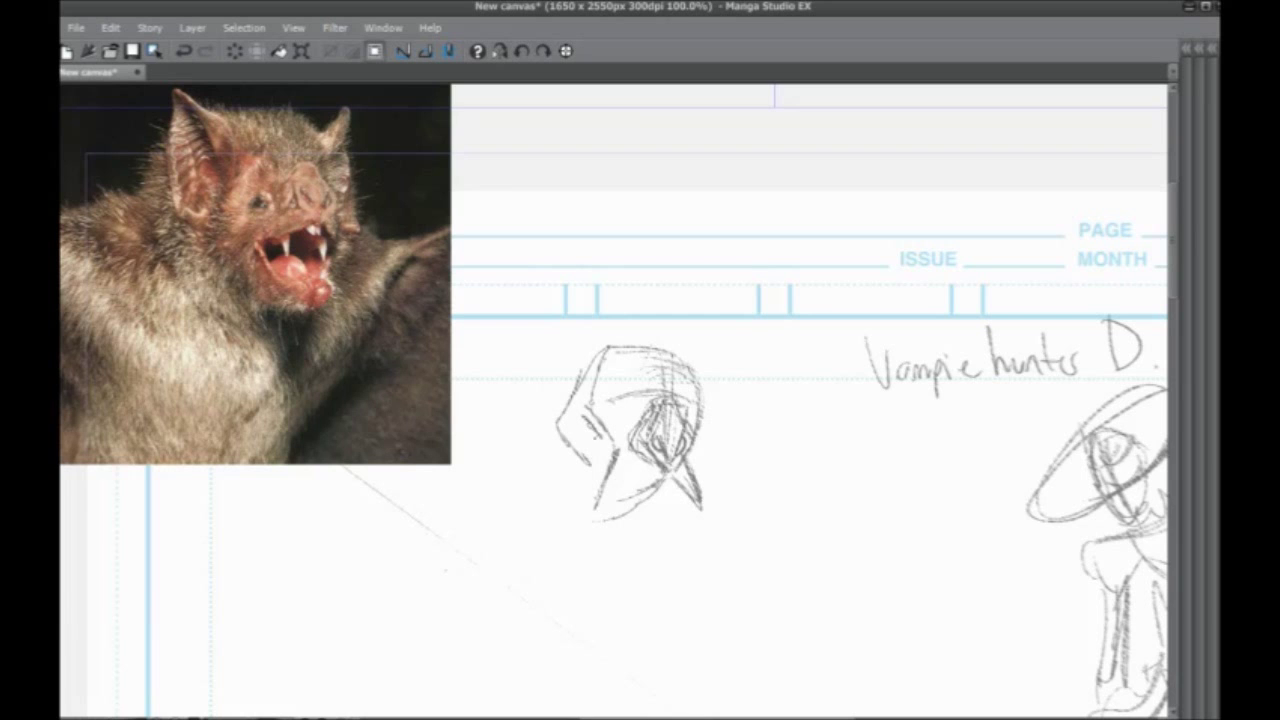
mouse_move(573, 459)
mouse_down()
mouse_move(587, 426)
mouse_move(574, 473)
mouse_up()
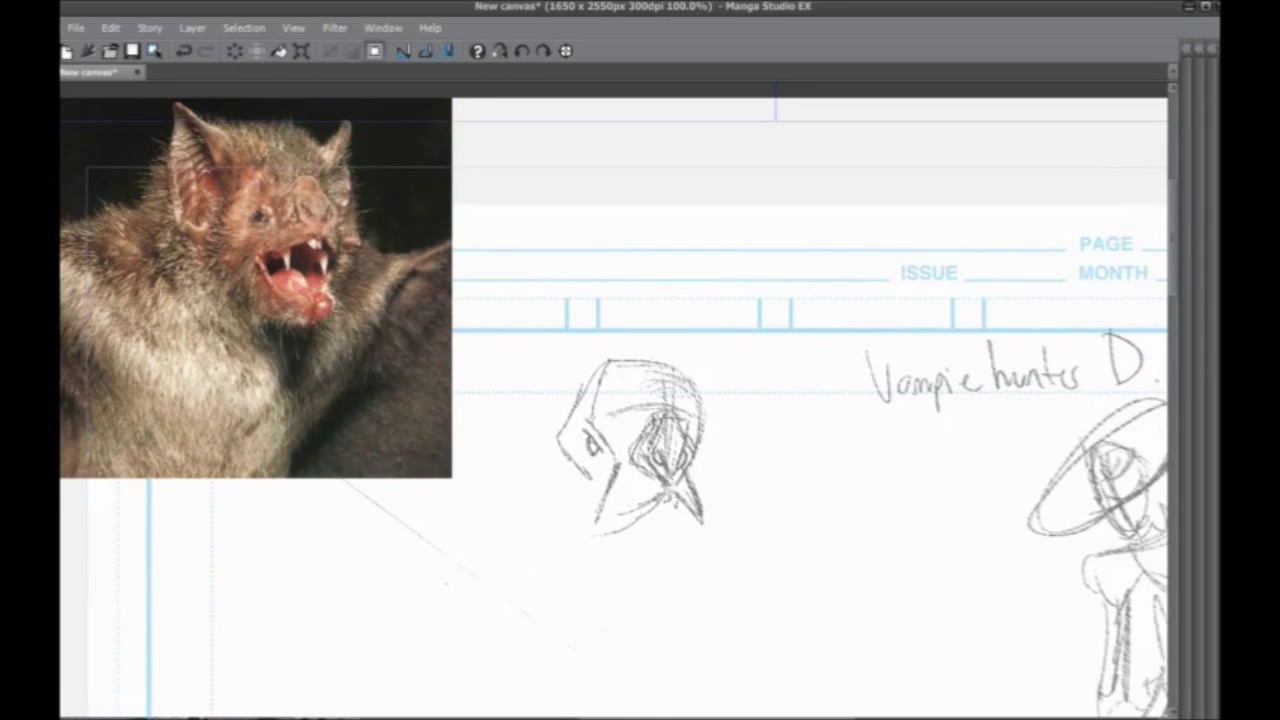
Draw the wide-open lower jaw of the bat-like head, with its fangs, chin and outer cheek line
mouse_move(683, 506)
mouse_down()
mouse_move(684, 552)
mouse_move(633, 554)
mouse_up()
mouse_move(601, 558)
mouse_down()
mouse_move(600, 534)
mouse_move(611, 576)
mouse_up()
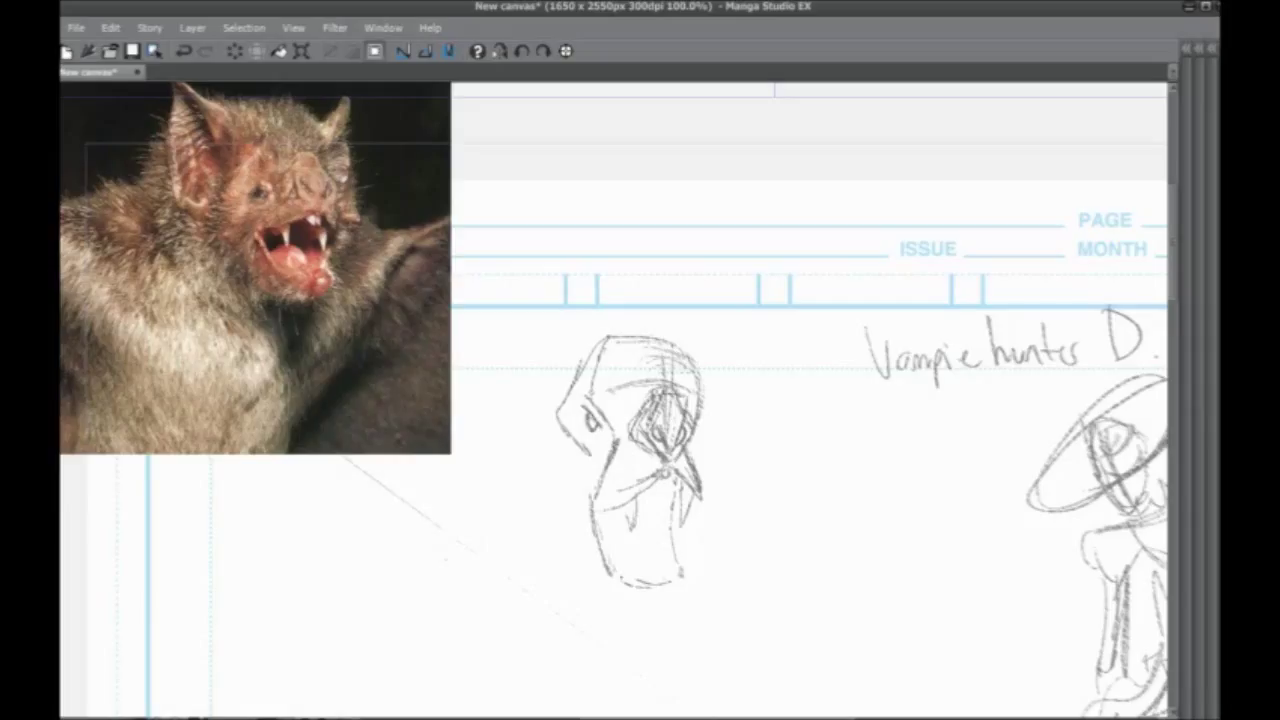
mouse_move(621, 577)
mouse_down()
mouse_move(652, 600)
mouse_move(672, 576)
mouse_move(691, 590)
mouse_move(643, 610)
mouse_move(593, 572)
mouse_move(540, 475)
mouse_up()
drag(690, 522, 686, 576)
drag(560, 411, 569, 426)
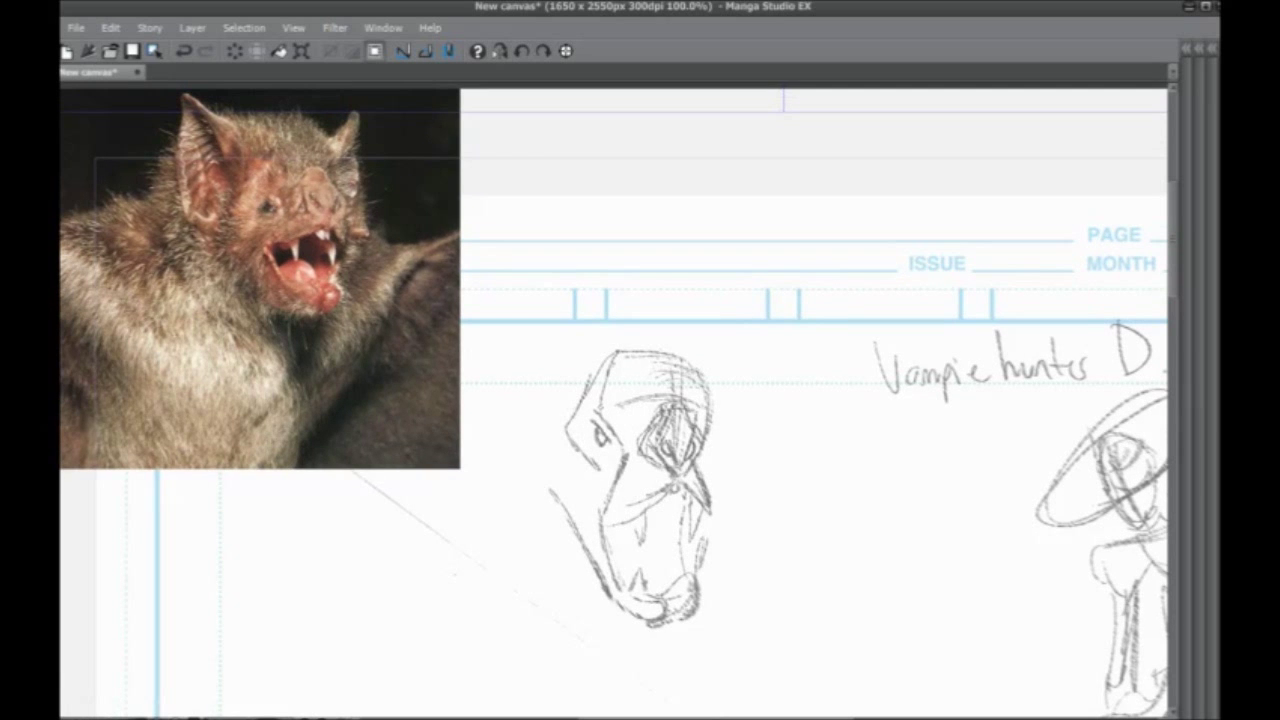
Reinforce the crown and add two tall pointed ears, one on each side of the head
drag(586, 351, 676, 361)
drag(638, 347, 586, 352)
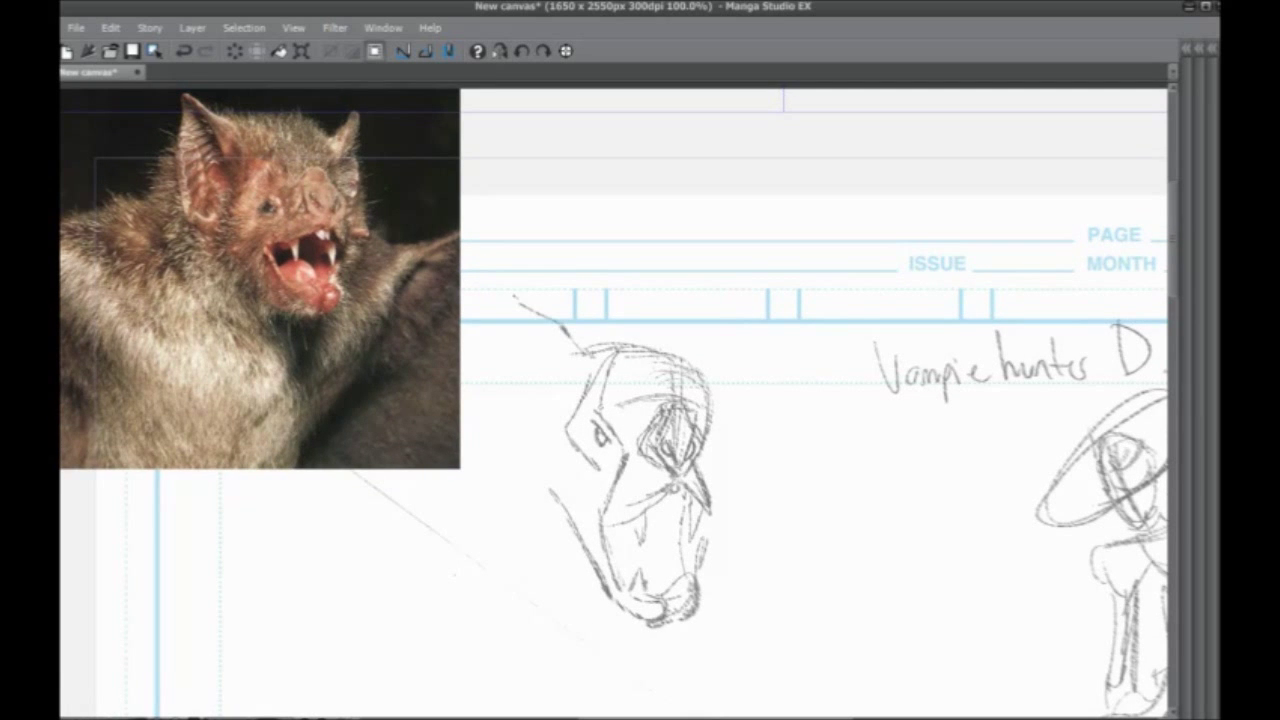
mouse_move(496, 350)
mouse_down()
mouse_move(525, 446)
mouse_move(502, 296)
mouse_up()
drag(551, 342, 530, 449)
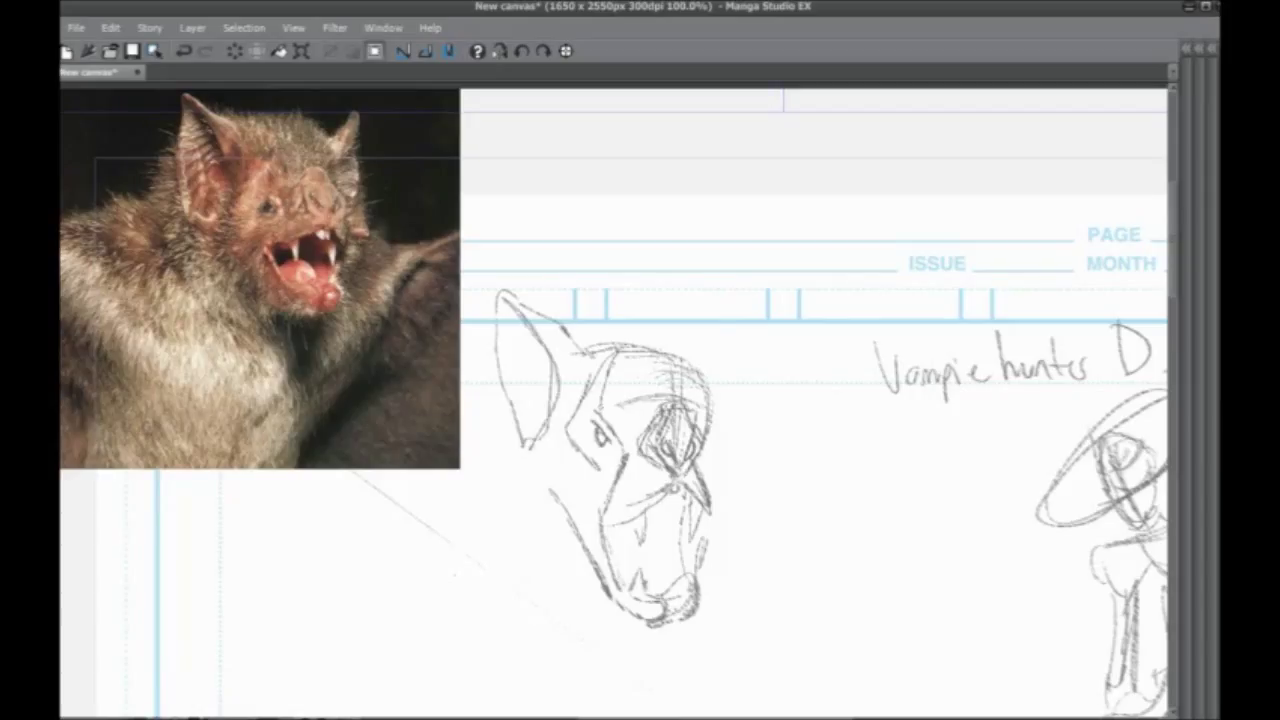
mouse_move(696, 362)
mouse_down()
mouse_move(739, 299)
mouse_move(746, 385)
mouse_up()
drag(740, 302, 706, 372)
drag(736, 360, 728, 438)
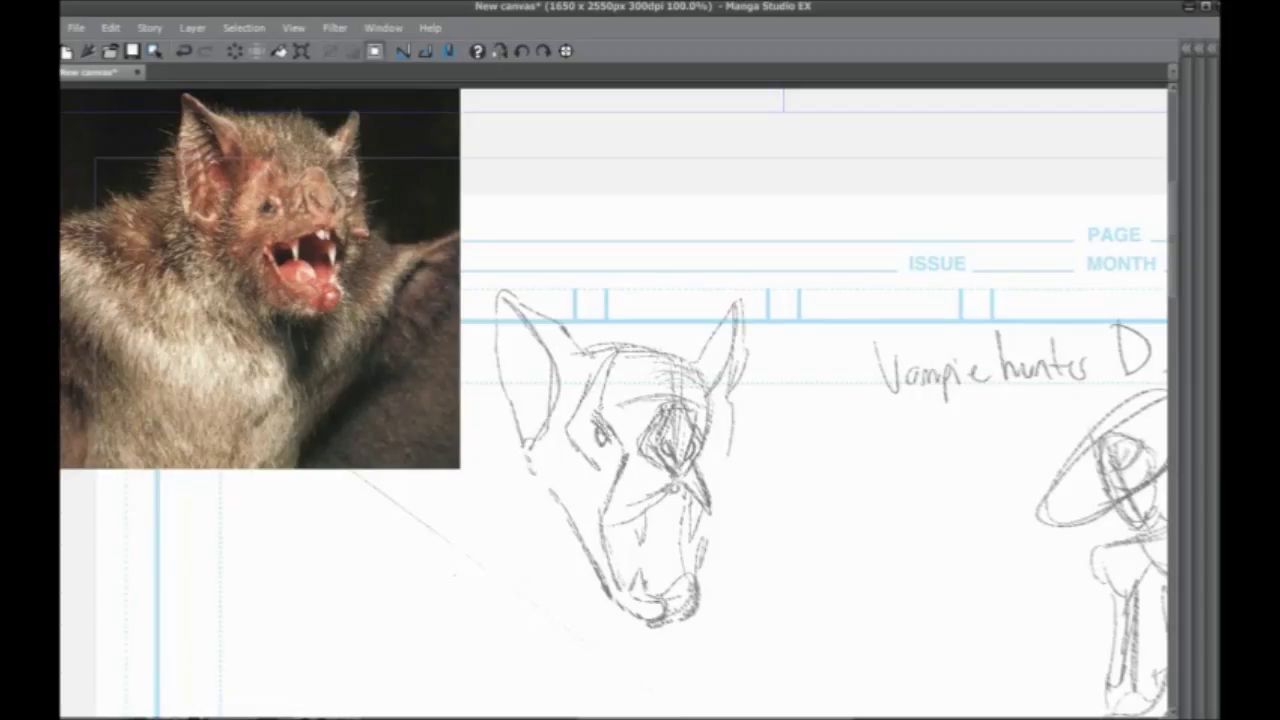
Darken the eye and add spiky fur tufts along the crown and the right cheek of the head
drag(640, 420, 641, 407)
drag(619, 340, 661, 337)
mouse_move(636, 340)
mouse_down()
mouse_move(622, 319)
mouse_move(587, 320)
mouse_up()
mouse_move(664, 334)
mouse_down()
mouse_move(700, 352)
mouse_move(702, 414)
mouse_move(732, 460)
mouse_move(718, 530)
mouse_up()
drag(598, 534, 603, 514)
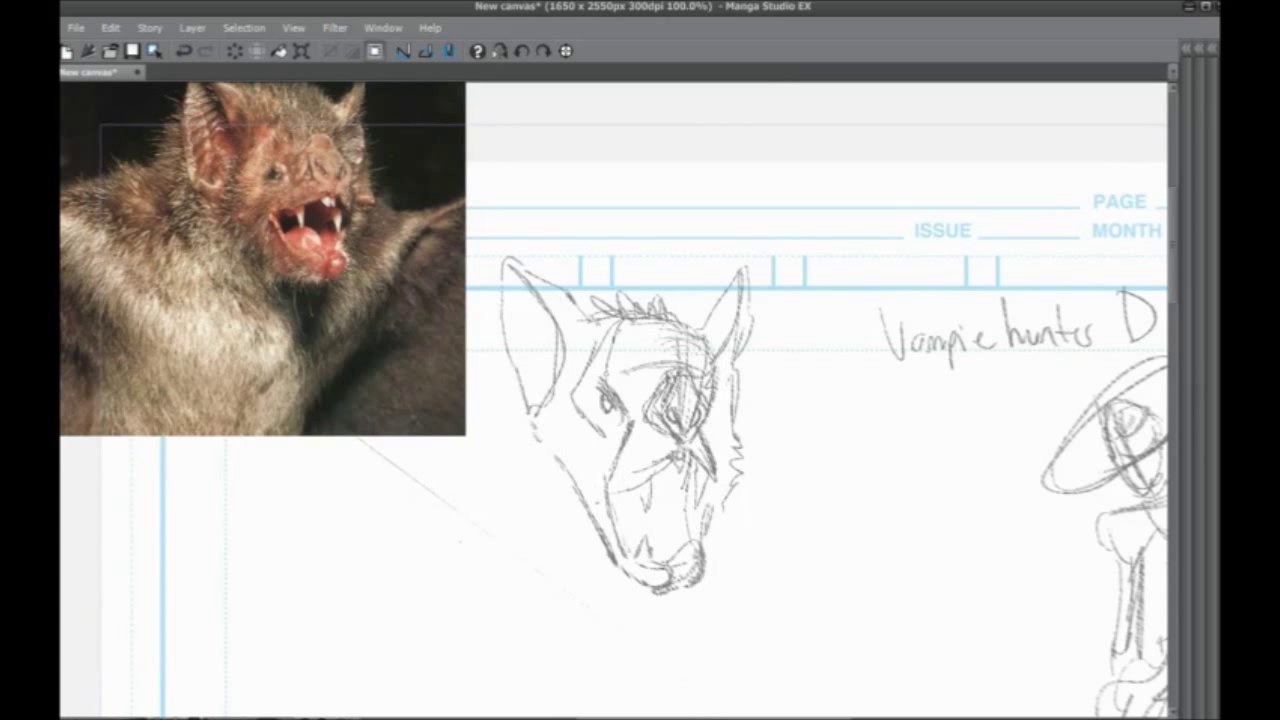
Draw jagged folds inside the left ear and ragged fur down the left cheek and neck
drag(683, 468, 683, 490)
drag(541, 479, 563, 461)
drag(550, 394, 575, 439)
drag(548, 397, 565, 515)
mouse_move(557, 309)
mouse_down()
mouse_move(588, 398)
mouse_move(571, 419)
mouse_up()
drag(614, 542, 561, 504)
drag(564, 516, 523, 523)
Add the sloping shoulder line right of the head, with fur strokes on both sides of the neck
drag(714, 658, 853, 488)
drag(778, 540, 908, 463)
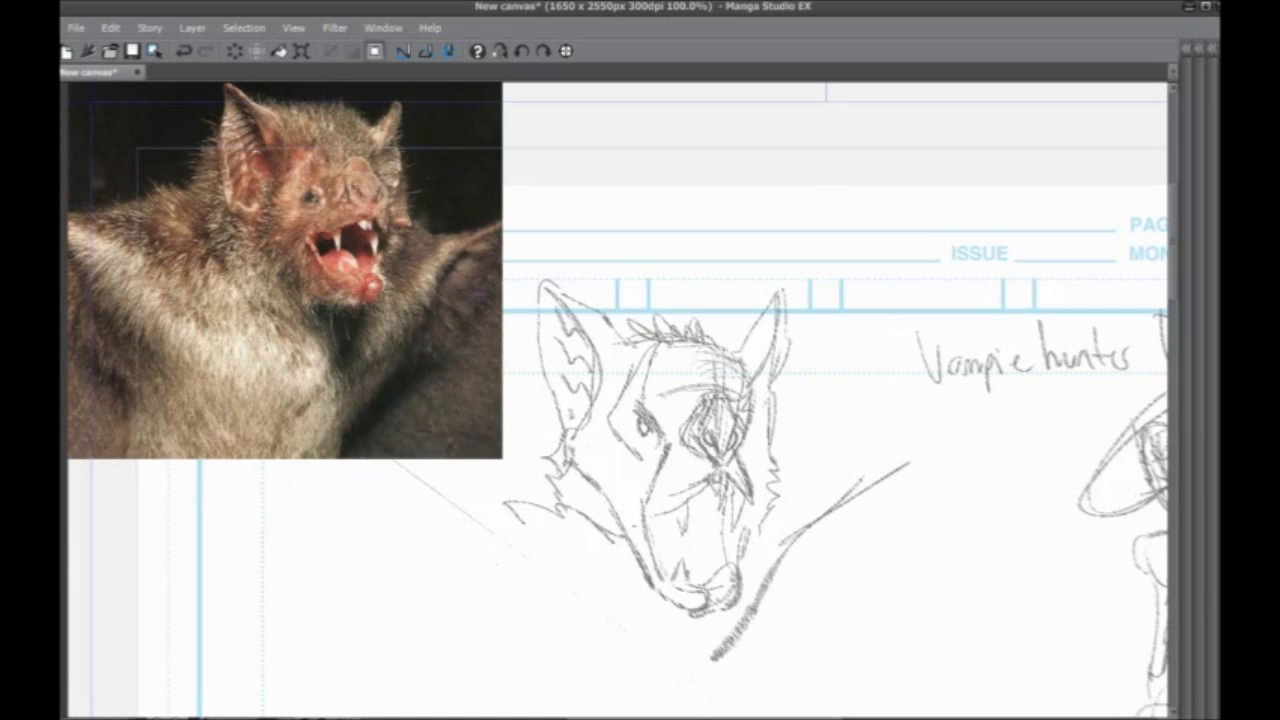
drag(792, 424, 822, 478)
drag(606, 534, 524, 500)
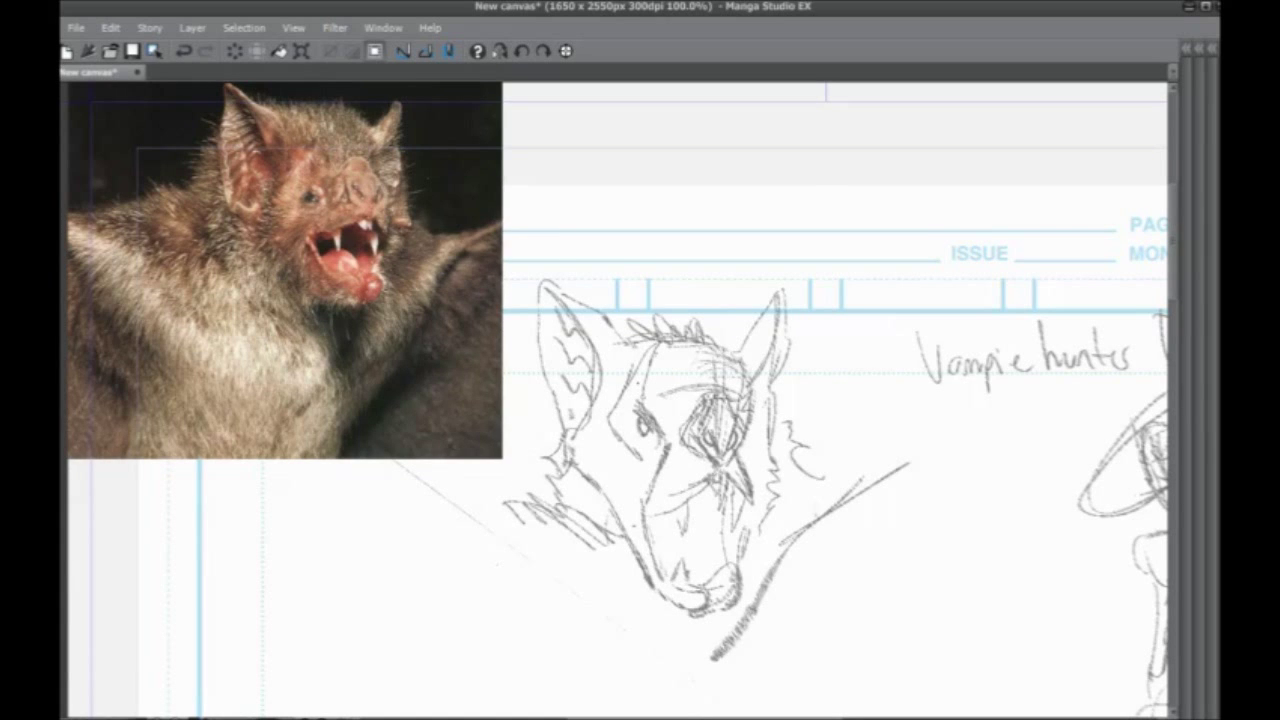
Shade the eye and mouth, then outline the neck beneath the jaw and fill it with hatched fur
drag(604, 398, 606, 398)
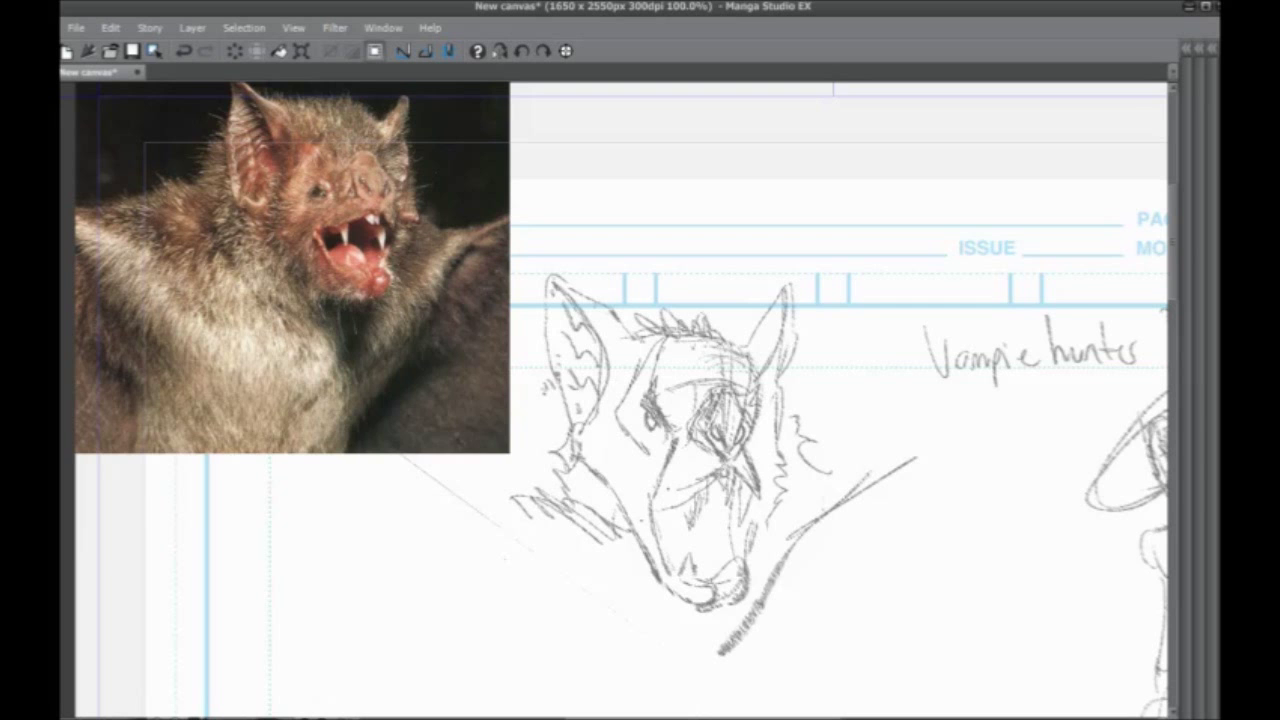
drag(654, 510, 644, 490)
mouse_move(786, 510)
mouse_down()
mouse_move(720, 606)
mouse_move(674, 605)
mouse_up()
mouse_move(699, 590)
mouse_down()
mouse_move(672, 605)
mouse_move(584, 585)
mouse_move(519, 517)
mouse_up()
mouse_move(510, 492)
mouse_down()
mouse_move(608, 603)
mouse_move(614, 592)
mouse_up()
mouse_move(640, 560)
mouse_down()
mouse_move(610, 487)
mouse_move(660, 532)
mouse_up()
drag(604, 496, 646, 538)
mouse_move(572, 498)
mouse_down()
mouse_move(630, 548)
mouse_move(473, 435)
mouse_move(617, 571)
mouse_move(522, 470)
mouse_up()
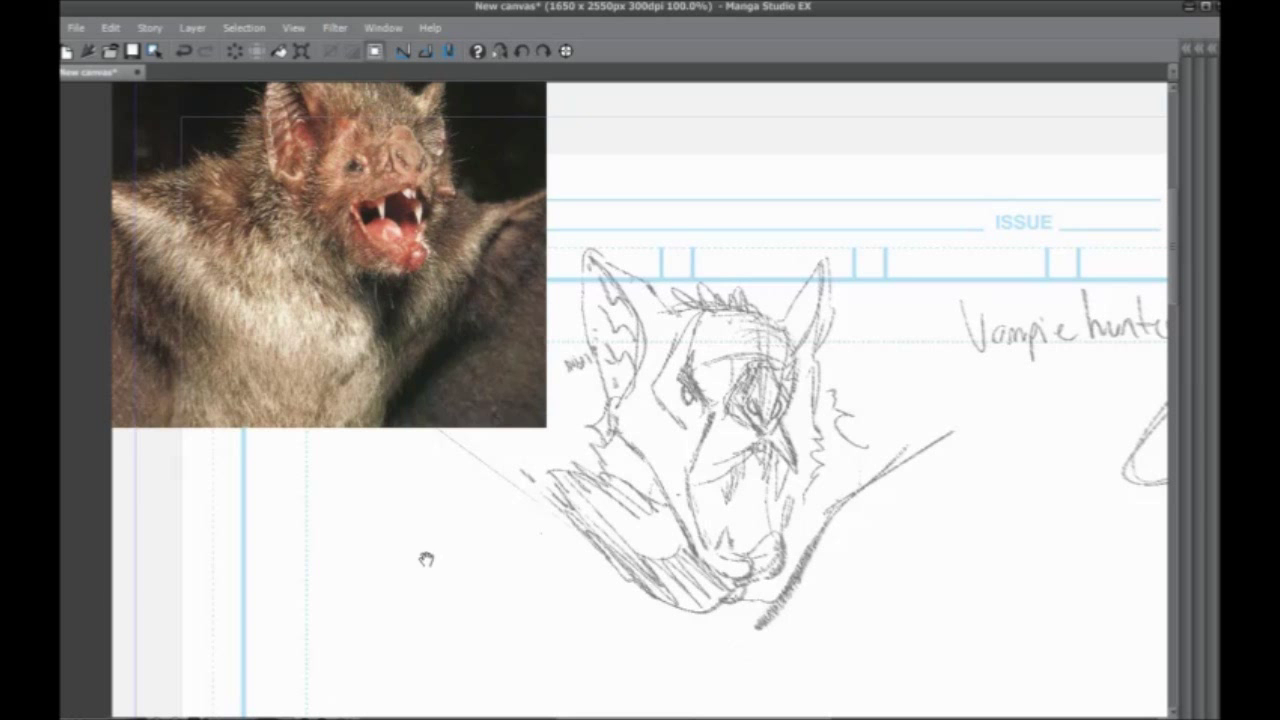
Show the palettes, cut a rectangular area around the bat out of the reference photo, and clear the selection
mouse_move(426, 557)
mouse_down()
mouse_move(449, 420)
mouse_move(454, 440)
mouse_move(425, 447)
mouse_up()
mouse_move(433, 388)
mouse_down()
mouse_move(409, 414)
mouse_move(423, 497)
mouse_move(434, 200)
mouse_move(412, 451)
mouse_move(317, 534)
mouse_move(389, 523)
mouse_move(469, 480)
mouse_move(494, 493)
mouse_up()
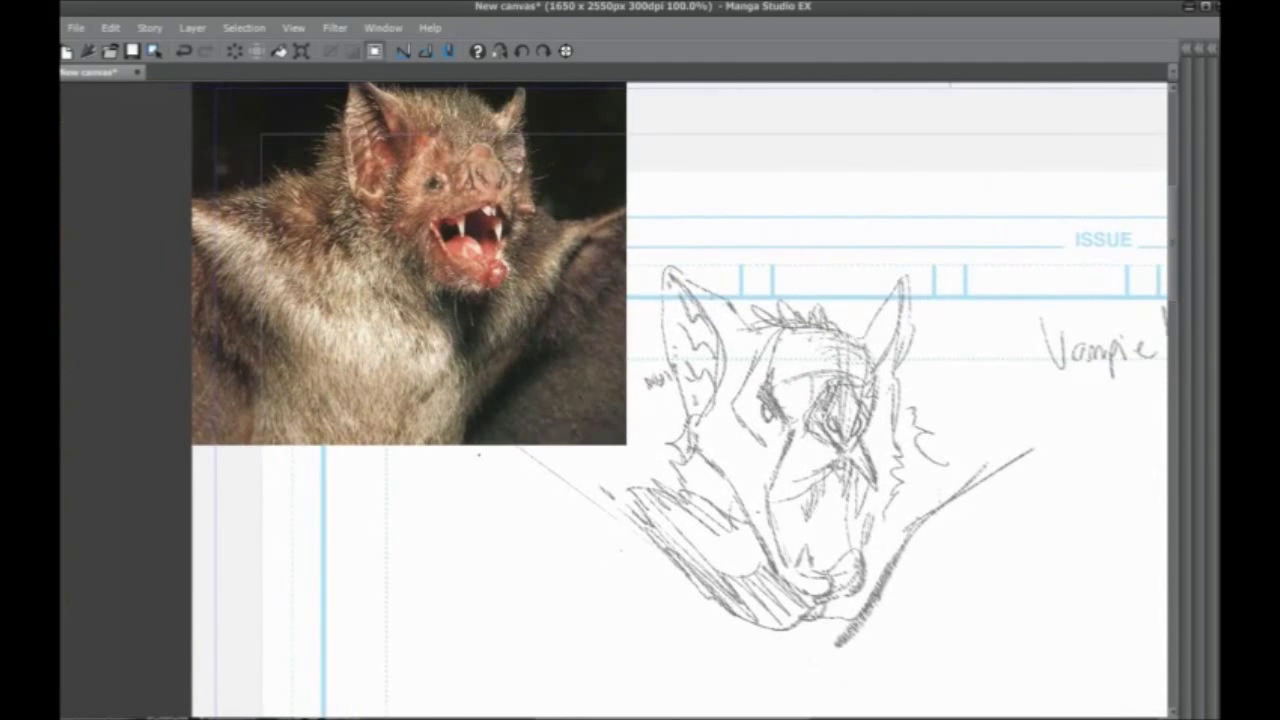
key(Tab)
drag(361, 406, 407, 459)
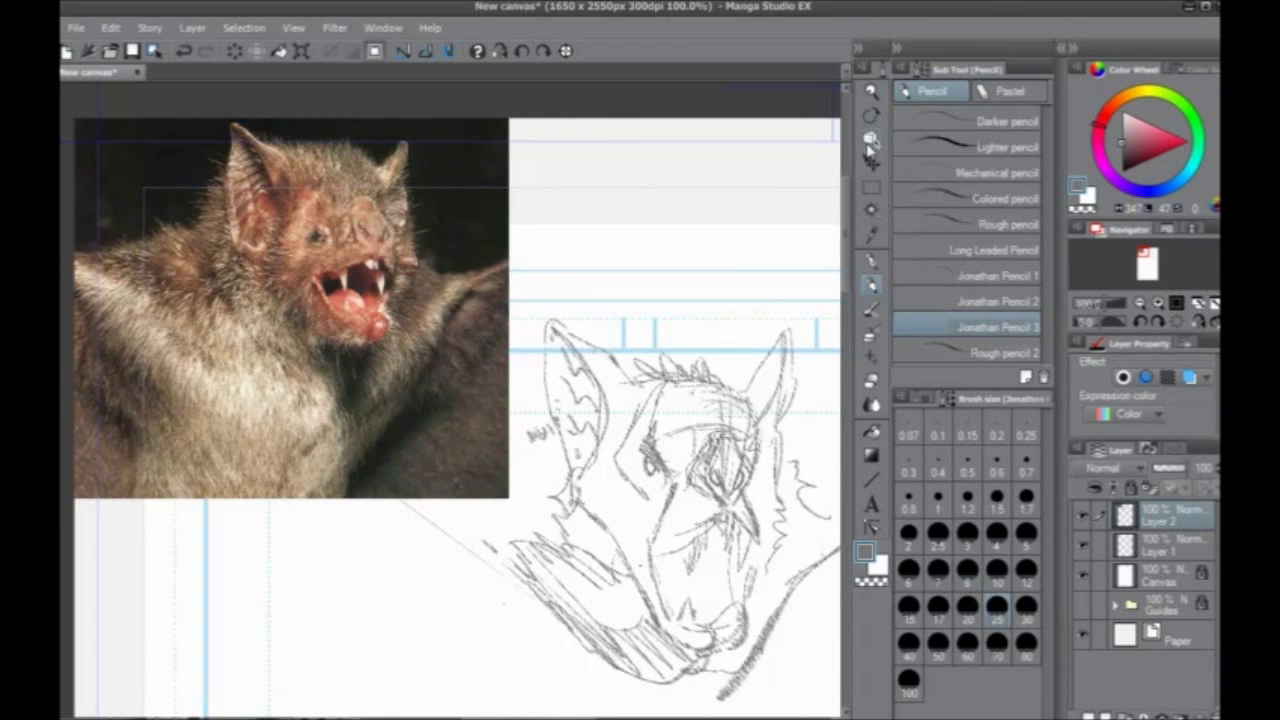
click(871, 190)
drag(390, 341, 479, 385)
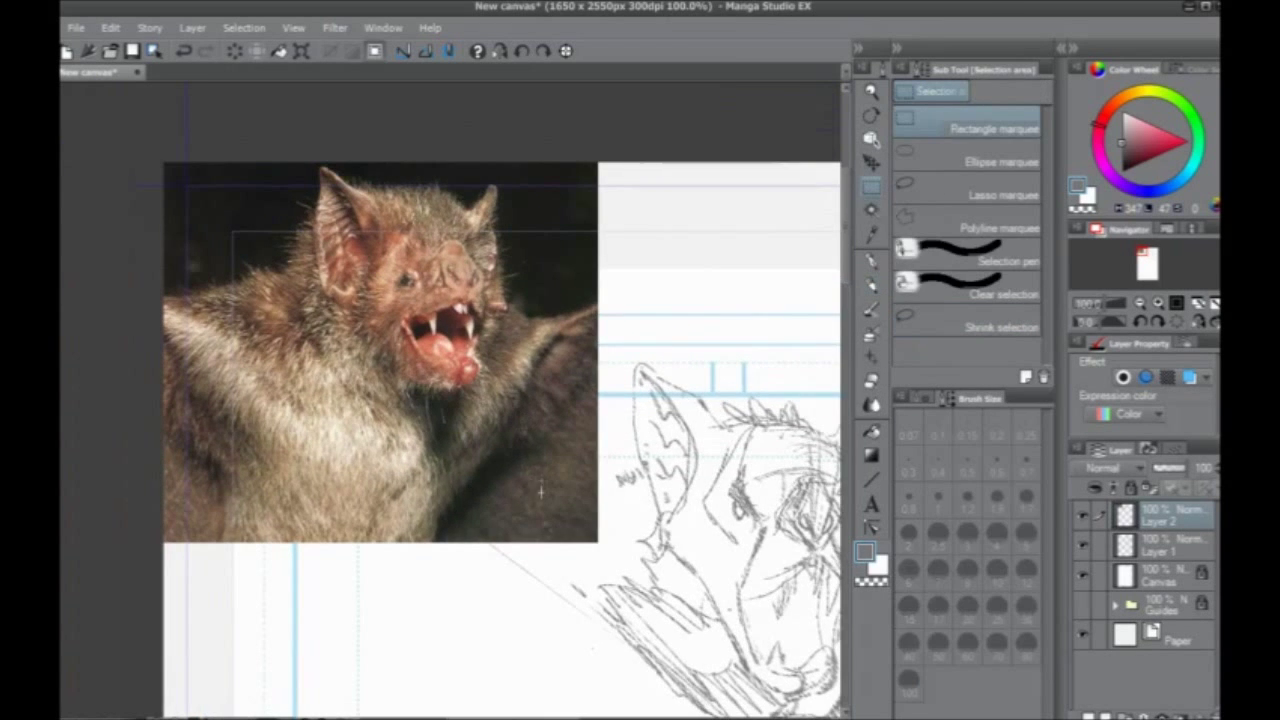
drag(540, 490, 192, 167)
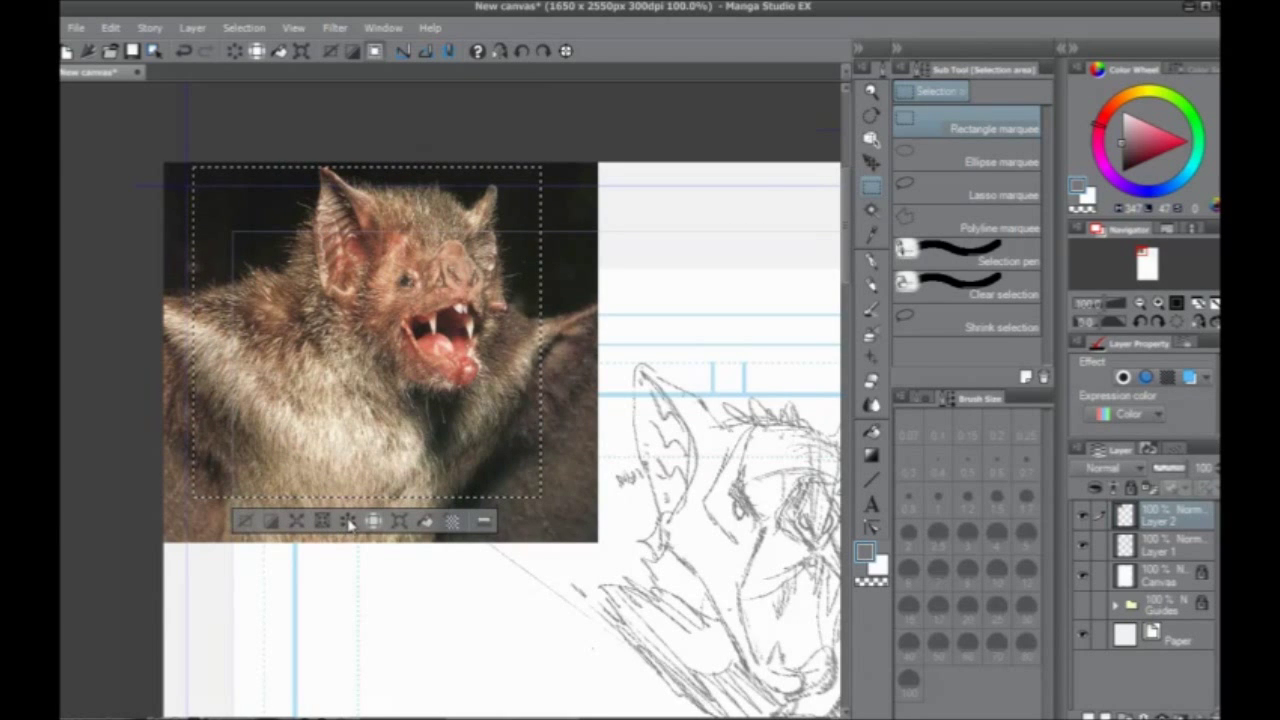
click(114, 31)
click(138, 97)
click(245, 521)
Paste the cut bat photo and move it into the blank area lower on the page
mouse_move(430, 588)
mouse_down()
mouse_move(382, 428)
mouse_move(369, 274)
mouse_move(152, 52)
mouse_up()
click(110, 27)
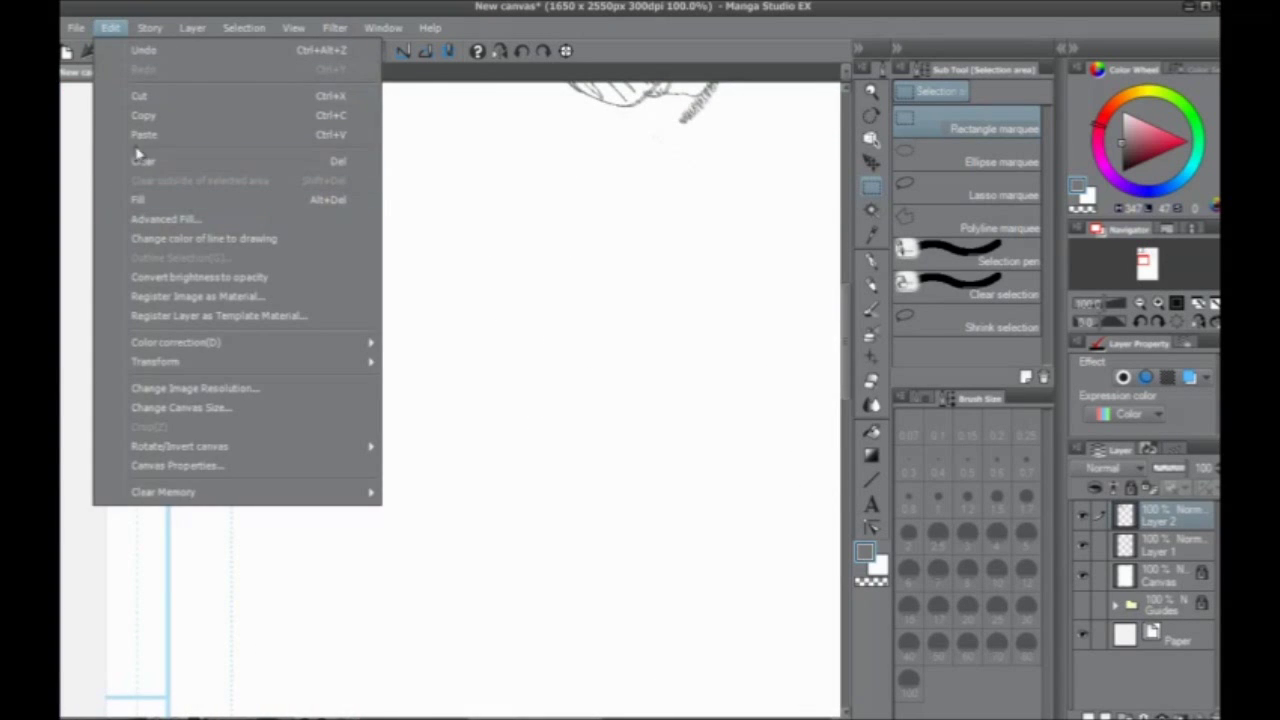
click(142, 134)
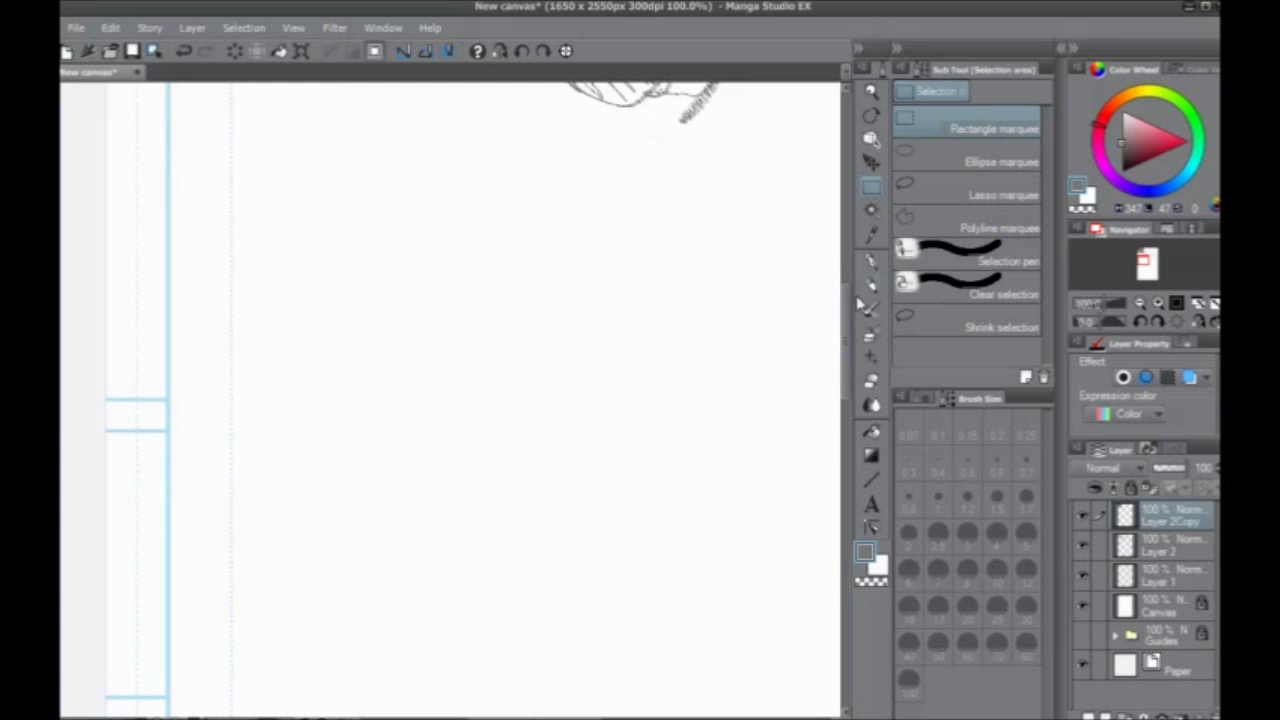
click(872, 163)
mouse_move(350, 150)
mouse_down()
mouse_move(374, 383)
mouse_move(441, 470)
mouse_up()
Add a new layer above the pasted photo and set Jonathan Pencil 3 to a darker gray at size 17
click(871, 284)
drag(677, 465, 529, 428)
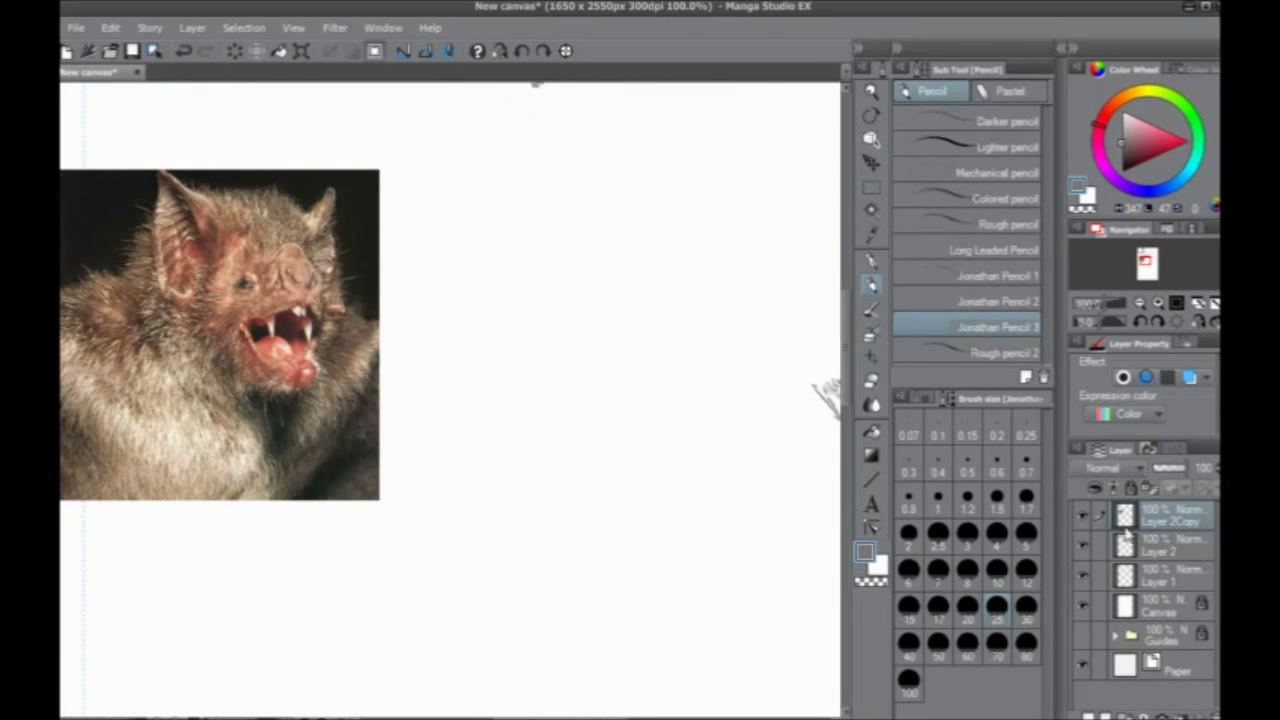
click(1088, 715)
drag(676, 472, 558, 423)
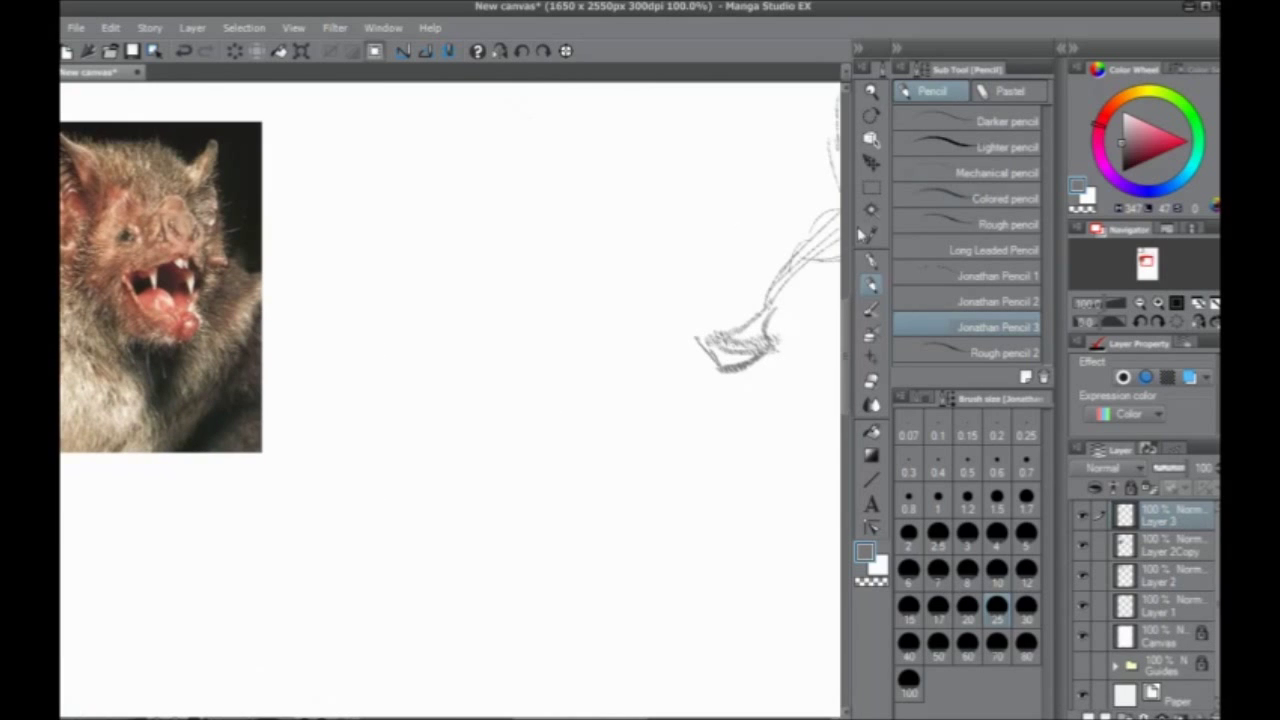
click(1124, 159)
key(bracketleft)
key(bracketleft)
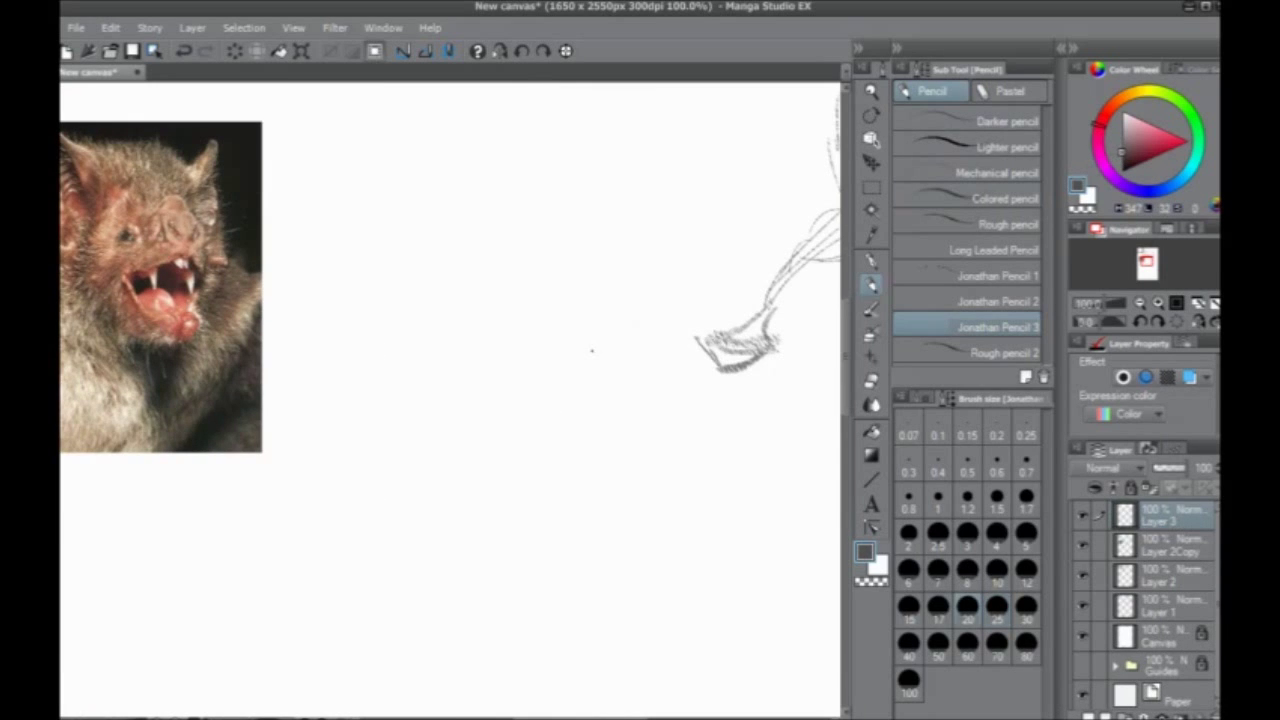
drag(566, 213, 615, 296)
drag(568, 214, 607, 313)
key(ctrl+z)
key(ctrl+z)
key(ctrl+z)
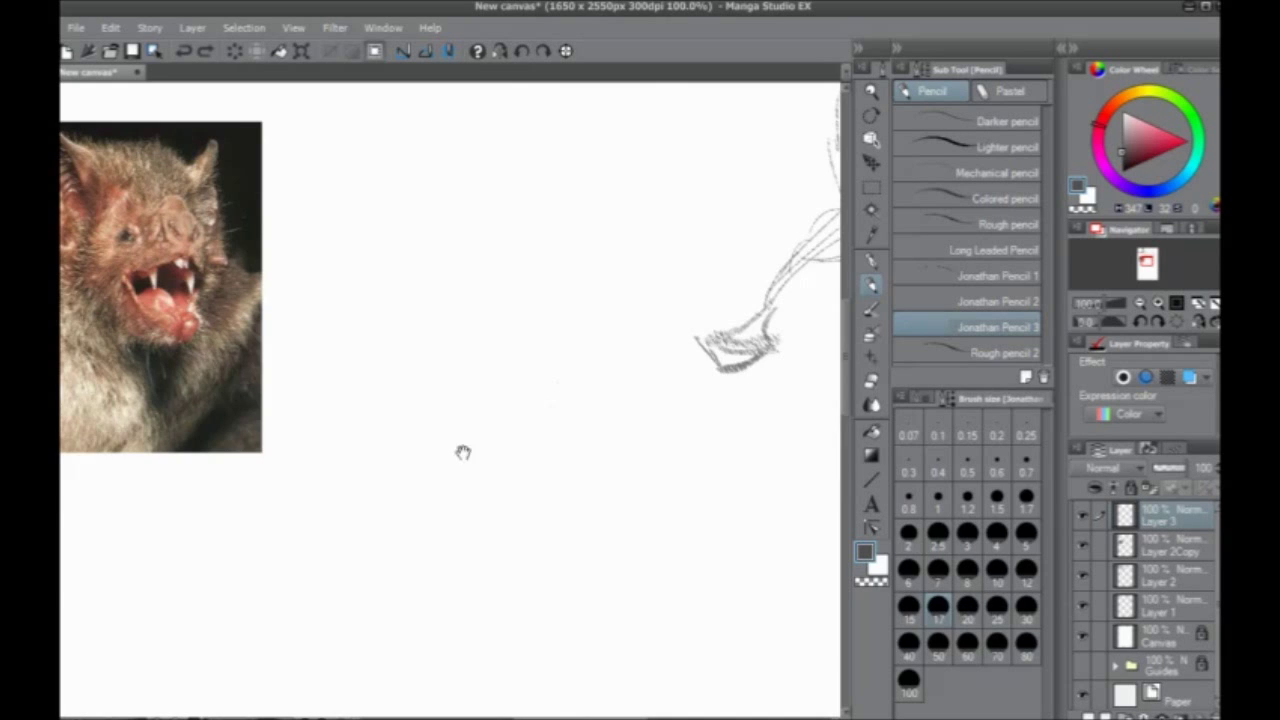
Hide the palettes and sketch a hunched creature's low oval head and broad arched shoulders beside the pasted photo
drag(503, 506, 601, 551)
drag(660, 395, 635, 368)
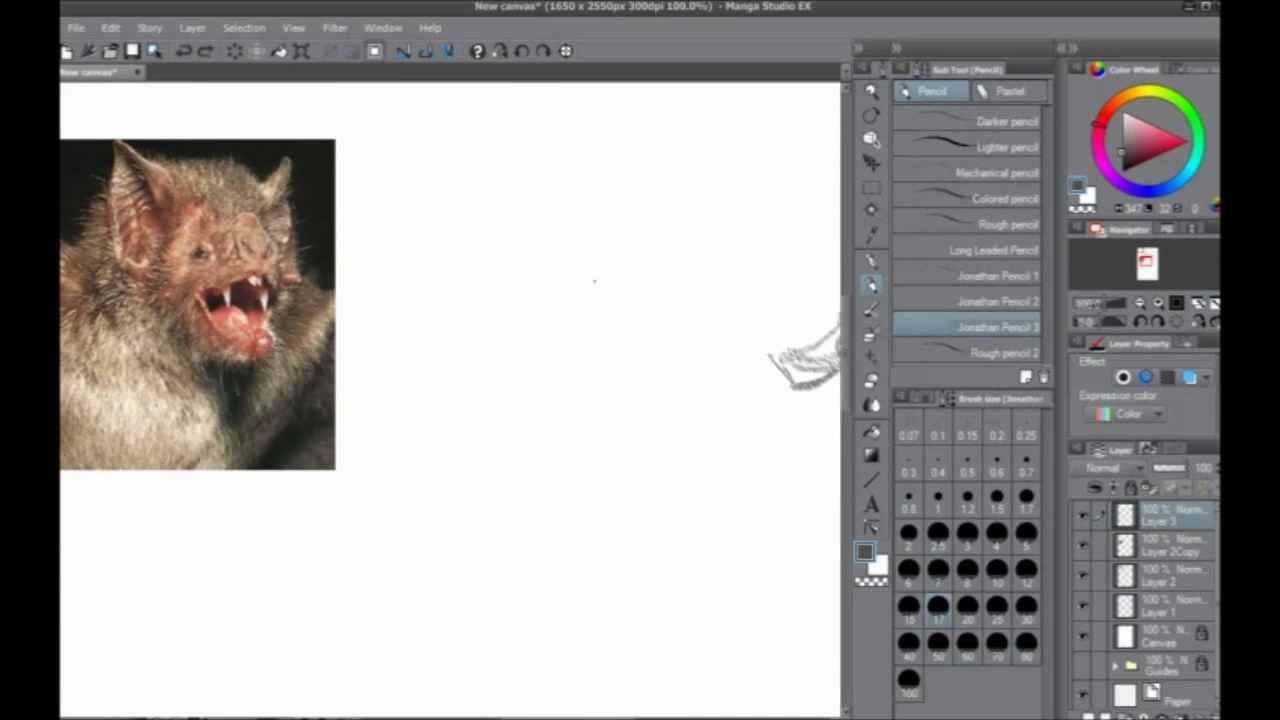
key(Tab)
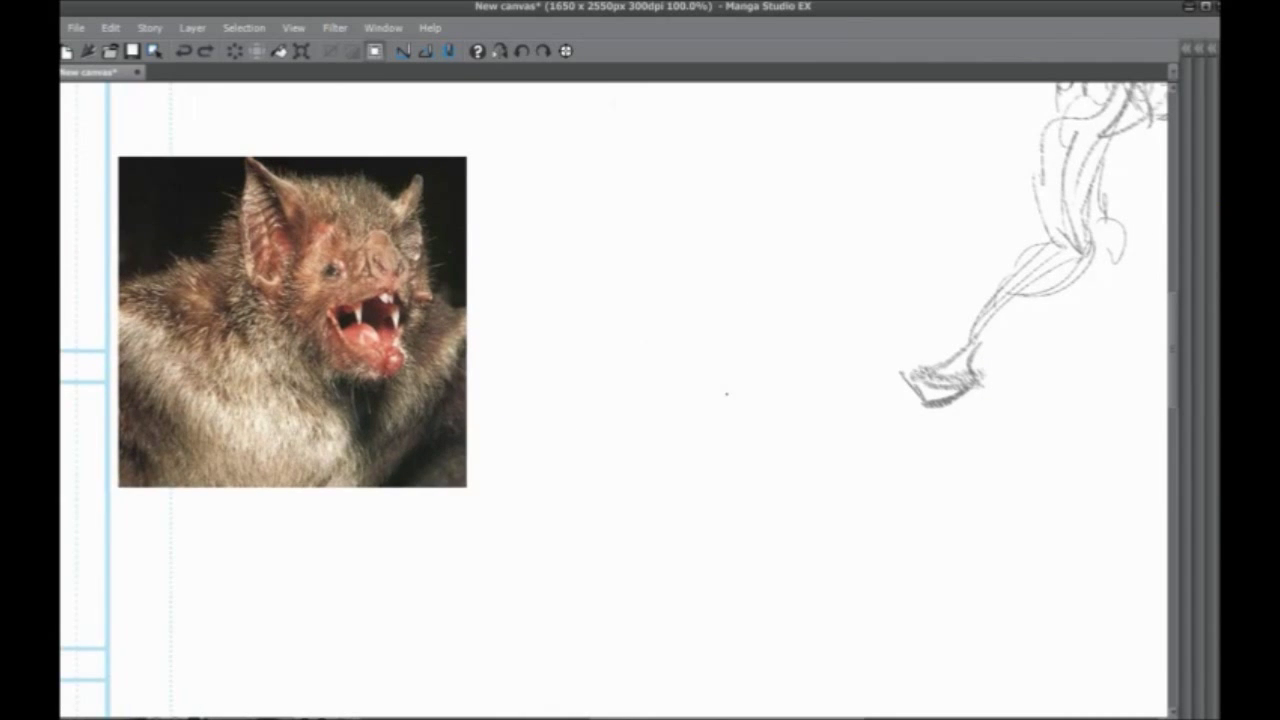
drag(662, 315, 654, 295)
drag(751, 281, 769, 303)
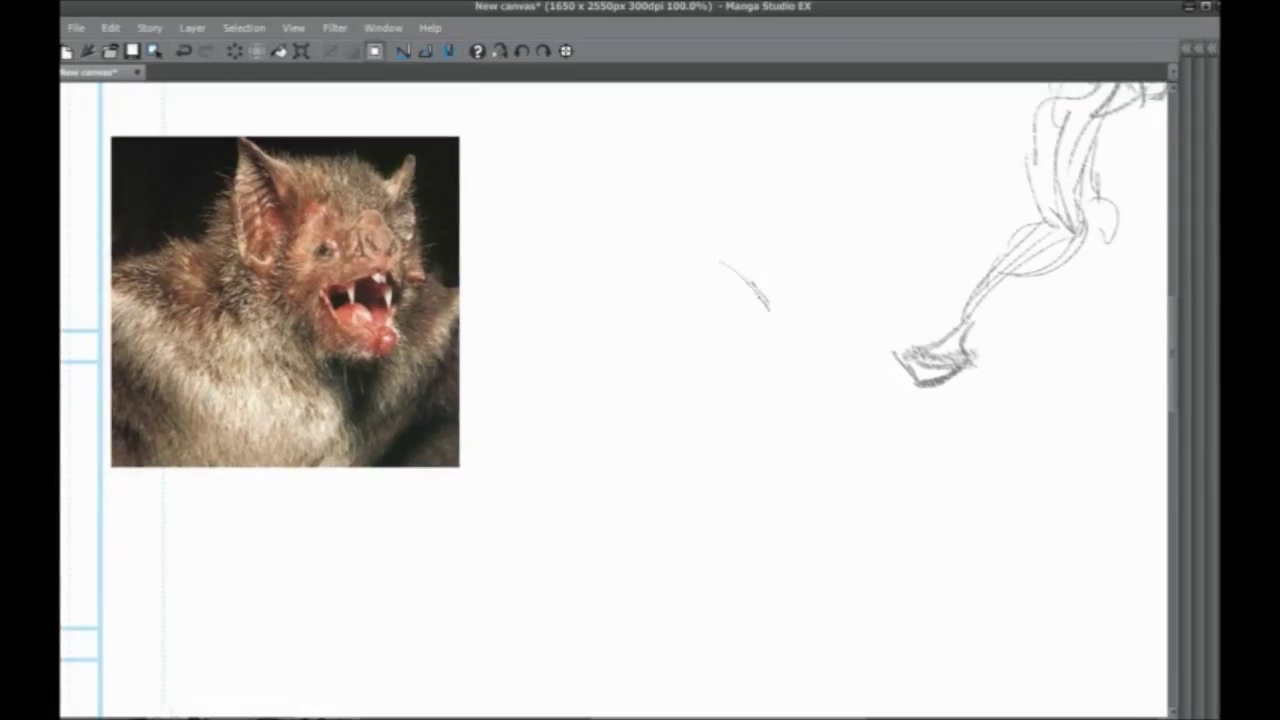
mouse_move(698, 272)
mouse_down()
mouse_move(747, 290)
mouse_move(737, 294)
mouse_up()
mouse_move(700, 255)
mouse_down()
mouse_move(686, 302)
mouse_move(736, 322)
mouse_up()
drag(677, 274, 734, 328)
drag(743, 253, 808, 286)
mouse_move(740, 249)
mouse_down()
mouse_move(813, 287)
mouse_move(770, 259)
mouse_up()
drag(696, 250, 650, 277)
mouse_move(676, 255)
mouse_down()
mouse_move(605, 315)
mouse_move(758, 265)
mouse_move(843, 320)
mouse_up()
Draw the torso sides tapering to a narrow waist, with jagged fur around the hips
drag(830, 318, 792, 377)
drag(834, 316, 724, 423)
drag(609, 342, 738, 445)
drag(691, 433, 657, 391)
mouse_move(683, 399)
mouse_down()
mouse_move(703, 388)
mouse_move(664, 406)
mouse_up()
mouse_move(664, 406)
mouse_down()
mouse_move(699, 411)
mouse_move(678, 414)
mouse_up()
mouse_move(659, 439)
mouse_down()
mouse_move(660, 419)
mouse_move(688, 412)
mouse_up()
mouse_move(670, 402)
mouse_down()
mouse_move(645, 378)
mouse_move(622, 387)
mouse_up()
Sketch the creature's two curved thighs down to the knees
drag(624, 408, 645, 471)
mouse_move(646, 399)
mouse_down()
mouse_move(664, 491)
mouse_move(654, 514)
mouse_up()
drag(654, 514, 673, 527)
mouse_move(714, 392)
mouse_down()
mouse_move(762, 514)
mouse_move(750, 524)
mouse_up()
Draw both bowed lower legs with shaded, wedge-shaped feet
scroll(737, 540, down, 2)
drag(768, 462, 786, 576)
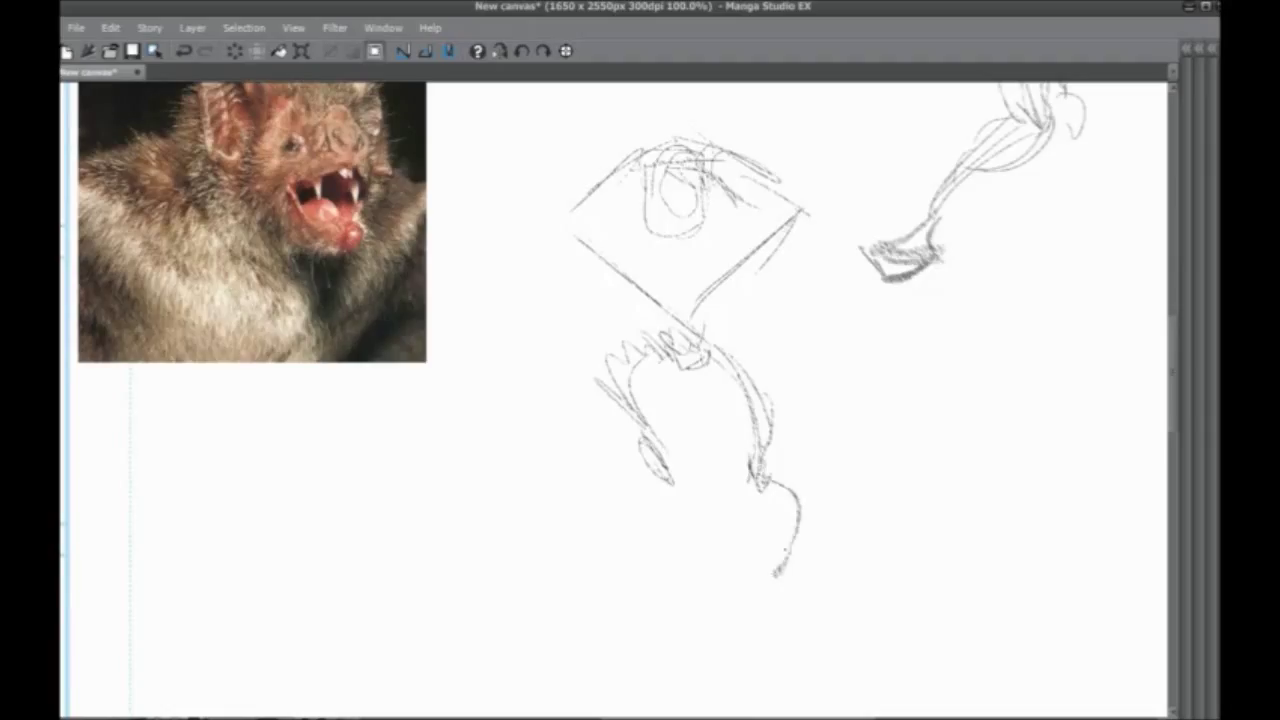
mouse_move(782, 498)
mouse_down()
mouse_move(778, 588)
mouse_move(792, 622)
mouse_move(778, 628)
mouse_up()
drag(776, 530, 780, 586)
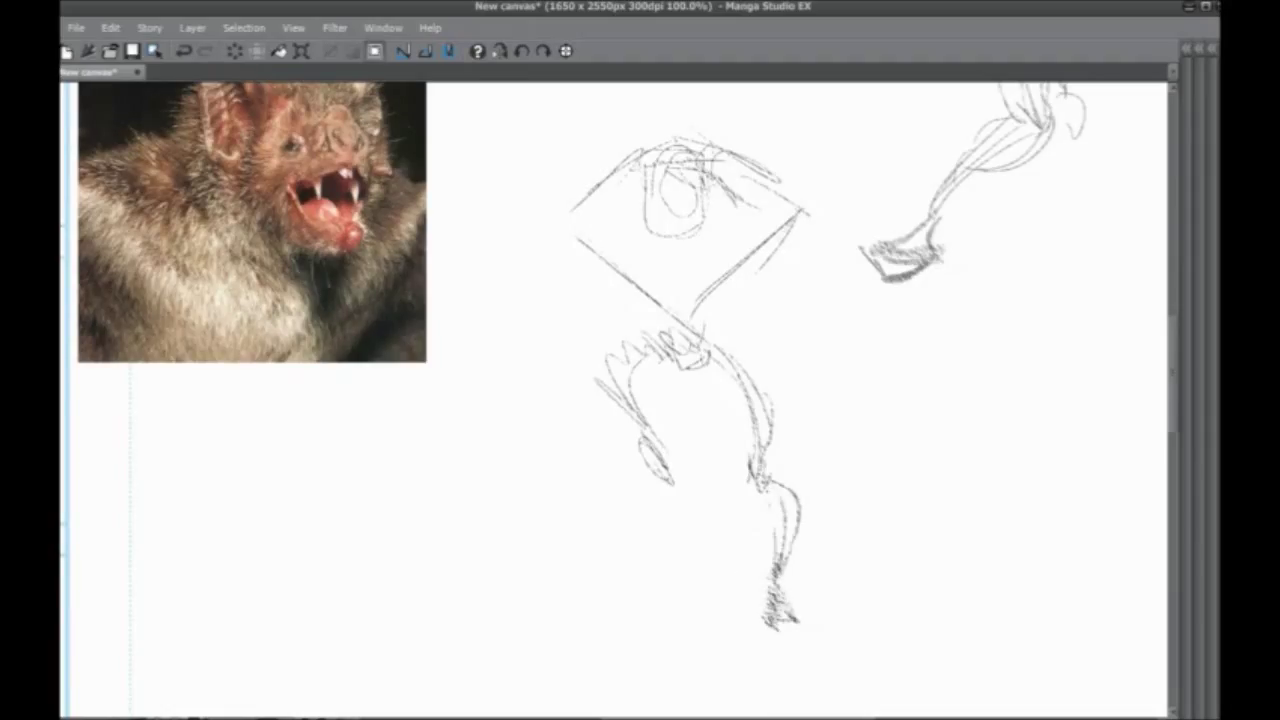
drag(730, 400, 758, 462)
mouse_move(672, 470)
mouse_down()
mouse_move(612, 520)
mouse_move(650, 636)
mouse_move(676, 652)
mouse_up()
drag(622, 614, 686, 677)
drag(628, 576, 602, 664)
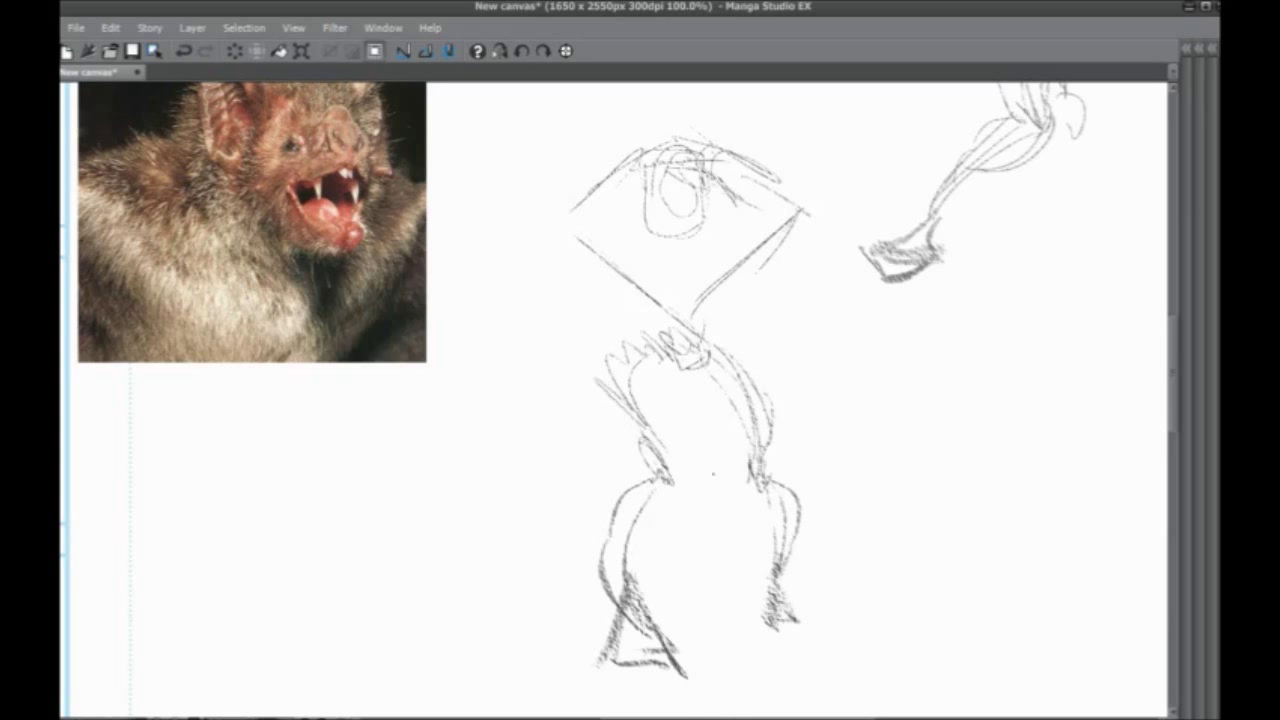
drag(615, 339, 611, 365)
mouse_move(712, 358)
mouse_down()
mouse_move(630, 395)
mouse_move(597, 500)
mouse_up()
mouse_move(625, 378)
mouse_down()
mouse_move(590, 553)
mouse_move(636, 410)
mouse_up()
mouse_move(714, 356)
mouse_down()
mouse_move(778, 492)
mouse_move(718, 364)
mouse_up()
key(ctrl+z)
key(ctrl+z)
key(ctrl+z)
key(ctrl+z)
Add a vertical centre line to the chest and strengthen the torso's right edge, undoing the stray shoulder strokes
drag(591, 311, 595, 287)
drag(653, 424, 666, 469)
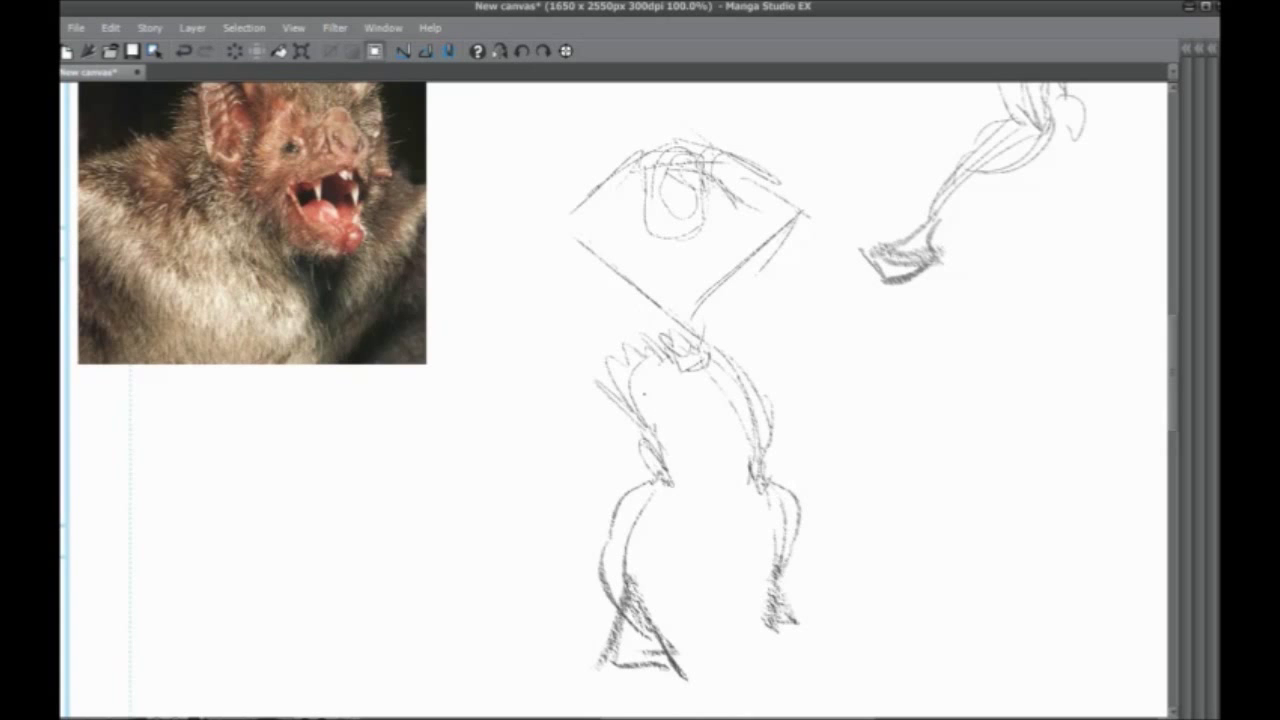
drag(597, 327, 582, 387)
drag(665, 297, 670, 372)
drag(588, 496, 558, 439)
drag(663, 166, 761, 218)
drag(756, 222, 667, 317)
drag(775, 219, 663, 299)
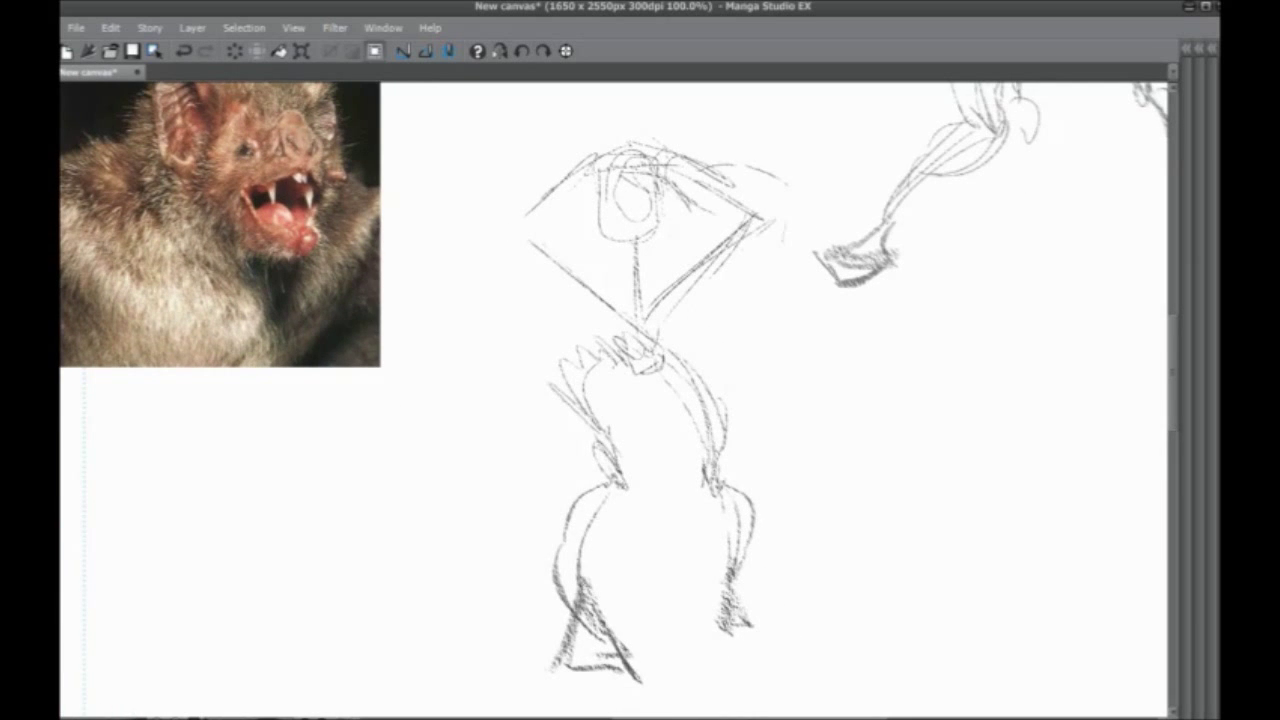
key(ctrl+z)
key(ctrl+z)
Draw the angular shoulder block on the right side of the torso and extend the shoulder line to it
drag(570, 261, 594, 311)
drag(744, 233, 782, 260)
mouse_move(809, 286)
mouse_down()
mouse_move(807, 341)
mouse_move(816, 332)
mouse_up()
drag(822, 345, 742, 320)
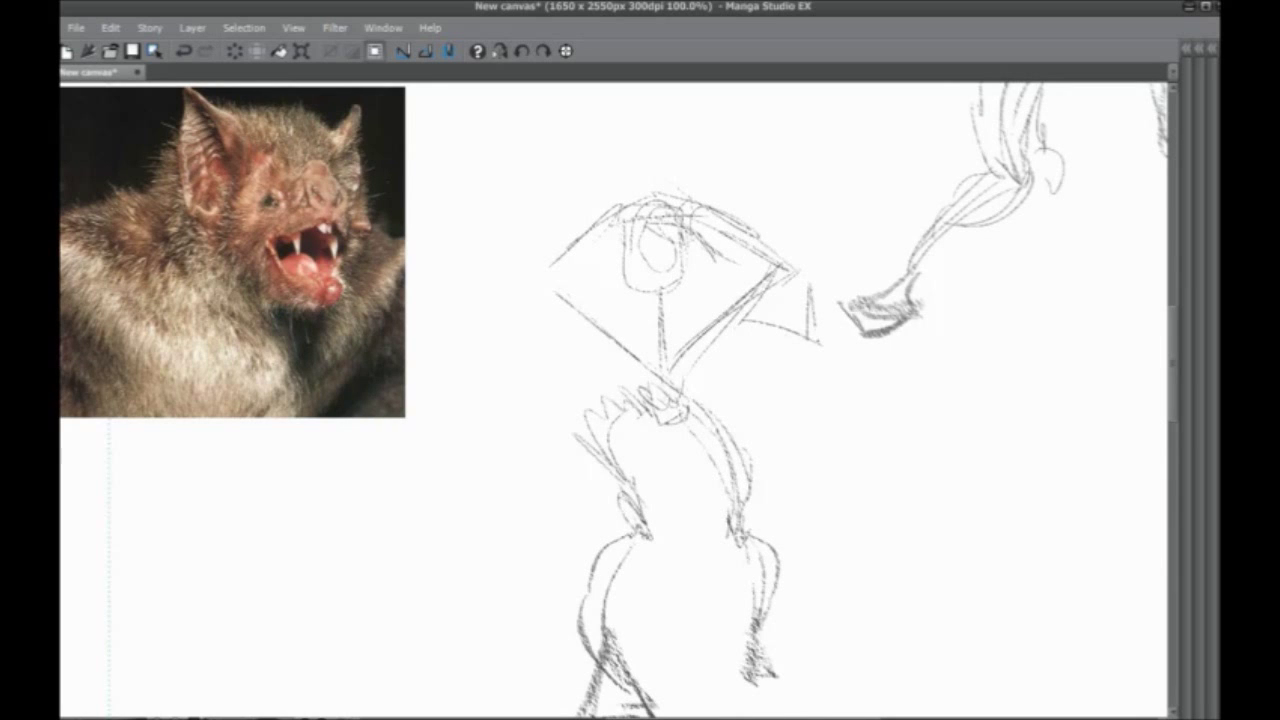
drag(806, 290, 816, 344)
drag(720, 222, 808, 270)
Draw a matching angular shoulder block on the left side of the torso
drag(590, 312, 524, 346)
drag(518, 302, 526, 350)
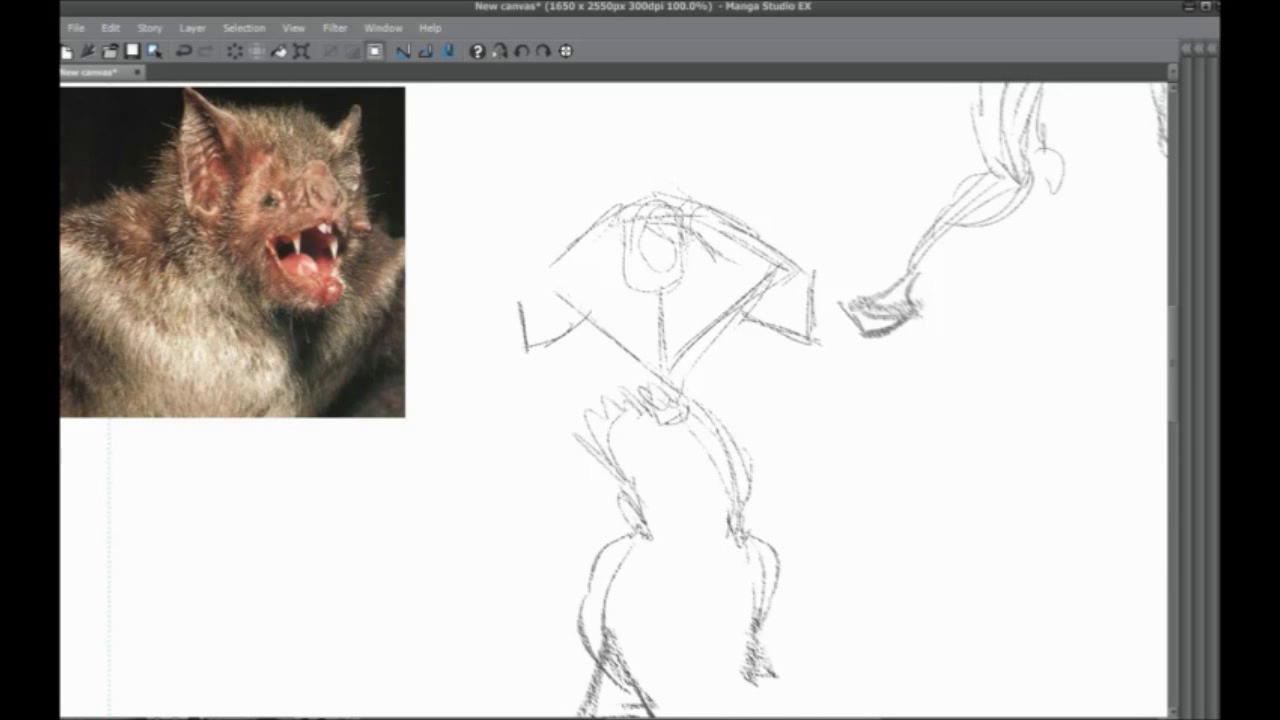
mouse_move(557, 239)
mouse_down()
mouse_move(507, 315)
mouse_move(526, 361)
mouse_up()
drag(527, 354, 589, 311)
Sketch the long left-hand arm from the shoulder block through a bony elbow to a tapering forearm
drag(505, 443, 523, 463)
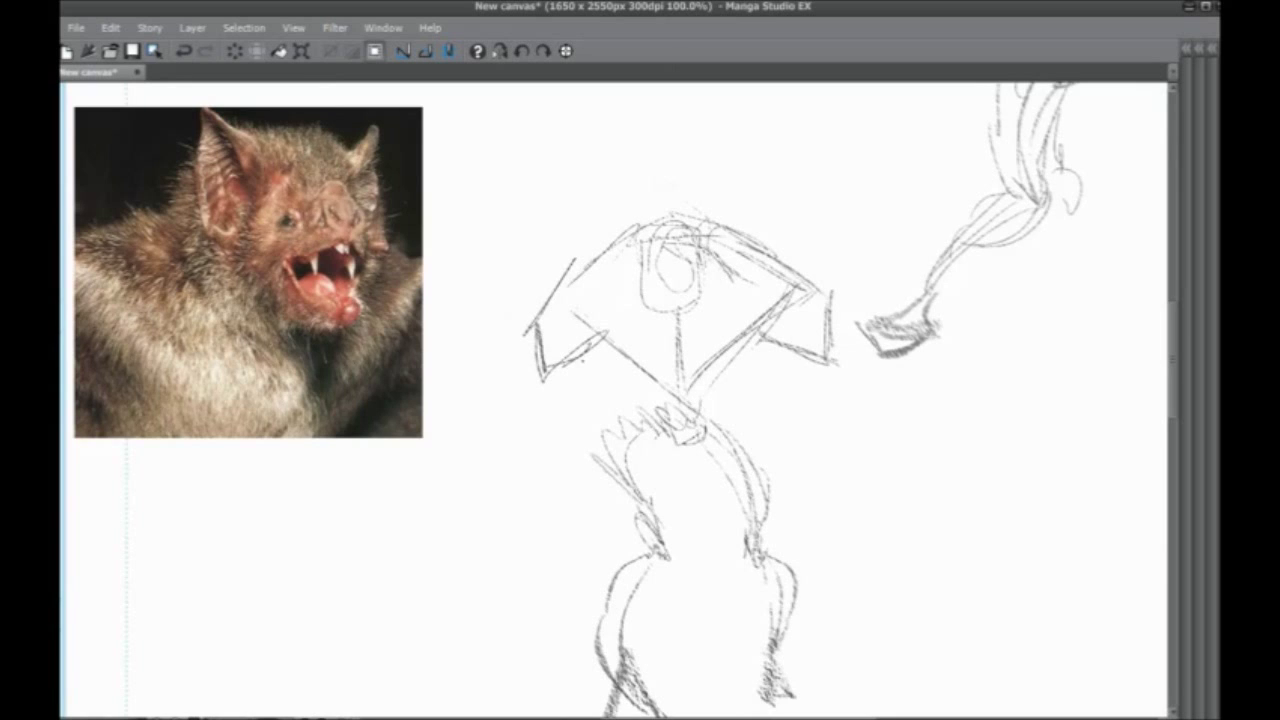
drag(587, 351, 516, 472)
mouse_move(551, 373)
mouse_down()
mouse_move(506, 463)
mouse_move(510, 433)
mouse_up()
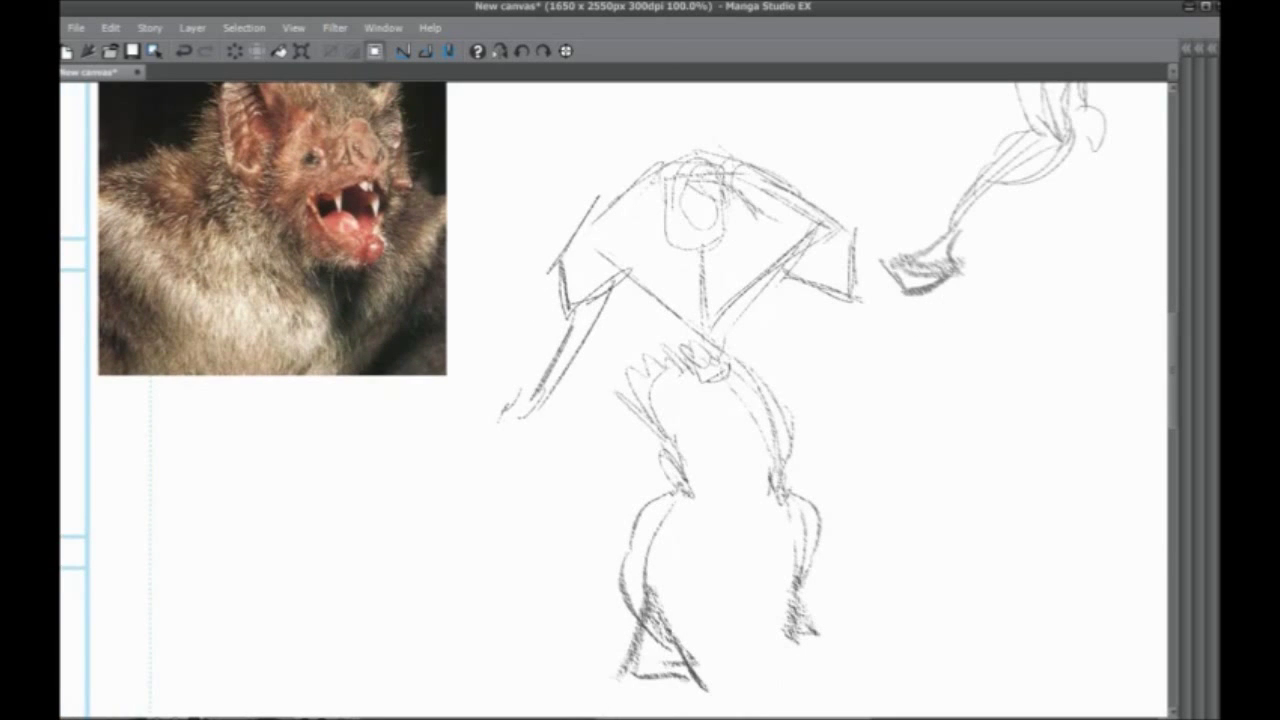
drag(530, 384, 518, 418)
mouse_move(522, 386)
mouse_down()
mouse_move(497, 414)
mouse_move(511, 559)
mouse_up()
drag(540, 404, 507, 552)
mouse_move(507, 524)
mouse_down()
mouse_move(522, 568)
mouse_move(465, 534)
mouse_up()
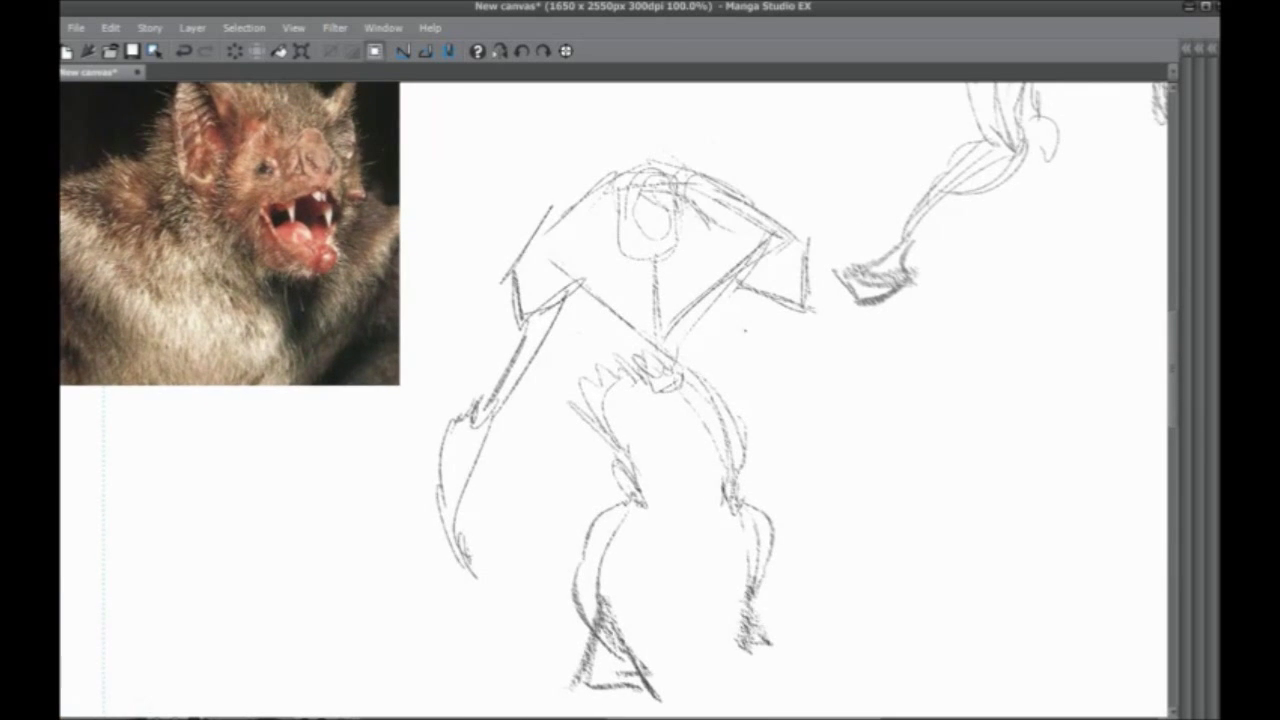
Sketch the right-hand arm with a bent elbow and curved forearm, and build up its muscle contours
mouse_move(808, 298)
mouse_down()
mouse_move(832, 370)
mouse_move(828, 505)
mouse_up()
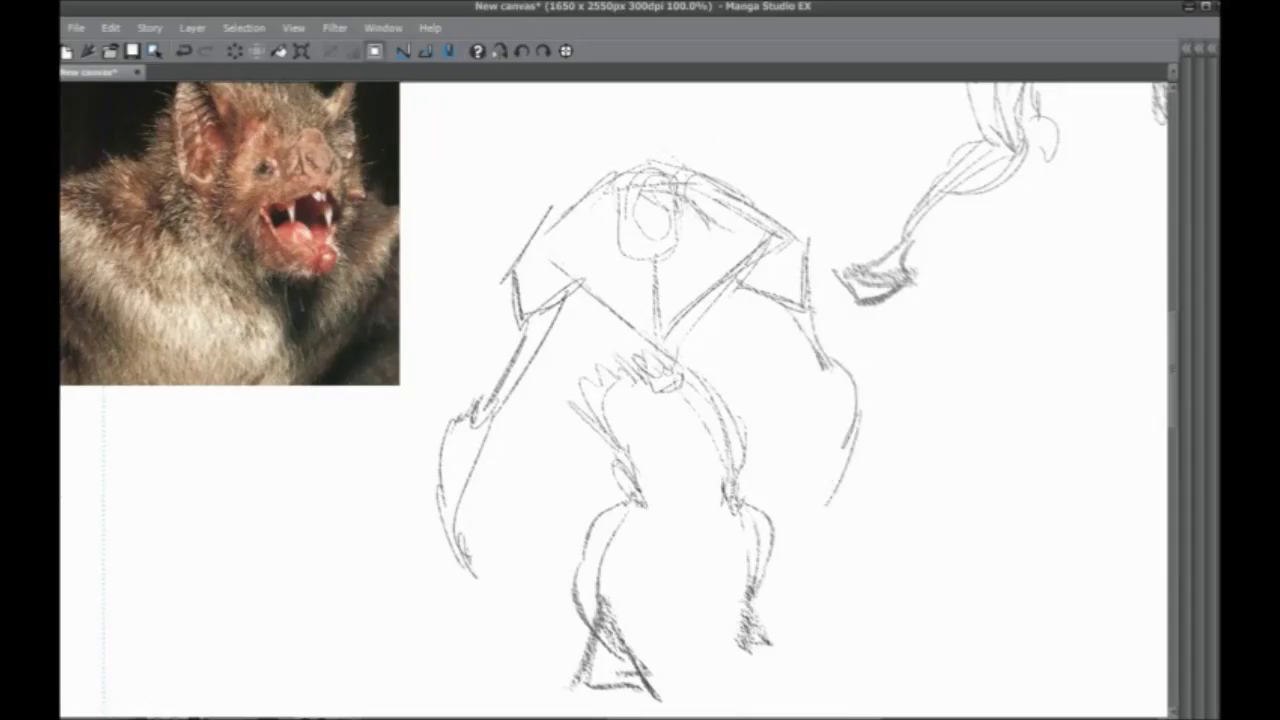
mouse_move(824, 362)
mouse_down()
mouse_move(852, 400)
mouse_move(811, 501)
mouse_up()
drag(828, 372, 810, 500)
drag(812, 344, 826, 362)
mouse_move(826, 362)
mouse_down()
mouse_move(838, 350)
mouse_move(820, 384)
mouse_up()
drag(818, 330, 808, 370)
drag(792, 306, 814, 350)
mouse_move(810, 372)
mouse_down()
mouse_move(856, 396)
mouse_move(828, 416)
mouse_up()
mouse_move(840, 384)
mouse_down()
mouse_move(820, 436)
mouse_move(828, 483)
mouse_up()
drag(842, 424, 818, 496)
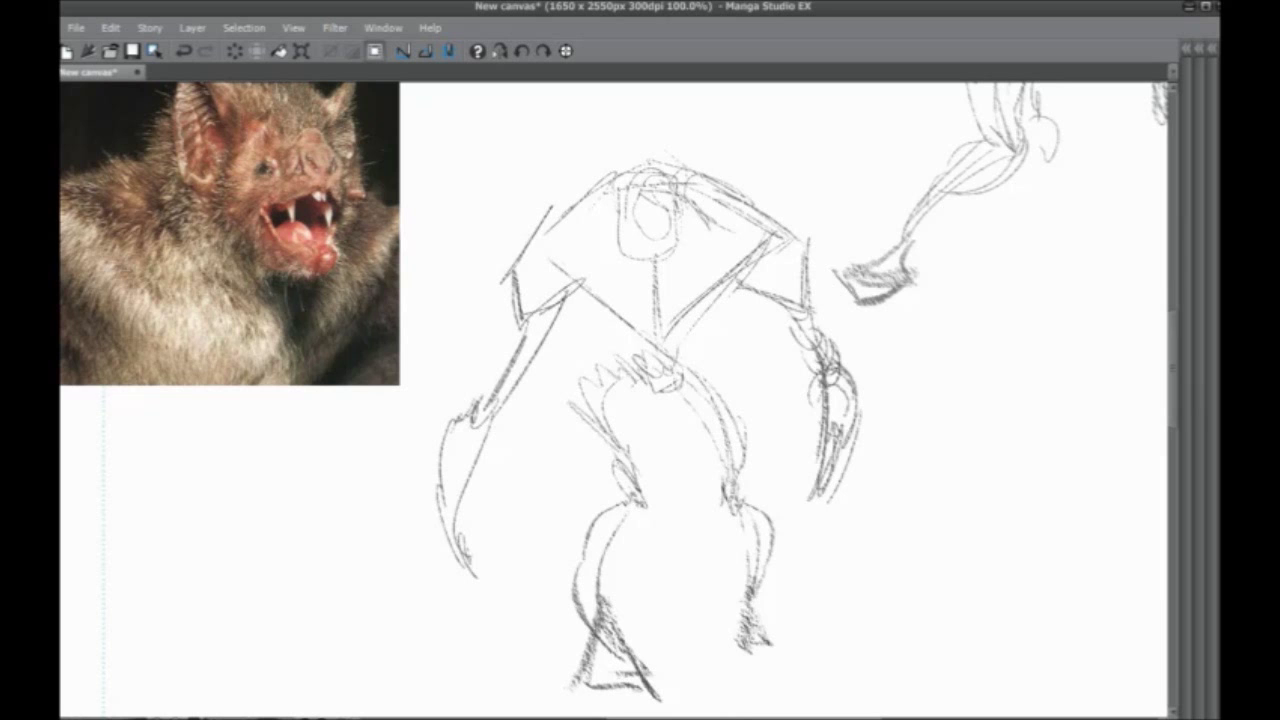
Draw chest lines running inward from both shoulders to the centre of the creature's torso
drag(505, 173, 484, 240)
mouse_move(450, 478)
mouse_down()
mouse_move(503, 343)
mouse_move(495, 453)
mouse_up()
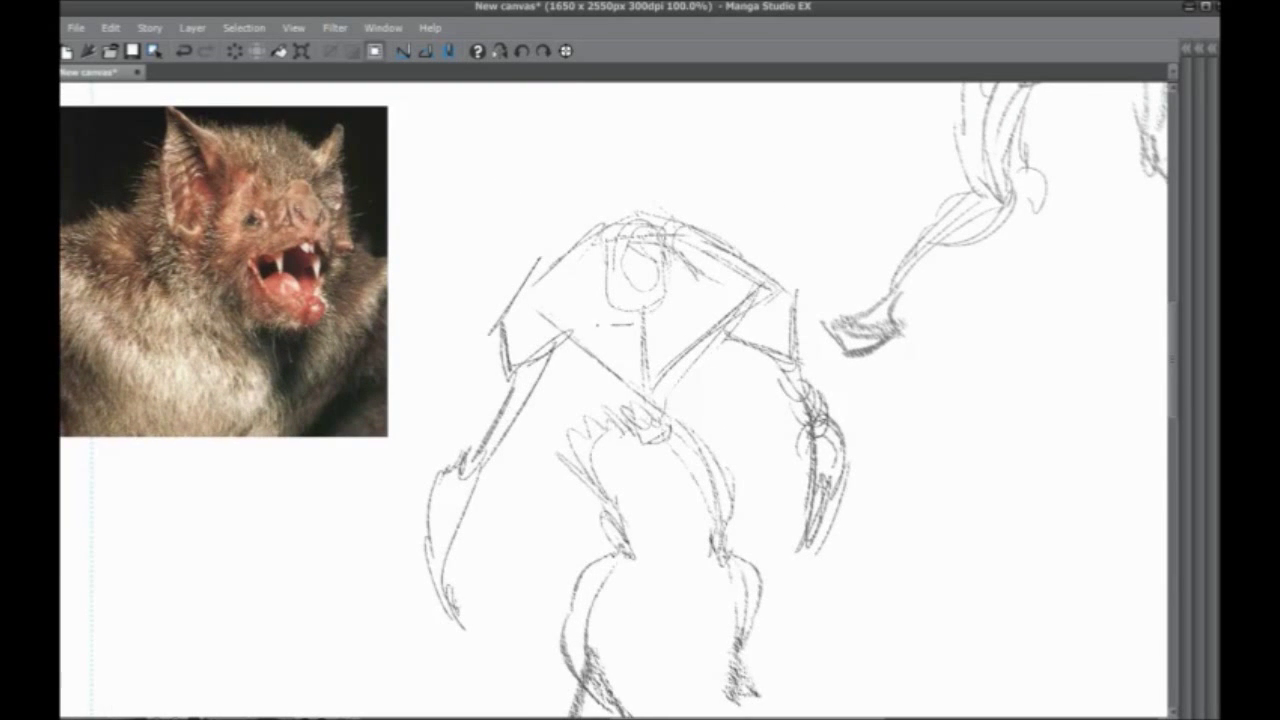
mouse_move(636, 306)
mouse_down()
mouse_move(530, 332)
mouse_move(606, 340)
mouse_move(766, 288)
mouse_move(638, 318)
mouse_up()
drag(796, 548, 760, 326)
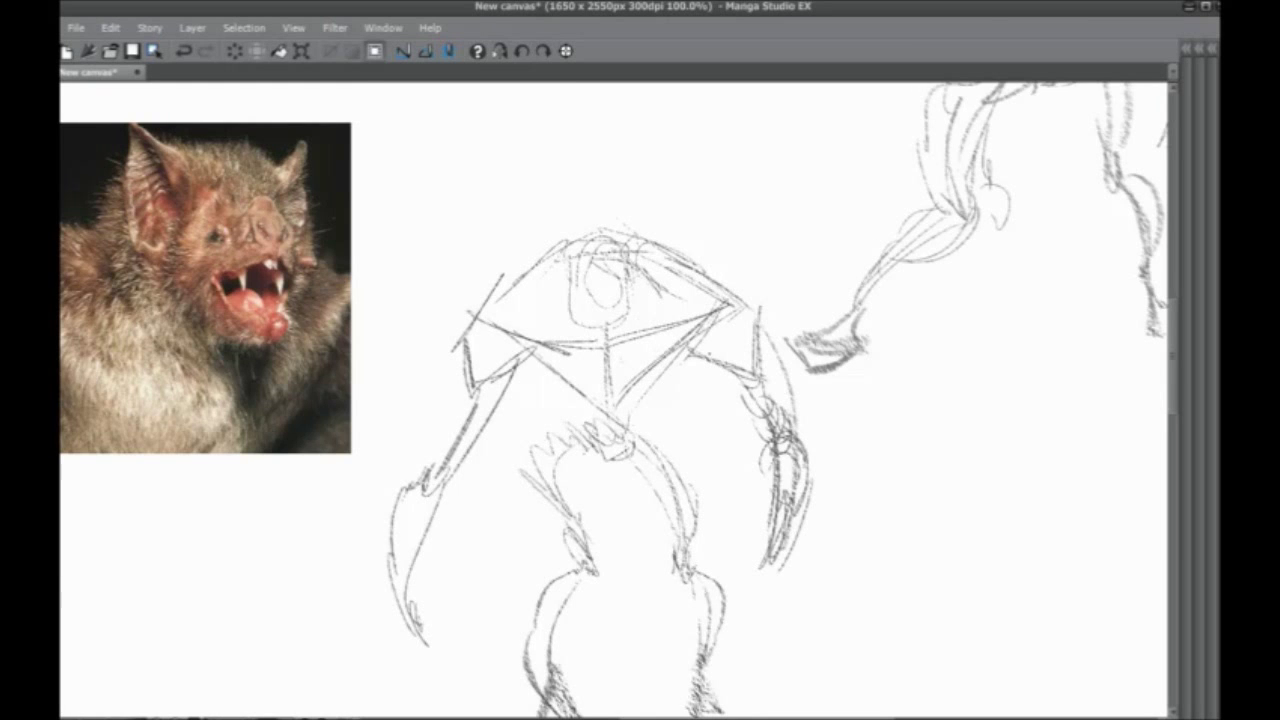
drag(578, 438, 578, 400)
Add short diagonal fur strokes across the creature's right-hand and left-hand shoulders
mouse_move(624, 312)
mouse_down()
mouse_move(670, 268)
mouse_move(638, 284)
mouse_up()
drag(634, 286, 683, 198)
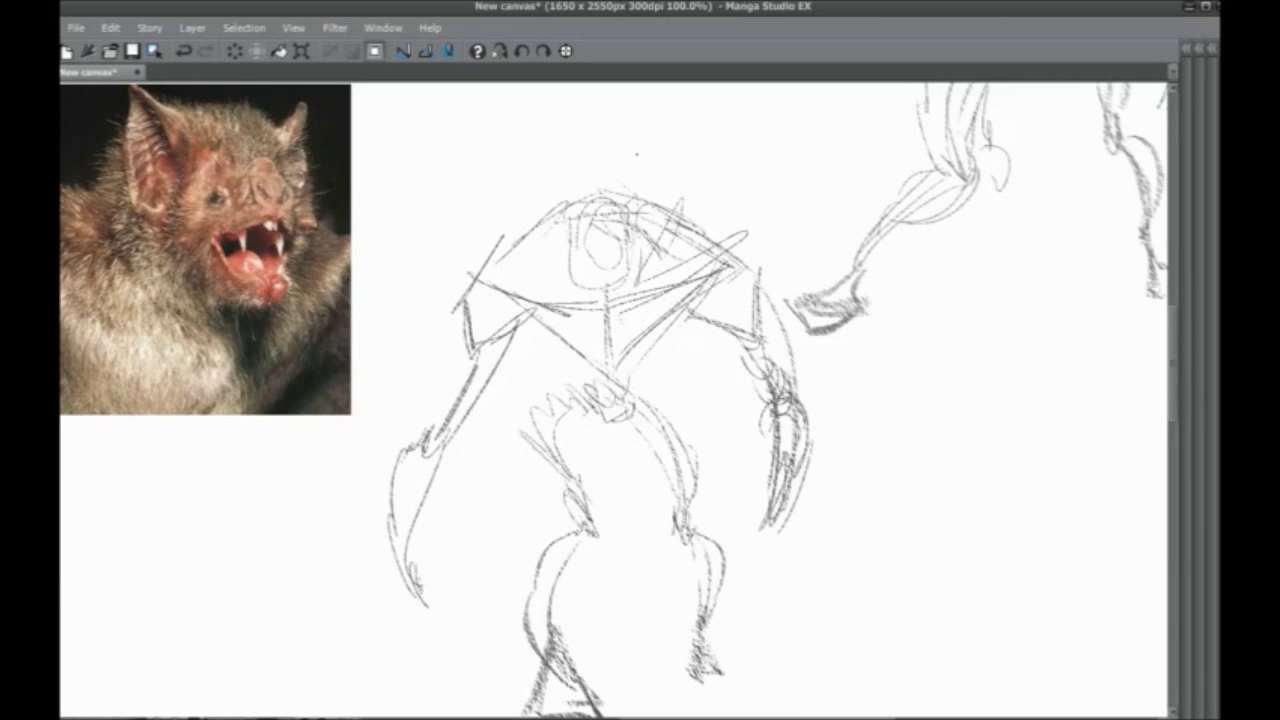
mouse_move(575, 290)
mouse_down()
mouse_move(517, 234)
mouse_move(548, 290)
mouse_up()
drag(479, 248, 530, 289)
drag(611, 211, 627, 203)
drag(661, 343, 631, 297)
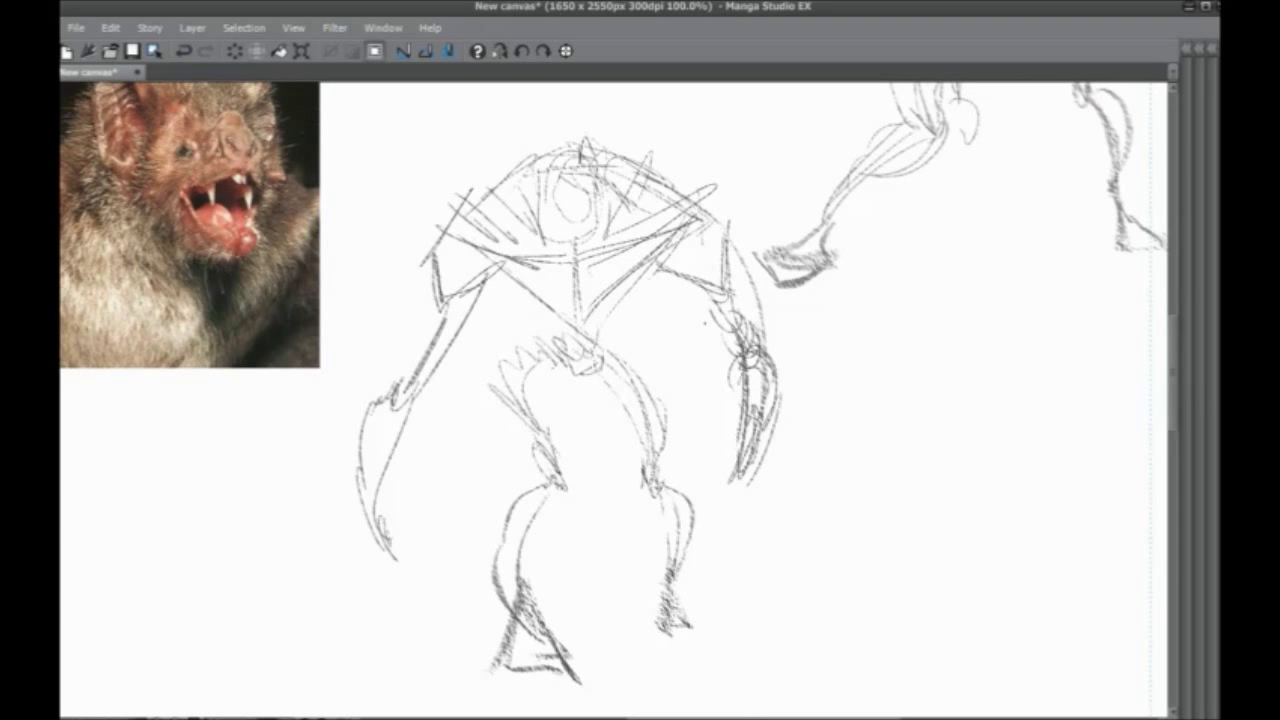
Sketch the jagged wing membrane hanging from both shoulders, with pointed folds behind the legs
drag(697, 221, 699, 467)
mouse_move(699, 467)
mouse_down()
mouse_move(659, 347)
mouse_move(650, 386)
mouse_up()
drag(624, 418, 600, 484)
drag(599, 466, 556, 388)
drag(511, 379, 482, 456)
mouse_move(480, 432)
mouse_down()
mouse_move(473, 294)
mouse_move(480, 351)
mouse_up()
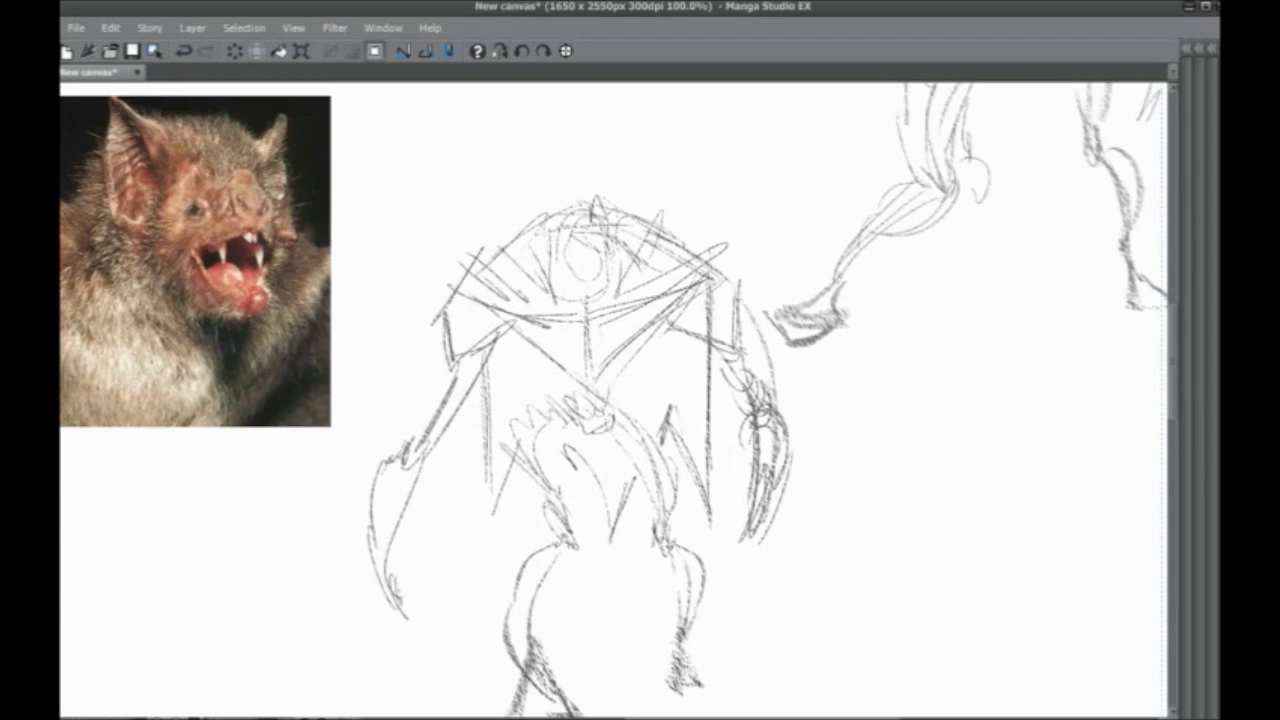
Reinforce the left-hand shoulder strokes and the edge of the wing membrane hanging beneath that arm
drag(461, 280, 518, 316)
drag(449, 276, 503, 317)
mouse_move(479, 371)
mouse_down()
mouse_move(480, 503)
mouse_move(506, 436)
mouse_up()
drag(511, 349, 496, 463)
drag(499, 459, 545, 472)
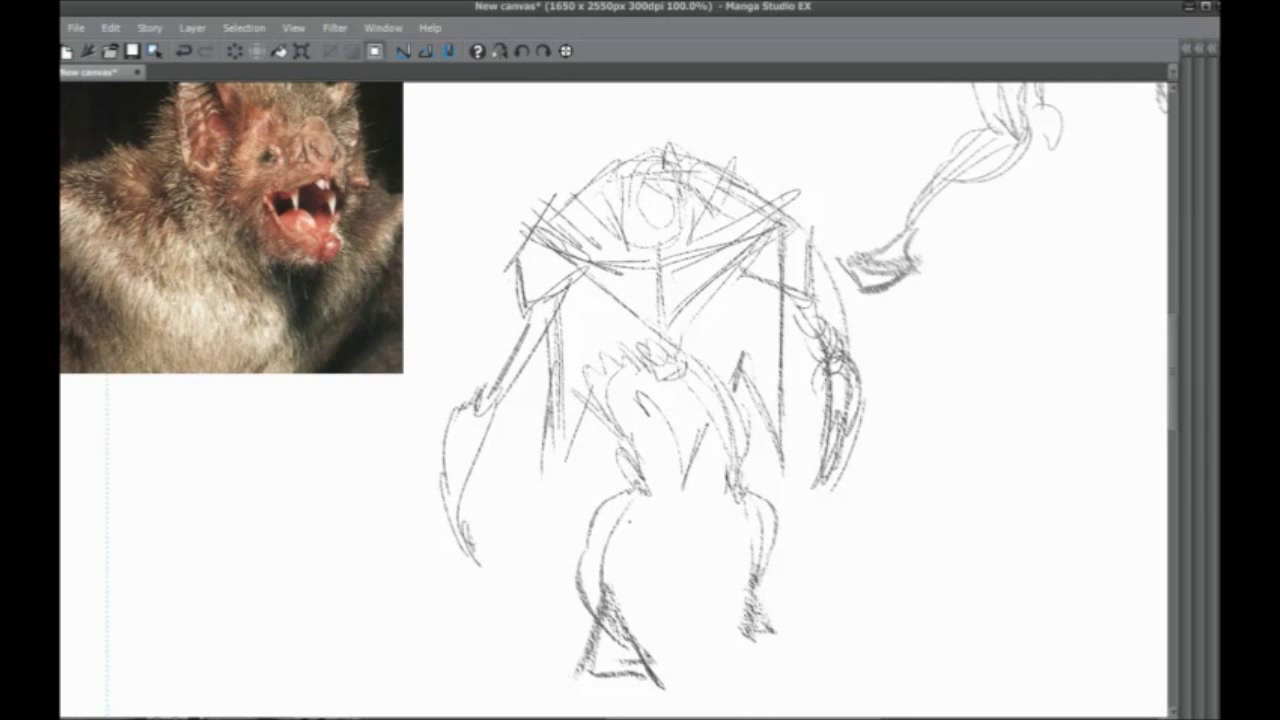
mouse_move(600, 455)
mouse_down()
mouse_move(613, 425)
mouse_move(622, 453)
mouse_up()
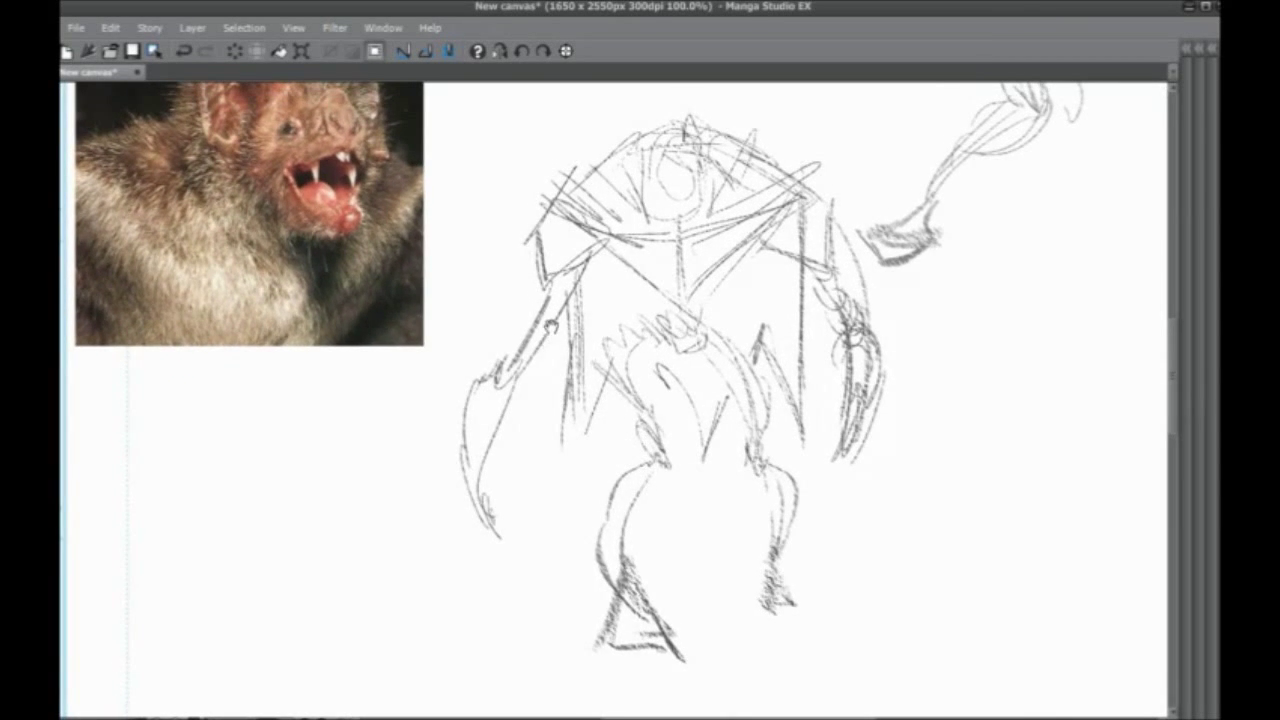
Draw vertical construction lines down the centre of the creature's head and upper chest
drag(551, 327, 554, 322)
drag(537, 366, 484, 414)
mouse_move(620, 192)
mouse_down()
mouse_move(618, 300)
mouse_move(631, 308)
mouse_up()
mouse_move(651, 229)
mouse_down()
mouse_move(624, 254)
mouse_move(652, 240)
mouse_up()
drag(634, 193, 636, 282)
drag(648, 235, 648, 279)
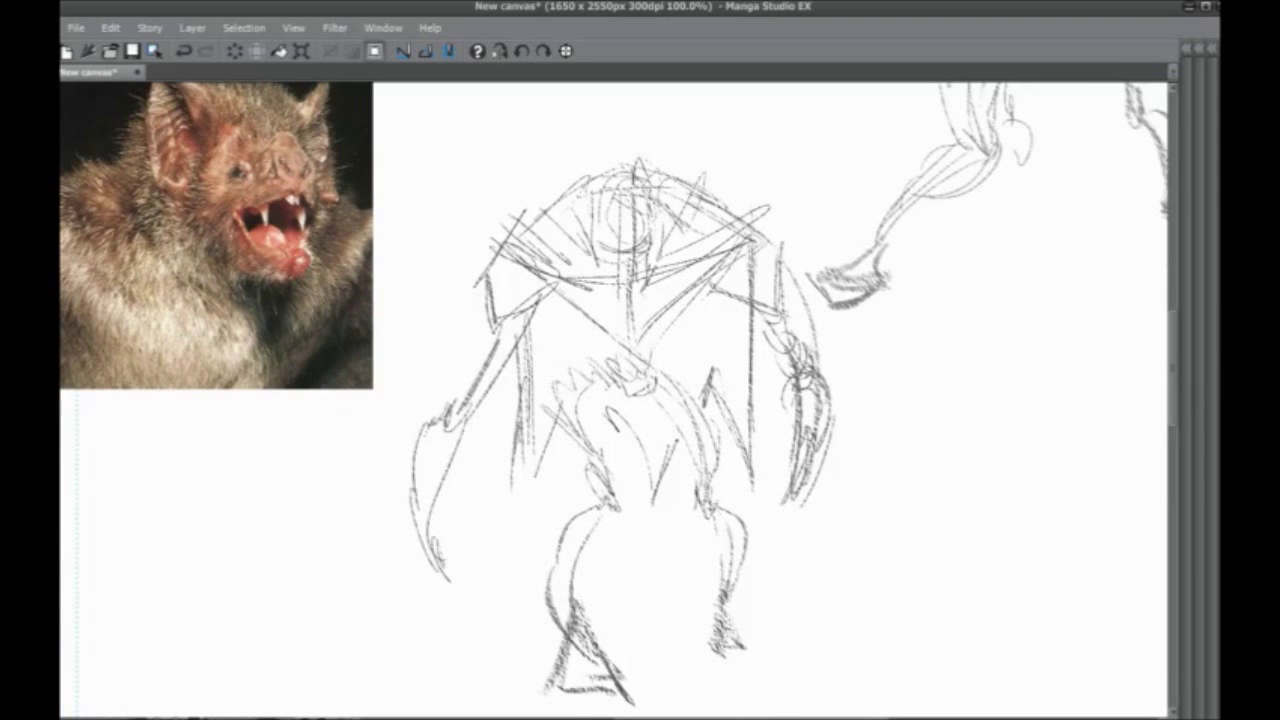
Sketch the face with a dark triangular nose, narrow eyes, brow lines and two pointed ears
drag(698, 449, 724, 507)
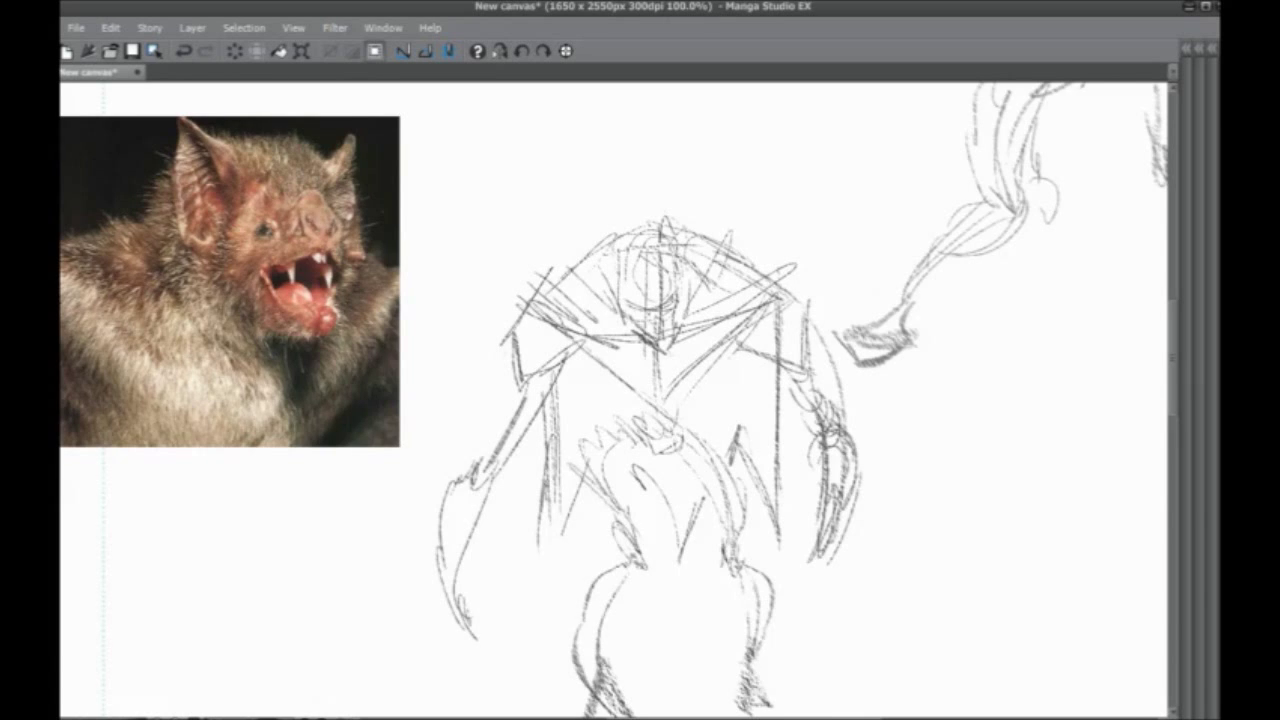
drag(665, 360, 701, 407)
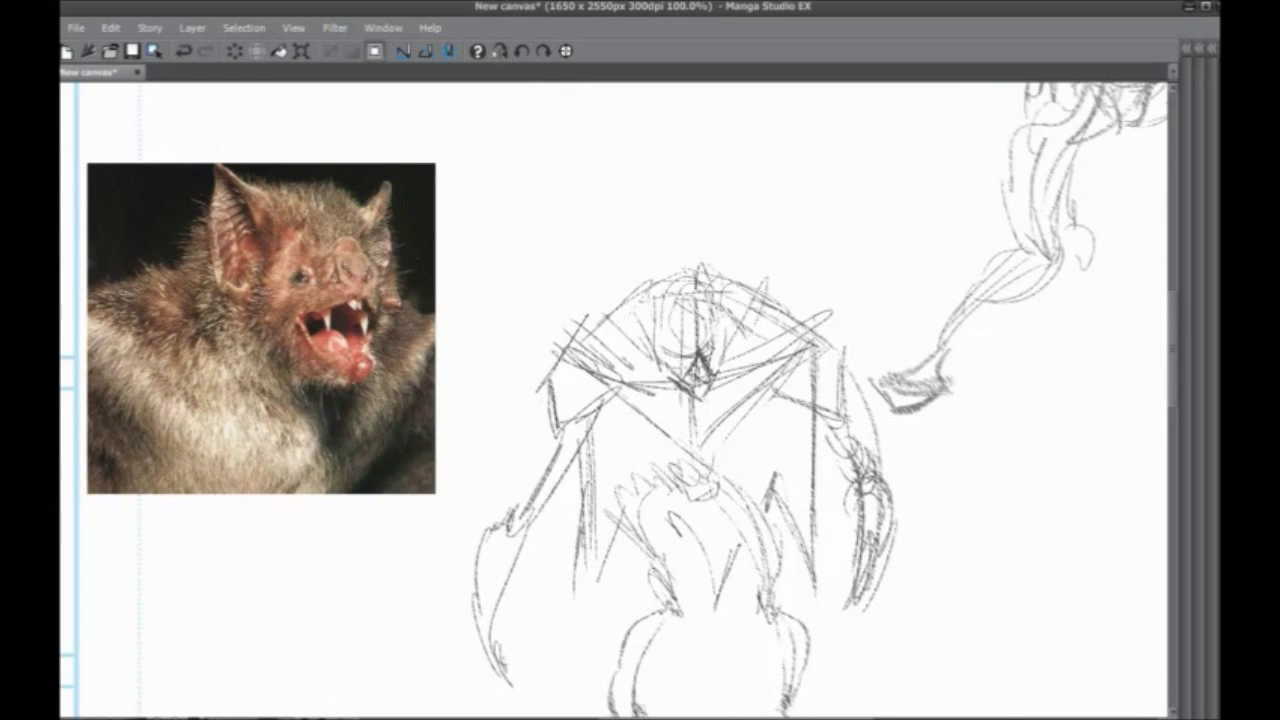
drag(682, 370, 690, 381)
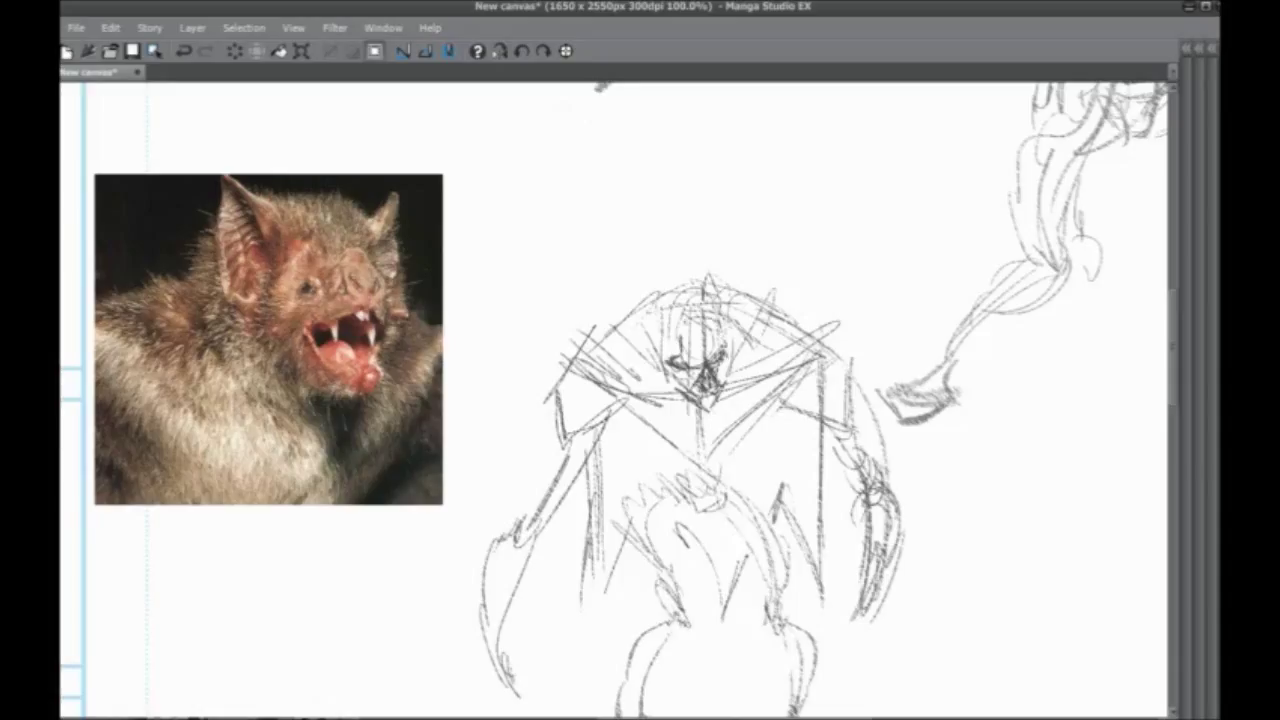
mouse_move(682, 324)
mouse_down()
mouse_move(714, 318)
mouse_move(766, 260)
mouse_move(735, 370)
mouse_move(774, 284)
mouse_move(730, 316)
mouse_up()
drag(658, 308, 623, 266)
drag(700, 479, 702, 478)
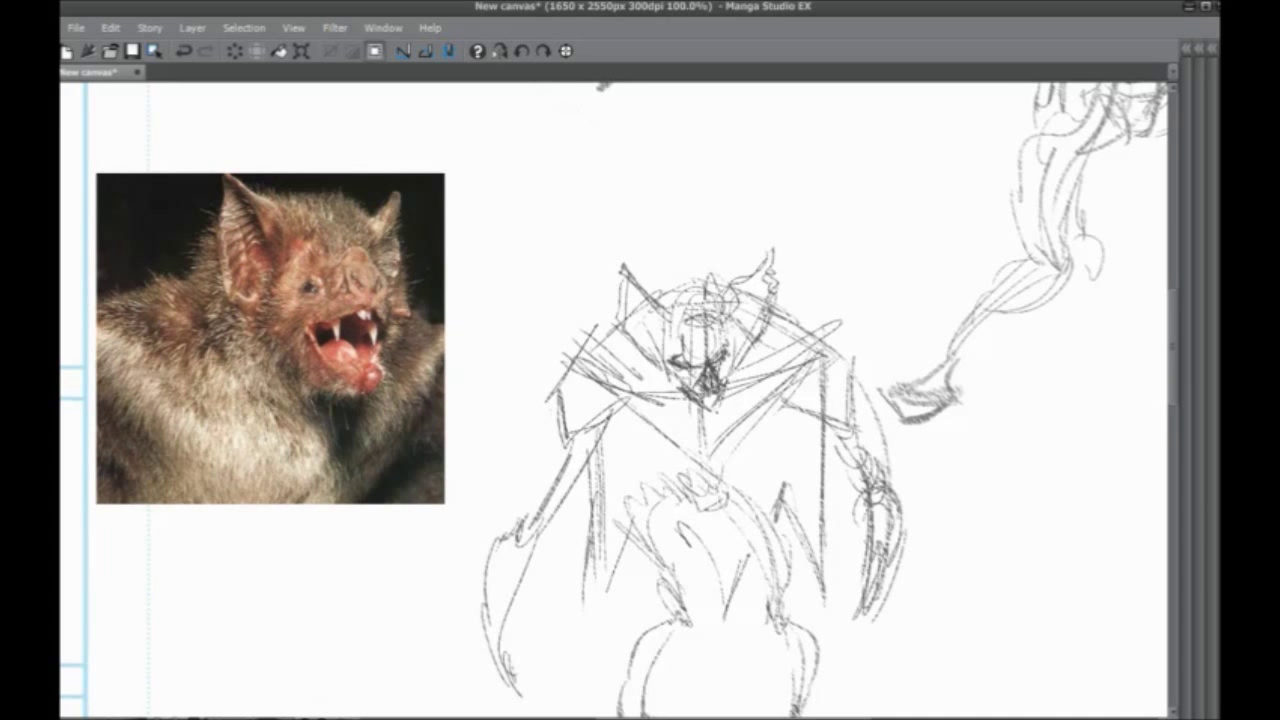
Draw the long gaping jaw below the nose and add the fangs inside it
drag(728, 370, 727, 462)
drag(686, 370, 674, 462)
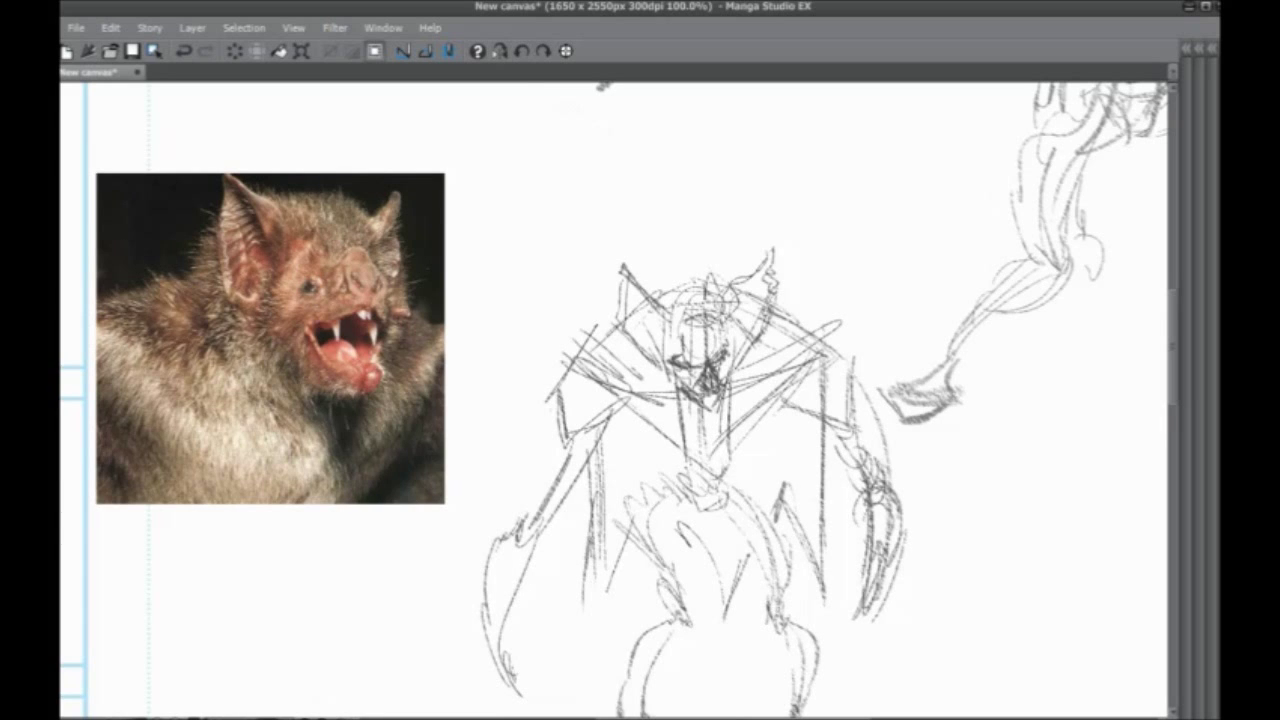
drag(709, 509, 689, 489)
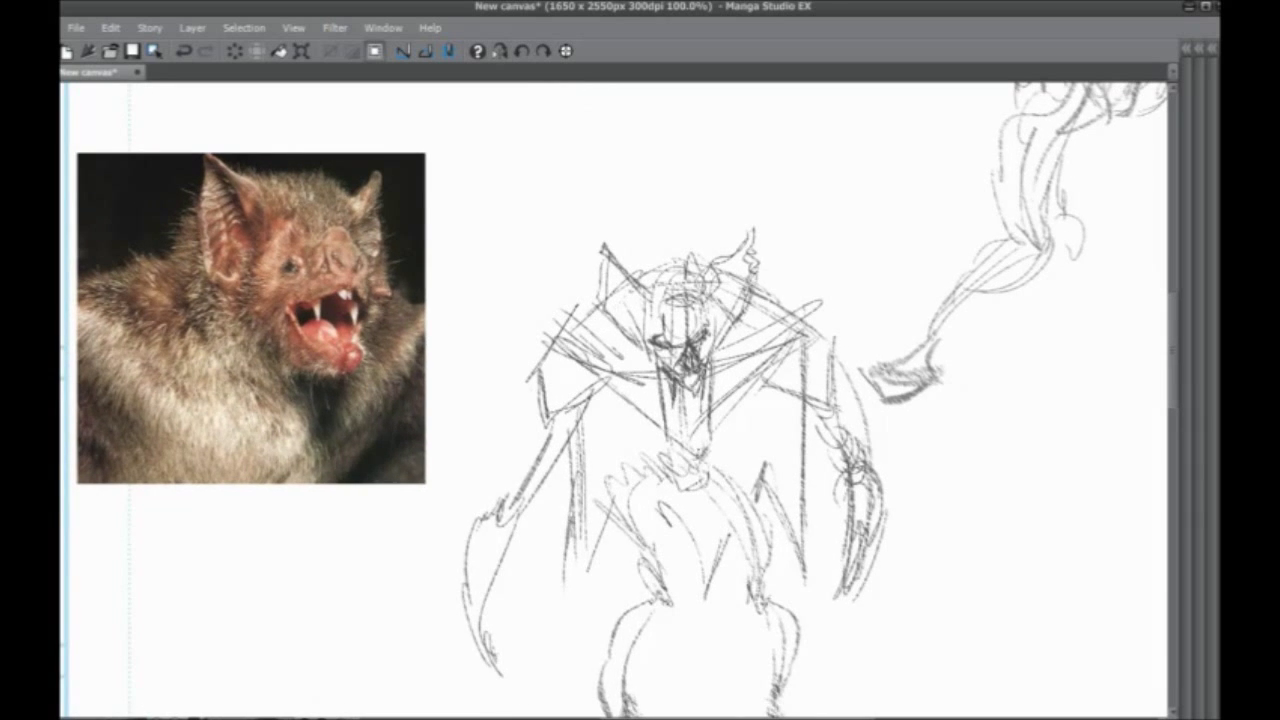
drag(670, 412, 678, 453)
drag(652, 370, 664, 424)
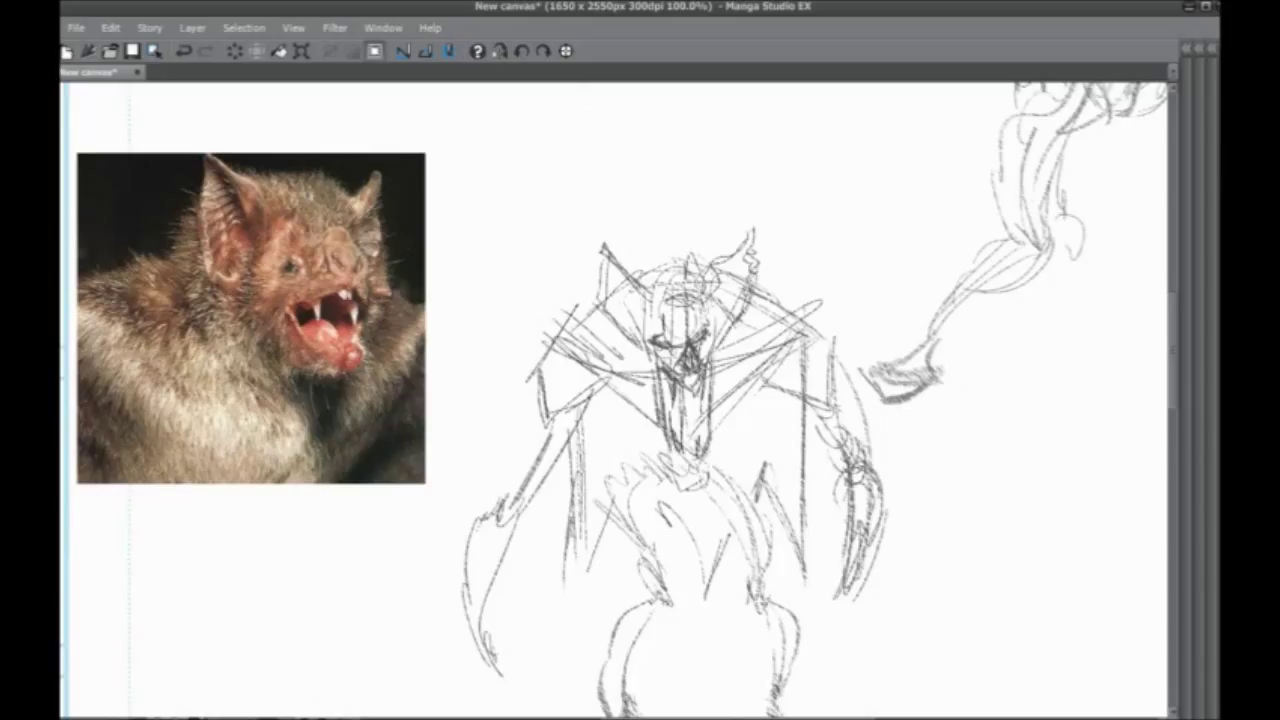
Add dense fur lines on both sides of the jaw and a spiky mane over the head
drag(624, 354, 653, 403)
drag(730, 358, 710, 448)
drag(752, 314, 712, 416)
mouse_move(788, 284)
mouse_down()
mouse_move(722, 380)
mouse_move(738, 348)
mouse_up()
mouse_move(715, 250)
mouse_down()
mouse_move(676, 236)
mouse_move(626, 264)
mouse_move(582, 308)
mouse_move(612, 330)
mouse_up()
drag(640, 400, 622, 378)
drag(590, 247, 572, 278)
Build up the neck and chest fur and draw curved bands around the bottom of the jaw
mouse_move(570, 463)
mouse_down()
mouse_move(575, 382)
mouse_move(598, 374)
mouse_move(613, 342)
mouse_move(598, 367)
mouse_move(563, 366)
mouse_up()
drag(628, 284, 584, 302)
mouse_move(634, 319)
mouse_down()
mouse_move(593, 325)
mouse_move(641, 380)
mouse_up()
mouse_move(746, 322)
mouse_down()
mouse_move(702, 384)
mouse_move(714, 364)
mouse_up()
mouse_move(636, 396)
mouse_down()
mouse_move(712, 356)
mouse_move(708, 376)
mouse_up()
mouse_move(650, 428)
mouse_down()
mouse_move(706, 388)
mouse_move(692, 392)
mouse_up()
mouse_move(666, 390)
mouse_down()
mouse_move(714, 362)
mouse_move(699, 381)
mouse_up()
drag(620, 413, 618, 393)
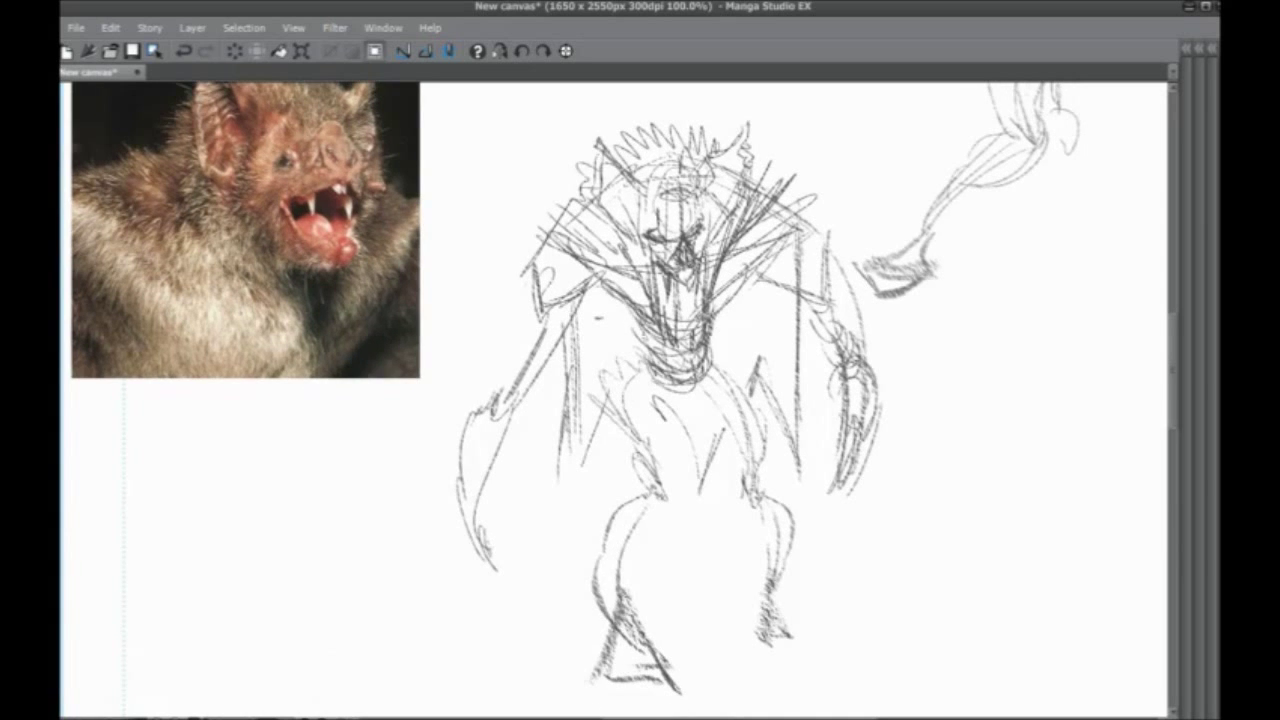
Draw the hip contours and define the left-hand thigh down to the knee with heavier strokes
mouse_move(640, 338)
mouse_down()
mouse_move(652, 383)
mouse_move(640, 394)
mouse_move(716, 372)
mouse_move(690, 404)
mouse_move(638, 406)
mouse_move(670, 474)
mouse_move(638, 486)
mouse_up()
scroll(640, 400, down, 1)
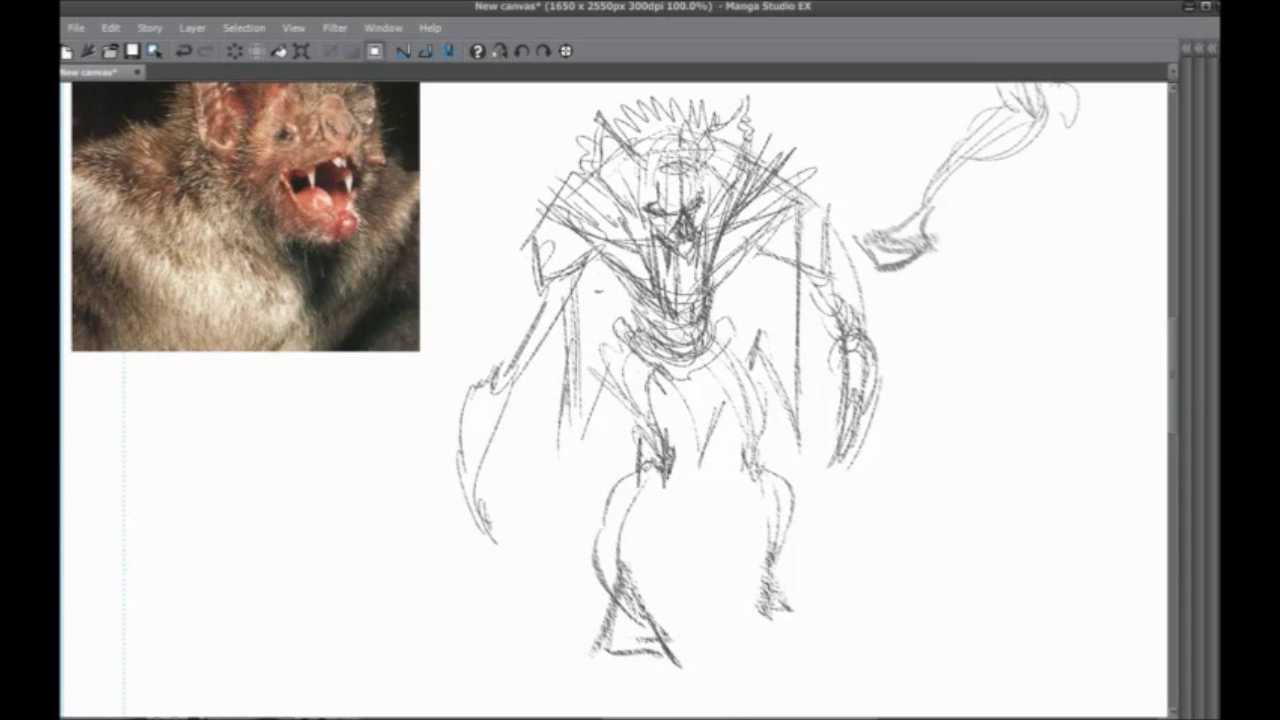
drag(620, 374, 646, 470)
drag(614, 350, 644, 452)
mouse_move(644, 370)
mouse_down()
mouse_move(660, 430)
mouse_move(624, 552)
mouse_up()
Outline the left-hand lower leg's calf and shin, and darken the inner contour of the whole leg
scroll(640, 400, down, 1)
drag(646, 436, 600, 452)
drag(606, 450, 596, 534)
mouse_move(624, 454)
mouse_down()
mouse_move(600, 564)
mouse_move(634, 550)
mouse_up()
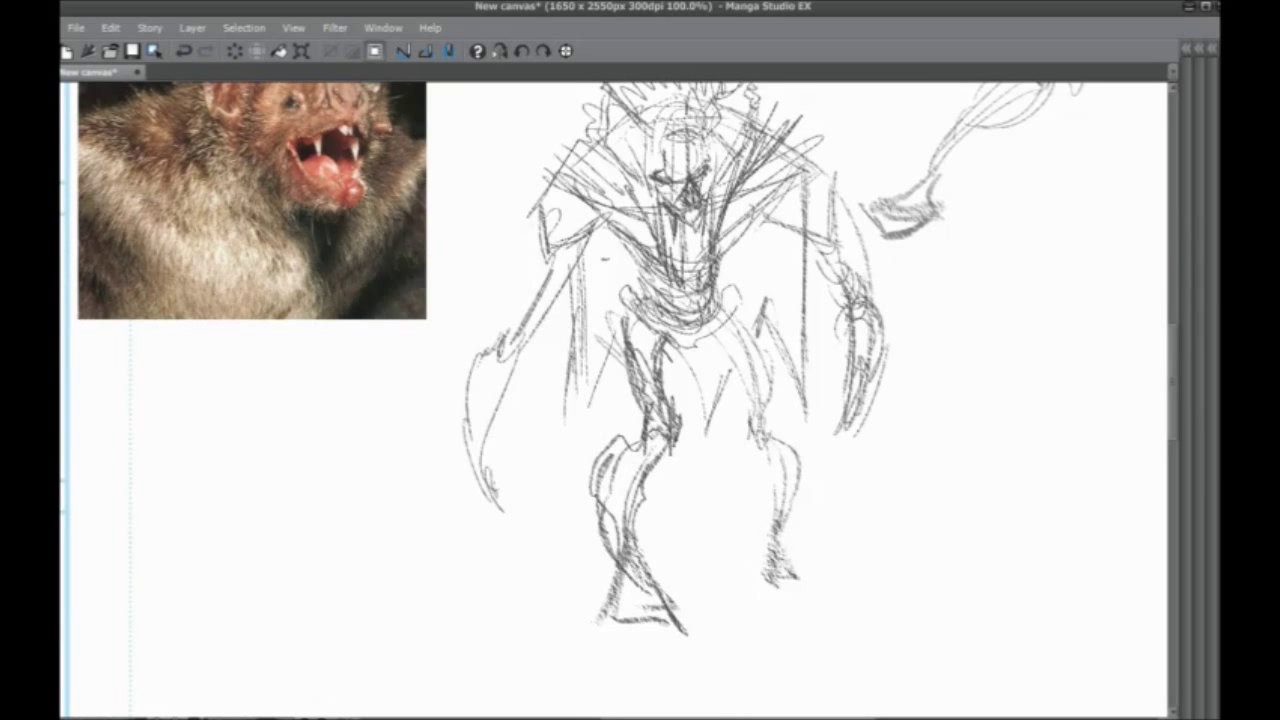
scroll(640, 400, down, 1)
mouse_move(644, 410)
mouse_down()
mouse_move(604, 456)
mouse_move(612, 498)
mouse_up()
drag(636, 406, 626, 424)
drag(652, 342, 636, 404)
drag(642, 306, 632, 368)
drag(646, 312, 642, 368)
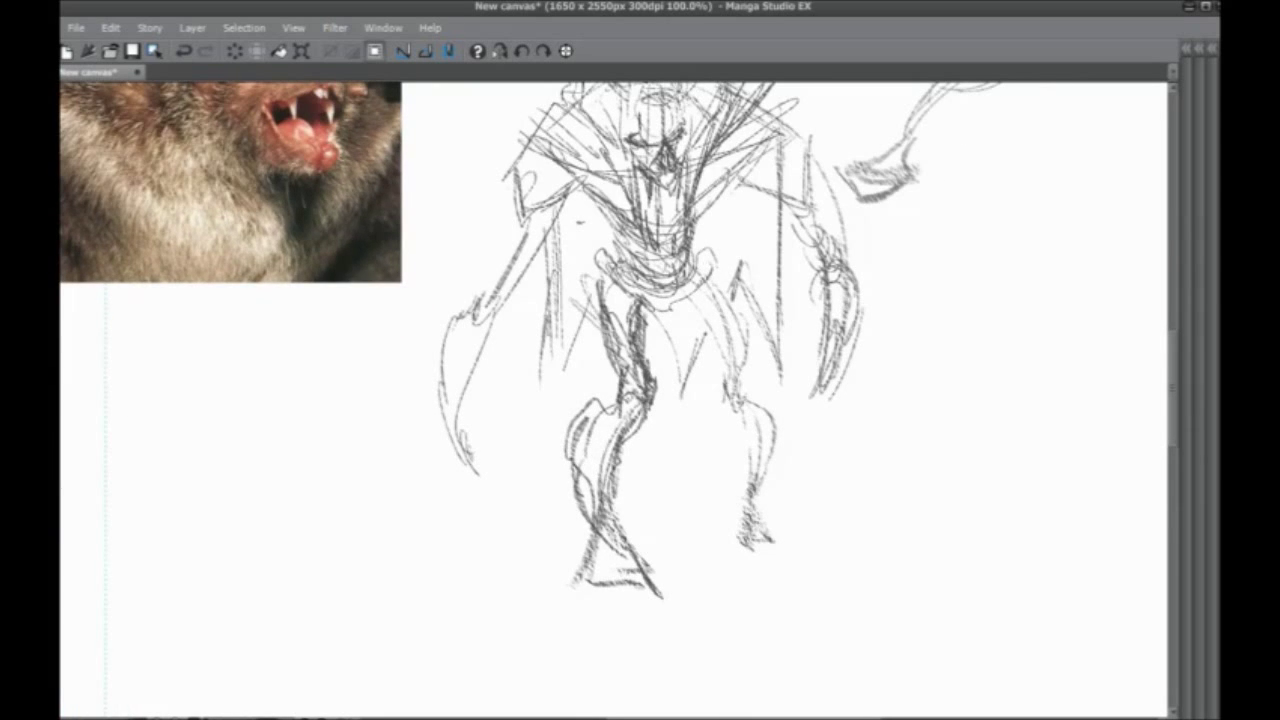
Redraw the right-hand leg with a darker thigh contour and a shin angled inward to the ankle
mouse_move(704, 278)
mouse_down()
mouse_move(660, 312)
mouse_move(722, 352)
mouse_move(712, 372)
mouse_up()
drag(738, 322, 712, 442)
drag(730, 388, 684, 494)
mouse_move(698, 478)
mouse_down()
mouse_move(679, 511)
mouse_move(688, 531)
mouse_up()
drag(590, 454, 569, 491)
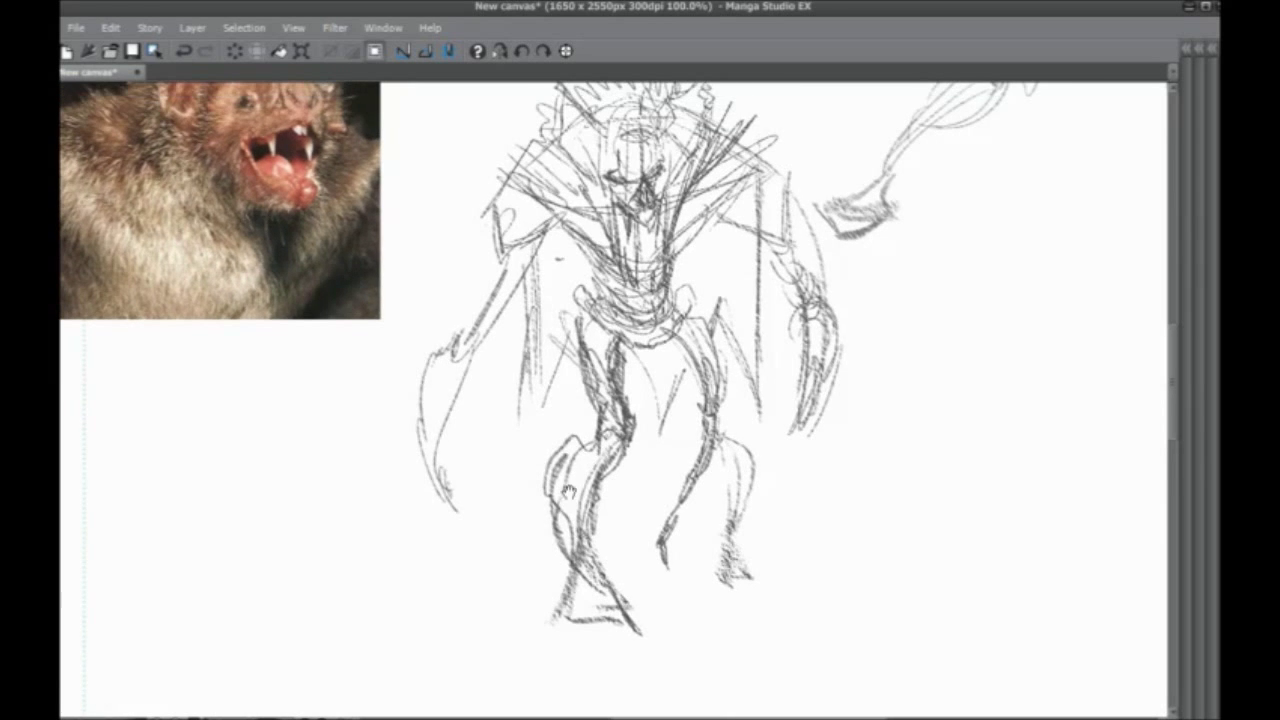
Draw the left-hand arm's hand with a bony palm and long hooked claws
mouse_move(399, 431)
mouse_down()
mouse_move(415, 419)
mouse_move(487, 517)
mouse_up()
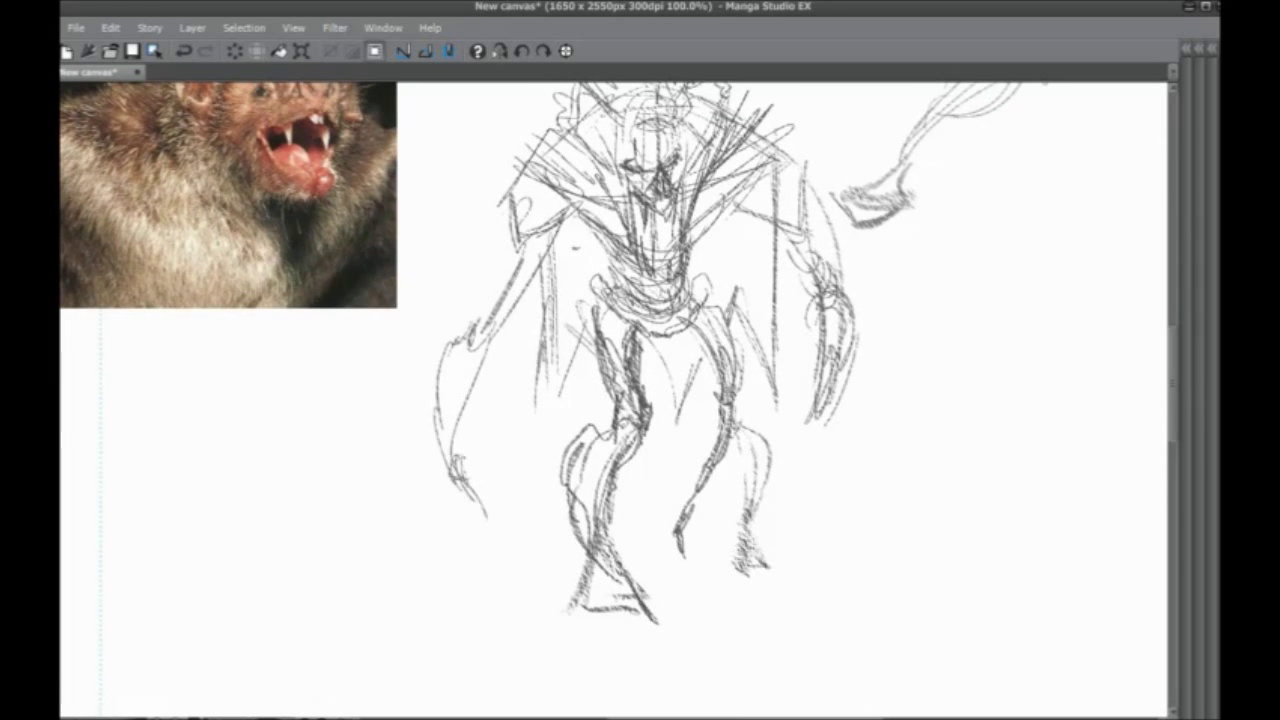
drag(457, 453, 507, 453)
drag(507, 453, 484, 508)
mouse_move(480, 504)
mouse_down()
mouse_move(472, 536)
mouse_move(502, 580)
mouse_up()
drag(494, 494, 486, 558)
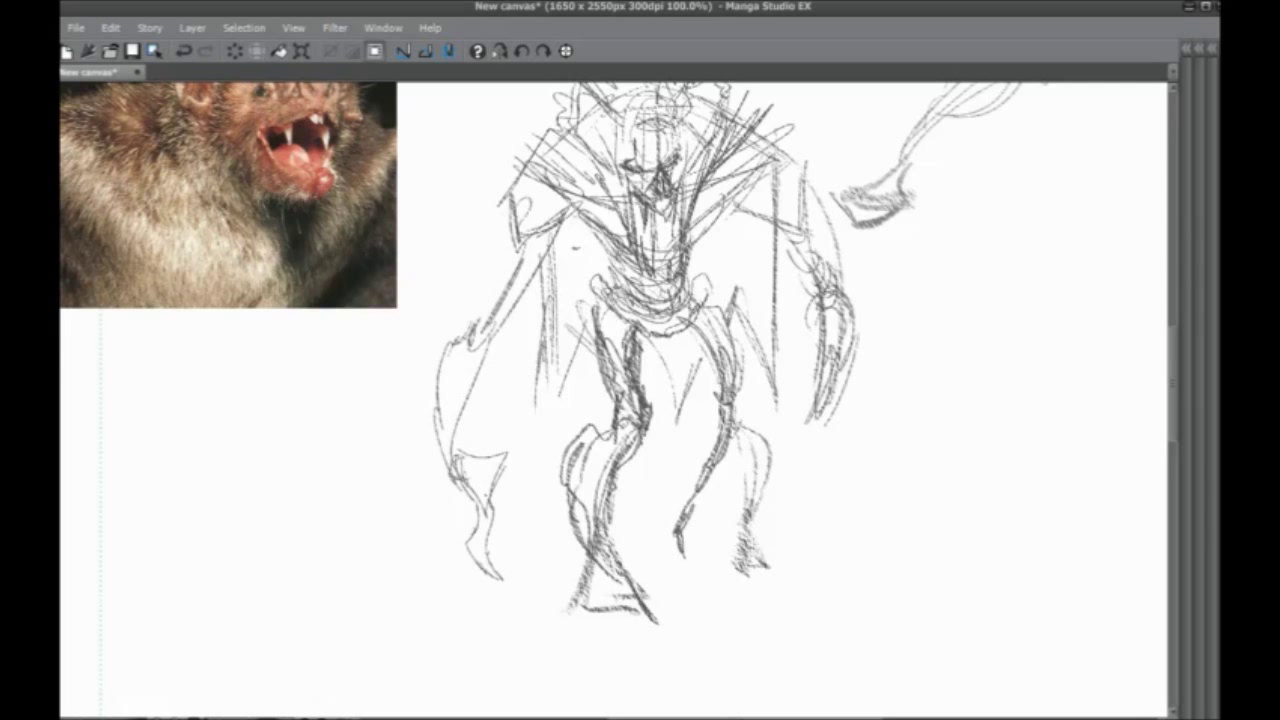
mouse_move(506, 454)
mouse_down()
mouse_move(498, 434)
mouse_move(540, 497)
mouse_up()
drag(524, 457, 501, 472)
mouse_move(369, 451)
mouse_down()
mouse_move(363, 486)
mouse_move(341, 474)
mouse_up()
Draw the right-hand arm's clawed hand, undoing a stray stroke and adding the curled fingers
mouse_move(798, 402)
mouse_down()
mouse_move(766, 438)
mouse_move(806, 452)
mouse_move(780, 506)
mouse_up()
mouse_move(800, 440)
mouse_down()
mouse_move(830, 506)
mouse_move(782, 534)
mouse_move(790, 554)
mouse_up()
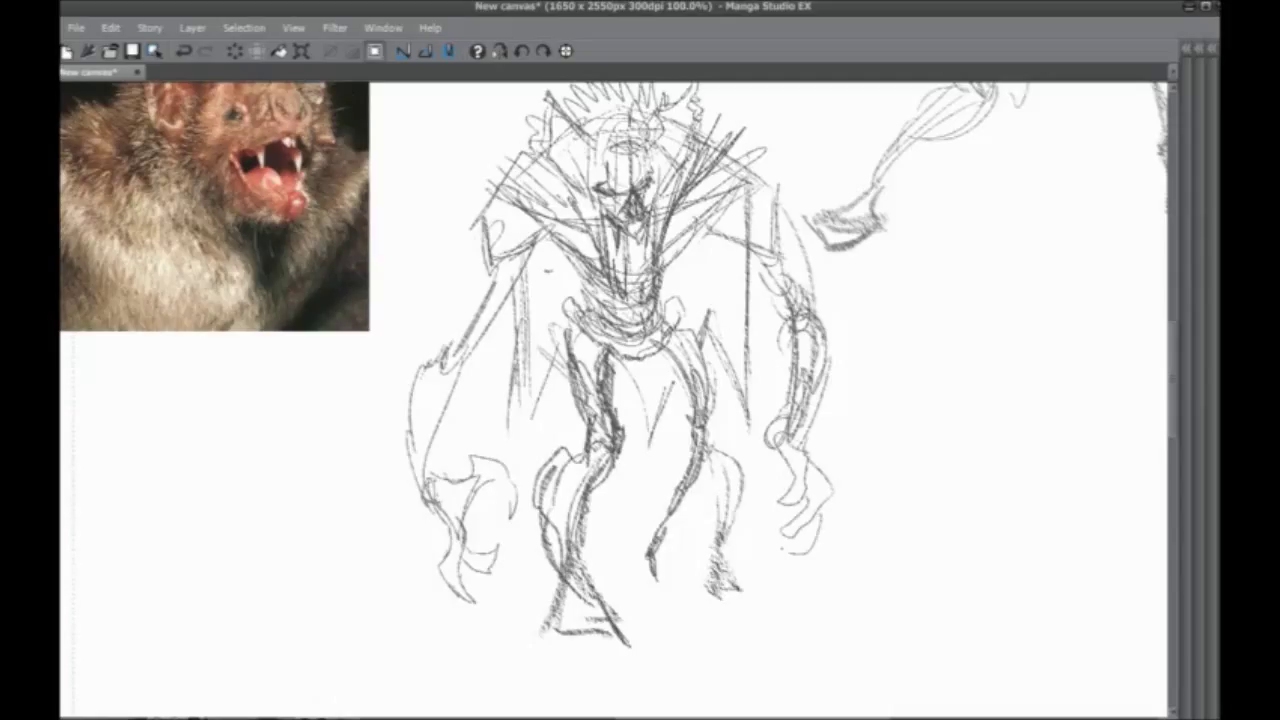
key(ctrl+z)
mouse_move(818, 472)
mouse_down()
mouse_move(838, 534)
mouse_move(828, 499)
mouse_up()
mouse_move(777, 467)
mouse_down()
mouse_move(792, 474)
mouse_move(746, 440)
mouse_up()
drag(733, 440, 748, 498)
drag(740, 462, 758, 484)
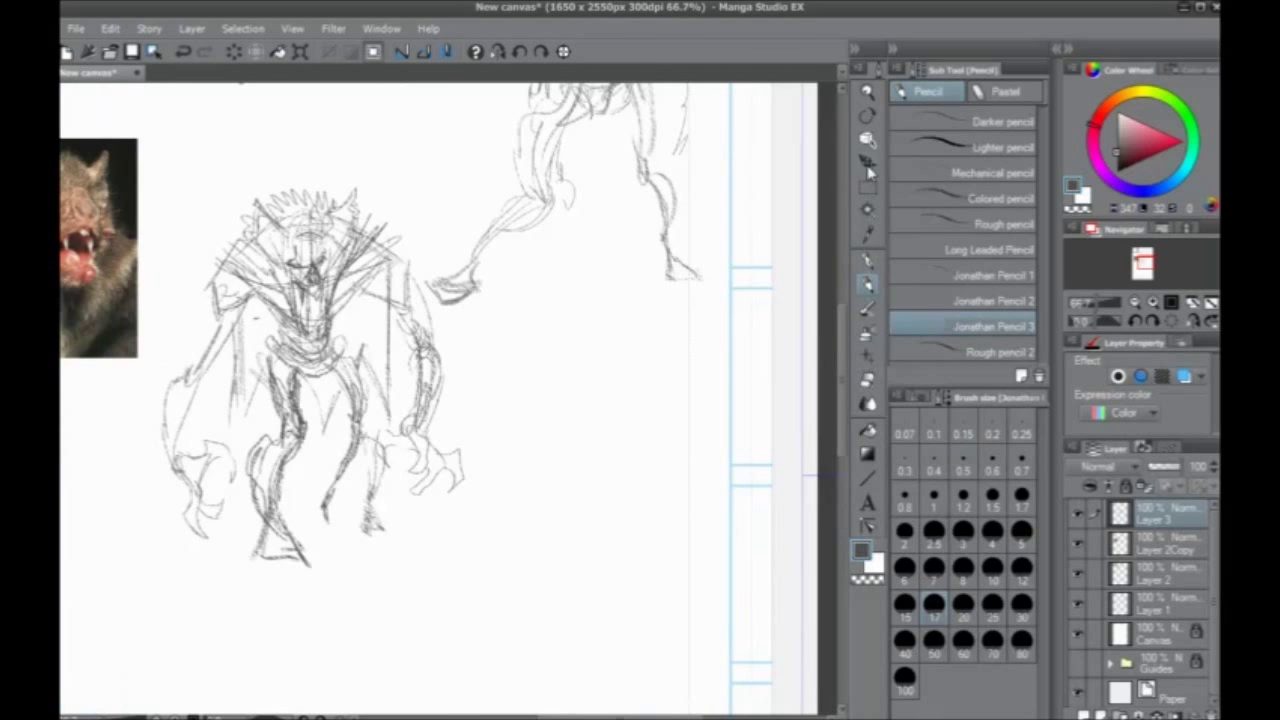
Move the bat creature's layer to the page's right edge, below the earlier leg sketch, and return to the pencil
click(867, 163)
mouse_move(252, 450)
mouse_down()
mouse_move(607, 482)
mouse_move(586, 490)
mouse_up()
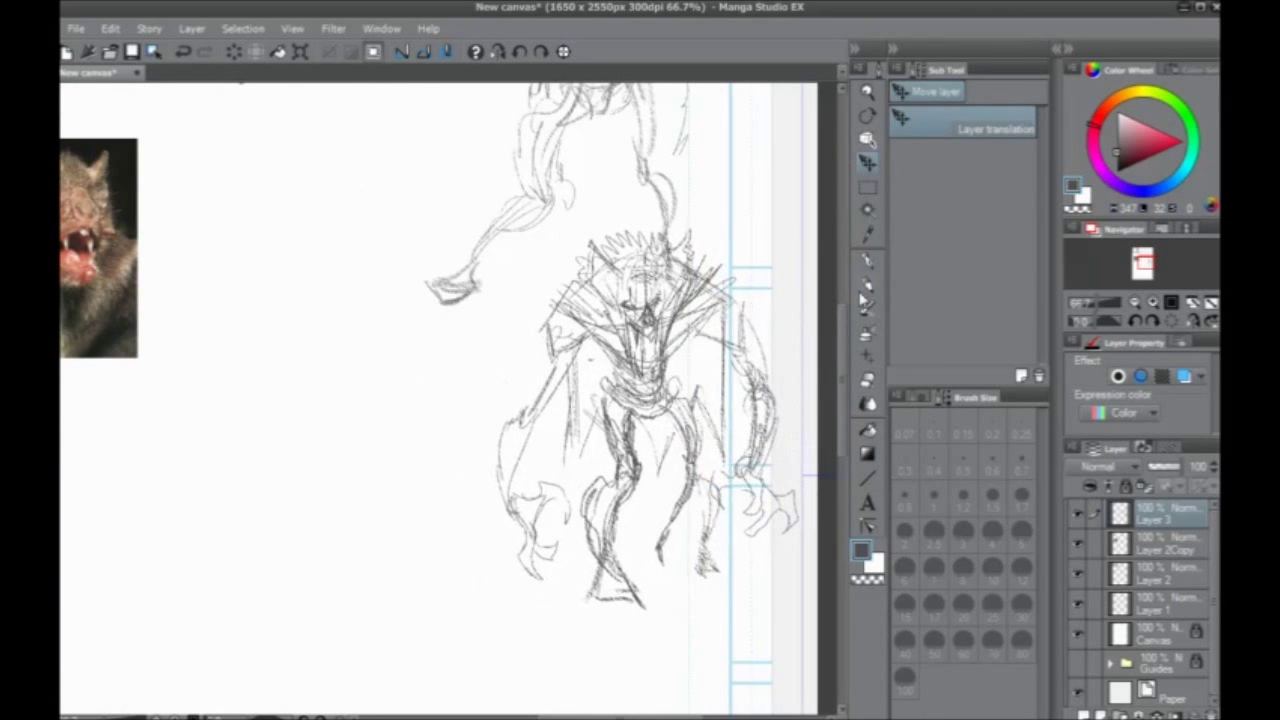
click(868, 261)
click(867, 284)
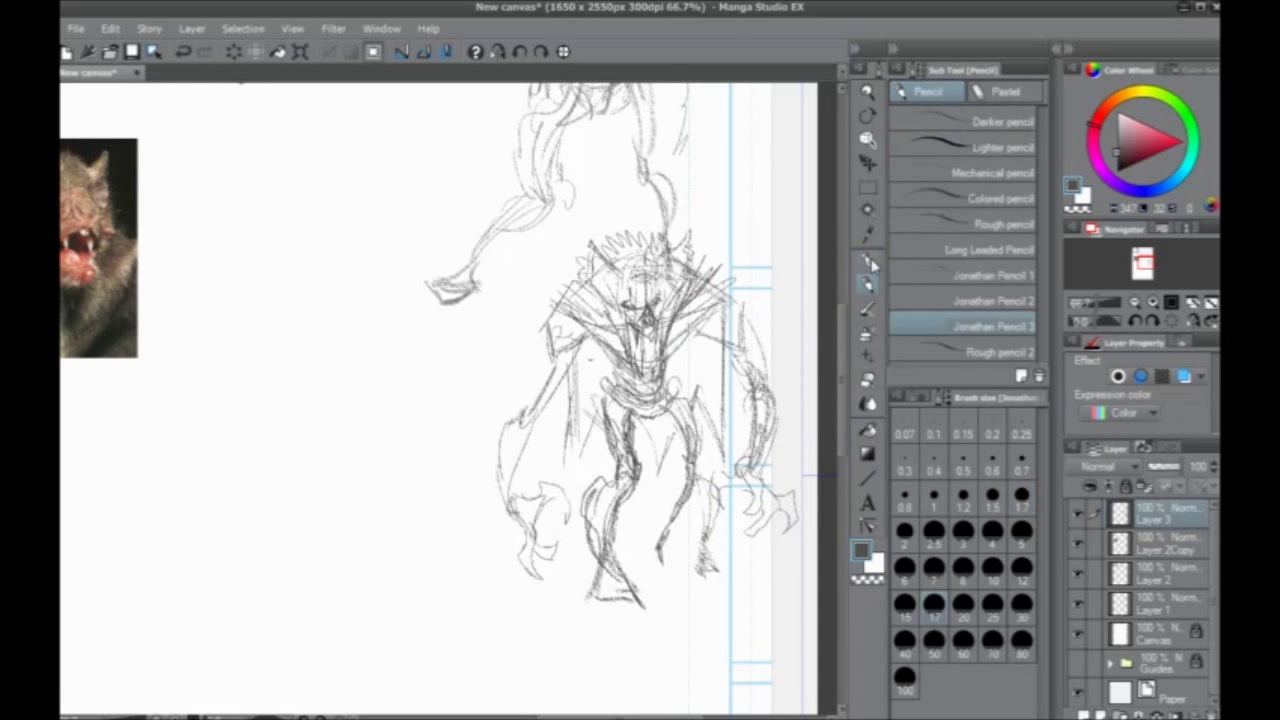
key(ctrl+plus)
key(Tab)
drag(355, 388, 584, 421)
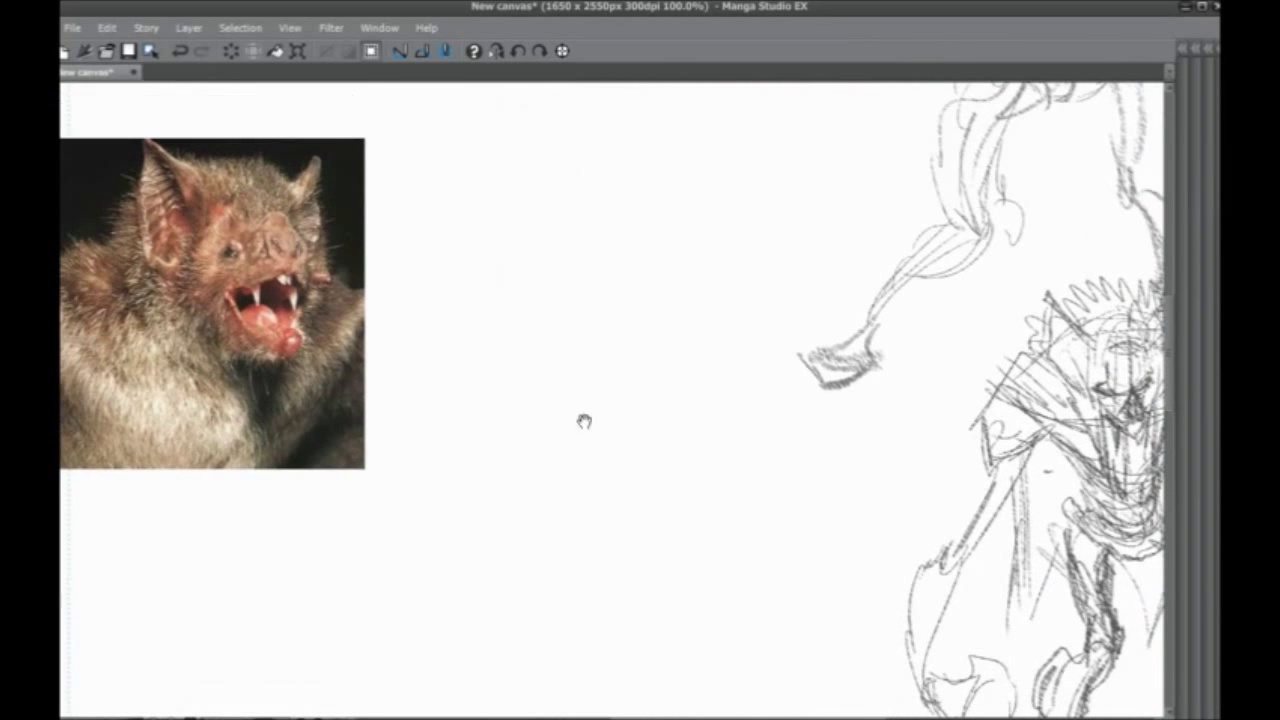
drag(590, 373, 592, 345)
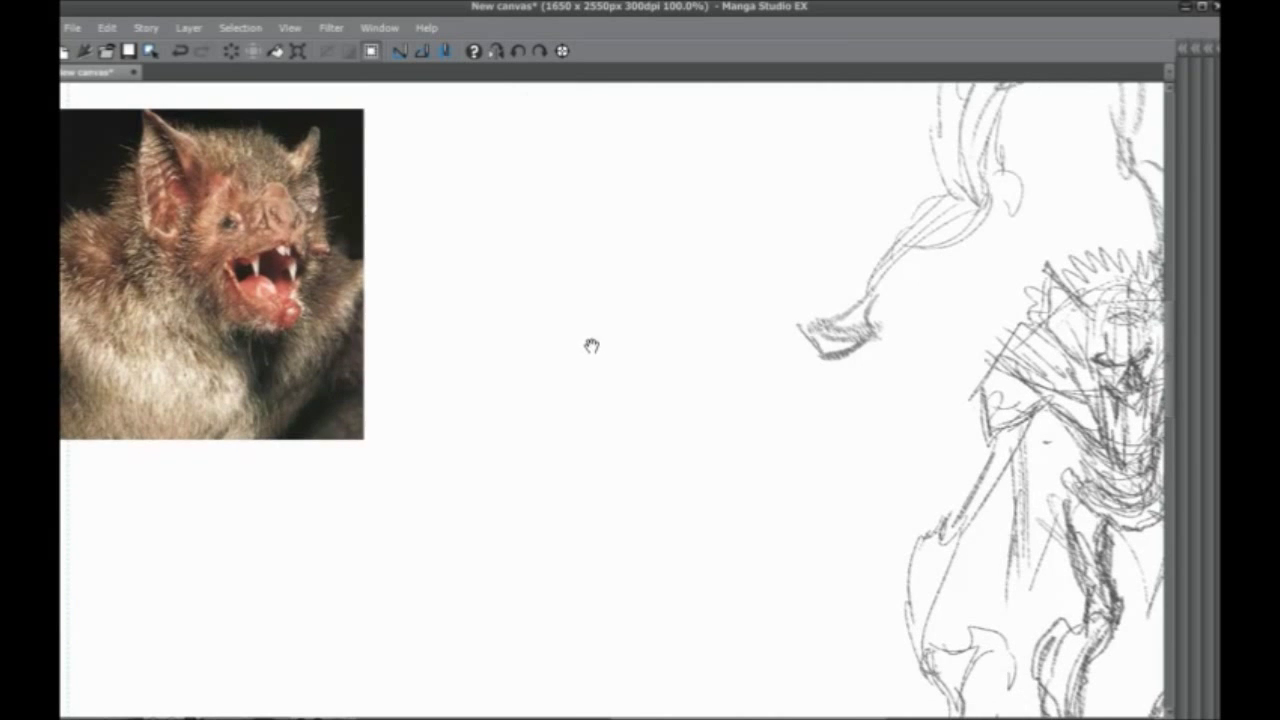
Save the canvas as bat_manv1 in the Concepts folder of Castle Dracula, in Manga Studio format
click(68, 27)
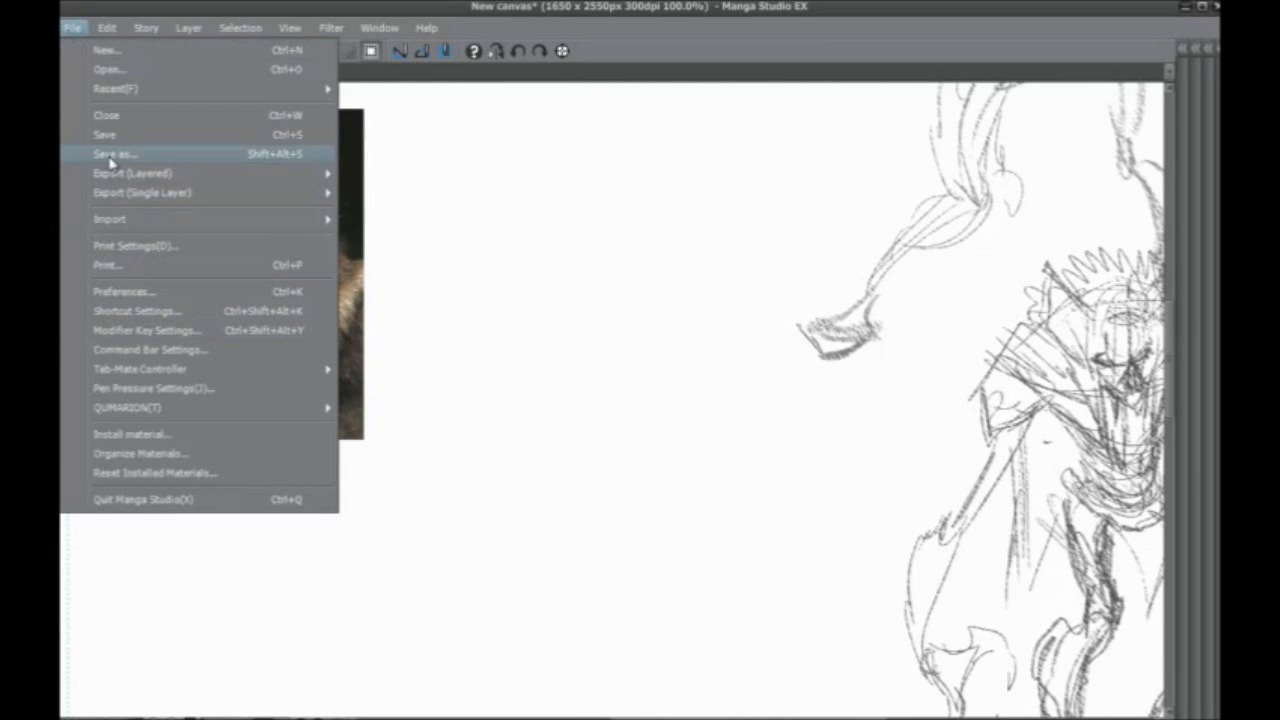
click(502, 500)
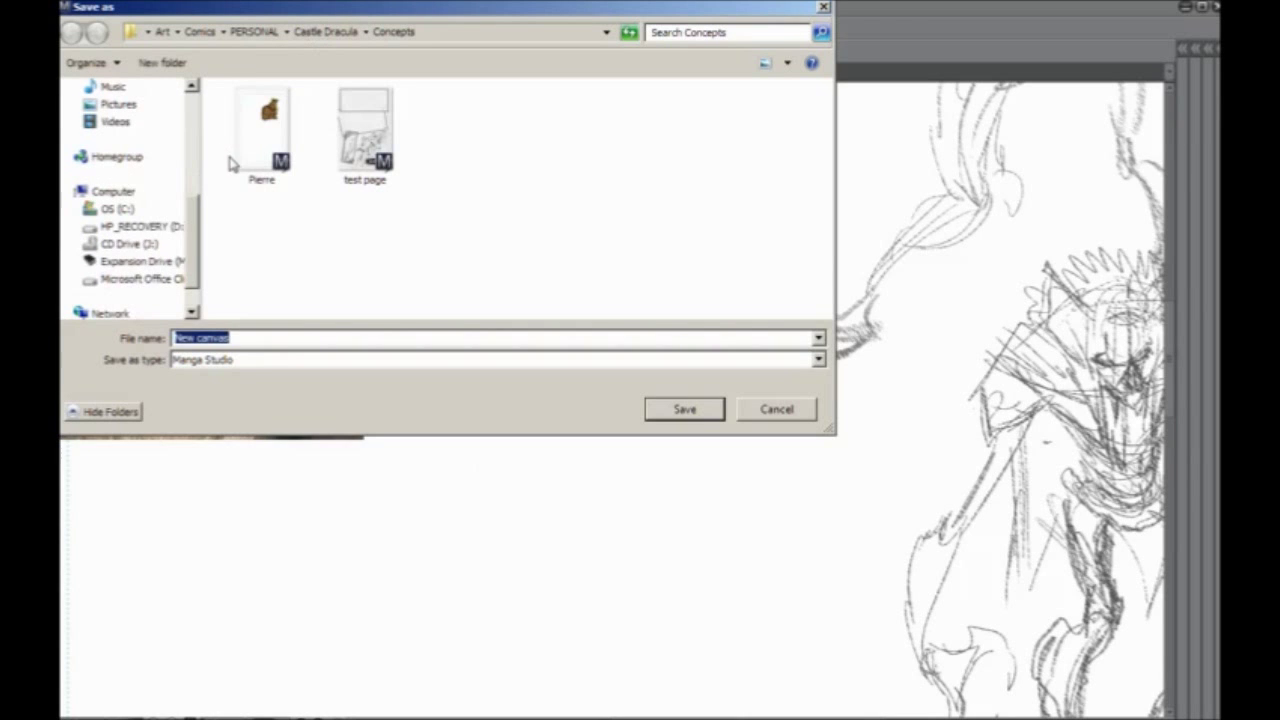
click(331, 31)
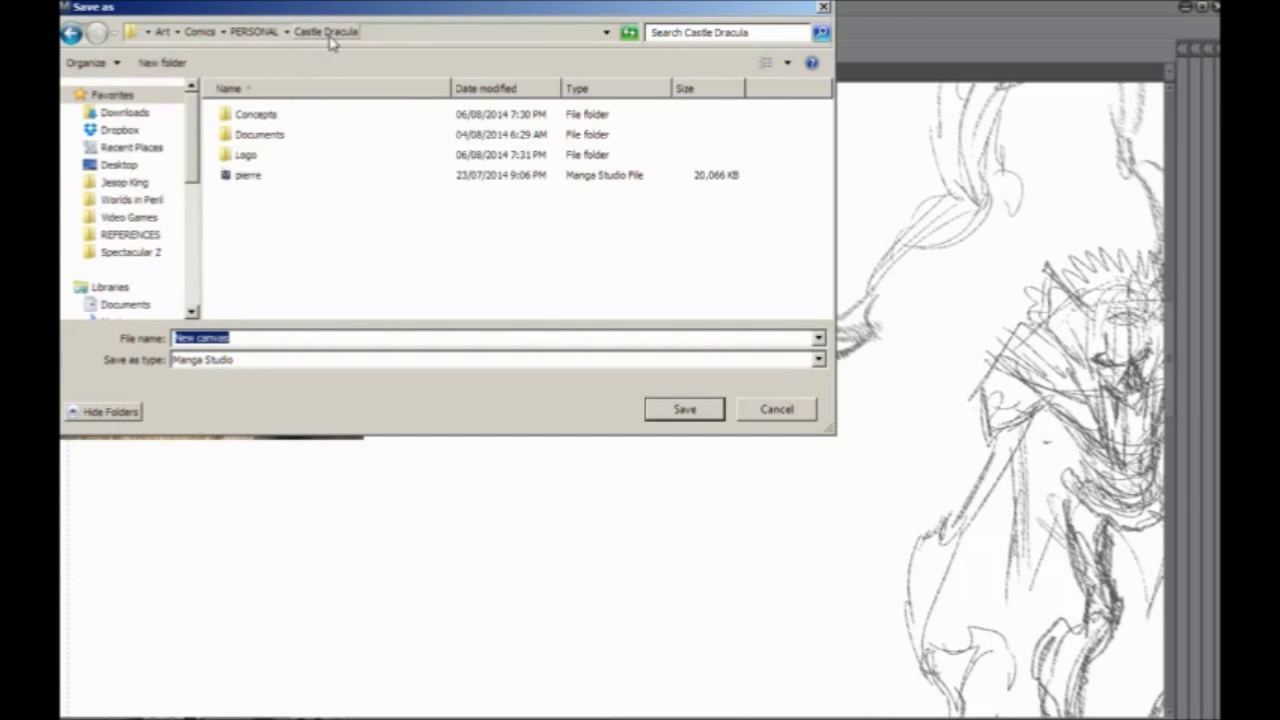
double_click(255, 118)
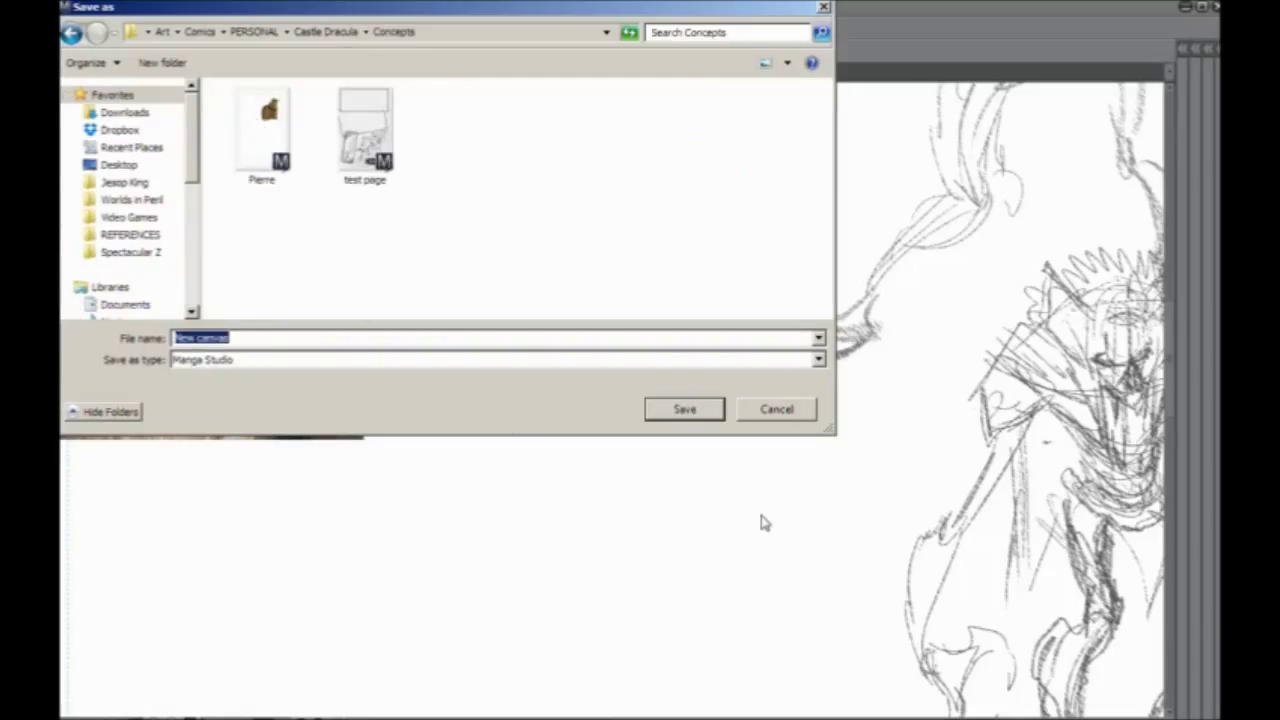
text(bat_manv1)
key(Return)
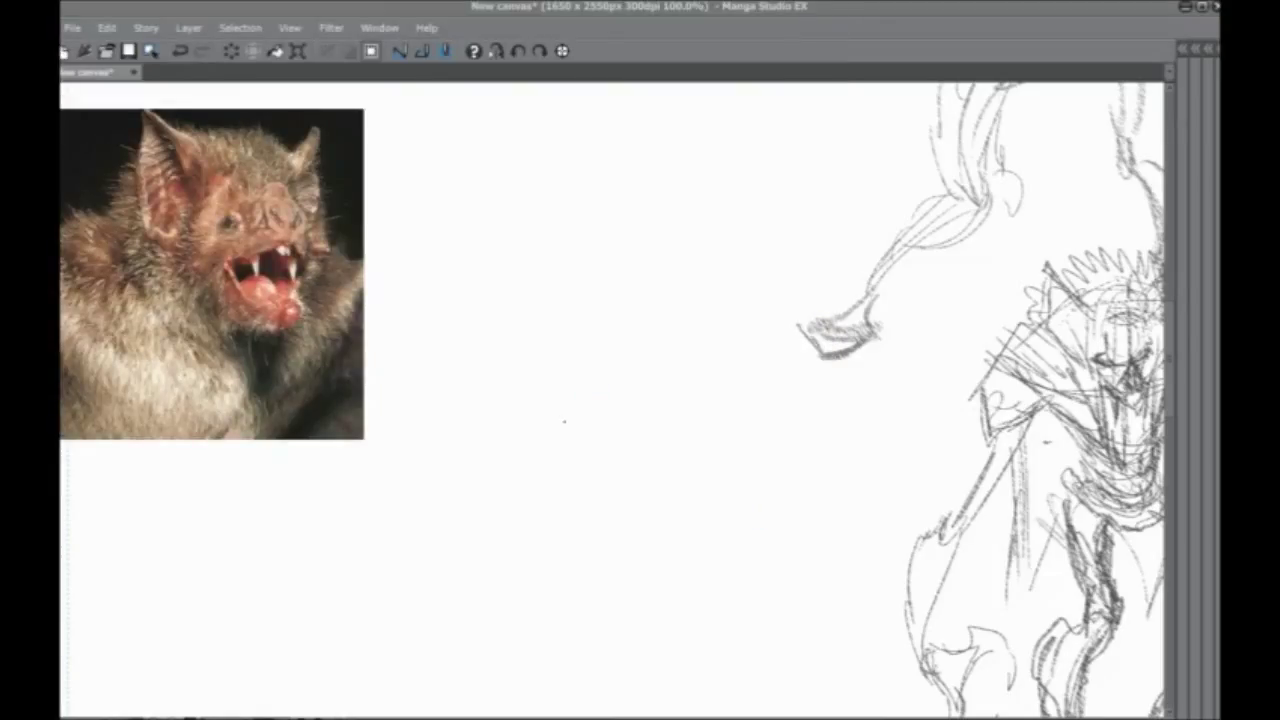
Sketch a long vertical centre line for a new figure between the bat photo and the bat creature
mouse_move(494, 449)
mouse_down()
mouse_move(568, 468)
mouse_move(420, 420)
mouse_move(406, 400)
mouse_move(503, 477)
mouse_move(511, 447)
mouse_move(517, 457)
mouse_up()
drag(545, 238, 541, 494)
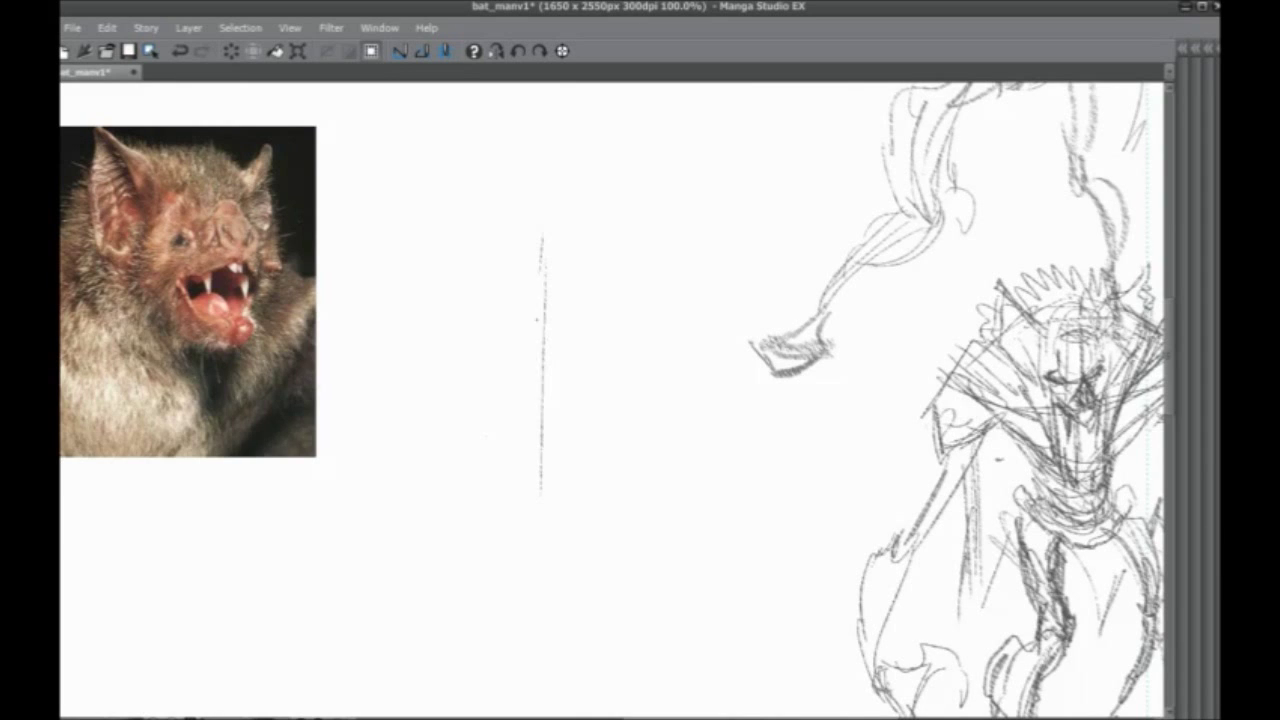
drag(538, 282, 544, 532)
drag(542, 236, 528, 464)
drag(493, 437, 506, 411)
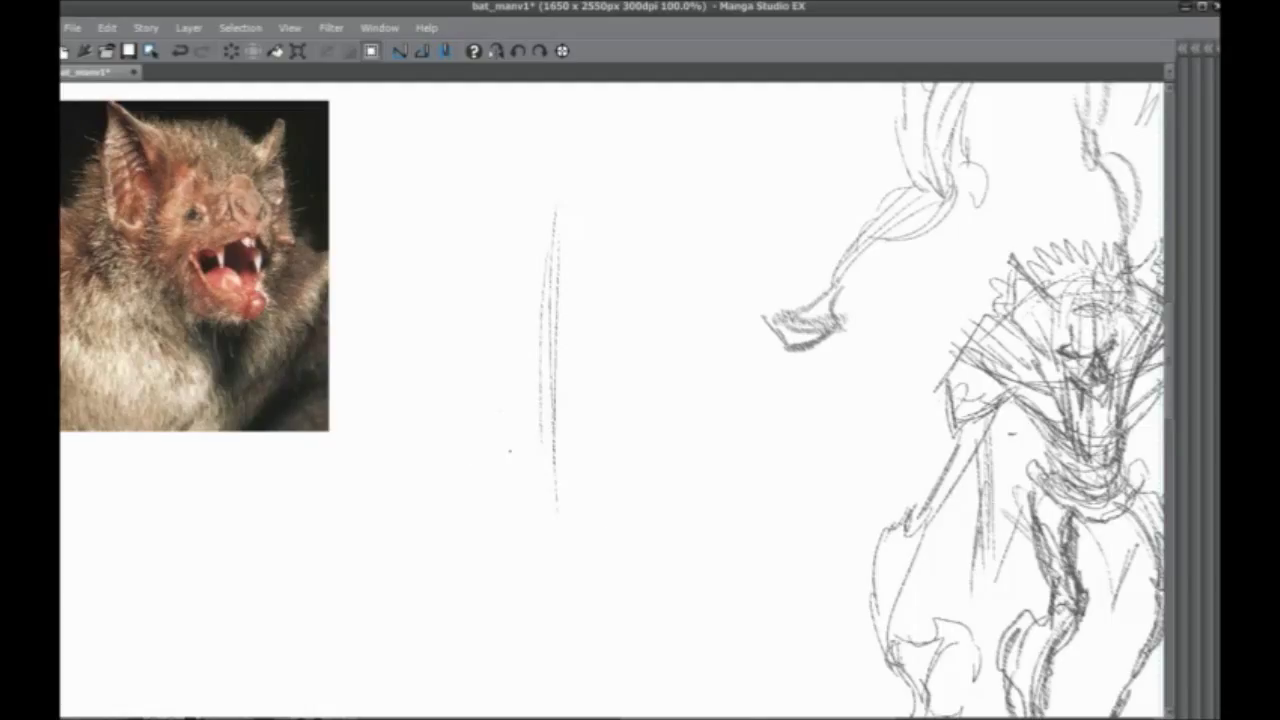
Sketch a flattened diamond for the shoulders across the upper part of the centre line and reinforce that line
drag(500, 401, 531, 393)
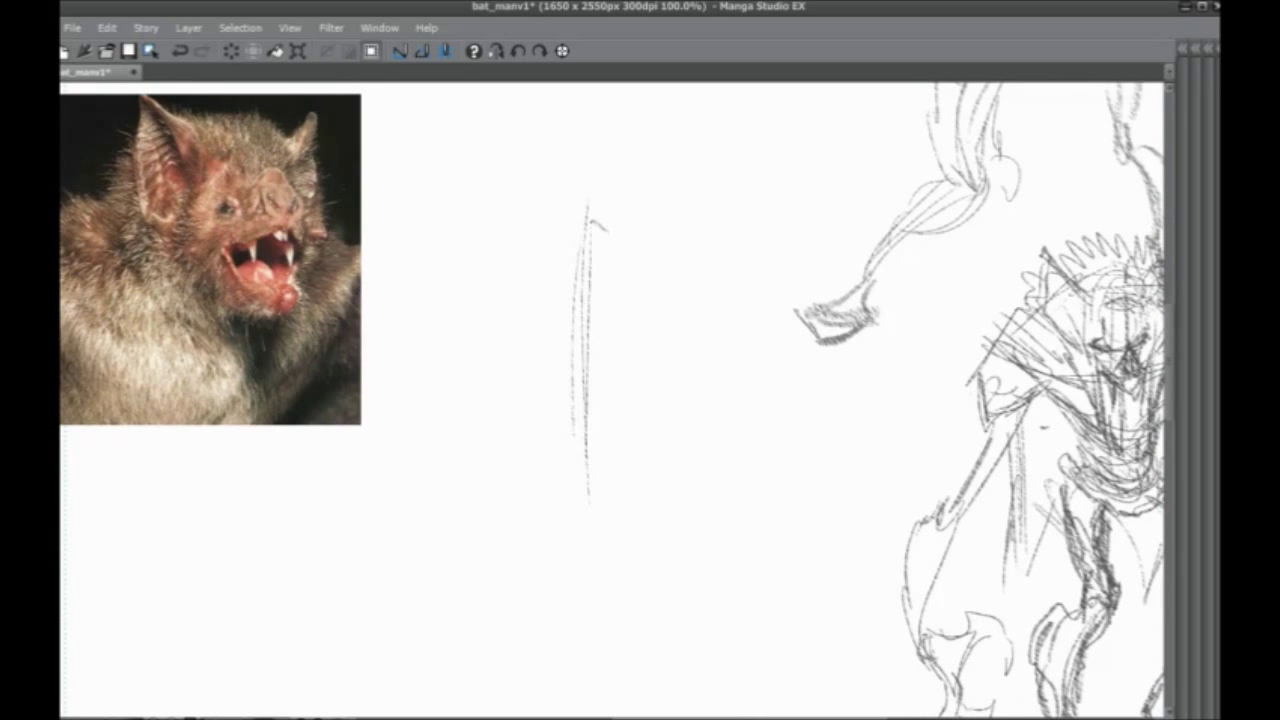
drag(604, 228, 670, 272)
mouse_move(612, 247)
mouse_down()
mouse_move(656, 267)
mouse_move(628, 269)
mouse_up()
mouse_move(658, 266)
mouse_down()
mouse_move(589, 287)
mouse_move(670, 270)
mouse_up()
mouse_move(670, 272)
mouse_down()
mouse_move(586, 300)
mouse_move(513, 274)
mouse_up()
mouse_move(586, 220)
mouse_down()
mouse_move(504, 262)
mouse_move(576, 300)
mouse_up()
drag(592, 280, 584, 418)
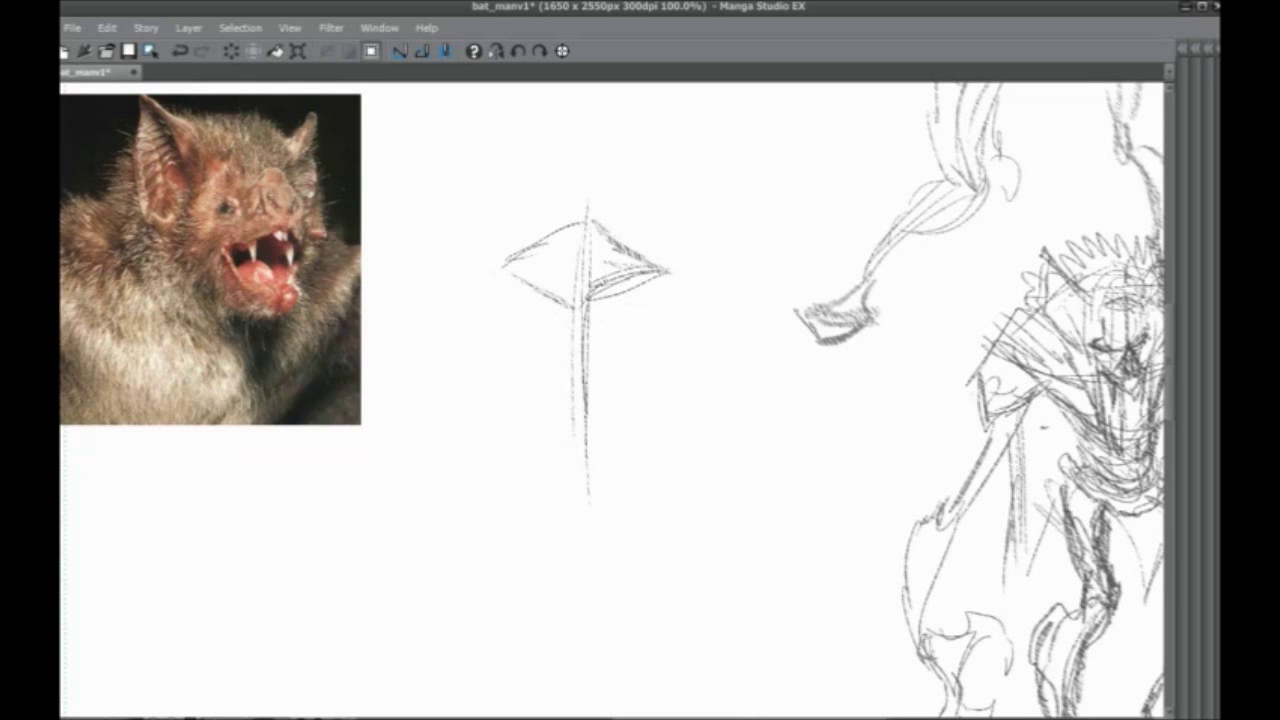
drag(580, 336, 576, 454)
Sketch the figure's torso sides tapering inward from the shoulders, with a V mark at the waist
drag(656, 266, 628, 462)
drag(640, 316, 584, 512)
drag(548, 405, 574, 473)
drag(496, 302, 537, 493)
drag(502, 416, 555, 543)
drag(527, 431, 525, 350)
drag(499, 344, 573, 552)
drag(509, 406, 608, 603)
drag(598, 394, 674, 610)
mouse_move(614, 420)
mouse_down()
mouse_move(686, 622)
mouse_move(684, 668)
mouse_up()
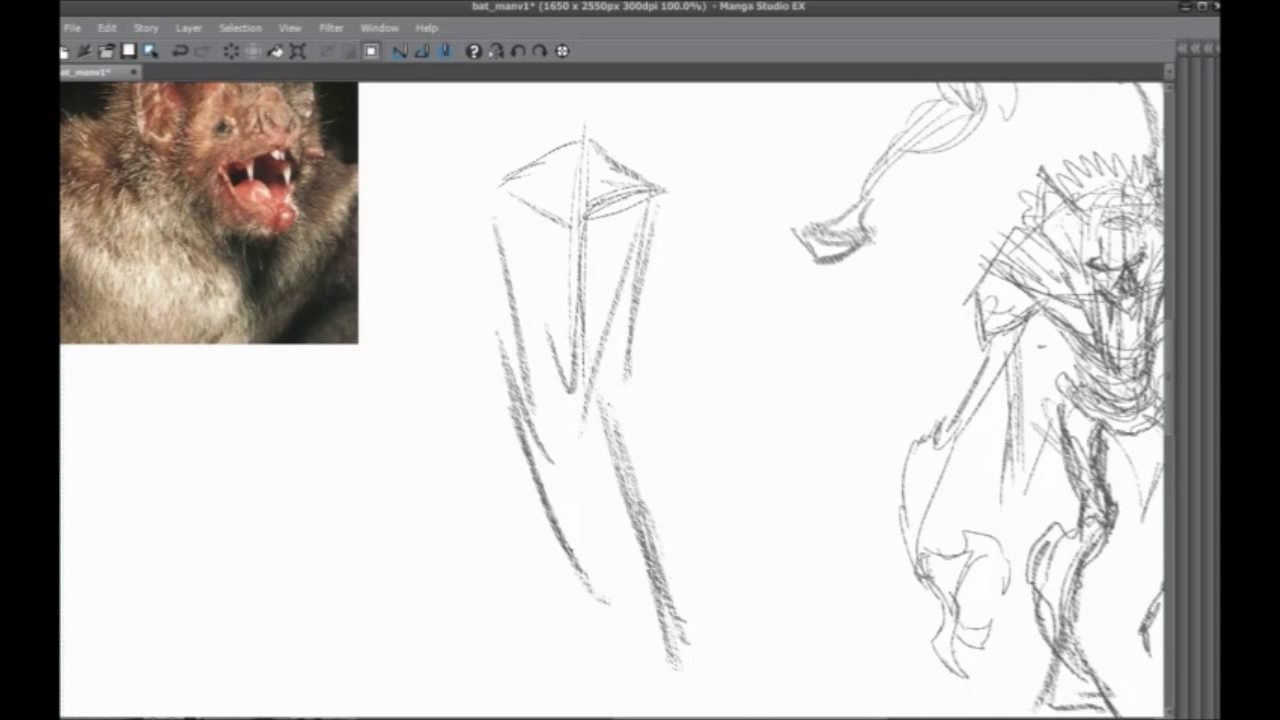
drag(584, 320, 636, 650)
mouse_move(526, 346)
mouse_down()
mouse_move(544, 364)
mouse_move(616, 626)
mouse_up()
drag(574, 492, 622, 654)
drag(602, 602, 610, 644)
drag(580, 544, 593, 515)
key(ctrl+z)
key(ctrl+z)
key(ctrl+z)
key(ctrl+z)
key(ctrl+z)
key(ctrl+z)
key(ctrl+z)
key(ctrl+z)
key(ctrl+z)
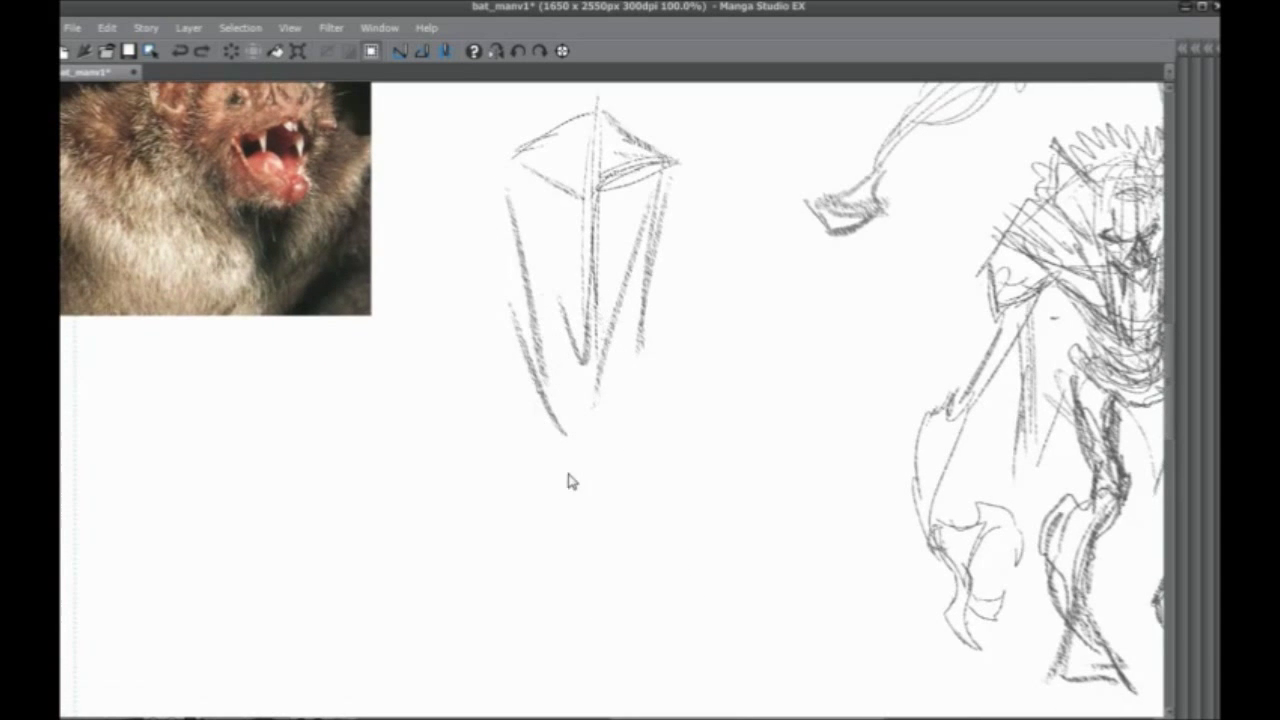
Reinforce the V at the waist and sketch both upper arms sloping outward from the shoulders
drag(530, 398, 540, 414)
drag(634, 331, 599, 391)
drag(582, 374, 586, 399)
mouse_move(545, 355)
mouse_down()
mouse_move(557, 333)
mouse_move(569, 369)
mouse_up()
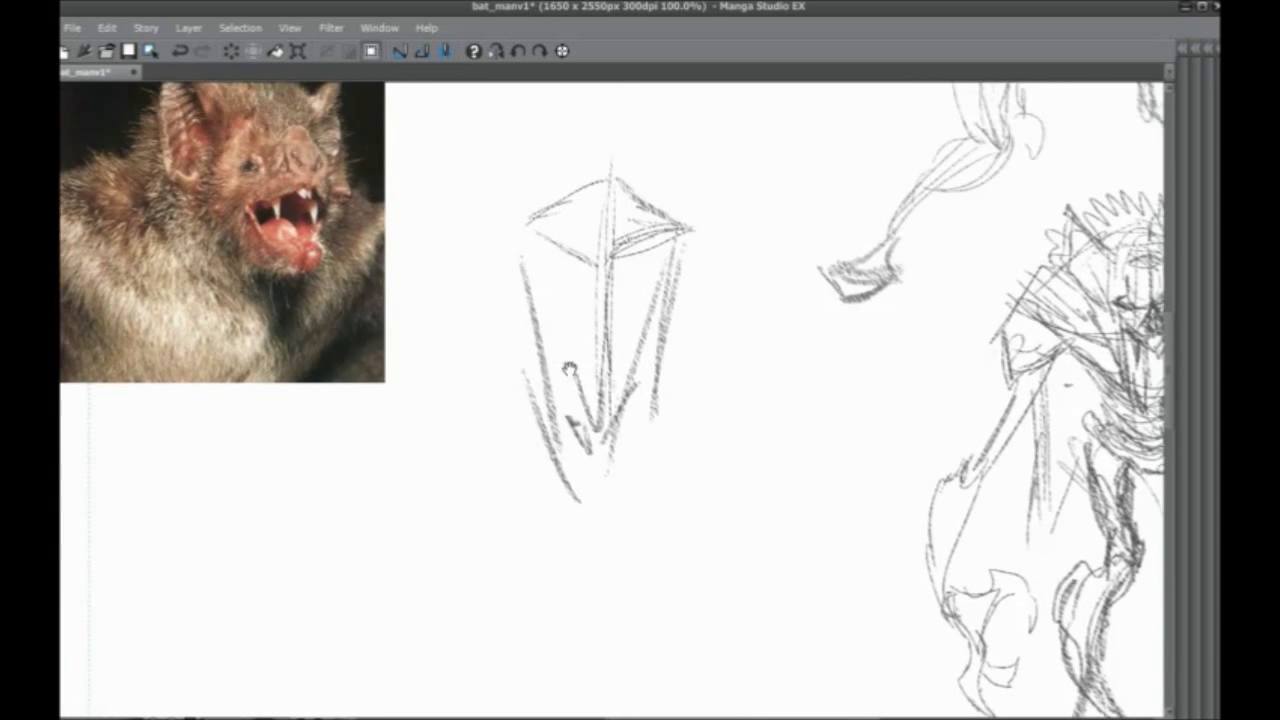
drag(686, 244, 731, 436)
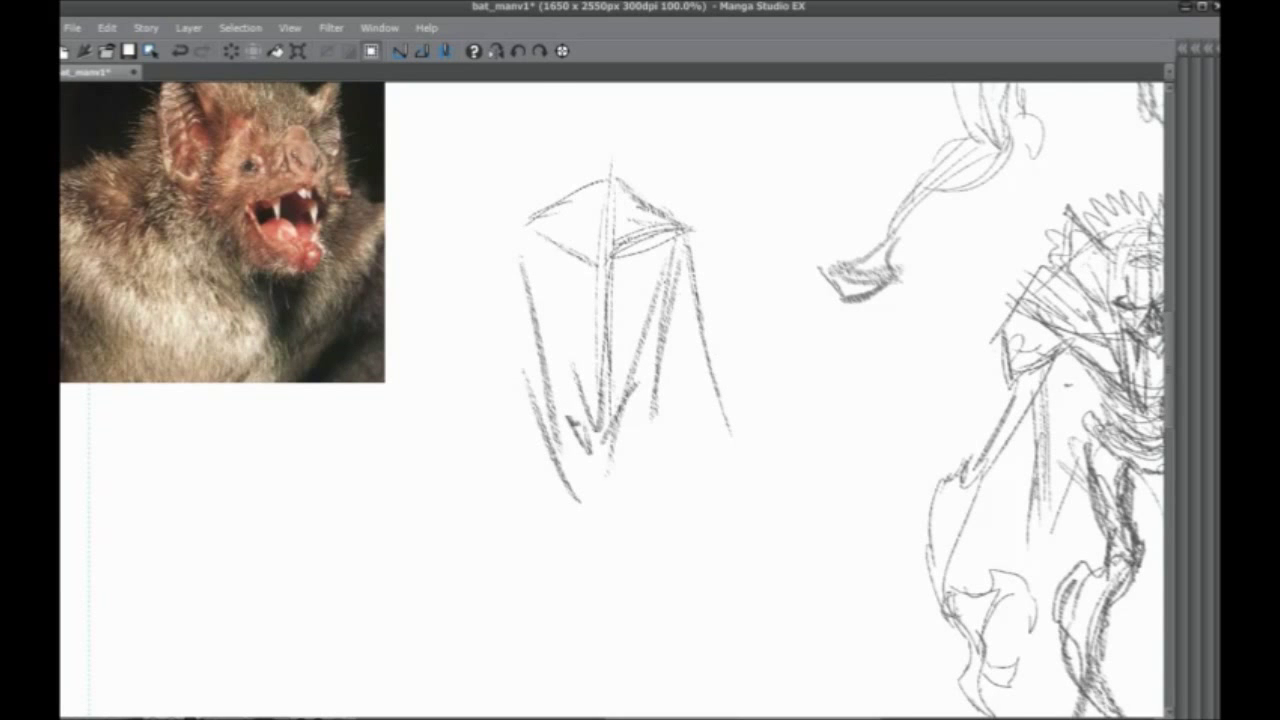
drag(515, 239, 471, 388)
drag(490, 307, 453, 420)
drag(477, 379, 461, 519)
mouse_move(575, 300)
mouse_down()
mouse_move(605, 322)
mouse_move(608, 284)
mouse_move(590, 342)
mouse_up()
drag(590, 248, 586, 345)
drag(559, 274, 591, 312)
drag(578, 242, 568, 386)
mouse_move(545, 260)
mouse_down()
mouse_move(600, 340)
mouse_move(596, 290)
mouse_up()
key(ctrl+z)
key(ctrl+z)
key(ctrl+z)
key(ctrl+z)
key(ctrl+z)
key(ctrl+z)
mouse_move(618, 336)
mouse_down()
mouse_move(520, 277)
mouse_move(537, 355)
mouse_up()
drag(580, 237, 520, 319)
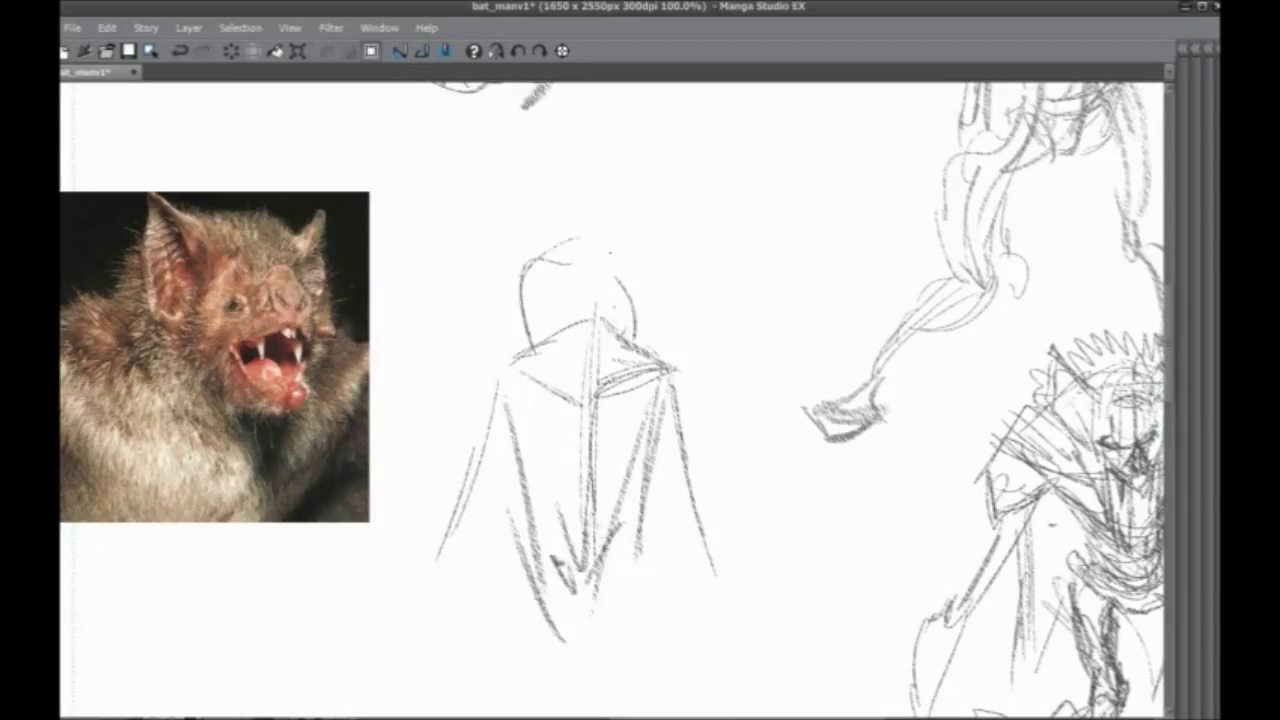
drag(608, 253, 595, 331)
key(ctrl+z)
key(ctrl+z)
key(ctrl+z)
Sketch a narrow, squared head outline above the shoulders and connect it with the neck
mouse_move(600, 212)
mouse_down()
mouse_move(532, 290)
mouse_move(580, 330)
mouse_up()
drag(540, 215, 612, 296)
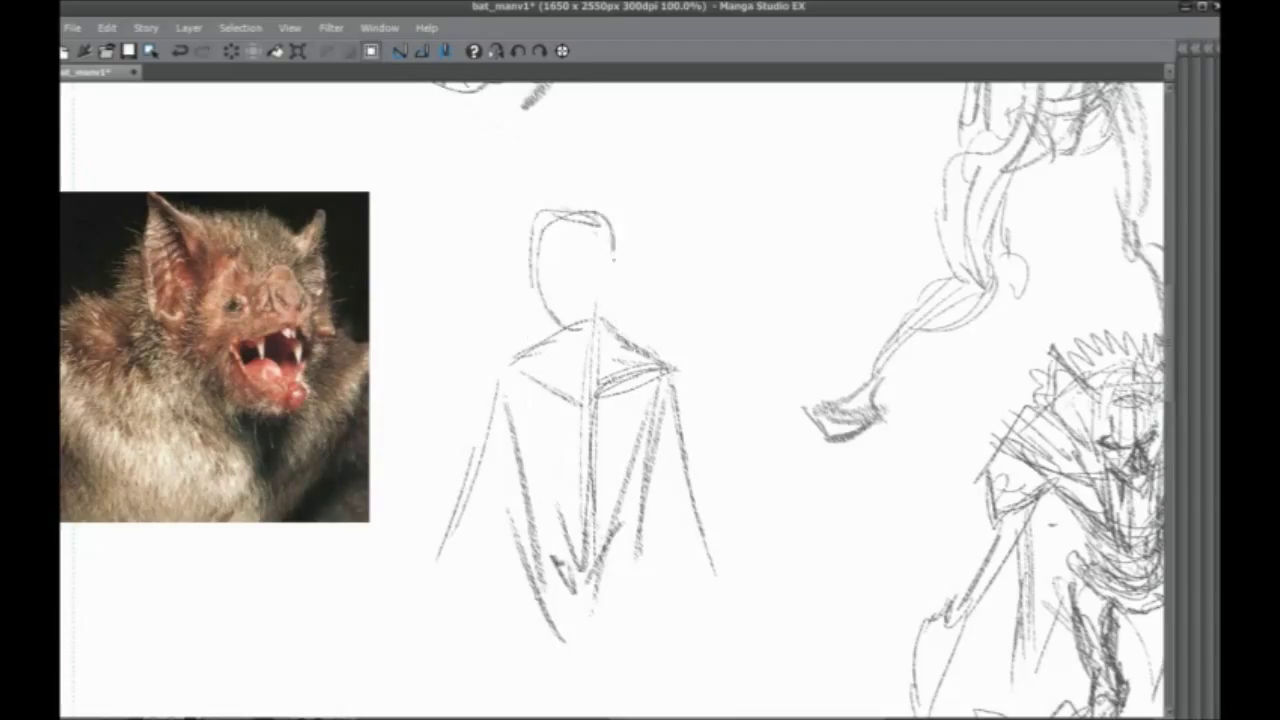
drag(605, 215, 615, 318)
mouse_move(545, 298)
mouse_down()
mouse_move(568, 370)
mouse_move(525, 334)
mouse_move(550, 374)
mouse_move(547, 349)
mouse_up()
mouse_move(564, 320)
mouse_down()
mouse_move(564, 458)
mouse_move(560, 375)
mouse_up()
Darken the spine line down the torso and sketch the angled pelvis at its lower end
drag(563, 405, 566, 504)
drag(561, 436, 565, 546)
drag(579, 543, 578, 561)
drag(584, 438, 577, 522)
drag(630, 520, 570, 594)
drag(523, 522, 513, 464)
scroll(438, 306, down, 1)
drag(438, 306, 490, 275)
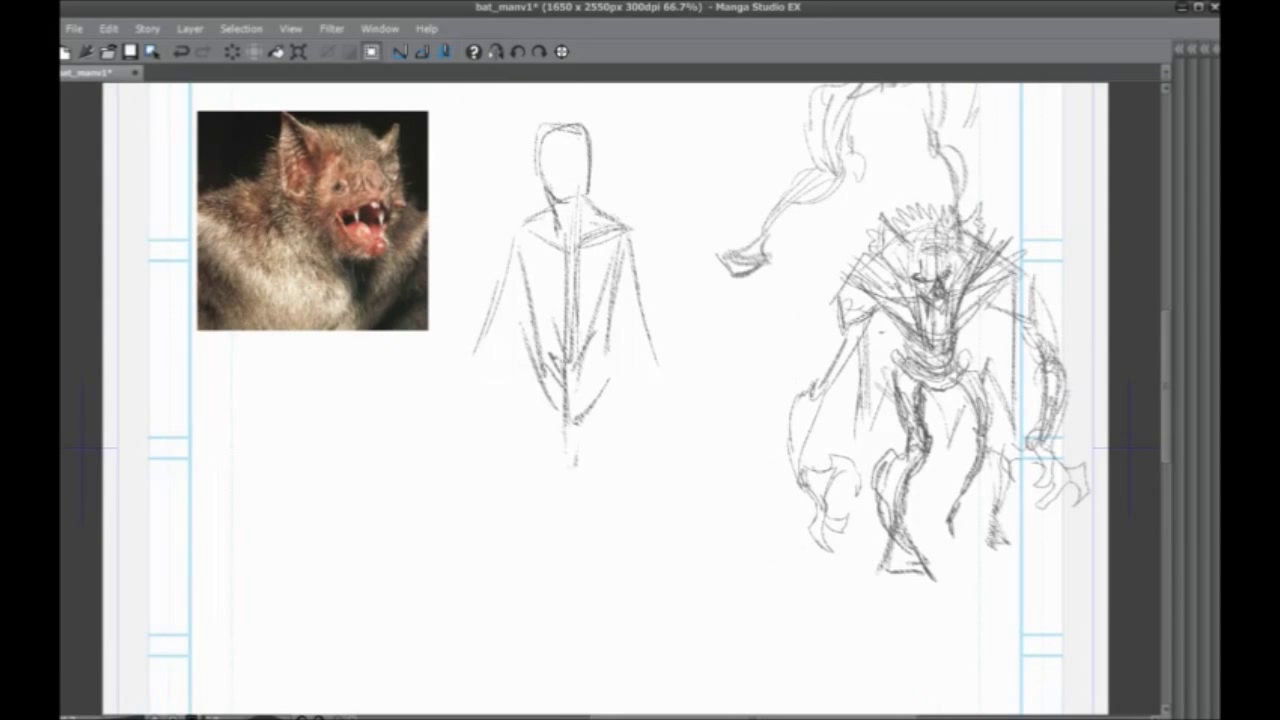
drag(508, 215, 568, 495)
drag(614, 222, 570, 530)
drag(600, 300, 566, 540)
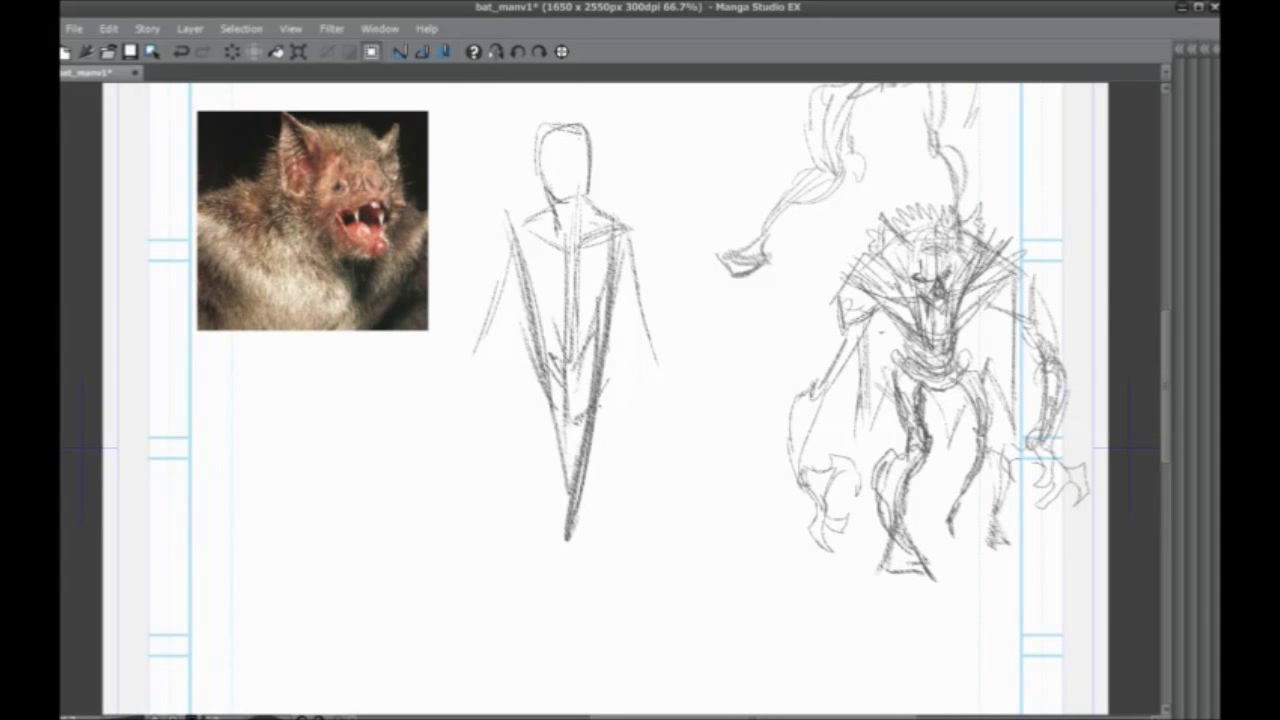
drag(614, 395, 605, 615)
mouse_move(550, 372)
mouse_down()
mouse_move(608, 565)
mouse_move(535, 578)
mouse_up()
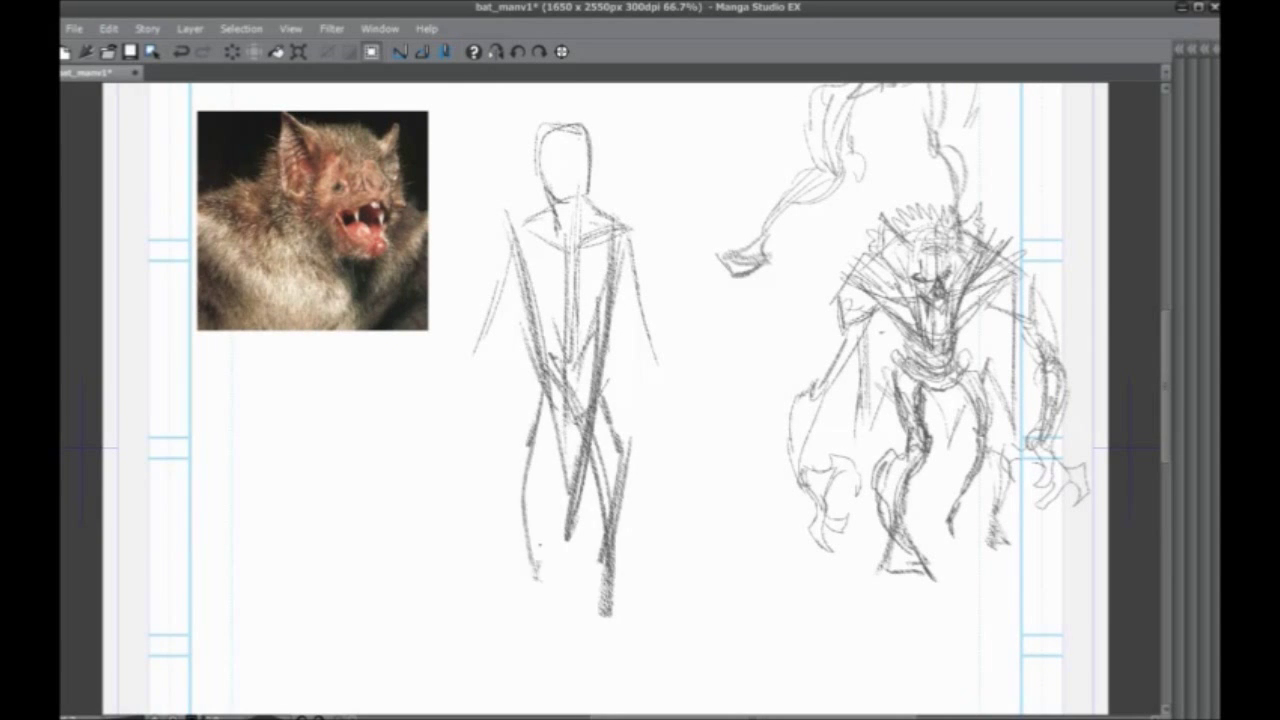
drag(546, 398, 538, 572)
drag(544, 434, 550, 598)
drag(544, 374, 566, 606)
drag(540, 376, 566, 608)
key(ctrl+z)
key(ctrl+z)
key(ctrl+z)
key(ctrl+z)
key(ctrl+z)
key(ctrl+z)
key(ctrl+z)
key(ctrl+z)
key(ctrl+z)
key(ctrl+z)
drag(604, 322, 562, 600)
drag(602, 348, 579, 544)
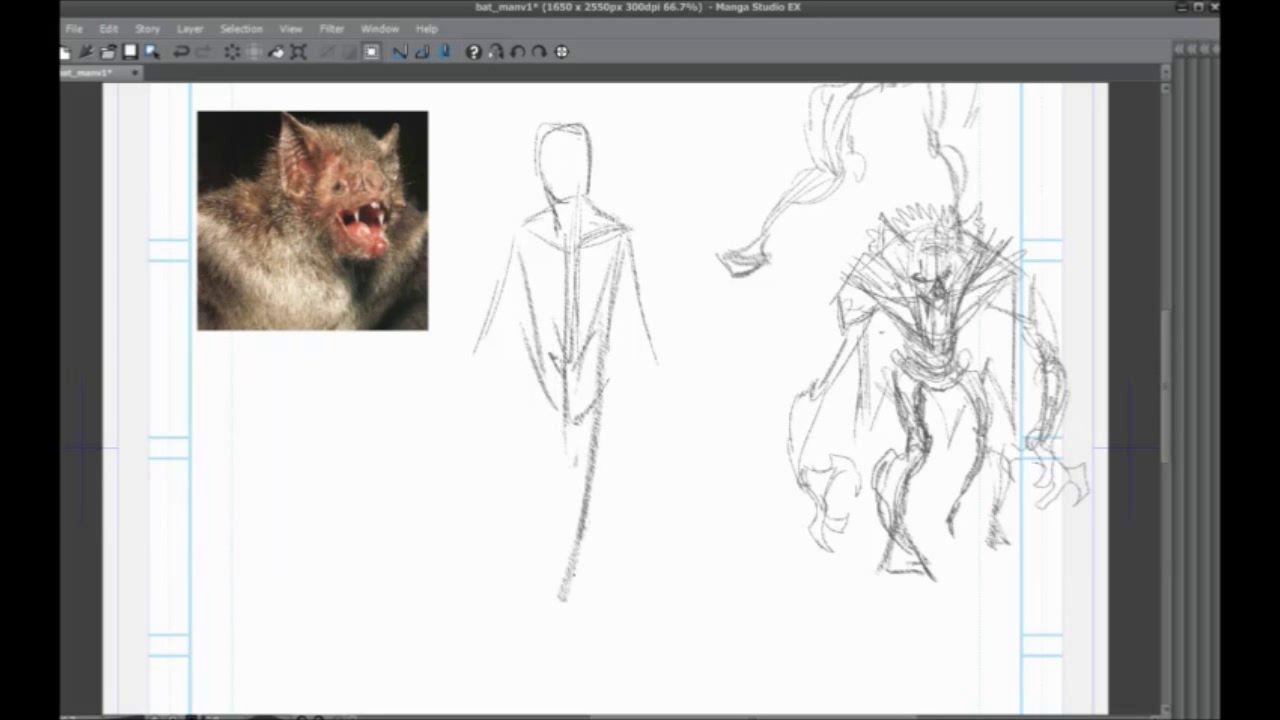
drag(584, 392, 548, 630)
drag(520, 296, 578, 640)
drag(575, 506, 563, 586)
mouse_move(568, 618)
mouse_down()
mouse_move(540, 678)
mouse_move(605, 641)
mouse_up()
drag(535, 509, 555, 580)
key(ctrl+z)
key(ctrl+z)
key(ctrl+z)
key(ctrl+z)
key(ctrl+z)
key(ctrl+z)
key(ctrl+z)
key(ctrl+z)
Add dark vertical guide strokes down the middle of the face and a short curved feature line
drag(503, 509, 498, 466)
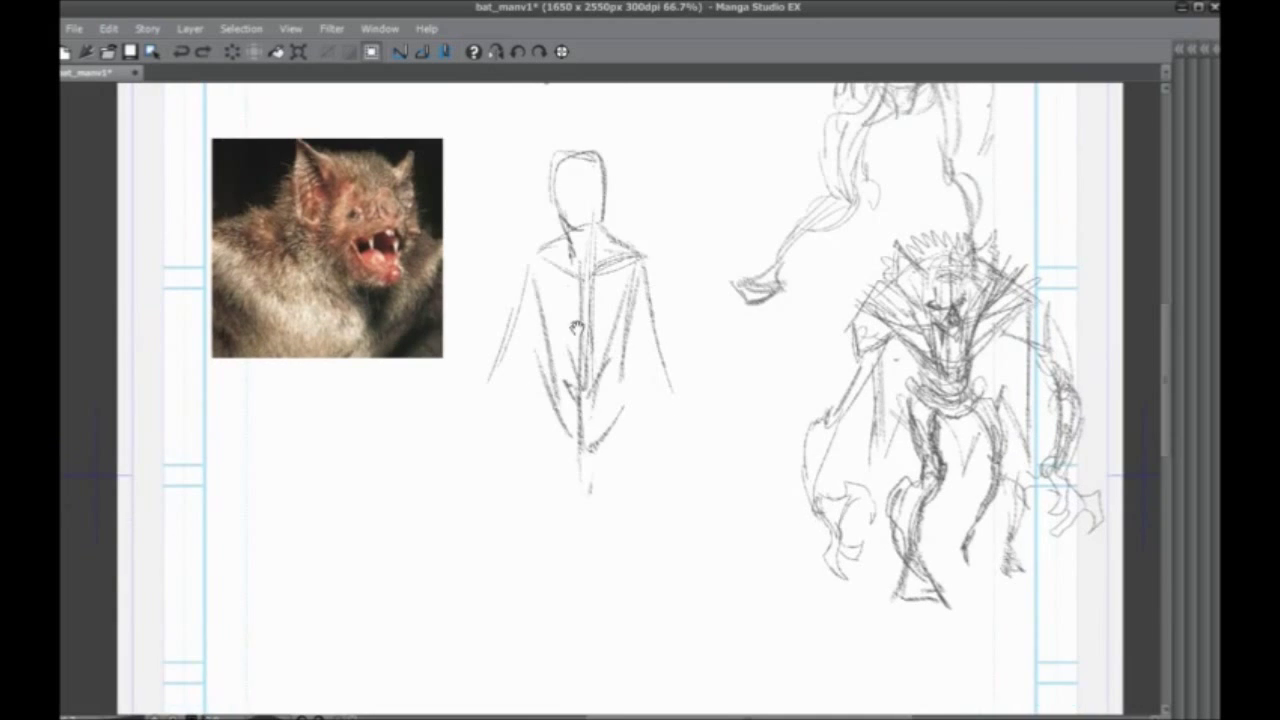
drag(577, 328, 559, 362)
drag(567, 192, 565, 264)
drag(560, 188, 560, 280)
drag(552, 182, 550, 278)
drag(553, 228, 577, 246)
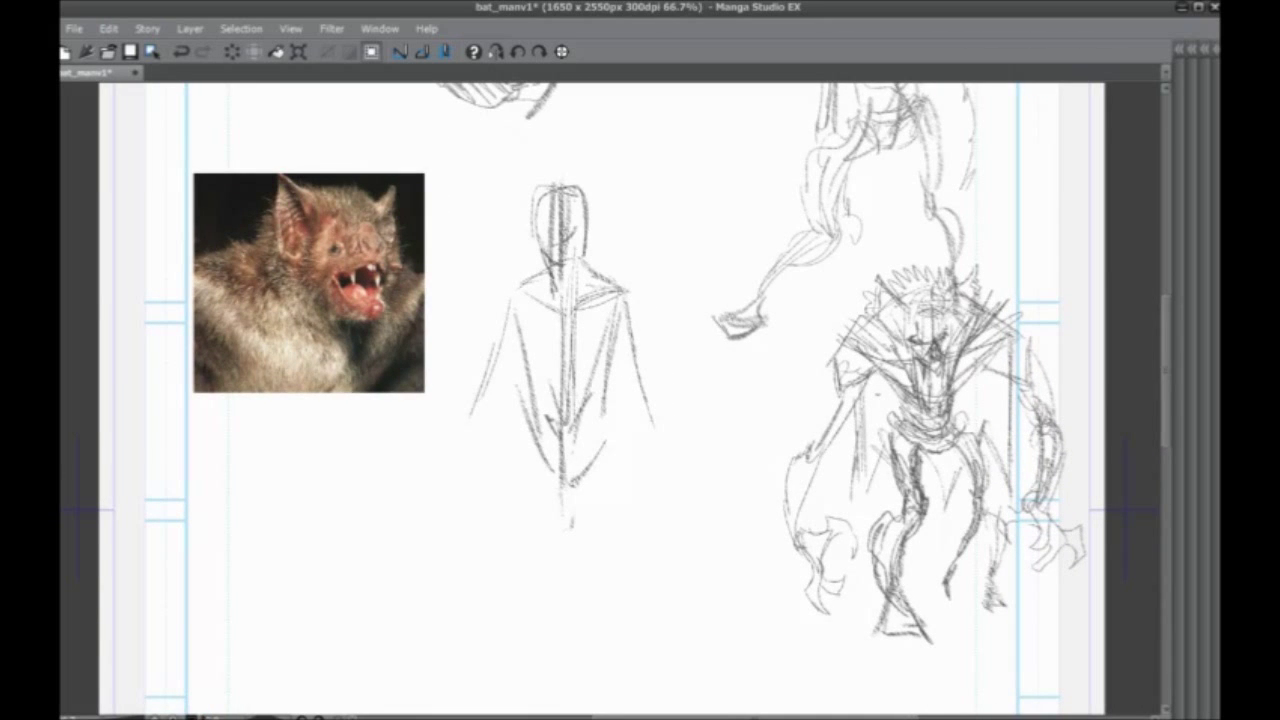
Set the Jonathan Pencil 3 brush size to 12, testing it with strokes beside the figure, and view the canvas at 100%
key(Tab)
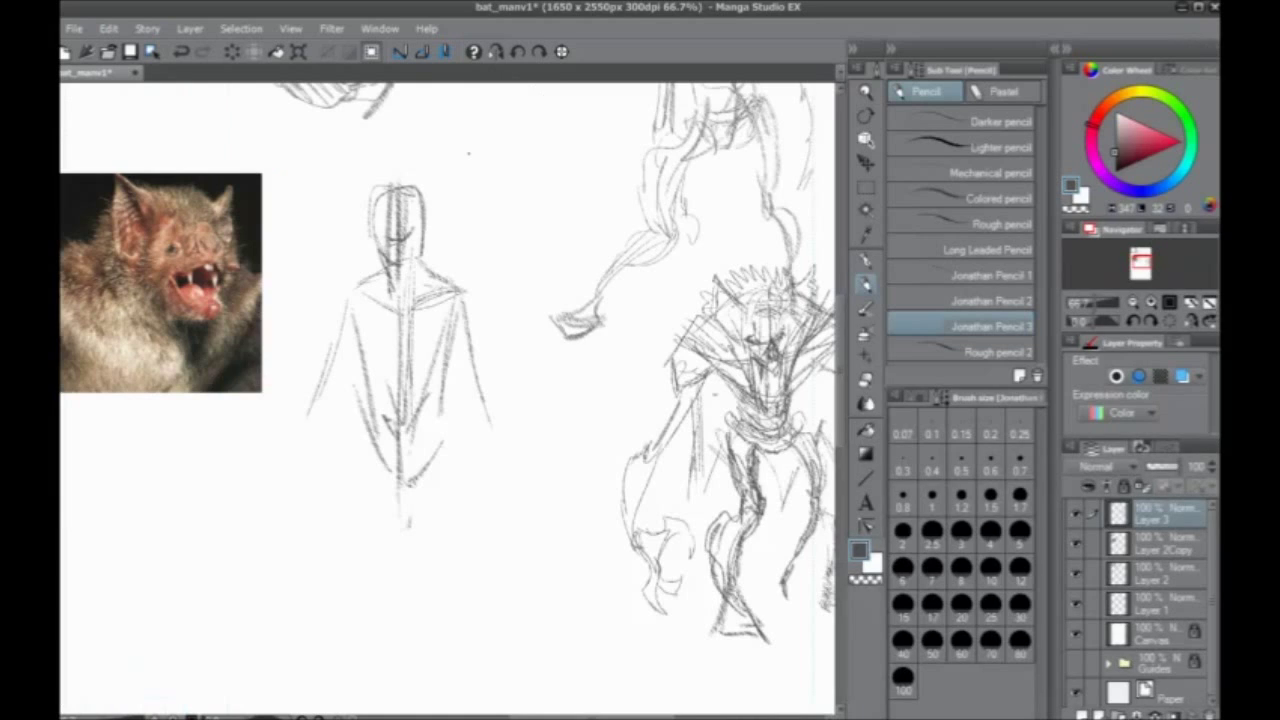
key(bracketleft)
key(bracketleft)
key(bracketleft)
key(bracketleft)
key(bracketleft)
key(bracketleft)
drag(525, 313, 528, 405)
drag(498, 377, 521, 389)
key(bracketright)
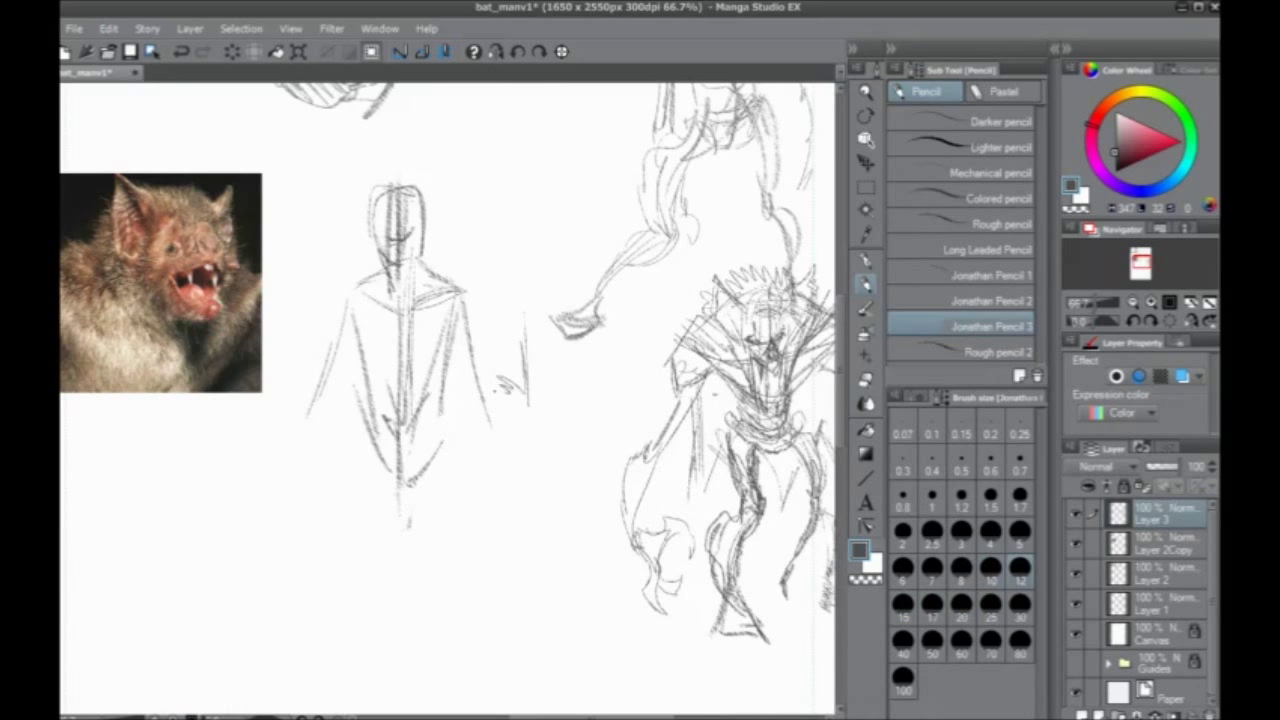
key(Tab)
key(ctrl+alt+0)
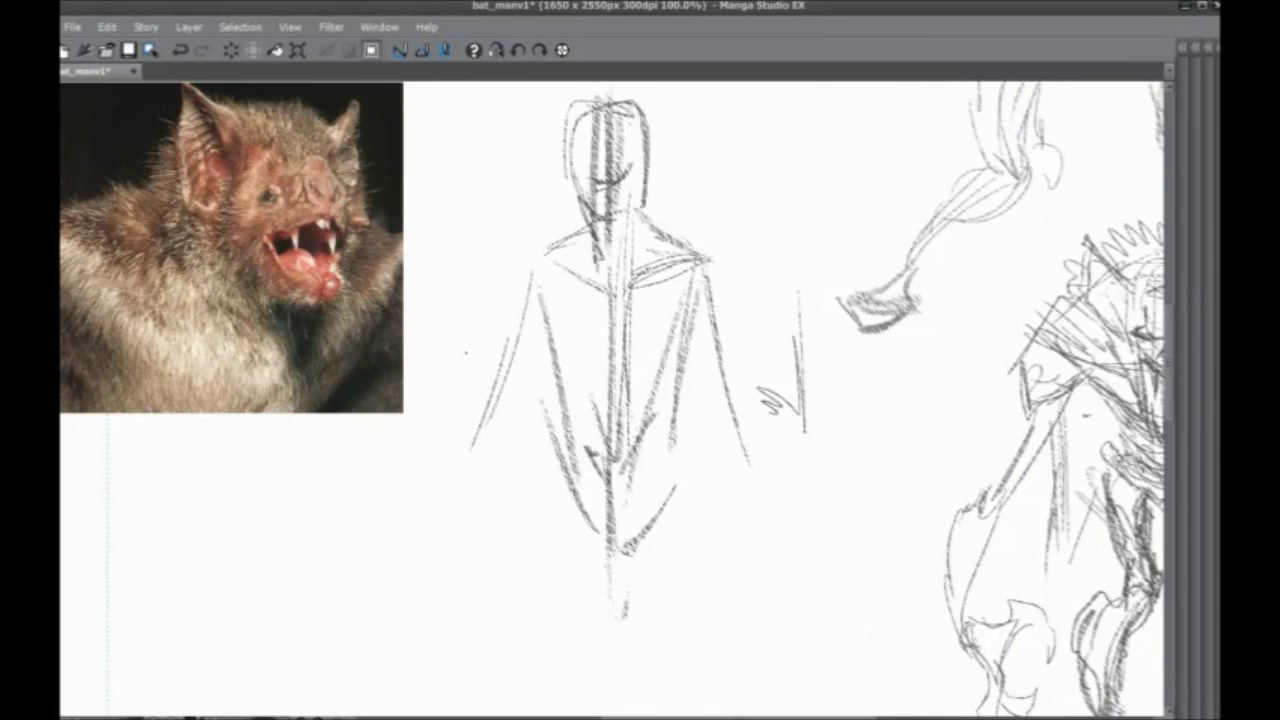
Add a curved collar line, angled chest lines and shading at the left-hand shoulder, undoing a stray stroke
drag(468, 444, 562, 446)
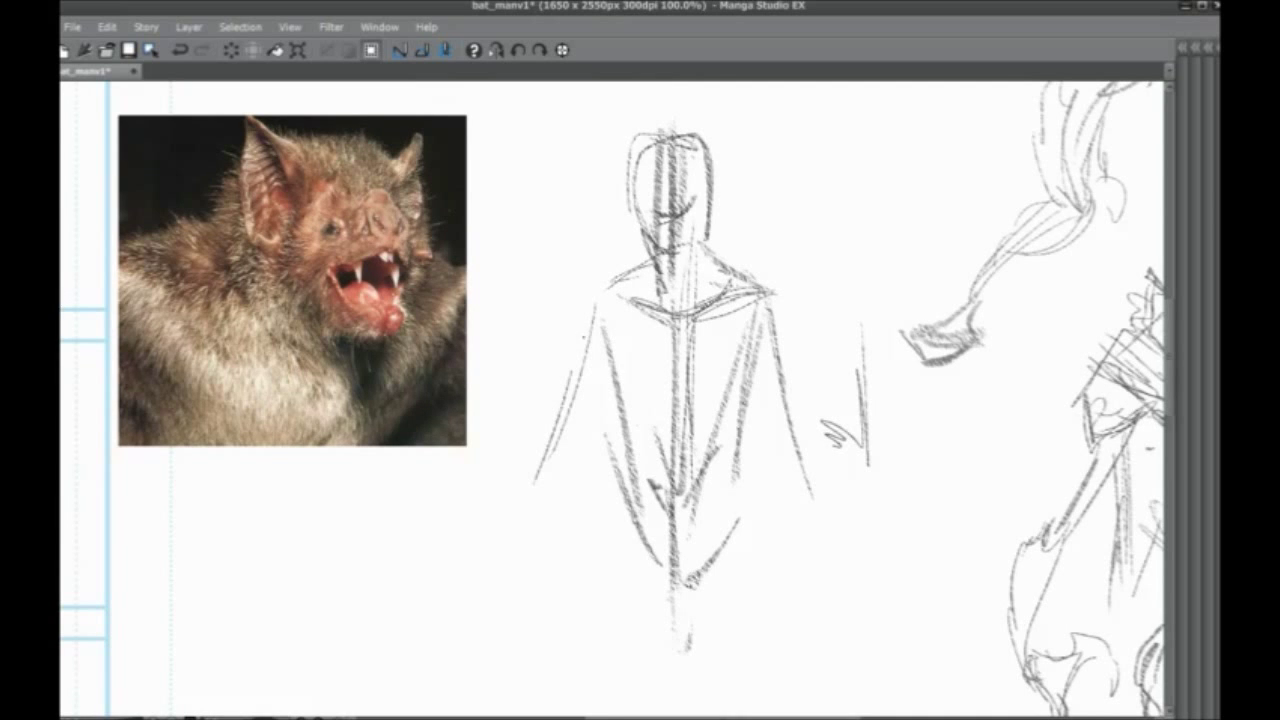
drag(567, 369, 477, 389)
mouse_move(534, 313)
mouse_down()
mouse_move(449, 200)
mouse_move(444, 392)
mouse_up()
drag(526, 338, 566, 376)
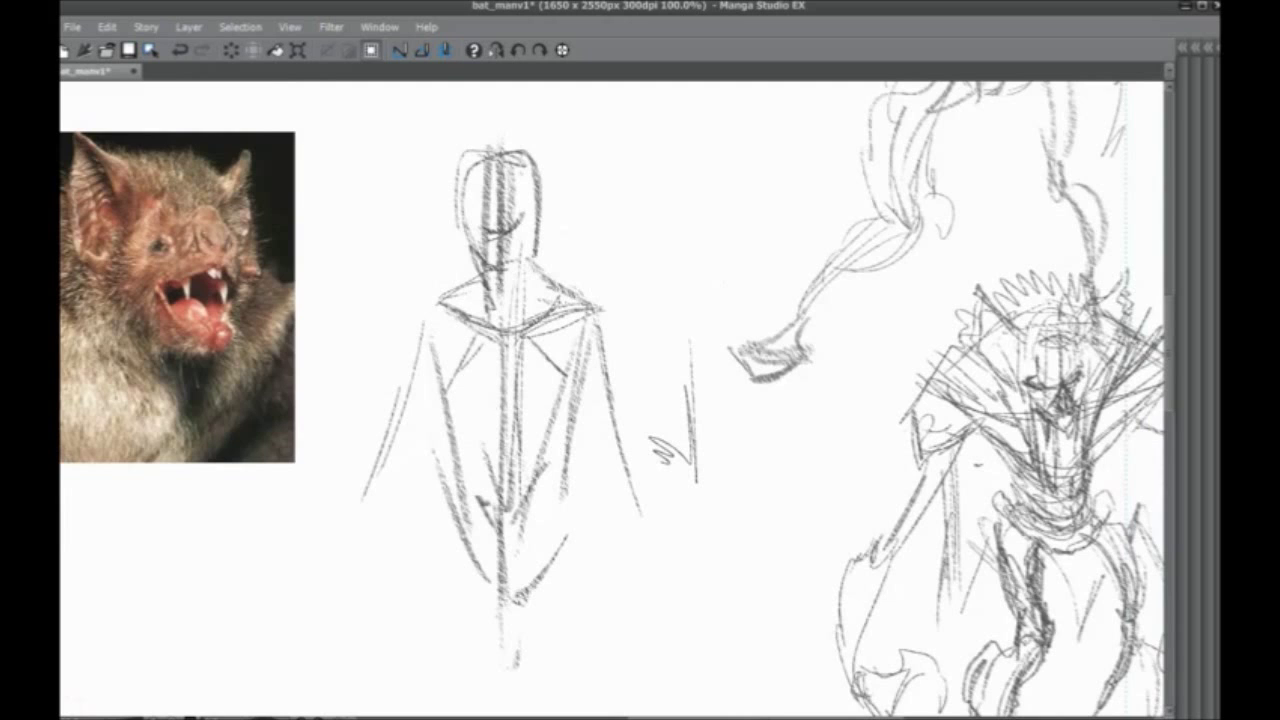
mouse_move(462, 312)
mouse_down()
mouse_move(418, 364)
mouse_move(416, 435)
mouse_move(418, 409)
mouse_up()
key(ctrl+z)
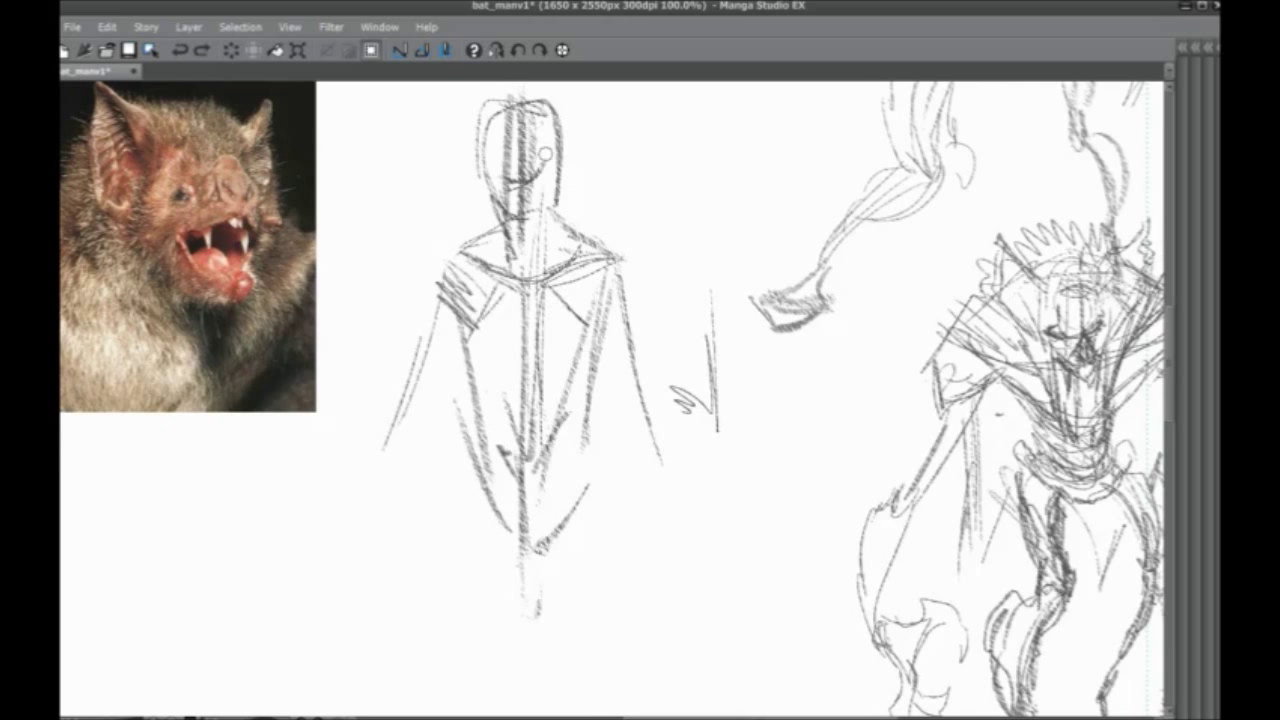
Erase the whole new figure sketch and the test strokes beside it
mouse_move(544, 152)
mouse_down()
mouse_move(533, 144)
mouse_move(624, 340)
mouse_move(614, 503)
mouse_move(469, 483)
mouse_up()
key(e)
mouse_move(496, 180)
mouse_down()
mouse_move(584, 146)
mouse_move(400, 453)
mouse_move(512, 115)
mouse_move(679, 367)
mouse_move(663, 244)
mouse_up()
drag(465, 394, 474, 434)
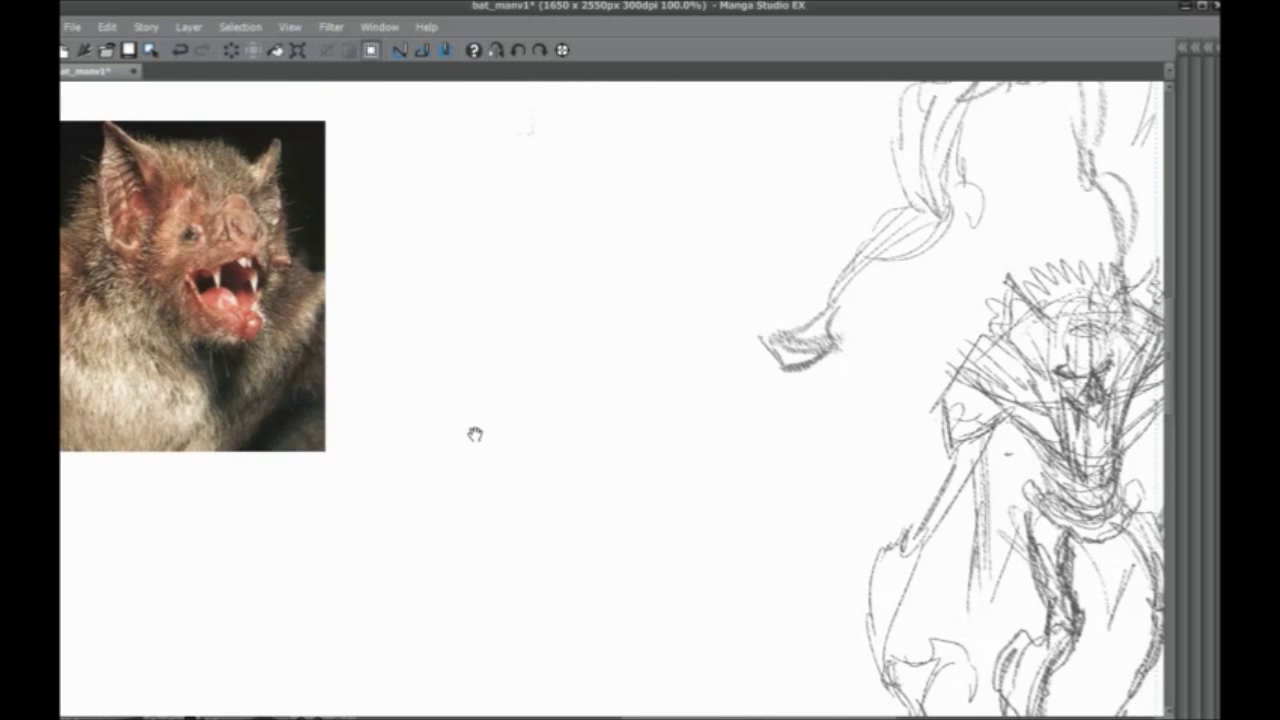
Sketch a new V-shaped torso narrowing to a point beneath a curved shoulder line, beside the bat photo
mouse_move(553, 300)
mouse_down()
mouse_move(547, 238)
mouse_move(453, 204)
mouse_up()
mouse_move(444, 212)
mouse_down()
mouse_move(526, 203)
mouse_move(507, 411)
mouse_move(526, 496)
mouse_up()
drag(463, 305, 521, 505)
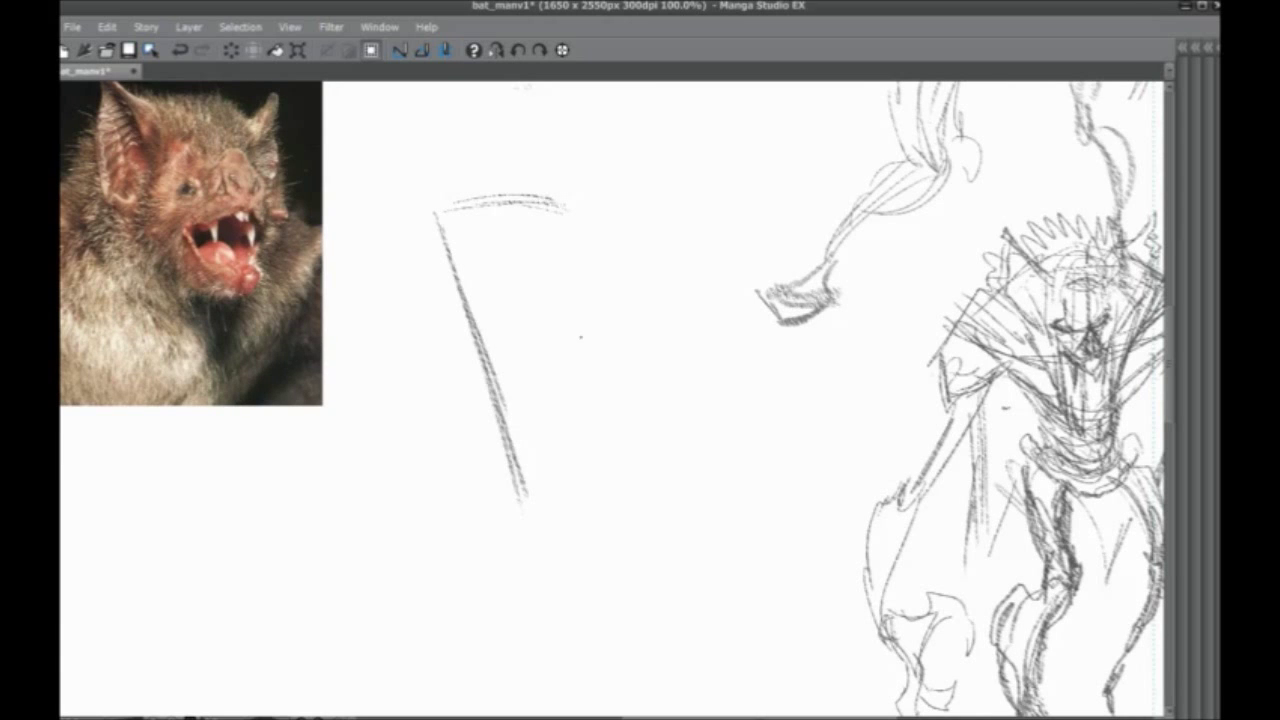
drag(586, 200, 530, 532)
mouse_move(595, 247)
mouse_down()
mouse_move(593, 230)
mouse_move(526, 505)
mouse_up()
drag(472, 203, 576, 206)
drag(468, 298, 518, 488)
drag(505, 384, 515, 366)
Sketch long curved arm shapes hanging down on both sides of the V-shaped torso
drag(463, 261, 412, 296)
mouse_move(390, 330)
mouse_down()
mouse_move(436, 462)
mouse_move(462, 494)
mouse_up()
drag(466, 278, 462, 520)
mouse_move(594, 272)
mouse_down()
mouse_move(645, 497)
mouse_move(640, 540)
mouse_up()
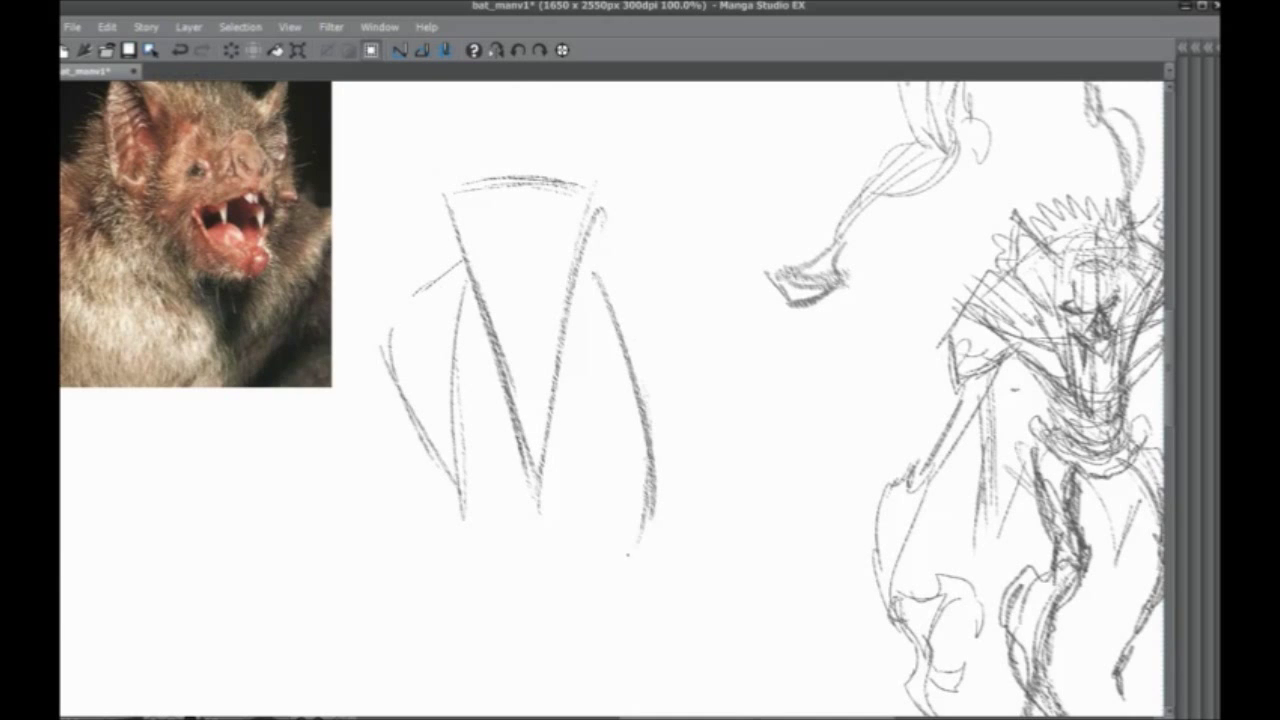
drag(550, 322, 631, 545)
drag(594, 408, 622, 544)
Sketch long tapering leg and coat strokes beneath both sides of the V-shaped torso
drag(482, 302, 480, 274)
mouse_move(486, 346)
mouse_down()
mouse_move(479, 460)
mouse_move(532, 612)
mouse_up()
drag(499, 528, 541, 620)
drag(511, 434, 548, 602)
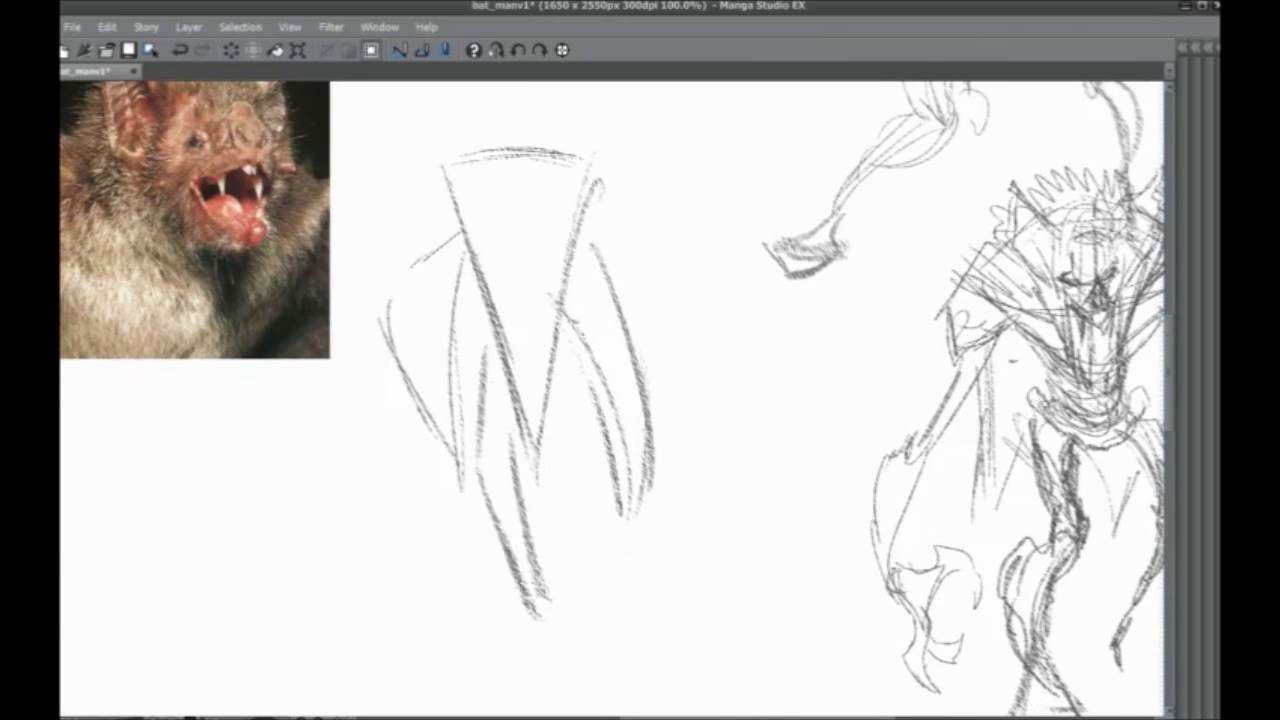
drag(580, 325, 628, 618)
drag(566, 400, 618, 632)
Extend the coat and leg strokes farther down and thicken the folds on the right-hand side
scroll(528, 257, down, 3)
drag(488, 380, 474, 432)
drag(476, 314, 456, 398)
drag(448, 444, 490, 588)
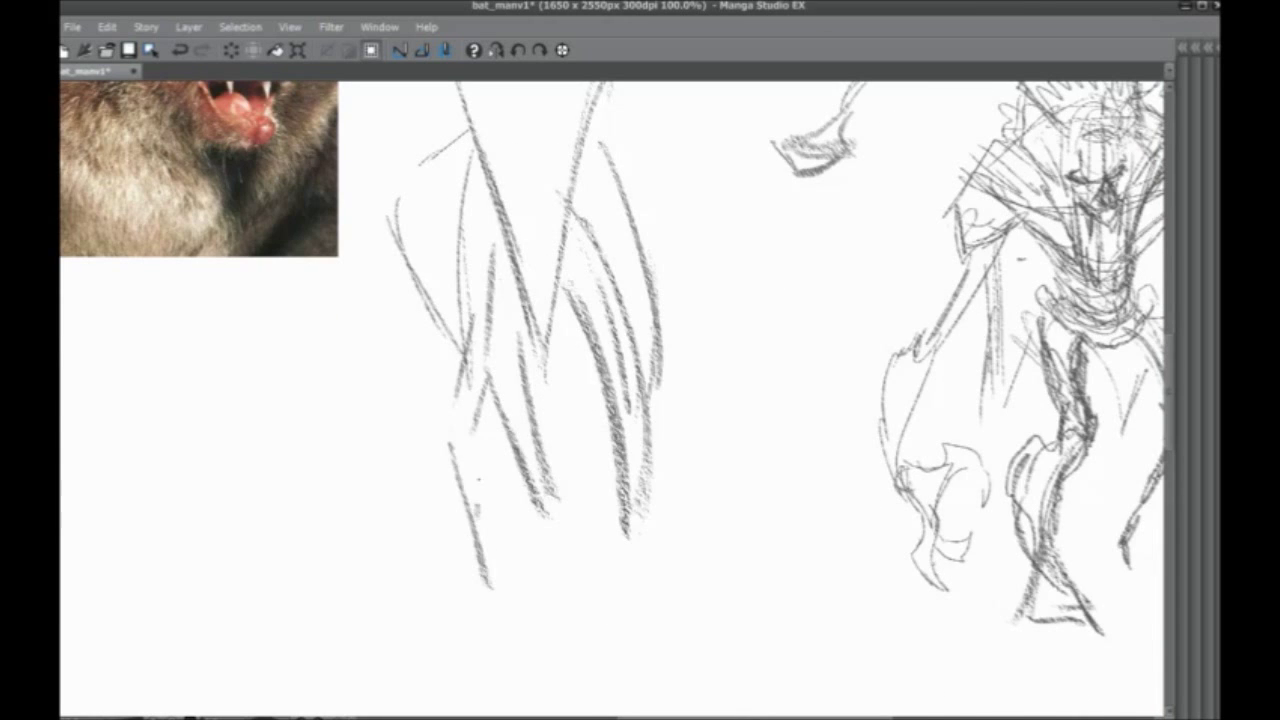
drag(478, 479, 484, 340)
drag(615, 330, 597, 466)
Sketch curved cape lines sweeping from the shoulders down both sides of the figure
drag(557, 137, 532, 301)
drag(586, 241, 652, 306)
mouse_move(526, 273)
mouse_down()
mouse_move(655, 310)
mouse_move(554, 295)
mouse_up()
drag(646, 300, 684, 430)
drag(560, 293, 664, 422)
drag(514, 286, 680, 456)
mouse_move(436, 253)
mouse_down()
mouse_move(338, 346)
mouse_move(342, 480)
mouse_up()
mouse_move(438, 312)
mouse_down()
mouse_move(358, 406)
mouse_move(342, 490)
mouse_up()
drag(424, 329, 358, 472)
drag(399, 427, 373, 409)
mouse_move(563, 263)
mouse_down()
mouse_move(572, 307)
mouse_move(574, 296)
mouse_up()
drag(425, 459, 437, 503)
drag(511, 345, 528, 350)
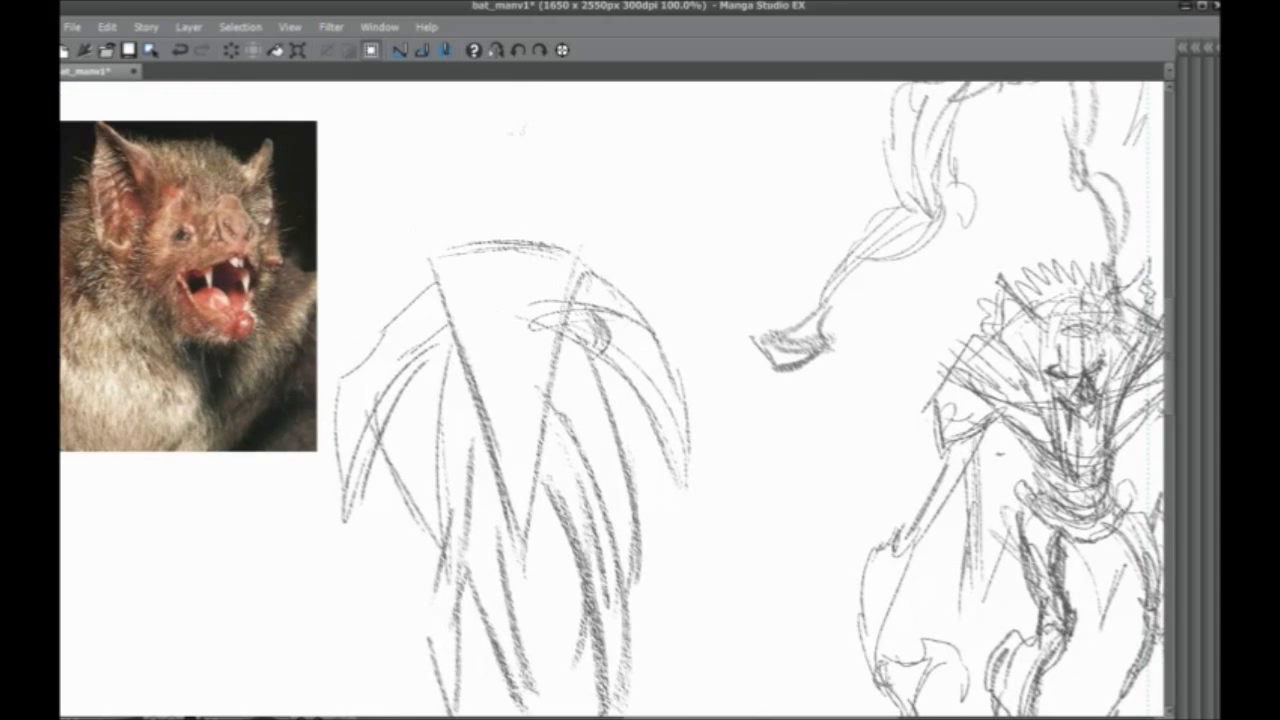
Draw a small spread, claw-like hand on the right-hand side of the chest
drag(596, 308, 572, 332)
mouse_move(590, 300)
mouse_down()
mouse_move(594, 344)
mouse_move(556, 334)
mouse_up()
drag(556, 334, 565, 352)
mouse_move(570, 310)
mouse_down()
mouse_move(590, 334)
mouse_move(566, 294)
mouse_up()
mouse_move(566, 294)
mouse_down()
mouse_move(544, 296)
mouse_move(556, 348)
mouse_up()
mouse_move(545, 293)
mouse_down()
mouse_move(522, 283)
mouse_move(544, 300)
mouse_up()
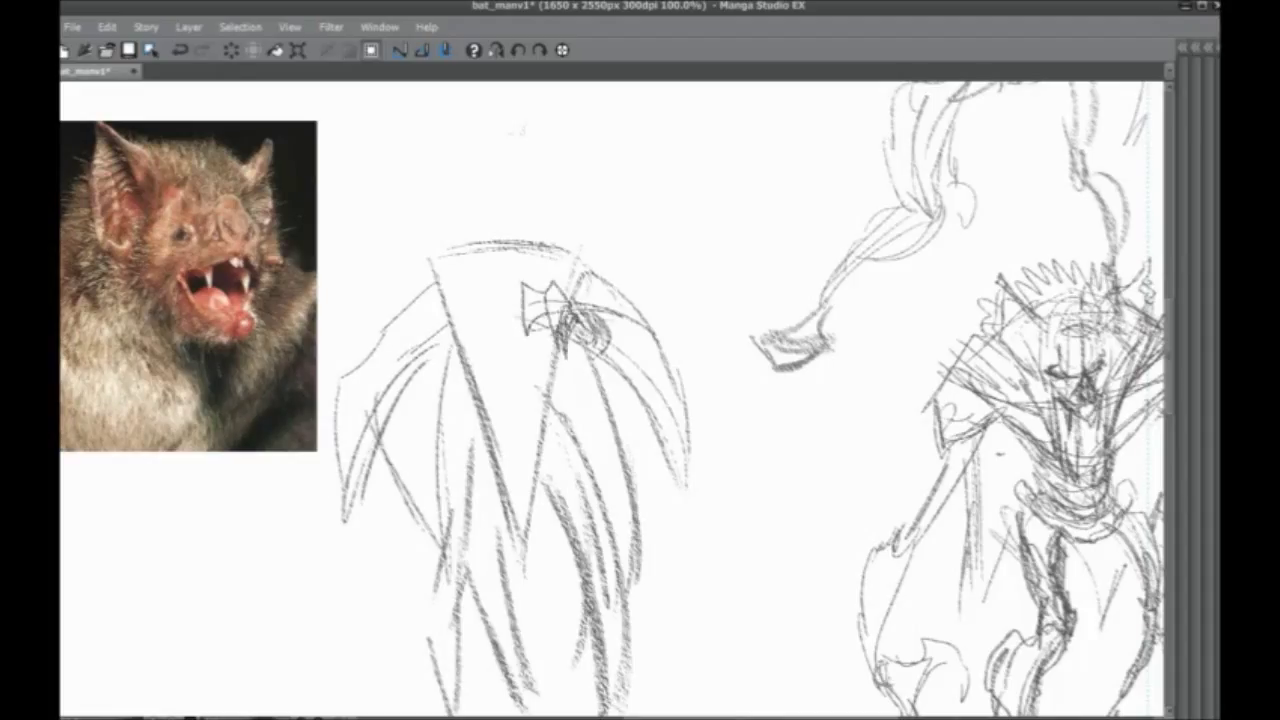
Outline the bent right-hand arm with a pointed elbow and an angular shoulder above it
mouse_move(610, 344)
mouse_down()
mouse_move(707, 406)
mouse_move(706, 419)
mouse_up()
mouse_move(700, 446)
mouse_down()
mouse_move(590, 342)
mouse_move(700, 447)
mouse_up()
drag(700, 447, 609, 351)
drag(684, 368, 700, 438)
mouse_move(602, 338)
mouse_down()
mouse_move(672, 370)
mouse_move(700, 447)
mouse_up()
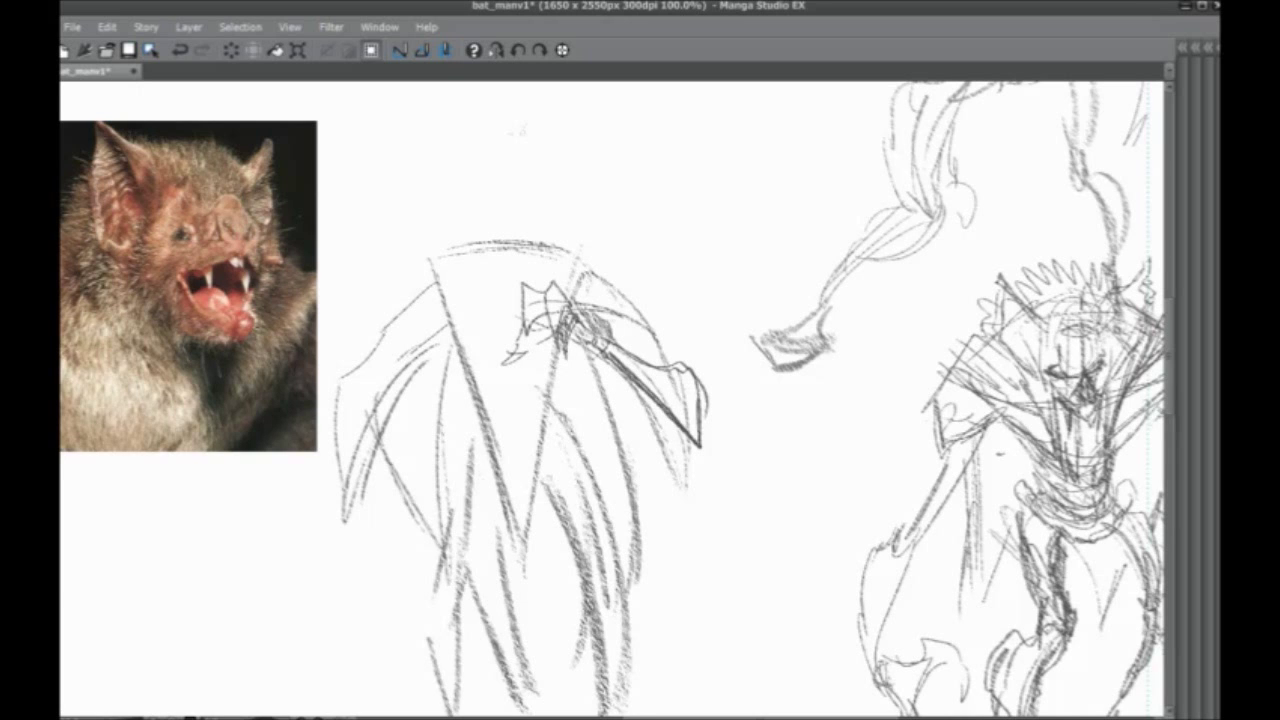
drag(684, 369, 700, 399)
mouse_move(638, 352)
mouse_down()
mouse_move(682, 376)
mouse_move(664, 370)
mouse_up()
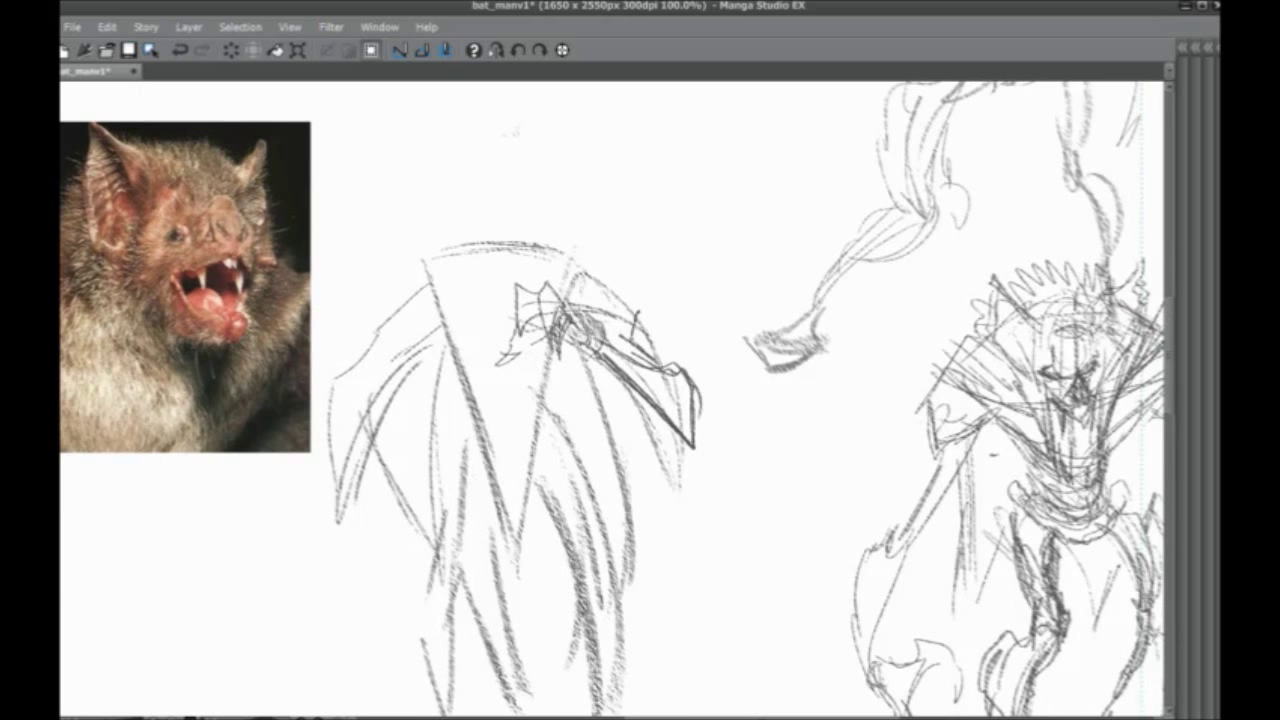
drag(638, 318, 634, 341)
drag(613, 279, 636, 337)
mouse_move(612, 273)
mouse_down()
mouse_move(562, 275)
mouse_move(588, 277)
mouse_up()
Outline the left-hand shoulder and arm ending in a clawed hand, and add curved lines down the torso
mouse_move(362, 364)
mouse_down()
mouse_move(406, 343)
mouse_move(441, 288)
mouse_move(450, 360)
mouse_move(442, 322)
mouse_up()
mouse_move(432, 394)
mouse_down()
mouse_move(416, 432)
mouse_move(476, 428)
mouse_move(472, 470)
mouse_up()
mouse_move(436, 390)
mouse_down()
mouse_move(484, 418)
mouse_move(492, 400)
mouse_move(427, 282)
mouse_move(415, 414)
mouse_move(427, 286)
mouse_up()
drag(427, 286, 441, 396)
drag(478, 262, 430, 336)
mouse_move(430, 290)
mouse_down()
mouse_move(516, 184)
mouse_move(514, 262)
mouse_up()
drag(540, 214, 504, 286)
drag(518, 250, 476, 280)
mouse_move(560, 184)
mouse_down()
mouse_move(542, 286)
mouse_move(582, 370)
mouse_up()
drag(650, 268, 612, 443)
mouse_move(518, 276)
mouse_down()
mouse_move(560, 416)
mouse_move(581, 318)
mouse_up()
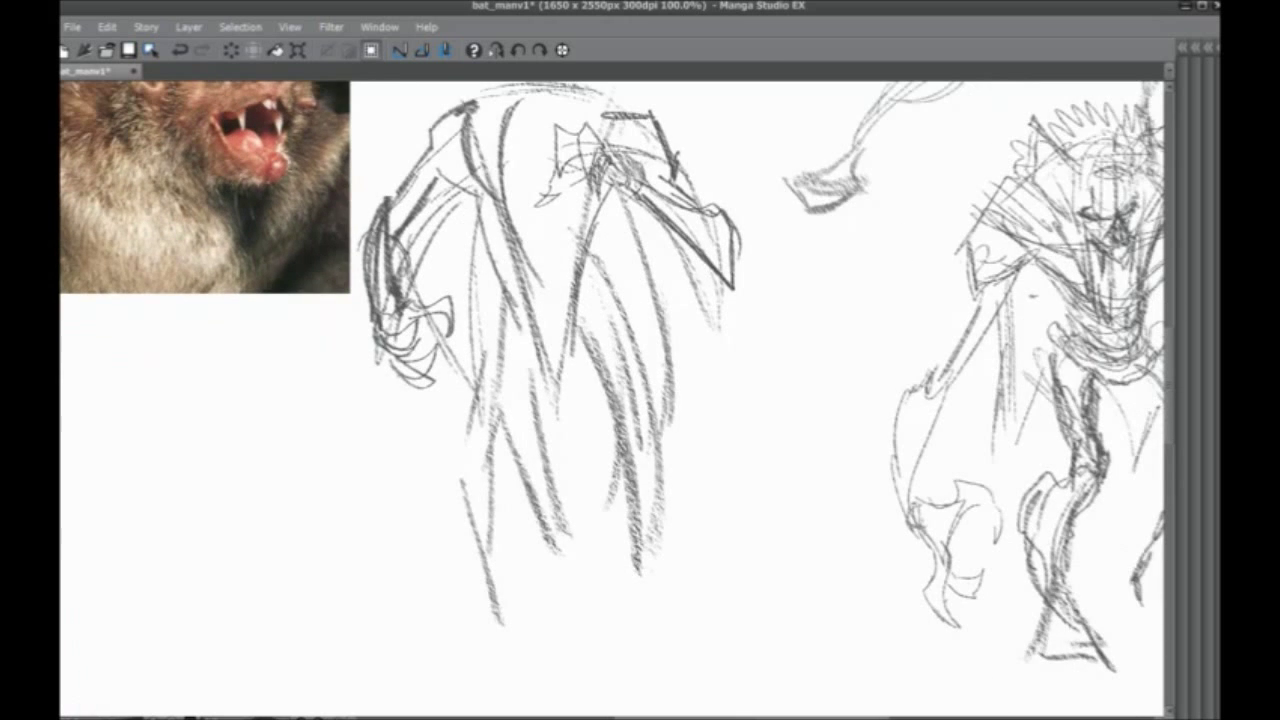
Draw thick coat strokes converging to a point below the torso, undoing the last stray stroke
mouse_move(580, 274)
mouse_down()
mouse_move(604, 310)
mouse_move(626, 418)
mouse_move(584, 516)
mouse_move(547, 552)
mouse_up()
drag(578, 316, 546, 554)
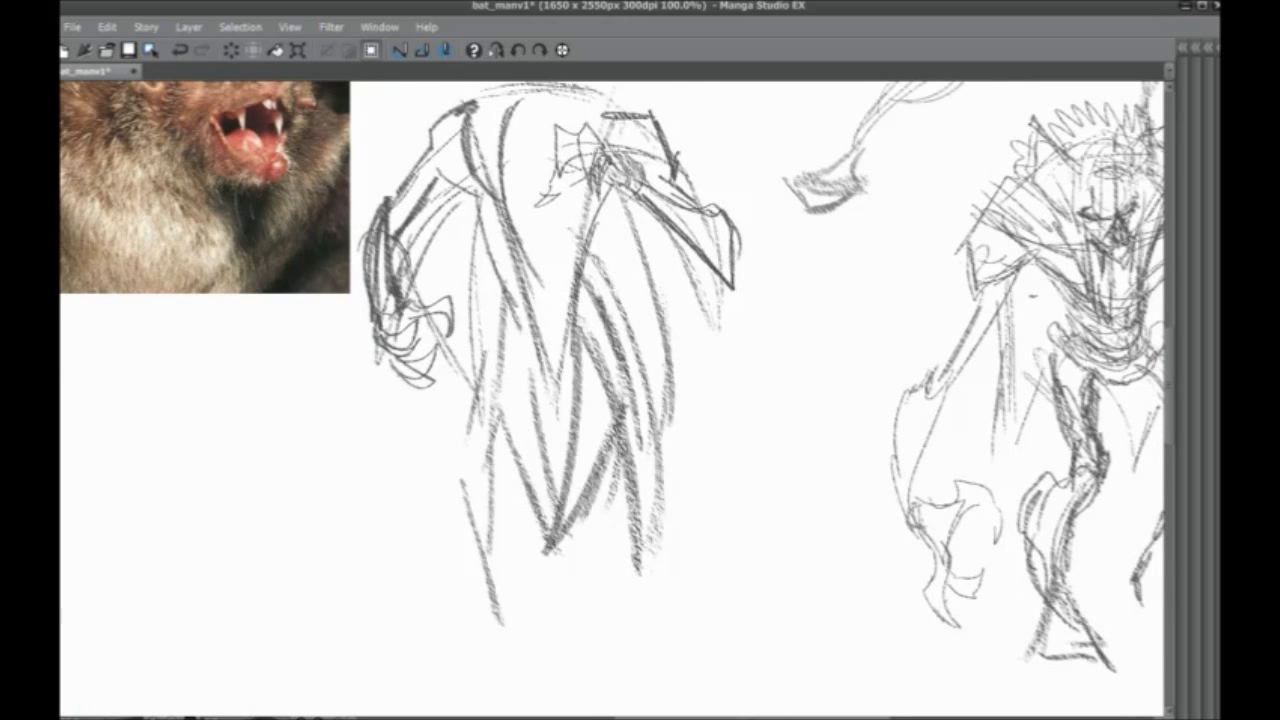
drag(570, 500, 592, 432)
mouse_move(592, 422)
mouse_down()
mouse_move(600, 450)
mouse_move(602, 419)
mouse_up()
mouse_move(588, 446)
mouse_down()
mouse_move(613, 454)
mouse_move(640, 572)
mouse_up()
key(ctrl+z)
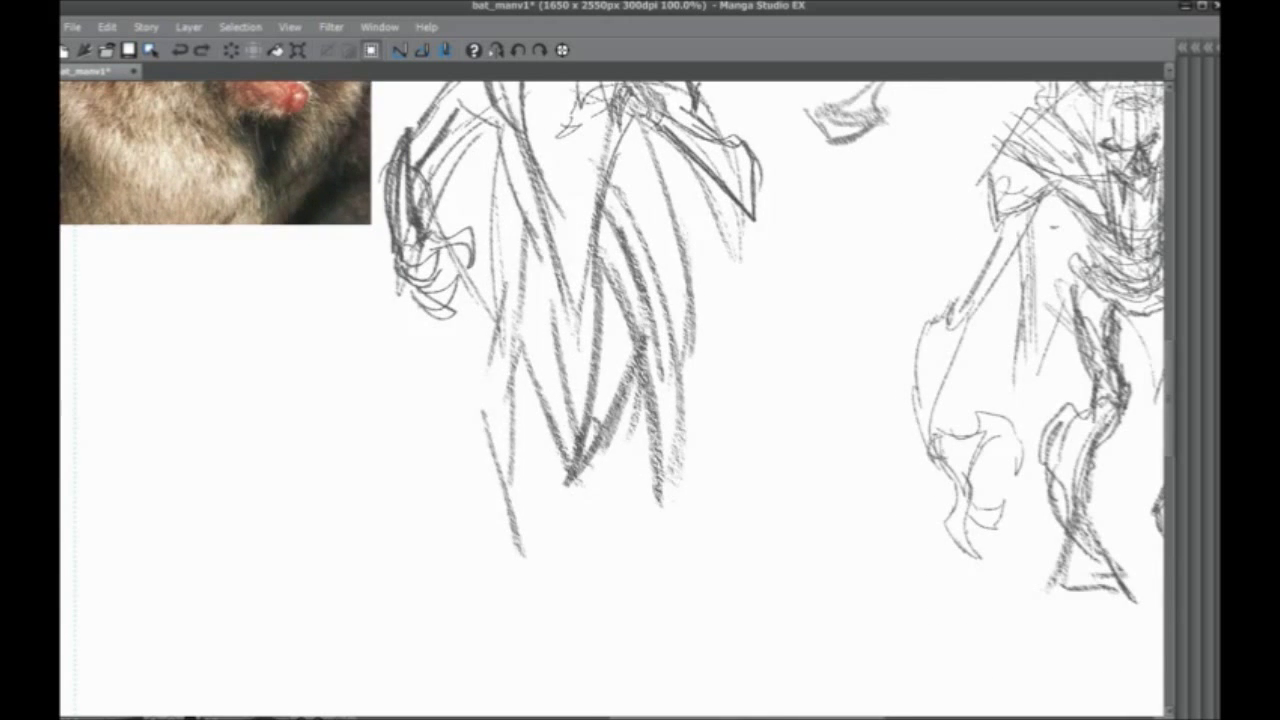
Shade the tapering front leg and outline the bent left-hand leg beneath the coat
mouse_move(582, 455)
mouse_down()
mouse_move(568, 598)
mouse_move(577, 657)
mouse_up()
drag(602, 262, 590, 460)
drag(551, 301, 549, 441)
mouse_move(541, 384)
mouse_down()
mouse_move(496, 500)
mouse_move(494, 485)
mouse_up()
drag(496, 487, 460, 634)
drag(471, 514, 476, 646)
Add an oval head with face guidelines, a neck and a draped collar above the shoulders
drag(636, 303, 545, 296)
drag(666, 314, 574, 233)
mouse_move(550, 226)
mouse_down()
mouse_move(473, 279)
mouse_move(566, 276)
mouse_up()
drag(566, 285, 514, 303)
drag(500, 250, 572, 276)
mouse_move(522, 203)
mouse_down()
mouse_move(517, 311)
mouse_move(569, 284)
mouse_up()
drag(620, 301, 548, 352)
drag(482, 318, 532, 342)
drag(528, 206, 534, 316)
drag(560, 266, 526, 277)
scroll(610, 400, down, 5)
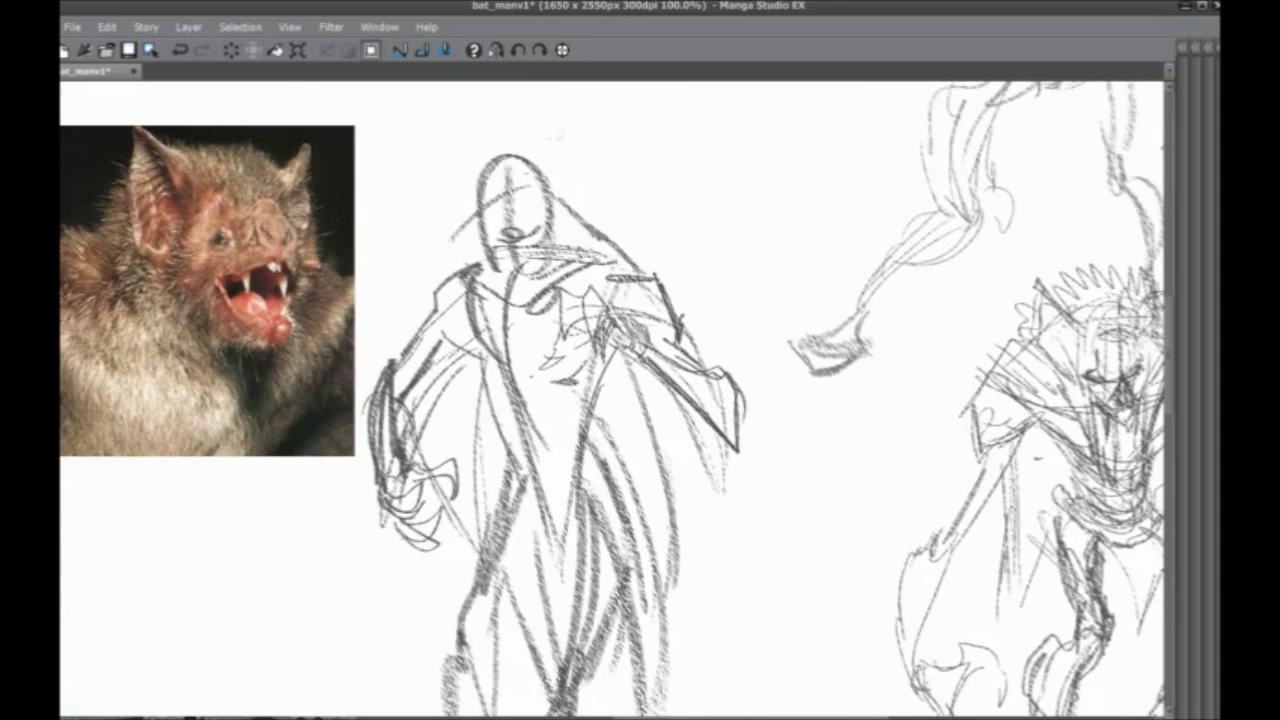
Draw long cape folds hanging from the right-hand elbow of the cloaked figure
scroll(467, 215, down, 1)
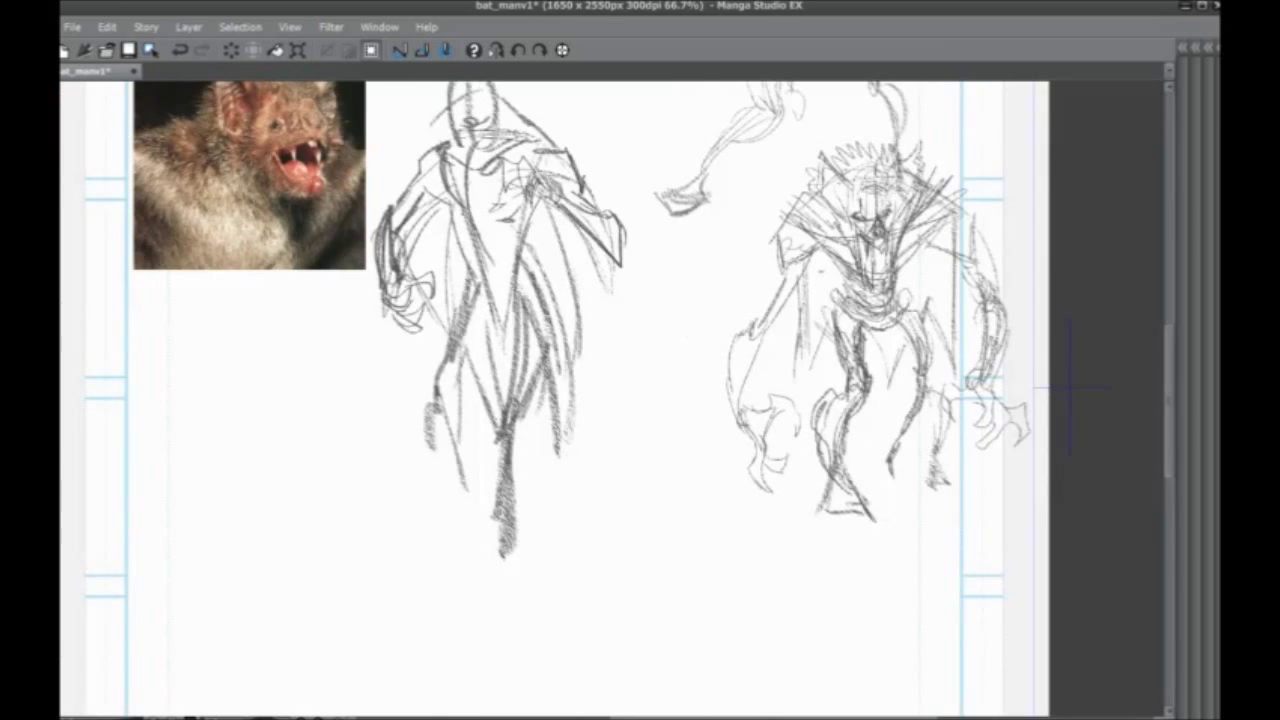
drag(368, 302, 395, 375)
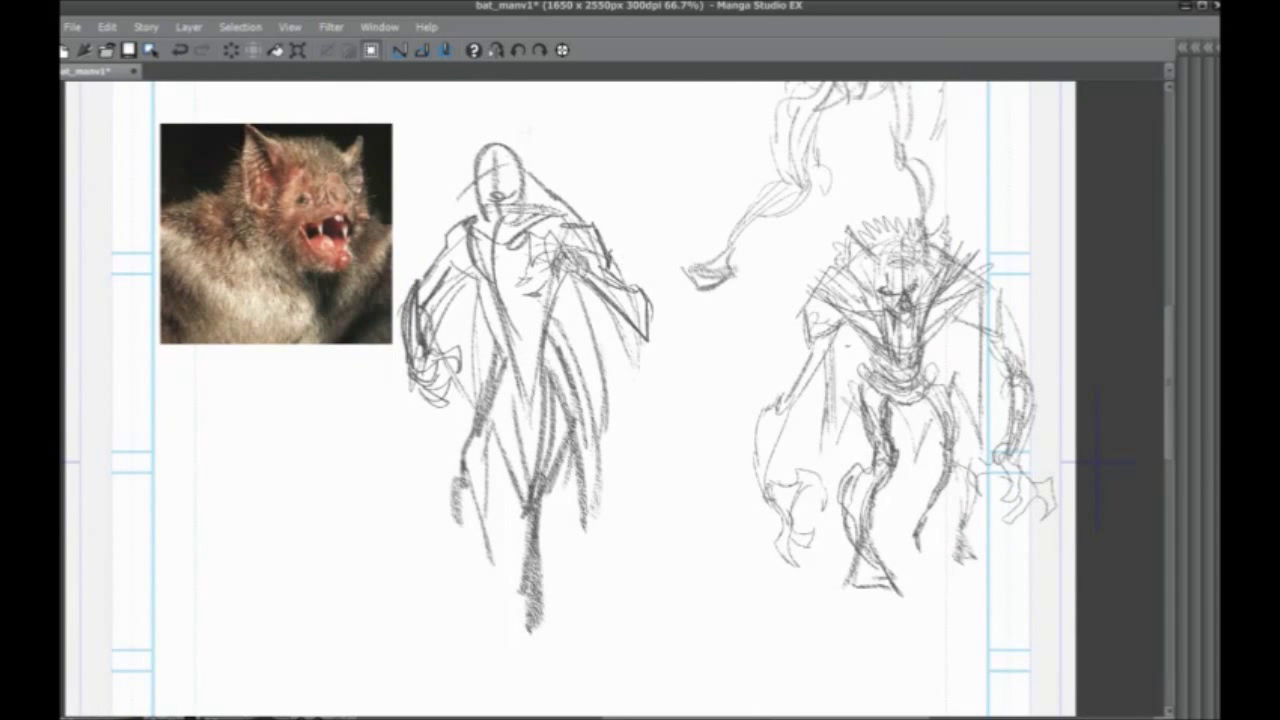
drag(645, 342, 632, 428)
mouse_move(1096, 461)
mouse_down()
mouse_move(1091, 515)
mouse_move(1095, 472)
mouse_up()
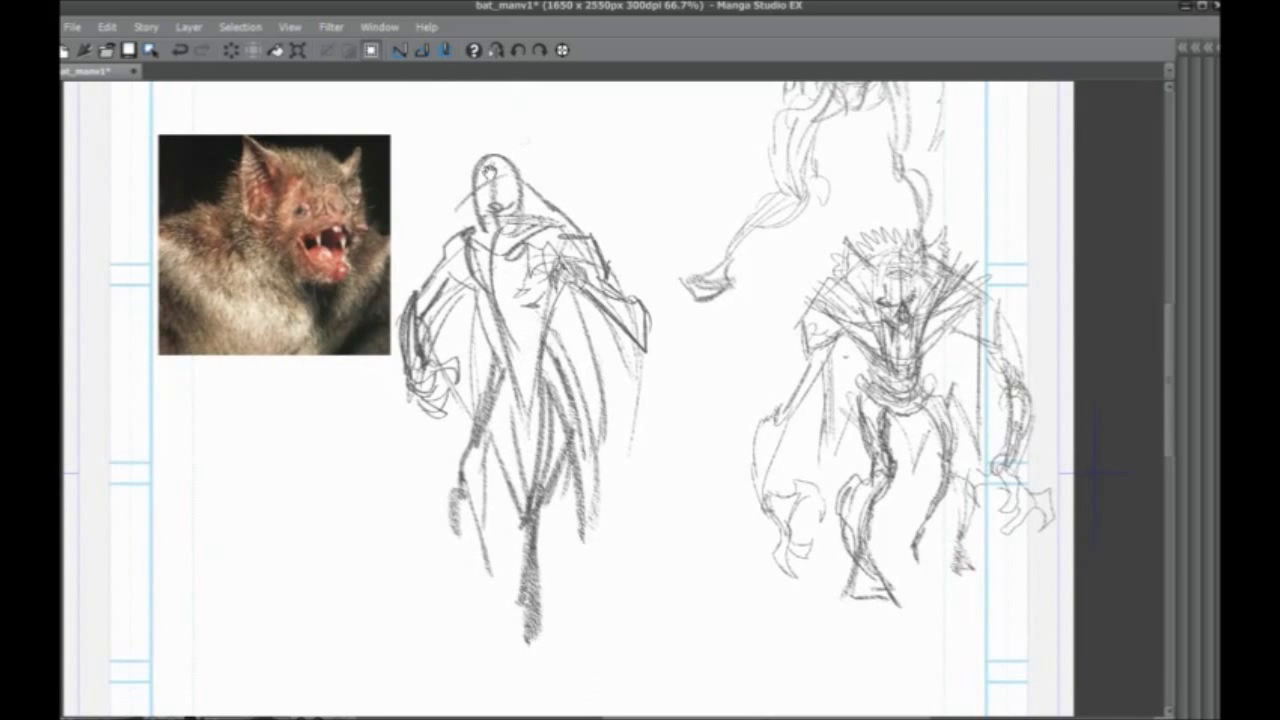
drag(646, 316, 617, 478)
drag(640, 362, 622, 458)
drag(622, 378, 594, 522)
drag(626, 342, 596, 526)
mouse_move(620, 314)
mouse_down()
mouse_move(638, 376)
mouse_move(580, 460)
mouse_move(588, 432)
mouse_up()
Add pointed cape folds below the left-hand arm and darken a fold on the opposite side
drag(402, 332, 414, 488)
mouse_move(404, 380)
mouse_down()
mouse_move(431, 534)
mouse_move(430, 502)
mouse_up()
drag(438, 458, 442, 316)
drag(406, 430, 396, 474)
drag(630, 376, 570, 502)
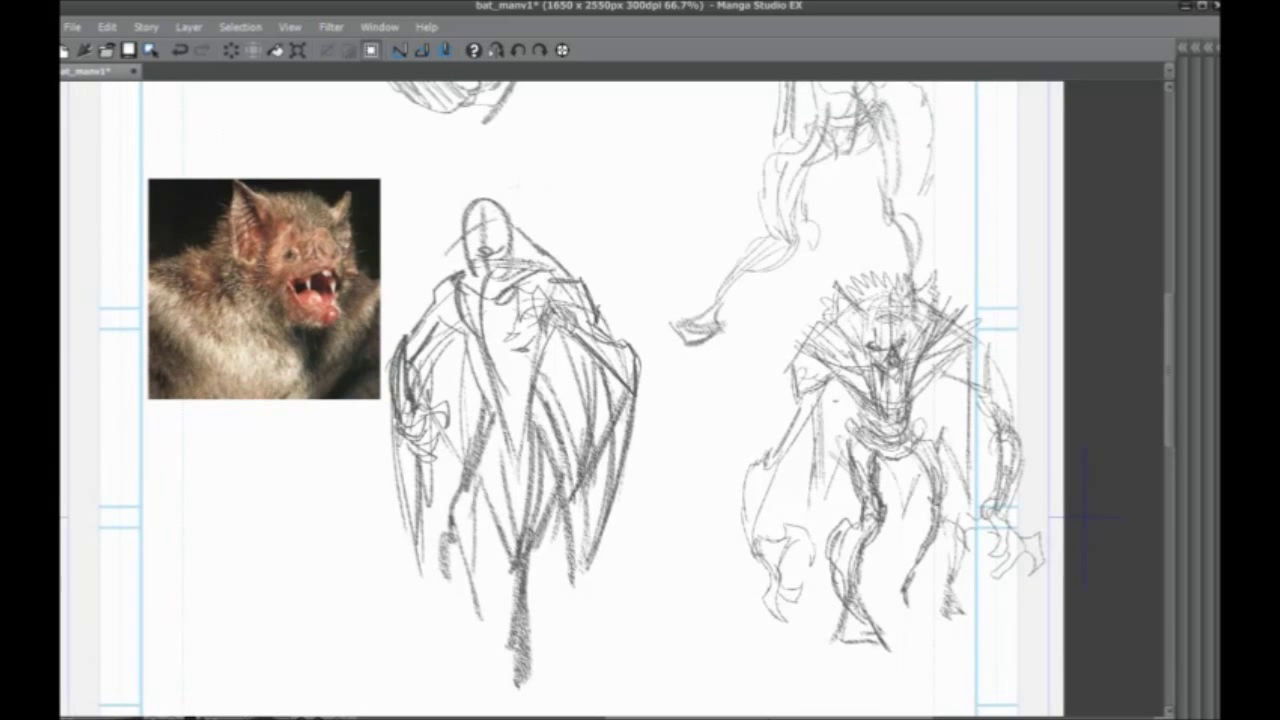
Sketch a long curved forearm shape with a notched lower edge in the empty space below the cloaked figure
mouse_move(550, 322)
mouse_down()
mouse_move(592, 430)
mouse_move(544, 402)
mouse_up()
drag(396, 355, 462, 464)
mouse_move(281, 616)
mouse_down()
mouse_move(454, 329)
mouse_move(413, 399)
mouse_move(680, 367)
mouse_up()
mouse_move(435, 354)
mouse_down()
mouse_move(528, 340)
mouse_move(637, 349)
mouse_move(569, 384)
mouse_up()
drag(634, 380, 367, 397)
drag(470, 342, 363, 366)
drag(364, 350, 378, 404)
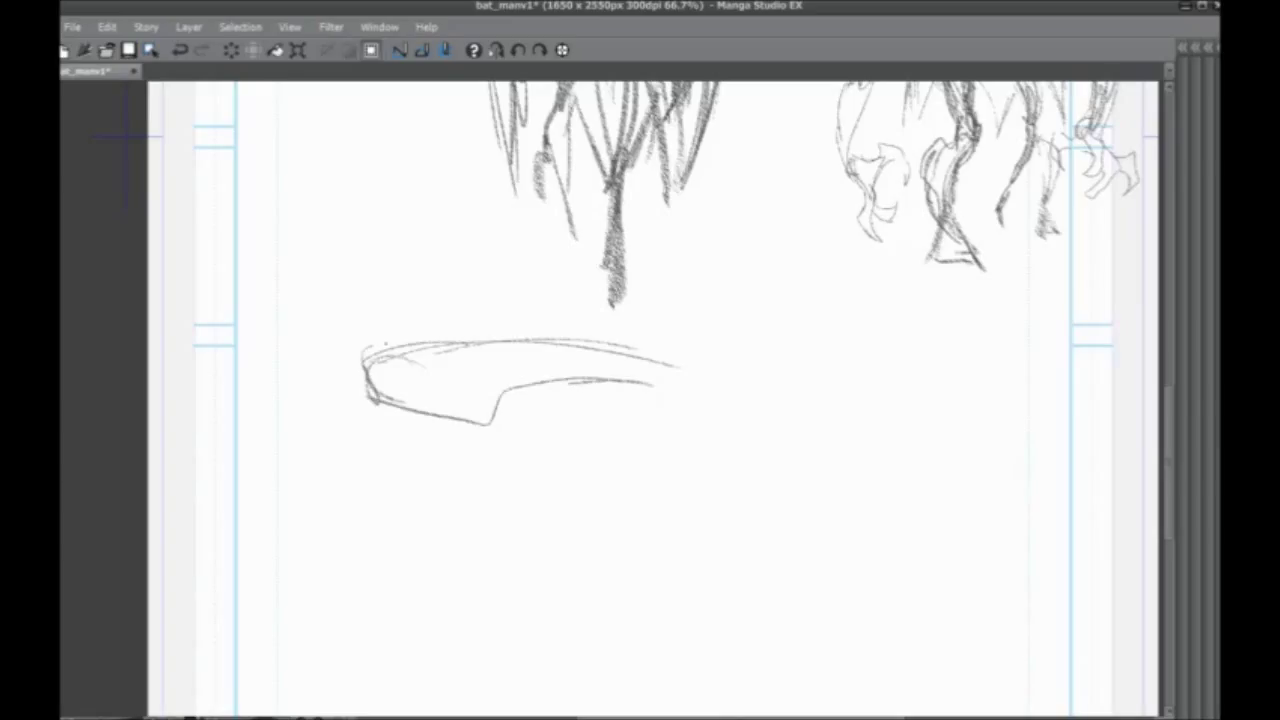
Draw a clenched fist at the right-hand end of the forearm shape
drag(562, 341, 683, 368)
mouse_move(662, 363)
mouse_down()
mouse_move(668, 392)
mouse_move(745, 401)
mouse_up()
mouse_move(668, 383)
mouse_down()
mouse_move(688, 416)
mouse_move(670, 415)
mouse_up()
drag(748, 411, 721, 452)
drag(688, 402, 712, 450)
drag(747, 408, 706, 450)
drag(667, 411, 694, 458)
drag(668, 409, 666, 447)
drag(521, 409, 491, 398)
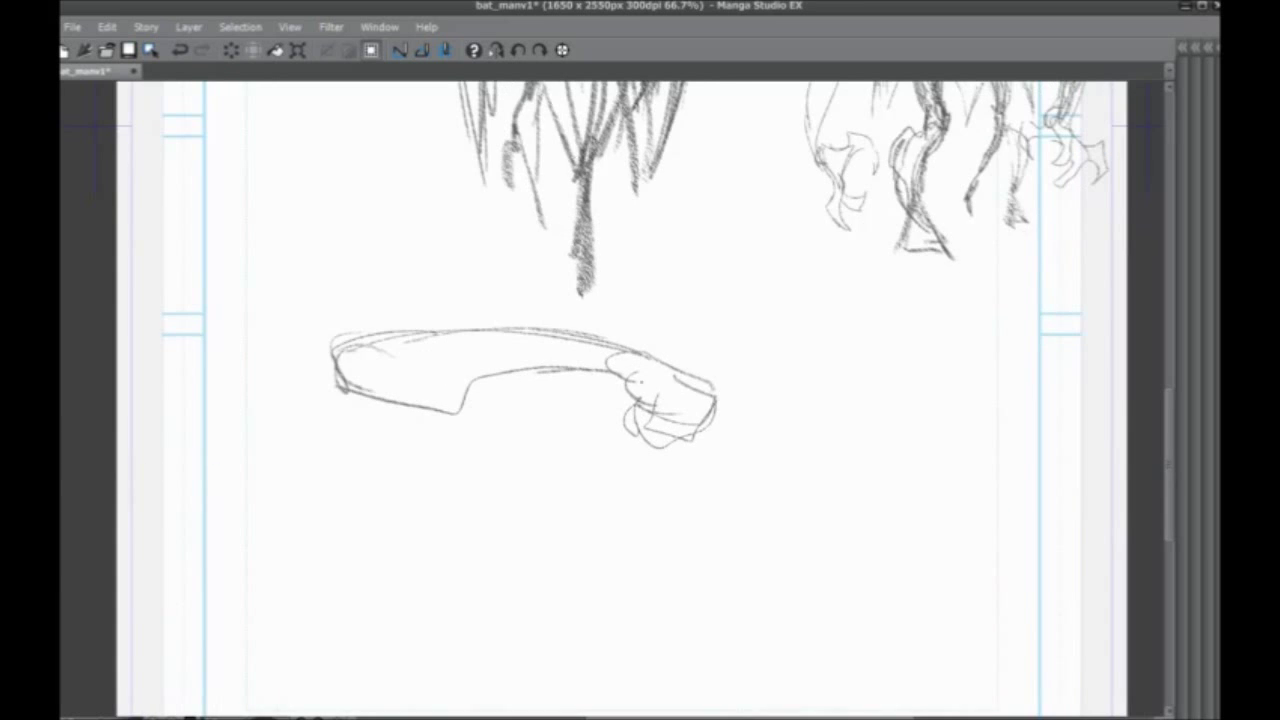
drag(638, 354, 382, 337)
mouse_move(464, 367)
mouse_down()
mouse_move(376, 381)
mouse_move(561, 465)
mouse_up()
mouse_move(648, 421)
mouse_down()
mouse_move(623, 430)
mouse_move(572, 366)
mouse_move(490, 362)
mouse_up()
drag(500, 400, 452, 378)
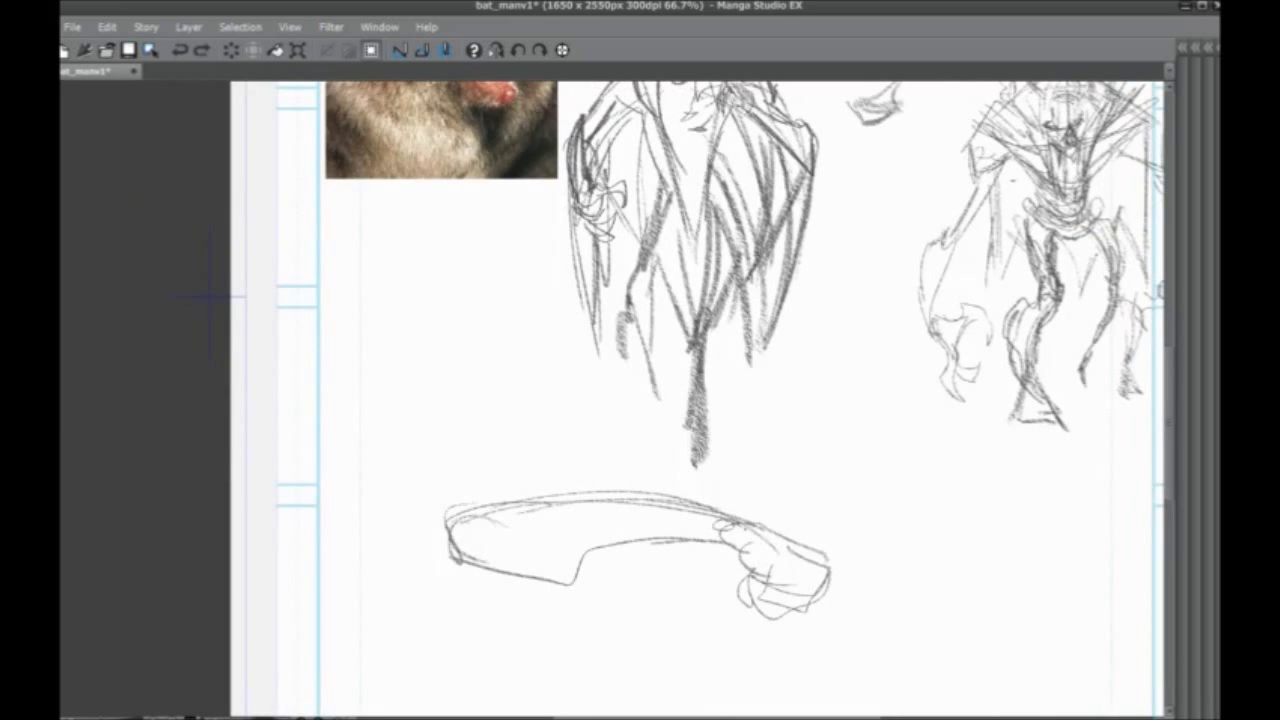
Sketch long pointed blade-like spikes fanning up and leftward from the wrist above the forearm
drag(734, 516, 530, 322)
mouse_move(678, 460)
mouse_down()
mouse_move(488, 296)
mouse_move(692, 502)
mouse_up()
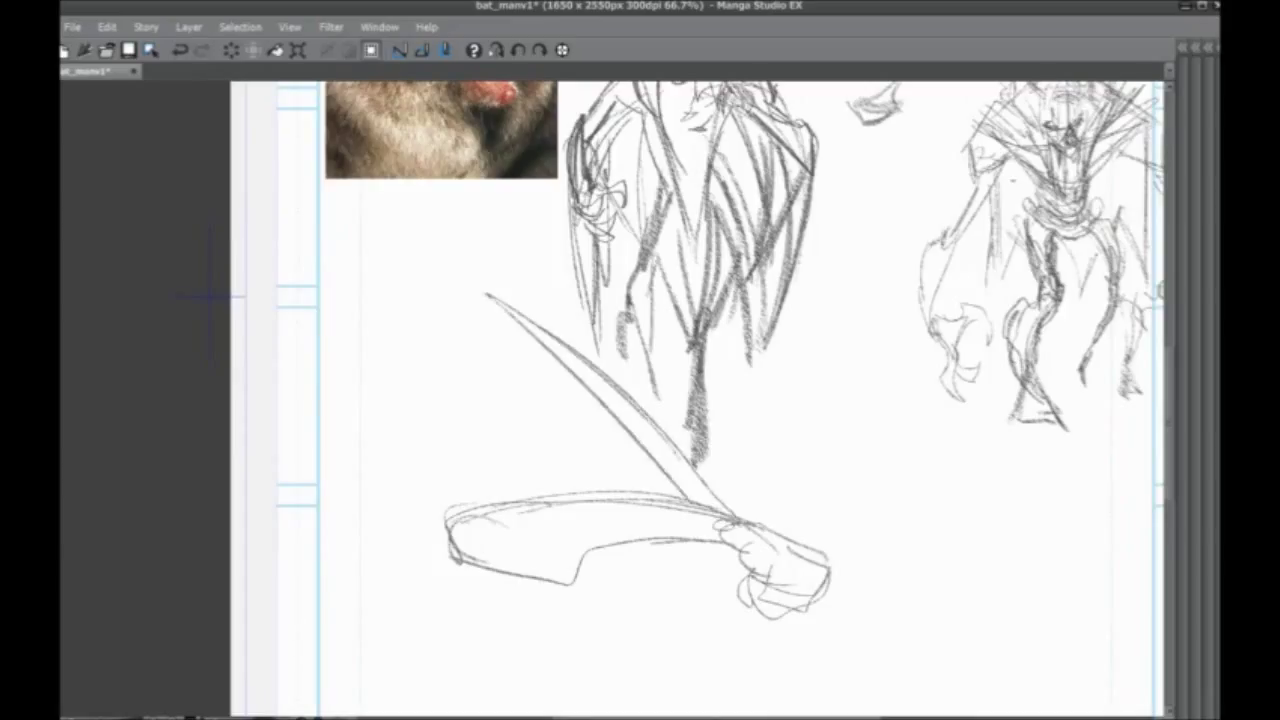
mouse_move(514, 322)
mouse_down()
mouse_move(690, 504)
mouse_move(320, 418)
mouse_up()
drag(552, 440, 262, 421)
drag(440, 430, 652, 490)
mouse_move(664, 494)
mouse_down()
mouse_move(358, 478)
mouse_move(296, 502)
mouse_up()
drag(302, 500, 530, 490)
drag(520, 331, 571, 416)
drag(571, 418, 266, 422)
drag(264, 436, 506, 457)
drag(381, 505, 363, 517)
drag(519, 340, 656, 464)
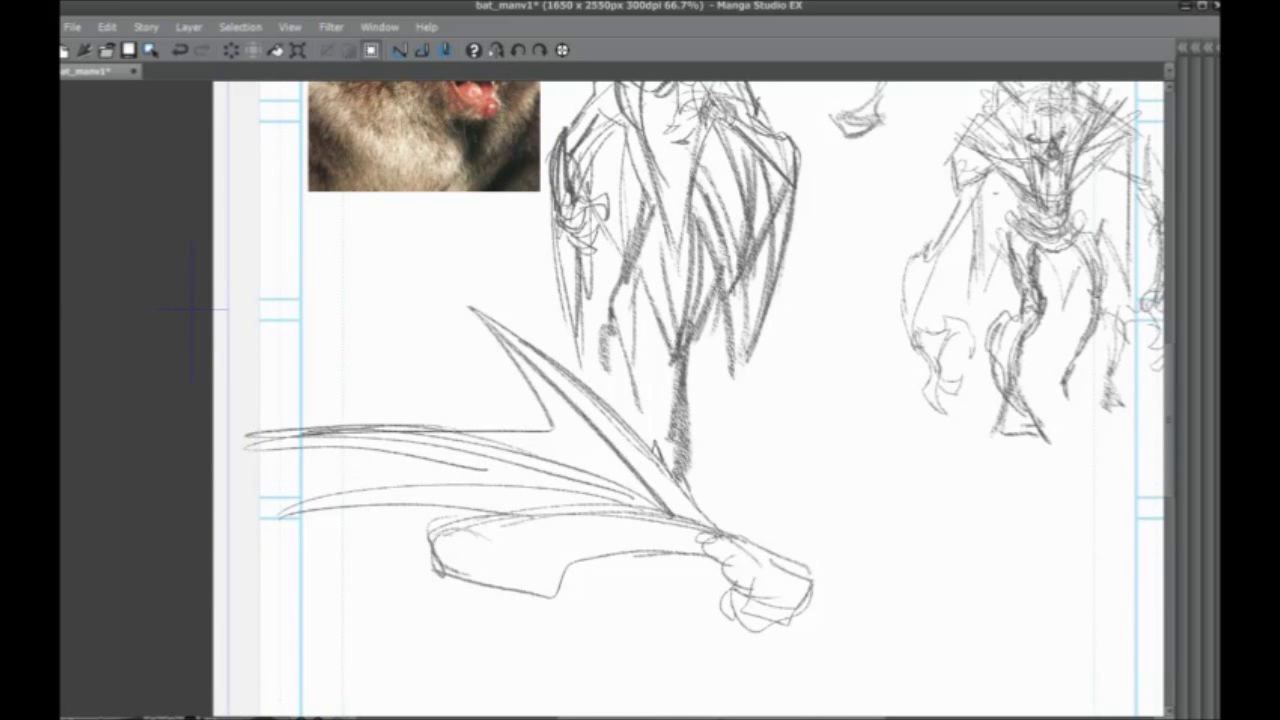
Add jagged barbs along the upper edges of the forearm spikes
mouse_move(638, 434)
mouse_down()
mouse_move(596, 382)
mouse_move(508, 324)
mouse_up()
drag(648, 494, 564, 450)
drag(559, 462, 474, 418)
drag(302, 413, 222, 379)
drag(333, 326, 351, 500)
drag(320, 366, 358, 260)
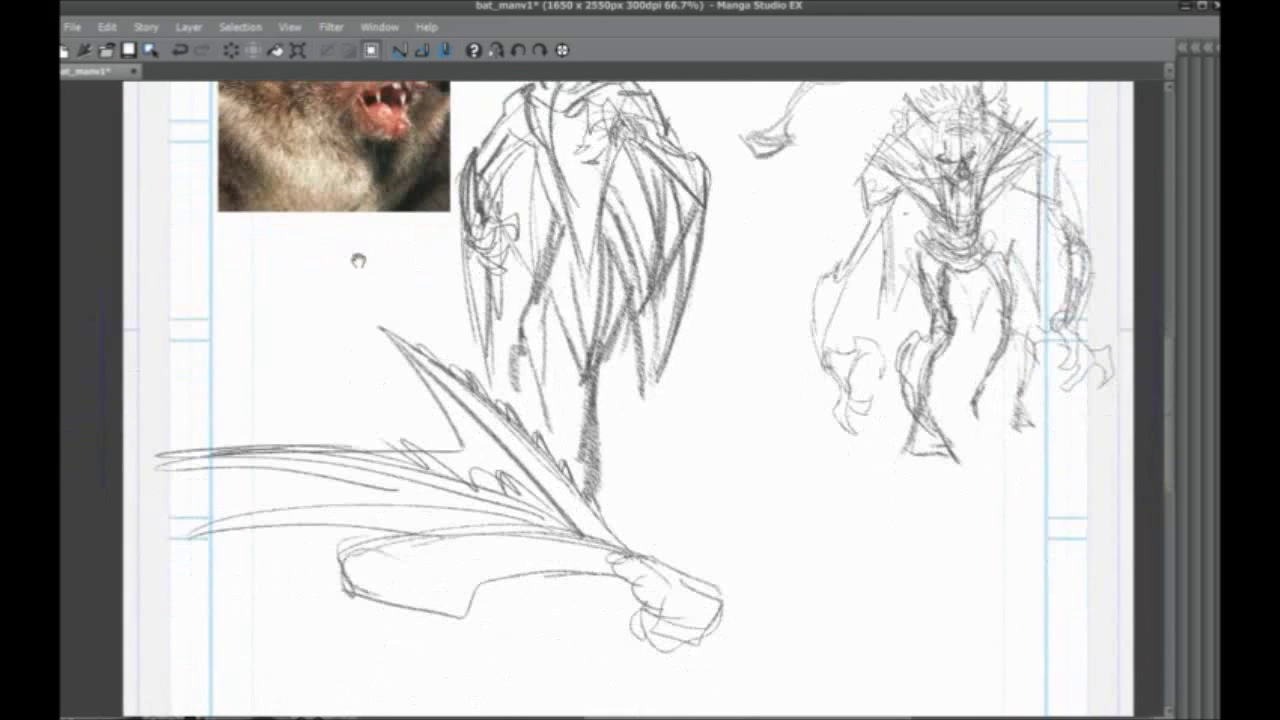
drag(350, 446, 286, 440)
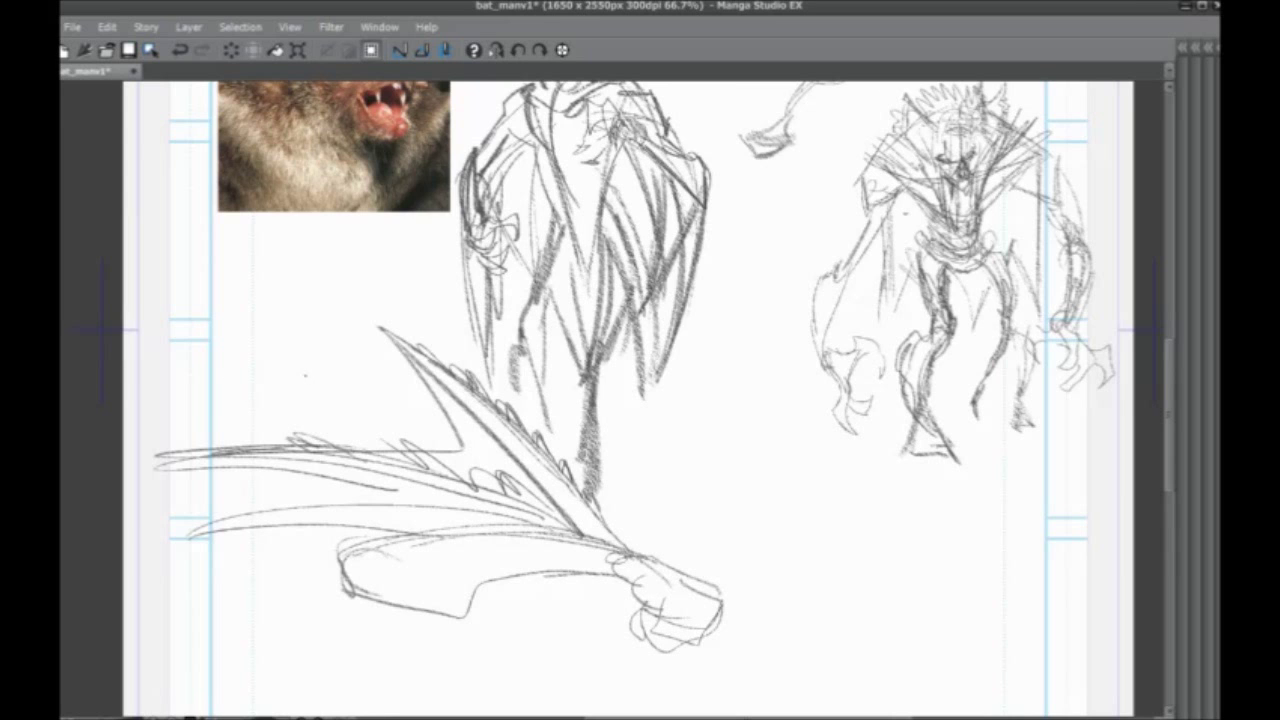
Draw bold arrows pointing at the crouching bat creature and at the cloaked figure's head
drag(365, 414, 383, 524)
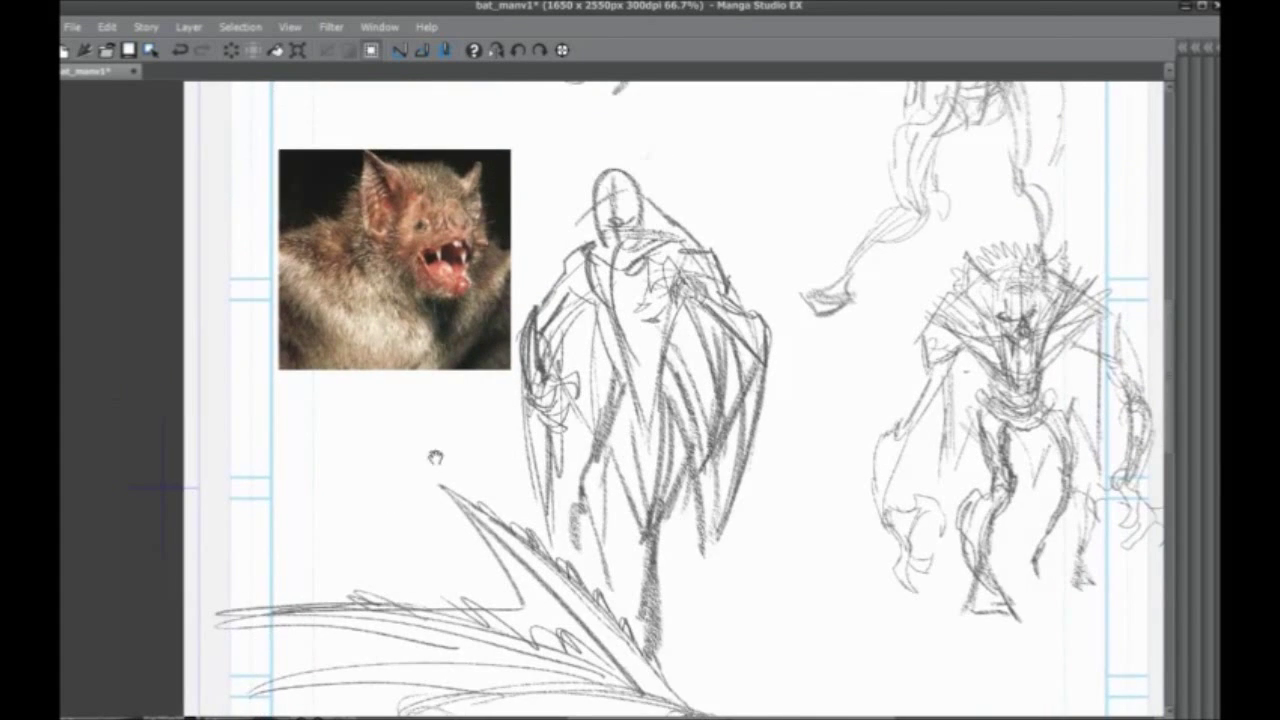
mouse_move(565, 408)
mouse_down()
mouse_move(516, 323)
mouse_move(429, 312)
mouse_move(405, 379)
mouse_up()
mouse_move(680, 170)
mouse_down()
mouse_move(766, 245)
mouse_move(767, 215)
mouse_up()
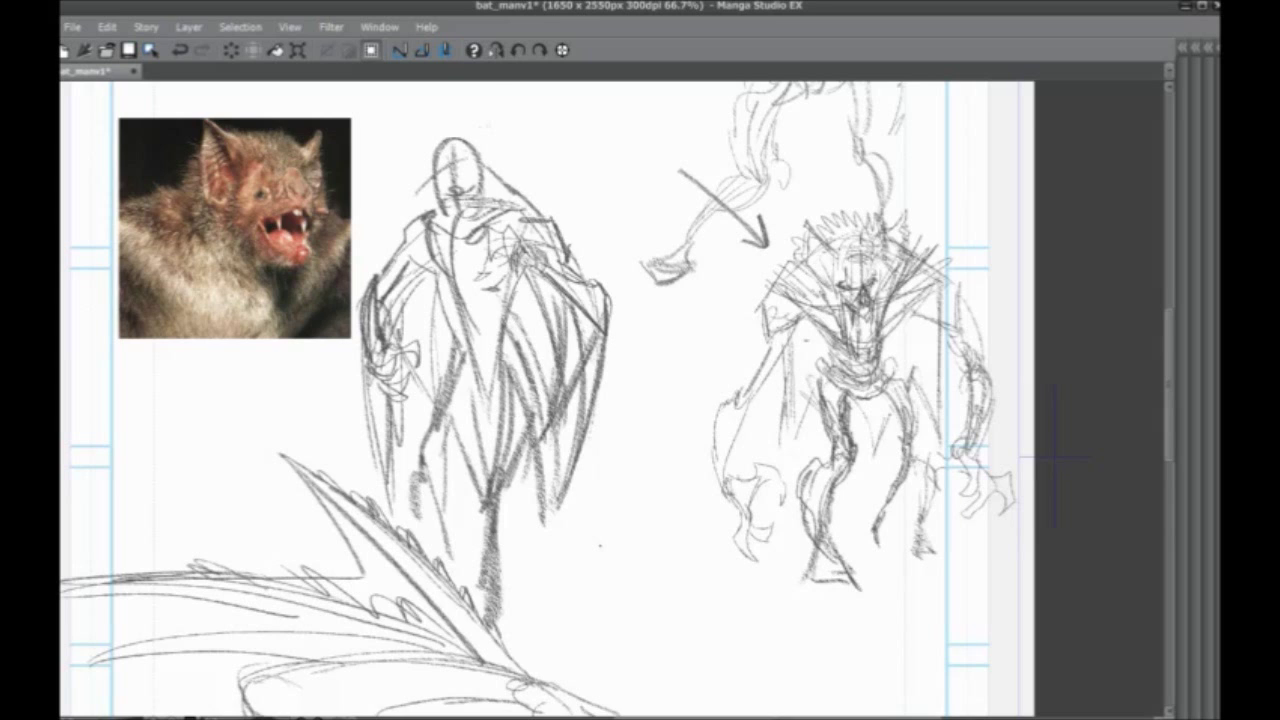
drag(495, 428, 539, 502)
drag(638, 136, 521, 166)
drag(494, 542, 496, 480)
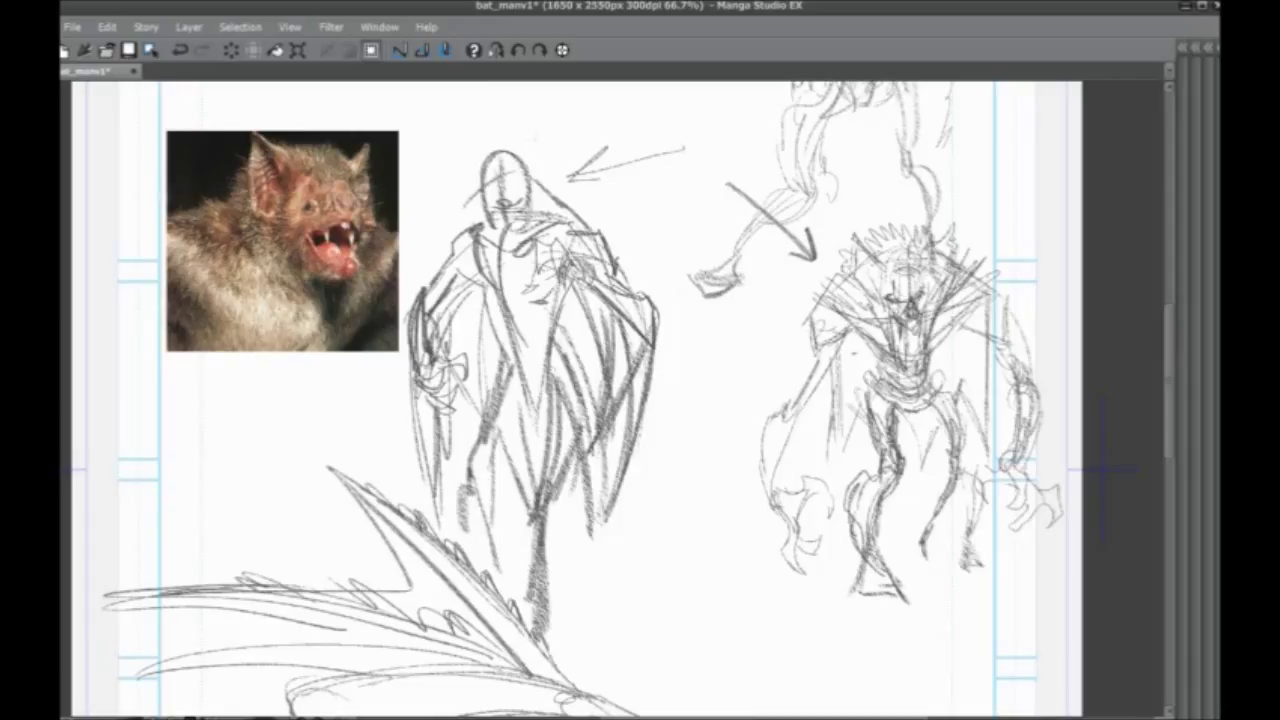
mouse_move(668, 151)
mouse_down()
mouse_move(578, 180)
mouse_move(585, 195)
mouse_up()
drag(710, 162, 830, 265)
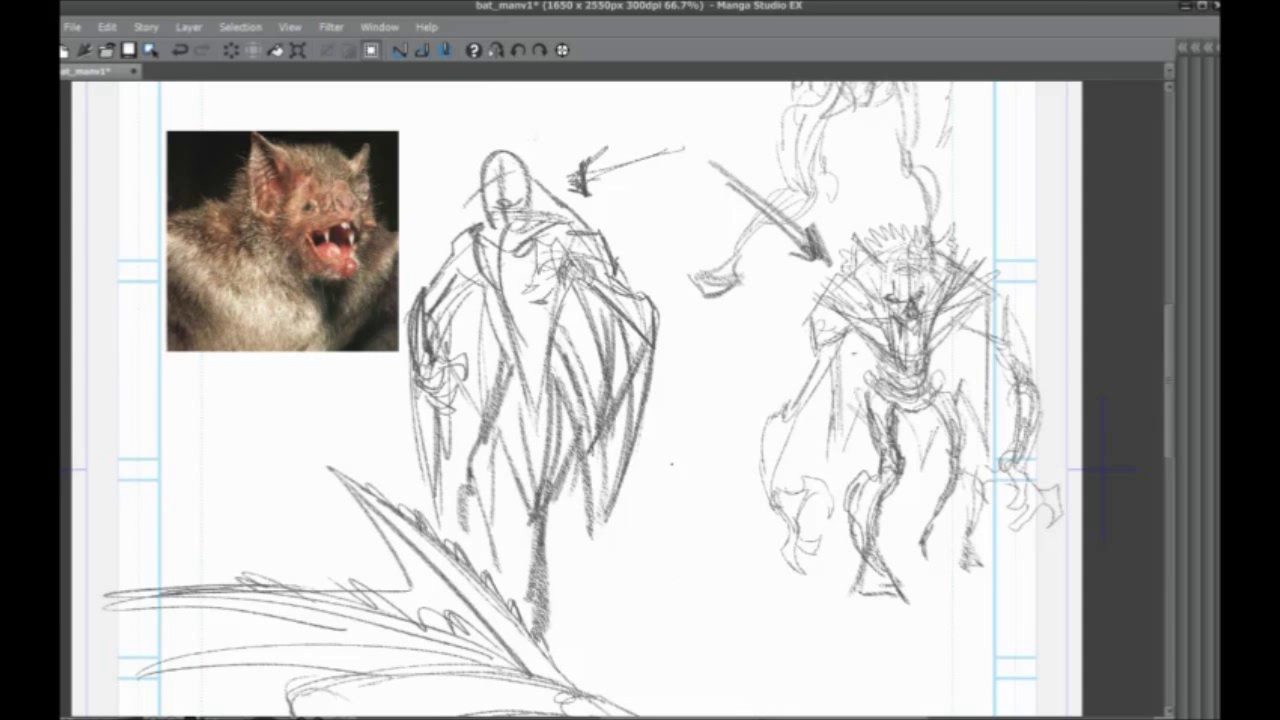
Draw a cape arc over the bat creature's head and shoulders, with folds hanging inside its left-hand arm
drag(640, 584, 632, 601)
drag(1014, 340, 941, 257)
mouse_move(994, 304)
mouse_down()
mouse_move(799, 342)
mouse_move(1008, 420)
mouse_up()
drag(469, 545, 485, 501)
drag(825, 350, 833, 456)
drag(830, 322, 840, 466)
drag(828, 386, 795, 526)
Add tall pointed spike strokes along the outer sides of both of the bat creature's arms
drag(788, 326, 774, 436)
drag(782, 280, 777, 336)
drag(777, 298, 768, 388)
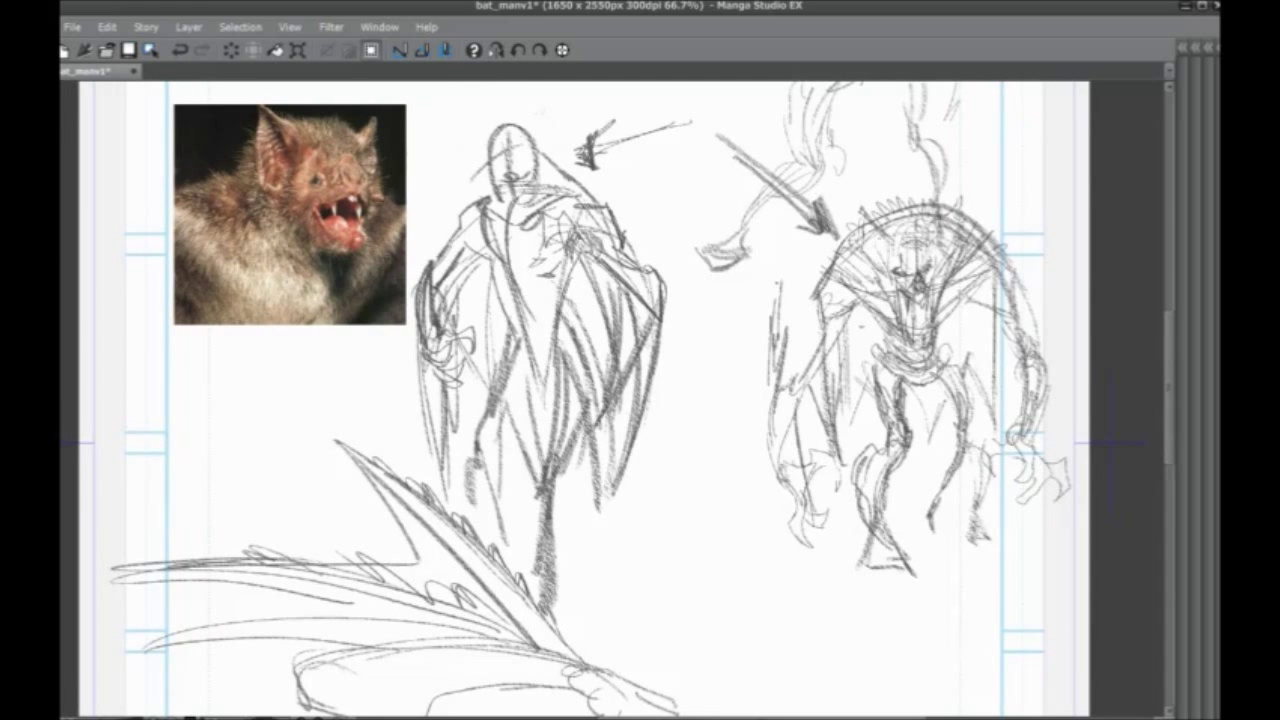
mouse_move(1034, 420)
mouse_down()
mouse_move(1050, 285)
mouse_move(1036, 334)
mouse_up()
drag(1016, 204, 1034, 324)
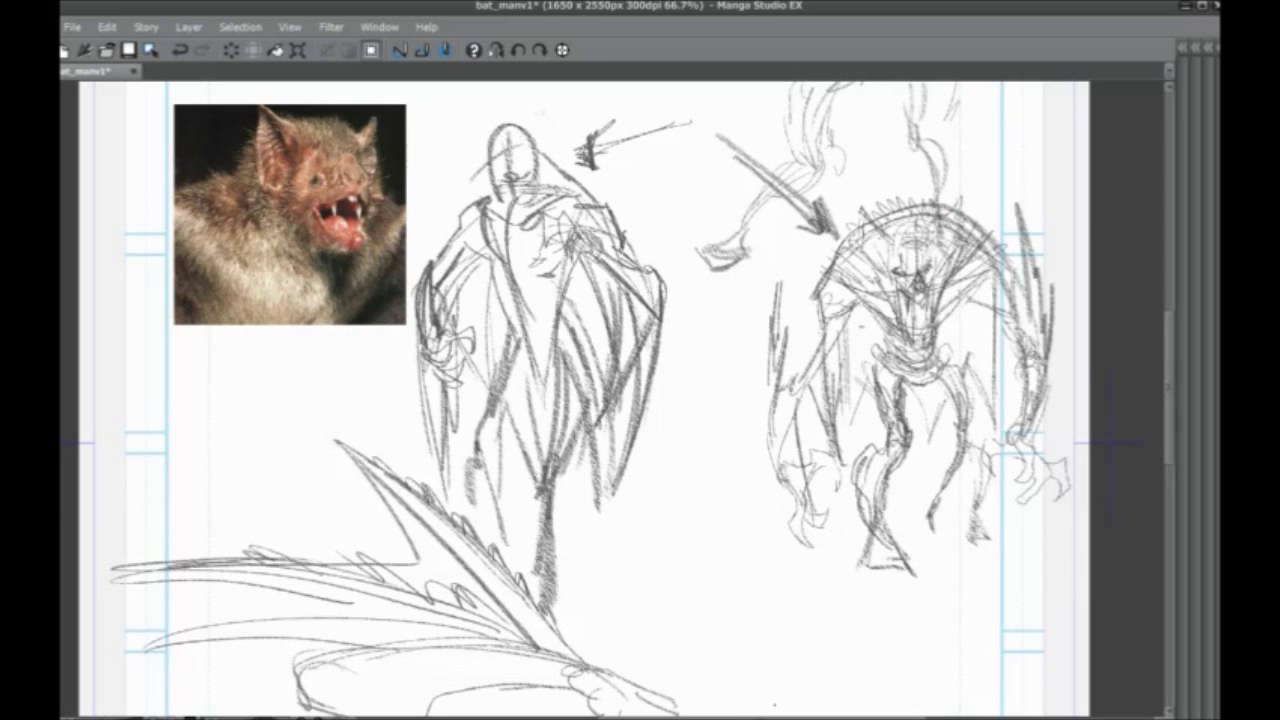
drag(681, 366, 594, 330)
drag(694, 234, 684, 345)
drag(698, 202, 696, 342)
drag(638, 450, 646, 483)
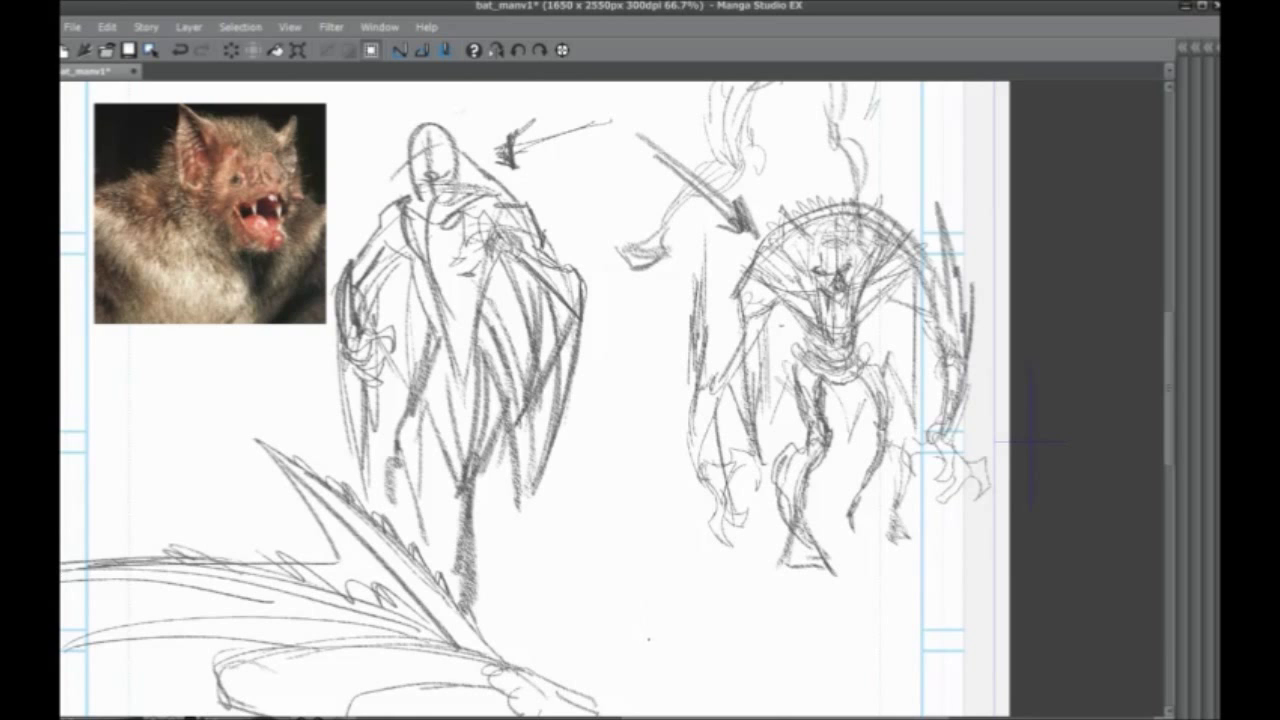
drag(654, 508, 662, 630)
mouse_move(610, 340)
mouse_down()
mouse_move(658, 620)
mouse_move(652, 520)
mouse_move(652, 606)
mouse_up()
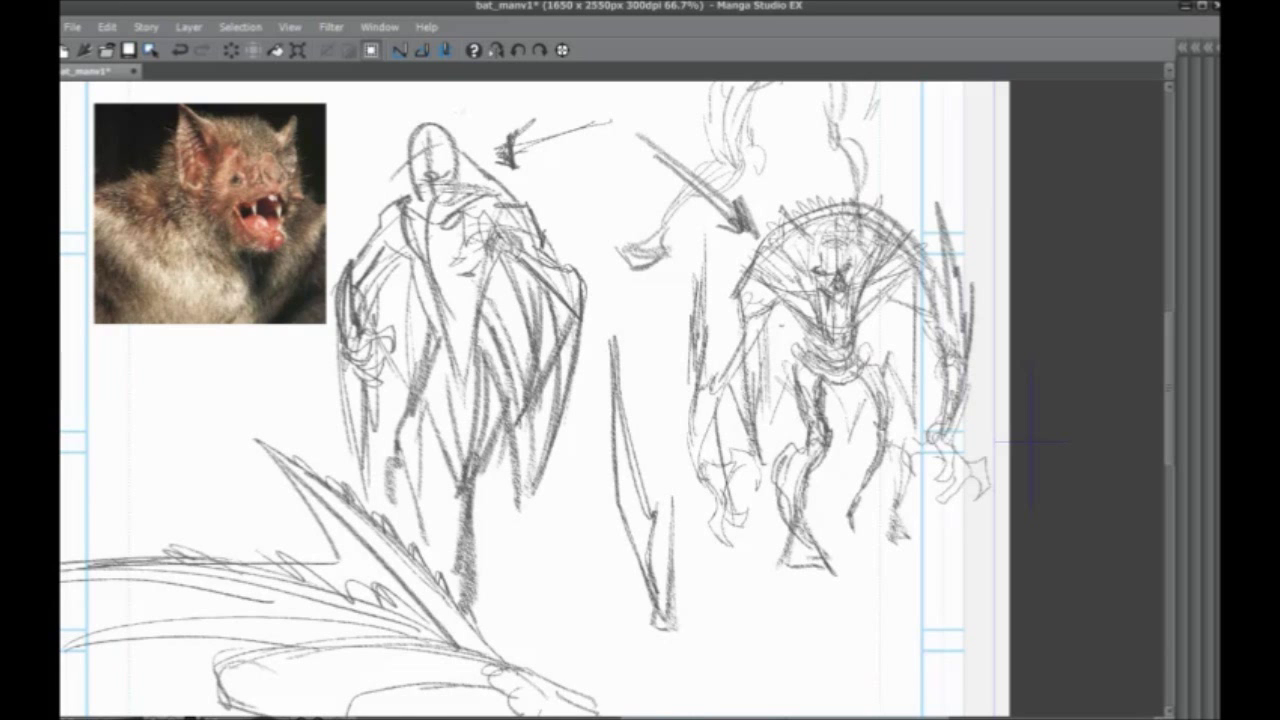
mouse_move(469, 566)
mouse_down()
mouse_move(454, 477)
mouse_move(460, 563)
mouse_up()
key(ctrl+z)
key(ctrl+z)
key(ctrl+z)
key(ctrl+z)
key(ctrl+z)
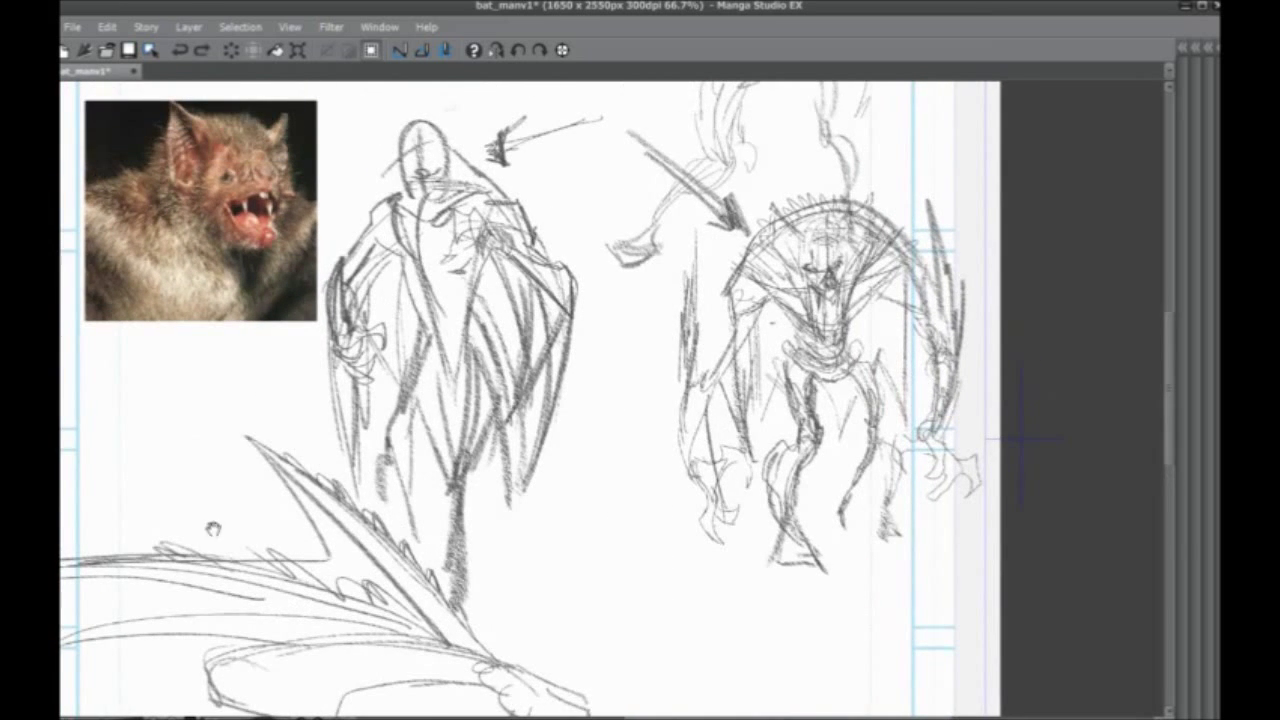
Zoom out to 50%, show the hidden palettes and activate the Lasso marquee
drag(213, 529, 190, 457)
scroll(116, 403, down, 1)
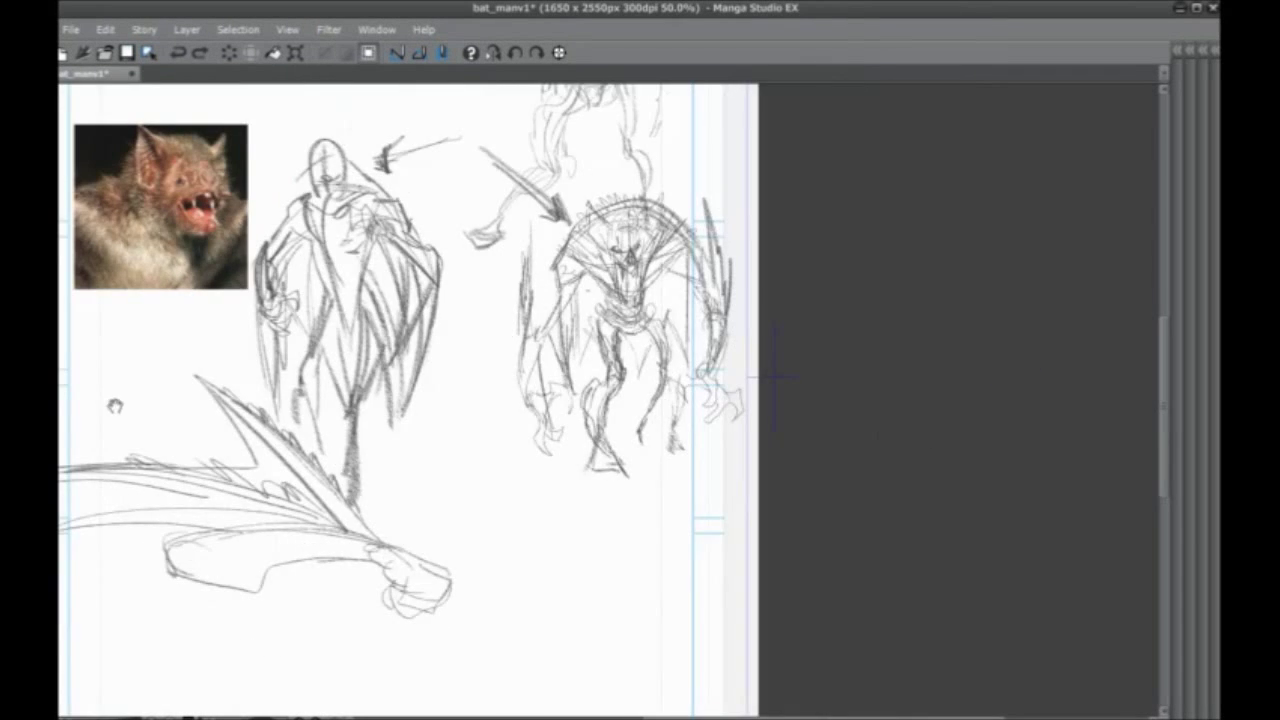
drag(115, 406, 251, 480)
drag(603, 193, 706, 298)
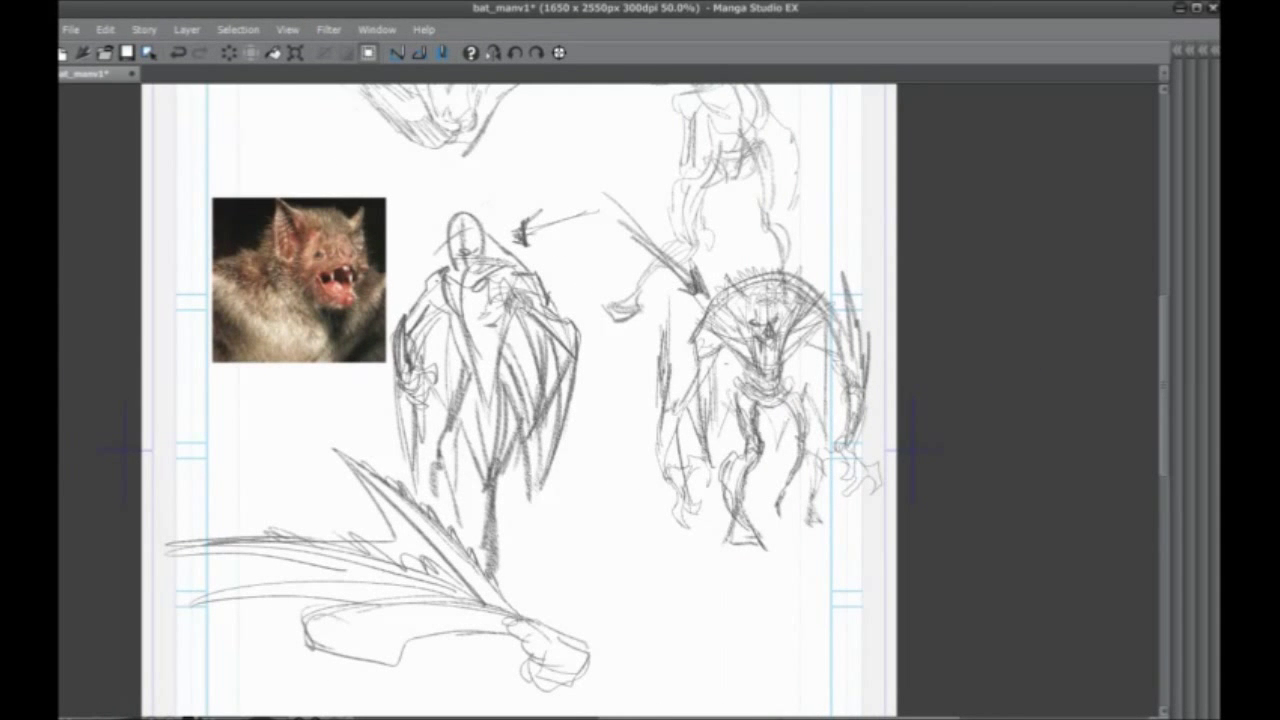
key(Tab)
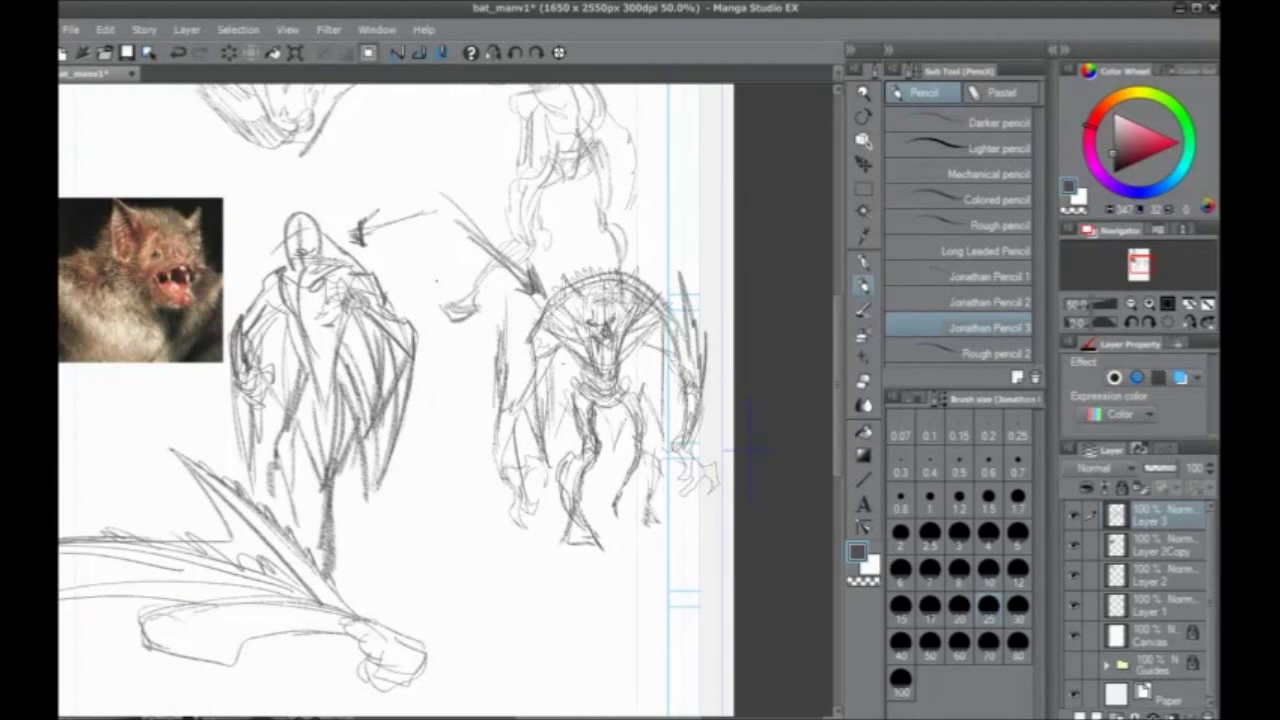
key(m)
key(m)
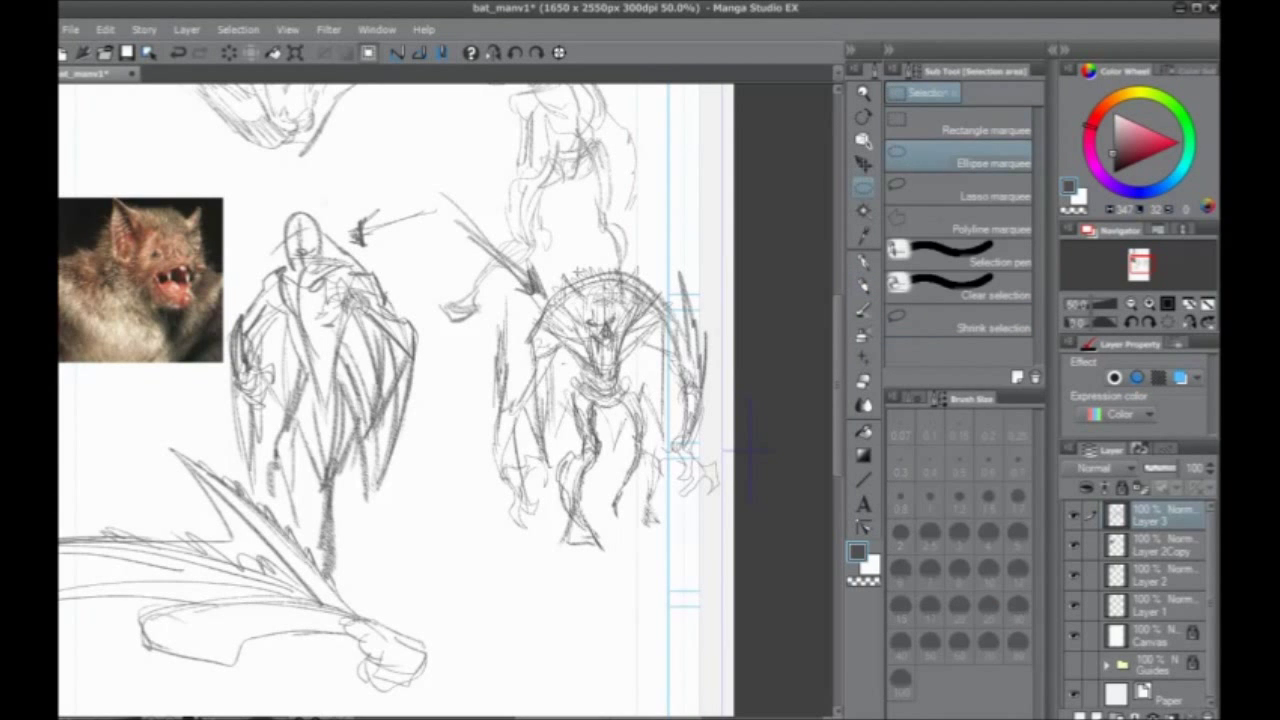
key(m)
mouse_move(642, 256)
mouse_down()
mouse_move(690, 242)
mouse_move(707, 566)
mouse_move(497, 452)
mouse_move(528, 330)
mouse_move(613, 249)
mouse_move(596, 225)
mouse_up()
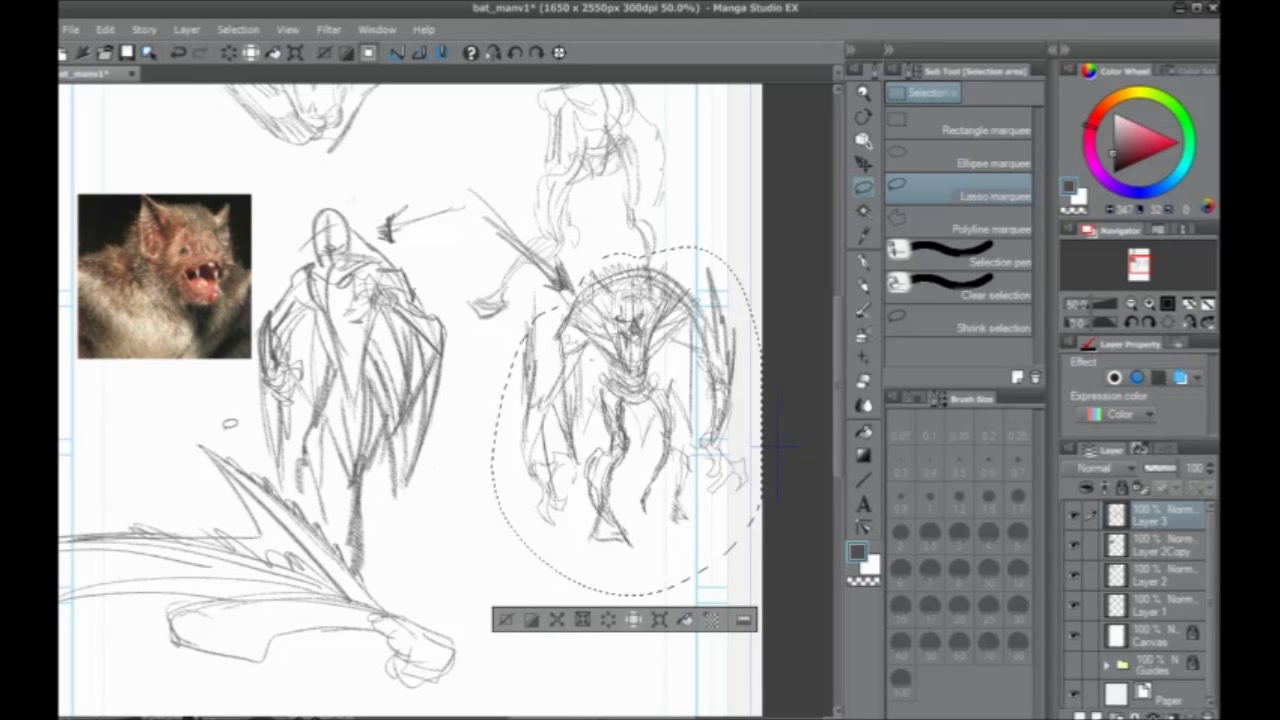
click(1073, 543)
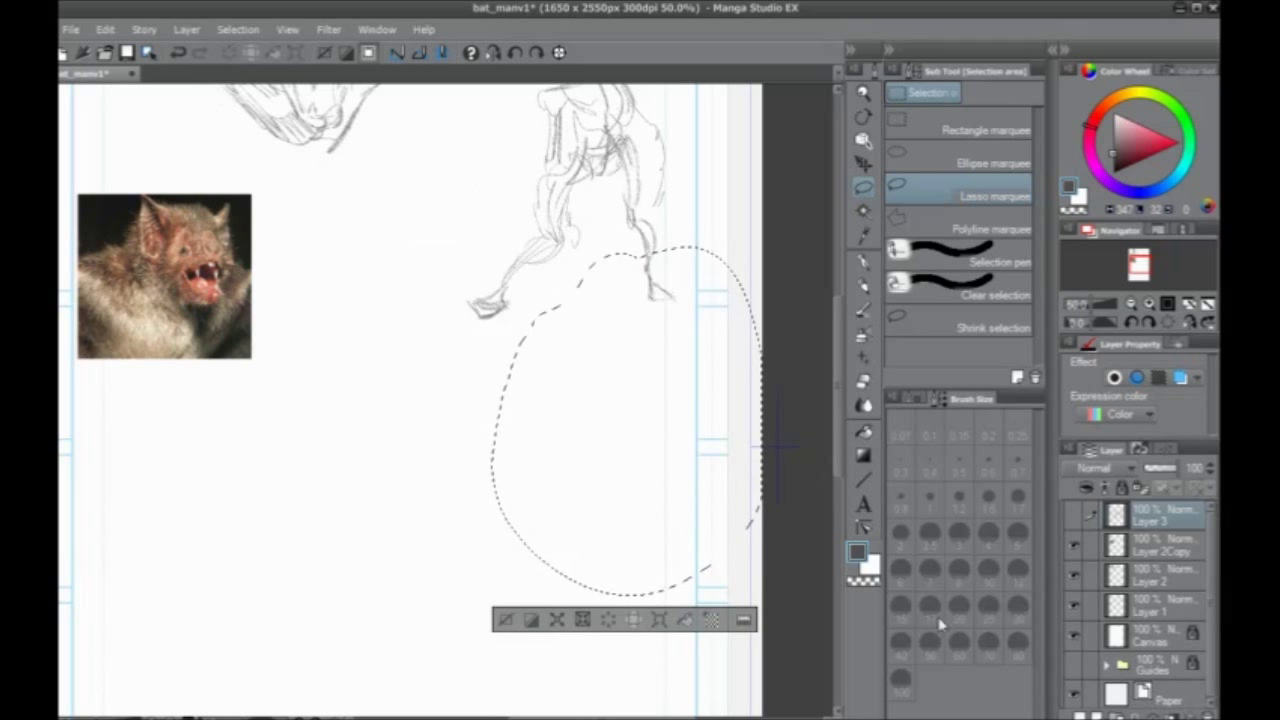
click(1073, 543)
click(512, 621)
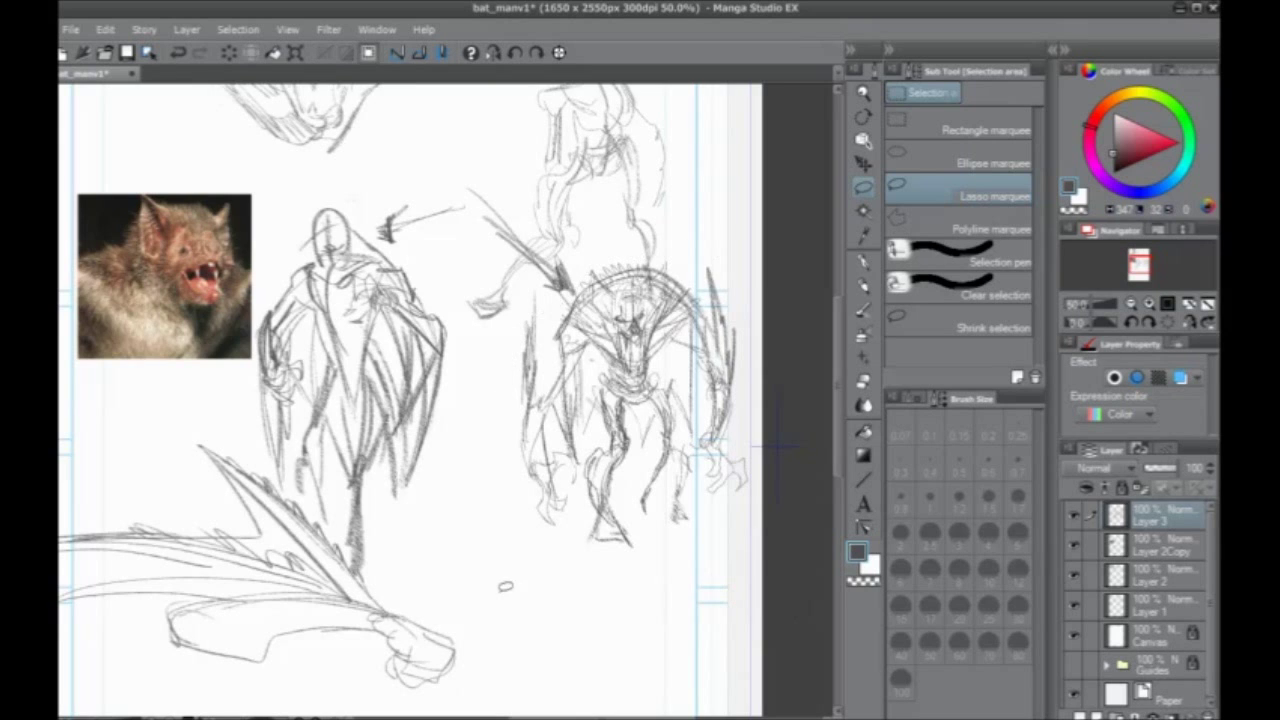
drag(245, 434, 373, 352)
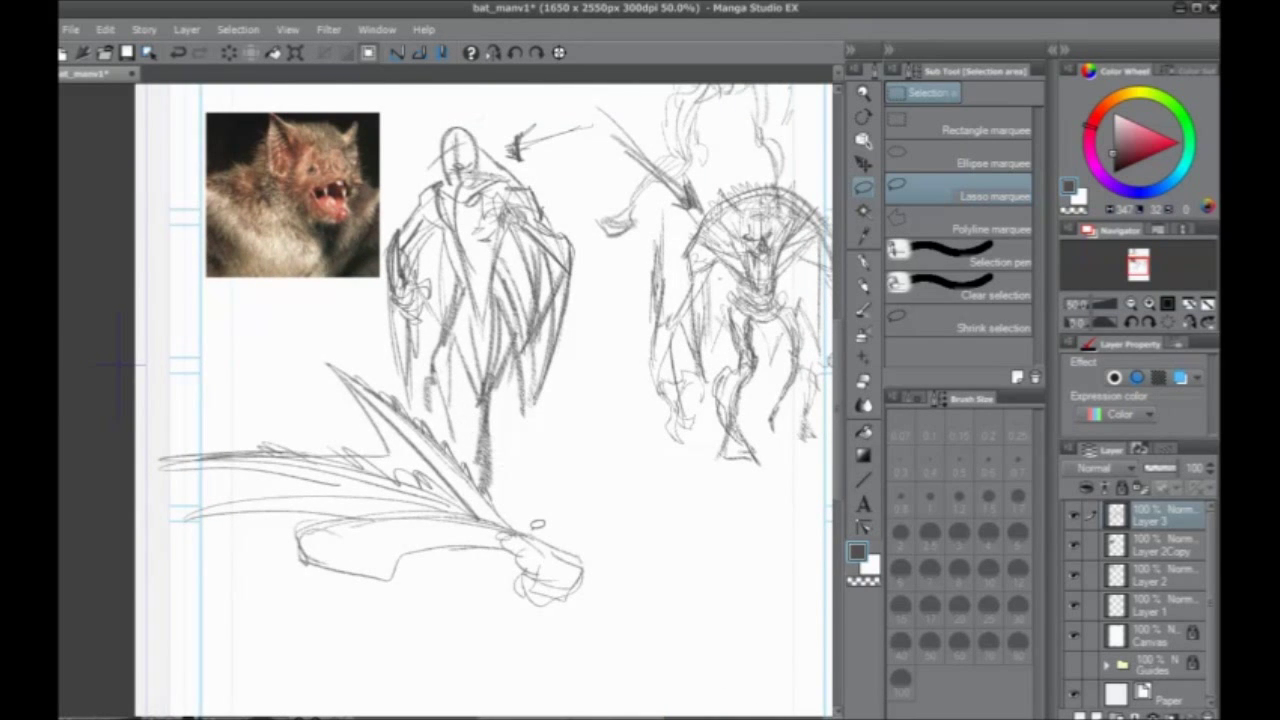
drag(411, 453, 367, 439)
mouse_move(264, 328)
mouse_down()
mouse_move(419, 381)
mouse_move(259, 593)
mouse_move(350, 330)
mouse_up()
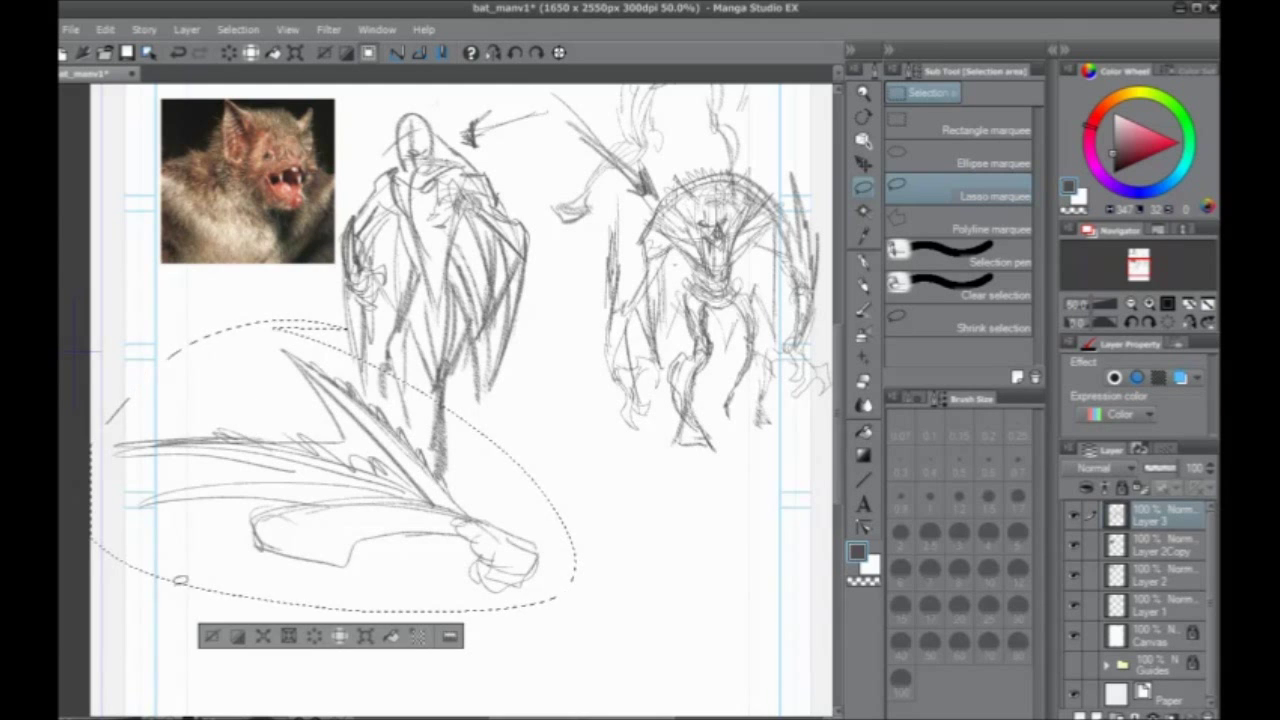
click(211, 636)
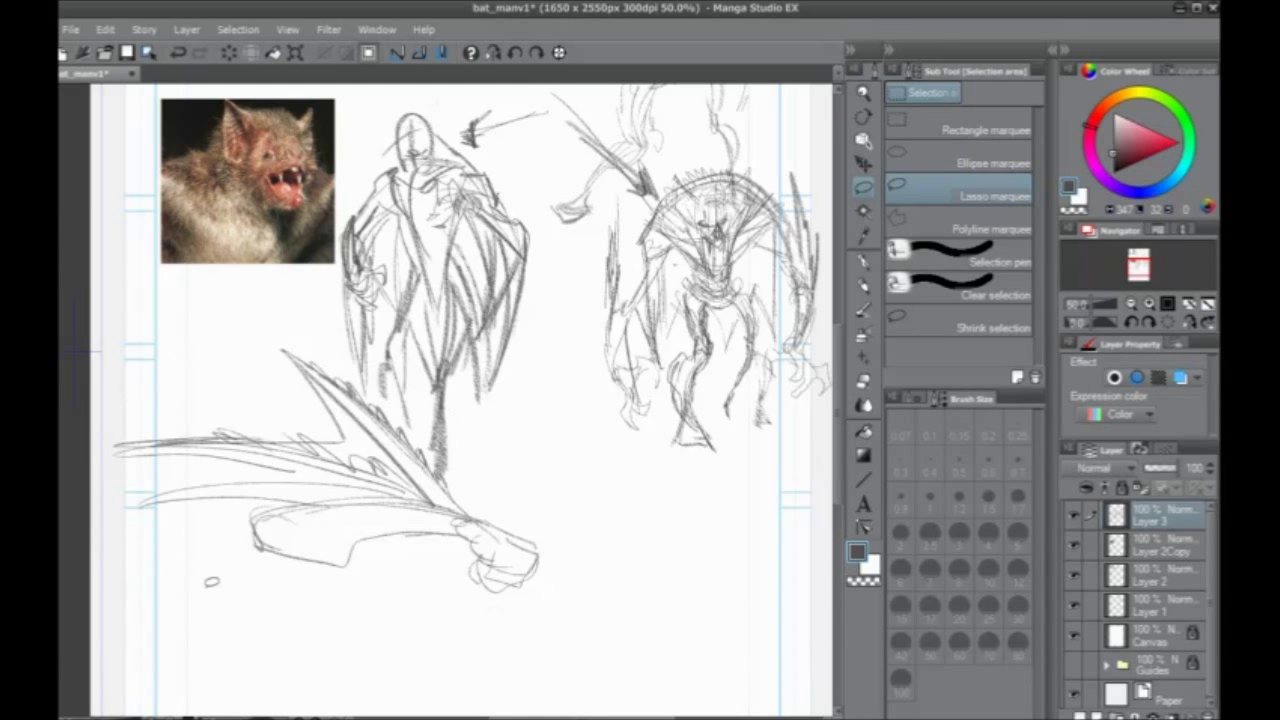
Lasso the crouching bat creature and copy it
drag(557, 450, 498, 570)
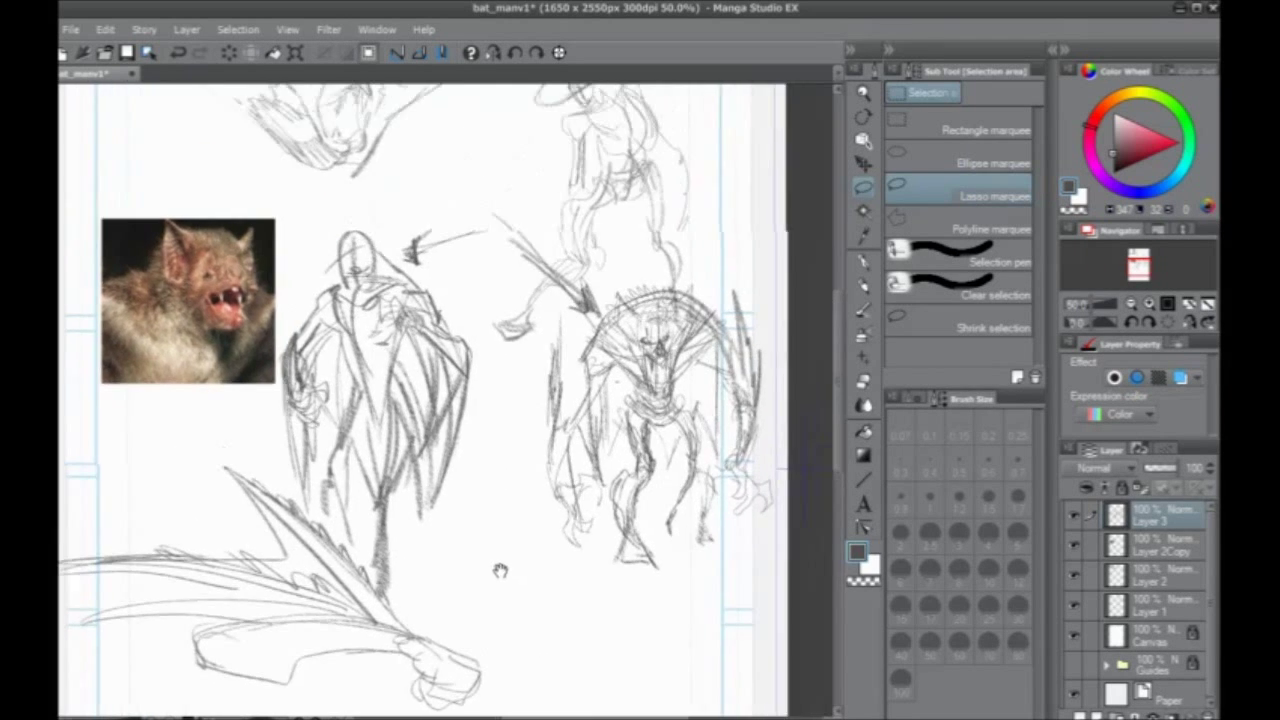
mouse_move(621, 268)
mouse_down()
mouse_move(694, 251)
mouse_move(577, 262)
mouse_move(600, 265)
mouse_up()
drag(395, 537, 446, 447)
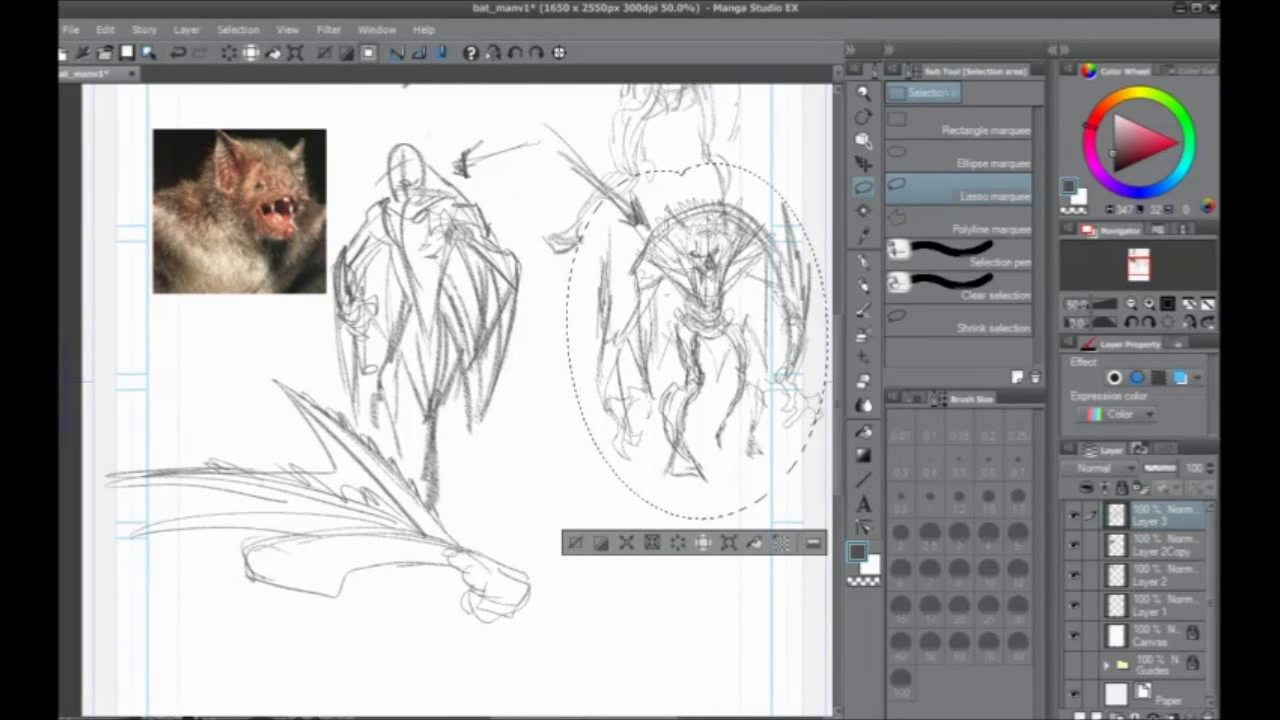
mouse_move(436, 124)
mouse_down()
mouse_move(504, 174)
mouse_move(543, 539)
mouse_move(155, 579)
mouse_move(324, 284)
mouse_move(470, 135)
mouse_up()
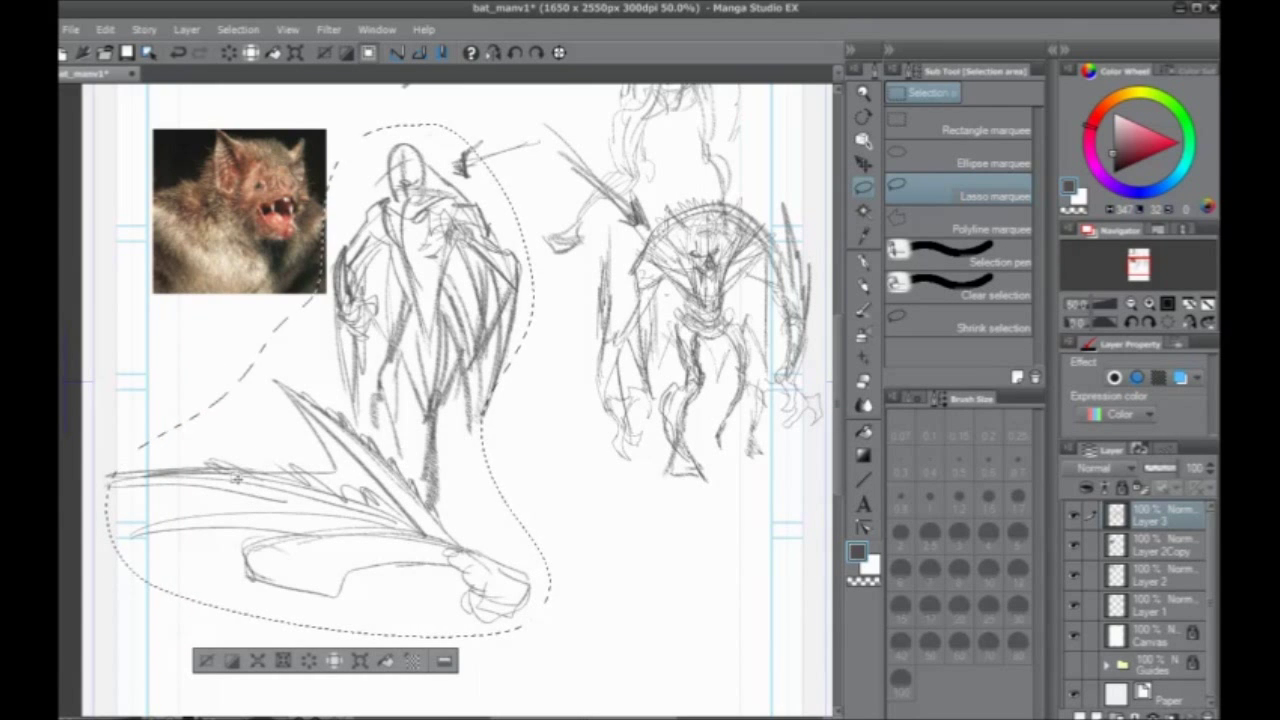
click(206, 661)
drag(375, 503, 361, 610)
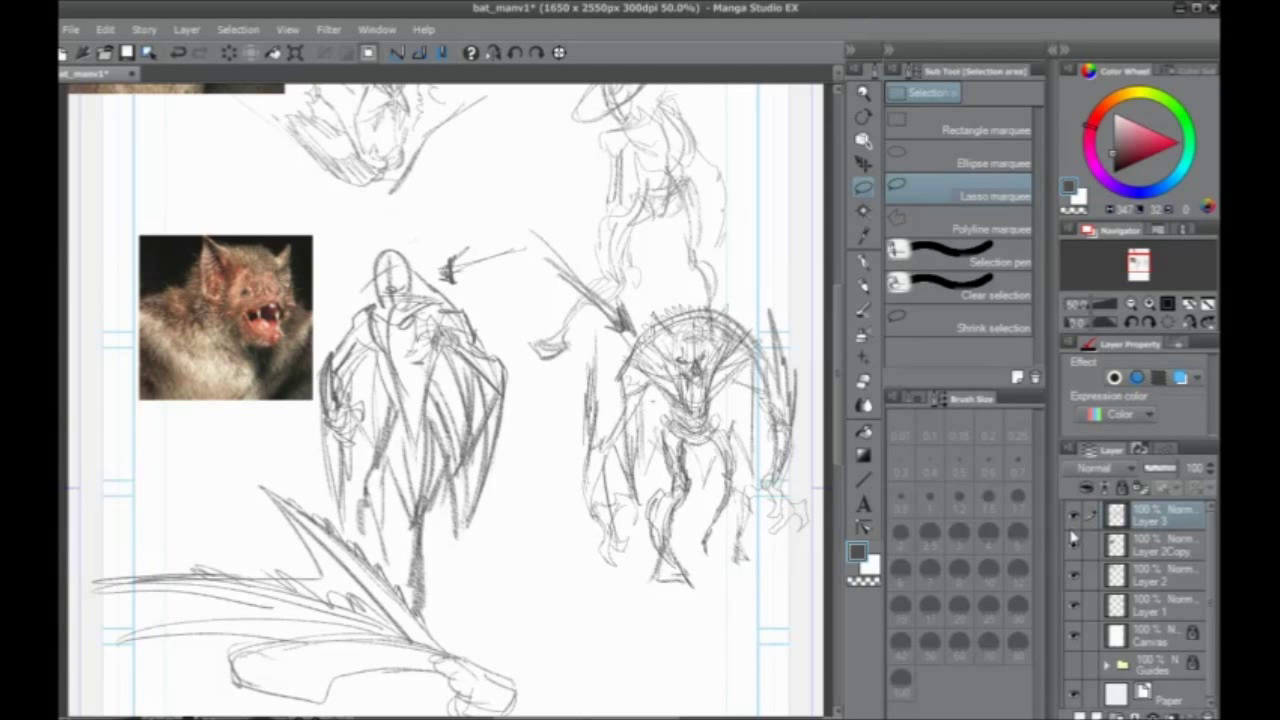
Hide Layer 3, Layer 2 and Layer 1, leaving the bat reference photo's layer and the Canvas layer shown
click(1077, 573)
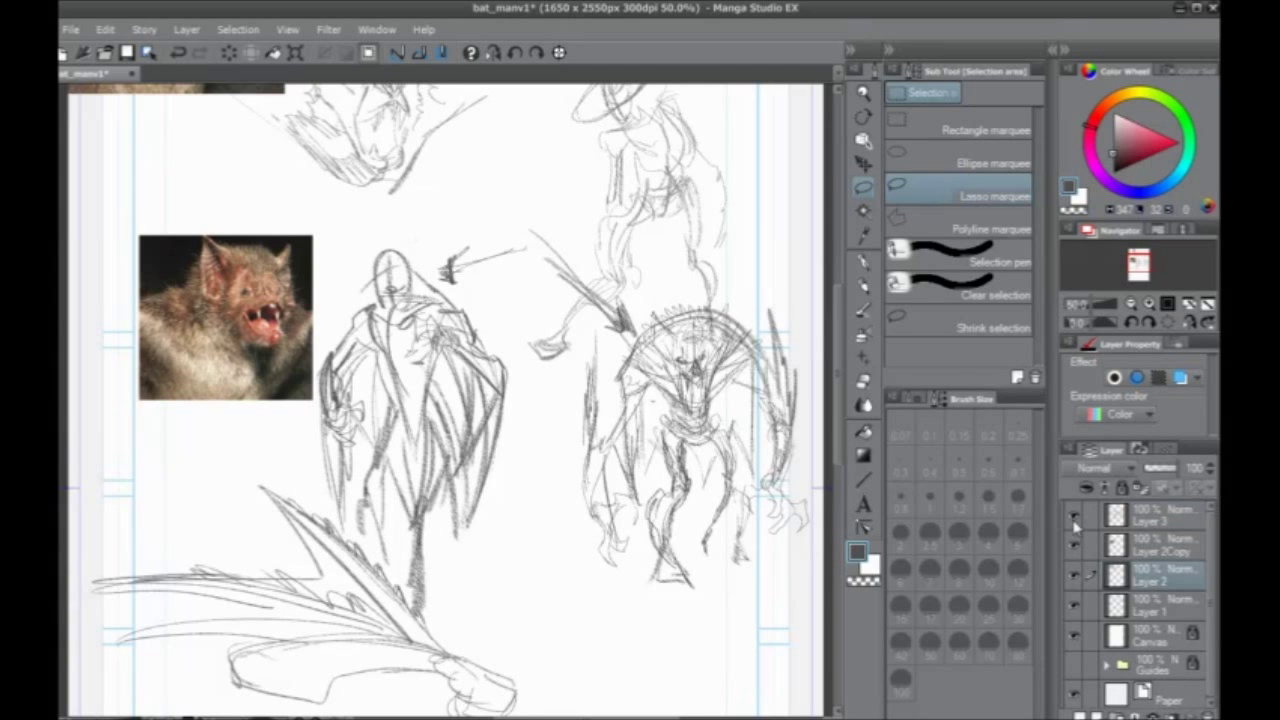
click(1075, 519)
click(1073, 576)
click(1075, 608)
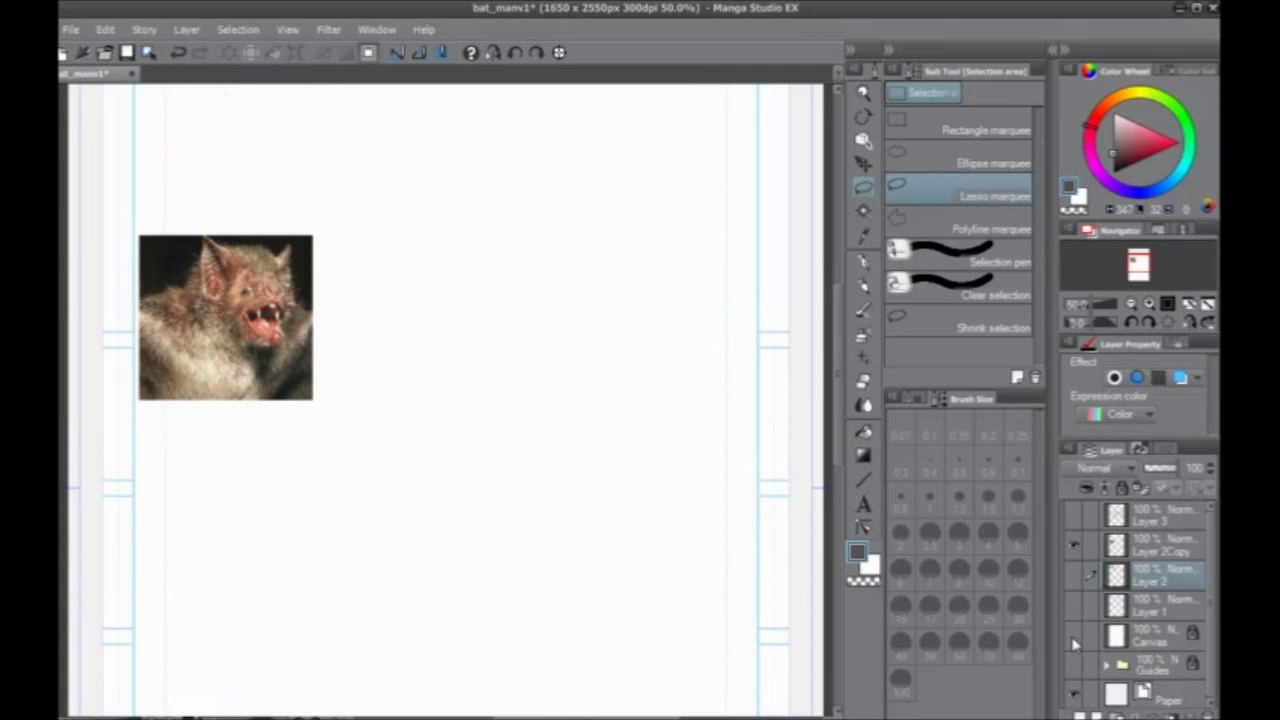
click(1074, 636)
click(1073, 637)
drag(395, 347, 427, 352)
Add a new raster layer above the hidden Layer 3
click(1118, 517)
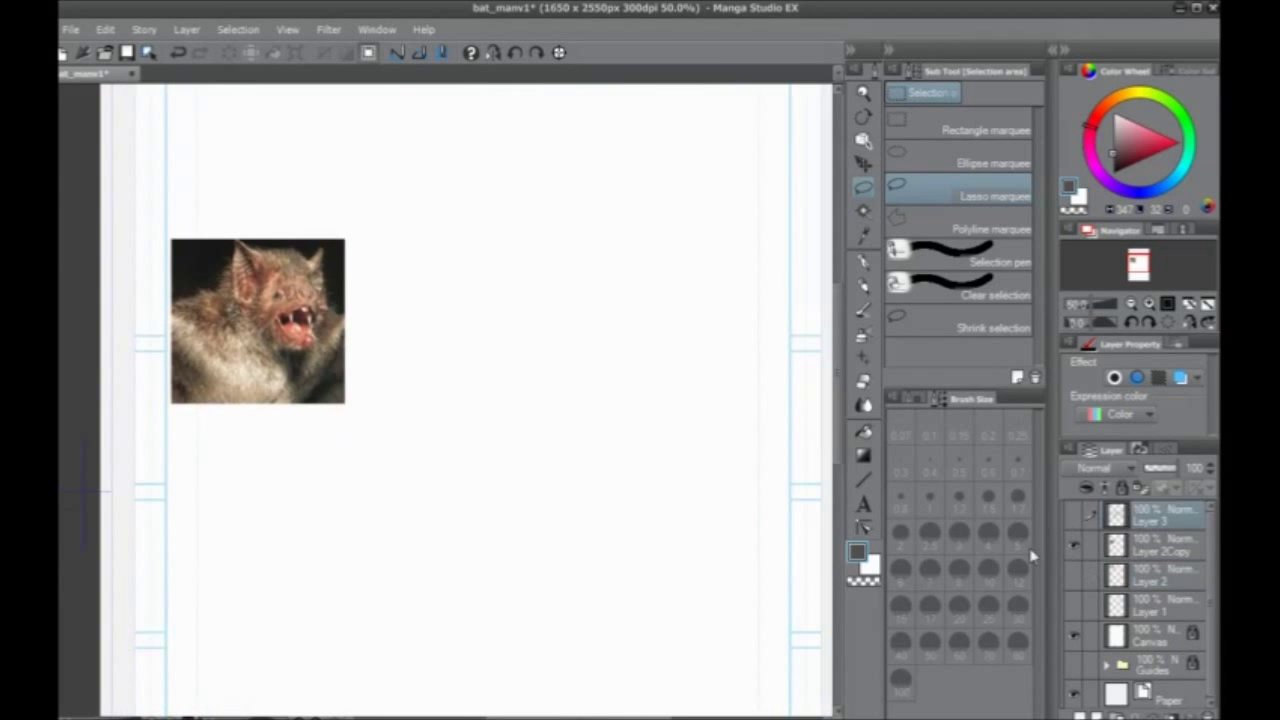
click(1074, 517)
click(1077, 520)
click(1080, 714)
Paste the copied bat creature as its own layer and move it closer to the bat reference photo
drag(709, 548, 554, 526)
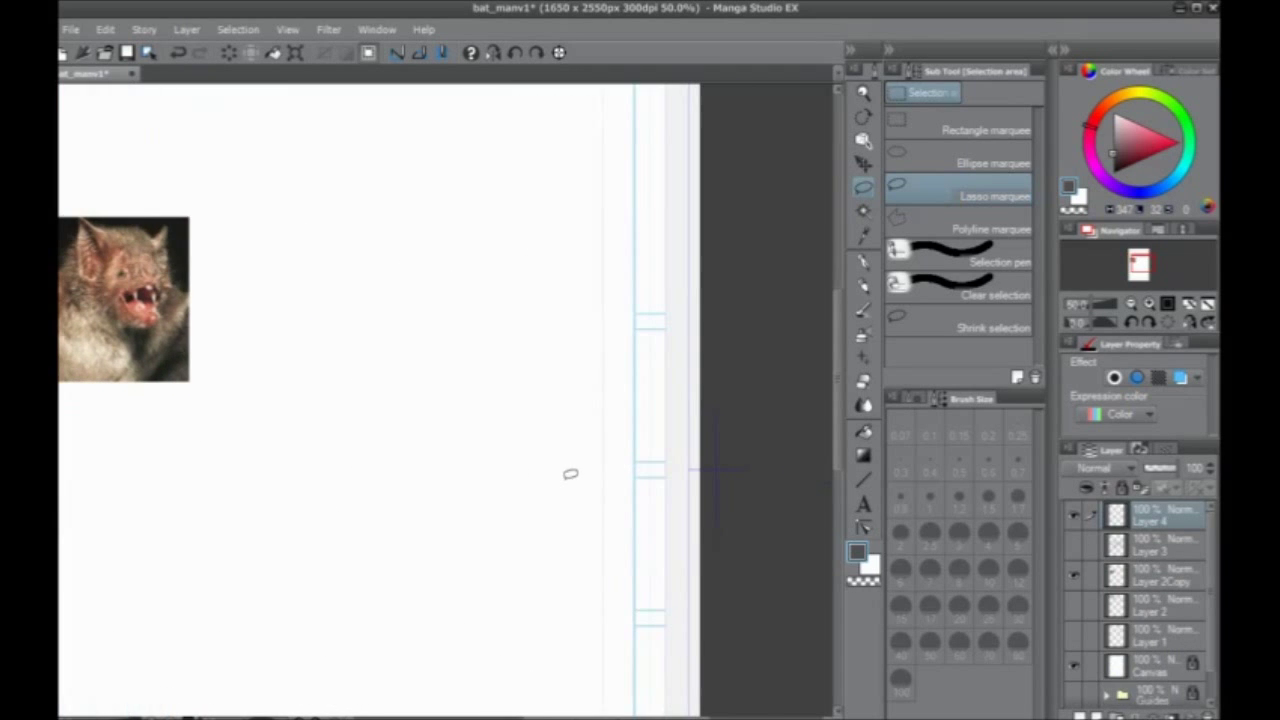
key(ctrl+v)
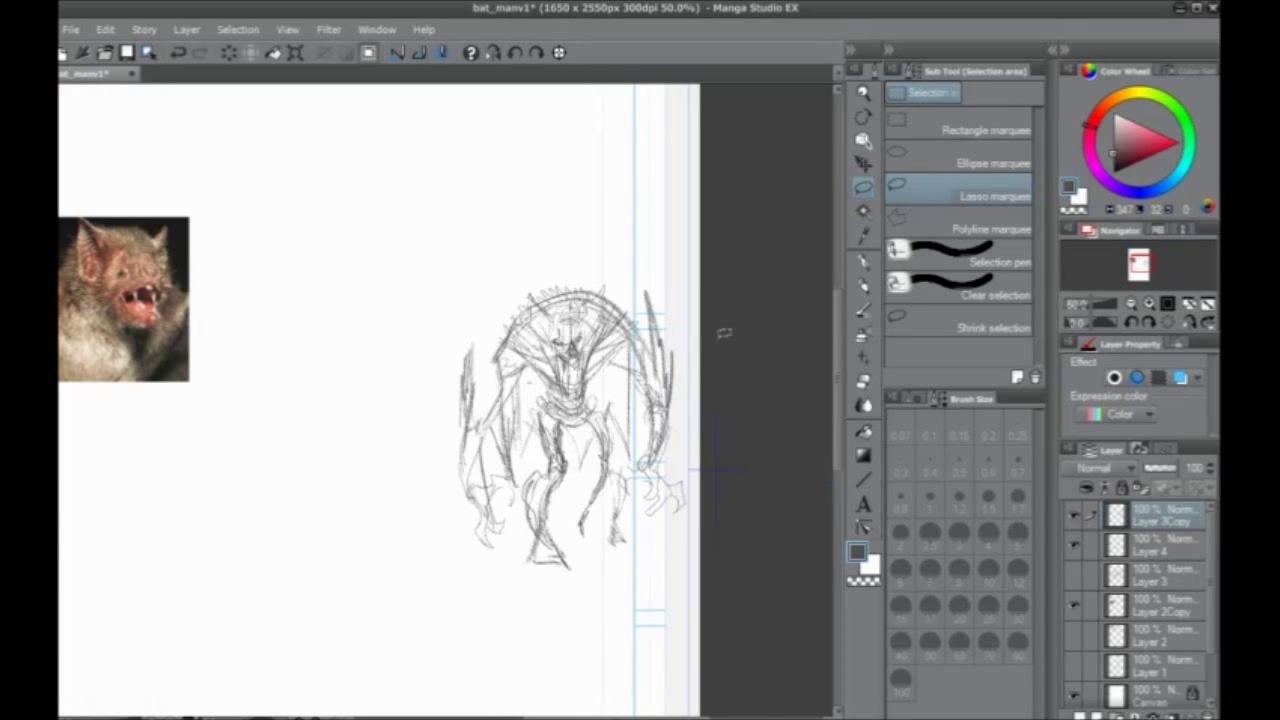
click(858, 166)
drag(517, 393, 584, 378)
mouse_move(581, 415)
mouse_down()
mouse_move(474, 345)
mouse_move(428, 353)
mouse_up()
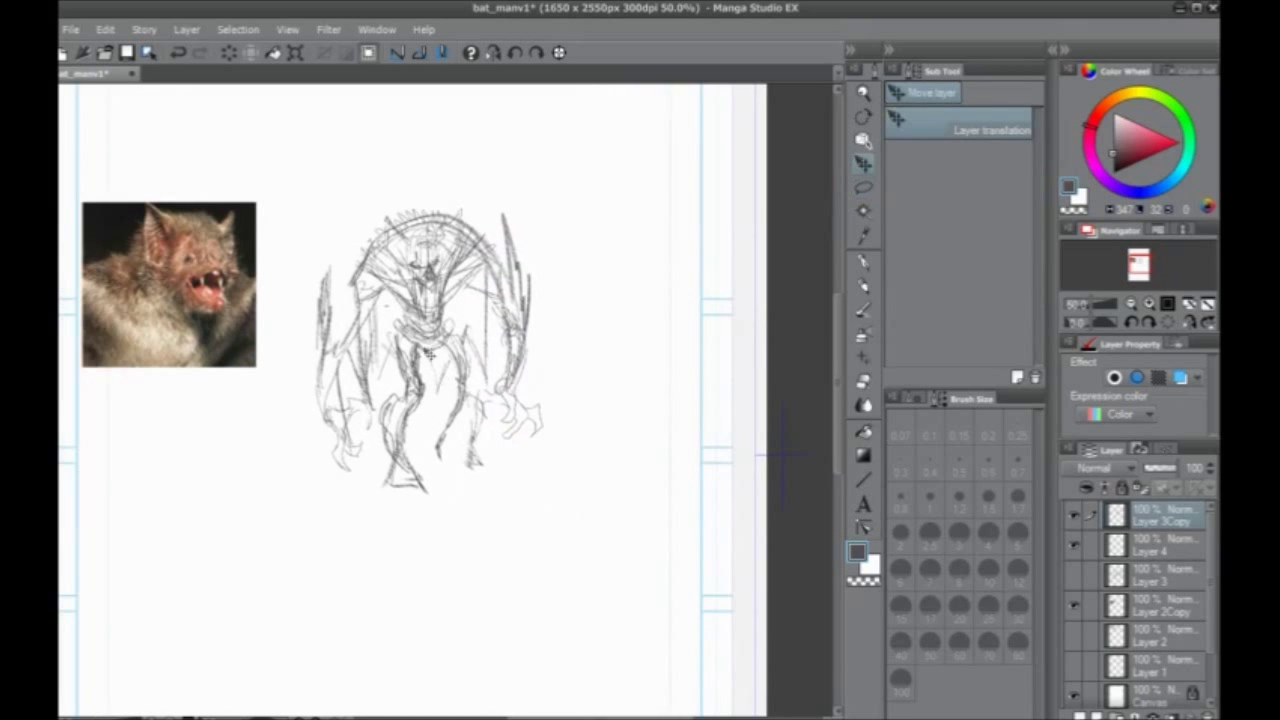
Scale the pasted bat creature up to nearly twice its size and position it beside the reference photo
key(ctrl+t)
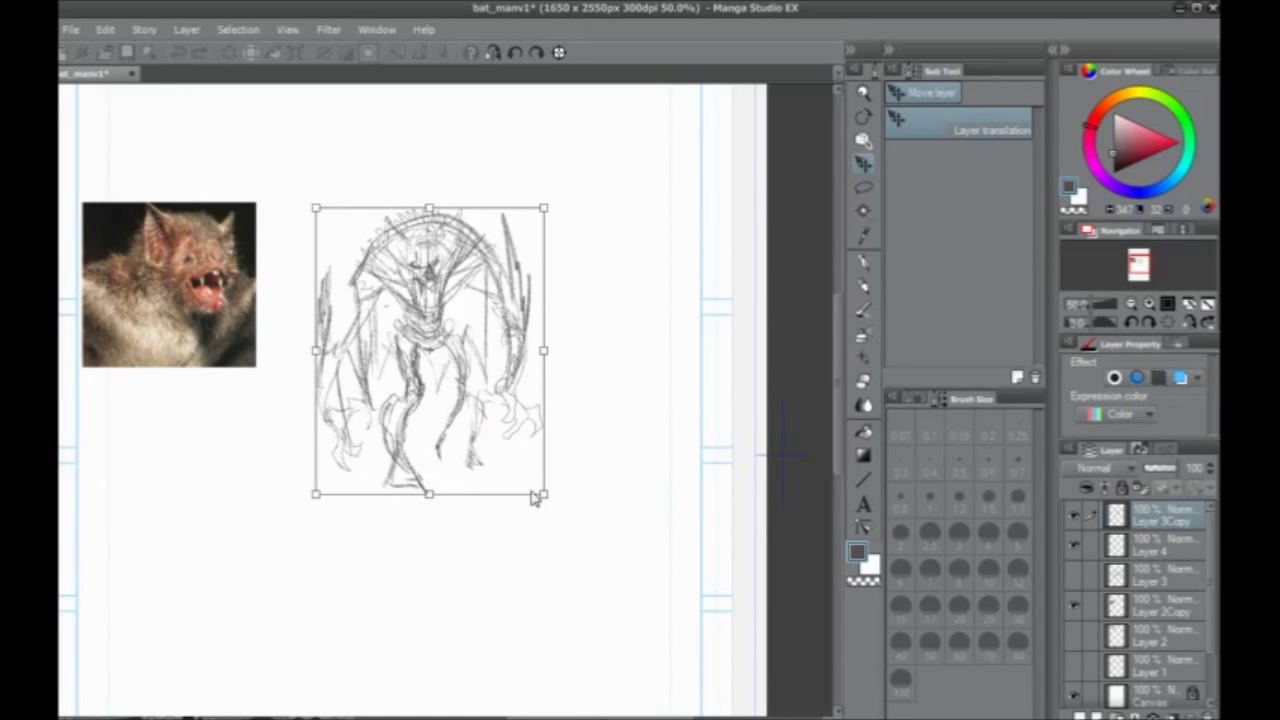
scroll(531, 491, down, 2)
drag(543, 418, 670, 652)
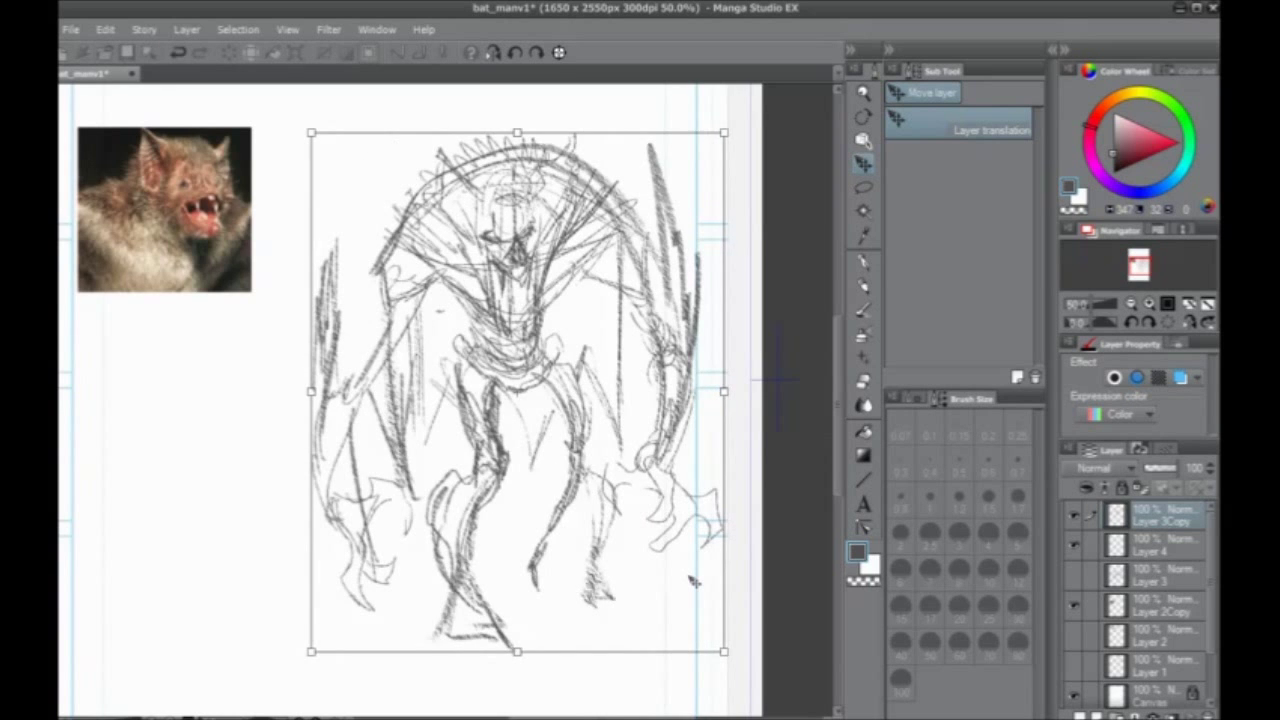
drag(306, 178, 417, 316)
drag(423, 271, 412, 258)
drag(422, 333, 367, 261)
key(Return)
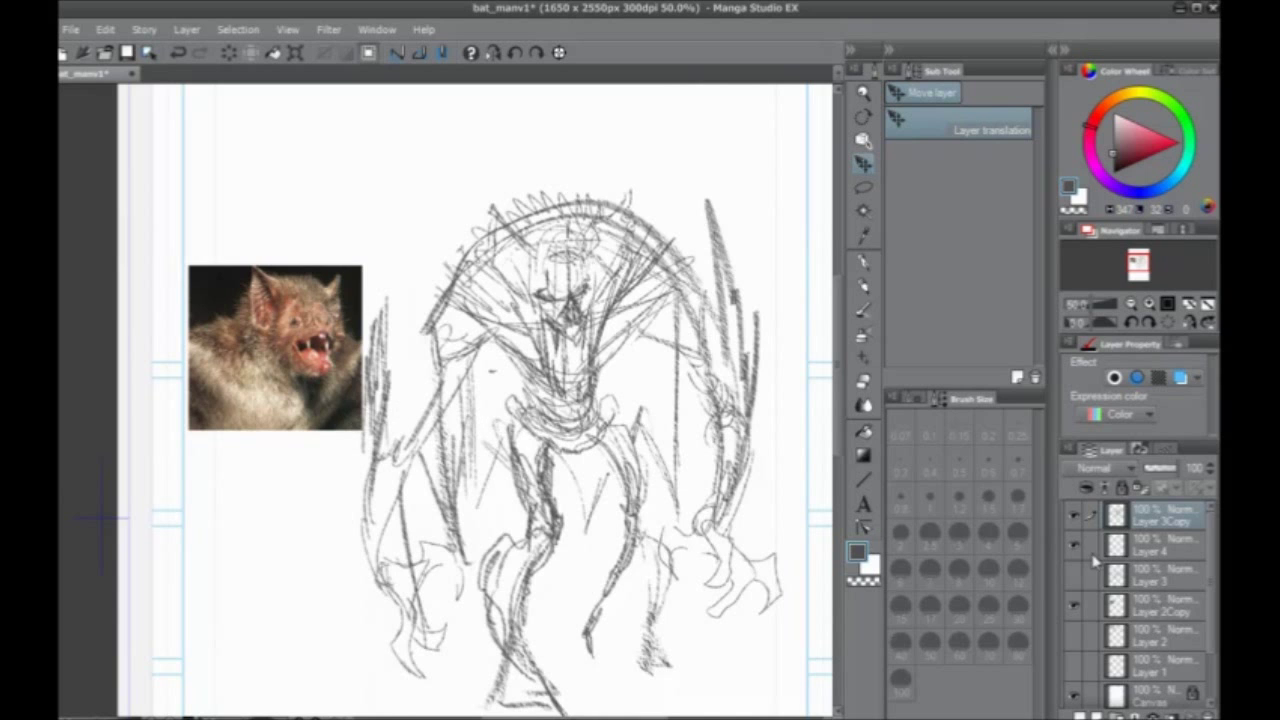
Move the bat reference photo on Layer 2Copy higher up the page, and reselect the enlarged creature's layer
click(1155, 608)
drag(382, 366, 359, 213)
click(1160, 519)
drag(536, 544, 515, 573)
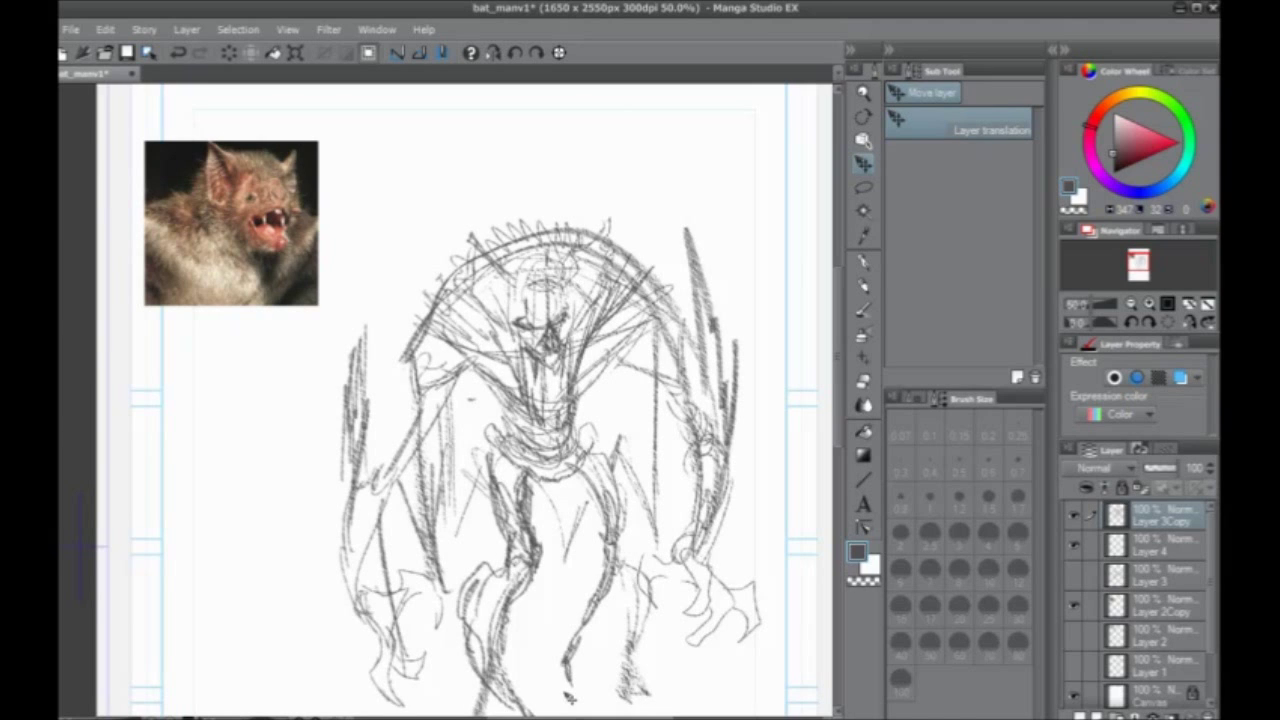
Flip the canvas view horizontally to check the enlarged creature, and flip it back
mouse_move(402, 471)
mouse_down()
mouse_move(446, 459)
mouse_move(443, 416)
mouse_move(451, 452)
mouse_up()
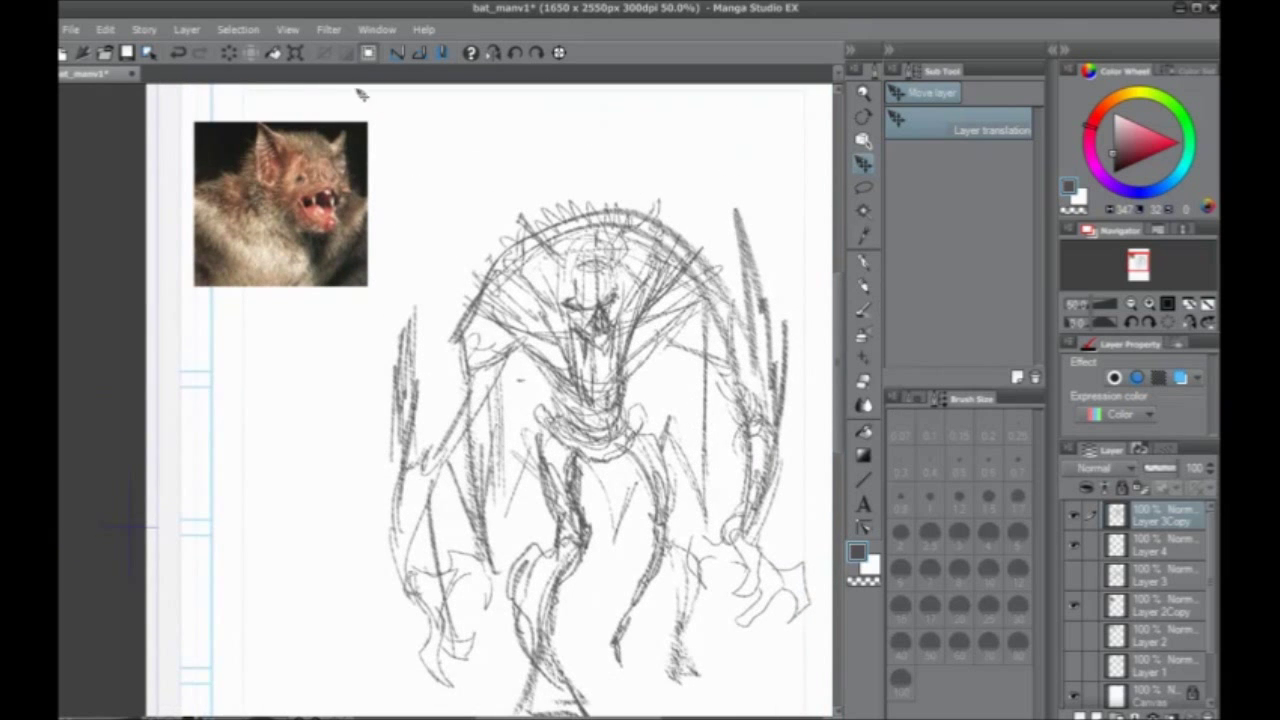
click(493, 52)
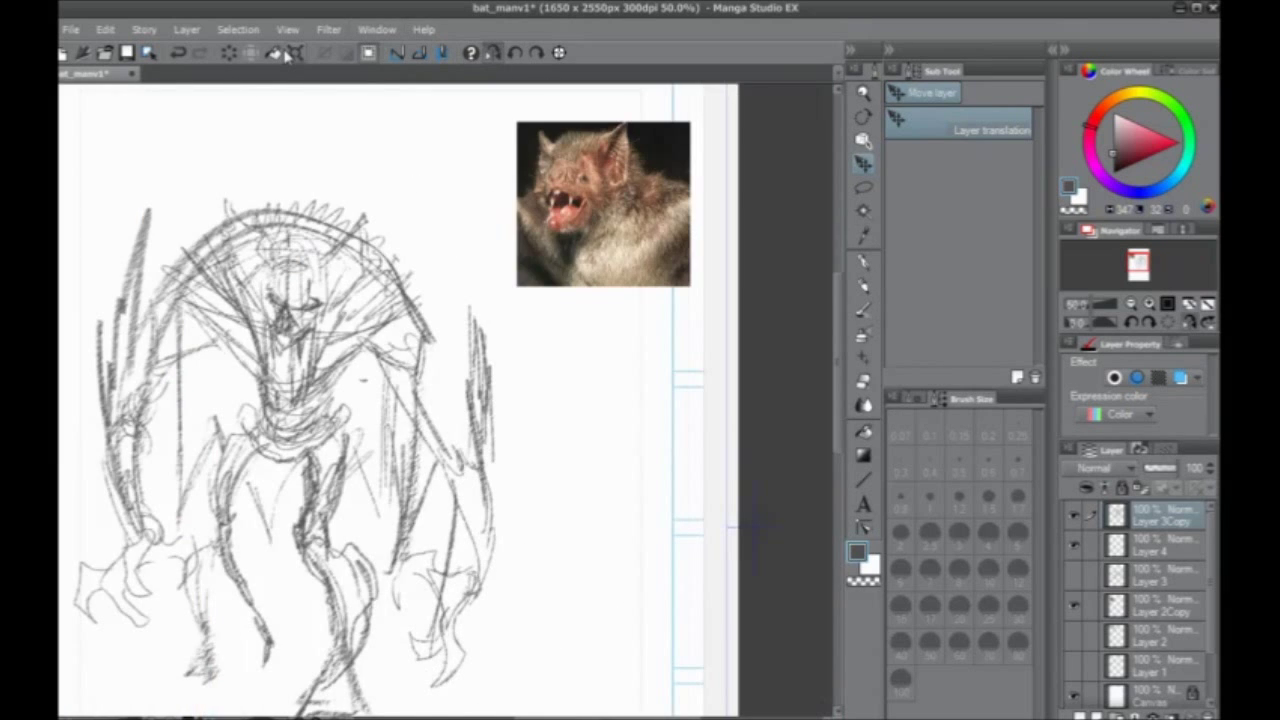
click(493, 52)
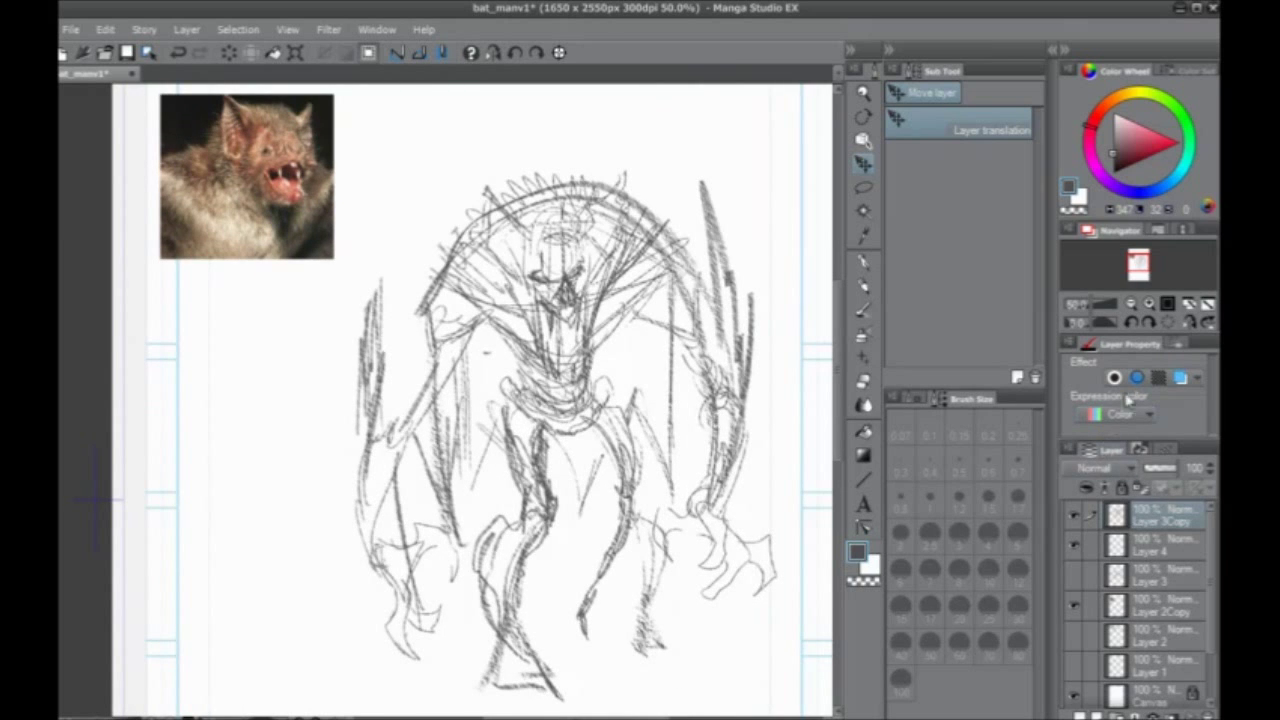
scroll(806, 310, up, 2)
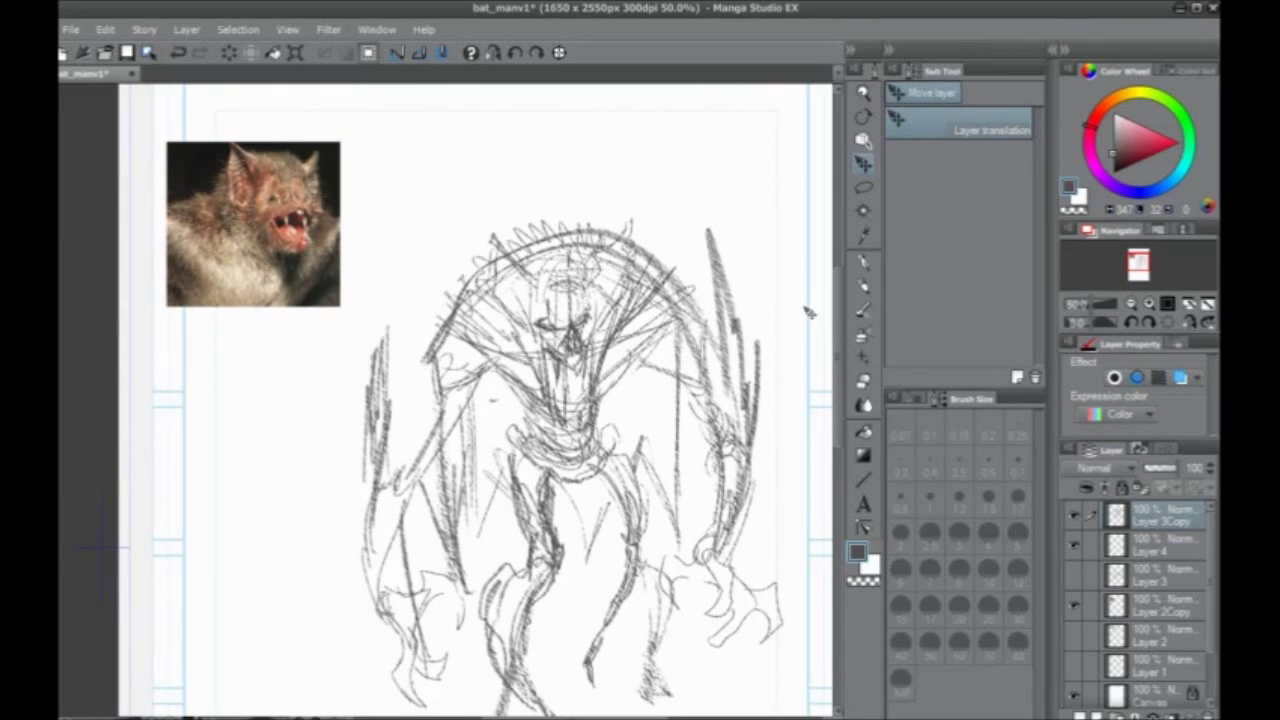
Fade the whole enlarged bat creature sketch to a faint underdrawing with the Softer eraser
click(863, 380)
click(927, 152)
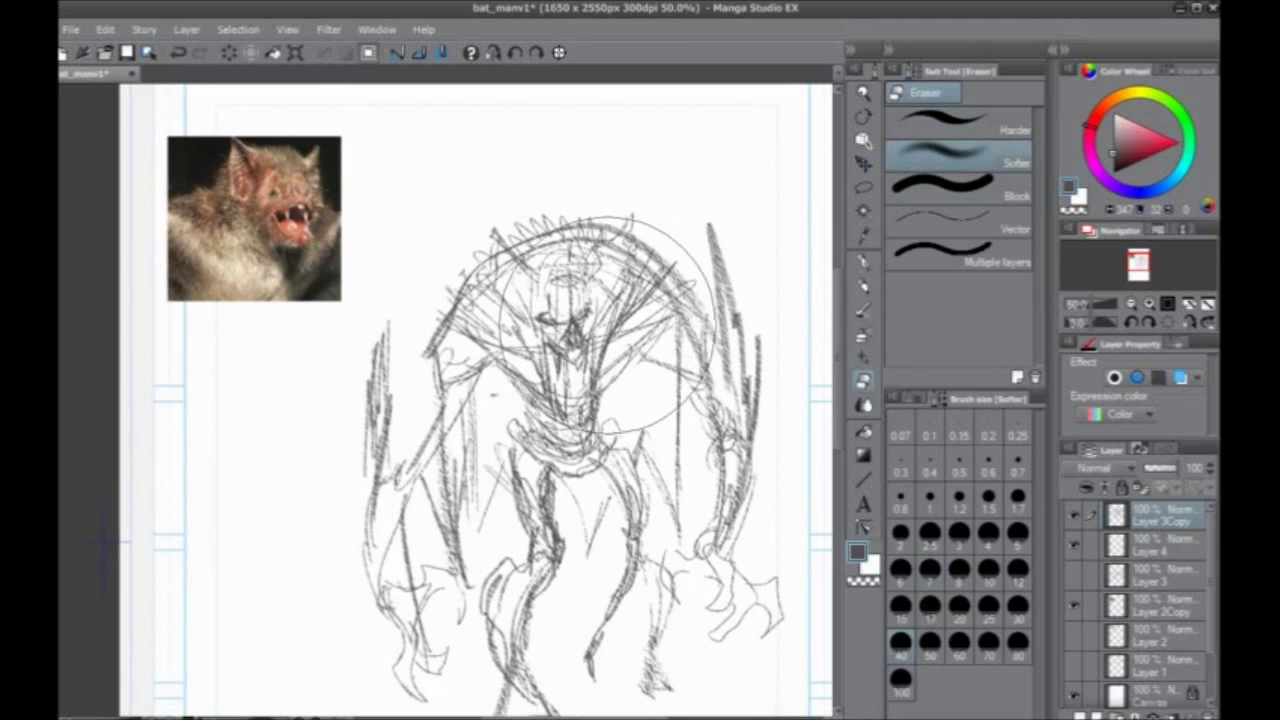
mouse_move(686, 299)
mouse_down()
mouse_move(524, 257)
mouse_move(579, 415)
mouse_move(458, 333)
mouse_move(351, 358)
mouse_move(388, 612)
mouse_up()
drag(400, 488, 403, 387)
mouse_move(516, 366)
mouse_down()
mouse_move(477, 583)
mouse_move(712, 516)
mouse_move(694, 553)
mouse_up()
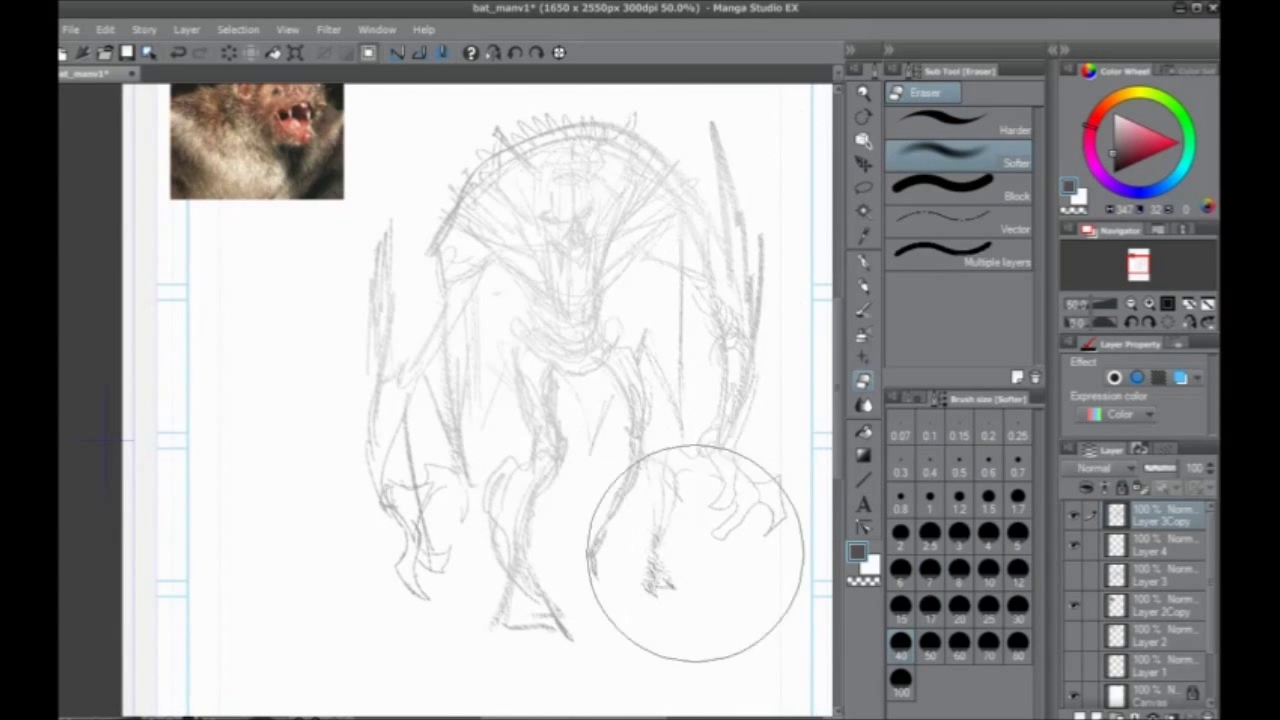
drag(626, 475, 607, 568)
mouse_move(477, 219)
mouse_down()
mouse_move(583, 198)
mouse_move(638, 575)
mouse_move(524, 577)
mouse_move(390, 333)
mouse_move(393, 451)
mouse_move(526, 240)
mouse_move(689, 566)
mouse_up()
drag(637, 442, 657, 340)
mouse_move(728, 275)
mouse_down()
mouse_move(463, 582)
mouse_move(396, 480)
mouse_up()
drag(525, 449, 501, 543)
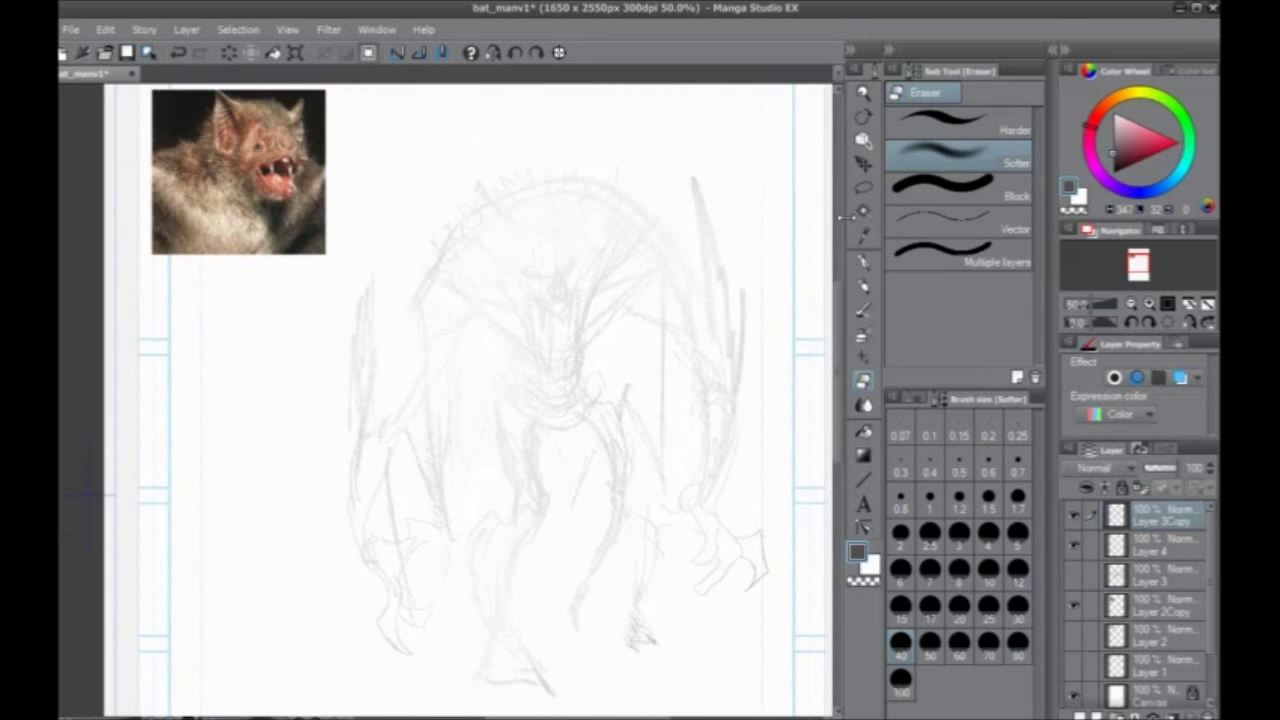
Switch to drawing with Jonathan Pencil 3, trying it and Jonathan Pencil 2 in test strokes over the sketch and undoing the strokes
click(863, 285)
click(950, 302)
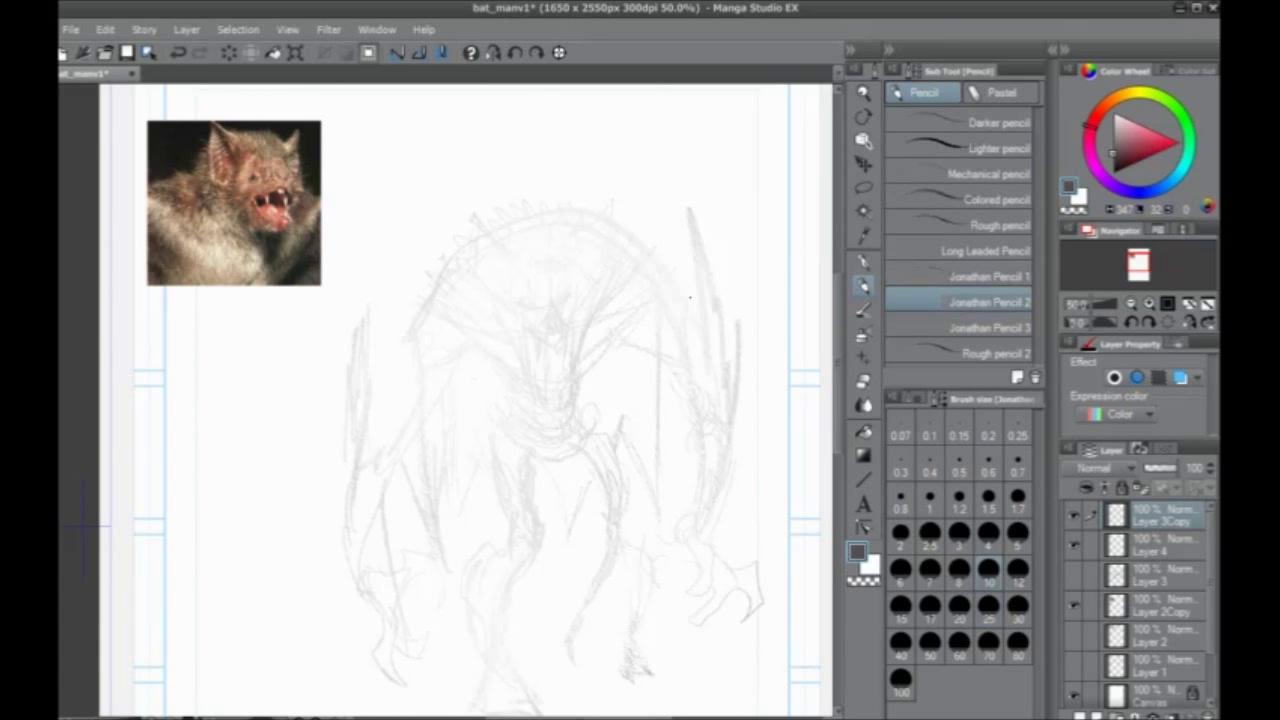
mouse_move(690, 276)
mouse_down()
mouse_move(679, 366)
mouse_move(669, 345)
mouse_up()
key(ctrl+z)
click(930, 327)
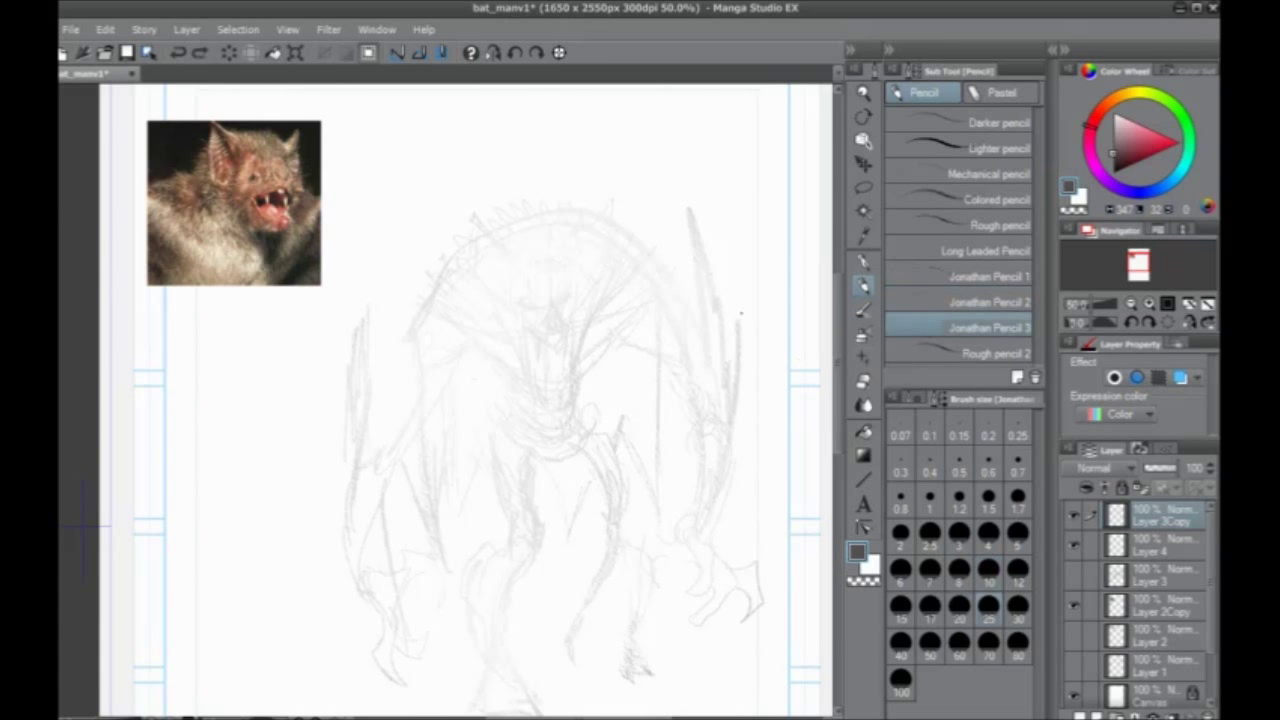
mouse_move(660, 288)
mouse_down()
mouse_move(645, 390)
mouse_move(636, 384)
mouse_up()
key(ctrl+z)
key(ctrl+z)
Set the pencil's brush size to 17, make a few test strokes over the creature, and undo them
click(930, 605)
drag(636, 242, 630, 364)
drag(634, 296, 628, 368)
drag(620, 338, 630, 366)
key(ctrl+z)
key(ctrl+z)
key(ctrl+z)
Hide the palettes to give the canvas more room around the creature's head and the bat reference photo
scroll(553, 310, up, 4)
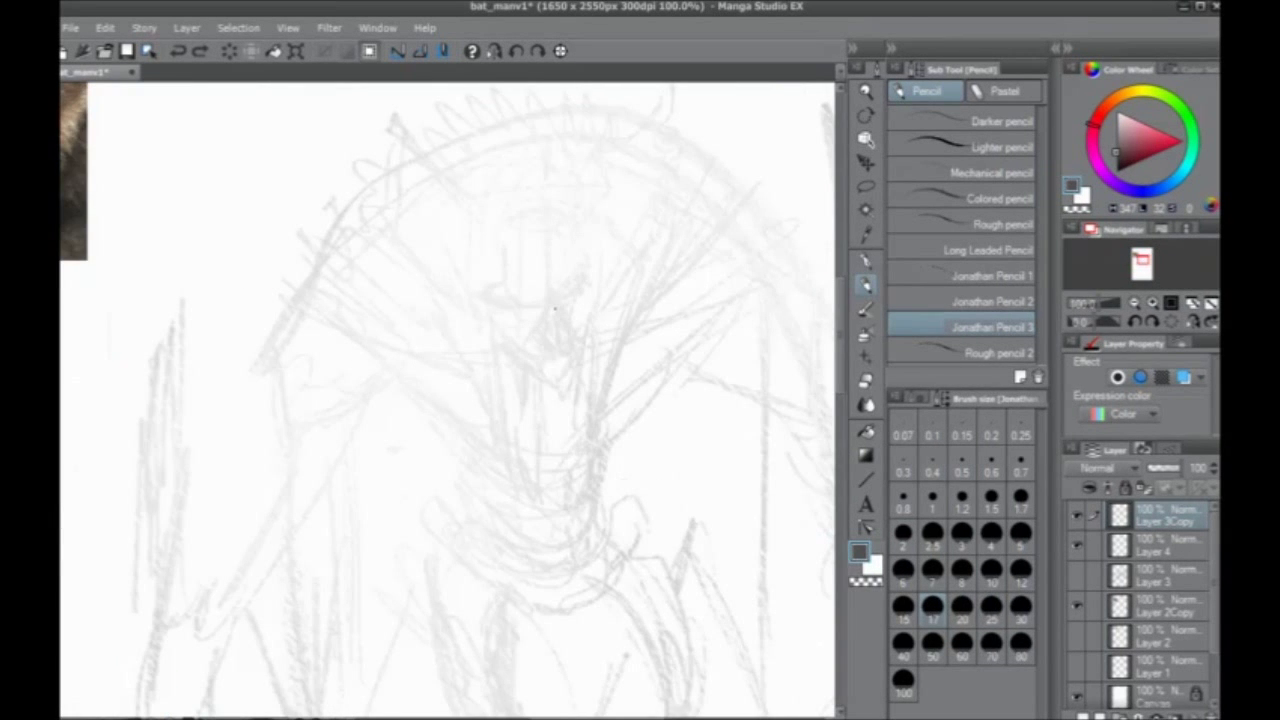
key(Tab)
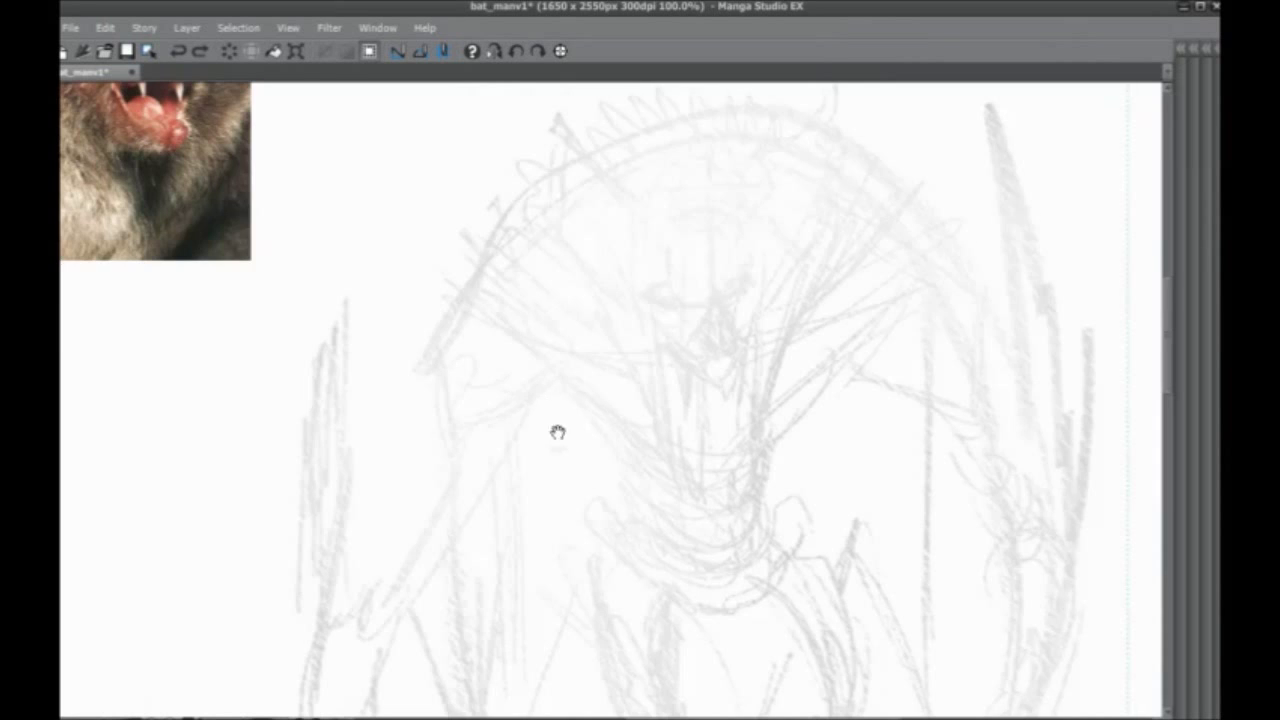
drag(557, 434, 634, 569)
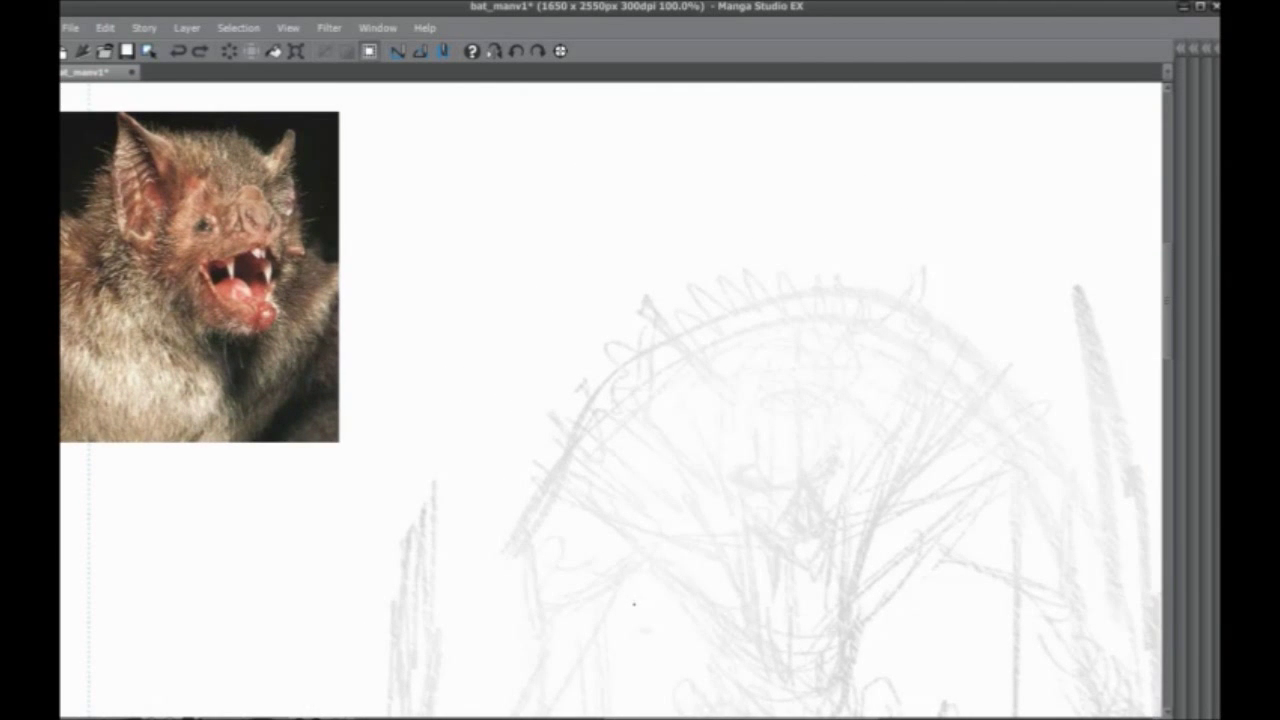
drag(633, 604, 663, 600)
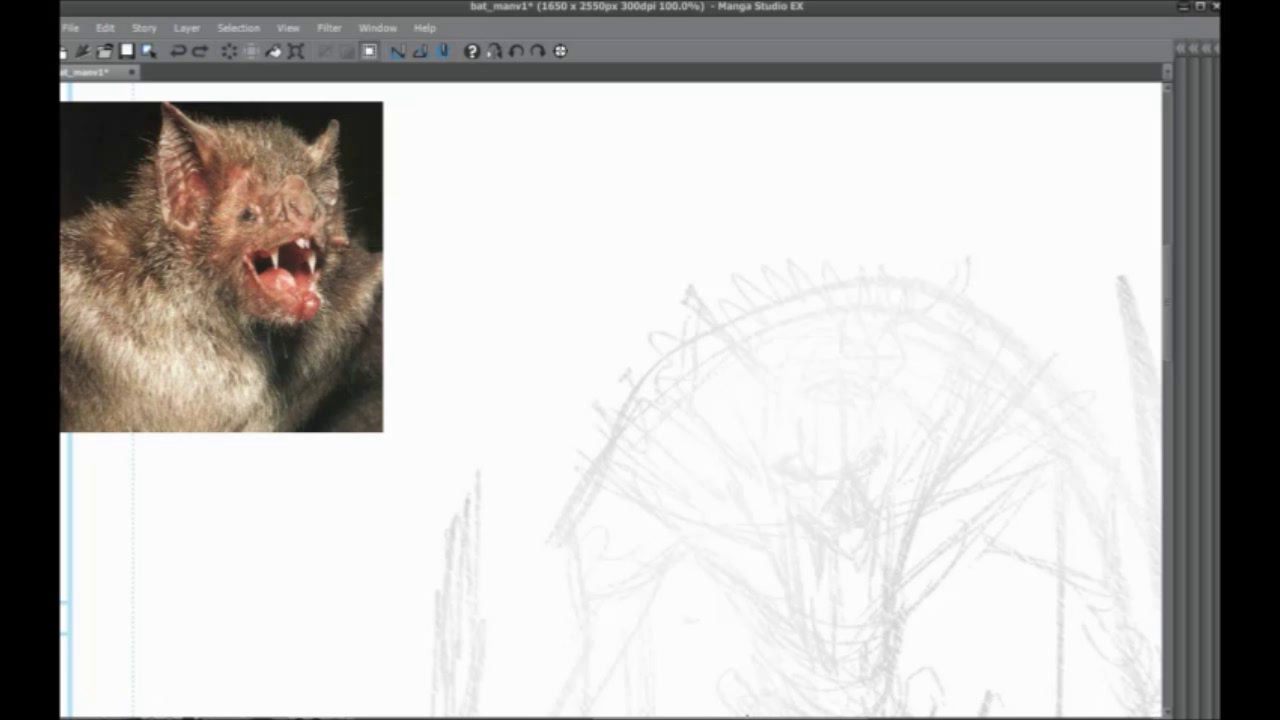
mouse_move(491, 514)
mouse_down()
mouse_move(391, 440)
mouse_move(413, 523)
mouse_up()
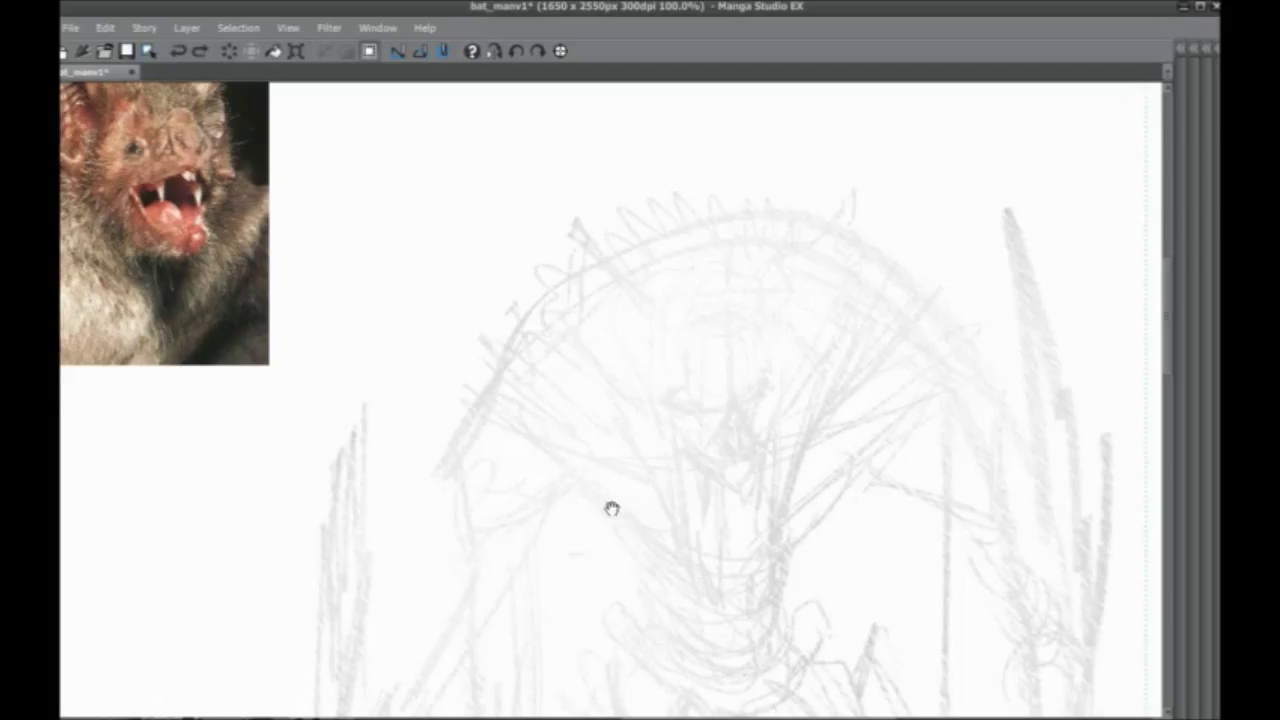
drag(611, 509, 659, 543)
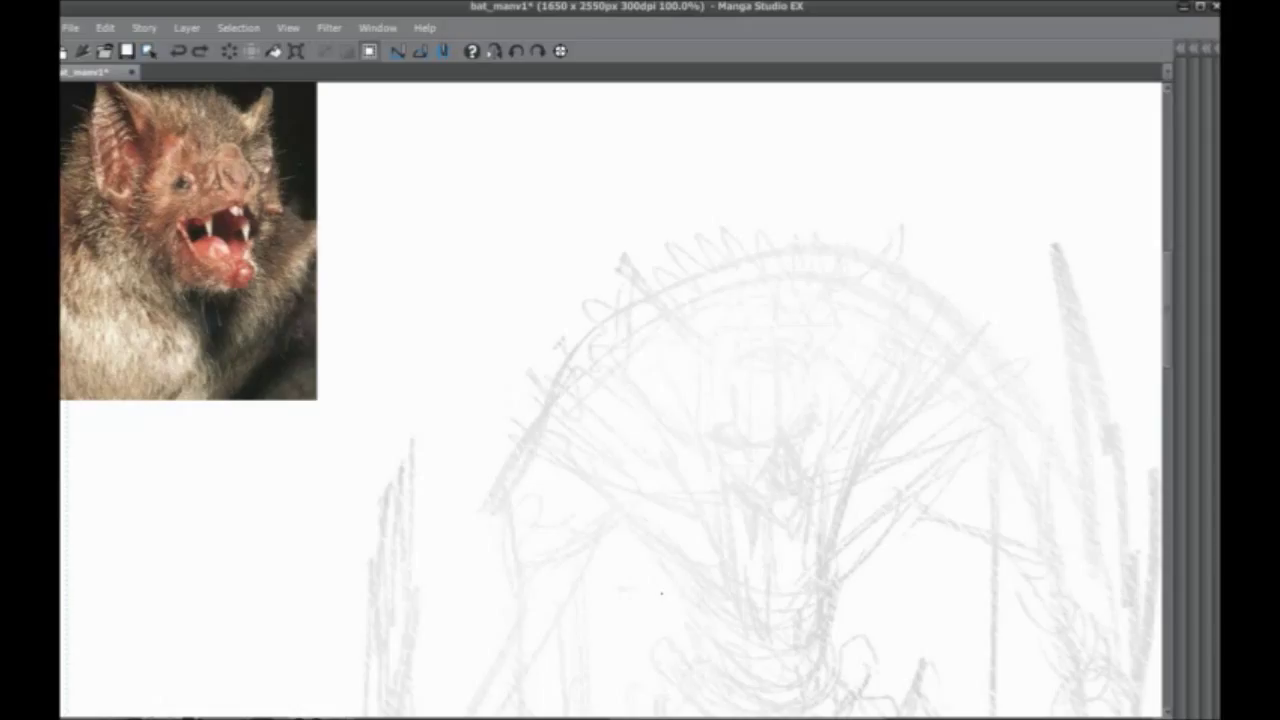
Draw the creature's rounded, tapered nose with two slit nostrils over the faded face, using the bat photo as reference
drag(640, 477, 602, 471)
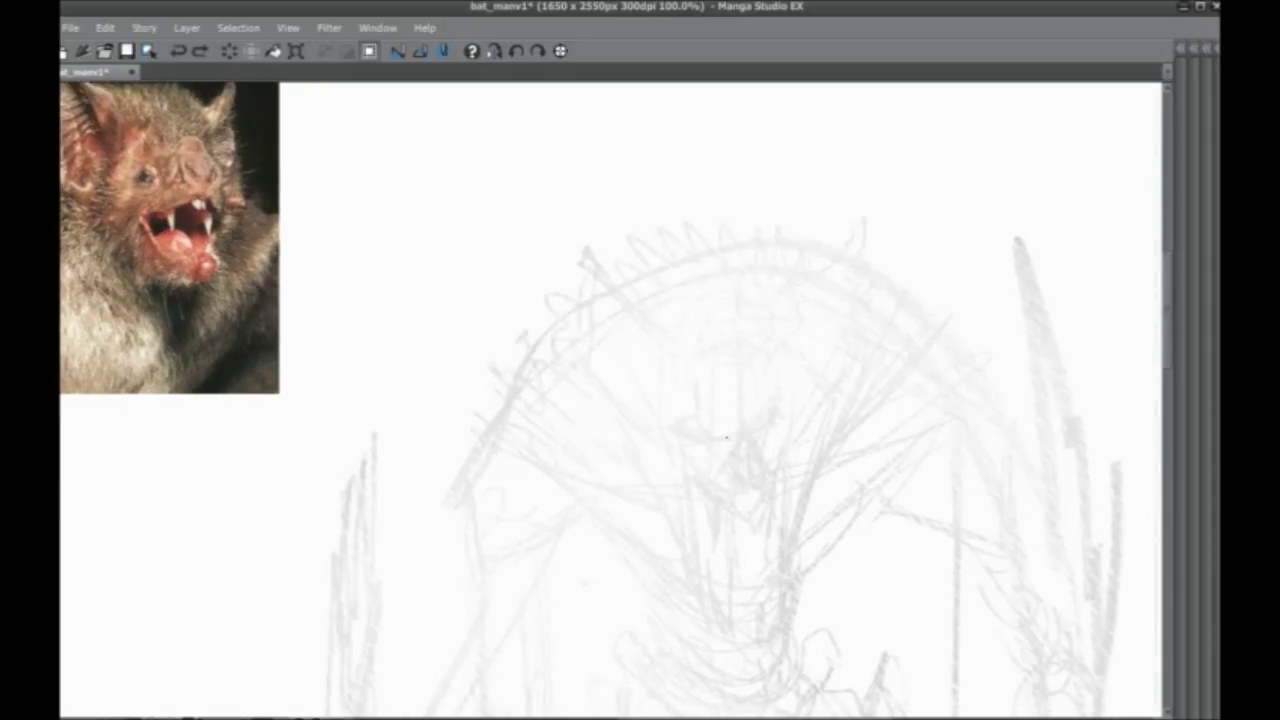
mouse_move(727, 437)
mouse_down()
mouse_move(748, 438)
mouse_move(728, 456)
mouse_move(766, 459)
mouse_move(726, 460)
mouse_move(730, 496)
mouse_up()
drag(764, 452, 756, 496)
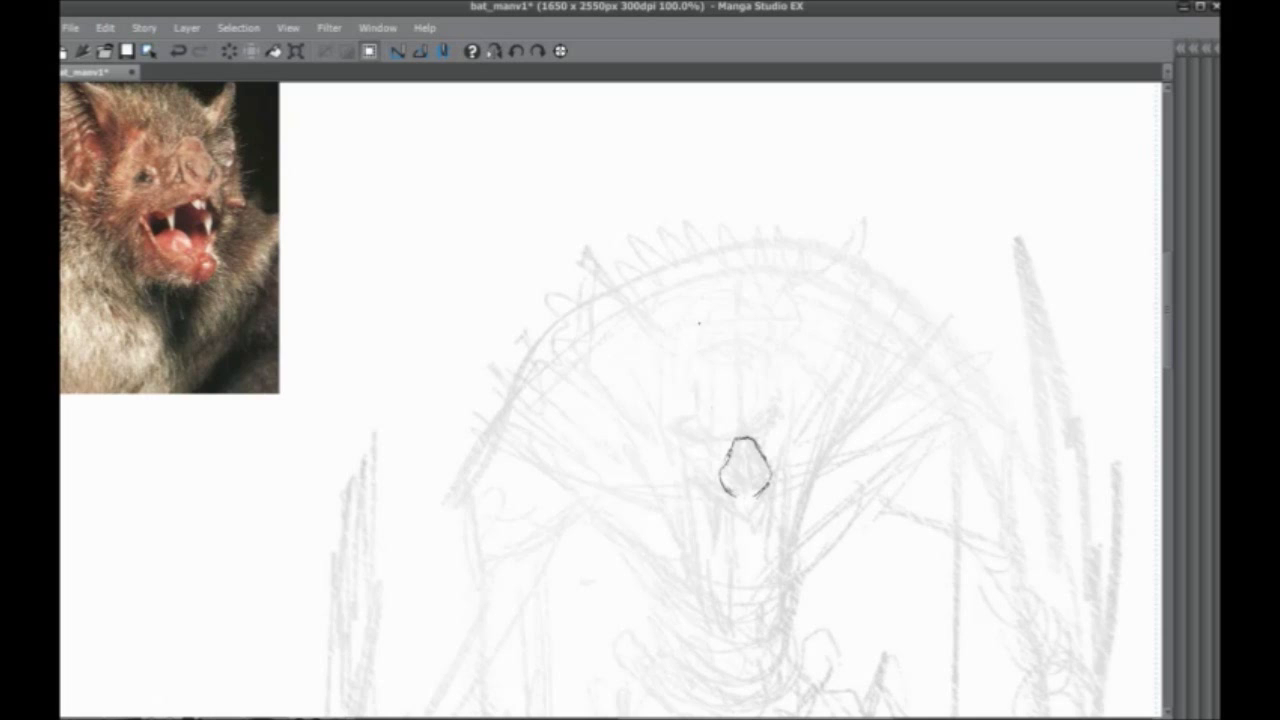
drag(699, 323, 705, 301)
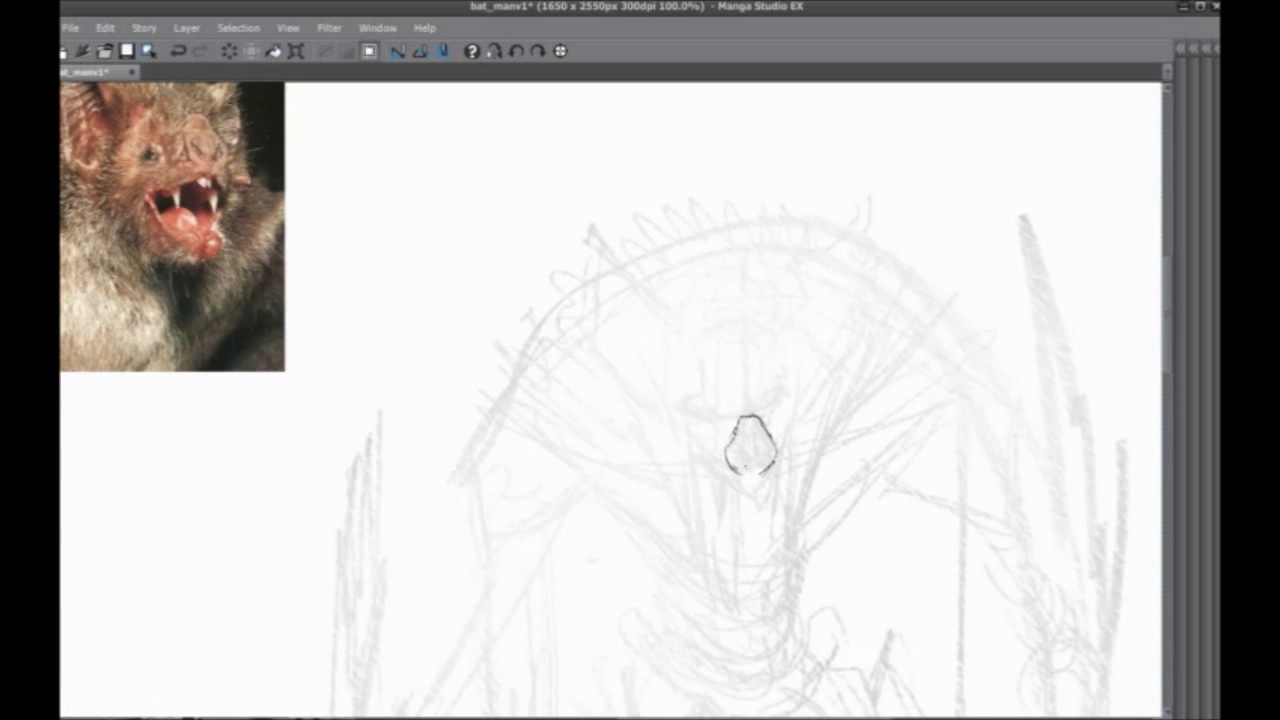
mouse_move(748, 470)
mouse_down()
mouse_move(738, 442)
mouse_move(746, 472)
mouse_move(770, 464)
mouse_up()
Outline the jagged upper lip on both sides of the nose, meeting in a point beneath it
mouse_move(710, 501)
mouse_down()
mouse_move(747, 547)
mouse_move(766, 492)
mouse_move(798, 526)
mouse_move(711, 468)
mouse_move(722, 453)
mouse_up()
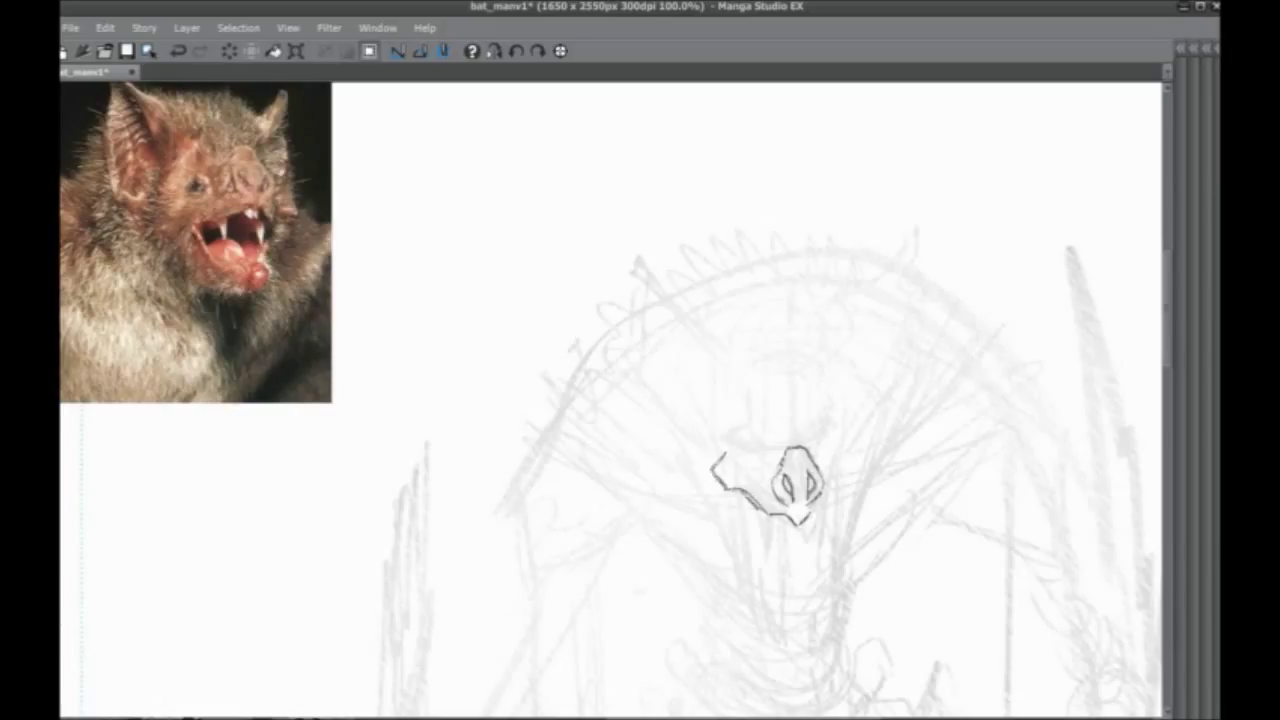
mouse_move(766, 514)
mouse_down()
mouse_move(744, 494)
mouse_move(824, 511)
mouse_move(856, 448)
mouse_move(846, 434)
mouse_up()
mouse_move(729, 557)
mouse_down()
mouse_move(745, 520)
mouse_move(737, 536)
mouse_up()
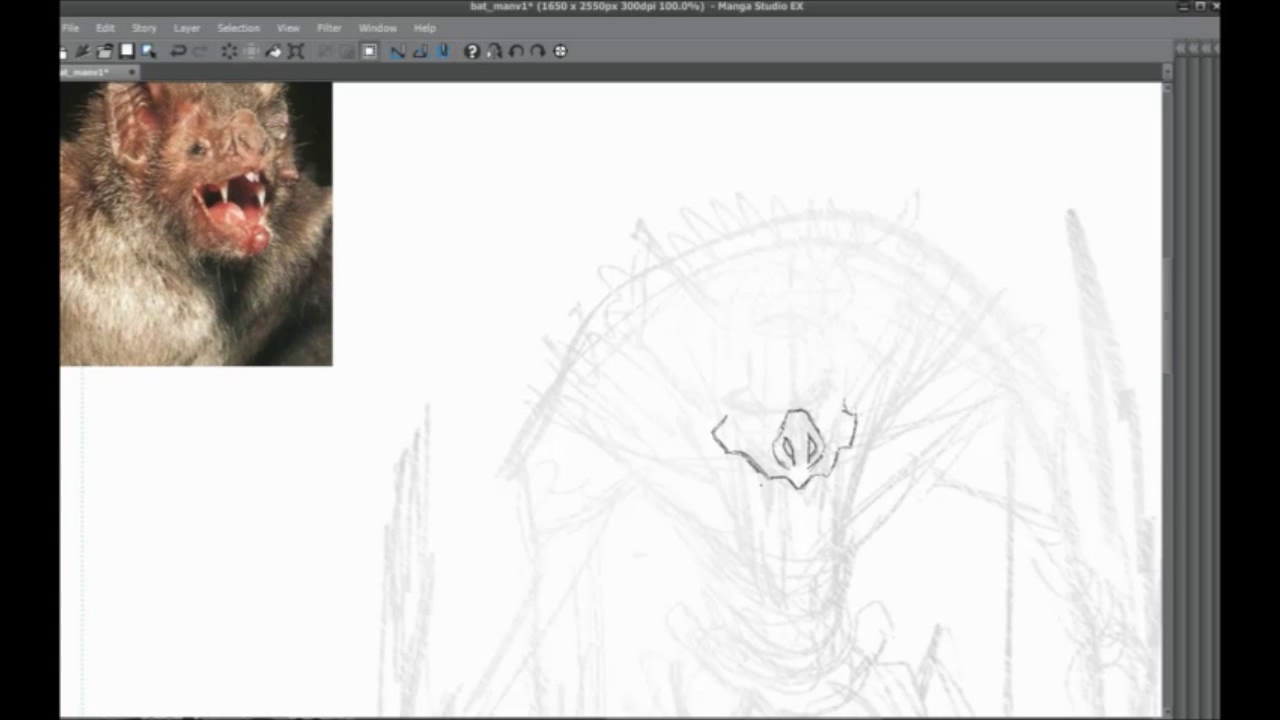
Darken the upper lip line and its central point, and add a small fold beside the top of the nose
mouse_move(788, 480)
mouse_down()
mouse_move(802, 498)
mouse_move(831, 477)
mouse_up()
drag(831, 475, 844, 449)
drag(849, 449, 857, 433)
drag(780, 458, 782, 450)
click(715, 396)
mouse_move(730, 406)
mouse_down()
mouse_move(721, 417)
mouse_move(758, 471)
mouse_move(797, 492)
mouse_up()
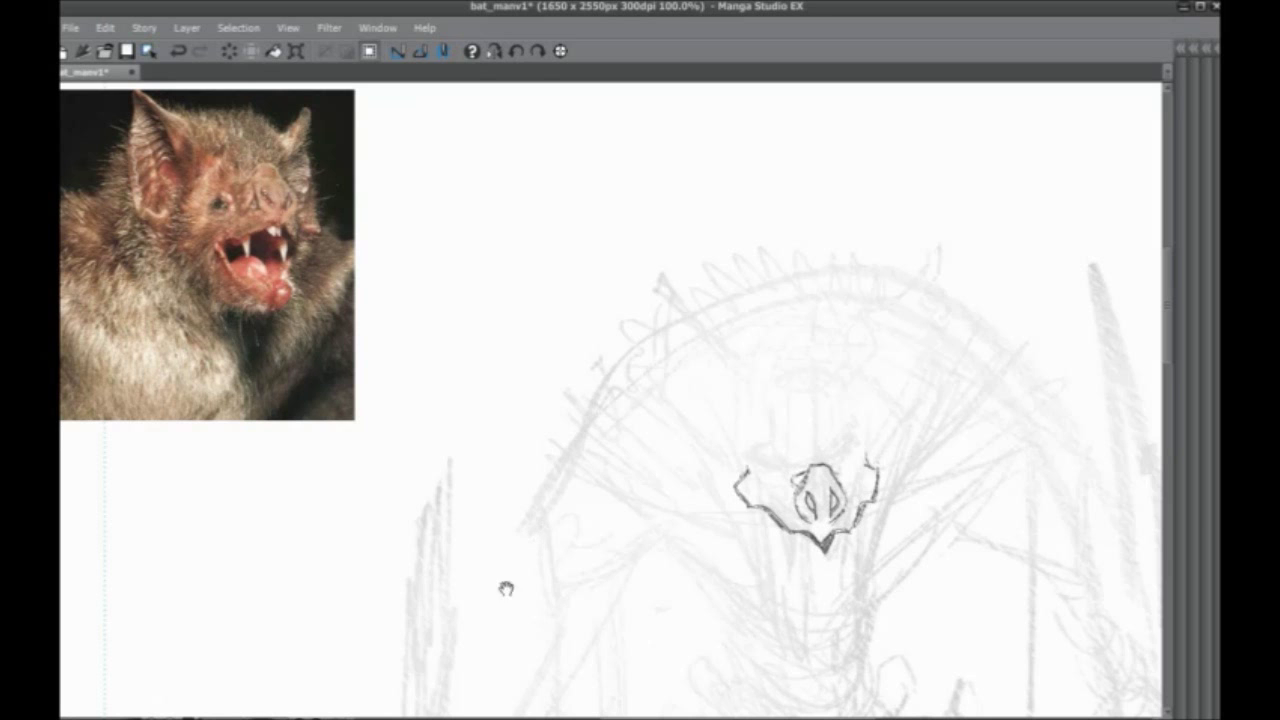
Draw the two eye sockets, the brow lines and the nose-bridge crease above the creature's snout
drag(503, 589, 617, 306)
mouse_move(818, 325)
mouse_down()
mouse_move(689, 403)
mouse_move(743, 323)
mouse_up()
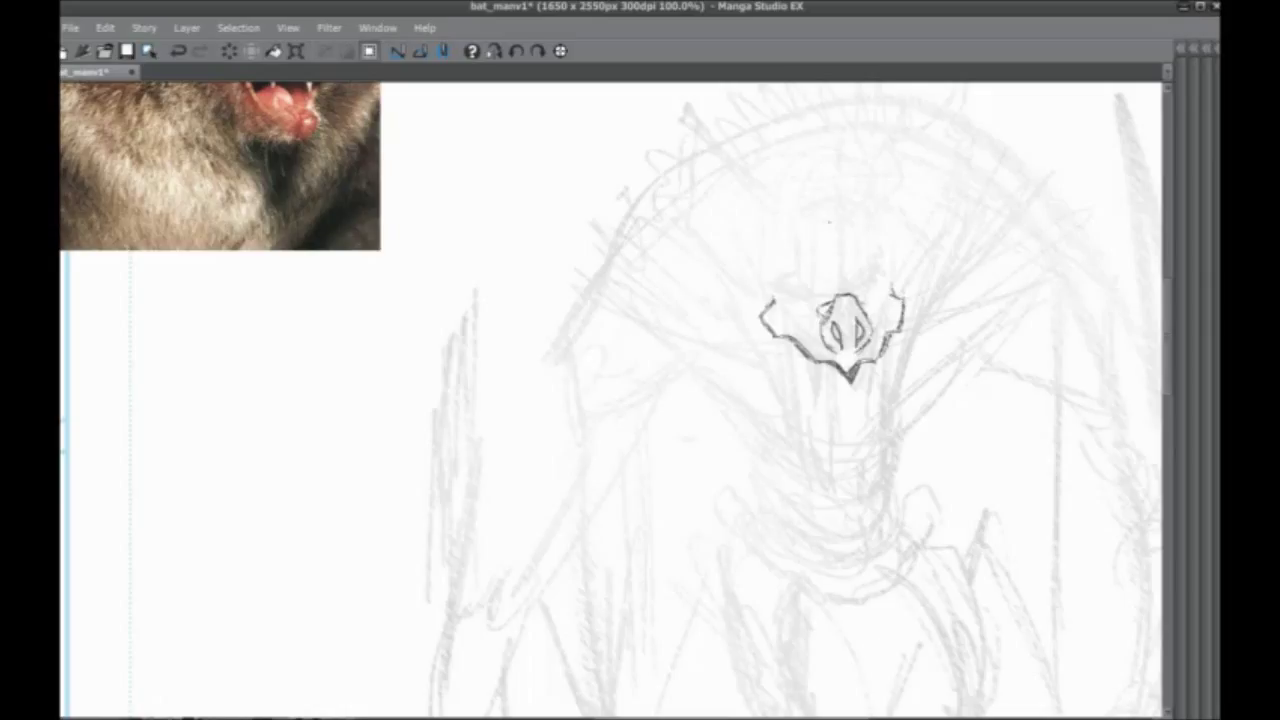
drag(829, 348, 821, 318)
drag(811, 406, 737, 420)
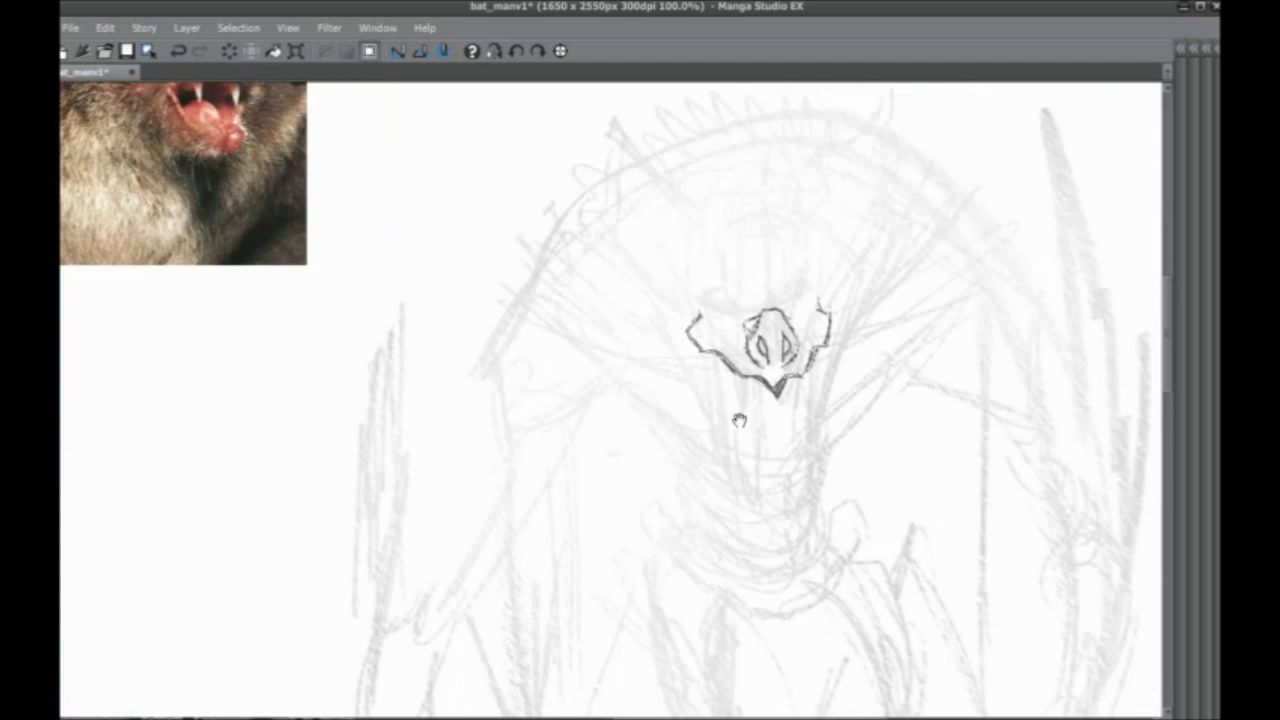
drag(636, 384, 627, 444)
drag(720, 380, 736, 389)
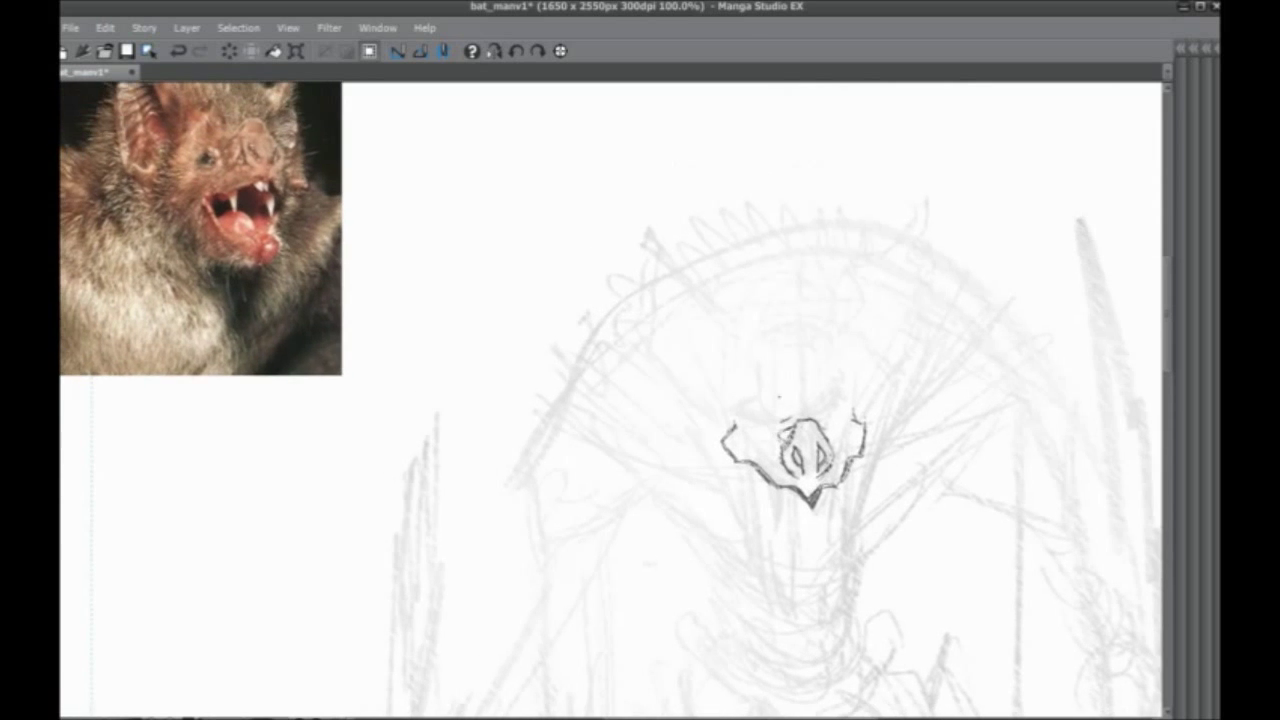
mouse_move(790, 418)
mouse_down()
mouse_move(776, 422)
mouse_move(763, 393)
mouse_move(761, 405)
mouse_up()
mouse_move(752, 348)
mouse_down()
mouse_move(763, 366)
mouse_move(749, 393)
mouse_move(764, 416)
mouse_move(748, 398)
mouse_up()
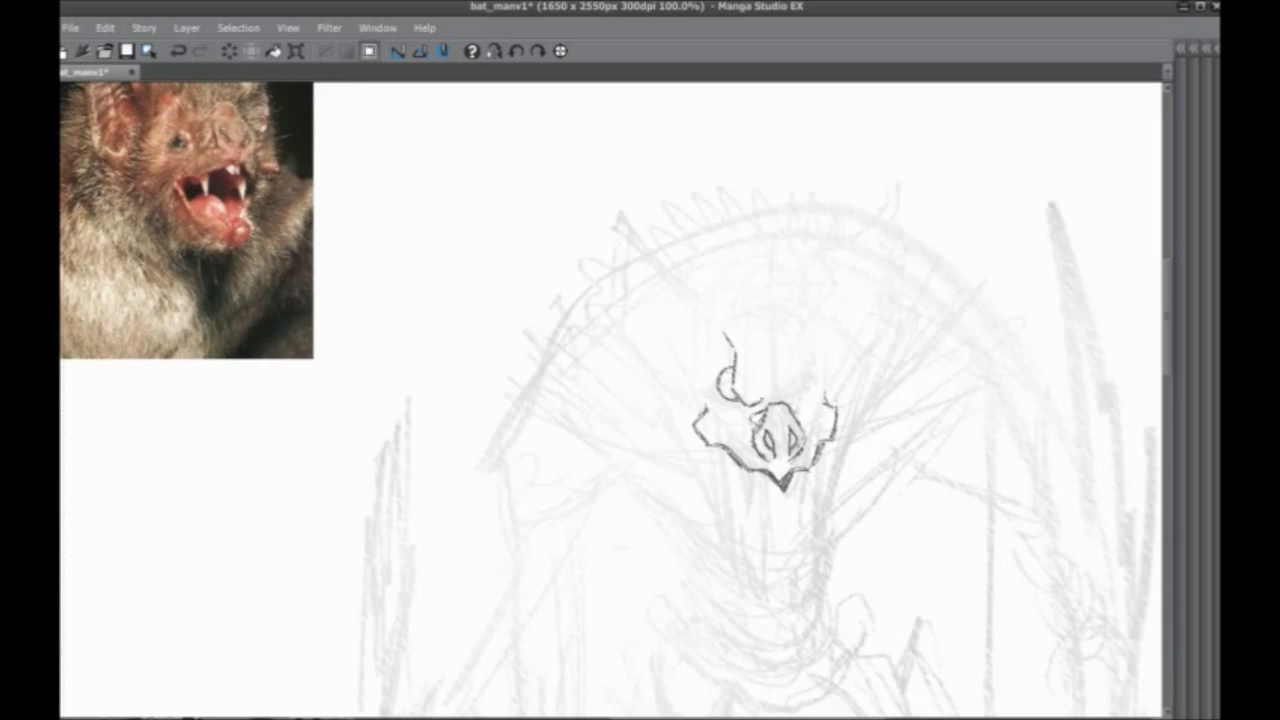
mouse_move(764, 392)
mouse_down()
mouse_move(796, 402)
mouse_move(820, 324)
mouse_move(809, 393)
mouse_up()
drag(719, 439, 700, 366)
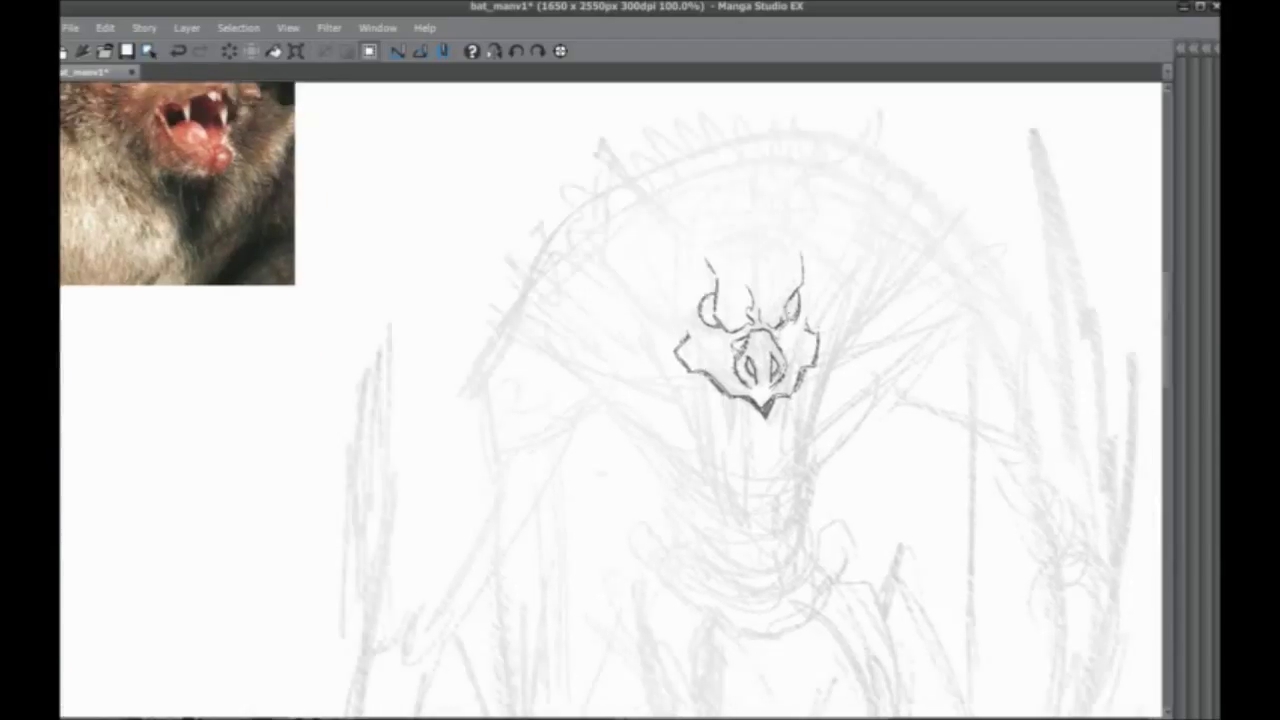
Darken the eye outlines and draw the two rounded forehead ridges above them
mouse_move(792, 324)
mouse_down()
mouse_move(802, 292)
mouse_move(790, 324)
mouse_up()
mouse_move(700, 326)
mouse_down()
mouse_move(708, 308)
mouse_move(710, 328)
mouse_up()
mouse_move(702, 310)
mouse_down()
mouse_move(710, 298)
mouse_move(736, 304)
mouse_up()
mouse_move(728, 294)
mouse_down()
mouse_move(740, 306)
mouse_move(725, 275)
mouse_move(744, 260)
mouse_up()
key(ctrl+z)
mouse_move(830, 274)
mouse_down()
mouse_move(805, 258)
mouse_move(790, 300)
mouse_move(825, 261)
mouse_up()
drag(746, 258, 759, 282)
drag(692, 321, 696, 307)
drag(781, 345, 768, 372)
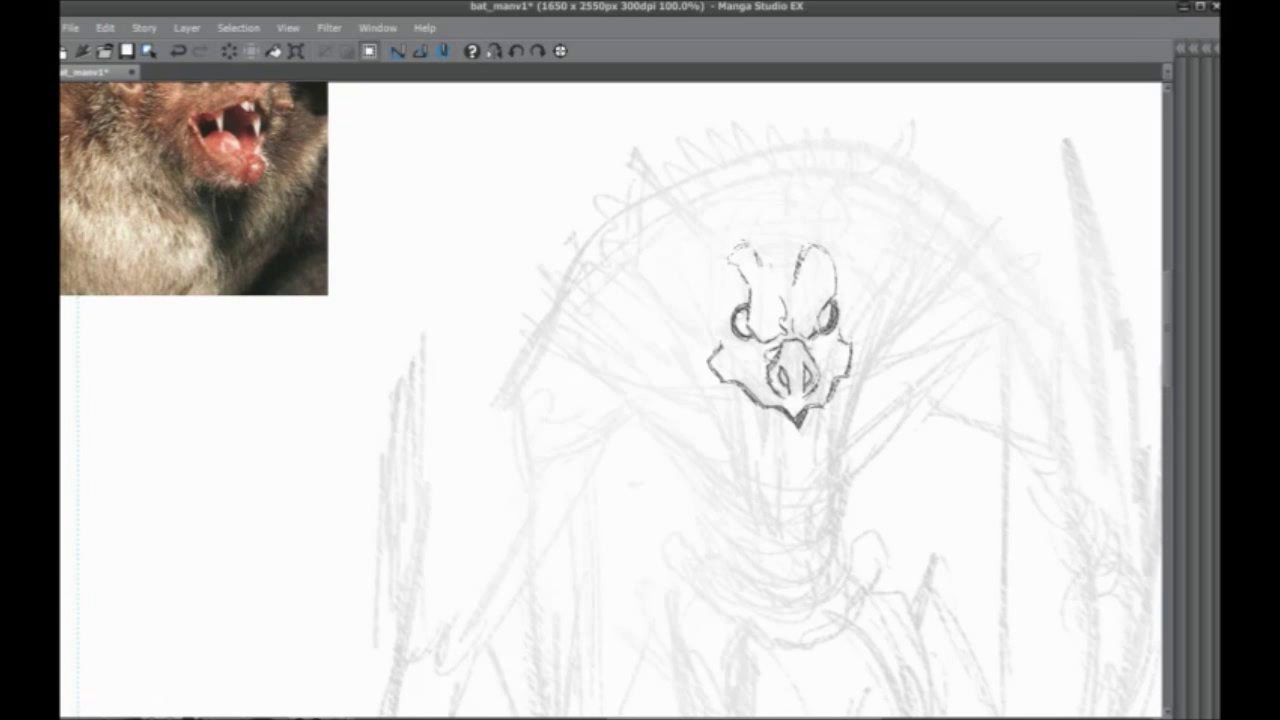
Draw long outer fangs and shorter centre teeth hanging from the upper jaw
mouse_move(718, 442)
mouse_down()
mouse_move(718, 396)
mouse_move(696, 418)
mouse_move(696, 398)
mouse_up()
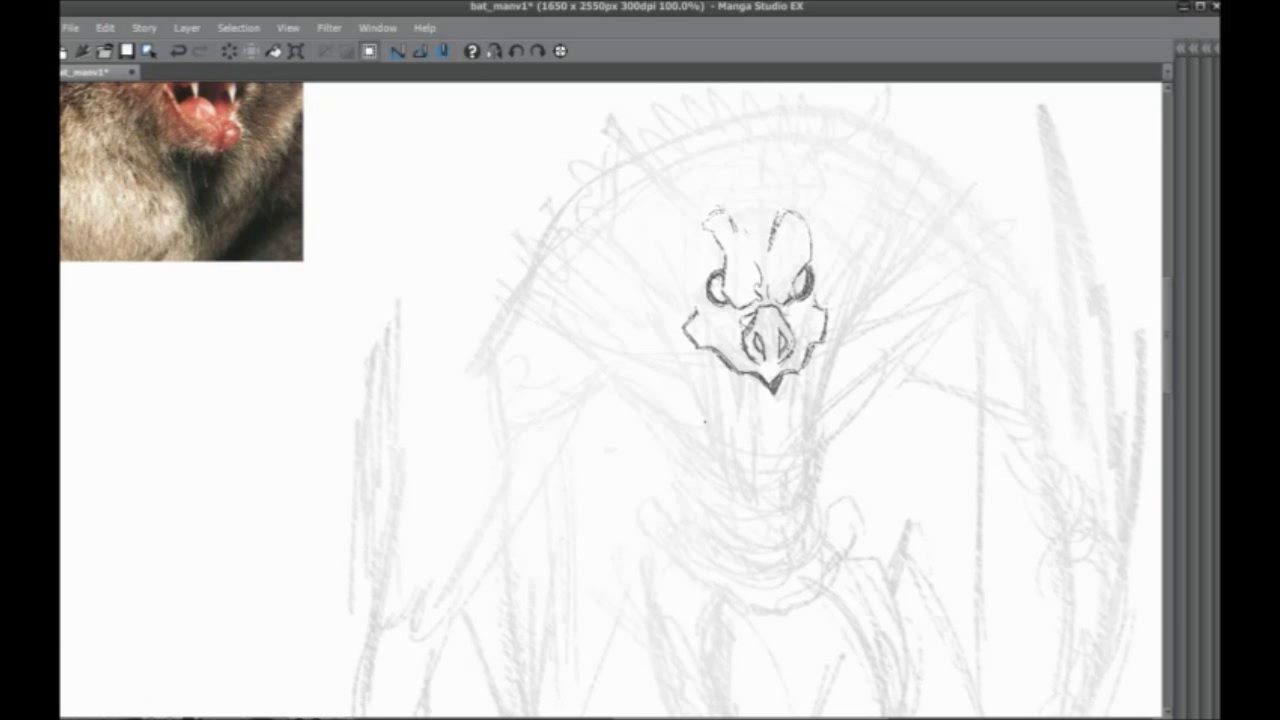
drag(705, 424, 700, 380)
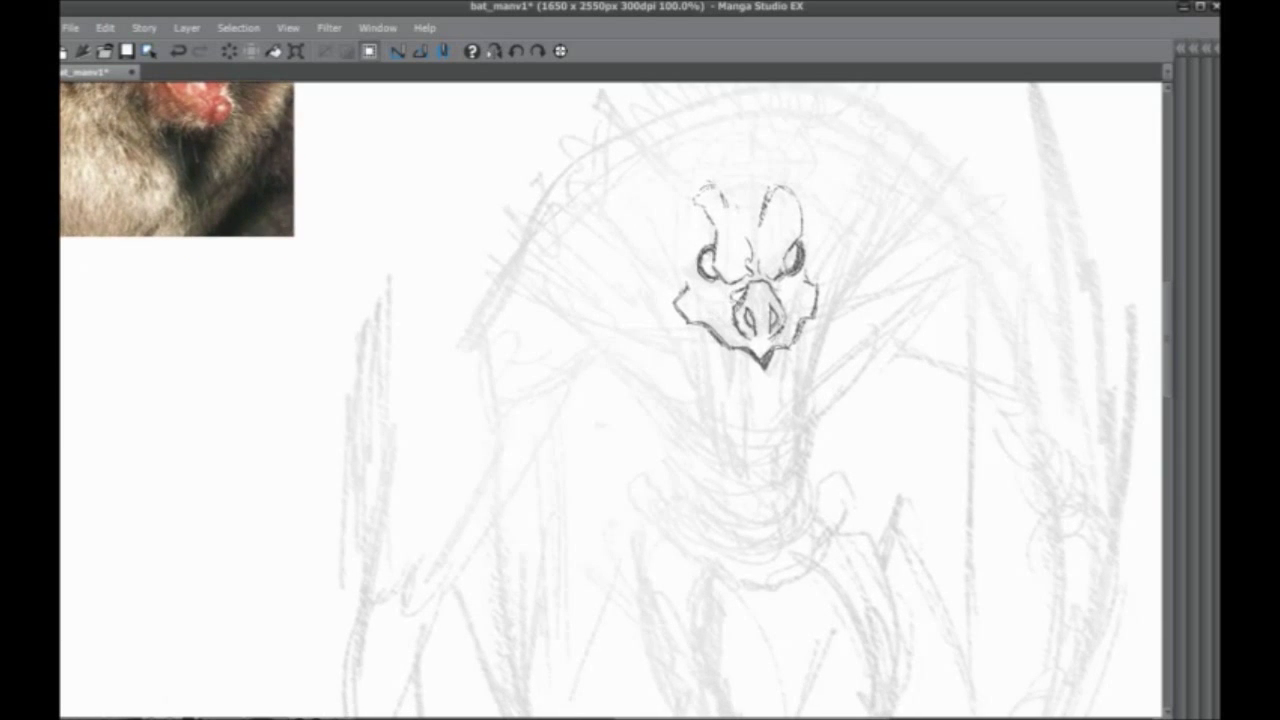
drag(806, 326, 789, 396)
drag(791, 352, 781, 407)
drag(705, 331, 722, 404)
drag(746, 356, 766, 411)
mouse_move(761, 365)
mouse_down()
mouse_move(762, 405)
mouse_move(756, 372)
mouse_up()
drag(744, 360, 755, 384)
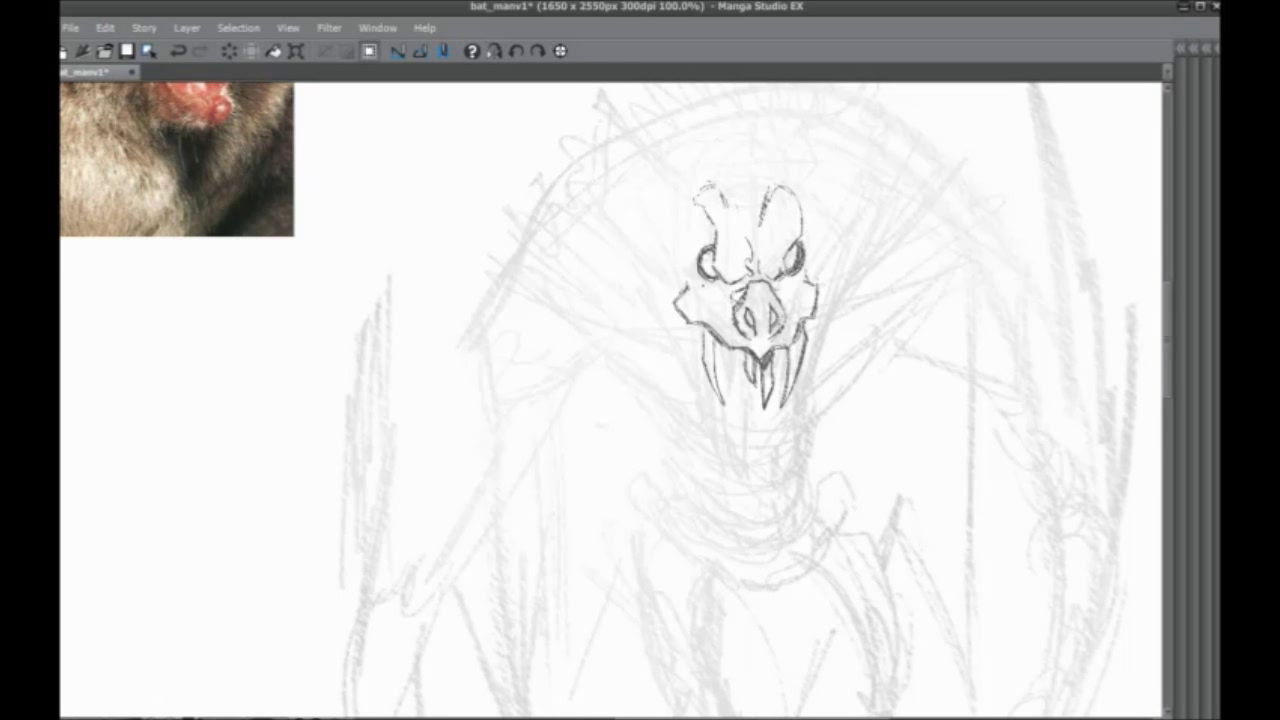
Mirror the canvas view and outline the temple, cheek and jaw hinge on the wider side of the face
drag(636, 377, 643, 460)
drag(660, 394, 686, 395)
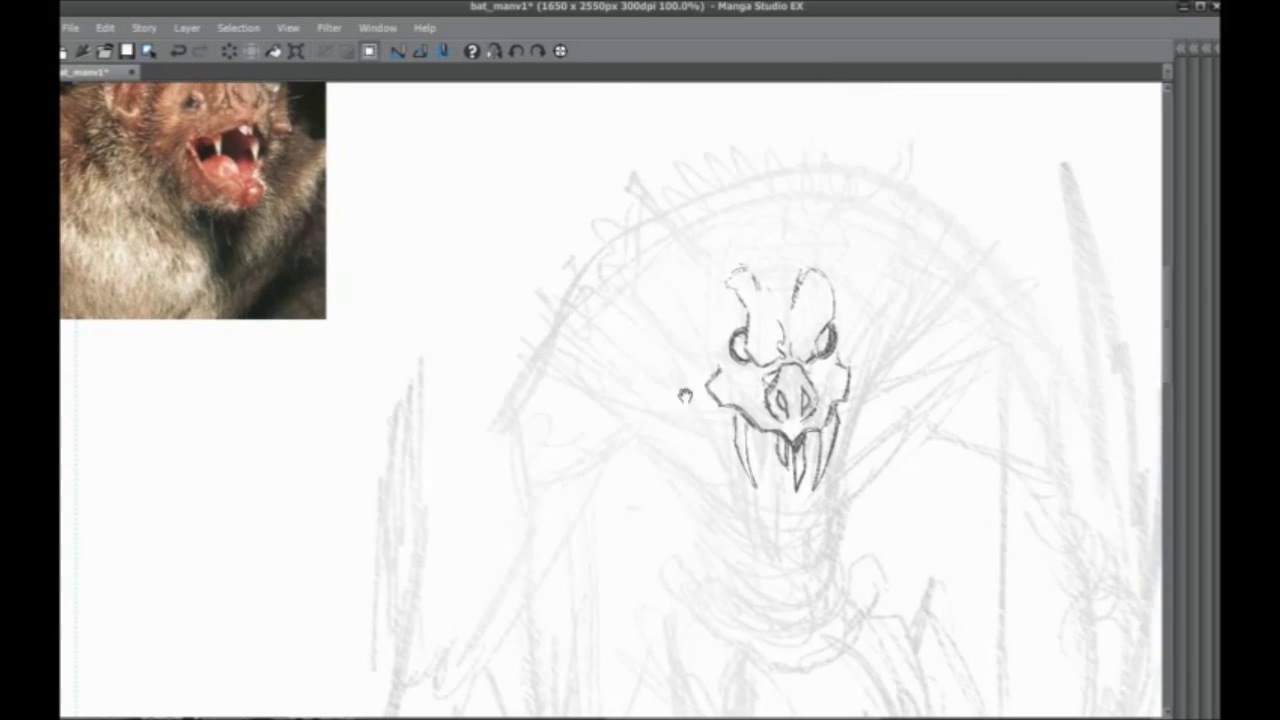
click(494, 51)
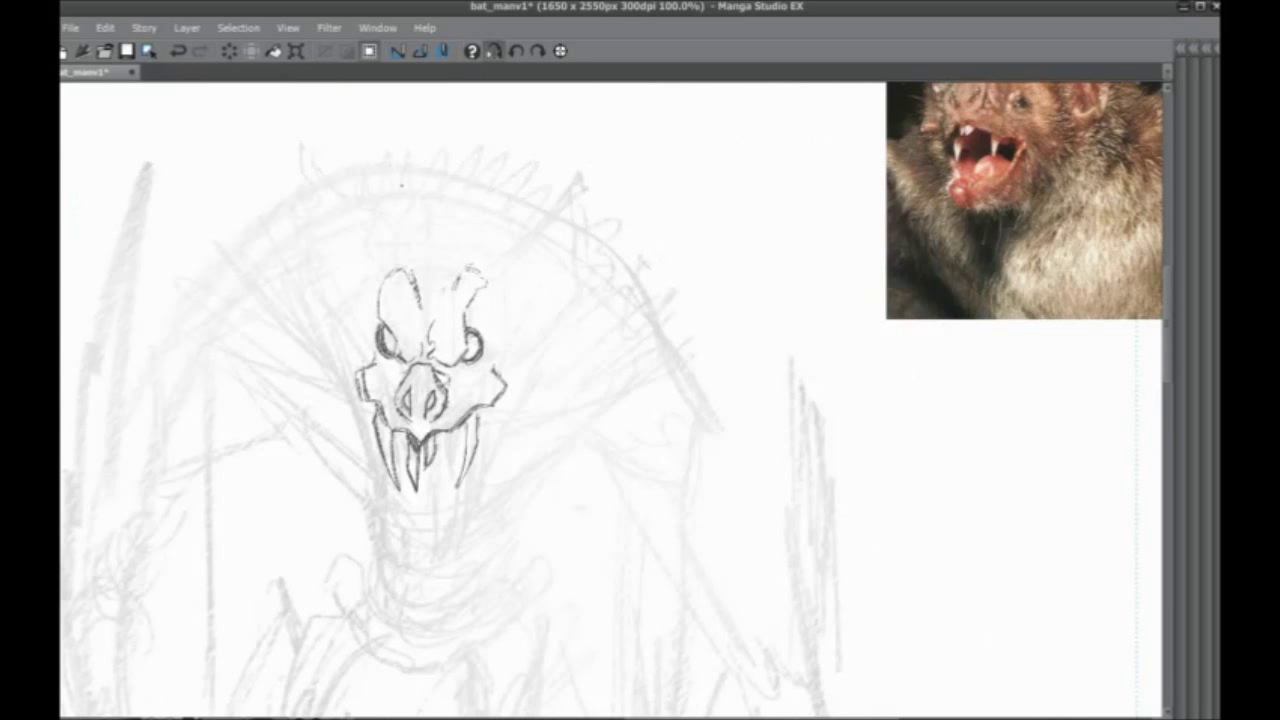
mouse_move(504, 443)
mouse_down()
mouse_move(511, 470)
mouse_move(493, 423)
mouse_up()
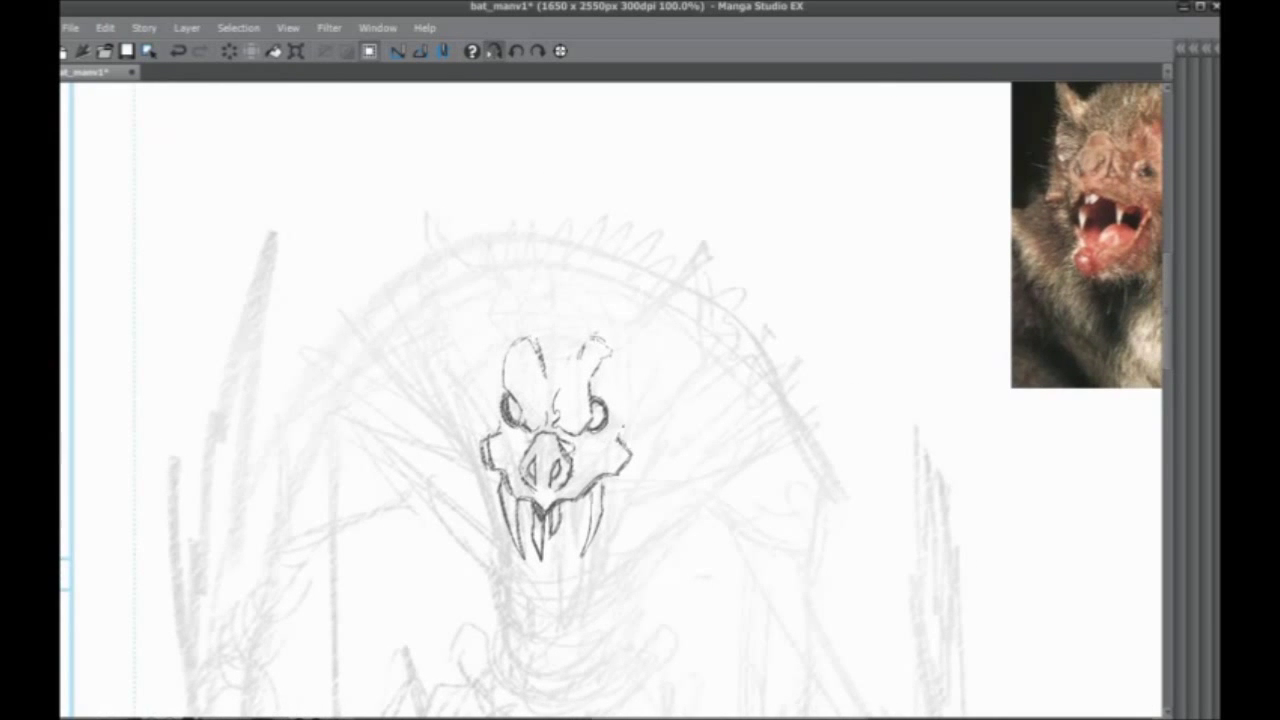
mouse_move(619, 356)
mouse_down()
mouse_move(640, 408)
mouse_move(603, 403)
mouse_move(615, 285)
mouse_move(676, 340)
mouse_move(658, 388)
mouse_up()
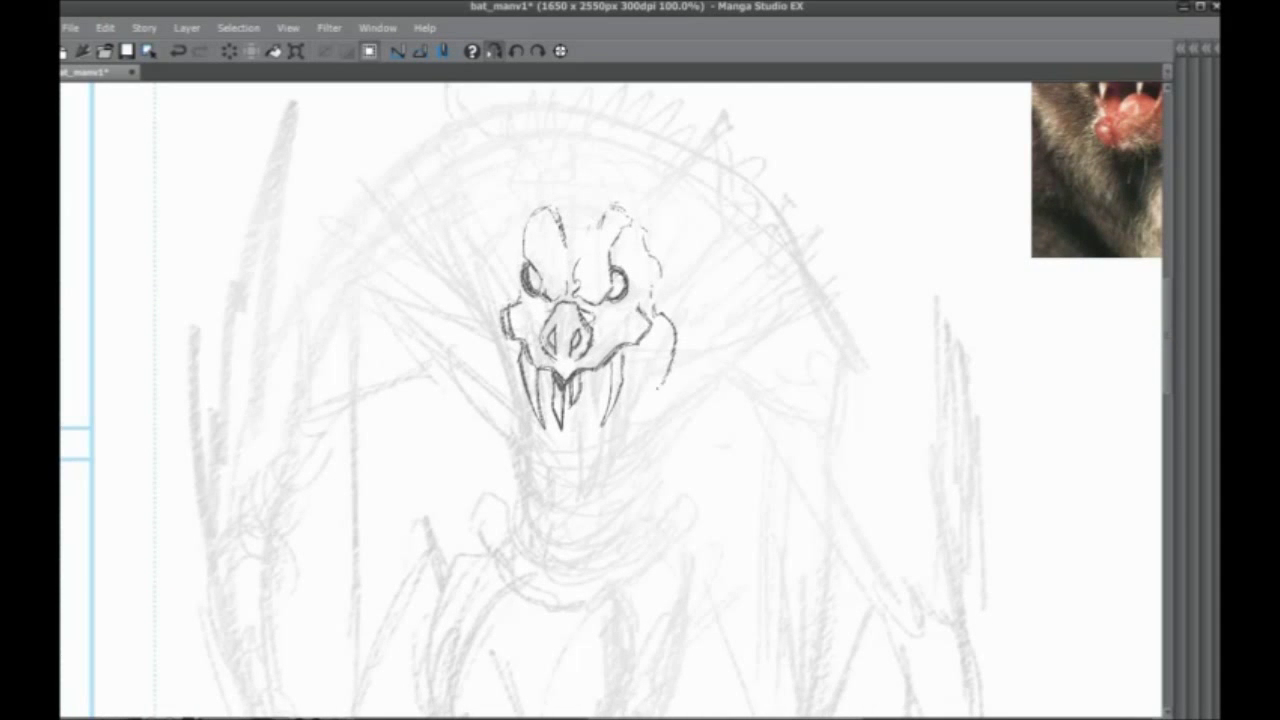
drag(480, 400, 575, 450)
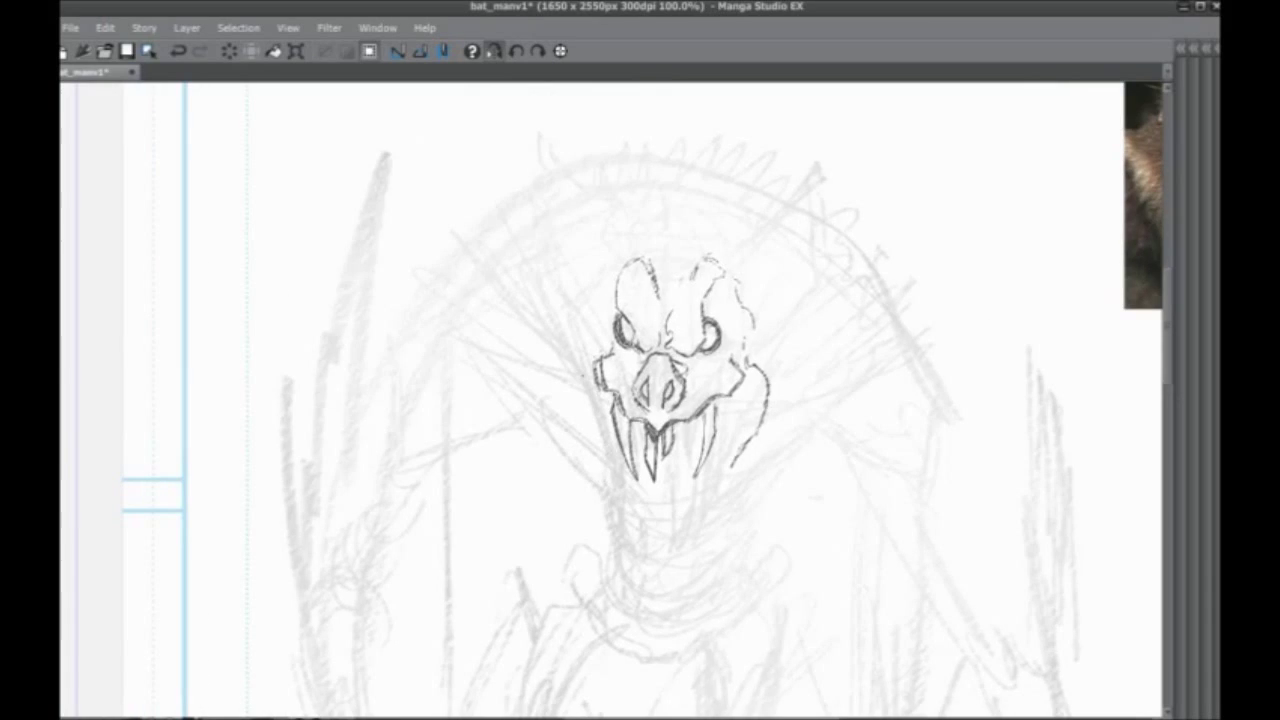
Draw the cheek and jaw hinge on the narrower side of the face
drag(588, 376, 595, 384)
mouse_move(585, 427)
mouse_down()
mouse_move(581, 386)
mouse_move(596, 369)
mouse_up()
drag(608, 322, 609, 342)
drag(586, 400, 593, 369)
drag(600, 348, 593, 394)
drag(613, 425, 610, 394)
Draw the long open lower jaw with jagged tufts along the chin, and flip the view back to its original orientation
drag(746, 364, 713, 457)
drag(744, 354, 702, 489)
mouse_move(720, 424)
mouse_down()
mouse_move(712, 355)
mouse_move(685, 548)
mouse_move(652, 551)
mouse_move(614, 524)
mouse_up()
drag(604, 430, 612, 498)
click(495, 54)
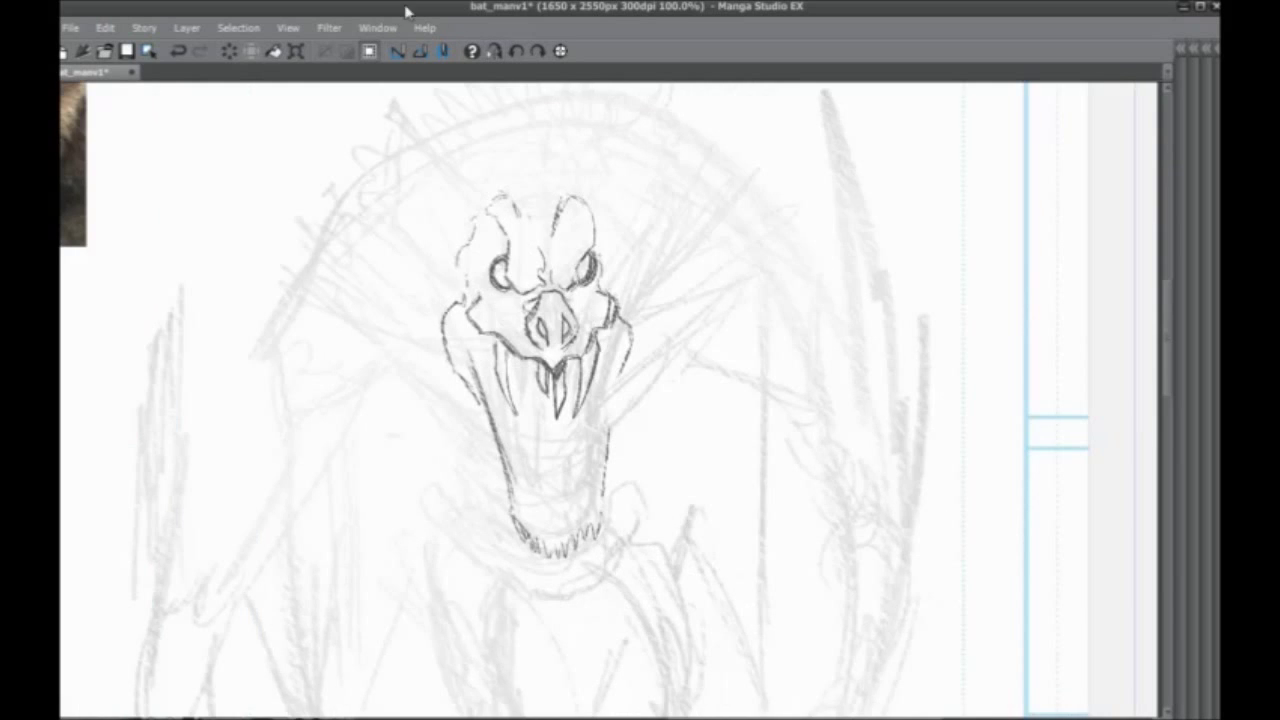
Draw the inner mouth edges and two tall lower fangs inside the open jaw
drag(525, 405, 599, 391)
drag(676, 457, 674, 479)
drag(684, 314, 666, 478)
mouse_move(676, 360)
mouse_down()
mouse_move(662, 488)
mouse_move(642, 510)
mouse_move(610, 511)
mouse_move(584, 434)
mouse_up()
drag(594, 478, 570, 378)
mouse_move(586, 456)
mouse_down()
mouse_move(552, 330)
mouse_move(597, 487)
mouse_move(652, 495)
mouse_up()
mouse_move(663, 451)
mouse_down()
mouse_move(652, 497)
mouse_move(602, 498)
mouse_move(608, 420)
mouse_move(617, 486)
mouse_up()
mouse_move(610, 418)
mouse_down()
mouse_move(616, 490)
mouse_move(604, 486)
mouse_up()
drag(653, 448, 652, 480)
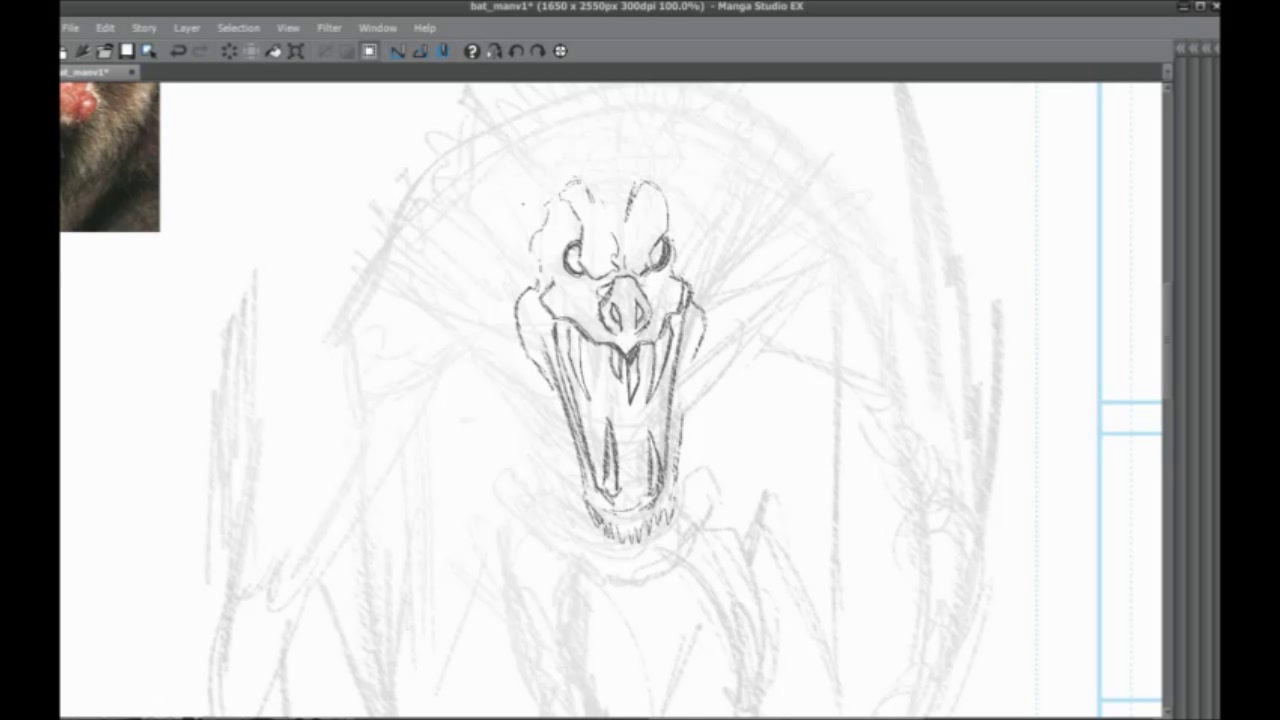
Try to add pupil details inside the two eyes
drag(587, 409, 603, 435)
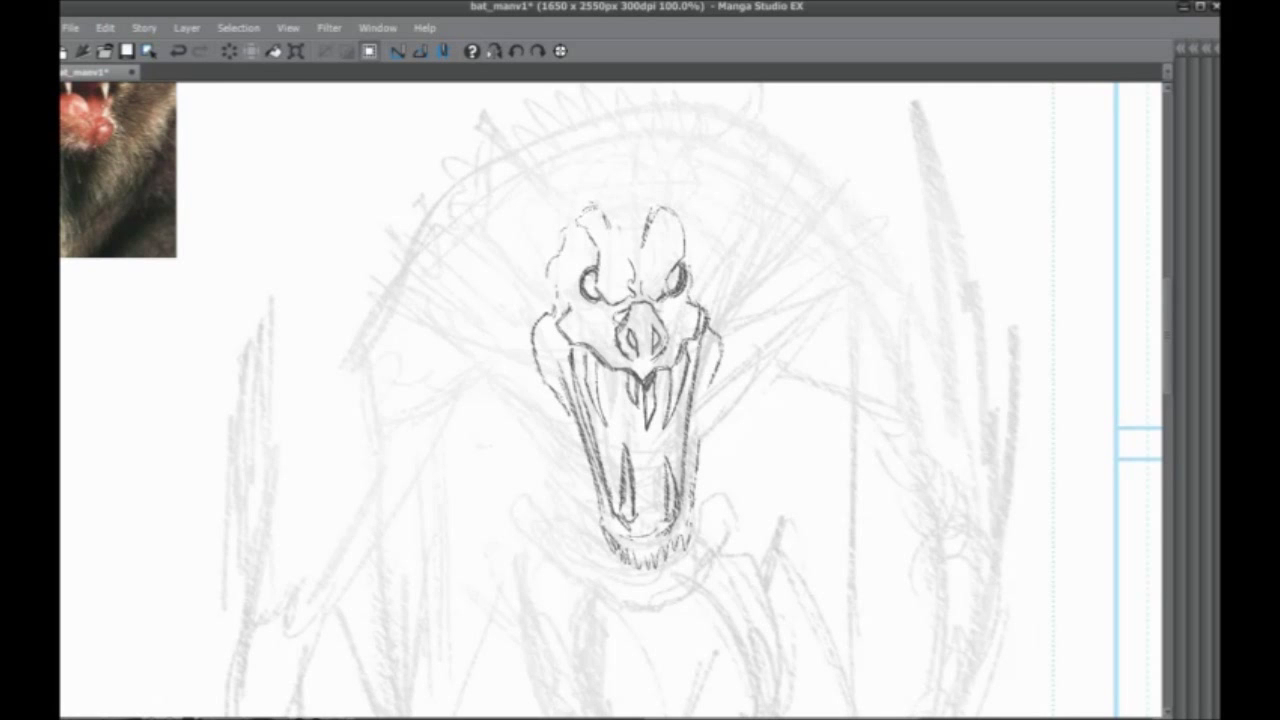
drag(574, 396, 594, 422)
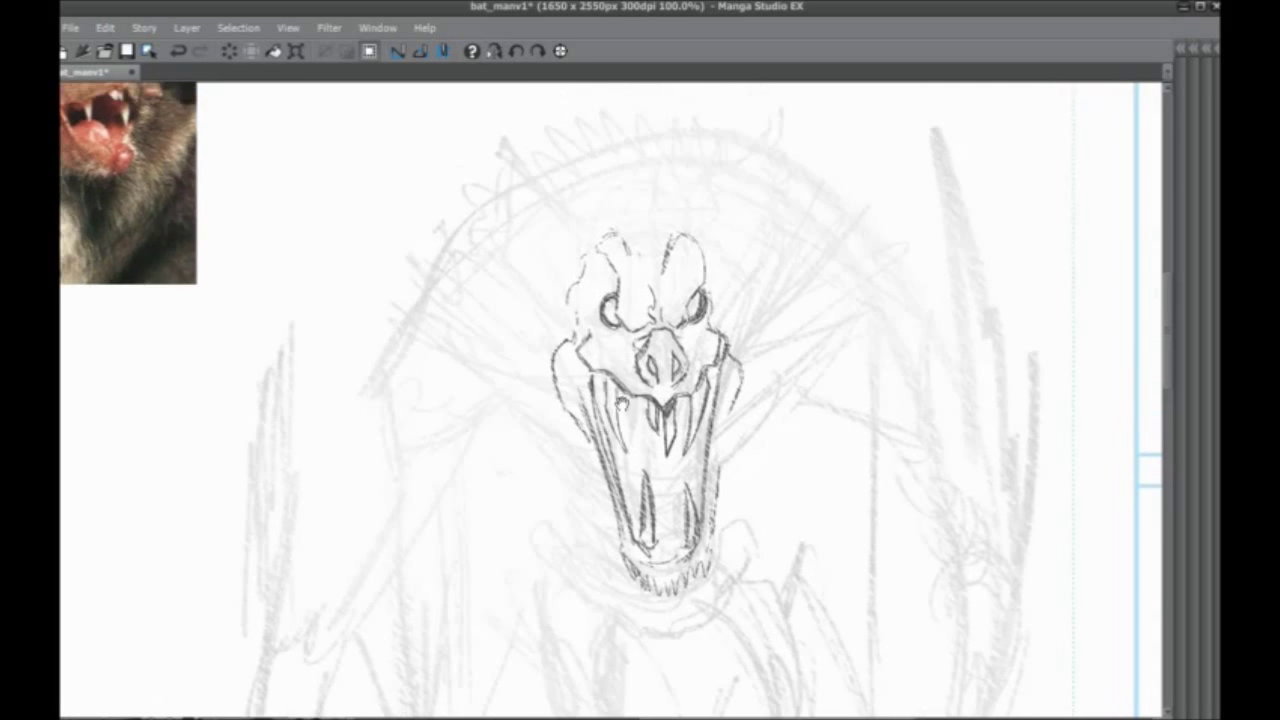
mouse_move(603, 305)
mouse_down()
mouse_move(616, 316)
mouse_move(601, 294)
mouse_up()
drag(684, 310, 702, 296)
mouse_move(464, 488)
mouse_down()
mouse_move(502, 516)
mouse_move(502, 502)
mouse_up()
key(ctrl+z)
key(ctrl+z)
key(ctrl+z)
key(ctrl+z)
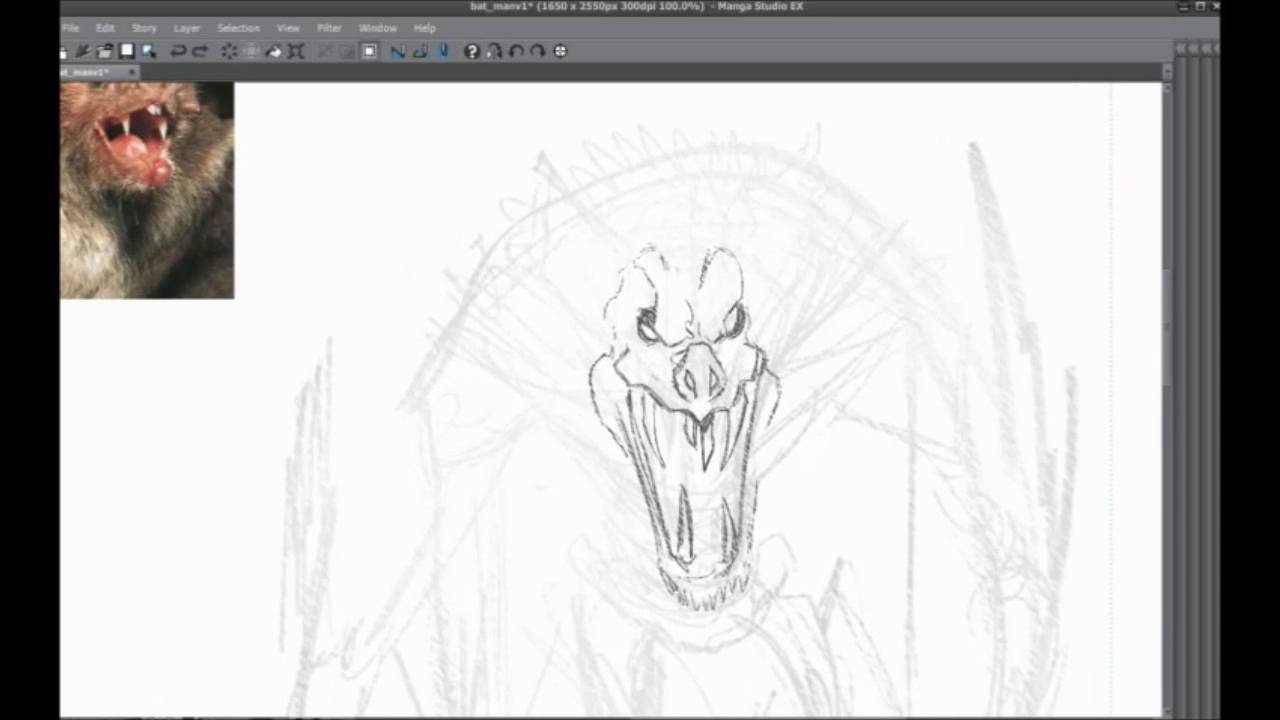
Darken both eyes and add short brow wrinkles above the left one
drag(610, 395, 609, 440)
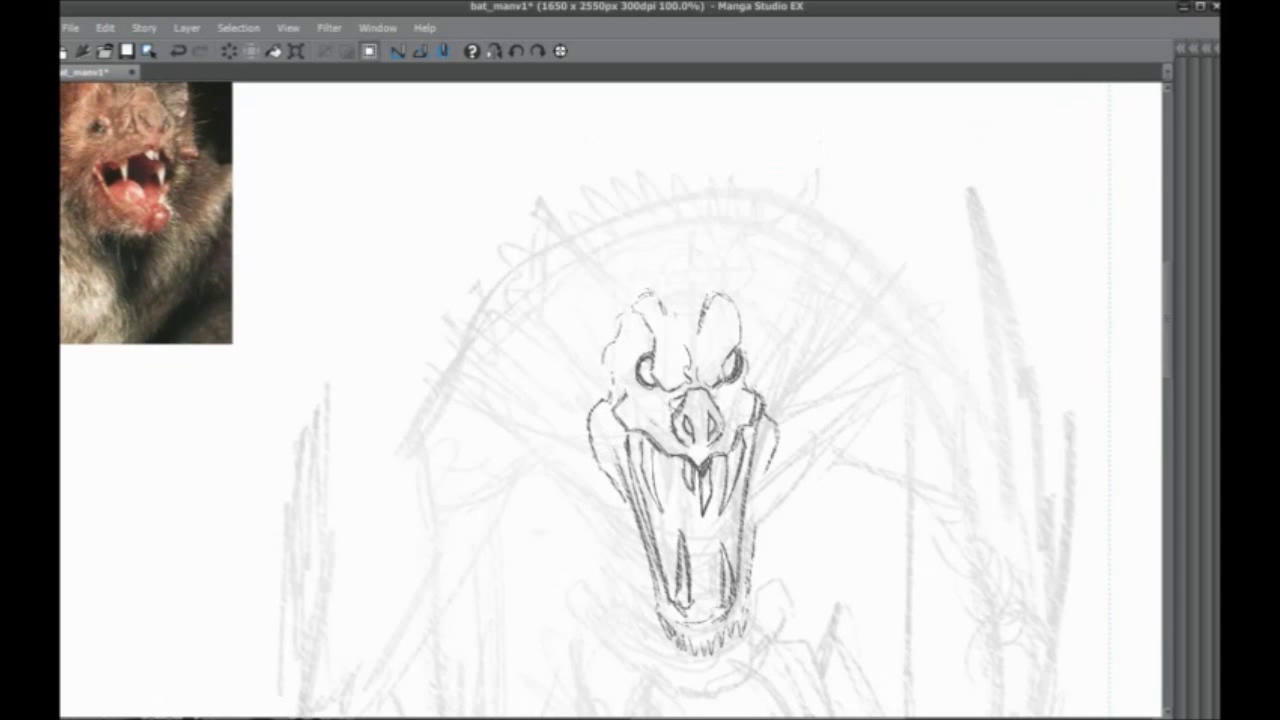
mouse_move(646, 391)
mouse_down()
mouse_move(660, 391)
mouse_move(627, 388)
mouse_move(640, 349)
mouse_move(623, 365)
mouse_up()
drag(740, 360, 725, 360)
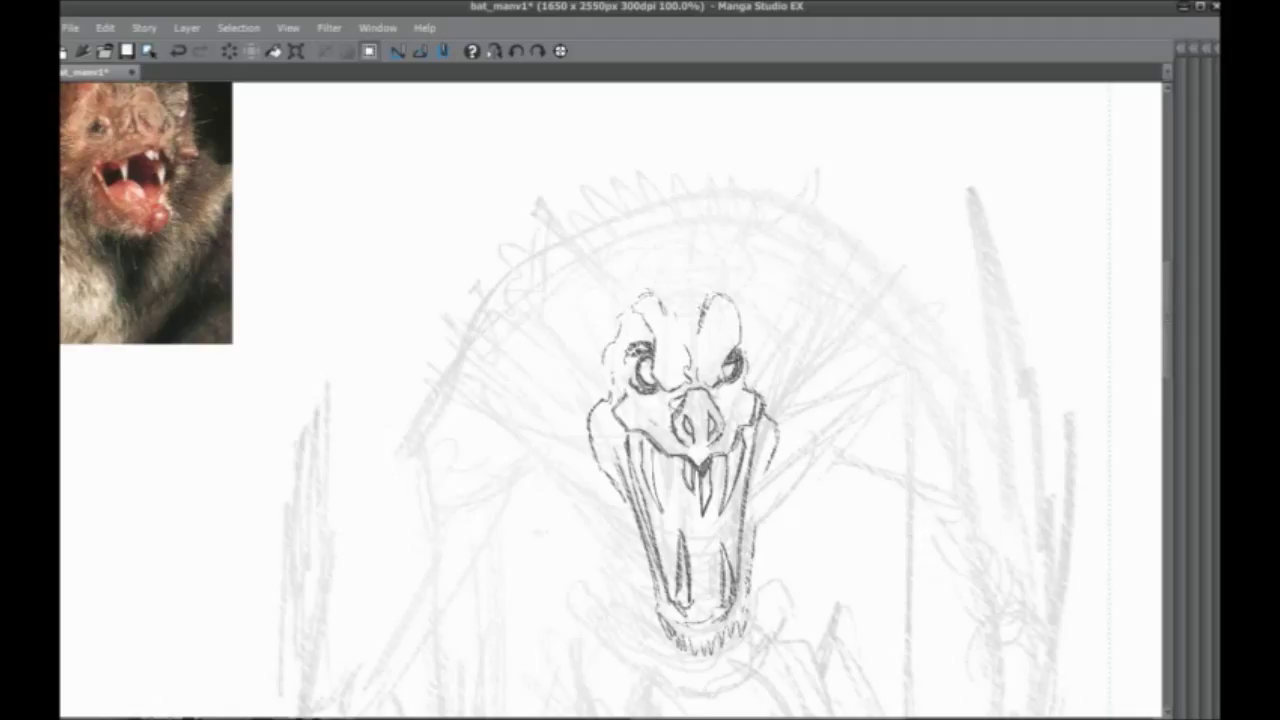
Draw the right temple with dark hatching and thicken both outer edges of the open jaw
drag(578, 403, 550, 325)
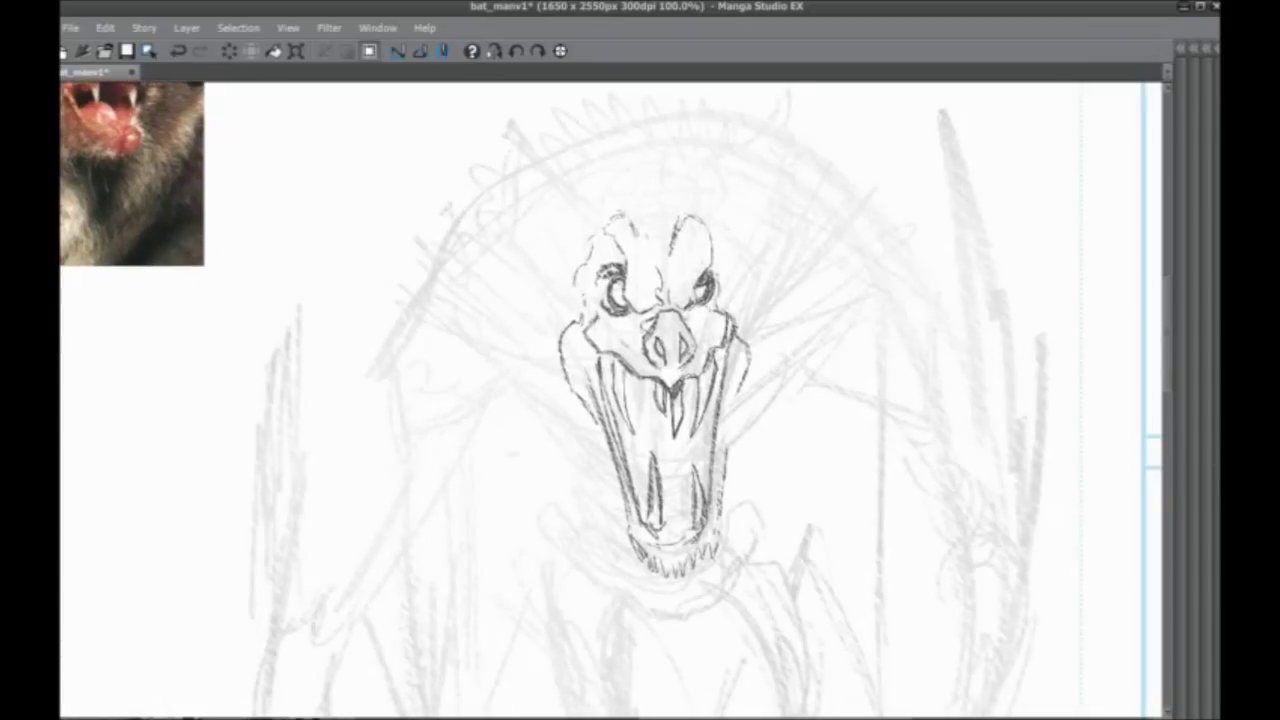
mouse_move(733, 307)
mouse_down()
mouse_move(728, 318)
mouse_move(748, 244)
mouse_move(736, 234)
mouse_up()
drag(744, 336, 726, 450)
drag(740, 376, 720, 494)
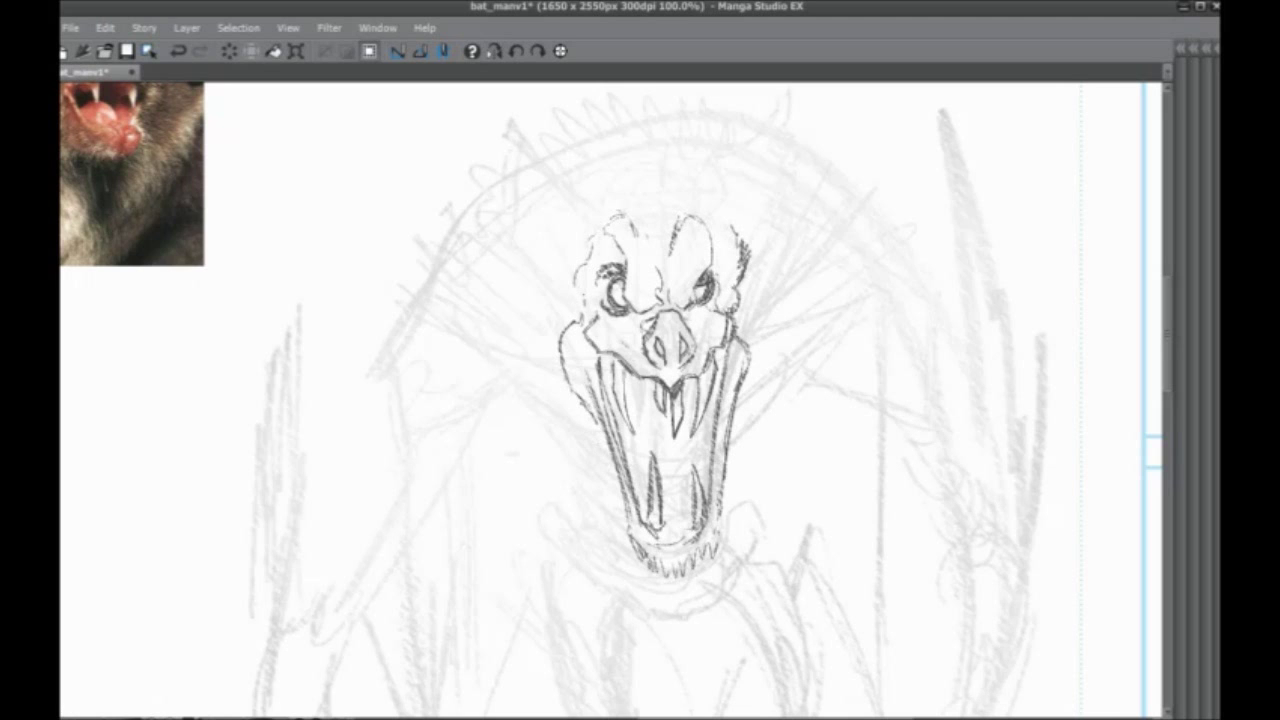
drag(582, 404, 634, 556)
drag(584, 404, 634, 537)
drag(582, 392, 632, 521)
drag(525, 372, 612, 480)
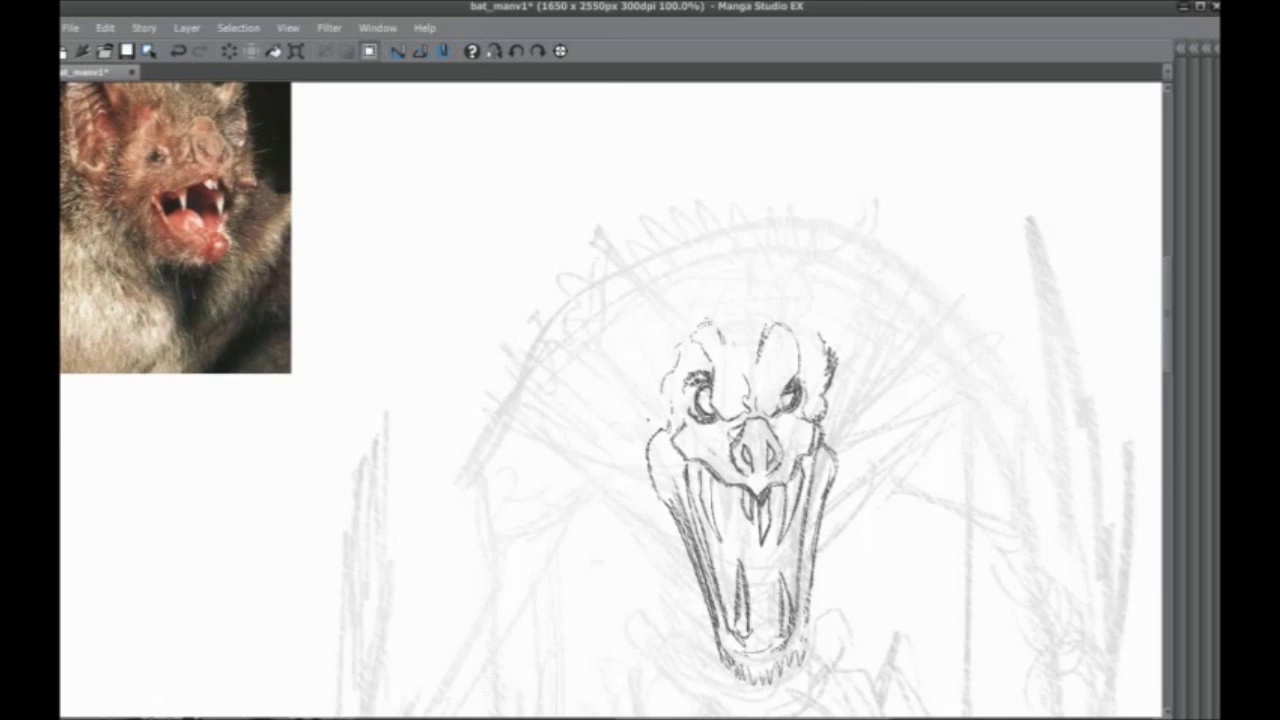
Draw the long pointed left ear with its outer edges and inner contour
drag(648, 418, 657, 431)
mouse_move(614, 270)
mouse_down()
mouse_move(654, 334)
mouse_move(705, 360)
mouse_up()
drag(776, 413, 605, 282)
key(ctrl+z)
drag(682, 308, 550, 271)
drag(588, 287, 512, 273)
mouse_move(516, 282)
mouse_down()
mouse_move(621, 389)
mouse_move(605, 365)
mouse_up()
mouse_move(555, 281)
mouse_down()
mouse_move(597, 291)
mouse_move(667, 389)
mouse_up()
mouse_move(662, 345)
mouse_down()
mouse_move(738, 367)
mouse_move(594, 329)
mouse_up()
drag(646, 388, 680, 429)
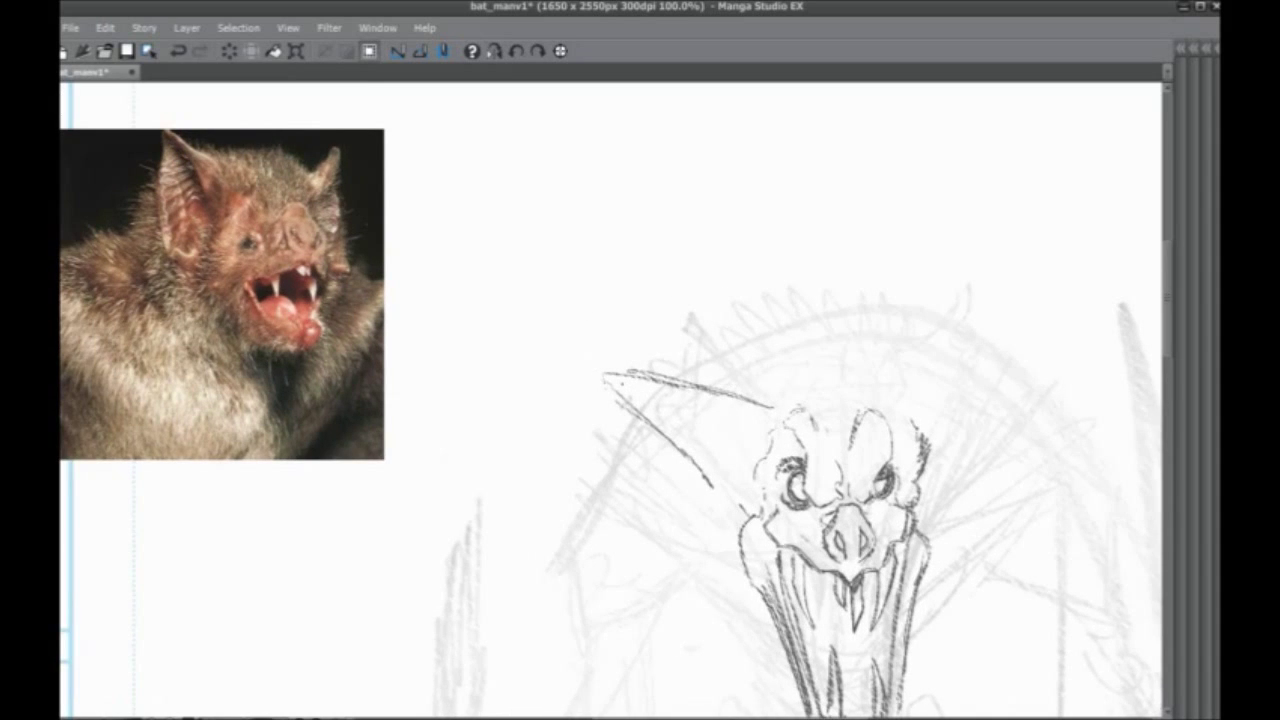
mouse_move(610, 383)
mouse_down()
mouse_move(734, 414)
mouse_move(748, 440)
mouse_move(736, 490)
mouse_move(630, 396)
mouse_up()
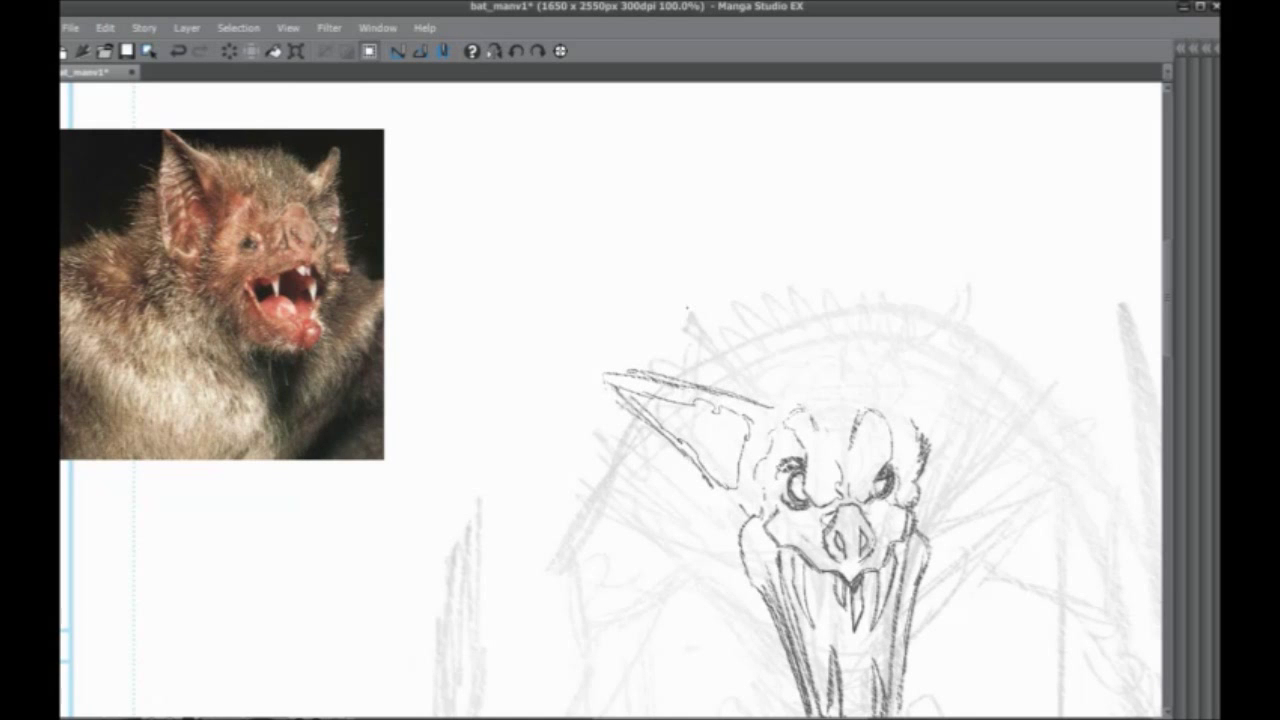
Add an inner fold to the left ear and draw jagged fur tufts along the hunched back above the head
mouse_move(736, 518)
mouse_down()
mouse_move(722, 242)
mouse_move(910, 315)
mouse_move(930, 518)
mouse_up()
drag(658, 481, 552, 300)
drag(562, 427, 654, 616)
mouse_move(675, 380)
mouse_down()
mouse_move(683, 388)
mouse_move(688, 371)
mouse_move(804, 320)
mouse_move(826, 335)
mouse_move(687, 291)
mouse_up()
drag(762, 271, 822, 275)
drag(750, 254, 743, 250)
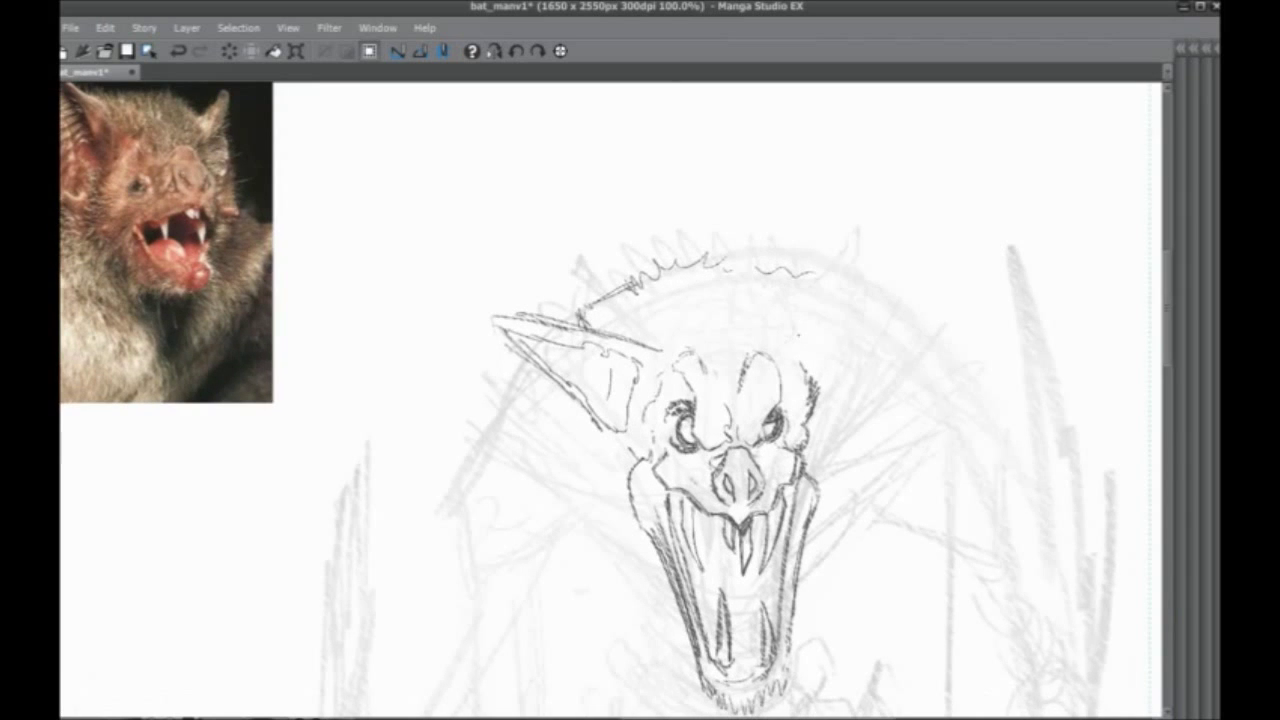
Draw the pointed right ear with its ragged inner edge, undoing the last two stray strokes
mouse_move(797, 339)
mouse_down()
mouse_move(910, 273)
mouse_move(907, 285)
mouse_move(929, 282)
mouse_move(903, 336)
mouse_move(834, 410)
mouse_up()
mouse_move(849, 340)
mouse_down()
mouse_move(917, 289)
mouse_move(826, 366)
mouse_up()
drag(868, 332, 818, 386)
mouse_move(788, 379)
mouse_down()
mouse_move(761, 292)
mouse_move(795, 320)
mouse_move(789, 343)
mouse_up()
drag(798, 320, 792, 344)
drag(710, 334, 720, 339)
mouse_move(562, 383)
mouse_down()
mouse_move(543, 306)
mouse_move(610, 340)
mouse_move(650, 387)
mouse_up()
mouse_move(622, 314)
mouse_down()
mouse_move(647, 385)
mouse_move(668, 402)
mouse_up()
key(ctrl+z)
key(ctrl+z)
Draw a shackle cuff with a hanging ring around the creature's left-hand wrist in the sketch
drag(470, 522, 618, 250)
drag(502, 493, 516, 352)
scroll(560, 469, up, 4)
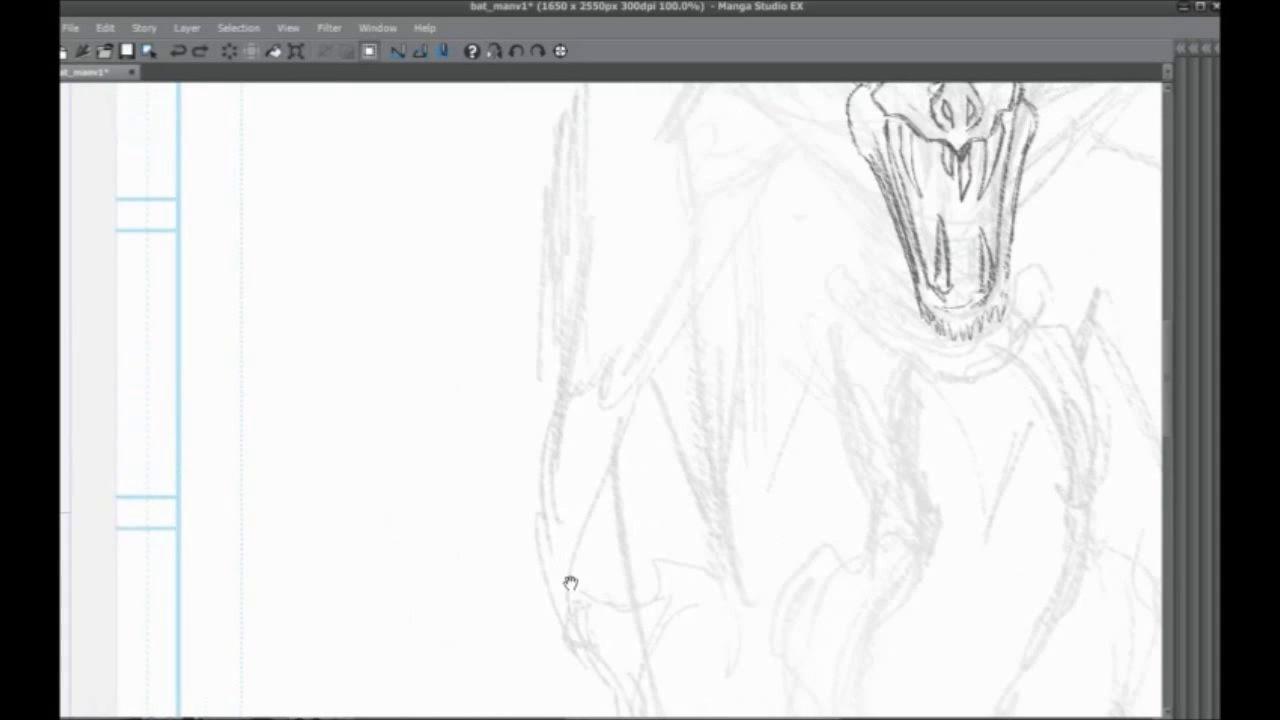
mouse_move(697, 294)
mouse_down()
mouse_move(551, 563)
mouse_move(354, 634)
mouse_move(346, 597)
mouse_move(400, 428)
mouse_move(374, 577)
mouse_move(411, 686)
mouse_move(453, 624)
mouse_move(366, 663)
mouse_move(323, 626)
mouse_move(543, 397)
mouse_move(544, 363)
mouse_up()
drag(546, 401, 496, 428)
mouse_move(545, 399)
mouse_down()
mouse_move(545, 483)
mouse_move(525, 496)
mouse_move(495, 483)
mouse_move(490, 418)
mouse_move(554, 404)
mouse_up()
mouse_move(502, 438)
mouse_down()
mouse_move(492, 456)
mouse_move(470, 444)
mouse_move(492, 440)
mouse_move(472, 484)
mouse_up()
drag(476, 450, 475, 511)
drag(463, 421, 434, 609)
drag(624, 505, 495, 346)
Draw a matching shackle cuff with a ring around the right-hand wrist in the sketch
mouse_move(951, 460)
mouse_down()
mouse_move(714, 443)
mouse_move(673, 500)
mouse_up()
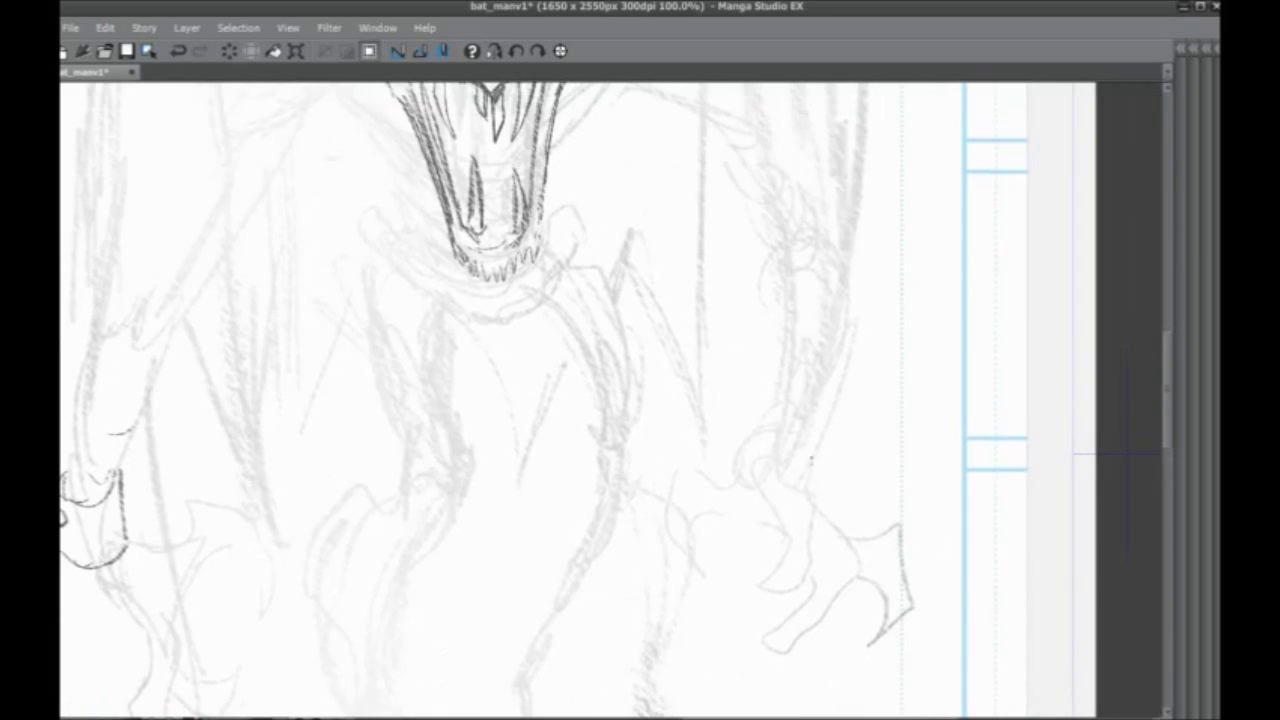
drag(765, 418, 812, 456)
mouse_move(751, 423)
mouse_down()
mouse_move(812, 460)
mouse_move(764, 391)
mouse_move(782, 350)
mouse_up()
drag(785, 346, 832, 371)
mouse_move(786, 347)
mouse_down()
mouse_move(849, 394)
mouse_move(821, 454)
mouse_up()
drag(846, 368, 833, 436)
mouse_move(809, 390)
mouse_down()
mouse_move(793, 426)
mouse_move(828, 468)
mouse_move(814, 488)
mouse_move(846, 496)
mouse_move(810, 472)
mouse_up()
drag(345, 390, 411, 466)
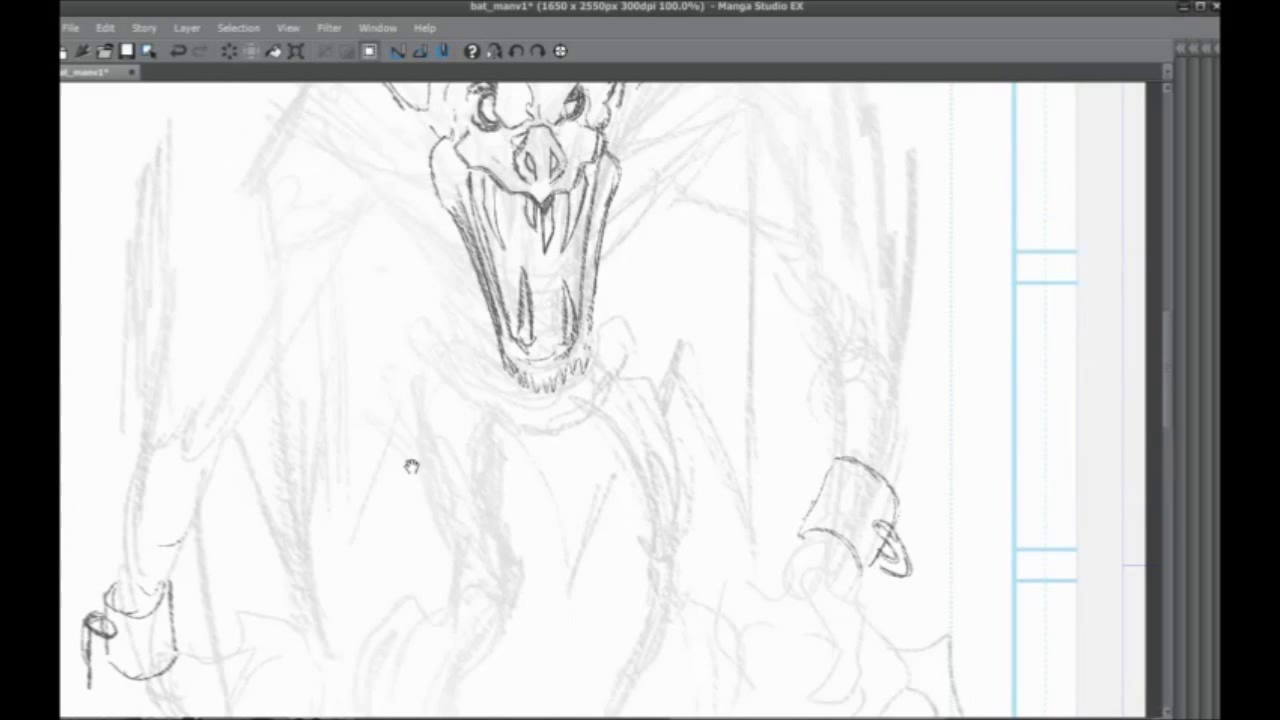
Try to rework the contours of the cheeks and open jaw
drag(415, 354, 516, 465)
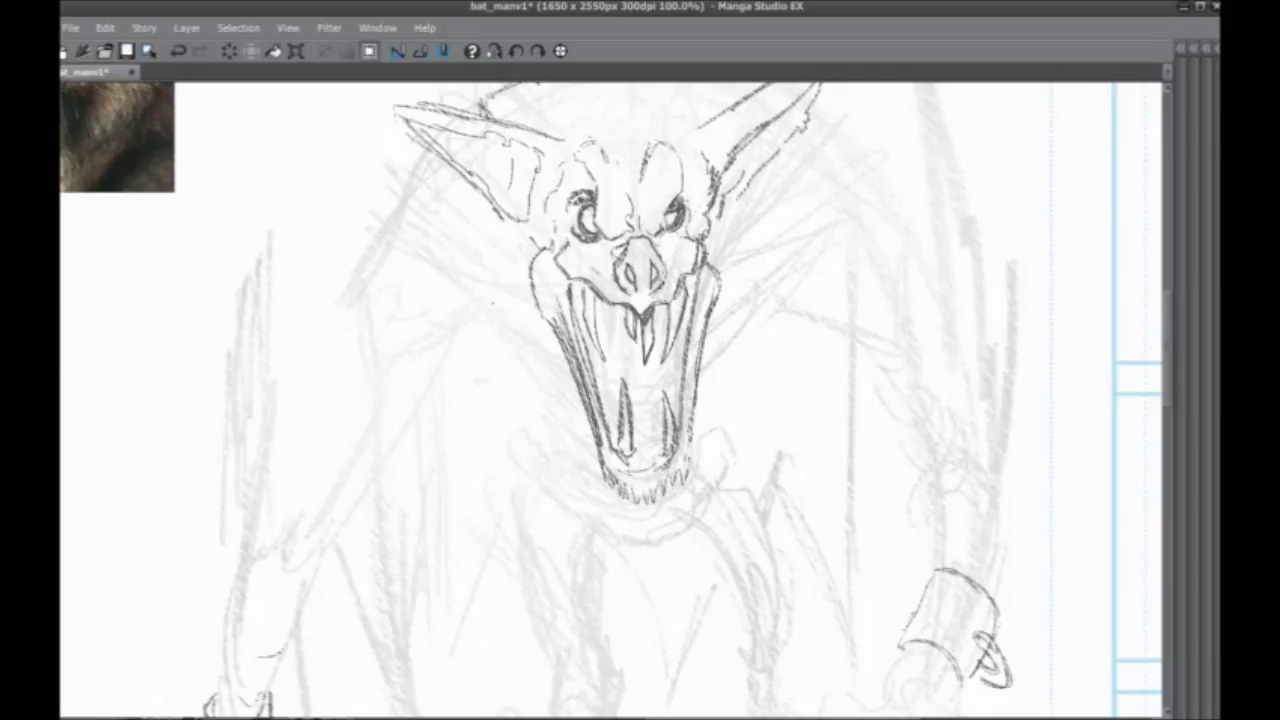
mouse_move(548, 320)
mouse_down()
mouse_move(520, 357)
mouse_move(566, 360)
mouse_up()
drag(704, 290, 708, 346)
mouse_move(718, 366)
mouse_down()
mouse_move(726, 412)
mouse_move(699, 440)
mouse_up()
drag(695, 430, 651, 462)
mouse_move(557, 381)
mouse_down()
mouse_move(644, 484)
mouse_move(632, 404)
mouse_up()
key(ctrl+z)
key(ctrl+z)
key(ctrl+z)
key(ctrl+z)
Erase the open lower jaw, its fangs and the outer upper fangs using a much smaller eraser
key(e)
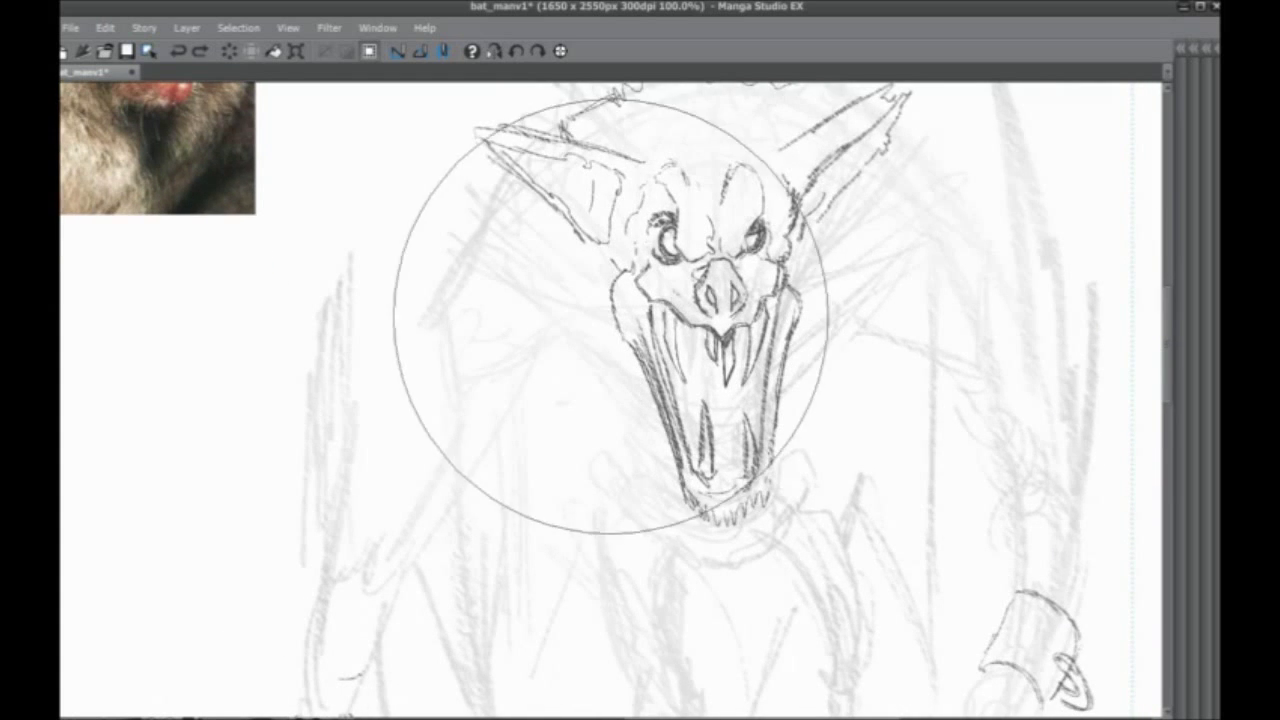
key(bracketleft)
key(bracketleft)
key(bracketleft)
key(bracketleft)
key(bracketleft)
key(bracketleft)
key(bracketleft)
key(bracketleft)
mouse_move(620, 334)
mouse_down()
mouse_move(746, 519)
mouse_move(727, 533)
mouse_move(670, 451)
mouse_move(756, 499)
mouse_move(790, 367)
mouse_move(751, 476)
mouse_move(777, 354)
mouse_move(752, 370)
mouse_move(766, 324)
mouse_move(748, 381)
mouse_up()
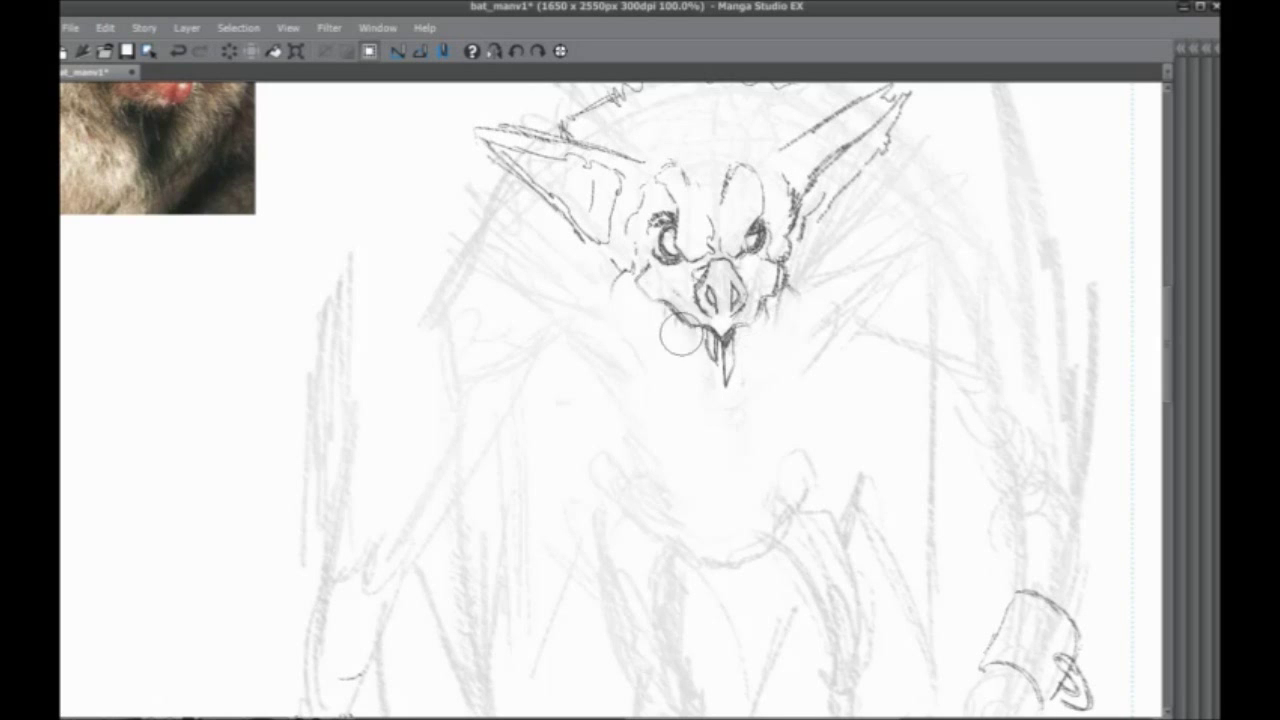
Remove the remaining centre teeth and redraw the cheeks and upper lip as a jagged edge beneath the snout
mouse_move(706, 342)
mouse_down()
mouse_move(757, 334)
mouse_move(697, 329)
mouse_move(636, 360)
mouse_move(690, 390)
mouse_up()
mouse_move(779, 347)
mouse_down()
mouse_move(773, 393)
mouse_move(694, 392)
mouse_move(702, 378)
mouse_move(678, 370)
mouse_move(704, 390)
mouse_up()
mouse_move(786, 384)
mouse_down()
mouse_move(828, 388)
mouse_move(841, 330)
mouse_up()
drag(750, 320, 733, 246)
Try to draw a wavy mouth curve beneath the new upper lip
mouse_move(817, 301)
mouse_down()
mouse_move(858, 340)
mouse_move(848, 370)
mouse_move(740, 350)
mouse_move(662, 356)
mouse_up()
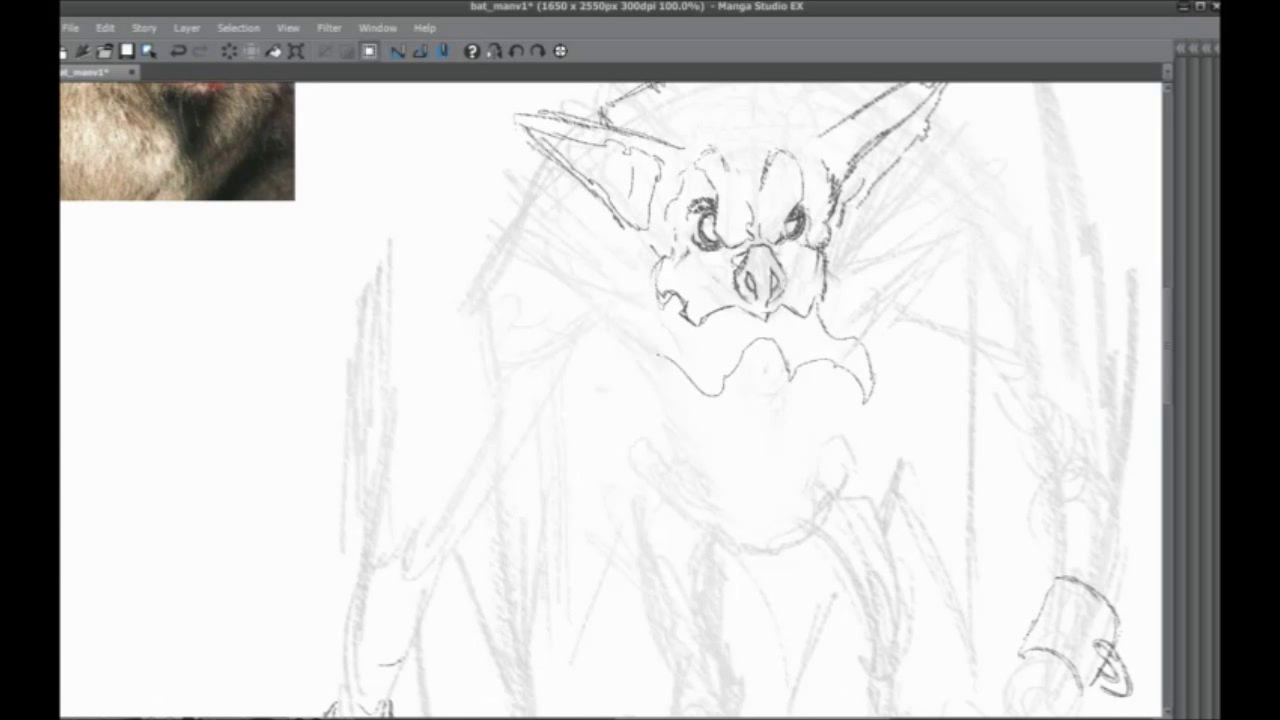
scroll(557, 291, up, 3)
key(ctrl+z)
scroll(634, 414, down, 2)
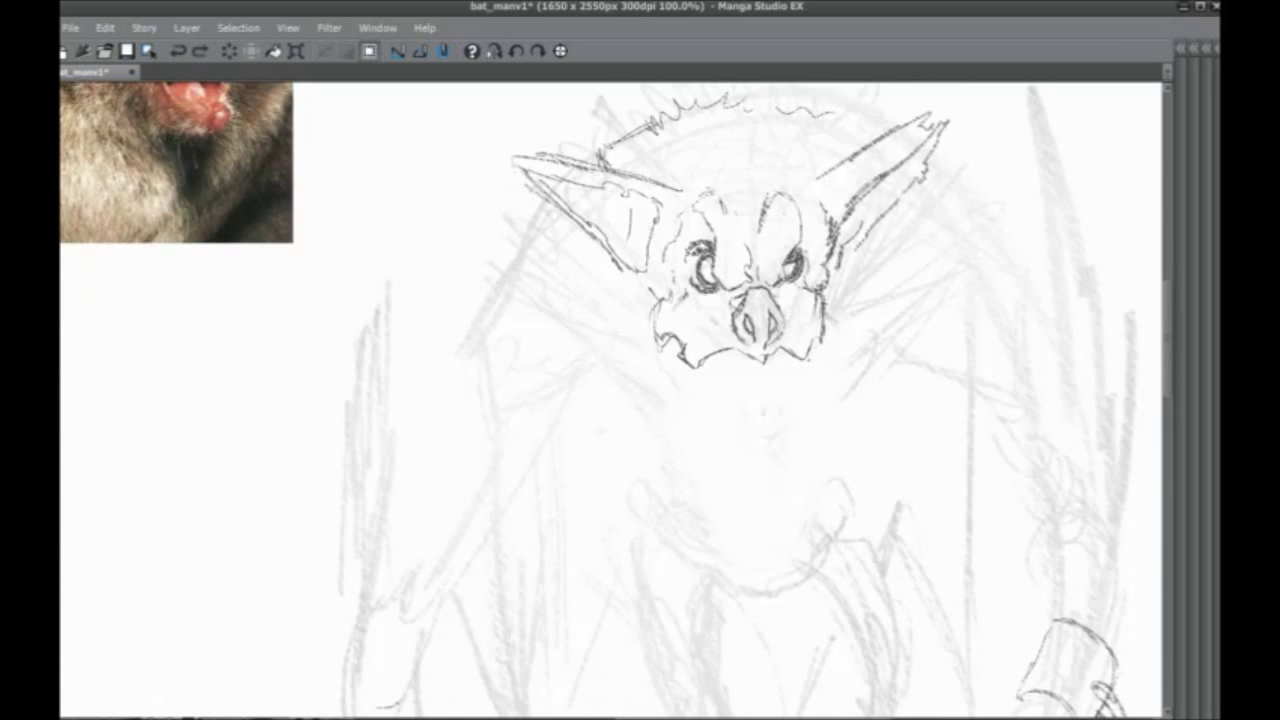
Draw a large curved tusk rising from the lower jaw on each side of the creature's mouth
mouse_move(814, 346)
mouse_down()
mouse_move(820, 437)
mouse_move(804, 430)
mouse_move(830, 430)
mouse_up()
drag(810, 423, 820, 414)
drag(806, 416, 846, 342)
drag(846, 342, 829, 416)
click(674, 414)
mouse_move(693, 408)
mouse_down()
mouse_move(677, 432)
mouse_move(636, 334)
mouse_move(662, 420)
mouse_move(696, 460)
mouse_move(727, 438)
mouse_move(698, 461)
mouse_up()
Draw the lower jaw contour between the tusks, with rounded jaw ends and a small central tooth
mouse_move(679, 441)
mouse_down()
mouse_move(712, 456)
mouse_move(752, 426)
mouse_up()
mouse_move(765, 431)
mouse_down()
mouse_move(842, 448)
mouse_move(752, 428)
mouse_move(764, 428)
mouse_up()
drag(686, 374, 686, 404)
mouse_move(814, 369)
mouse_down()
mouse_move(820, 389)
mouse_move(792, 407)
mouse_move(830, 444)
mouse_up()
mouse_move(798, 413)
mouse_down()
mouse_move(773, 397)
mouse_move(712, 416)
mouse_move(788, 399)
mouse_move(825, 450)
mouse_up()
drag(659, 441, 663, 493)
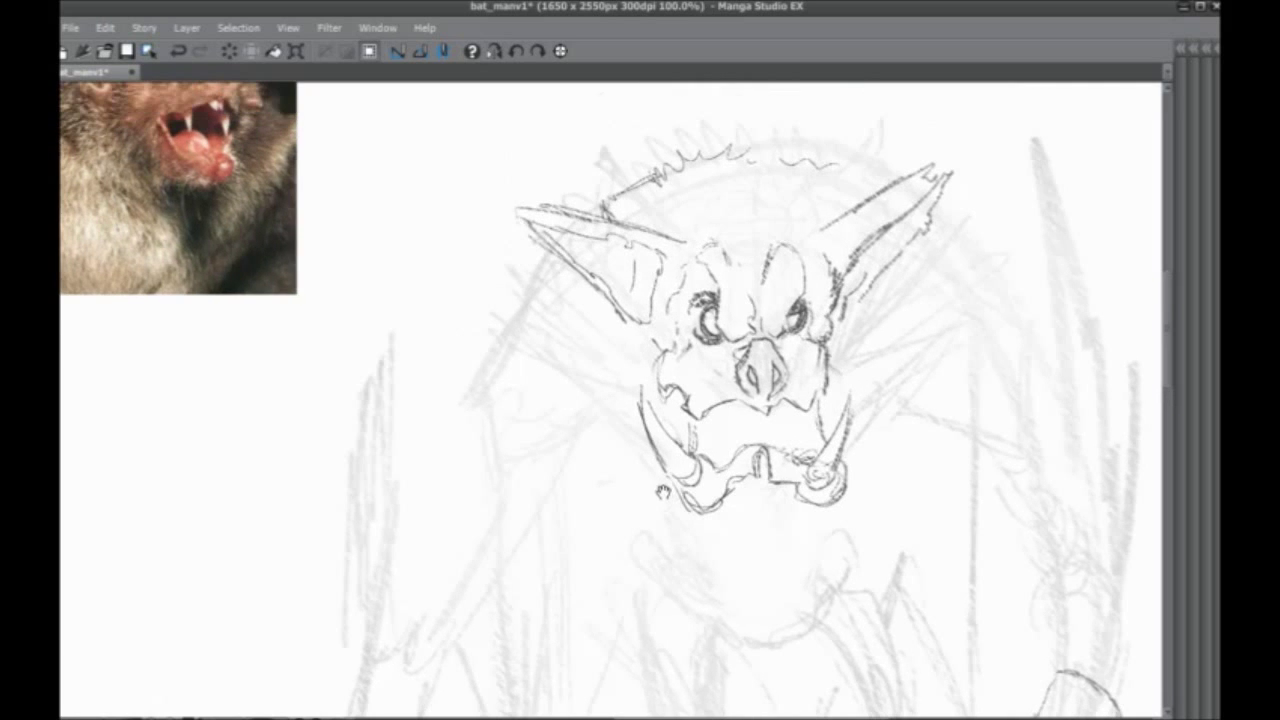
Draw two long, narrow upper fangs and a short pointed tooth between them below the snout
drag(801, 408, 779, 499)
drag(786, 446, 776, 502)
drag(784, 410, 776, 504)
drag(786, 402, 774, 510)
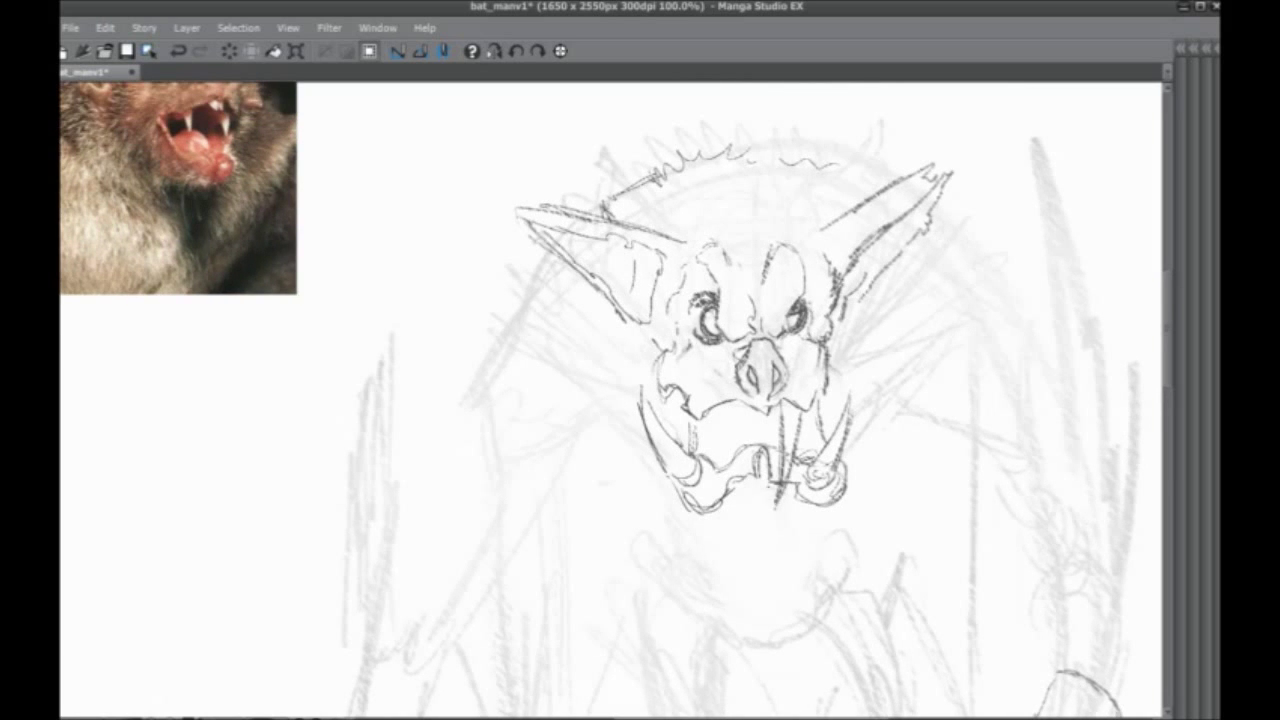
mouse_move(738, 400)
mouse_down()
mouse_move(730, 500)
mouse_move(732, 440)
mouse_up()
drag(734, 410, 716, 502)
mouse_move(720, 400)
mouse_down()
mouse_move(714, 422)
mouse_move(752, 436)
mouse_move(772, 426)
mouse_up()
mouse_move(646, 488)
mouse_down()
mouse_move(618, 337)
mouse_move(694, 389)
mouse_move(696, 424)
mouse_up()
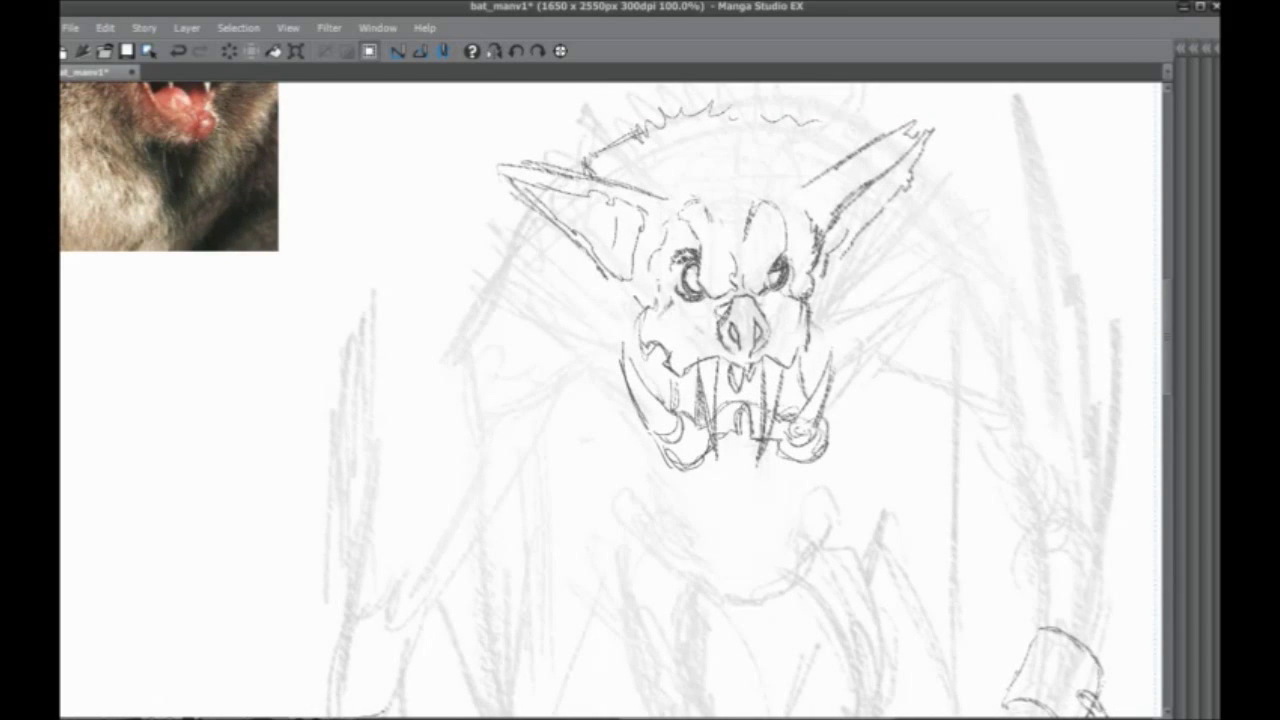
Fill the open mouth between the fangs and tusks with vertical hatching and narrow teeth
drag(696, 368, 690, 424)
drag(692, 366, 678, 408)
drag(722, 370, 722, 400)
mouse_move(740, 378)
mouse_down()
mouse_move(728, 406)
mouse_move(746, 404)
mouse_up()
drag(752, 368, 758, 400)
drag(782, 374, 794, 416)
drag(800, 368, 798, 414)
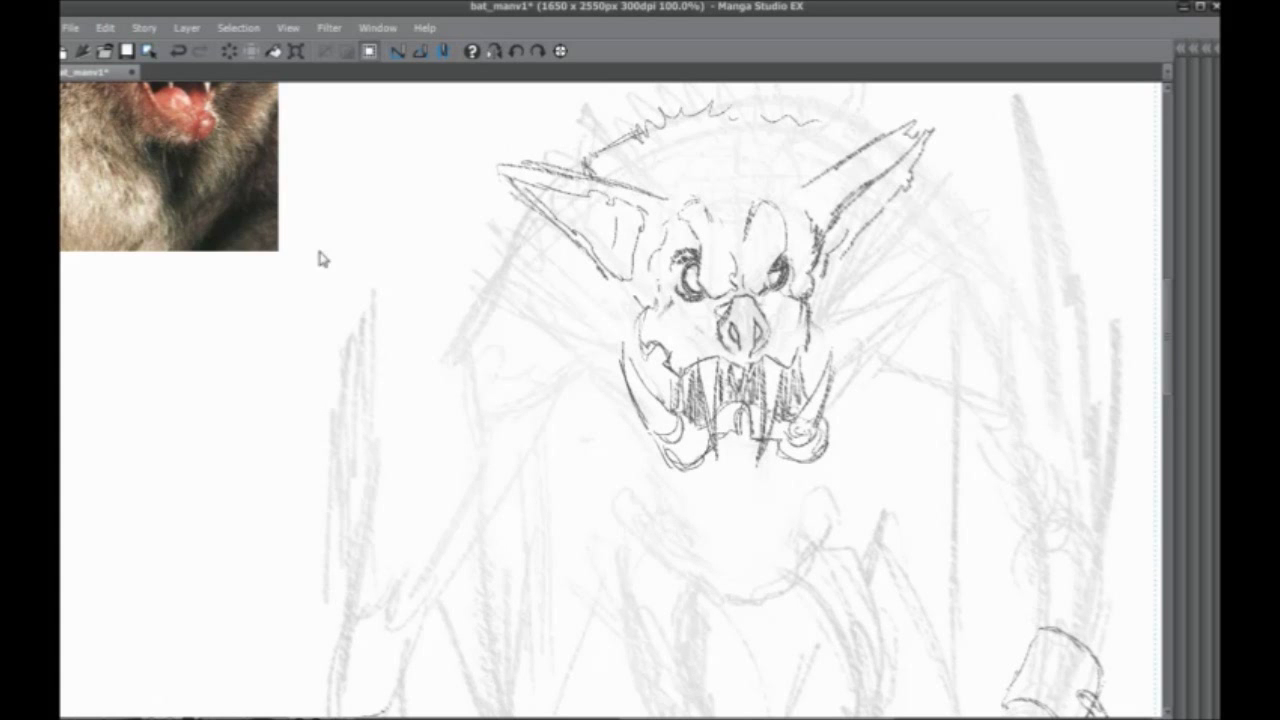
Refine the cheeks with bumpy outer contours and add crease lines below the eyes and beside the snout
scroll(319, 250, down, 1)
drag(319, 250, 376, 271)
mouse_move(637, 344)
mouse_down()
mouse_move(653, 352)
mouse_move(637, 323)
mouse_up()
drag(655, 314, 627, 325)
mouse_move(683, 309)
mouse_down()
mouse_move(722, 334)
mouse_move(716, 352)
mouse_move(726, 346)
mouse_up()
drag(716, 320, 730, 314)
drag(736, 314, 714, 356)
drag(620, 318, 608, 346)
mouse_move(674, 396)
mouse_down()
mouse_move(686, 402)
mouse_move(688, 389)
mouse_up()
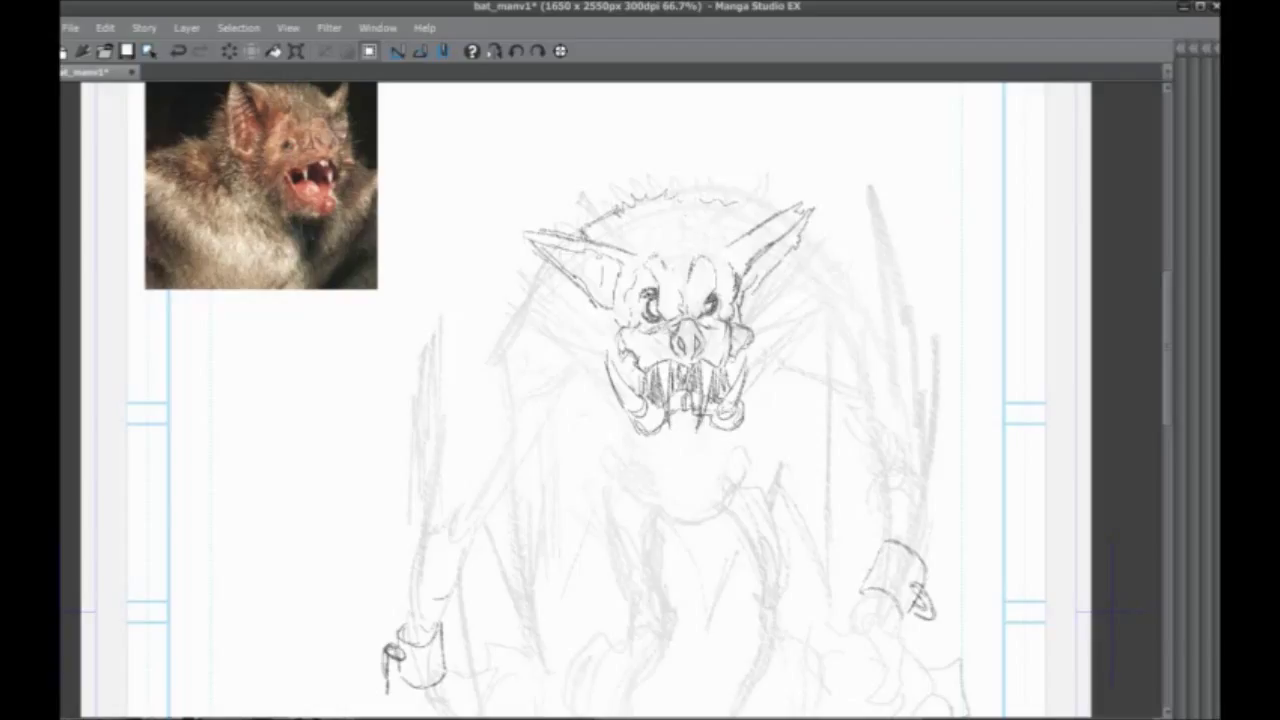
Draw a crest of hair strokes fanning back from the forehead, with a rough top edge between the ears
drag(581, 366, 571, 432)
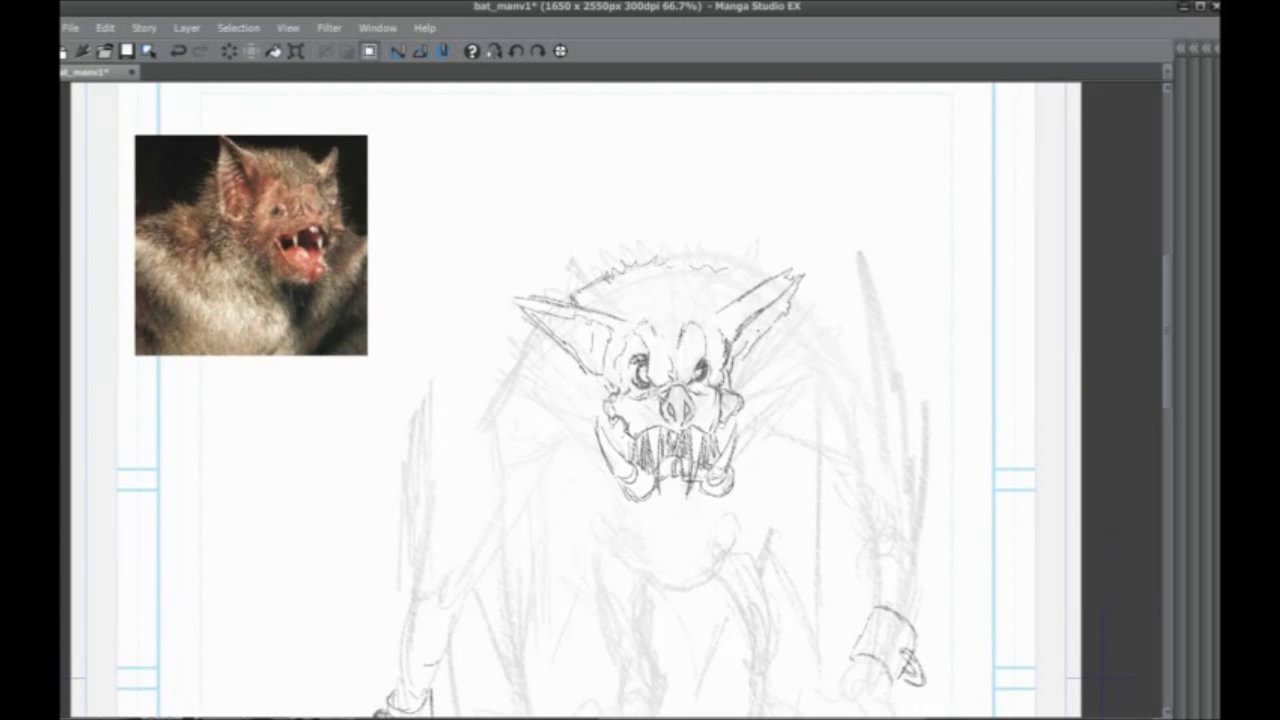
mouse_move(771, 331)
mouse_down()
mouse_move(768, 361)
mouse_move(703, 346)
mouse_up()
mouse_move(685, 259)
mouse_down()
mouse_move(675, 322)
mouse_move(684, 302)
mouse_up()
drag(732, 252, 692, 299)
drag(740, 264, 702, 306)
drag(731, 268, 672, 337)
drag(659, 267, 673, 327)
mouse_move(650, 269)
mouse_down()
mouse_move(668, 318)
mouse_move(655, 299)
mouse_up()
drag(622, 260, 645, 299)
drag(610, 264, 630, 300)
mouse_move(584, 278)
mouse_down()
mouse_move(613, 297)
mouse_move(621, 259)
mouse_move(638, 270)
mouse_move(750, 250)
mouse_up()
mouse_move(593, 259)
mouse_down()
mouse_move(566, 277)
mouse_move(607, 159)
mouse_up()
drag(705, 367, 743, 375)
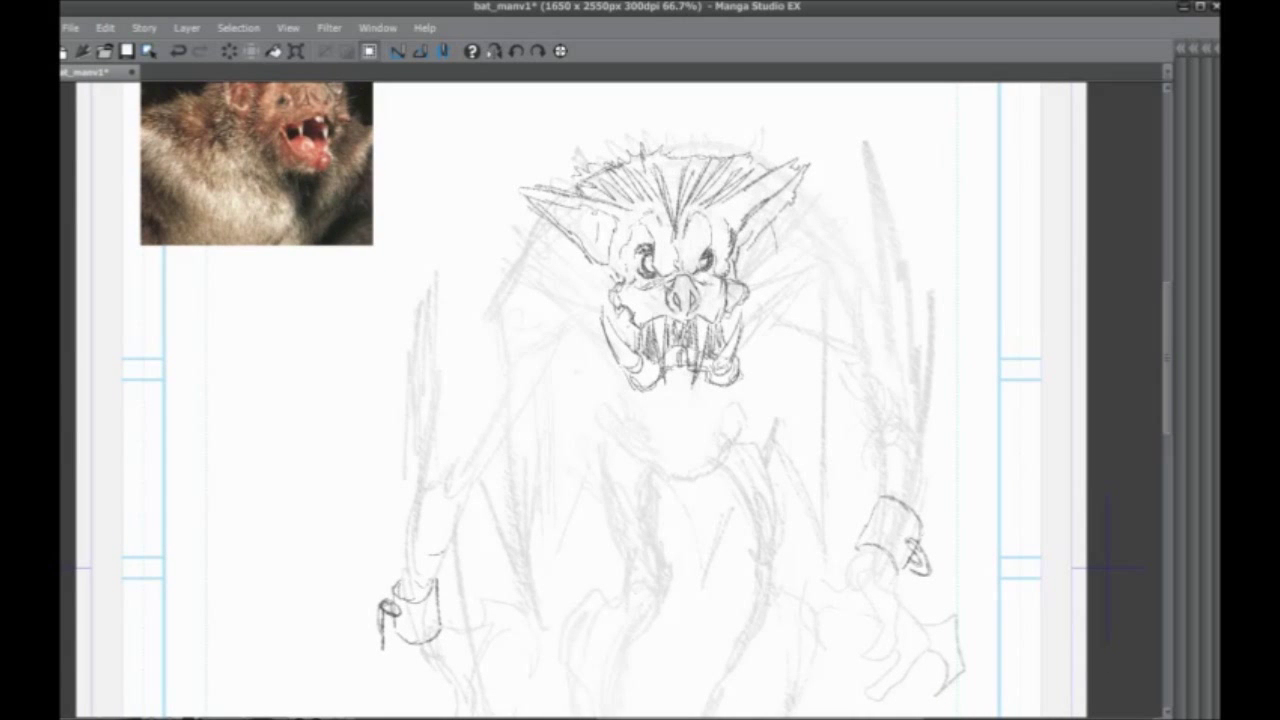
Shade the brows above both eyes, roughen the cheek contour beside the left eye and save the drawing
mouse_move(638, 382)
mouse_down()
mouse_move(658, 387)
mouse_move(603, 313)
mouse_move(637, 361)
mouse_up()
mouse_move(630, 345)
mouse_down()
mouse_move(656, 380)
mouse_move(659, 349)
mouse_move(634, 344)
mouse_up()
mouse_move(650, 302)
mouse_down()
mouse_move(634, 326)
mouse_move(708, 354)
mouse_move(746, 355)
mouse_move(774, 324)
mouse_up()
mouse_move(640, 320)
mouse_down()
mouse_move(658, 367)
mouse_move(674, 330)
mouse_up()
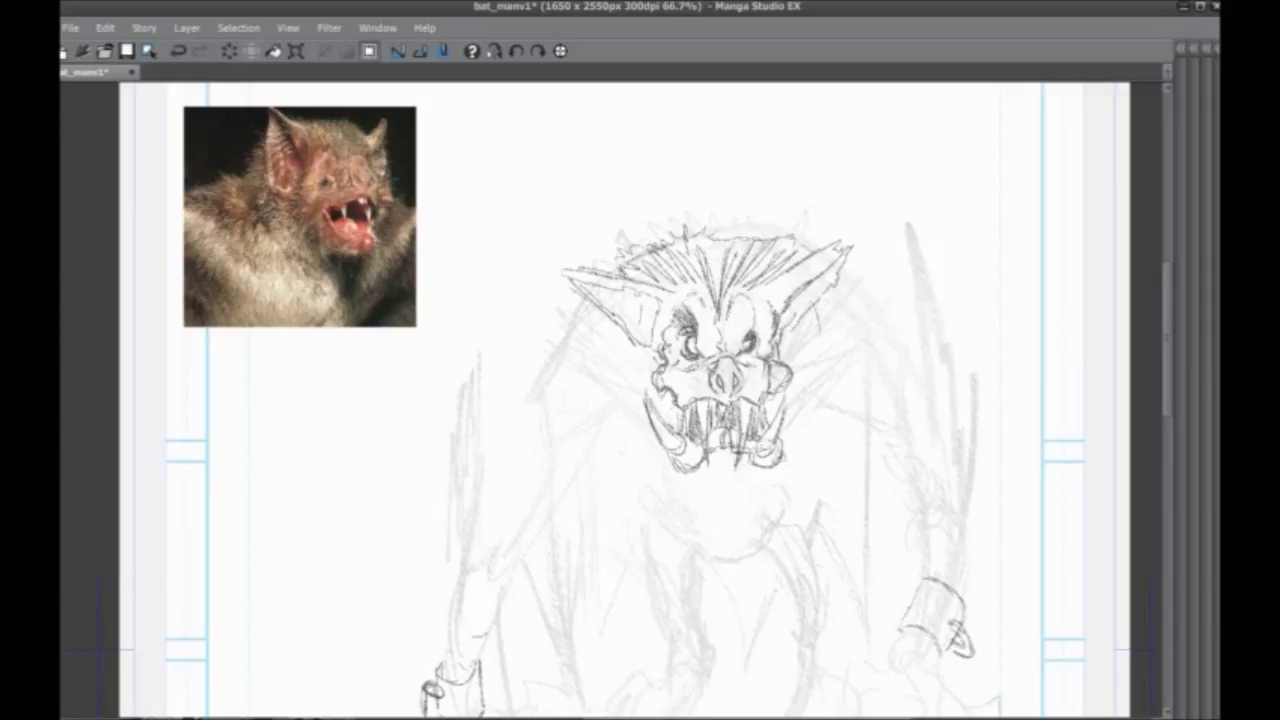
drag(760, 318, 752, 334)
key(ctrl+s)
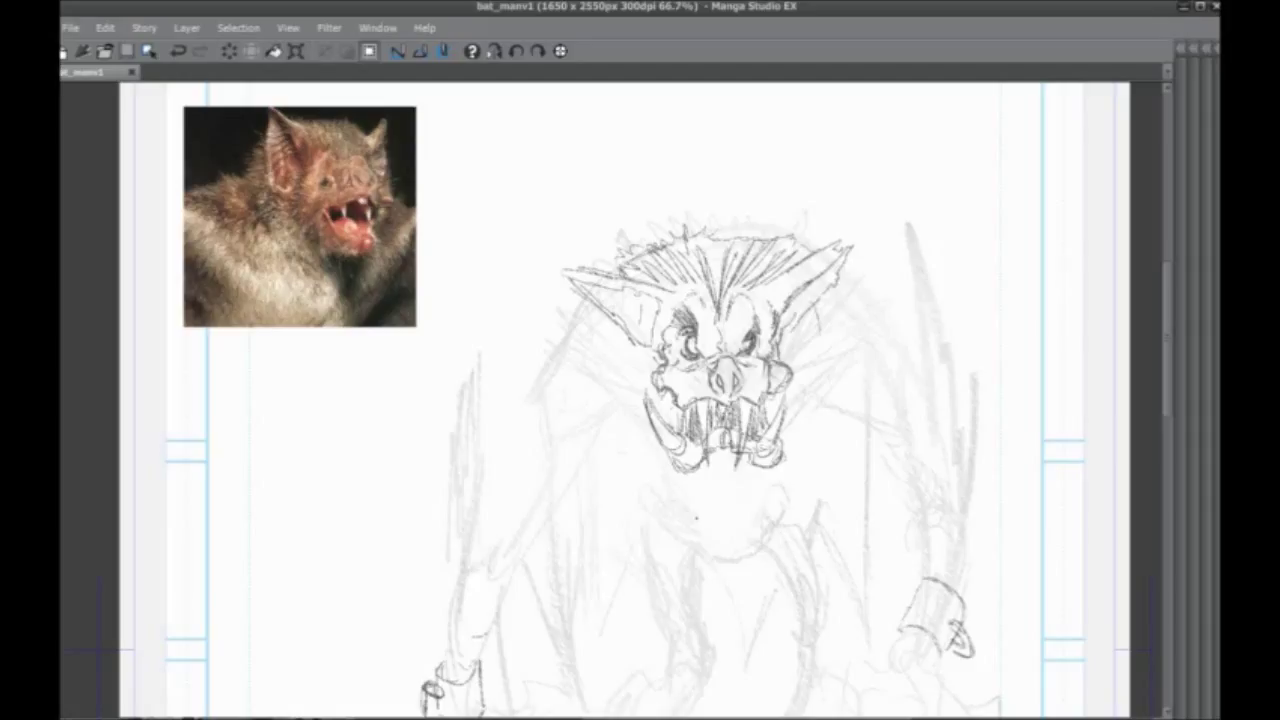
Shade the rounded ends of the lower jaw and deepen the hatching between the fangs
drag(754, 450, 778, 453)
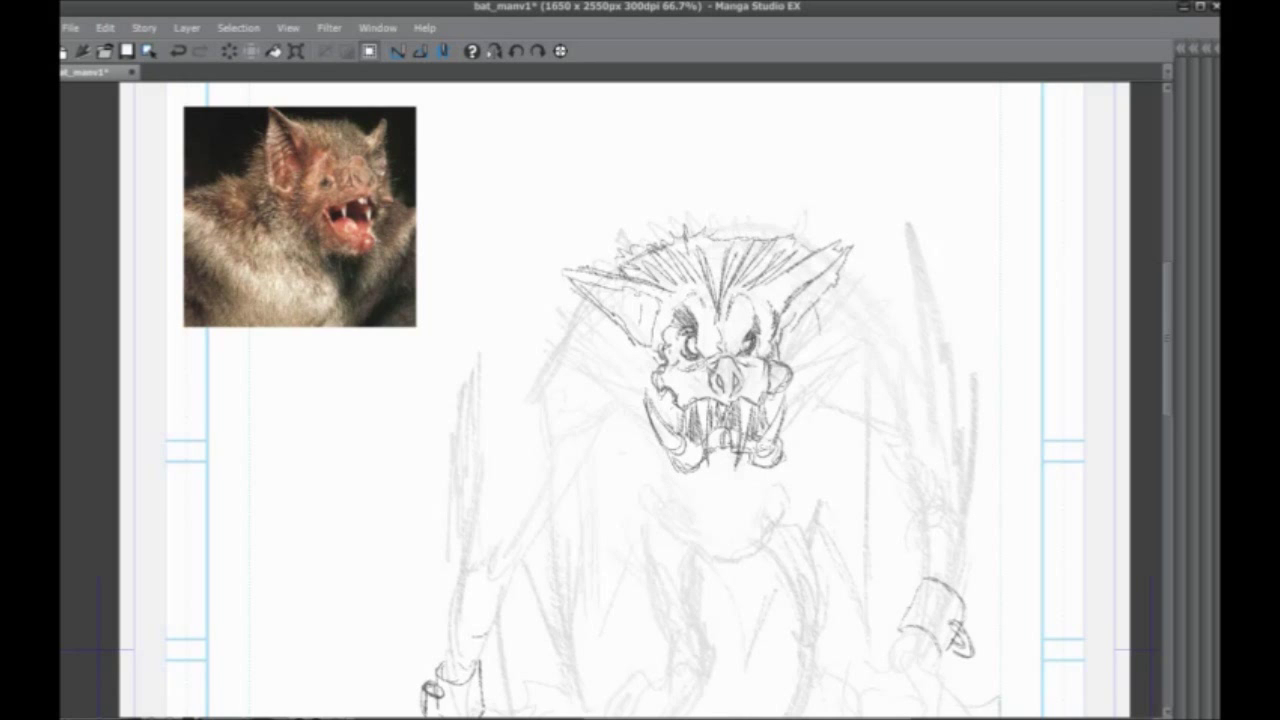
drag(613, 286, 603, 252)
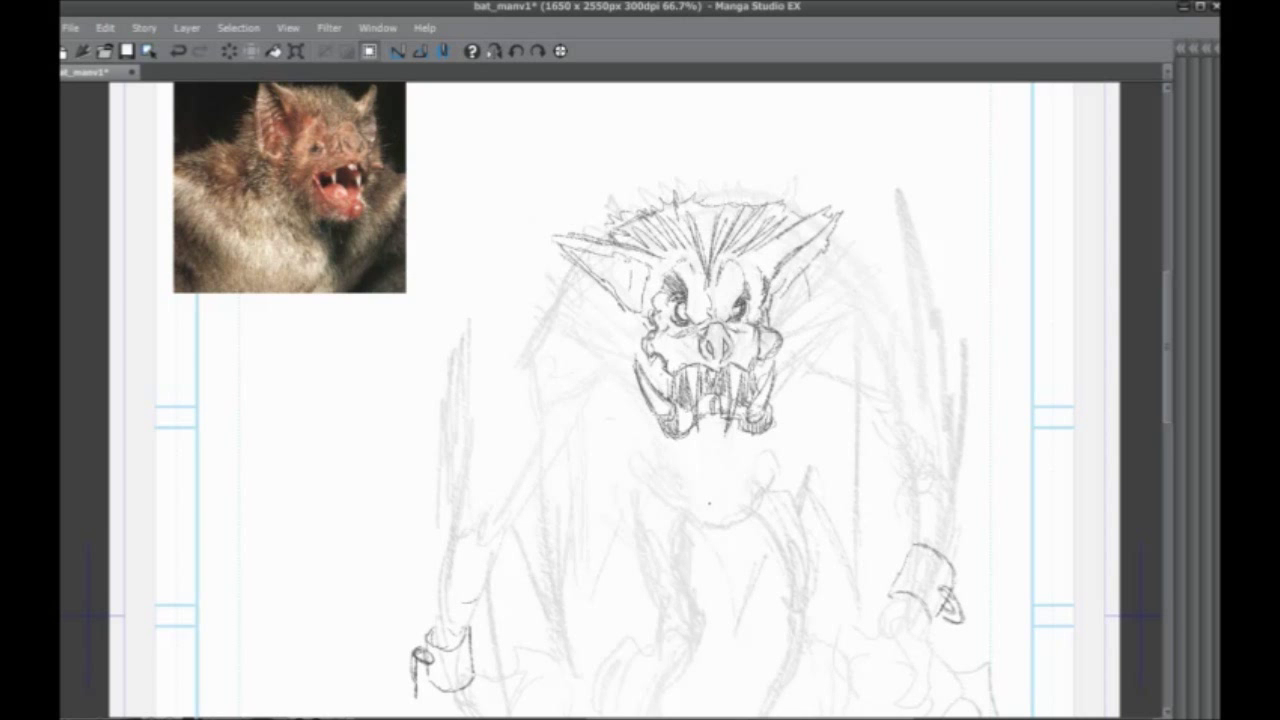
scroll(710, 503, up, 1)
drag(708, 503, 684, 600)
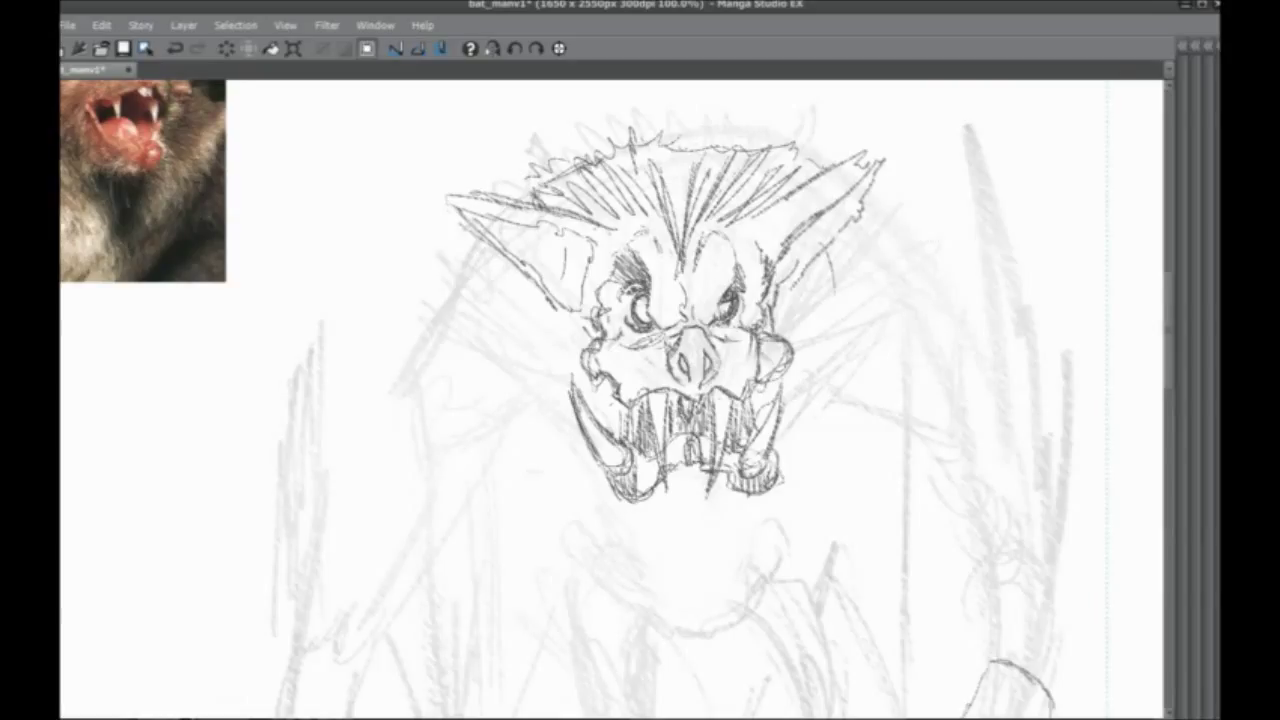
drag(716, 391, 726, 422)
drag(651, 388, 665, 492)
drag(668, 440, 682, 440)
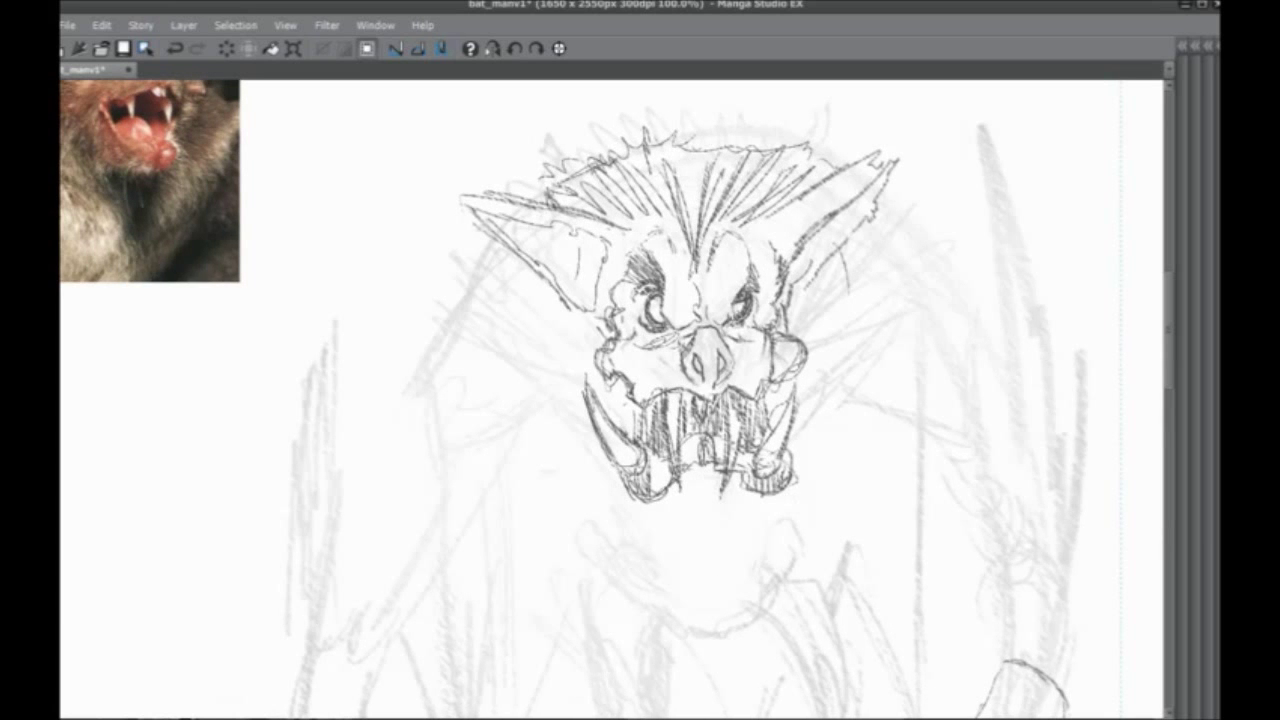
Strengthen the left cheek contour and darken the inner brow and corner of the right eye
drag(612, 328, 603, 358)
drag(611, 362, 563, 303)
drag(717, 314, 749, 320)
drag(741, 267, 748, 315)
drag(734, 251, 743, 263)
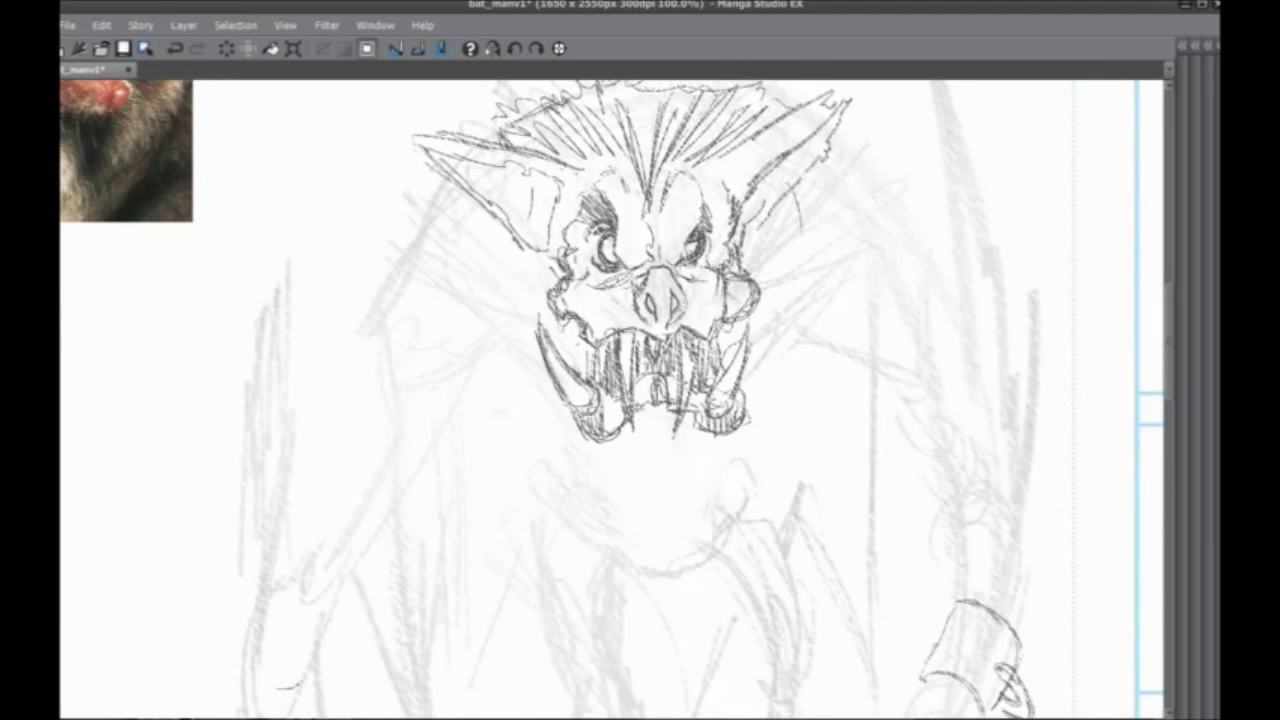
Fill the inside of both ears with dark hatching strokes that follow the ear shape
mouse_move(530, 262)
mouse_down()
mouse_move(573, 333)
mouse_move(583, 327)
mouse_move(461, 215)
mouse_move(597, 262)
mouse_move(594, 294)
mouse_up()
drag(573, 341, 593, 393)
drag(598, 294, 596, 340)
mouse_move(580, 292)
mouse_down()
mouse_move(580, 356)
mouse_move(562, 328)
mouse_move(570, 350)
mouse_move(548, 324)
mouse_move(540, 336)
mouse_up()
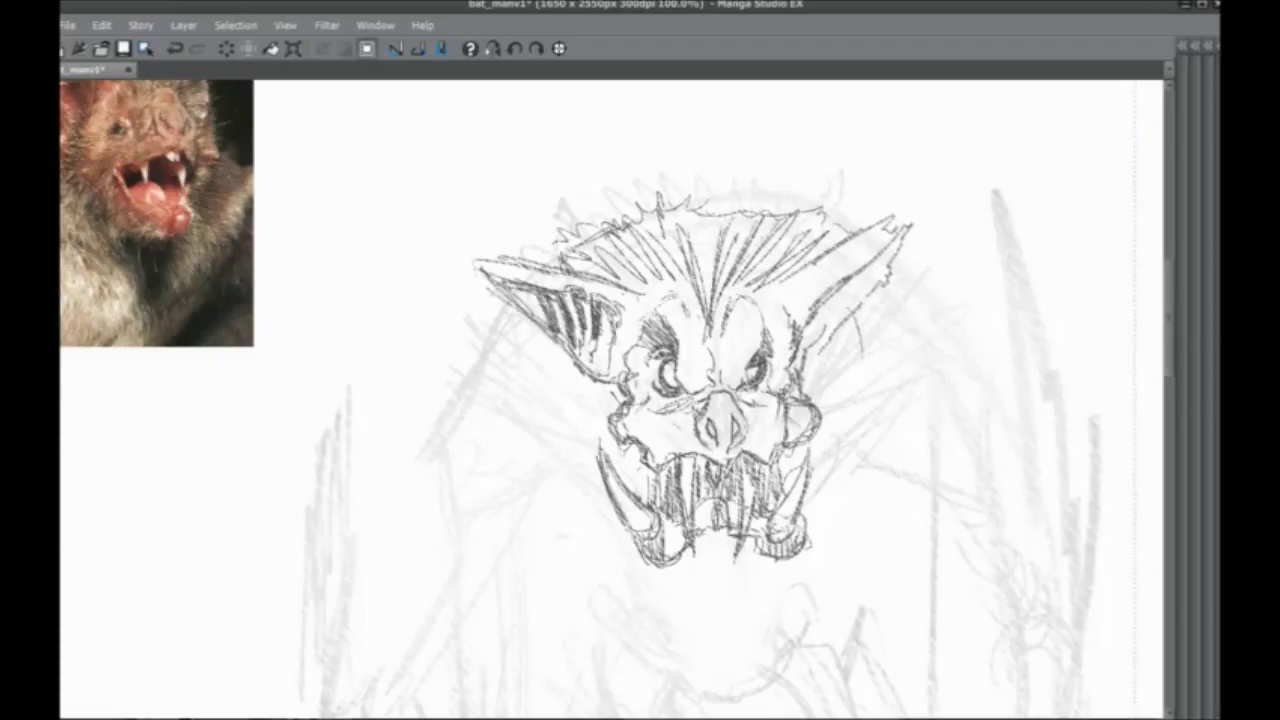
drag(540, 286, 522, 320)
mouse_move(822, 310)
mouse_down()
mouse_move(810, 340)
mouse_move(822, 346)
mouse_up()
mouse_move(856, 282)
mouse_down()
mouse_move(828, 334)
mouse_move(836, 310)
mouse_move(848, 316)
mouse_up()
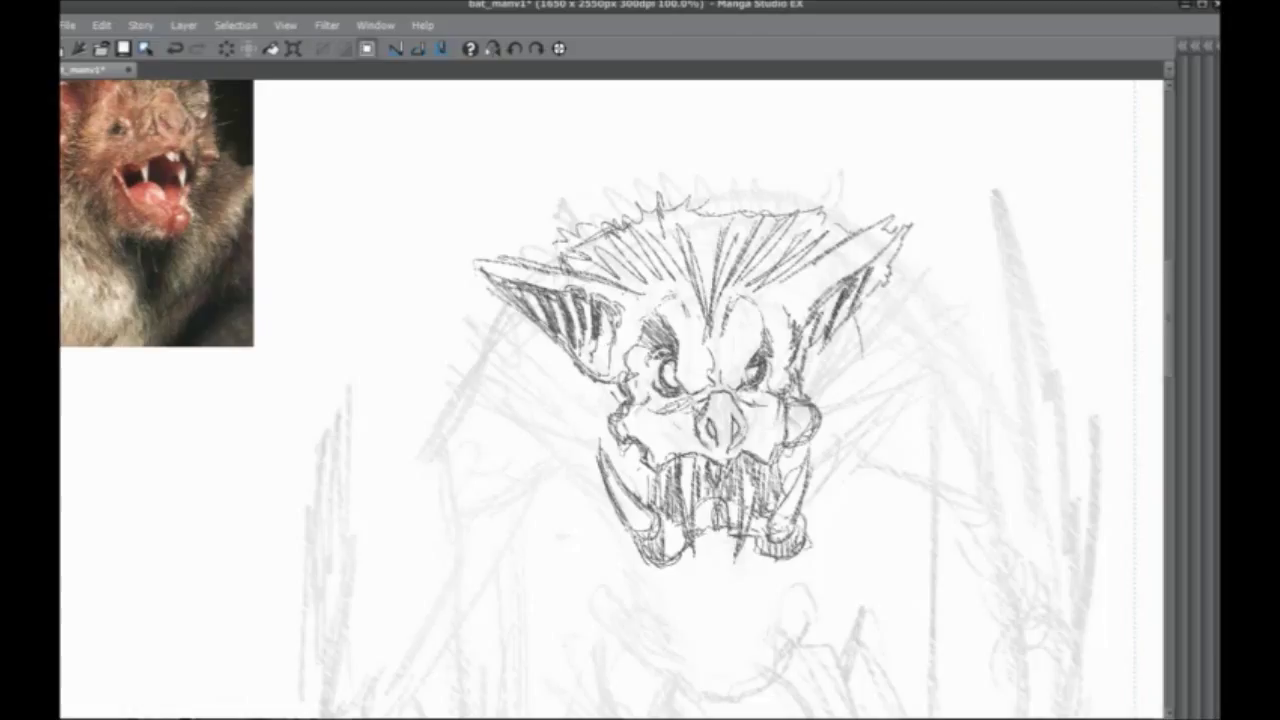
mouse_move(888, 246)
mouse_down()
mouse_move(854, 306)
mouse_move(872, 282)
mouse_move(820, 315)
mouse_up()
Touch up the cheek and forehead lines and reactivate the Jonathan Pencil 3 pencil
mouse_move(800, 400)
mouse_down()
mouse_move(776, 324)
mouse_move(720, 311)
mouse_up()
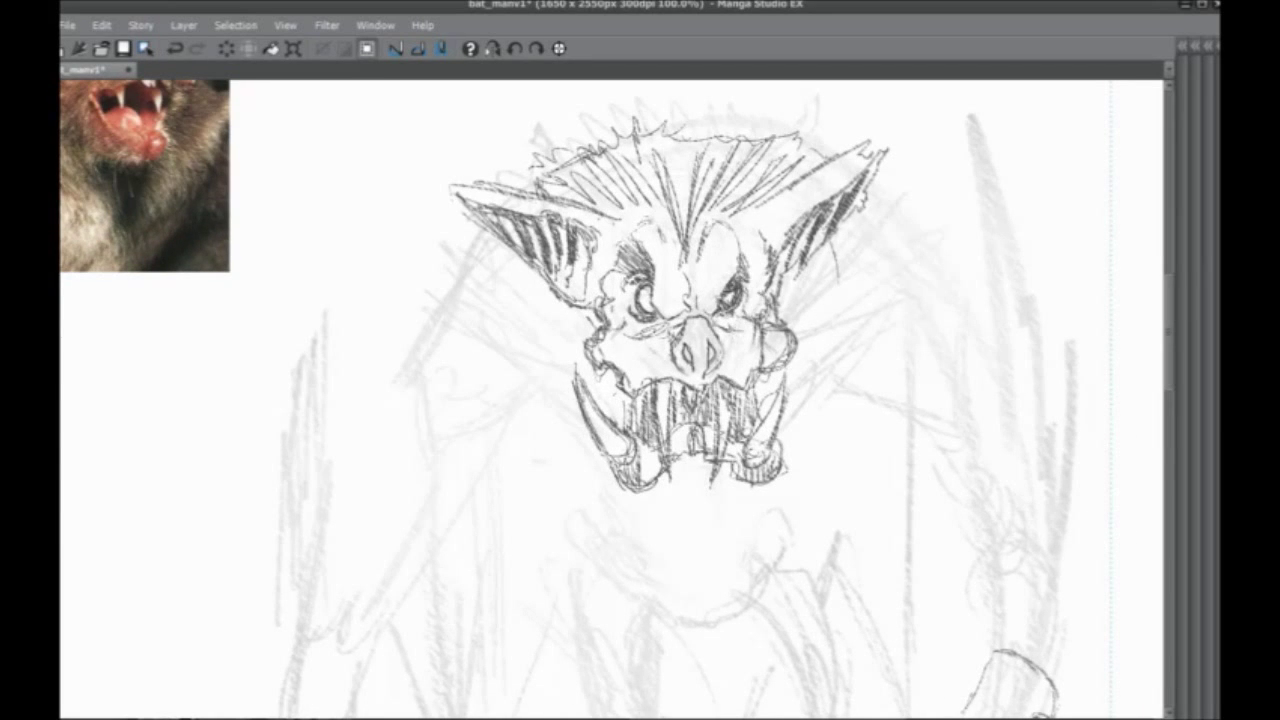
drag(589, 329, 607, 355)
drag(658, 245, 653, 229)
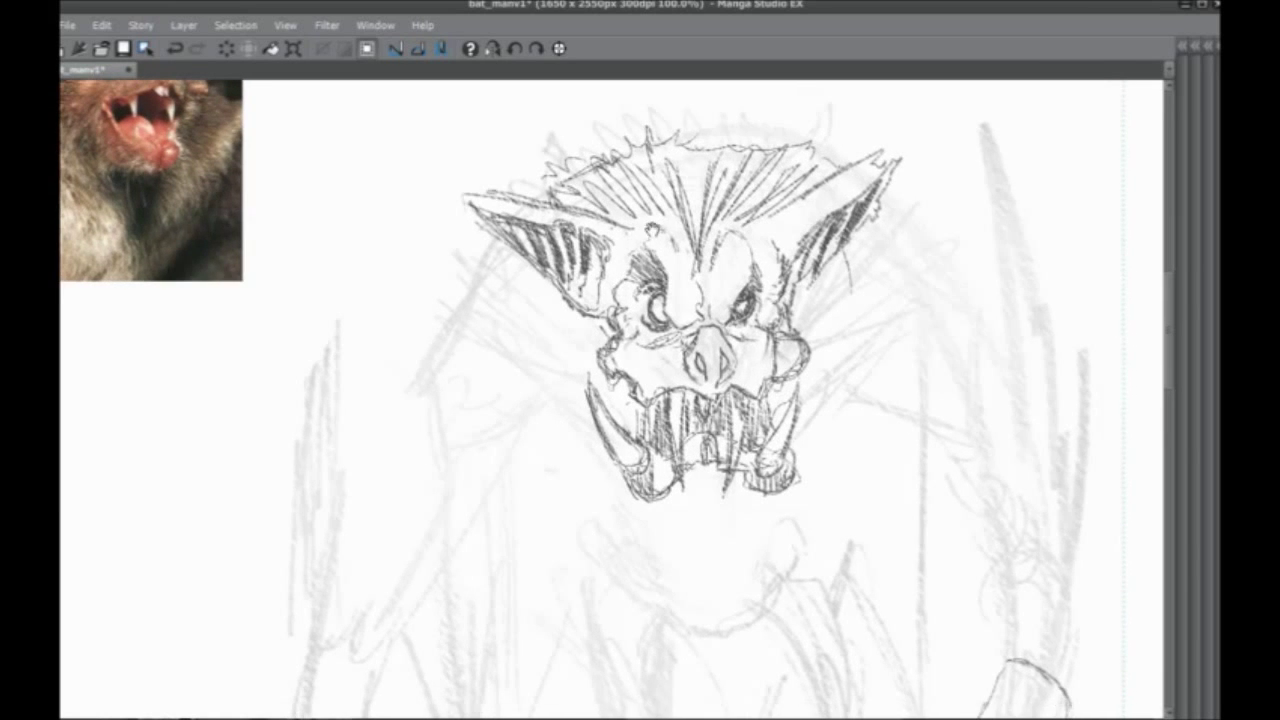
drag(686, 353, 676, 358)
key(Tab)
click(866, 285)
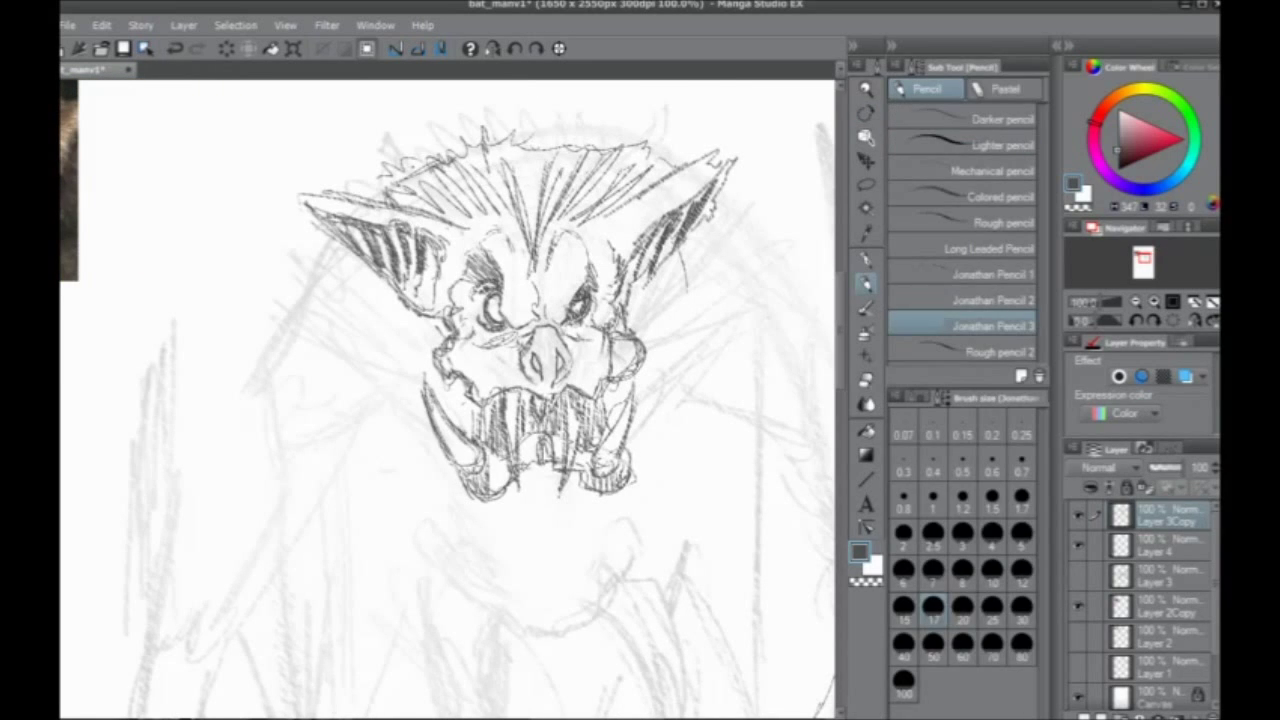
key(Tab)
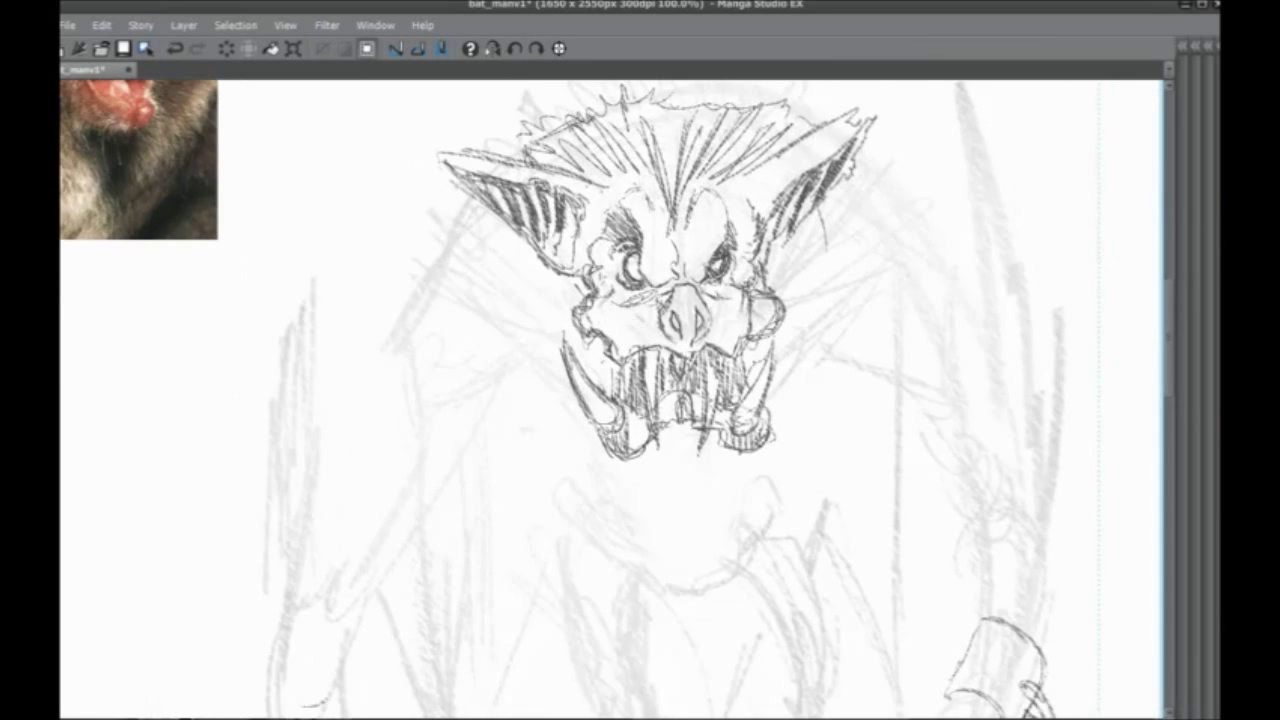
Try to draw a long curved, hooked form extending outward from the left cheek below the ear
drag(776, 347, 755, 387)
drag(494, 412, 565, 499)
mouse_move(644, 412)
mouse_down()
mouse_move(483, 314)
mouse_move(550, 331)
mouse_up()
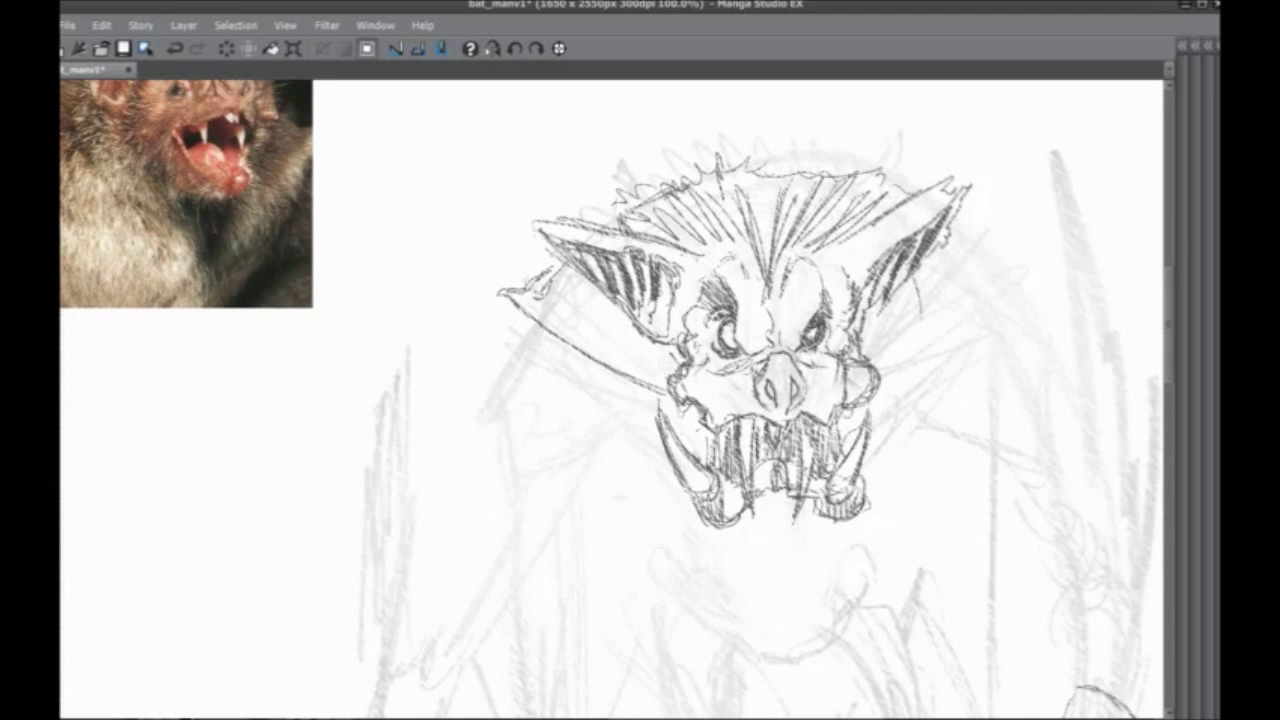
drag(547, 302, 664, 374)
drag(549, 297, 665, 371)
key(ctrl+z)
key(ctrl+z)
key(ctrl+z)
key(ctrl+z)
key(ctrl+z)
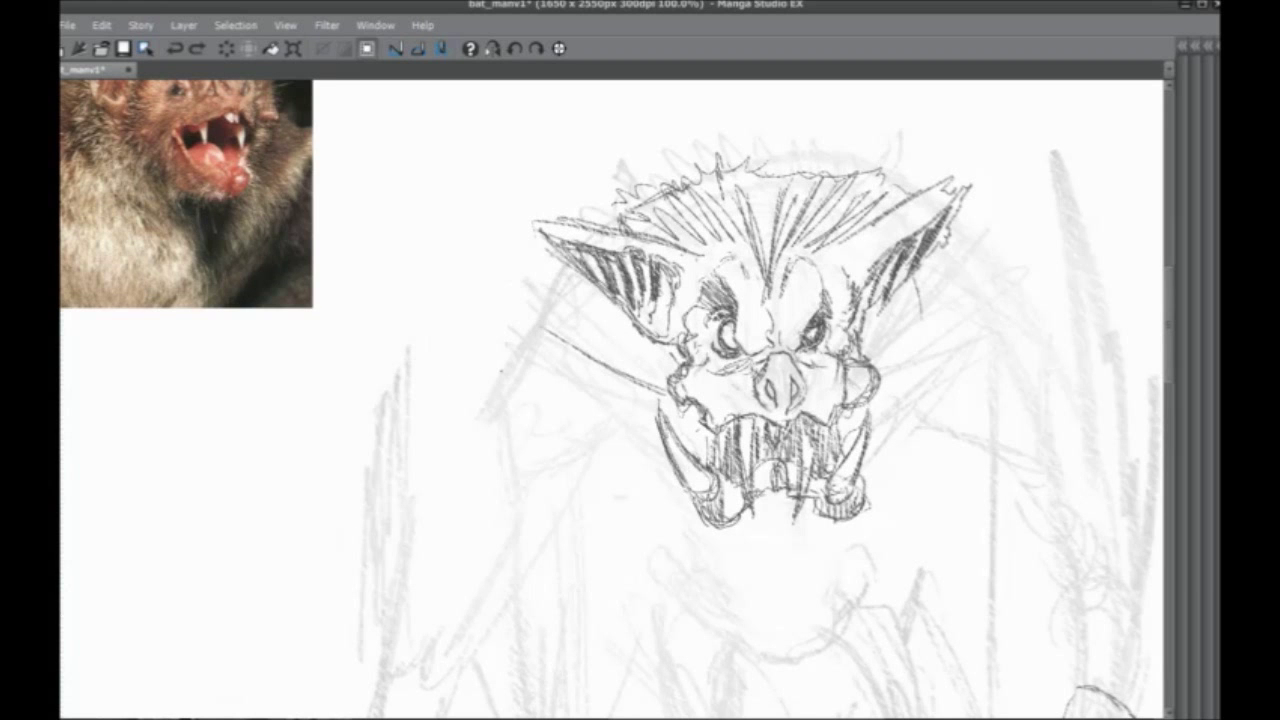
key(ctrl+z)
key(ctrl+z)
Outline the left shoulder with angular strokes over the rough sketch
drag(533, 453, 594, 269)
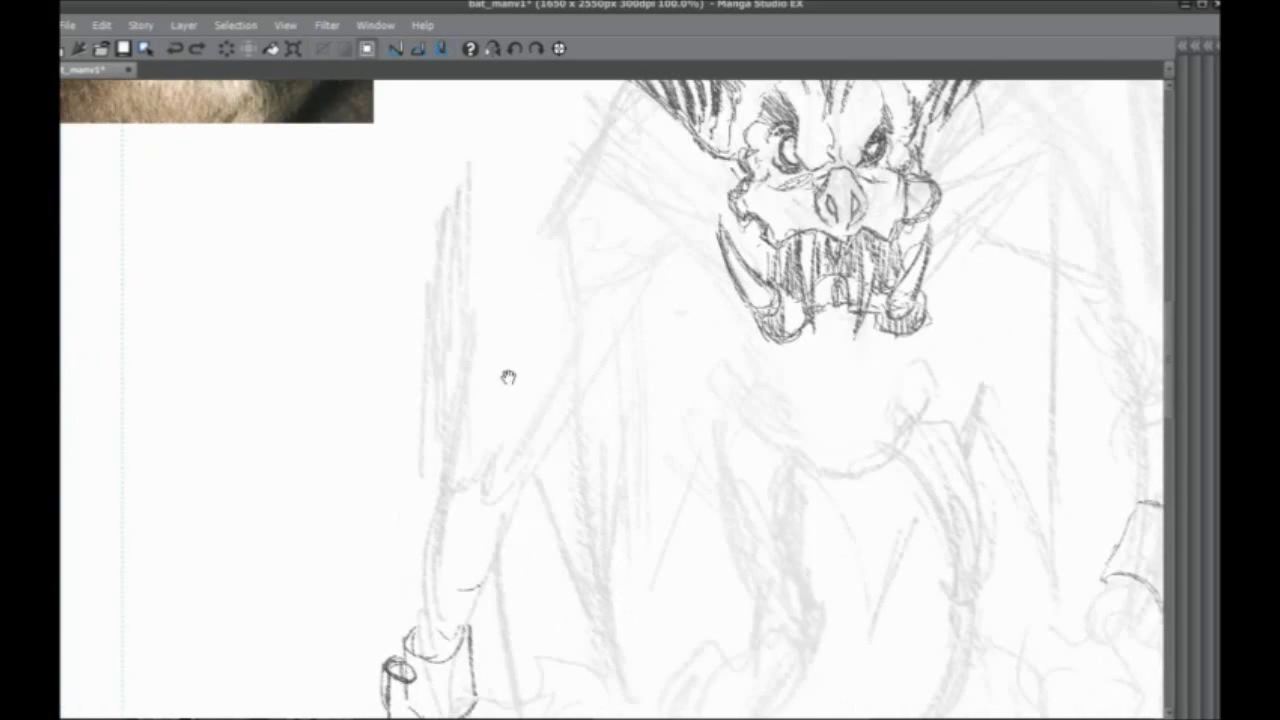
drag(509, 377, 511, 442)
drag(569, 404, 554, 487)
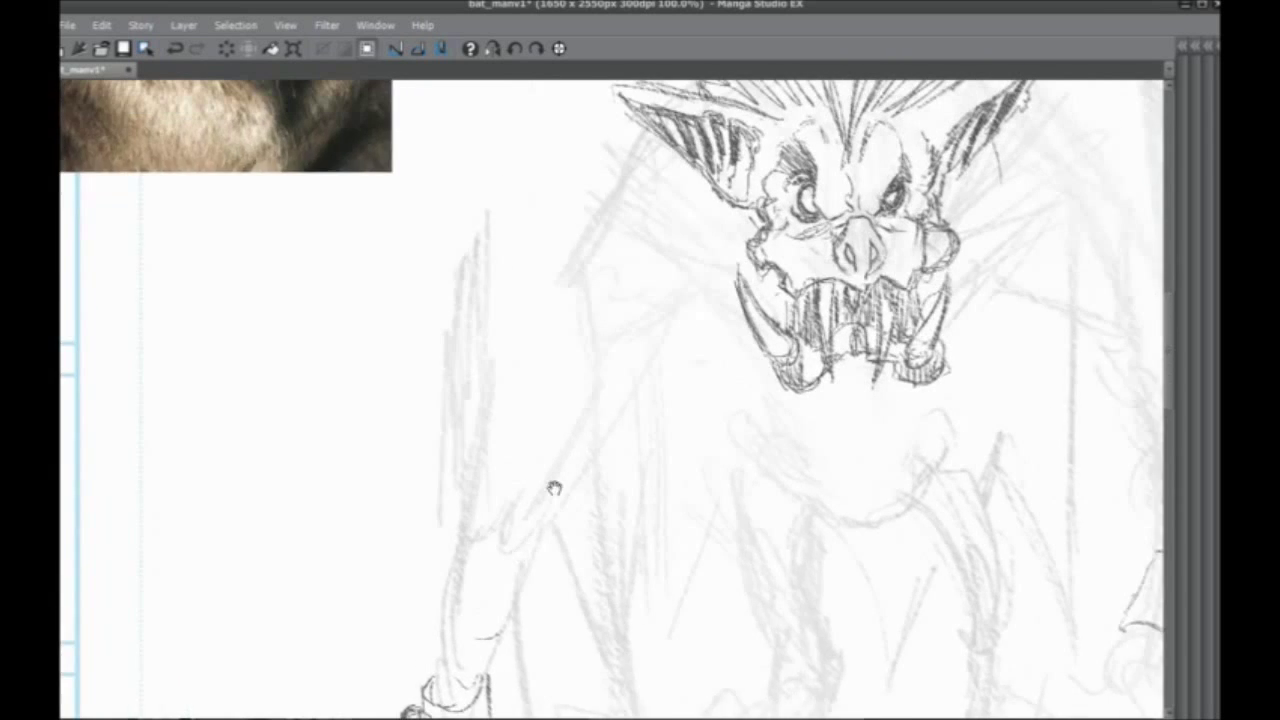
mouse_move(660, 304)
mouse_down()
mouse_move(617, 369)
mouse_move(548, 431)
mouse_up()
mouse_move(631, 368)
mouse_down()
mouse_move(551, 428)
mouse_move(514, 320)
mouse_move(550, 272)
mouse_up()
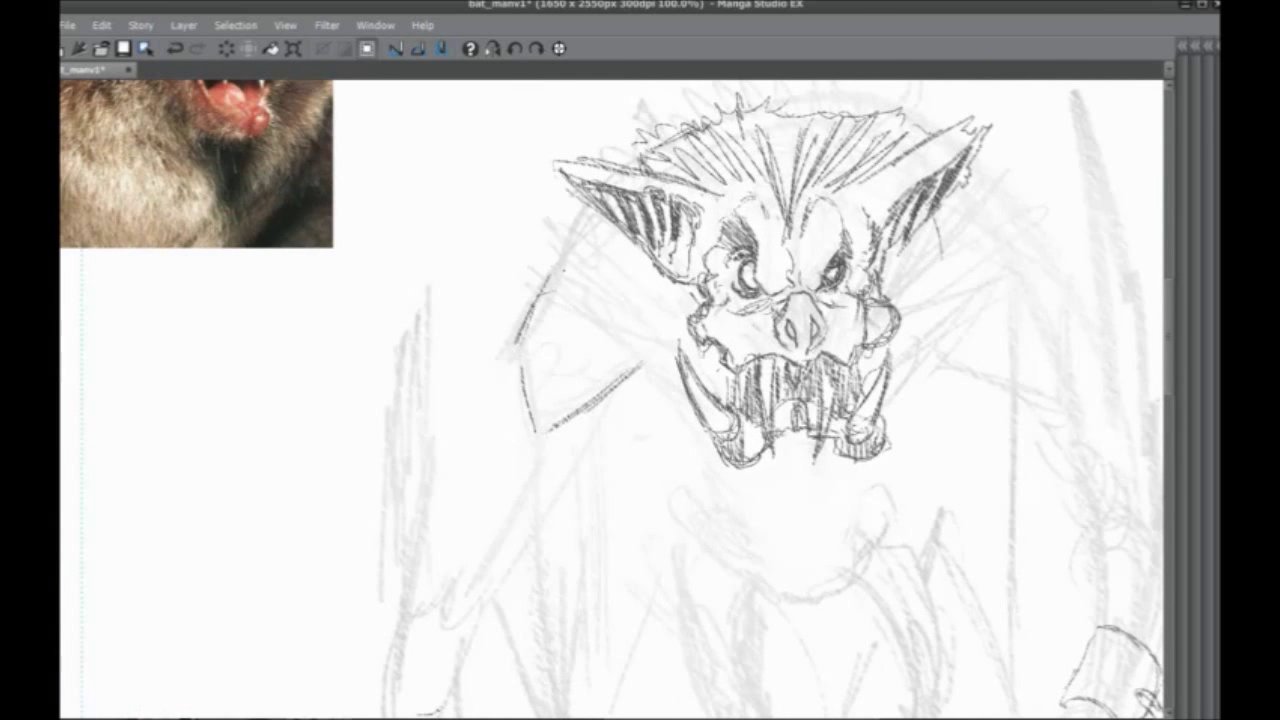
mouse_move(560, 430)
mouse_down()
mouse_move(660, 270)
mouse_move(607, 415)
mouse_up()
Draw the inner and outer contours of the left upper arm from the shoulder down to the elbow
drag(697, 259, 573, 449)
drag(621, 389, 564, 453)
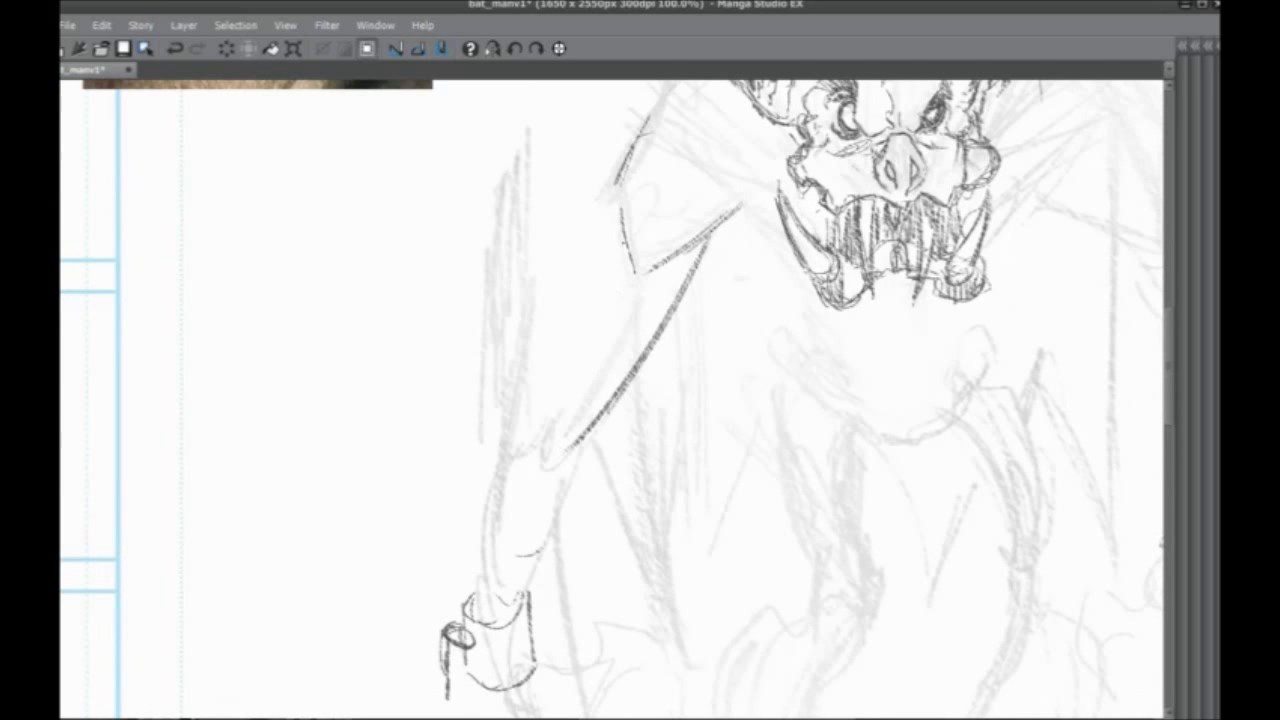
mouse_move(622, 245)
mouse_down()
mouse_move(593, 378)
mouse_move(567, 411)
mouse_up()
mouse_move(625, 314)
mouse_down()
mouse_move(559, 422)
mouse_move(540, 425)
mouse_up()
drag(590, 358, 528, 438)
mouse_move(513, 459)
mouse_down()
mouse_move(447, 556)
mouse_move(581, 361)
mouse_up()
mouse_move(636, 296)
mouse_down()
mouse_move(600, 318)
mouse_move(550, 418)
mouse_move(548, 496)
mouse_up()
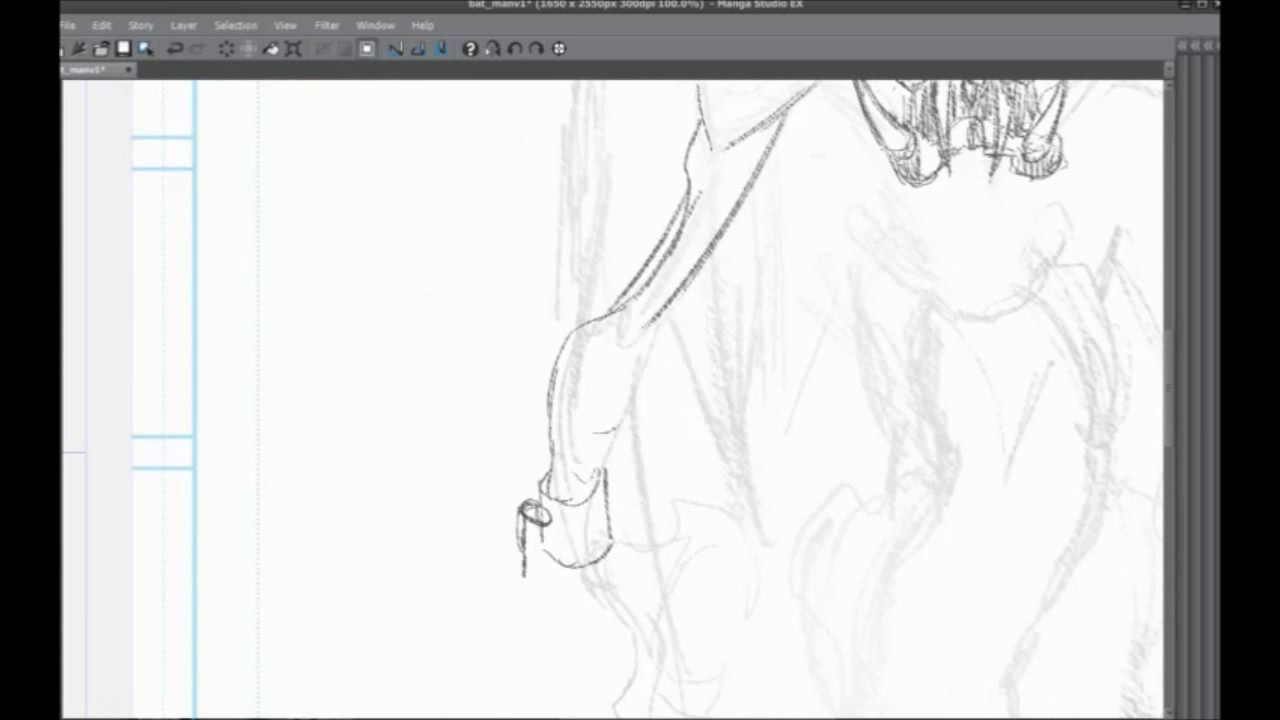
Draw the left forearm from elbow to wrist cuff, with its outer contours and inner muscle lines
drag(551, 405, 549, 491)
drag(579, 337, 551, 407)
drag(629, 302, 590, 483)
drag(600, 429, 592, 484)
drag(634, 305, 596, 463)
mouse_move(661, 315)
mouse_down()
mouse_move(604, 427)
mouse_move(597, 476)
mouse_move(602, 425)
mouse_up()
drag(660, 320, 632, 410)
Add a short collarbone stroke extending the left shoulder line toward the jaw
mouse_move(585, 372)
mouse_down()
mouse_move(519, 354)
mouse_move(503, 578)
mouse_up()
drag(608, 279, 614, 305)
mouse_move(508, 507)
mouse_down()
mouse_move(551, 220)
mouse_move(494, 423)
mouse_up()
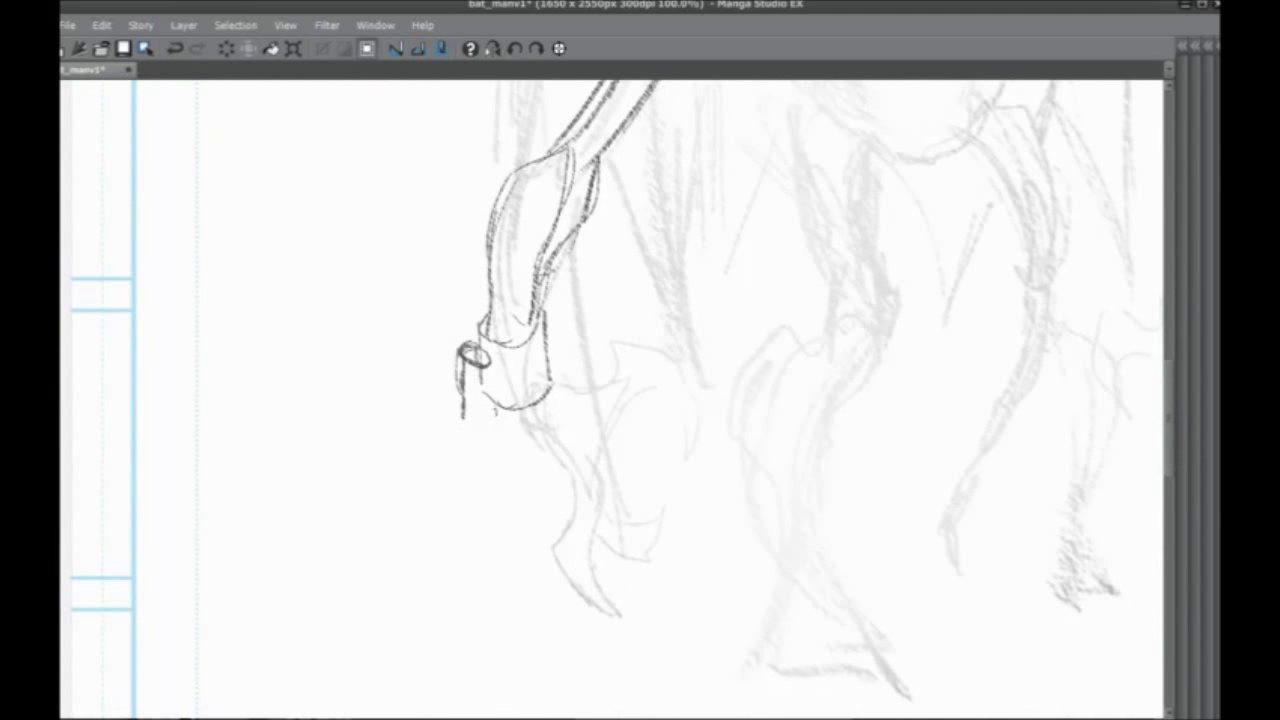
drag(521, 435, 558, 498)
drag(562, 411, 618, 399)
drag(603, 473, 560, 600)
drag(646, 435, 550, 666)
drag(626, 383, 597, 469)
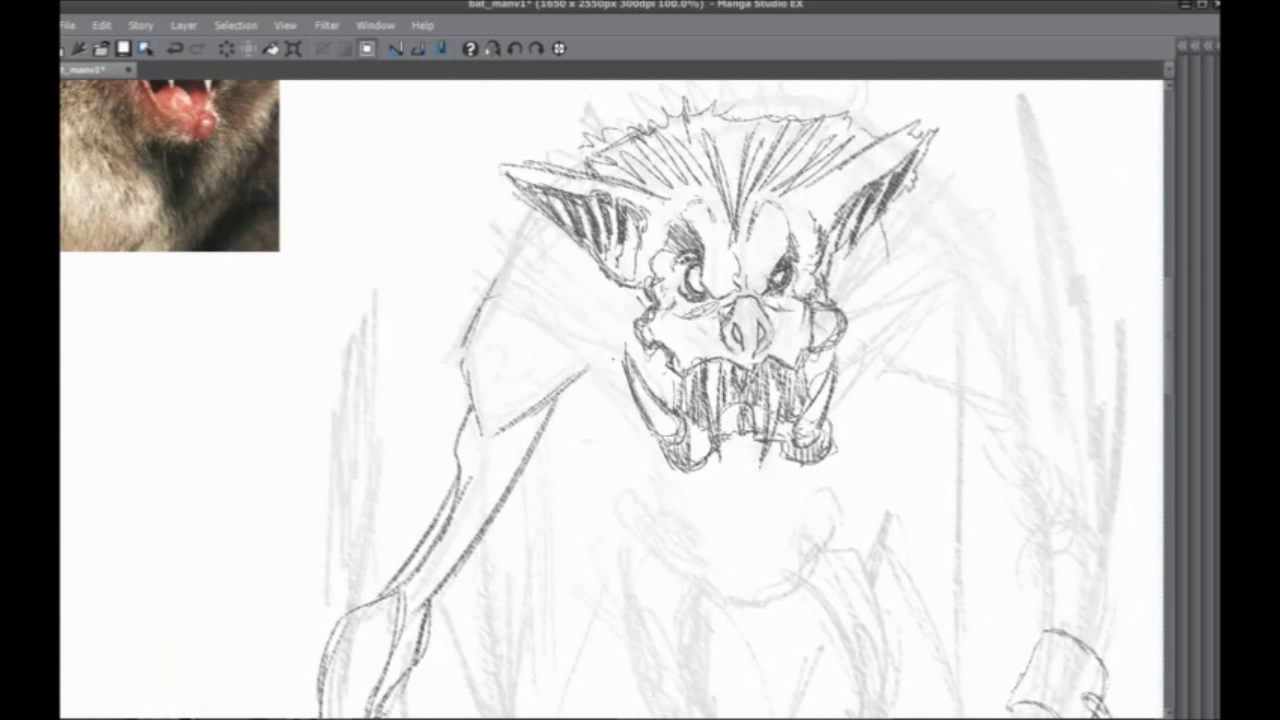
drag(612, 370, 590, 366)
drag(626, 437, 557, 366)
Refine the lower lip line between the two rounded ends of the jaw
drag(536, 320, 514, 351)
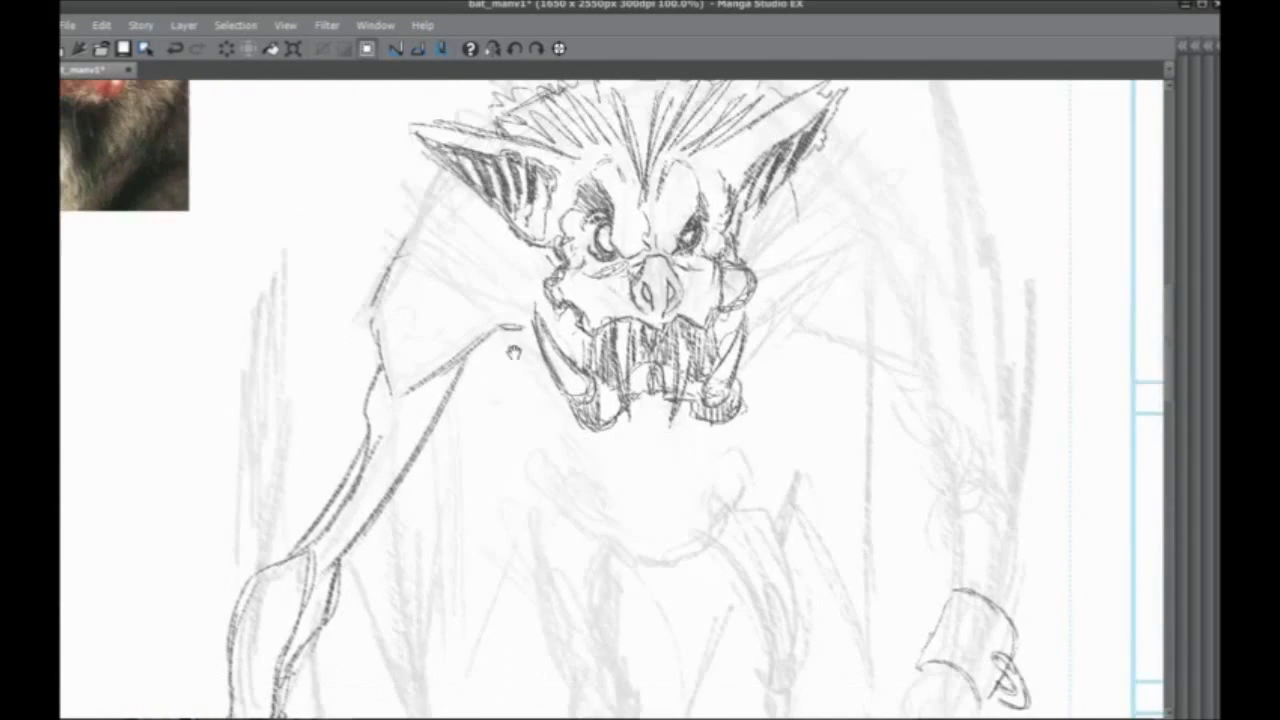
drag(614, 351, 634, 434)
drag(600, 534, 643, 448)
mouse_move(675, 314)
mouse_down()
mouse_move(679, 382)
mouse_move(699, 361)
mouse_up()
drag(689, 417, 735, 477)
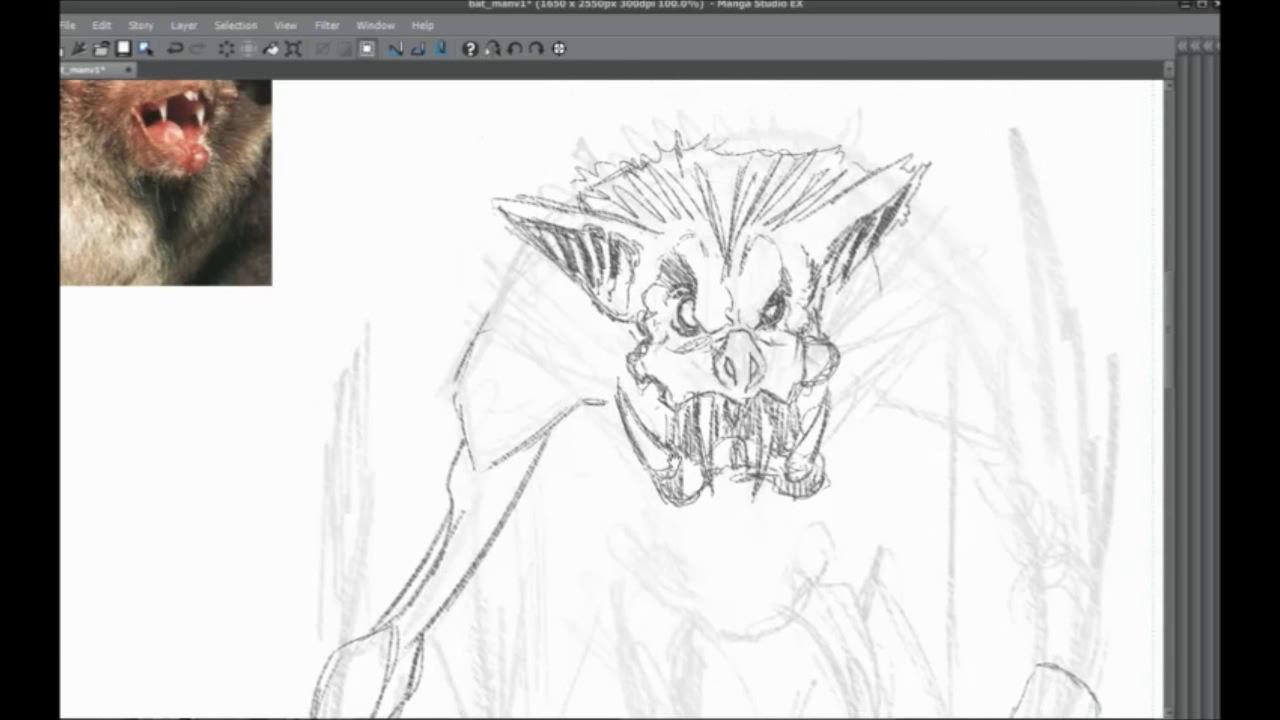
Try to draw curled, whisker-like tufts sweeping outward from both sides of the upper lip
mouse_move(698, 374)
mouse_down()
mouse_move(630, 394)
mouse_move(586, 352)
mouse_up()
mouse_move(650, 386)
mouse_down()
mouse_move(592, 344)
mouse_move(720, 378)
mouse_up()
drag(774, 380, 860, 358)
mouse_move(860, 334)
mouse_down()
mouse_move(856, 364)
mouse_move(868, 340)
mouse_up()
drag(786, 382, 832, 380)
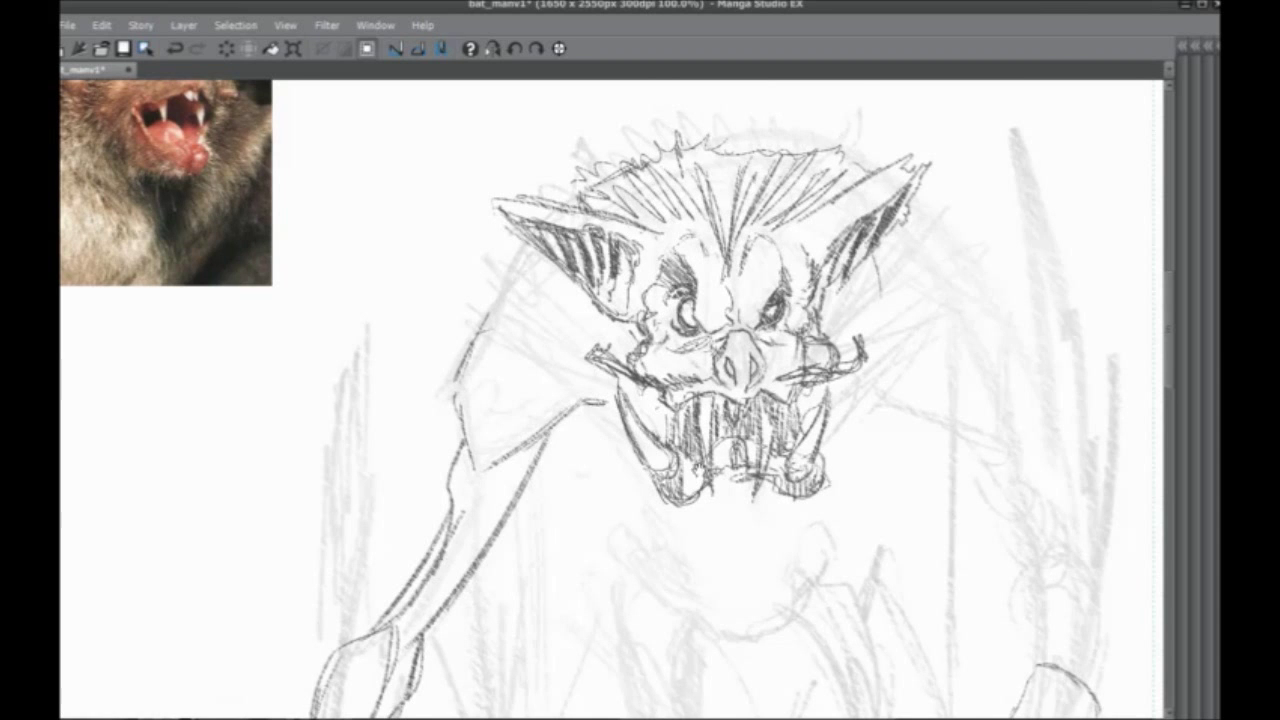
drag(699, 470, 728, 409)
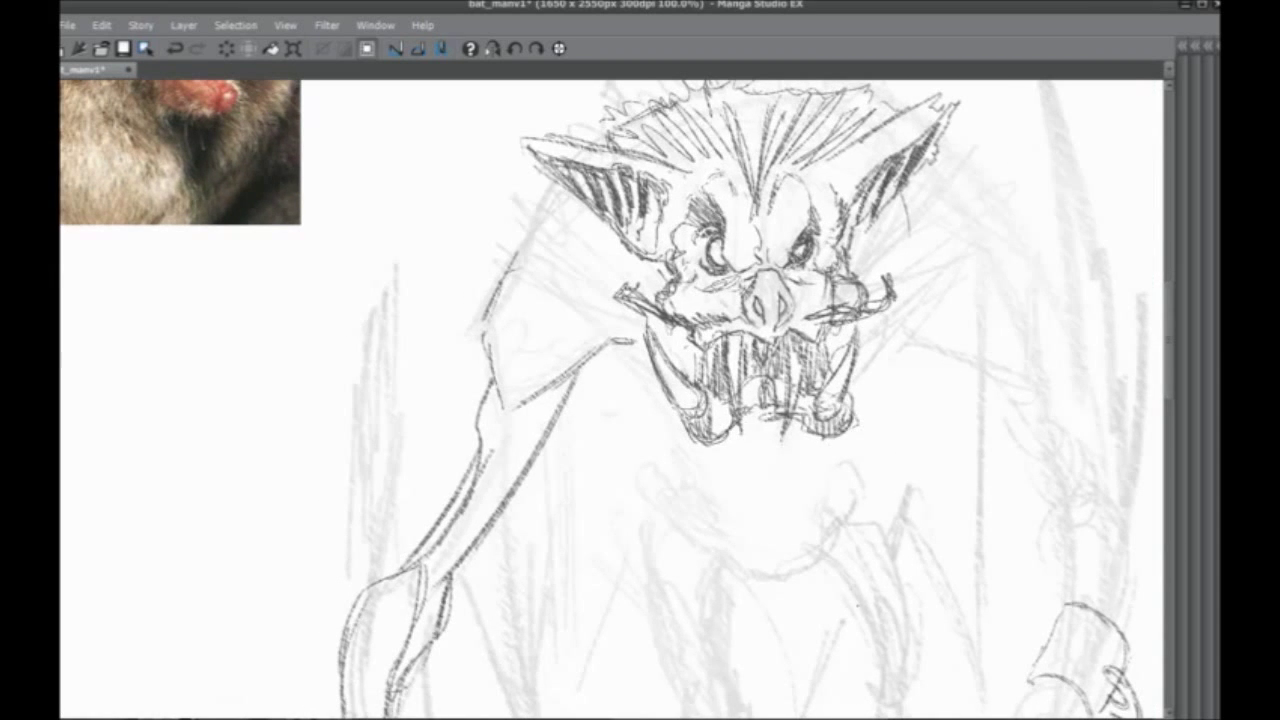
key(ctrl+z)
key(ctrl+z)
key(ctrl+z)
key(ctrl+z)
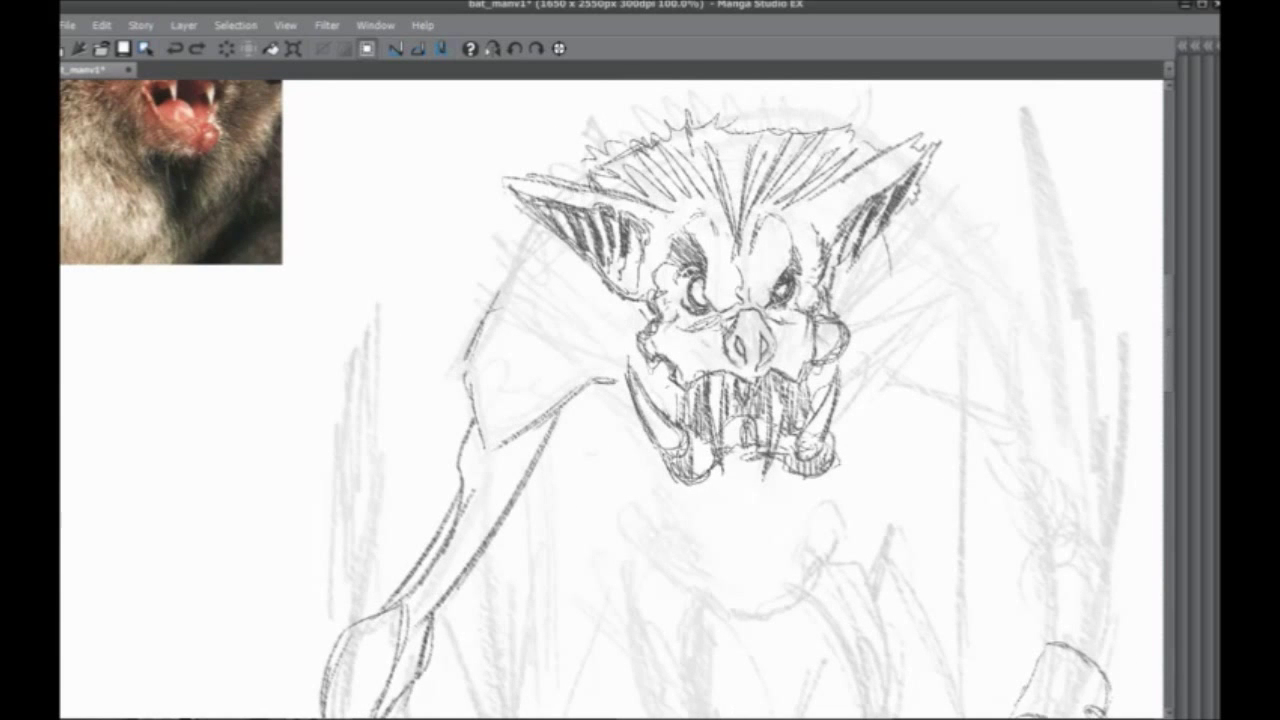
Darken the creature's right-hand eye with additional pencil shading
drag(777, 298, 782, 286)
drag(603, 515, 554, 397)
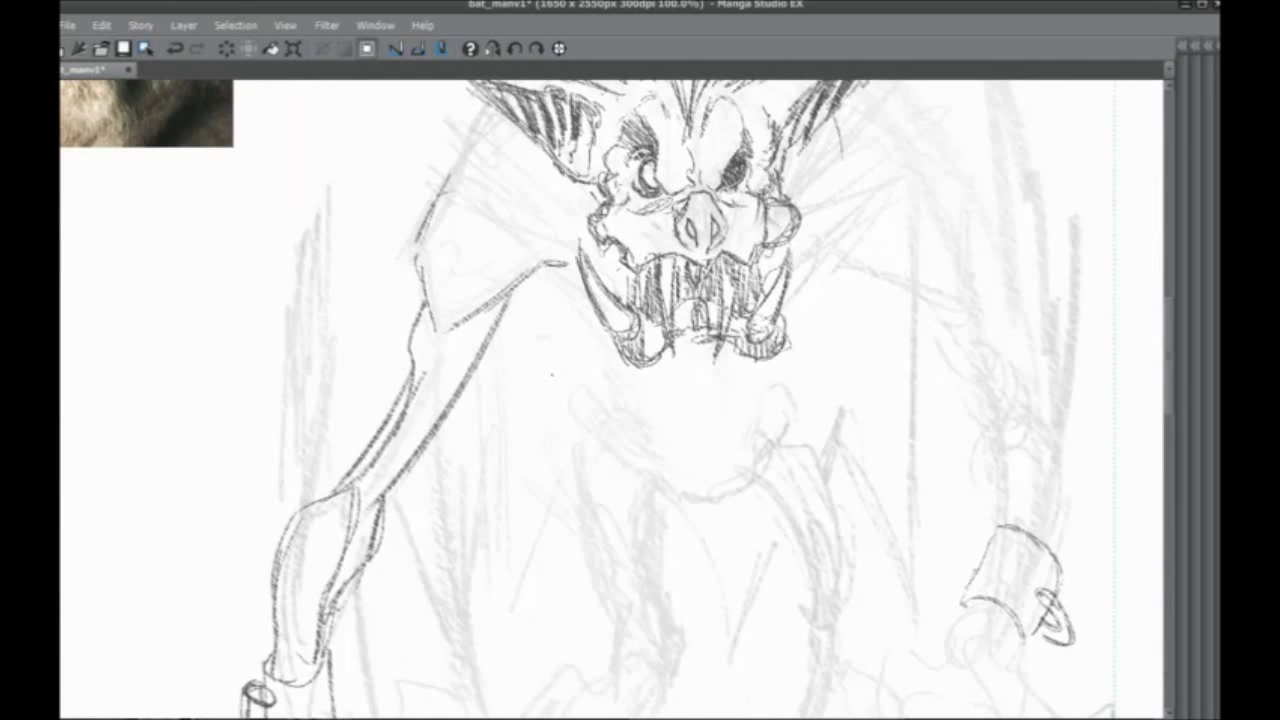
Undo the last shading on the creature's right-hand eye
key(ctrl+z)
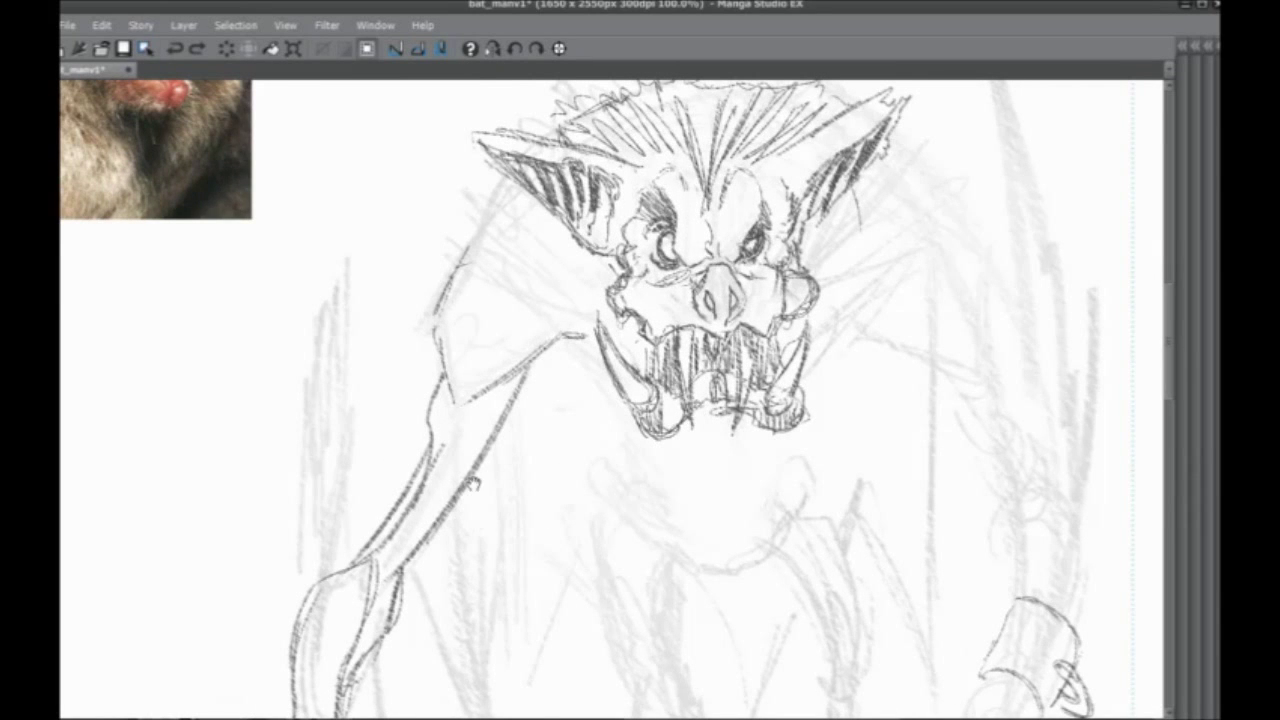
drag(577, 407, 582, 559)
drag(634, 316, 625, 254)
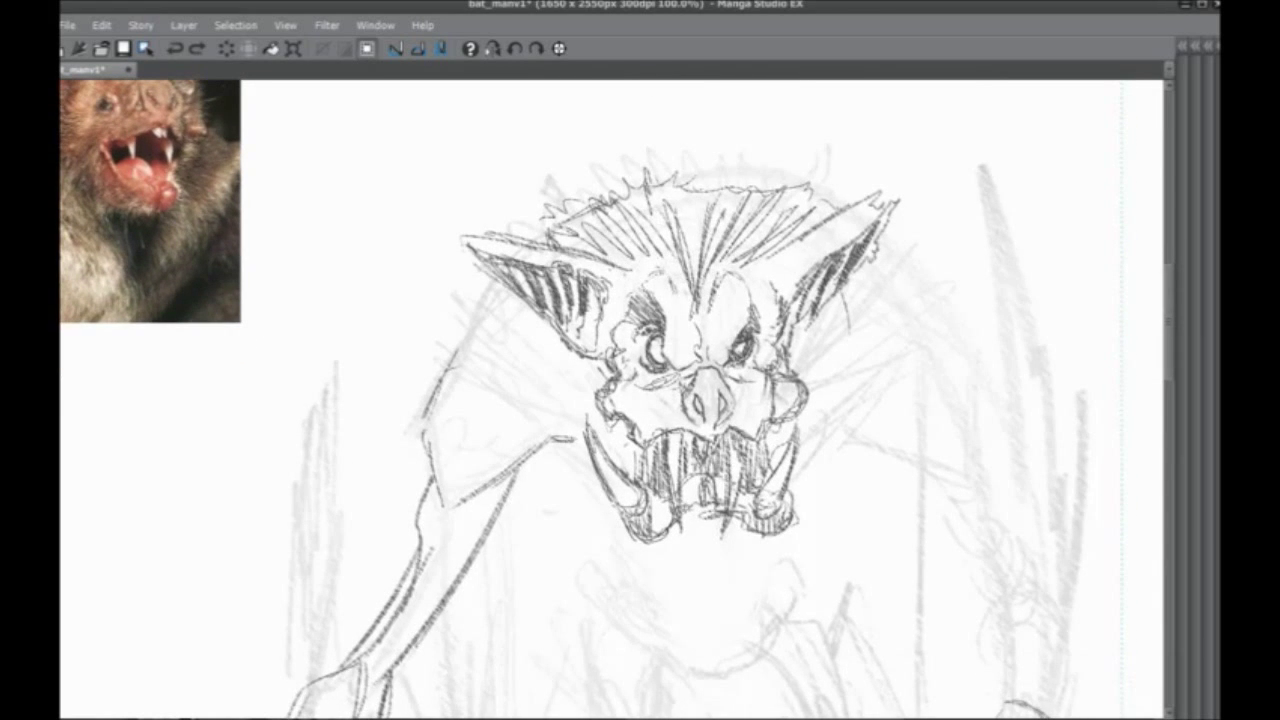
Try to sweep curved hair strokes across the crown between the creature's ears
mouse_move(697, 284)
mouse_down()
mouse_move(604, 242)
mouse_move(697, 288)
mouse_up()
drag(606, 234, 712, 284)
drag(642, 210, 710, 284)
drag(688, 214, 712, 264)
drag(636, 190, 726, 230)
mouse_move(632, 174)
mouse_down()
mouse_move(718, 212)
mouse_move(670, 192)
mouse_up()
drag(560, 212, 606, 180)
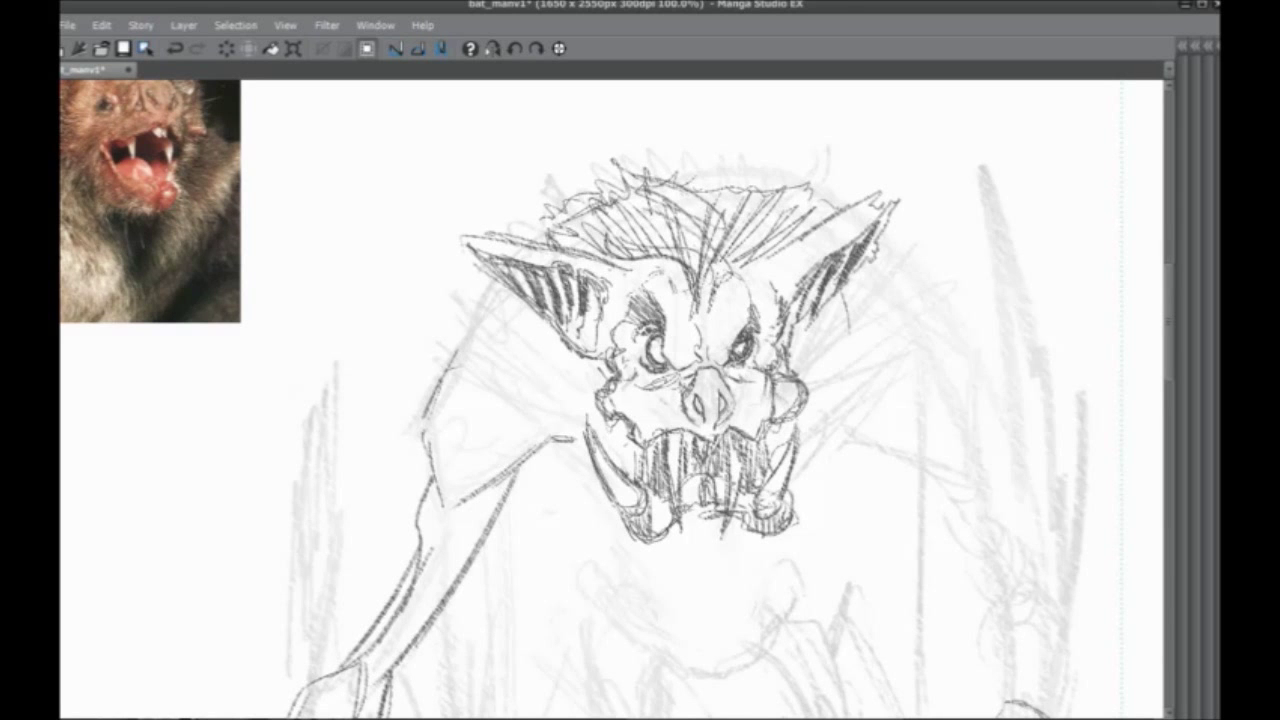
Outline the angular right-hand shoulder shape, from beside the cheek out to its corner and up its outer edge
drag(555, 349, 503, 245)
drag(547, 346, 537, 350)
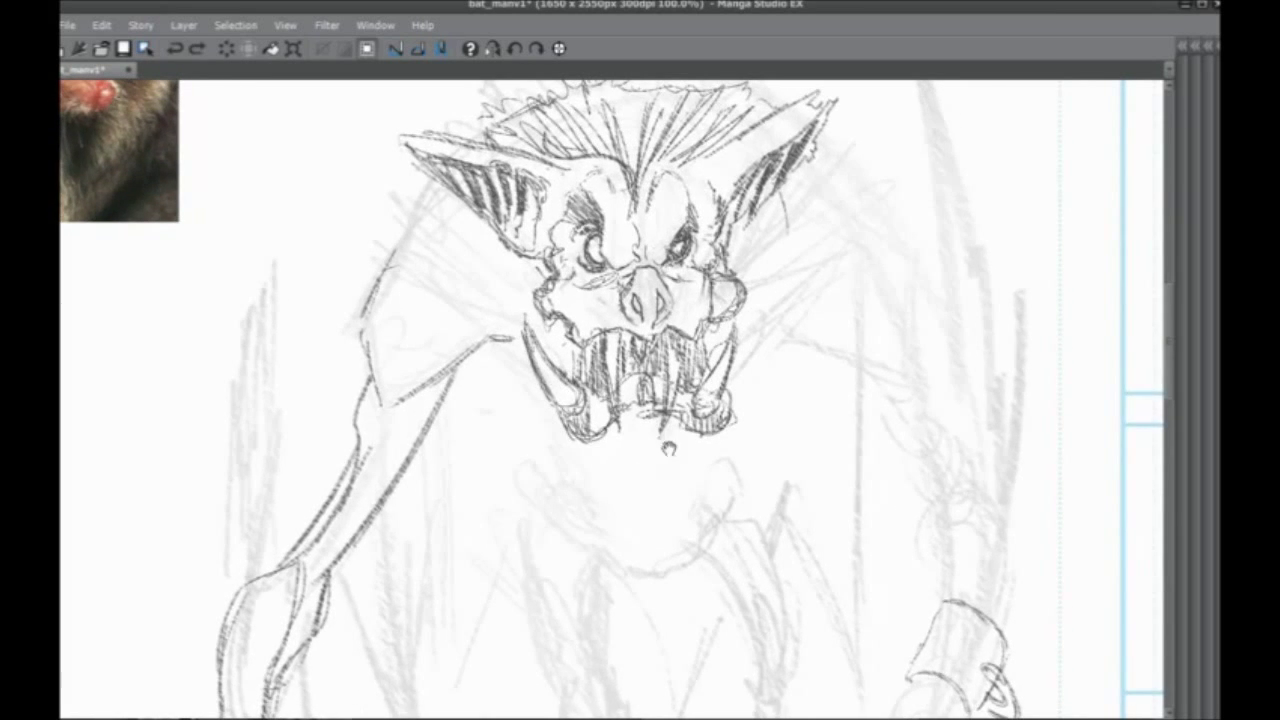
drag(551, 413, 456, 253)
drag(467, 548, 563, 620)
drag(507, 242, 541, 320)
drag(607, 475, 521, 503)
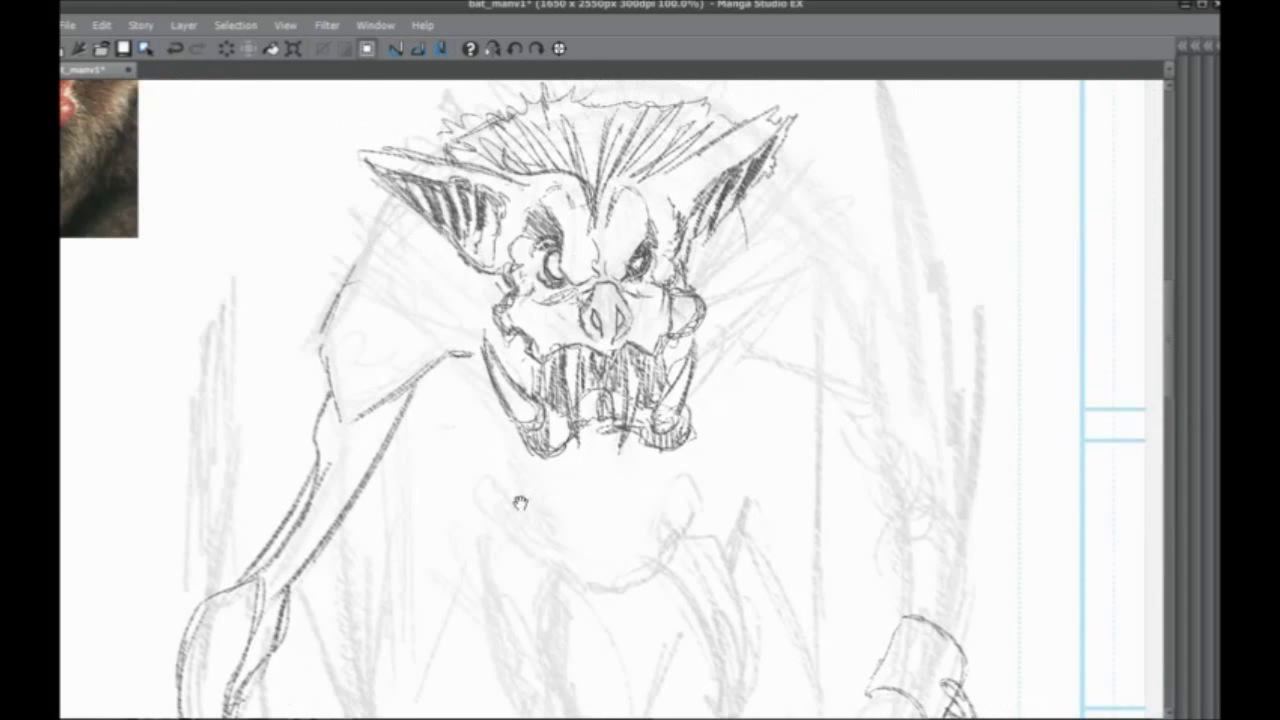
mouse_move(720, 306)
mouse_down()
mouse_move(746, 290)
mouse_move(828, 322)
mouse_up()
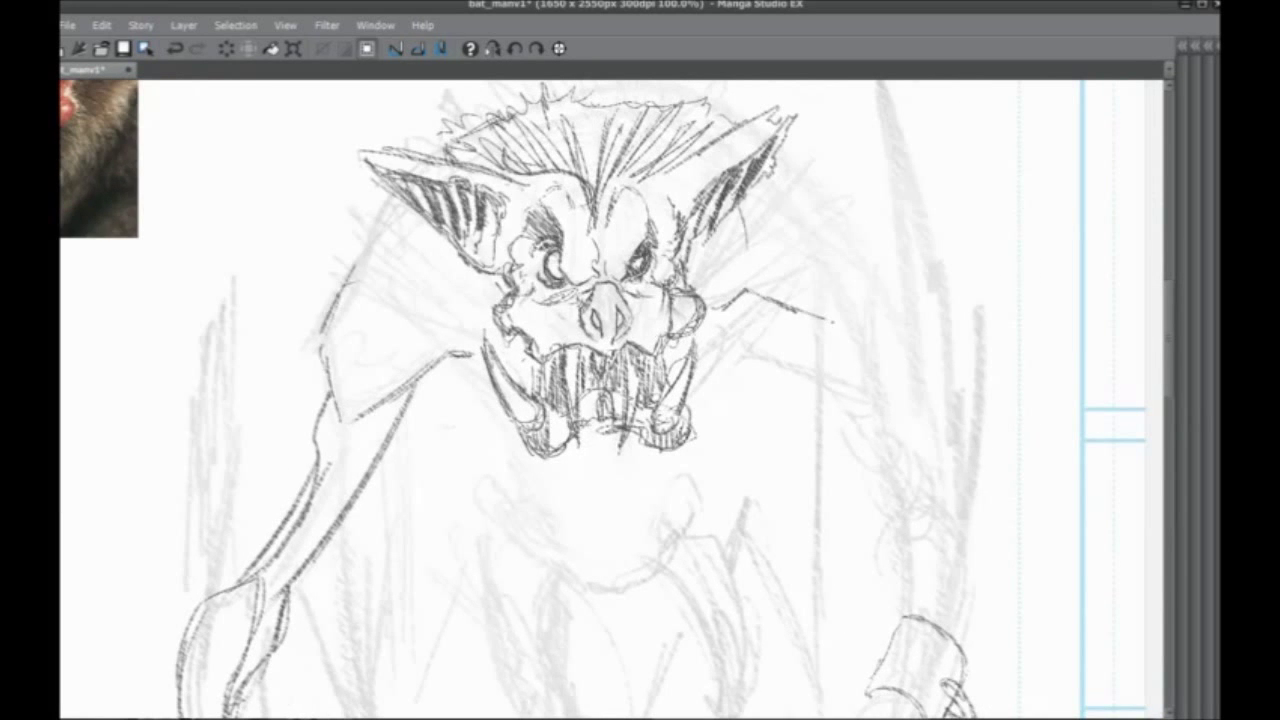
drag(852, 258, 838, 324)
drag(866, 216, 834, 322)
mouse_move(866, 220)
mouse_down()
mouse_move(790, 156)
mouse_move(842, 196)
mouse_up()
Draw the right-hand forearm from the wrist cuff up to the elbow, with a heavier outer contour
drag(739, 511, 672, 369)
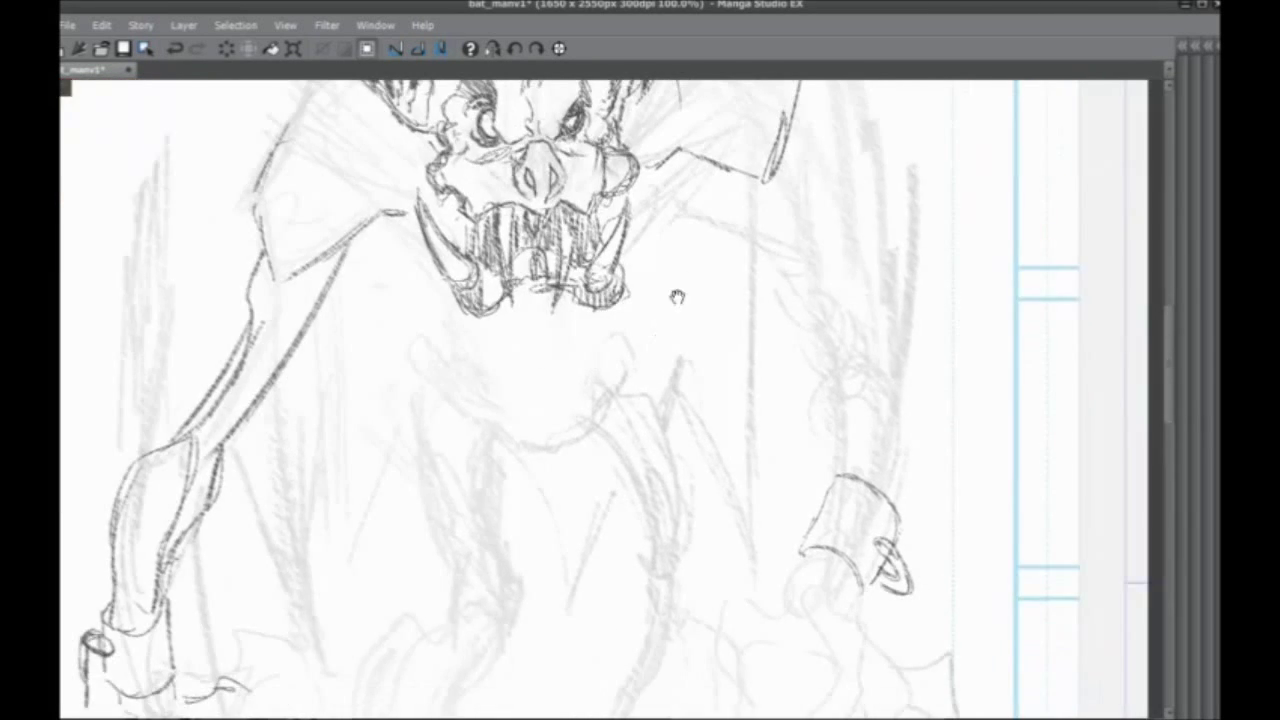
drag(843, 466, 858, 376)
drag(897, 506, 908, 426)
drag(889, 489, 903, 334)
drag(914, 390, 885, 310)
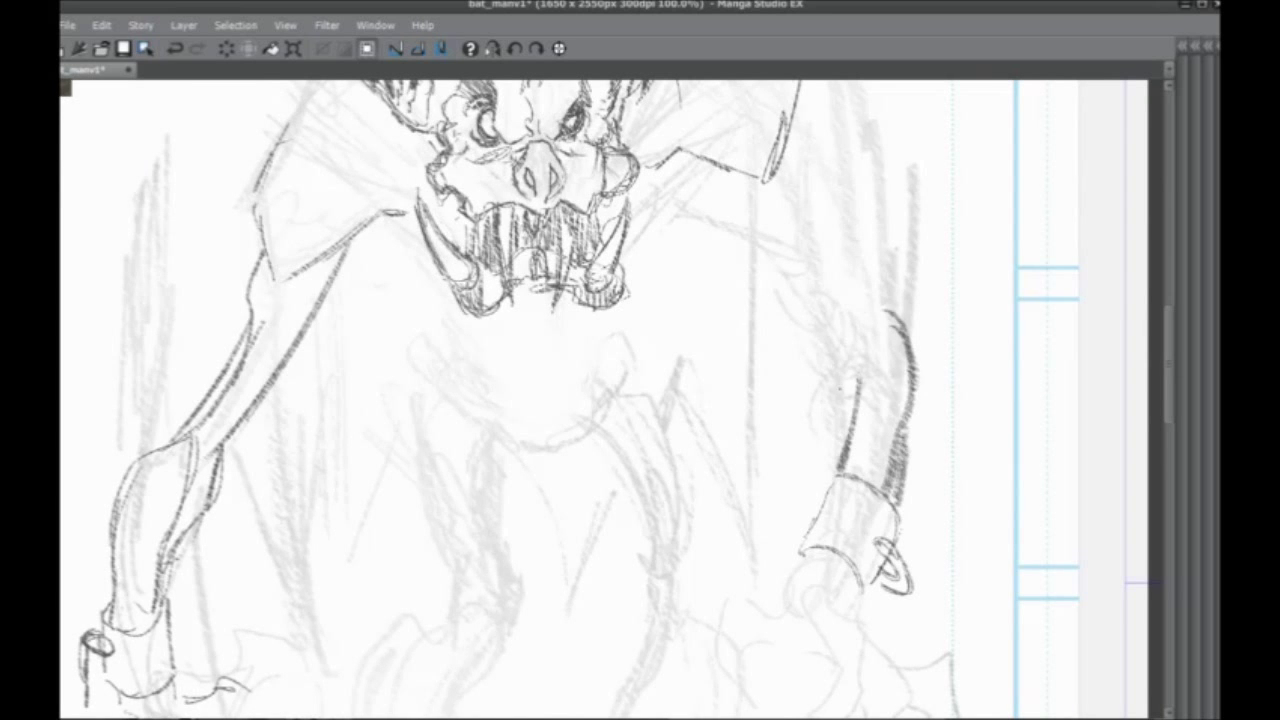
mouse_move(849, 412)
mouse_down()
mouse_move(834, 339)
mouse_move(837, 479)
mouse_up()
mouse_move(873, 425)
mouse_down()
mouse_move(871, 451)
mouse_move(825, 449)
mouse_up()
drag(829, 453, 868, 428)
Draw both contours of the right-hand upper arm, joining the shoulder to the rounded elbow
mouse_move(718, 308)
mouse_down()
mouse_move(828, 462)
mouse_move(808, 424)
mouse_up()
drag(764, 282, 854, 416)
drag(778, 302, 864, 430)
drag(778, 254, 831, 351)
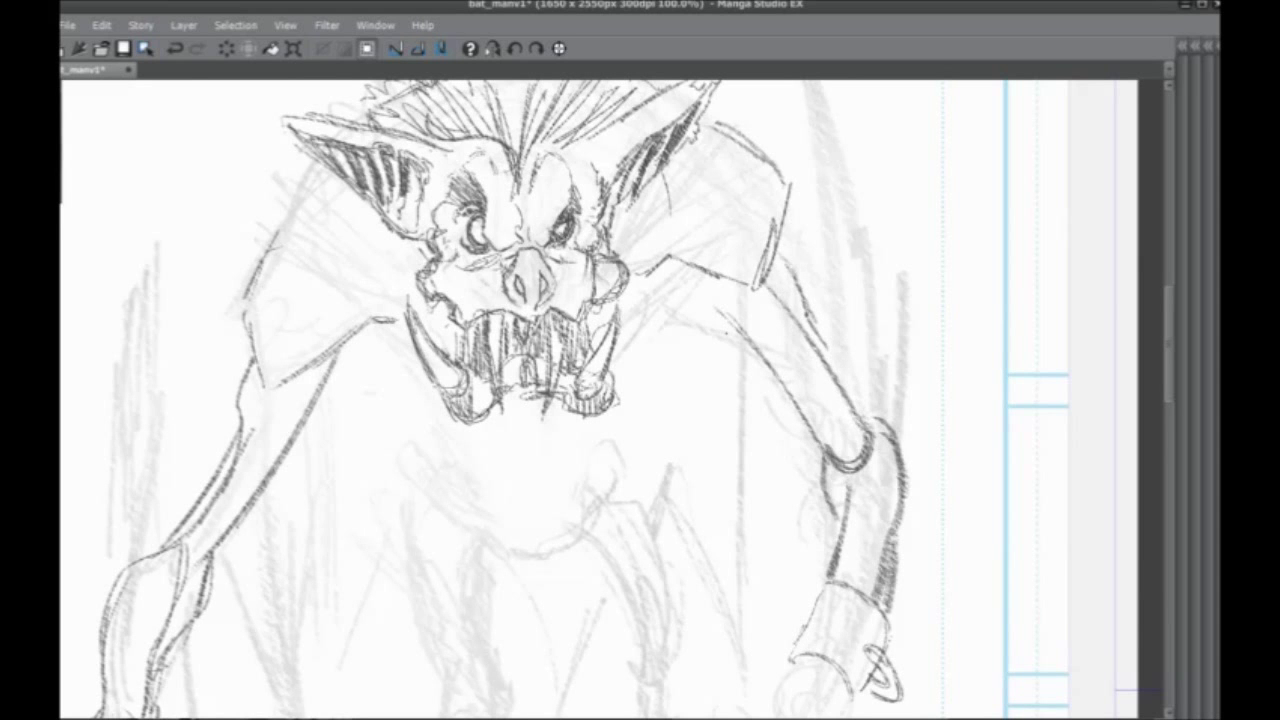
drag(703, 277, 747, 325)
drag(689, 265, 715, 293)
Sketch the chin beneath the fangs and a curved band below it that marks the lower edge of the torso
key(ctrl+minus)
drag(280, 492, 302, 494)
drag(955, 558, 1130, 560)
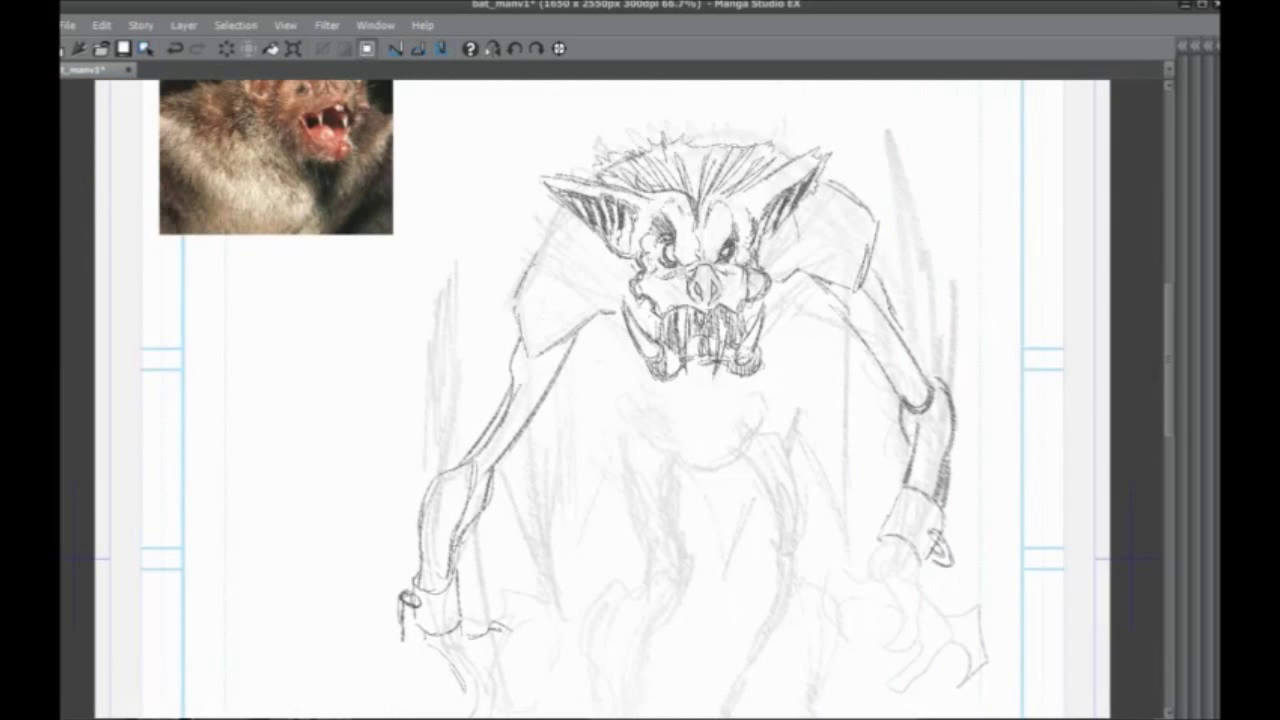
mouse_move(780, 293)
mouse_down()
mouse_move(818, 247)
mouse_move(801, 284)
mouse_up()
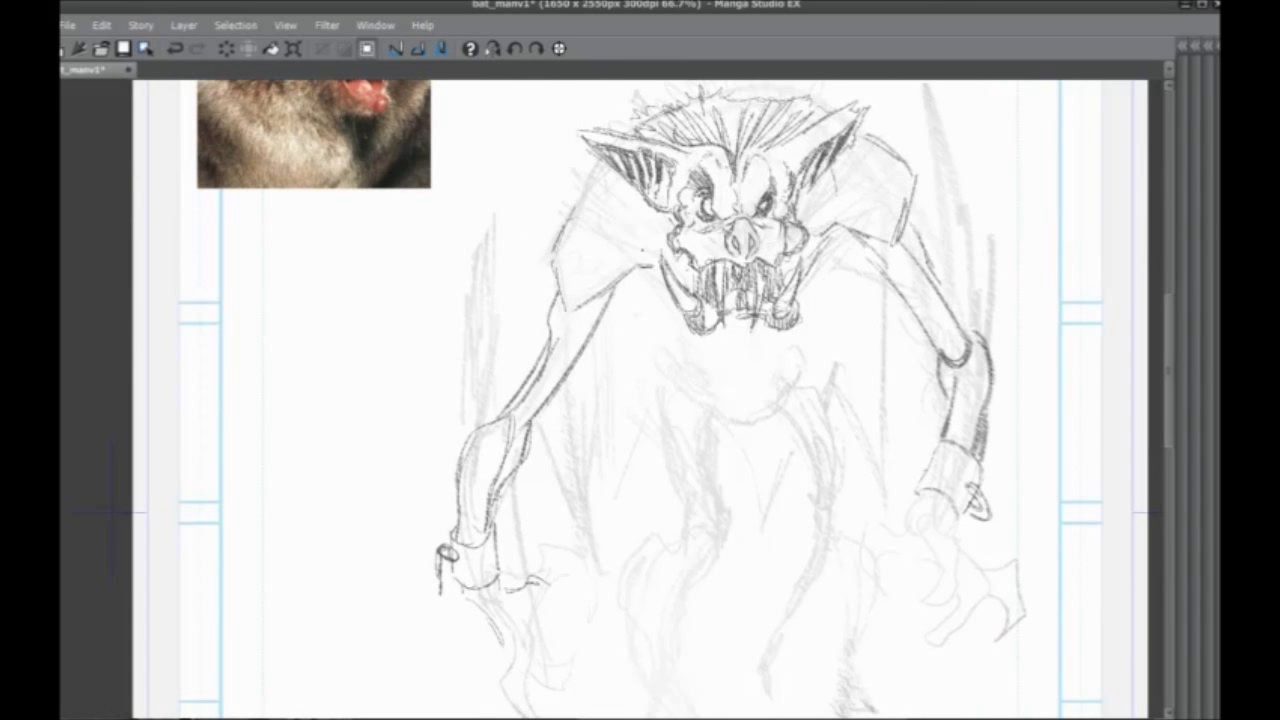
mouse_move(648, 268)
mouse_down()
mouse_move(684, 296)
mouse_move(643, 311)
mouse_up()
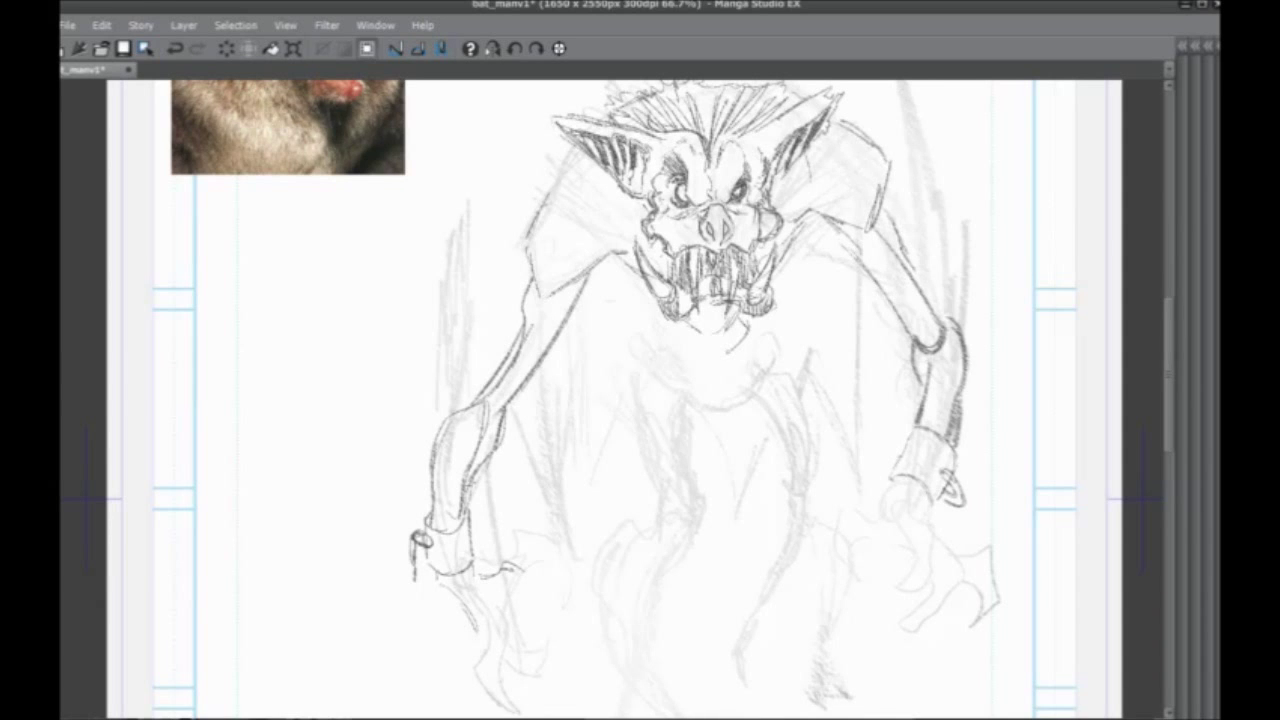
mouse_move(747, 310)
mouse_down()
mouse_move(680, 317)
mouse_move(704, 378)
mouse_move(750, 340)
mouse_up()
drag(762, 342, 710, 378)
drag(632, 352, 656, 372)
drag(640, 328, 658, 360)
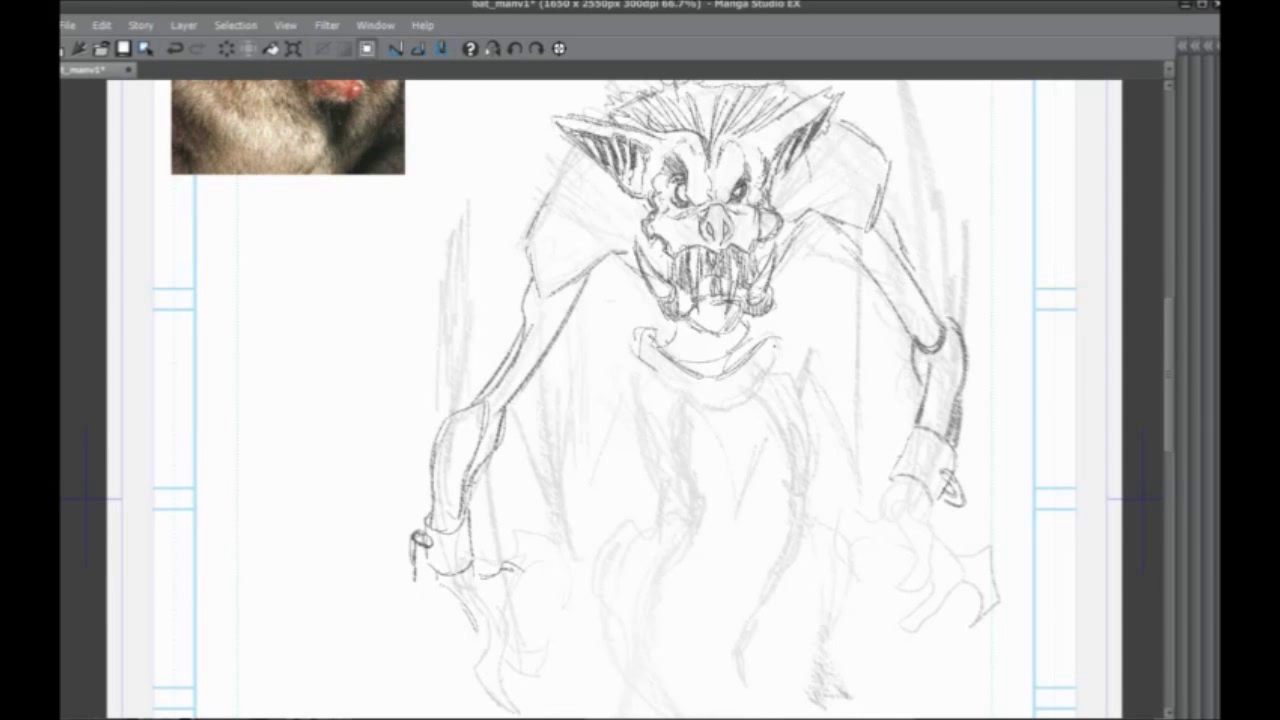
Draw the left-hand leg with a shaded inner thigh, a rounded knee and a shaggy, ragged lower leg
drag(90, 497, 148, 418)
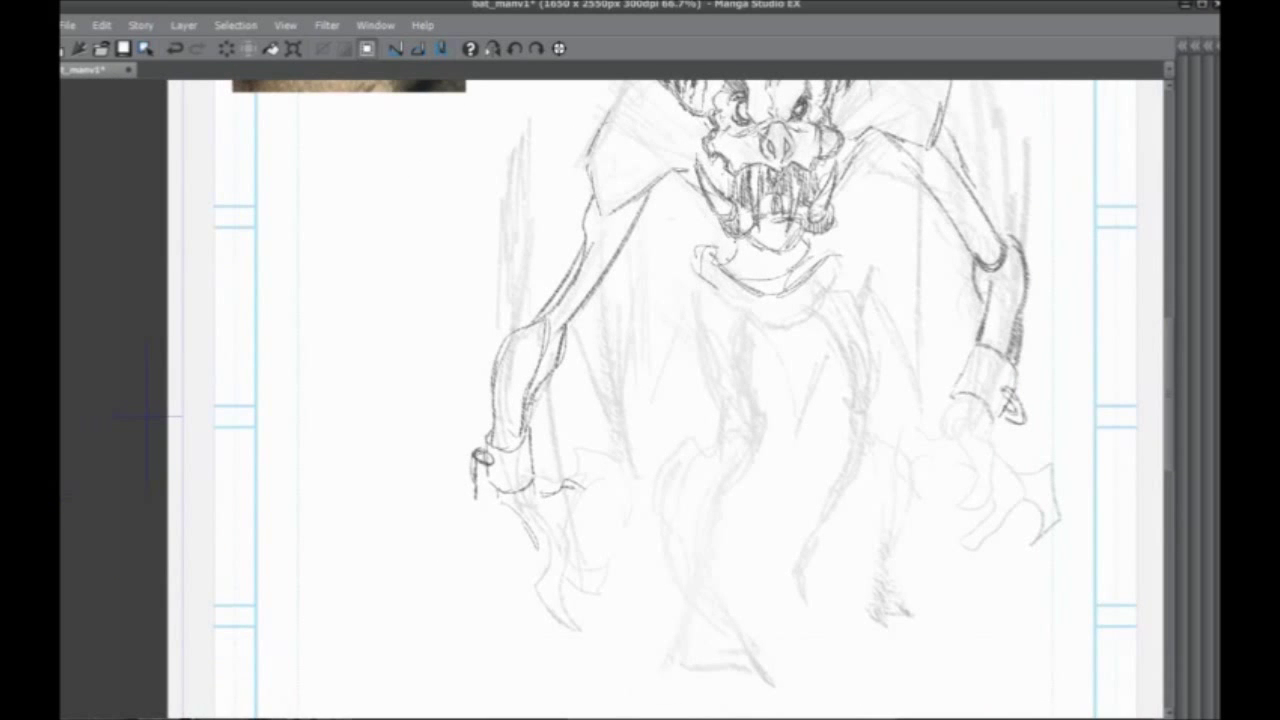
mouse_move(747, 368)
mouse_down()
mouse_move(723, 455)
mouse_move(736, 499)
mouse_up()
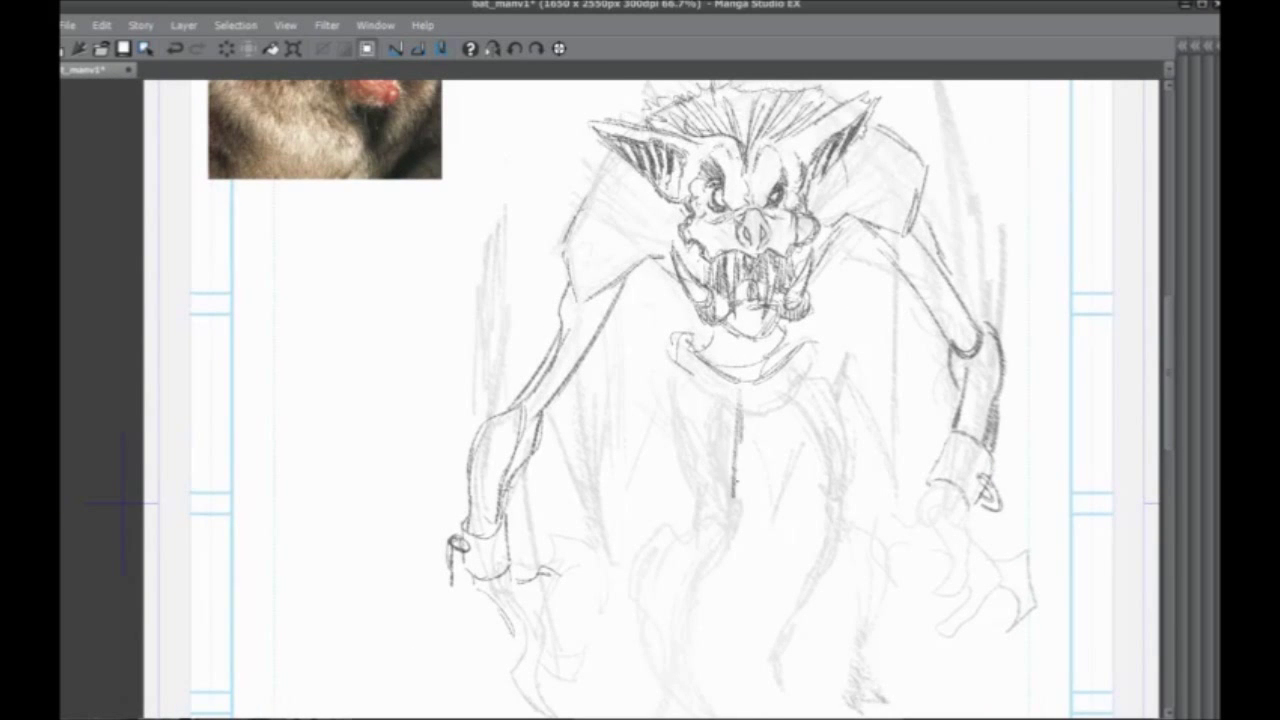
drag(740, 424, 736, 502)
mouse_move(731, 417)
mouse_down()
mouse_move(721, 475)
mouse_move(737, 520)
mouse_up()
mouse_move(697, 393)
mouse_down()
mouse_move(737, 508)
mouse_move(727, 353)
mouse_up()
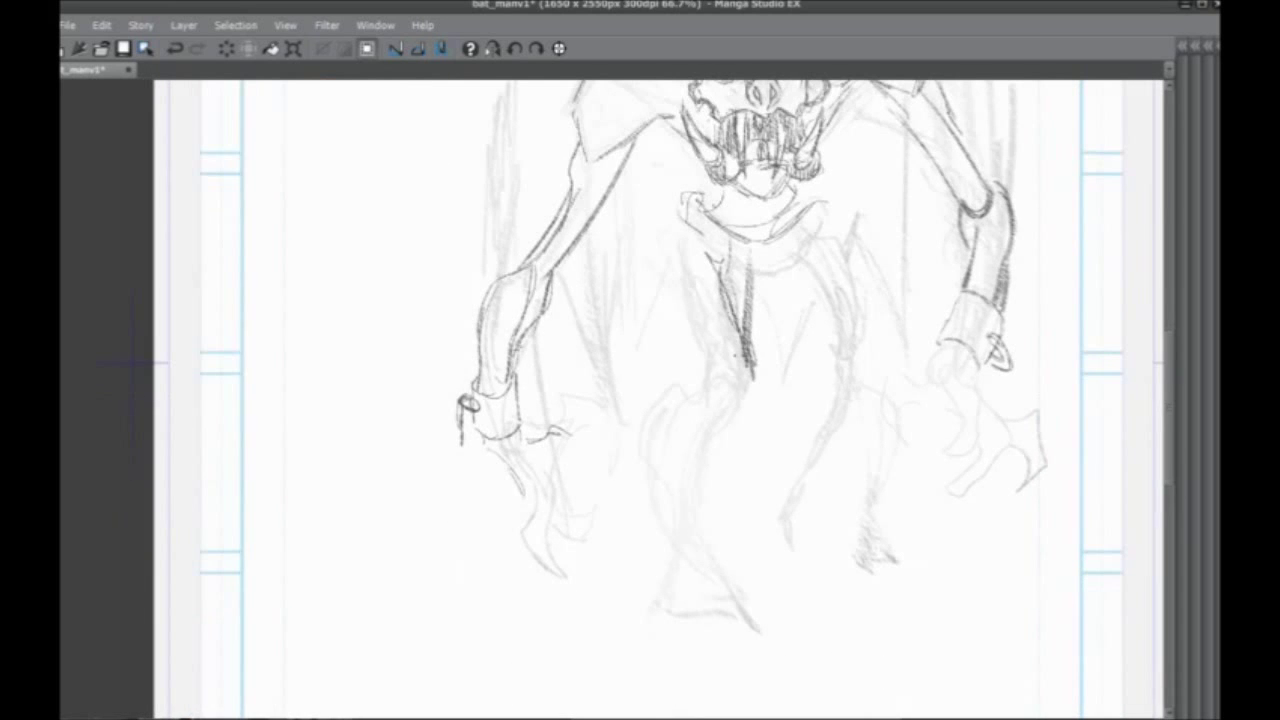
drag(748, 264, 752, 362)
mouse_move(753, 356)
mouse_down()
mouse_move(706, 486)
mouse_move(711, 531)
mouse_move(689, 547)
mouse_move(662, 528)
mouse_move(650, 550)
mouse_move(675, 402)
mouse_move(708, 412)
mouse_move(680, 256)
mouse_move(690, 218)
mouse_up()
drag(700, 300, 675, 416)
mouse_move(699, 354)
mouse_down()
mouse_move(706, 398)
mouse_move(686, 356)
mouse_up()
drag(697, 347, 738, 330)
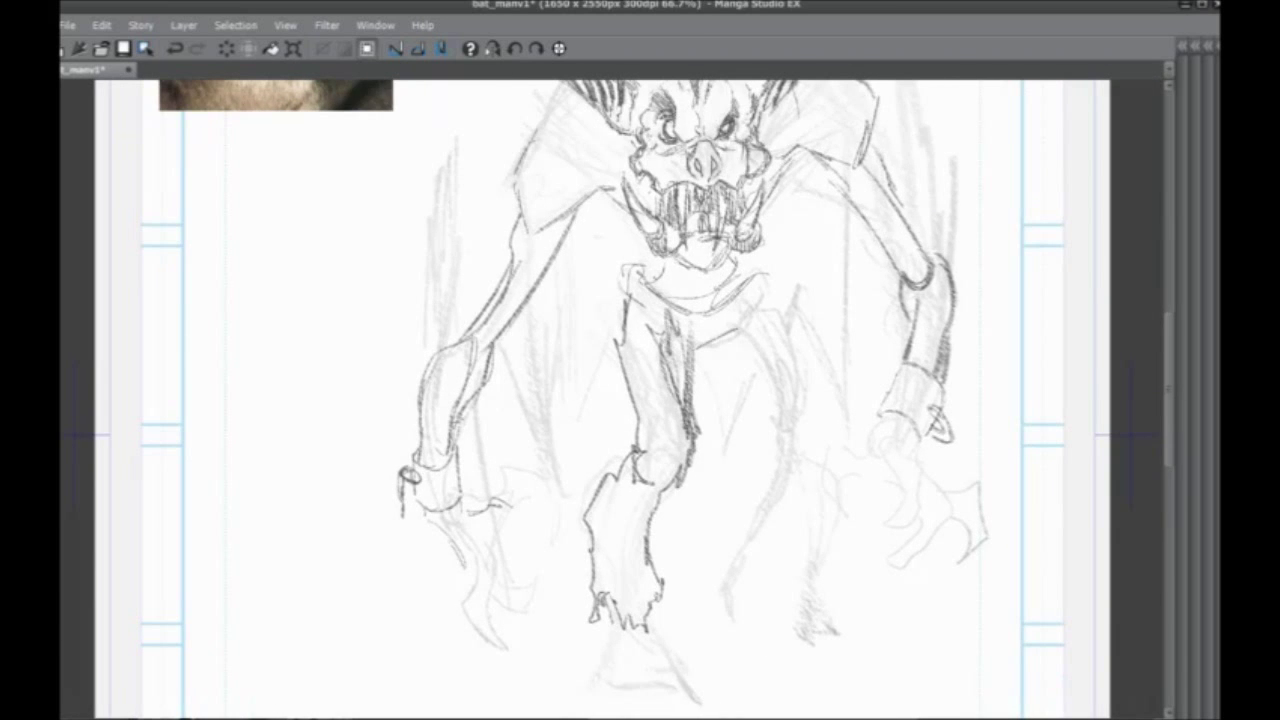
Draw the right-hand leg with a tapered thigh, a dark inner contour, a knee and a ragged lower leg
mouse_move(764, 289)
mouse_down()
mouse_move(802, 383)
mouse_move(800, 448)
mouse_up()
drag(756, 458, 795, 470)
drag(726, 342, 752, 455)
drag(733, 368, 796, 472)
mouse_move(800, 440)
mouse_down()
mouse_move(810, 515)
mouse_move(779, 537)
mouse_up()
drag(763, 511, 744, 553)
mouse_move(750, 570)
mouse_down()
mouse_move(783, 569)
mouse_move(754, 592)
mouse_up()
drag(760, 438, 748, 590)
drag(757, 504, 744, 570)
mouse_move(778, 504)
mouse_down()
mouse_move(777, 553)
mouse_move(753, 459)
mouse_up()
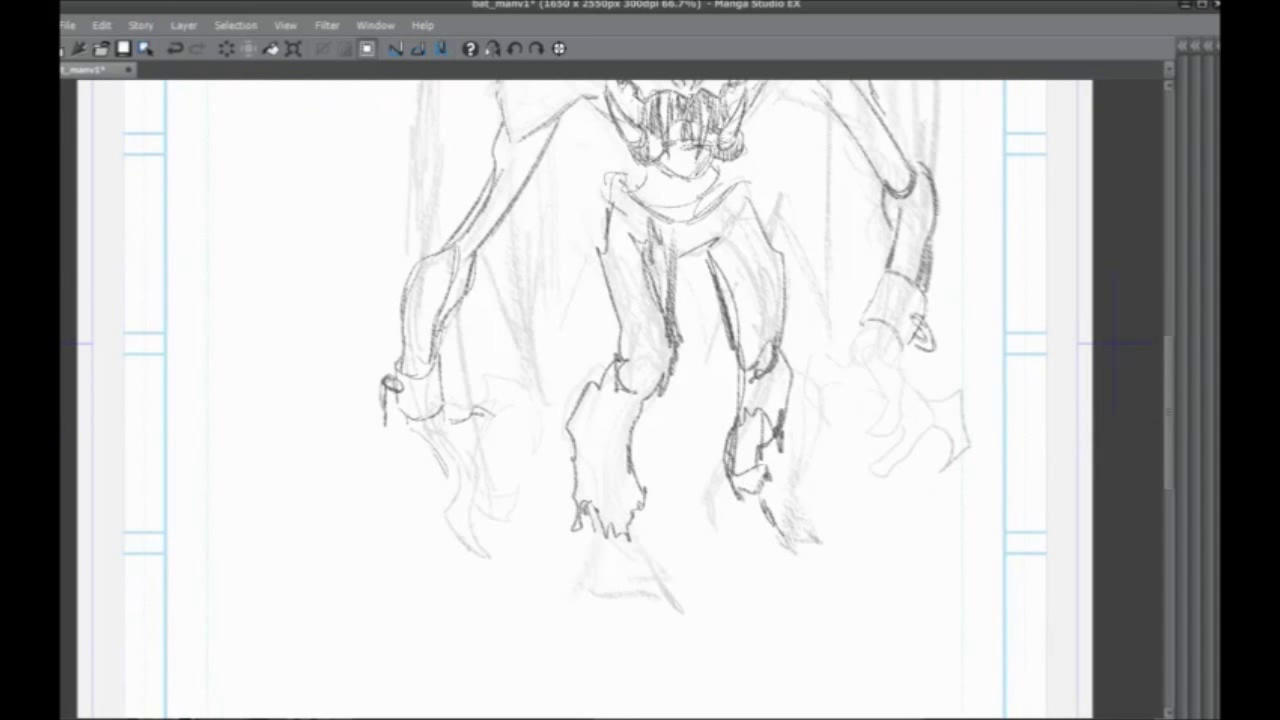
Draw the right-hand foot with long, pointed toes splaying outward from the ankle
drag(770, 518, 903, 600)
drag(862, 597, 775, 565)
drag(775, 565, 811, 621)
drag(735, 566, 805, 616)
drag(742, 490, 734, 608)
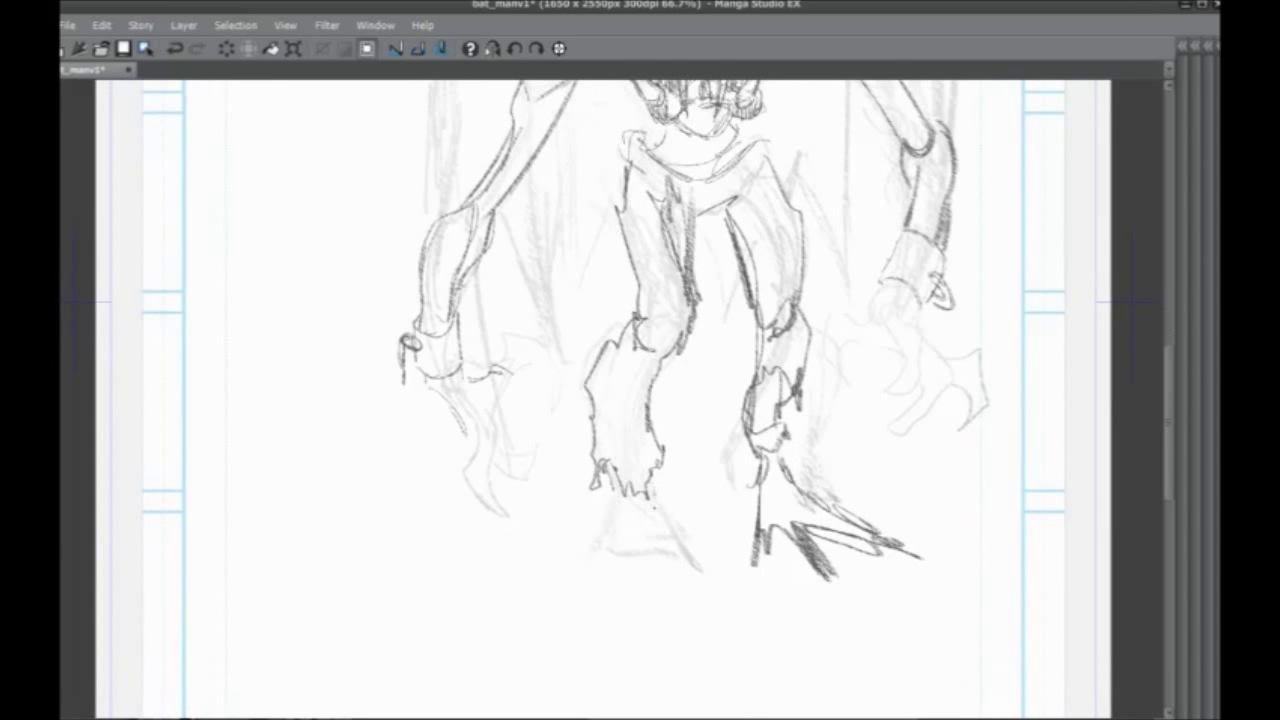
Draw the left-hand foot with splayed, pointed toes beneath the ragged fur of the lower leg
drag(654, 486, 694, 586)
drag(662, 541, 704, 605)
mouse_move(686, 588)
mouse_down()
mouse_move(641, 540)
mouse_move(626, 590)
mouse_up()
mouse_move(630, 522)
mouse_down()
mouse_move(614, 604)
mouse_move(613, 526)
mouse_up()
drag(610, 526, 580, 559)
drag(569, 539, 600, 514)
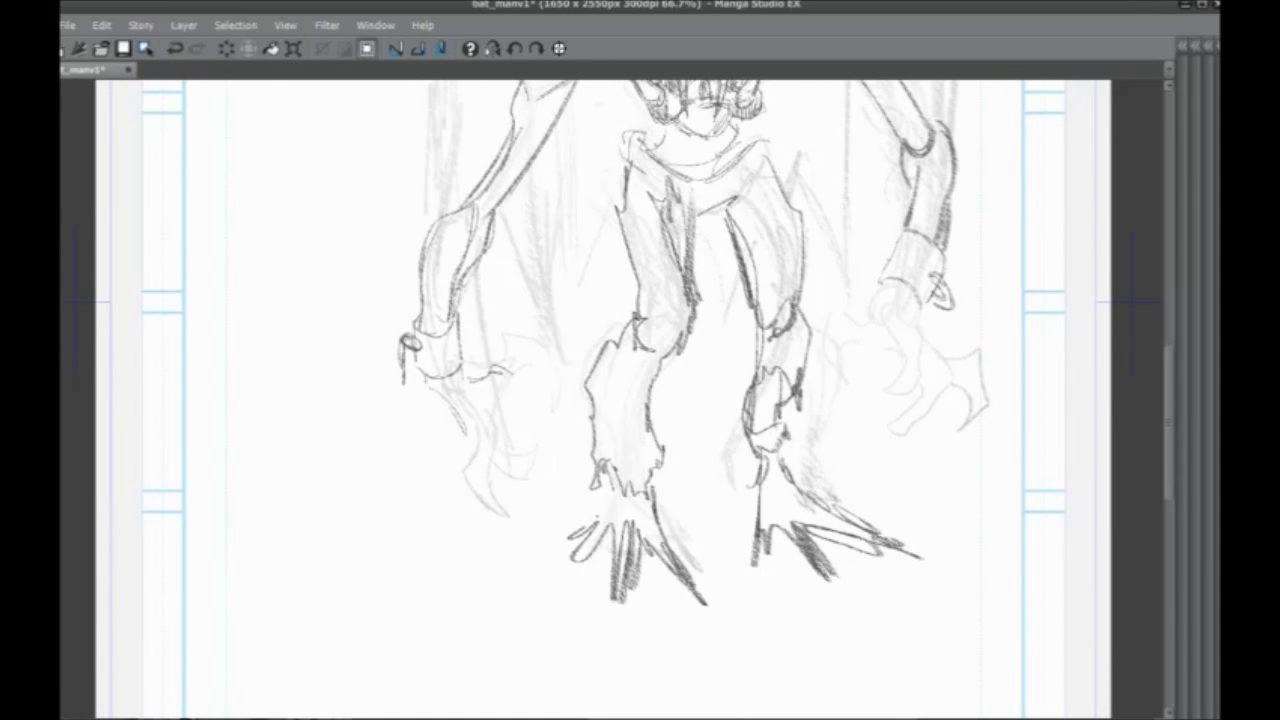
Add ragged patches along the left-hand thigh and small jagged marks around the waist band
drag(607, 413, 567, 575)
drag(630, 496, 611, 565)
mouse_move(636, 438)
mouse_down()
mouse_move(604, 488)
mouse_move(596, 344)
mouse_up()
mouse_move(664, 381)
mouse_down()
mouse_move(704, 356)
mouse_move(714, 314)
mouse_up()
mouse_move(713, 303)
mouse_down()
mouse_move(727, 335)
mouse_move(682, 327)
mouse_up()
drag(682, 338, 612, 316)
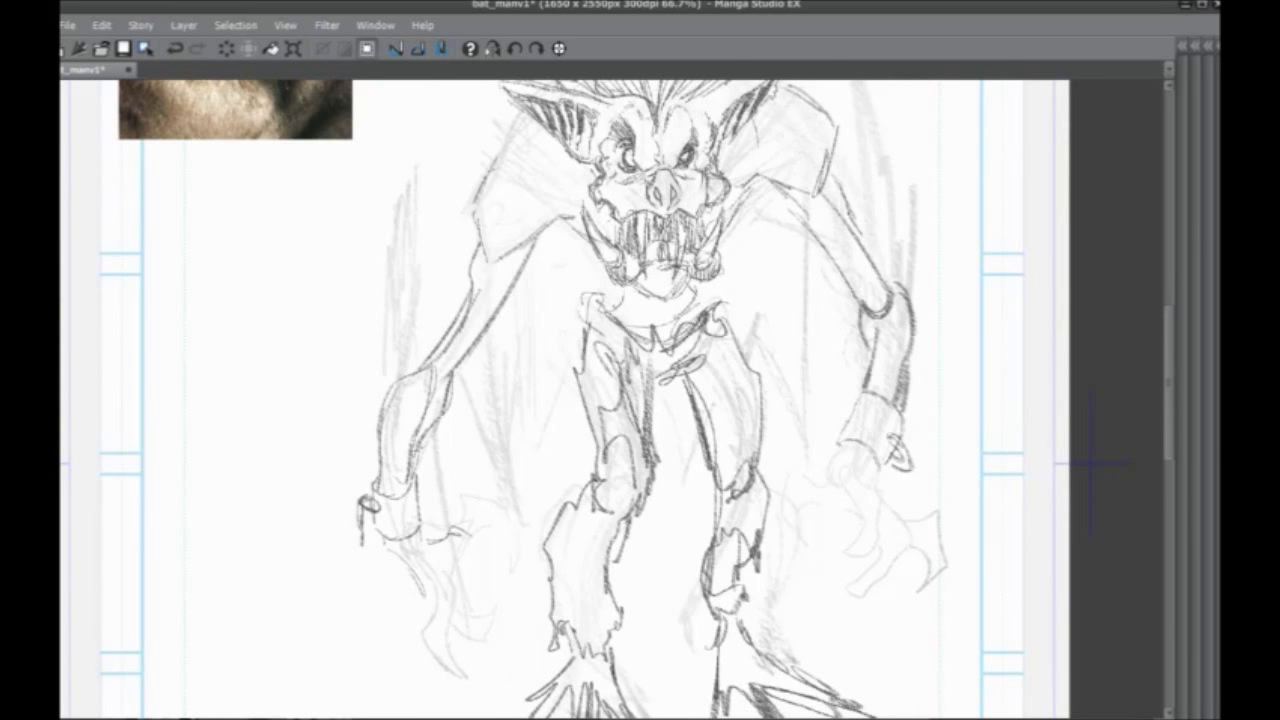
Draw contour lines from both ears down past the jaw to the waist, undoing the surplus right-hand stroke
drag(563, 211, 598, 333)
drag(606, 250, 624, 320)
drag(599, 270, 621, 316)
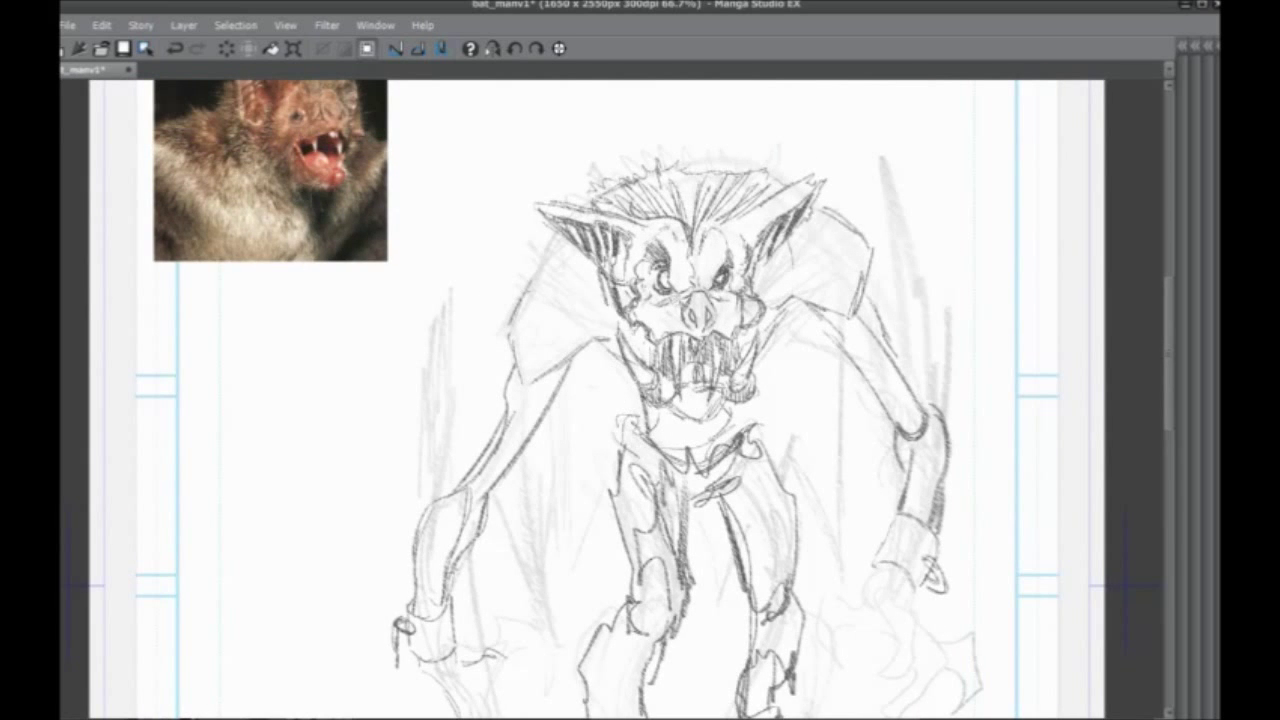
drag(766, 264, 750, 430)
drag(770, 282, 750, 438)
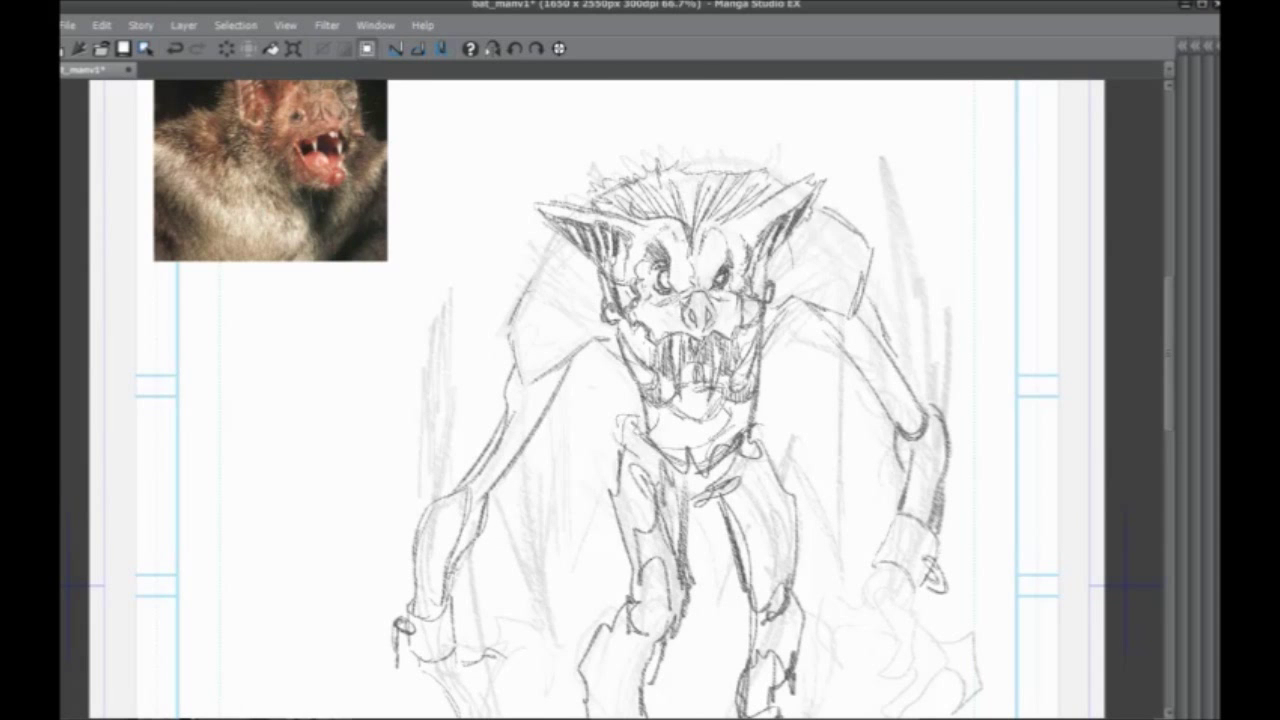
drag(780, 322, 753, 451)
key(ctrl+z)
Build up dark, curved contours along both sides of the jaw down to the waist
drag(591, 477, 587, 419)
drag(622, 298, 604, 370)
drag(612, 266, 602, 326)
drag(638, 320, 604, 370)
drag(614, 272, 604, 342)
drag(636, 280, 612, 378)
drag(776, 252, 752, 382)
drag(778, 296, 762, 382)
drag(772, 274, 777, 334)
Draw the right-hand hand's knuckles and curved fingers ending in long, pointed claws
mouse_move(484, 344)
mouse_down()
mouse_move(537, 383)
mouse_move(559, 297)
mouse_move(559, 193)
mouse_up()
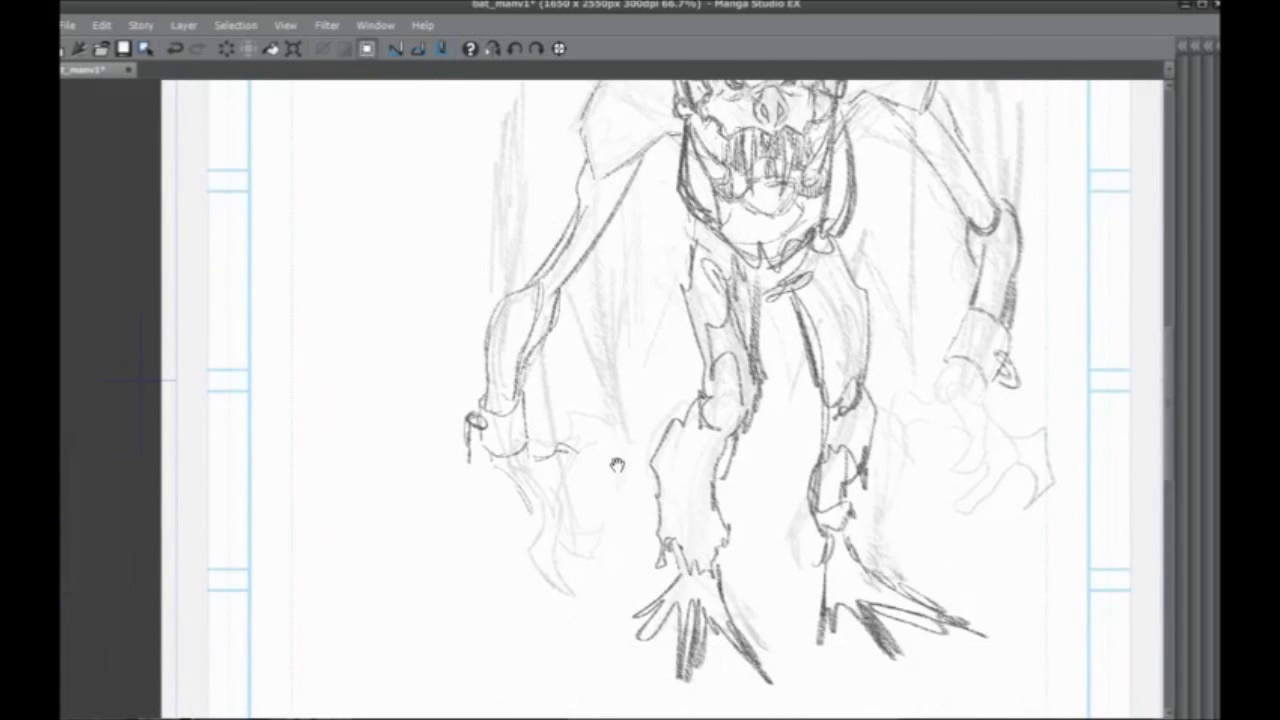
drag(617, 464, 529, 478)
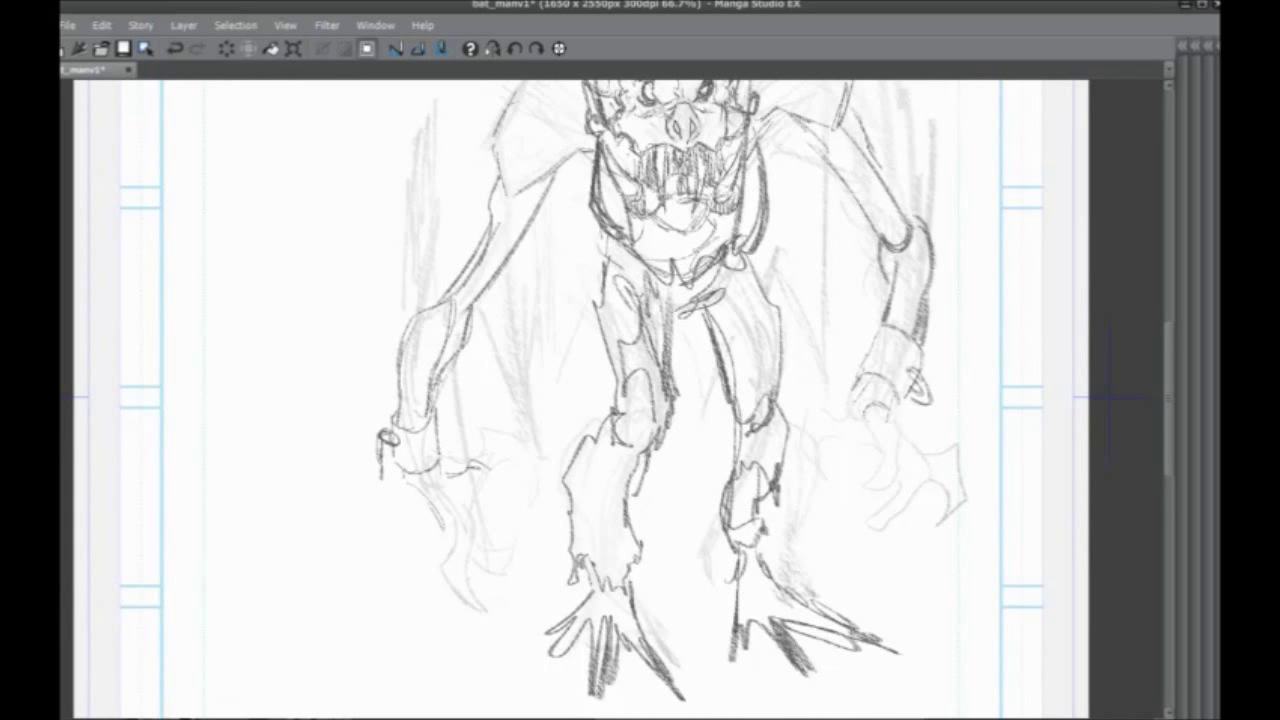
drag(884, 452, 860, 506)
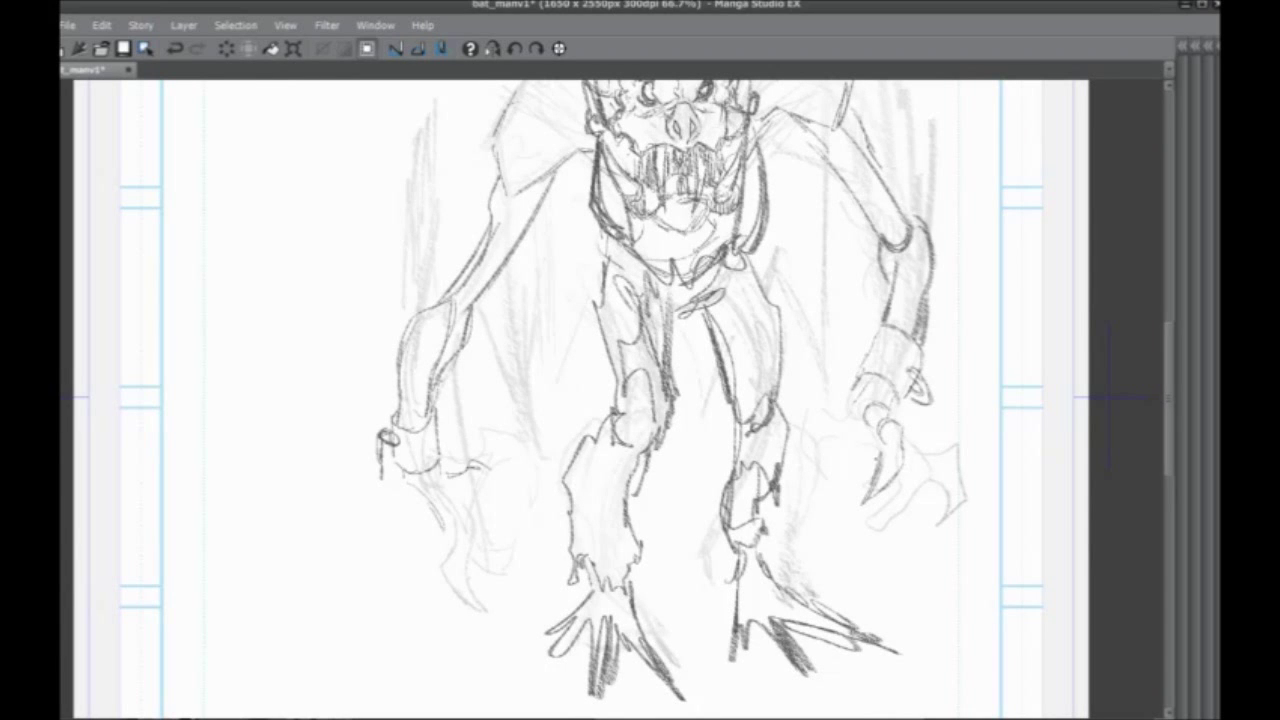
mouse_move(864, 412)
mouse_down()
mouse_move(876, 472)
mouse_move(906, 474)
mouse_up()
drag(928, 476, 876, 538)
drag(902, 488, 880, 536)
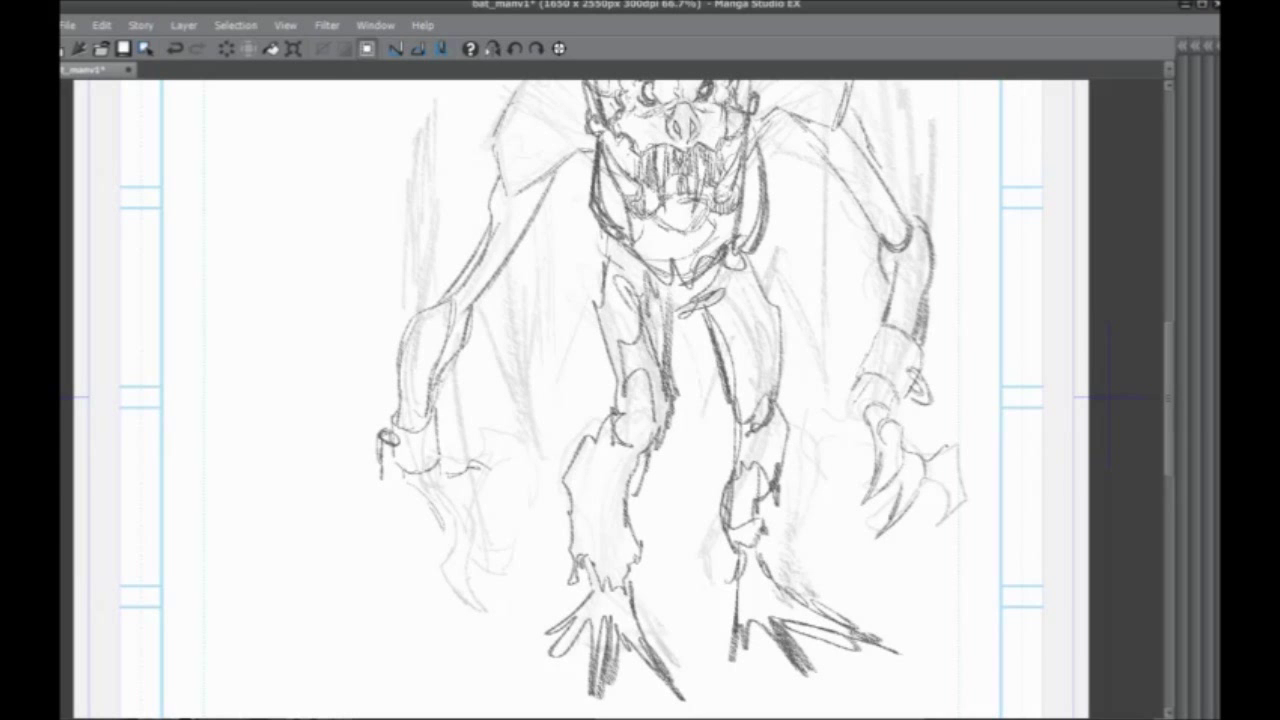
drag(956, 450, 964, 482)
drag(964, 492, 920, 550)
drag(946, 486, 928, 542)
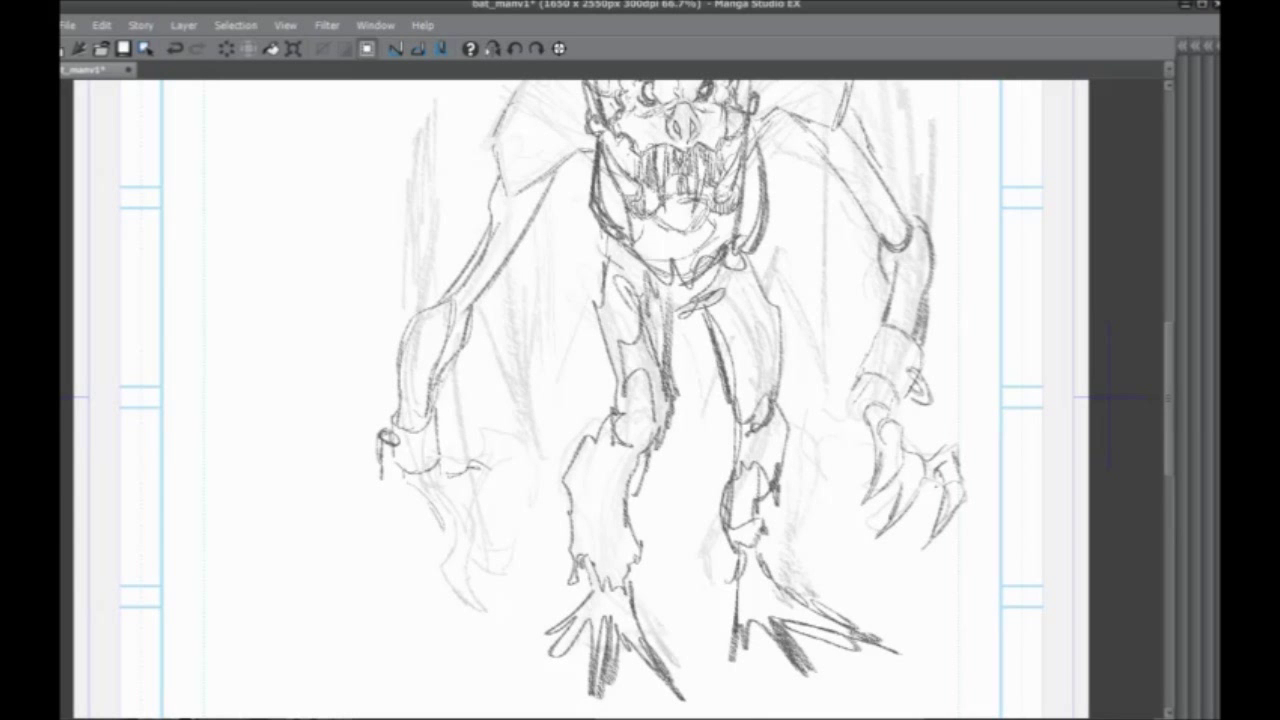
Draw the palm and the clawed thumb of the right-hand hand, reaching inward toward the leg
drag(788, 453, 792, 464)
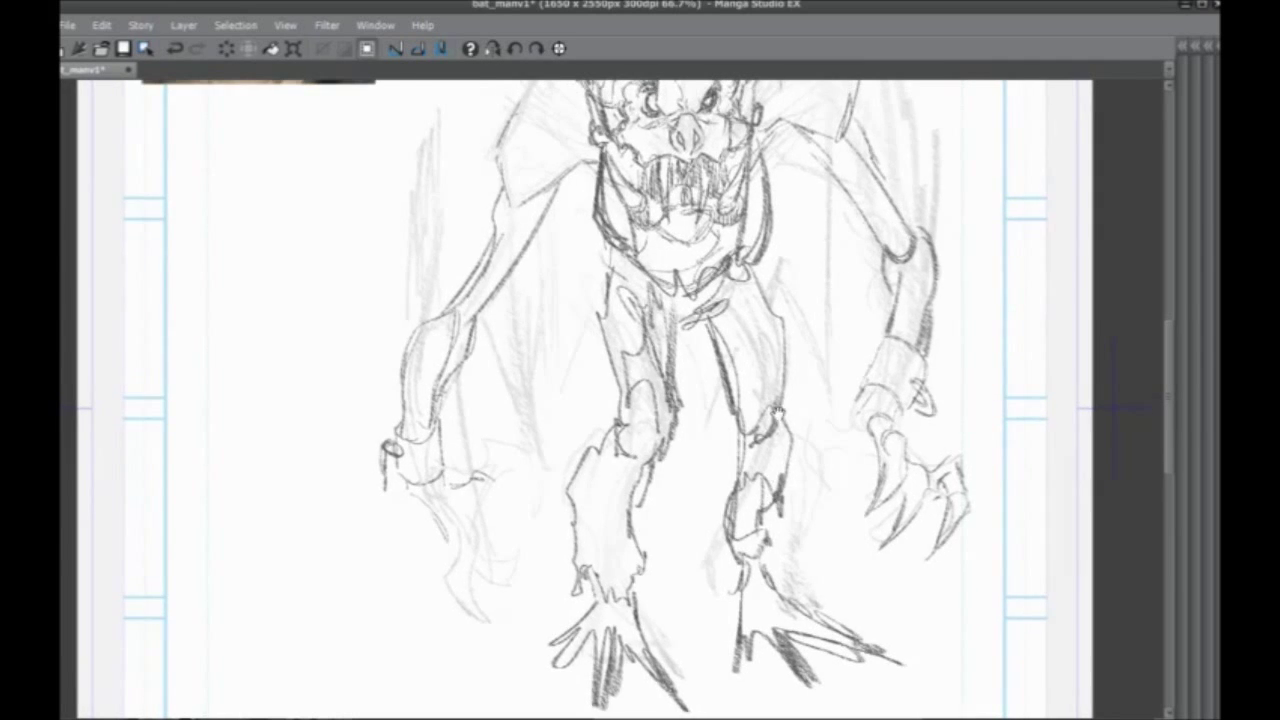
drag(804, 368, 845, 319)
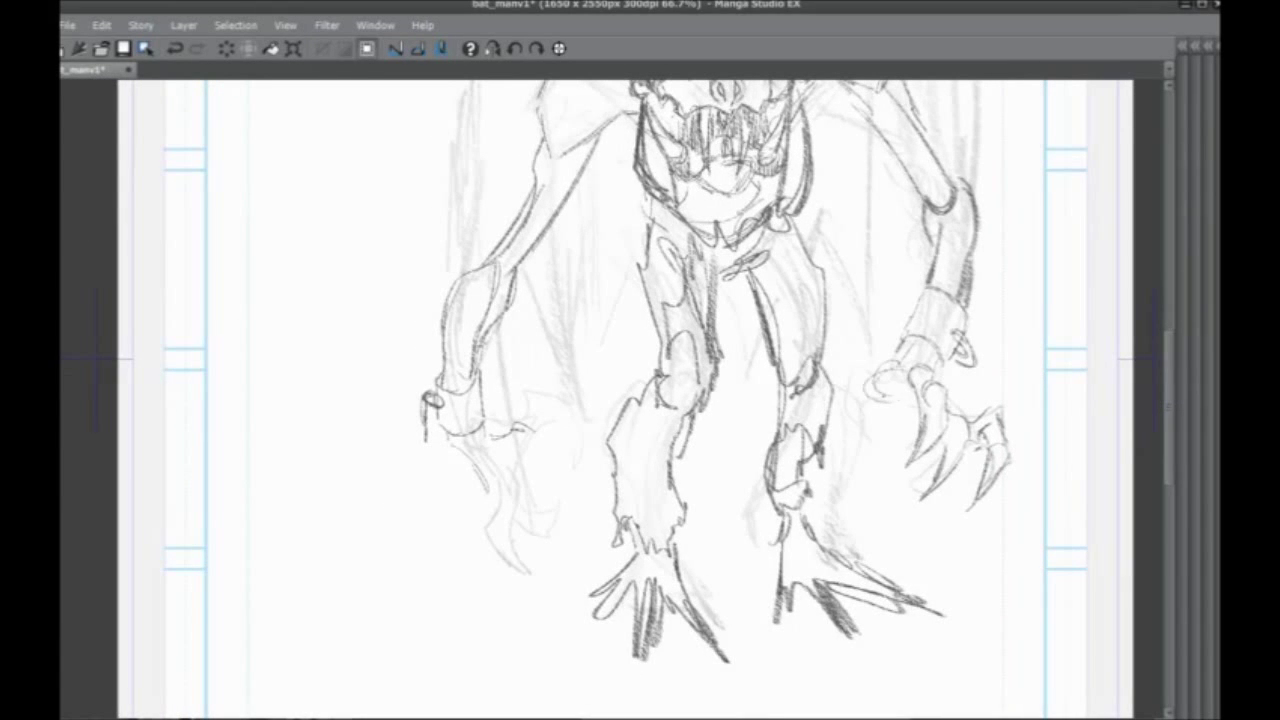
drag(876, 420, 826, 444)
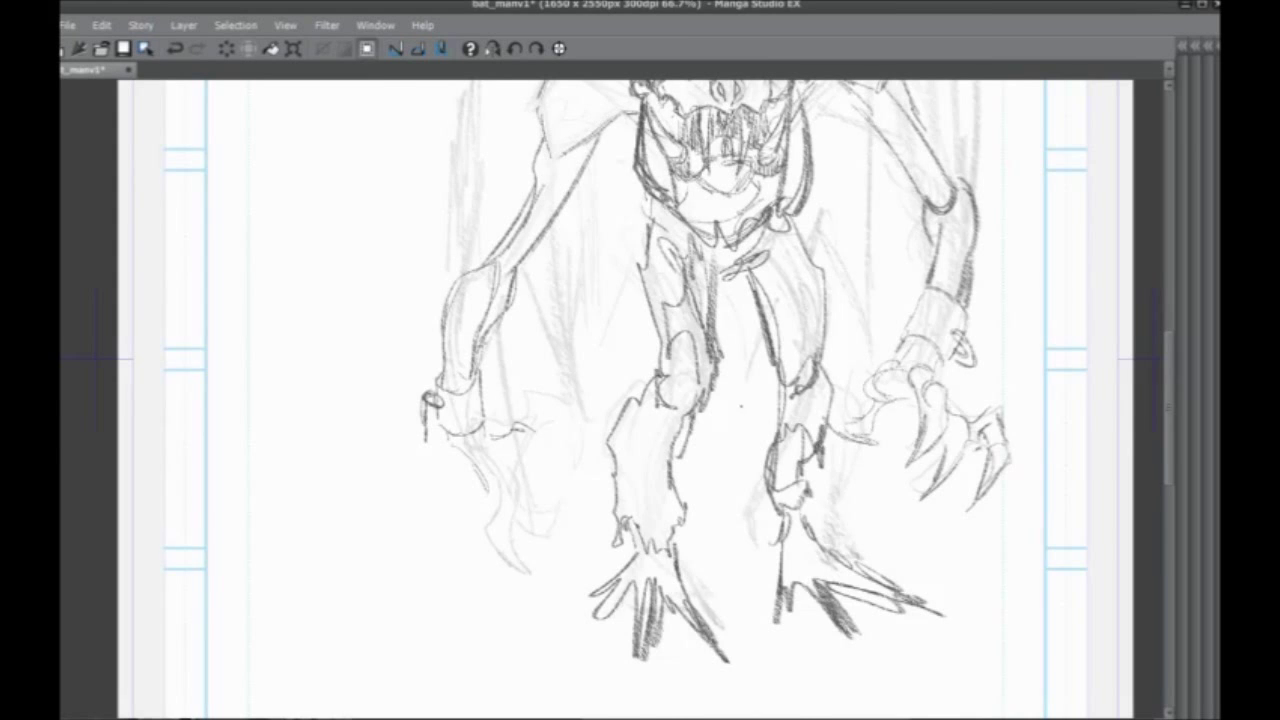
drag(741, 406, 698, 488)
drag(911, 434, 889, 484)
drag(852, 424, 890, 440)
Add a hanging link to the ring on the right-hand wrist cuff
drag(654, 396, 637, 472)
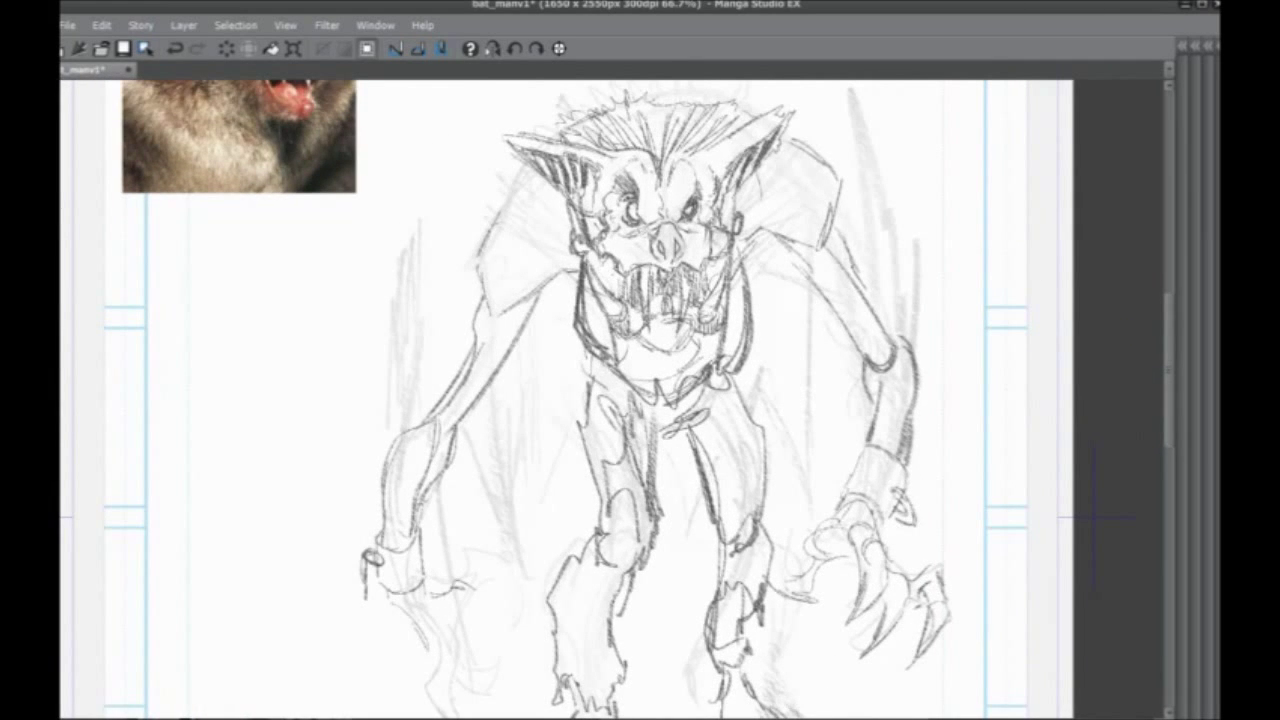
drag(917, 515, 914, 546)
mouse_move(726, 307)
mouse_down()
mouse_move(756, 355)
mouse_move(756, 310)
mouse_up()
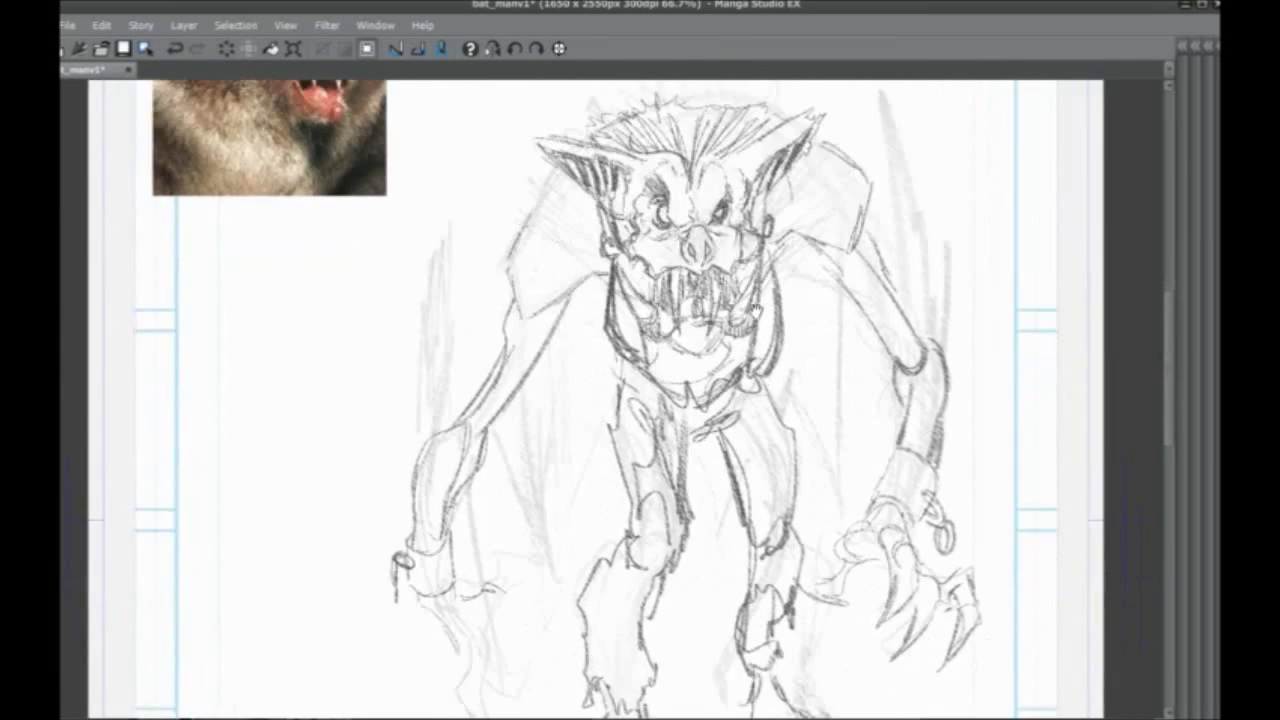
Draw long, curved strokes for the outer edge of the right-hand wing, sweeping down behind the forearm
drag(1126, 519, 1095, 570)
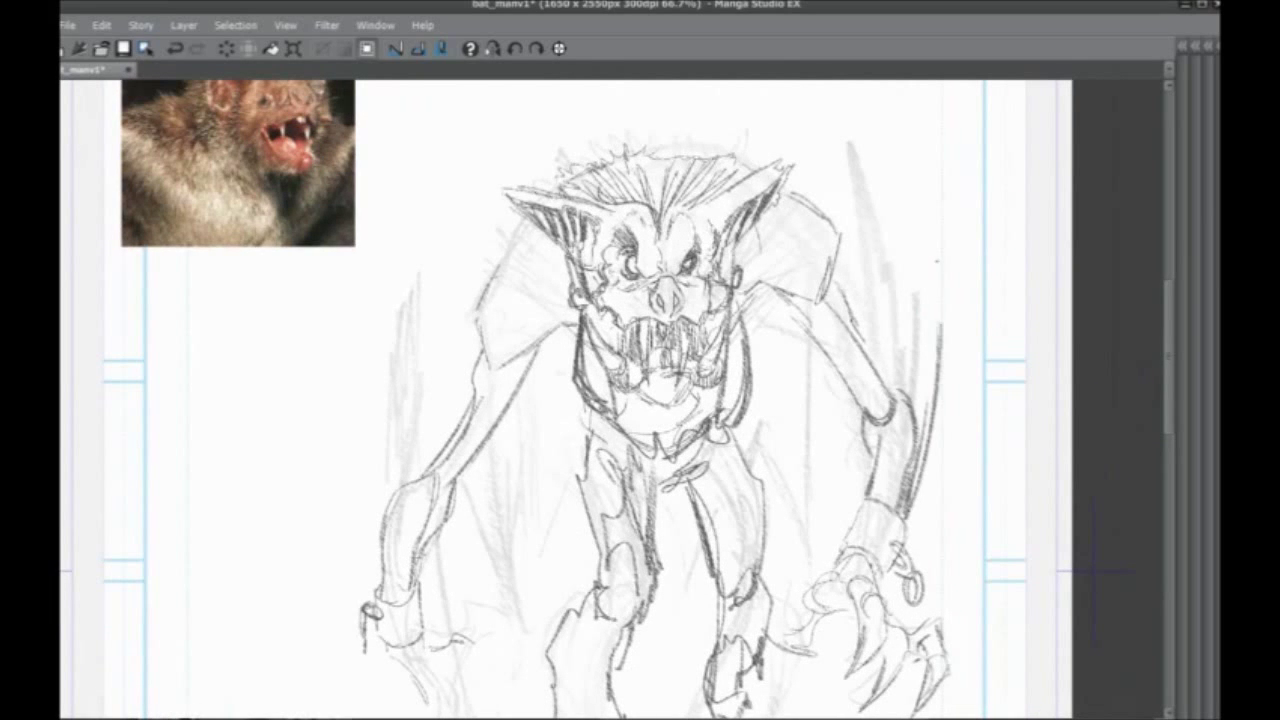
drag(938, 228, 910, 486)
mouse_move(926, 206)
mouse_down()
mouse_move(908, 414)
mouse_move(922, 384)
mouse_up()
drag(886, 184, 918, 376)
drag(906, 256, 912, 416)
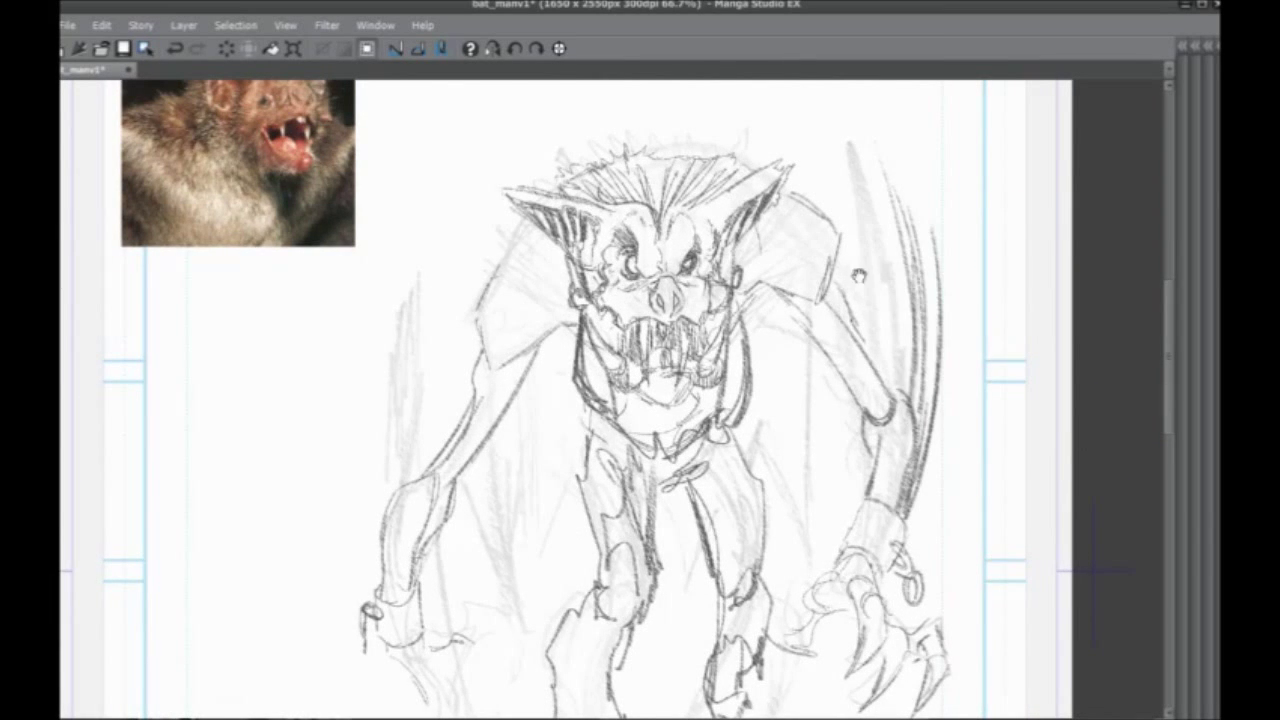
Add long, dark strokes along the upper outer edge of the right-hand wing behind the raised arm
drag(858, 276, 808, 484)
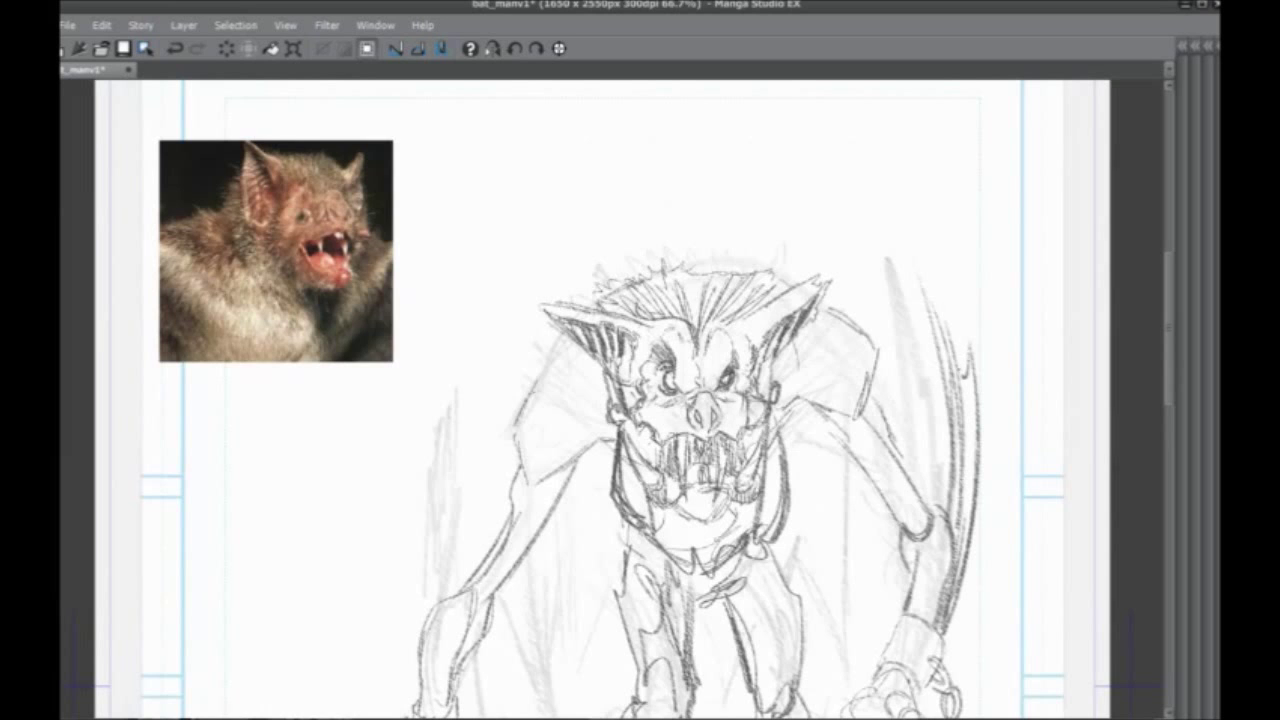
mouse_move(964, 376)
mouse_down()
mouse_move(929, 295)
mouse_move(946, 498)
mouse_up()
drag(930, 330, 940, 474)
Draw the left-hand wing as long, near-vertical strokes rising from the wrist up past the shoulder
drag(454, 563, 584, 338)
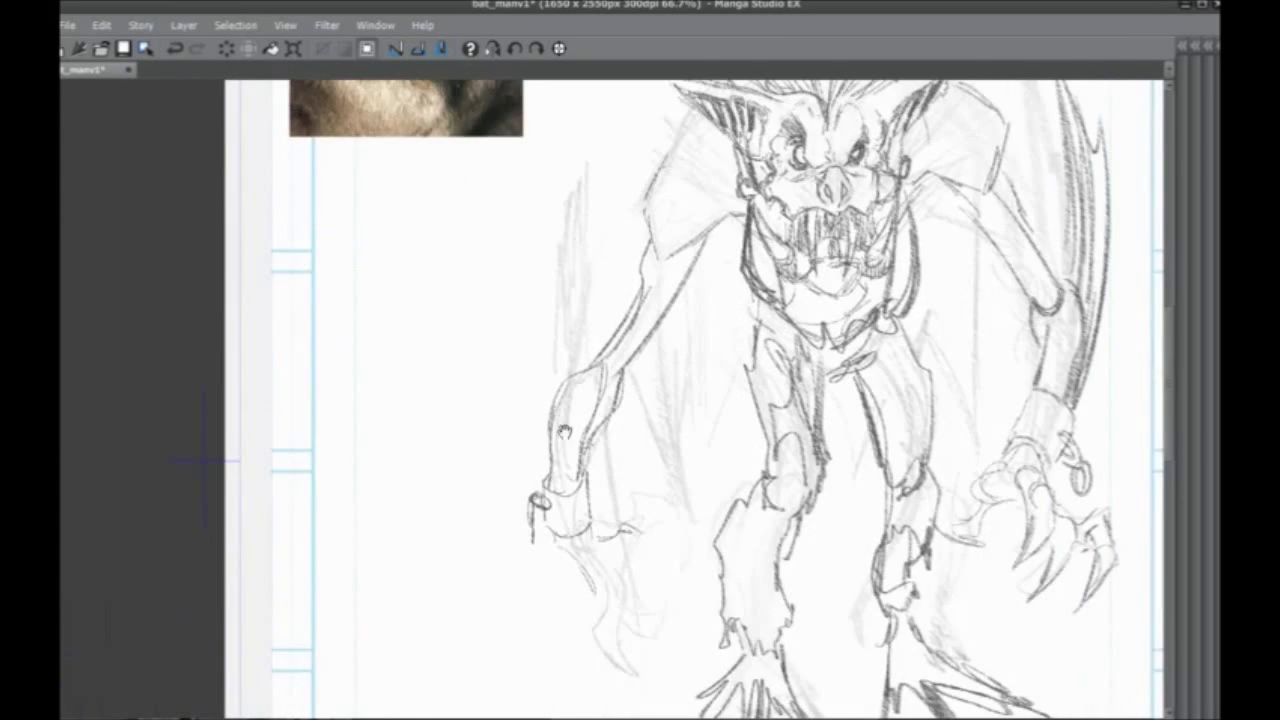
mouse_move(565, 432)
mouse_down()
mouse_move(575, 463)
mouse_move(550, 226)
mouse_up()
mouse_move(550, 300)
mouse_down()
mouse_move(566, 152)
mouse_move(563, 390)
mouse_up()
mouse_move(571, 502)
mouse_down()
mouse_move(629, 136)
mouse_move(588, 480)
mouse_up()
mouse_move(608, 184)
mouse_down()
mouse_move(556, 366)
mouse_move(588, 464)
mouse_up()
drag(562, 593, 575, 523)
drag(597, 224, 562, 468)
drag(734, 341, 692, 329)
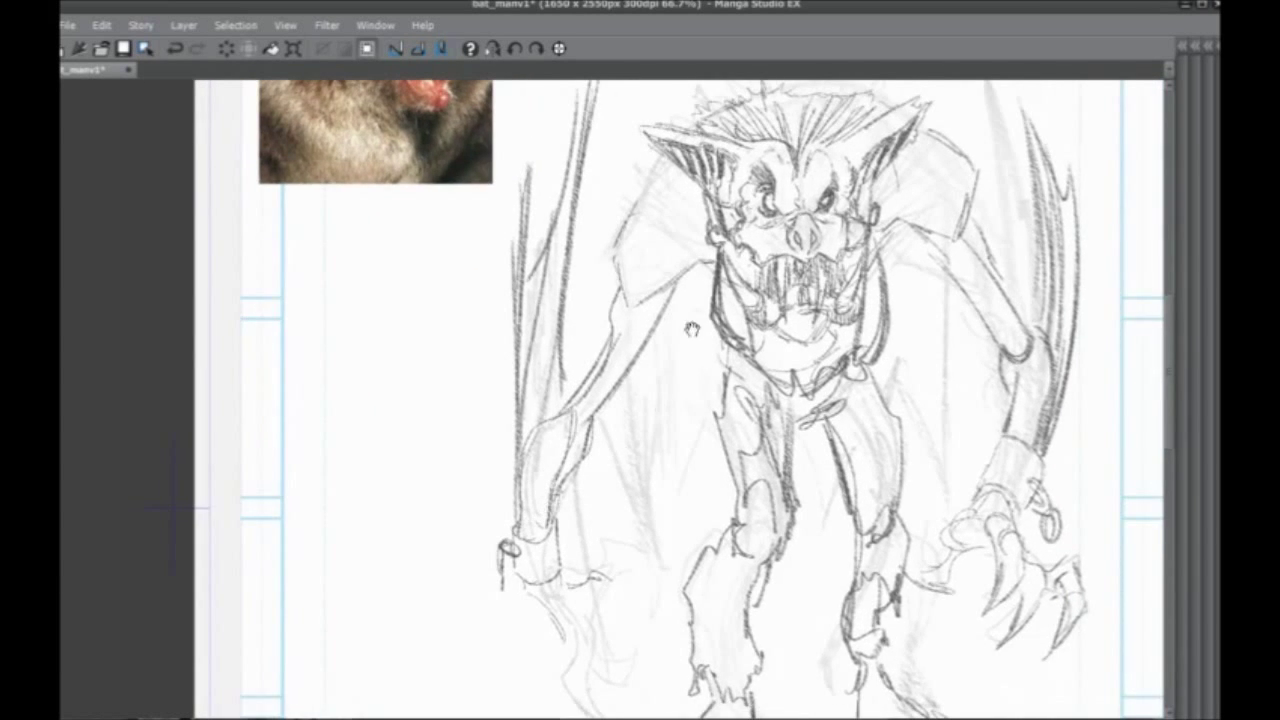
Draw a curved contour line over the hair crest, arching across the head between the two ears
mouse_move(703, 267)
mouse_down()
mouse_move(628, 247)
mouse_move(635, 209)
mouse_up()
drag(681, 335, 650, 363)
drag(842, 260, 863, 253)
drag(848, 178, 912, 150)
mouse_move(799, 128)
mouse_down()
mouse_move(686, 162)
mouse_move(852, 142)
mouse_up()
drag(643, 343, 665, 265)
Roughen the edges of both wings with short, ragged strokes and add an inner line to the left-hand wing
drag(526, 538, 556, 580)
drag(556, 411, 585, 518)
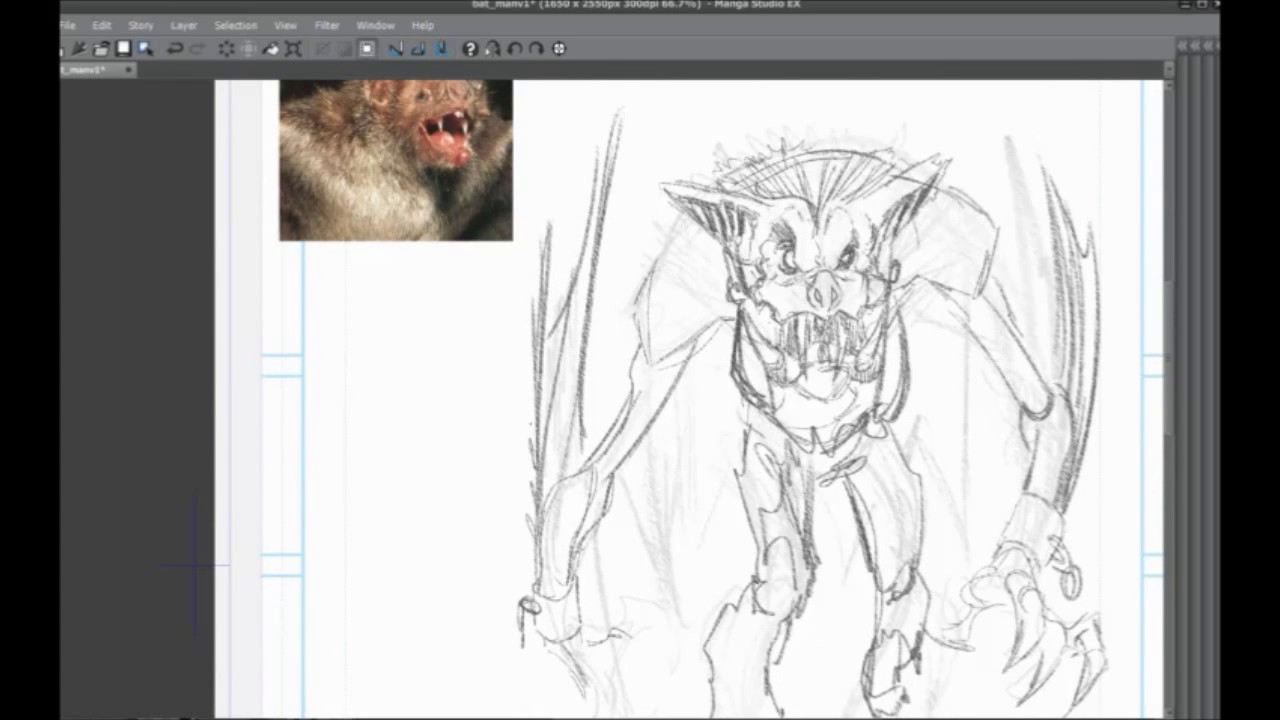
drag(571, 451, 583, 252)
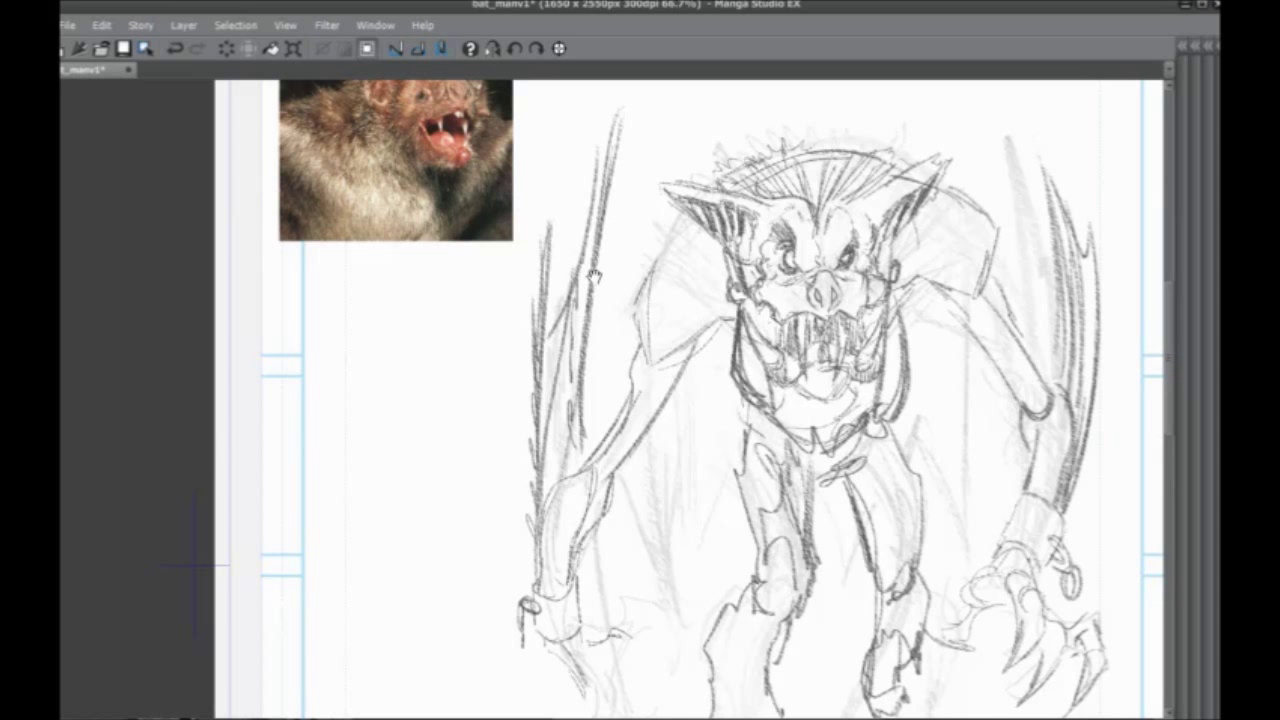
drag(735, 195, 666, 184)
mouse_move(1014, 466)
mouse_down()
mouse_move(1036, 398)
mouse_move(1032, 326)
mouse_move(997, 204)
mouse_up()
Draw drooping, tattered tufts hanging beneath both shoulders on either side of the jaw
mouse_move(585, 455)
mouse_down()
mouse_move(603, 398)
mouse_move(616, 450)
mouse_up()
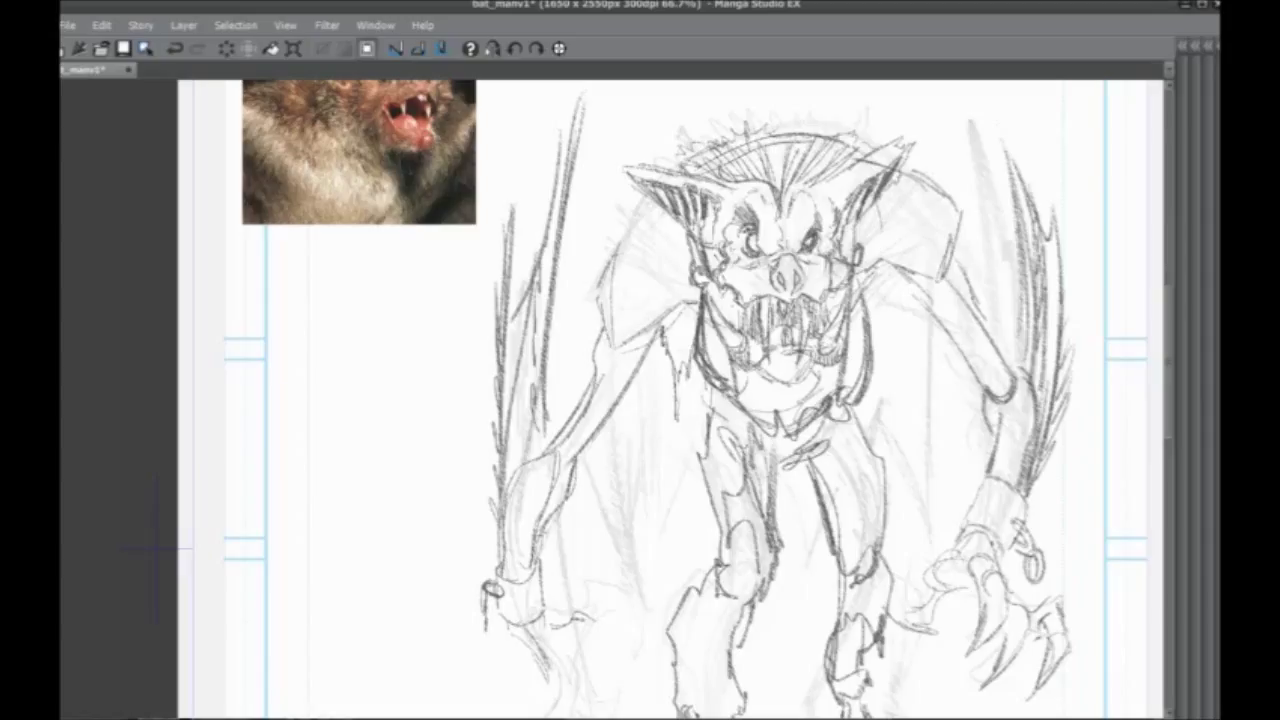
mouse_move(884, 266)
mouse_down()
mouse_move(890, 371)
mouse_move(850, 308)
mouse_up()
drag(910, 274, 886, 370)
mouse_move(666, 308)
mouse_down()
mouse_move(674, 397)
mouse_move(682, 329)
mouse_up()
drag(671, 263, 669, 357)
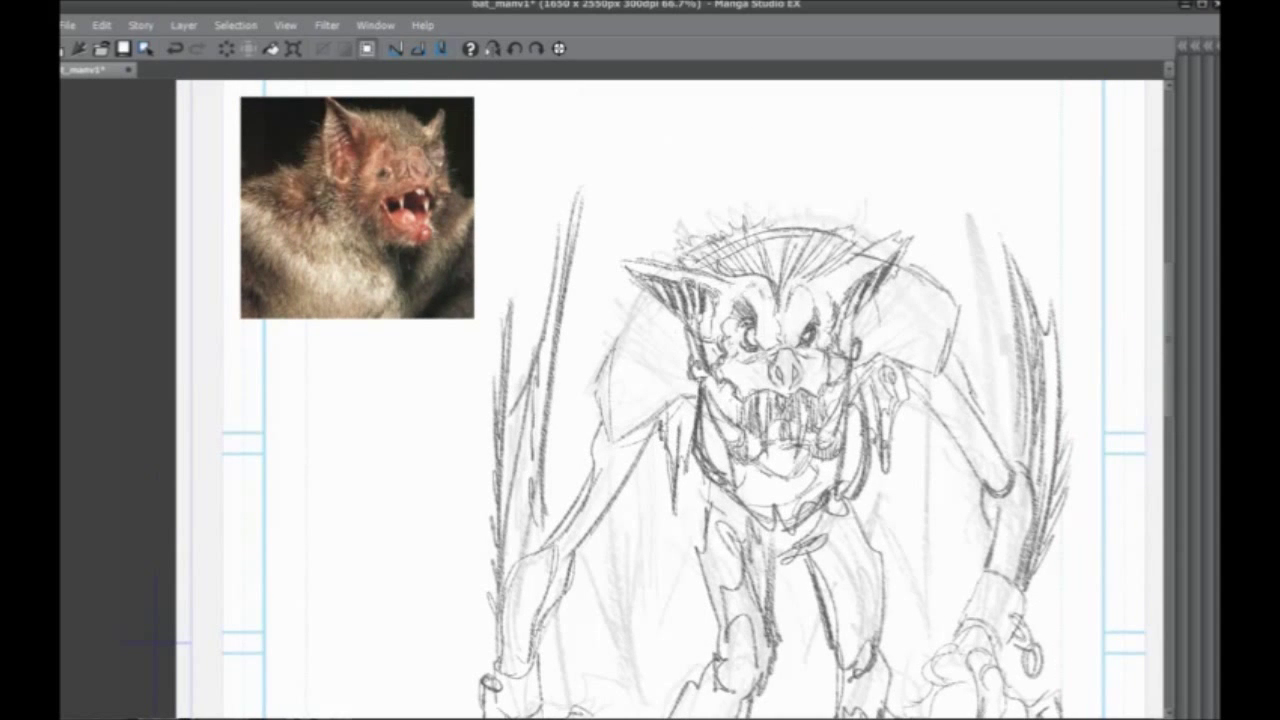
drag(636, 306, 700, 375)
mouse_move(672, 344)
mouse_down()
mouse_move(634, 304)
mouse_move(648, 281)
mouse_up()
drag(909, 279, 873, 361)
Draw long, straight wing-membrane edges hanging from both shoulders down to about knee level on each side of the legs
mouse_move(669, 439)
mouse_down()
mouse_move(685, 336)
mouse_move(653, 540)
mouse_move(664, 606)
mouse_up()
drag(662, 333, 668, 640)
drag(668, 640, 688, 357)
drag(686, 507, 646, 422)
mouse_move(884, 205)
mouse_down()
mouse_move(880, 490)
mouse_move(873, 225)
mouse_up()
scroll(456, 154, down, 1)
drag(472, 347, 565, 380)
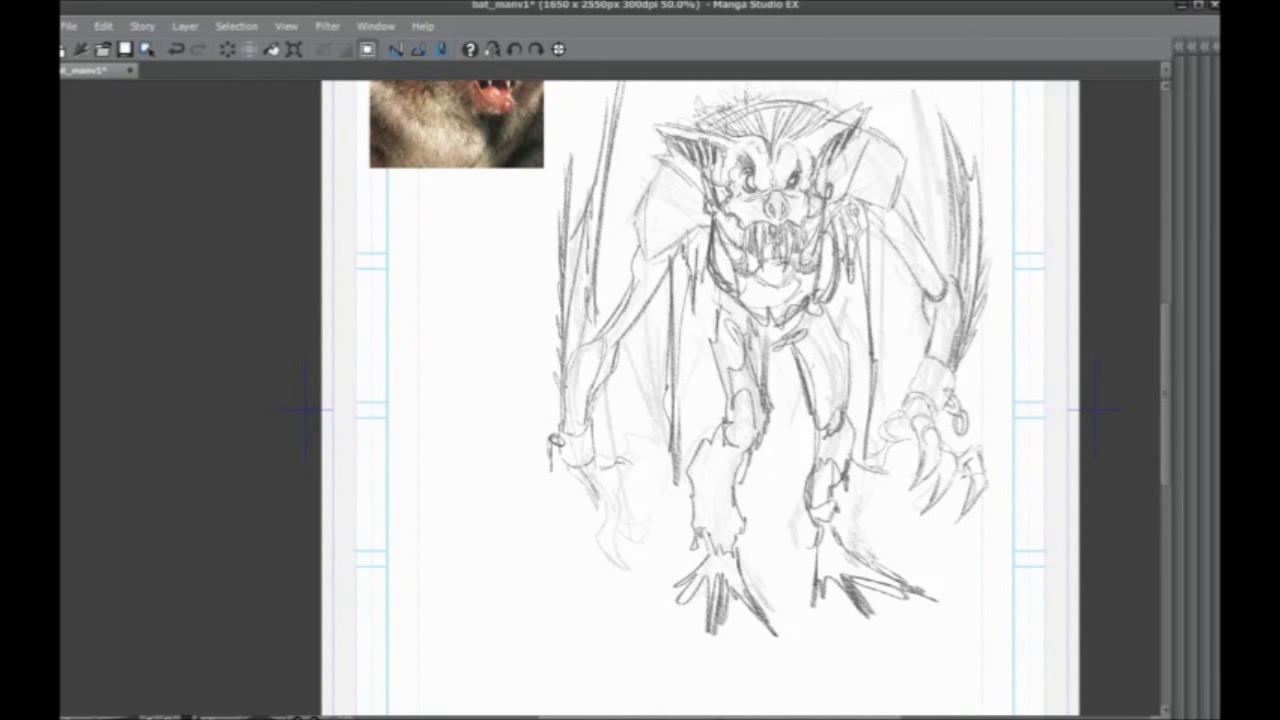
drag(488, 225, 508, 372)
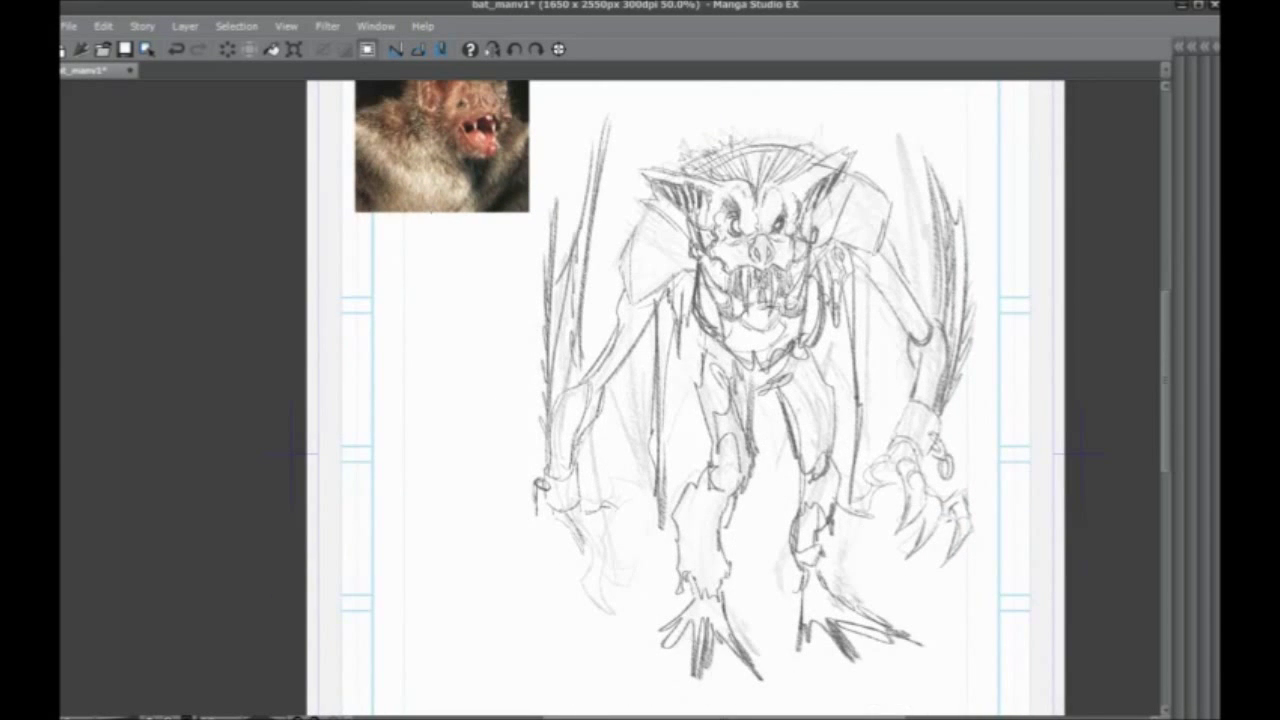
Move the creature drawing higher on the page with the Move layer tool, leaving the area below its feet free
key(Tab)
mouse_move(423, 525)
mouse_down()
mouse_move(410, 270)
mouse_move(395, 325)
mouse_move(422, 465)
mouse_up()
click(989, 535)
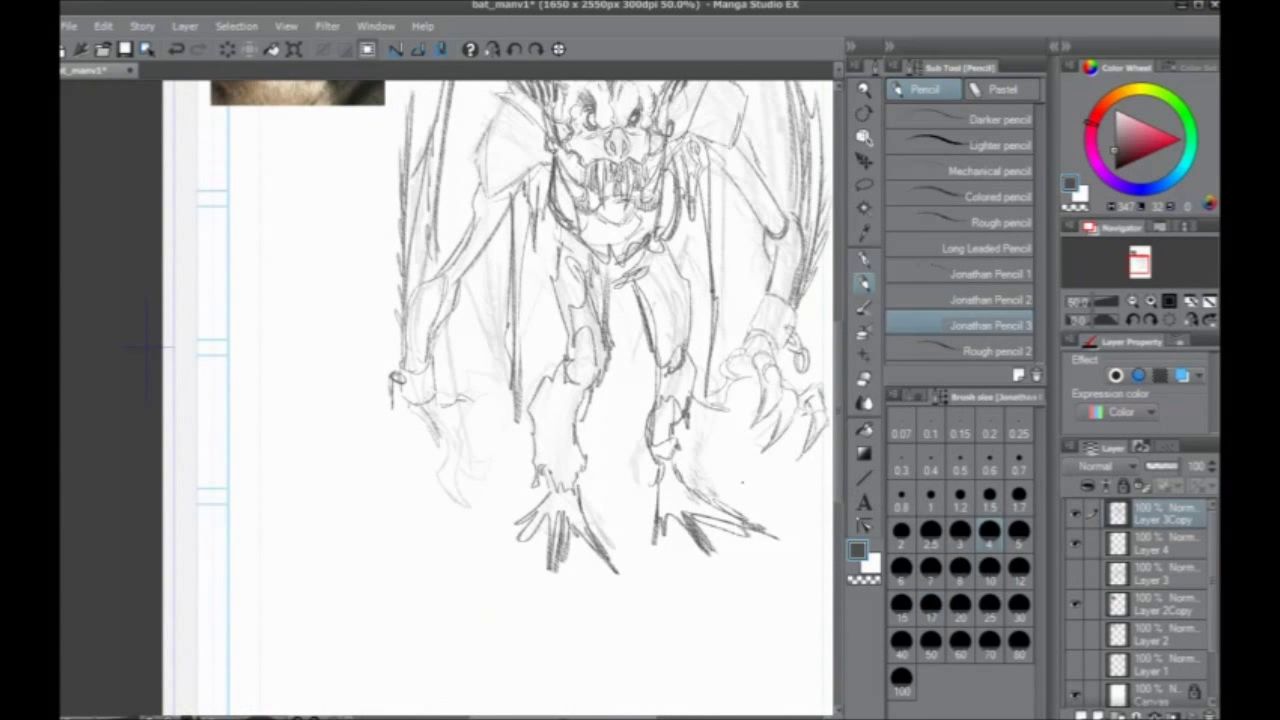
drag(715, 490, 707, 613)
click(865, 161)
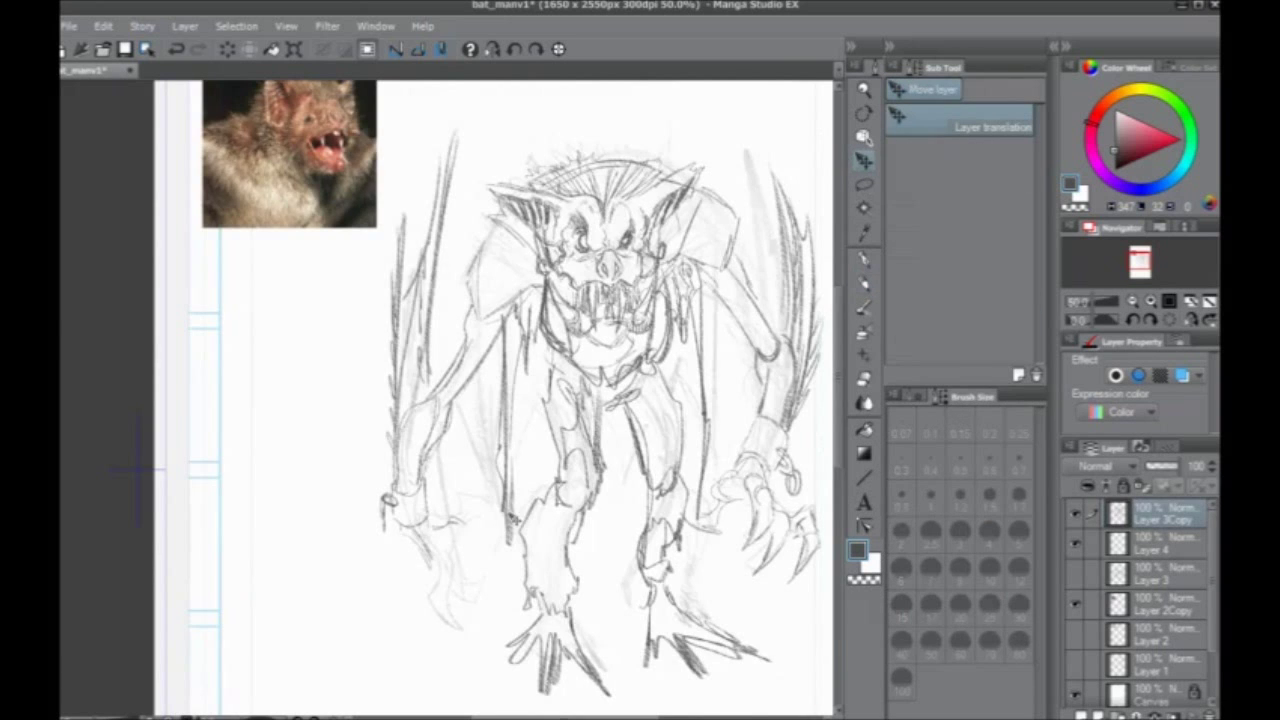
mouse_move(518, 510)
mouse_down()
mouse_move(538, 340)
mouse_move(534, 554)
mouse_move(563, 460)
mouse_up()
drag(604, 454, 568, 299)
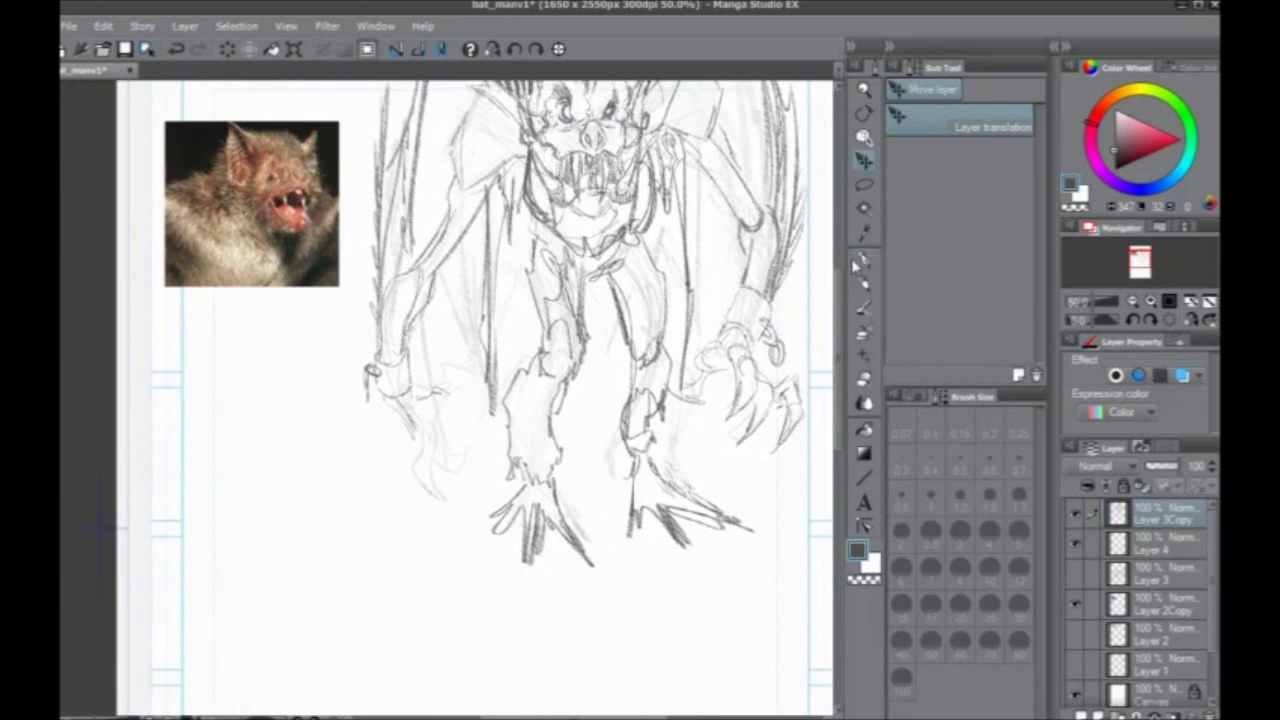
Return to the Jonathan Pencil 3 pencil and create a new layer above the creature drawing
click(865, 262)
click(866, 288)
drag(667, 588, 689, 300)
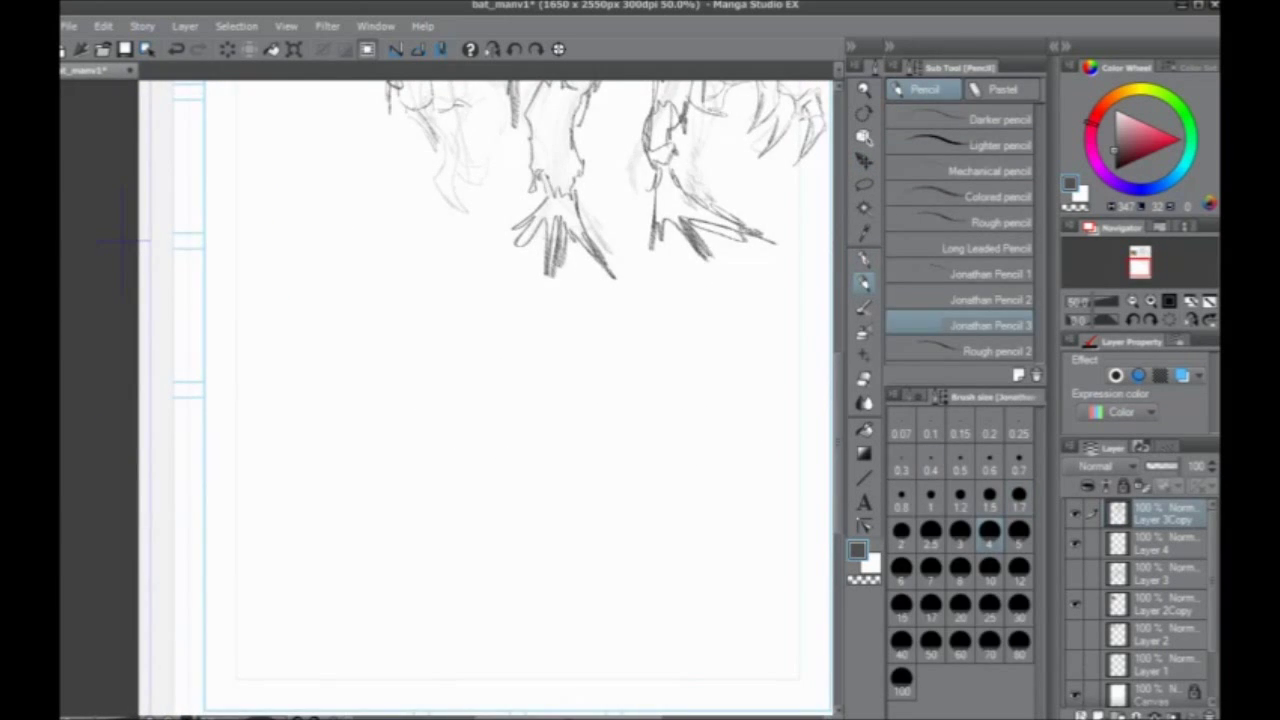
click(1082, 715)
key(Tab)
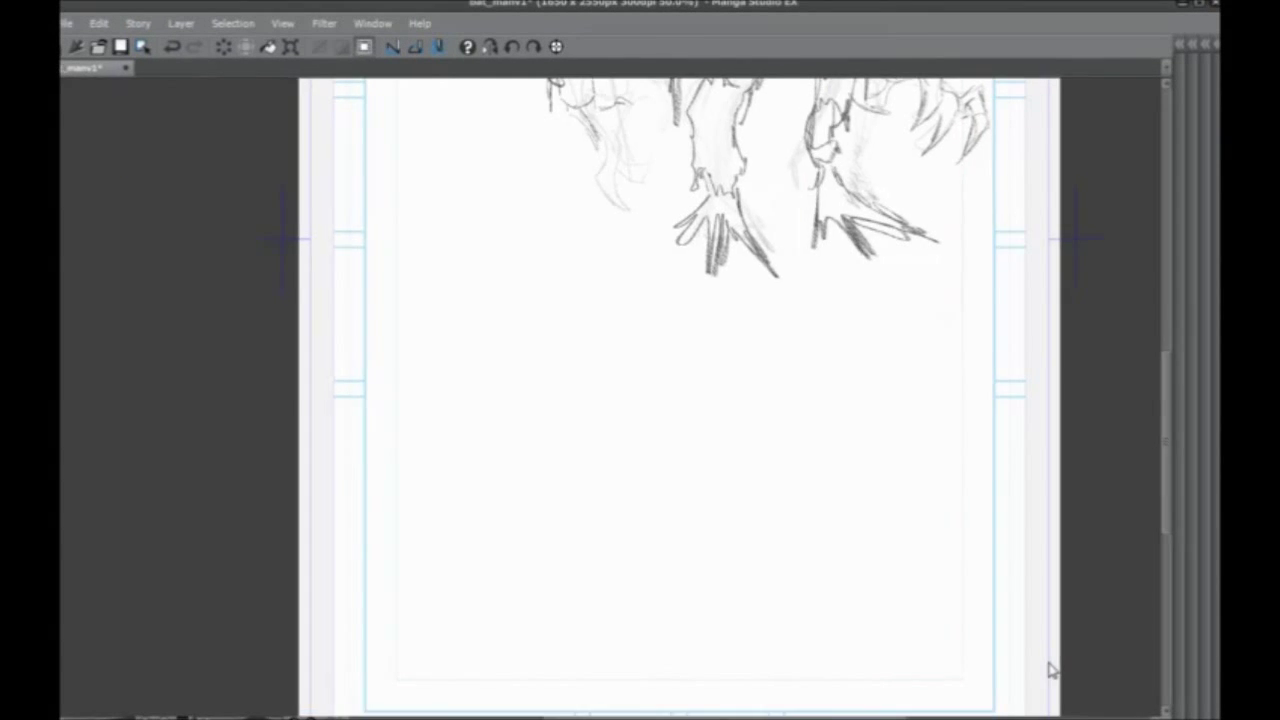
Try Jonathan Pencil 3 at brush size 7 with fanned strokes in the empty area, and undo them
key(ctrl+plus)
drag(731, 509, 785, 378)
drag(564, 432, 569, 477)
drag(590, 351, 529, 332)
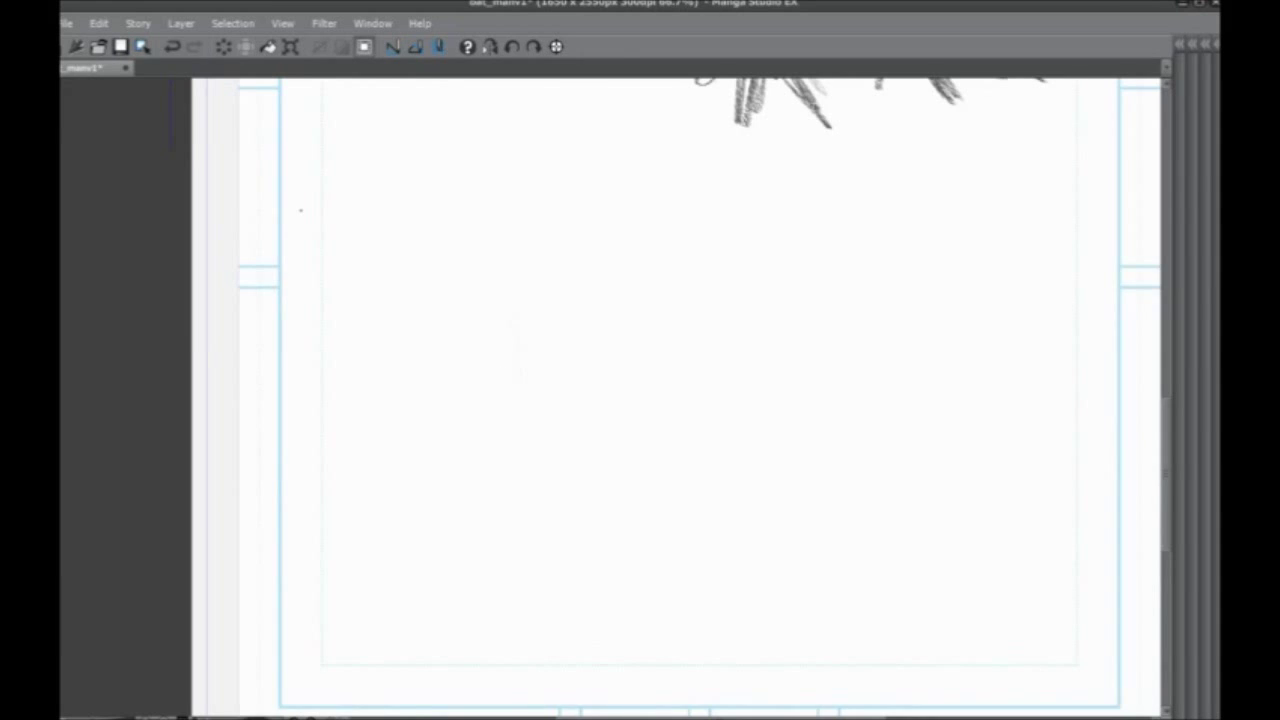
key(Tab)
click(930, 579)
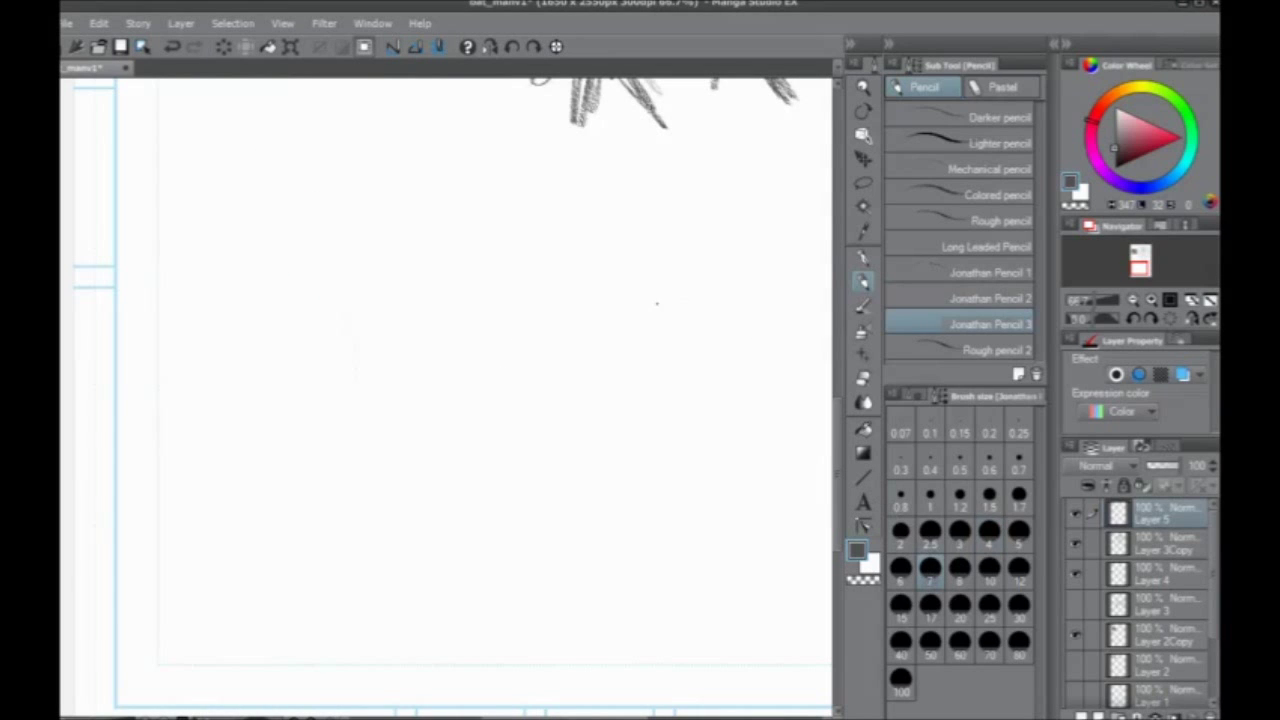
drag(425, 285, 494, 436)
drag(431, 320, 486, 462)
mouse_move(428, 330)
mouse_down()
mouse_move(466, 462)
mouse_move(450, 484)
mouse_up()
drag(414, 376, 432, 488)
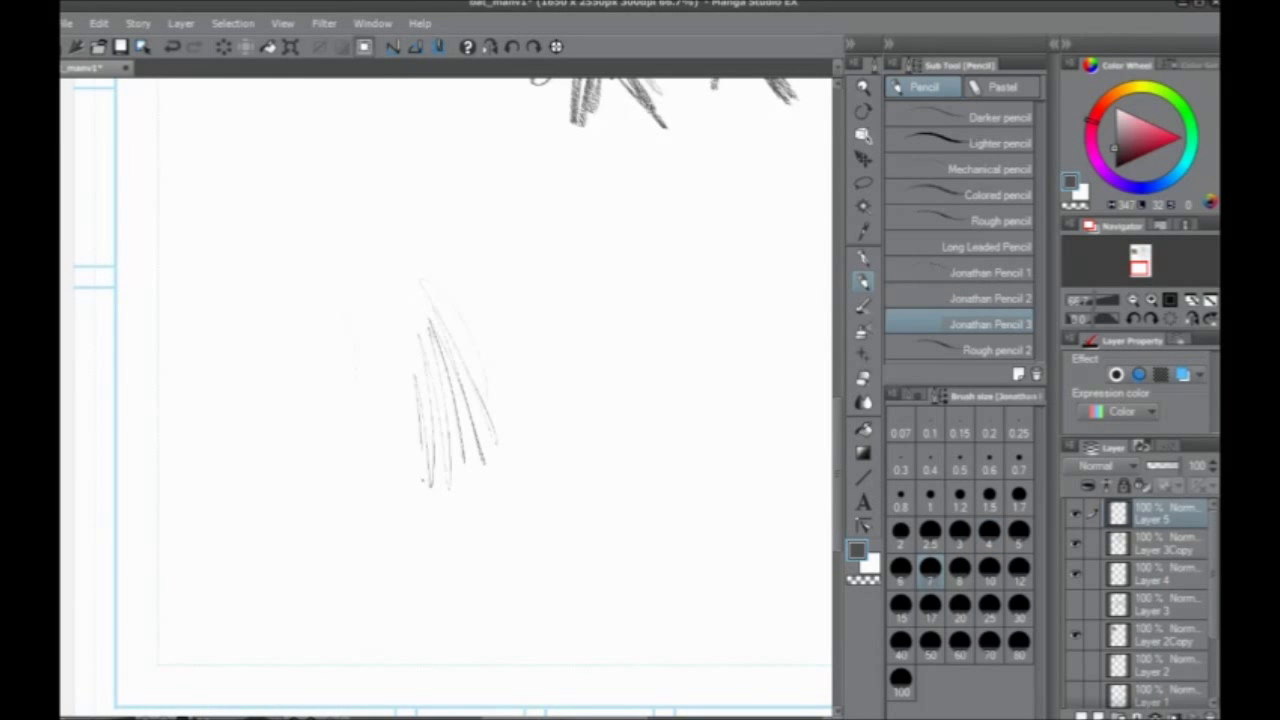
key(ctrl+z)
key(ctrl+z)
key(ctrl+z)
key(ctrl+z)
key(ctrl+z)
key(ctrl+z)
Try vertical hatching strokes with Jonathan Pencil 3 in the empty area, and clear them
click(928, 301)
click(918, 323)
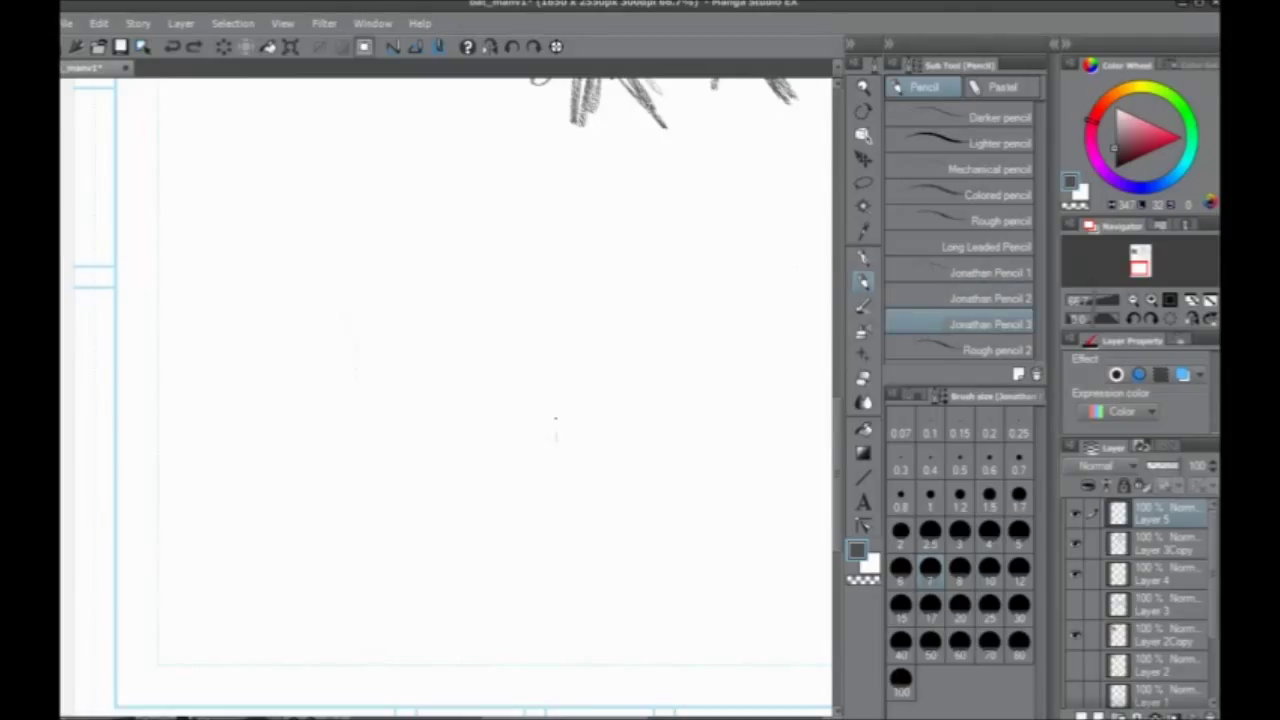
mouse_move(541, 302)
mouse_down()
mouse_move(553, 474)
mouse_move(474, 438)
mouse_up()
drag(476, 384, 478, 490)
mouse_move(468, 392)
mouse_down()
mouse_move(472, 492)
mouse_move(458, 502)
mouse_up()
drag(450, 388, 456, 508)
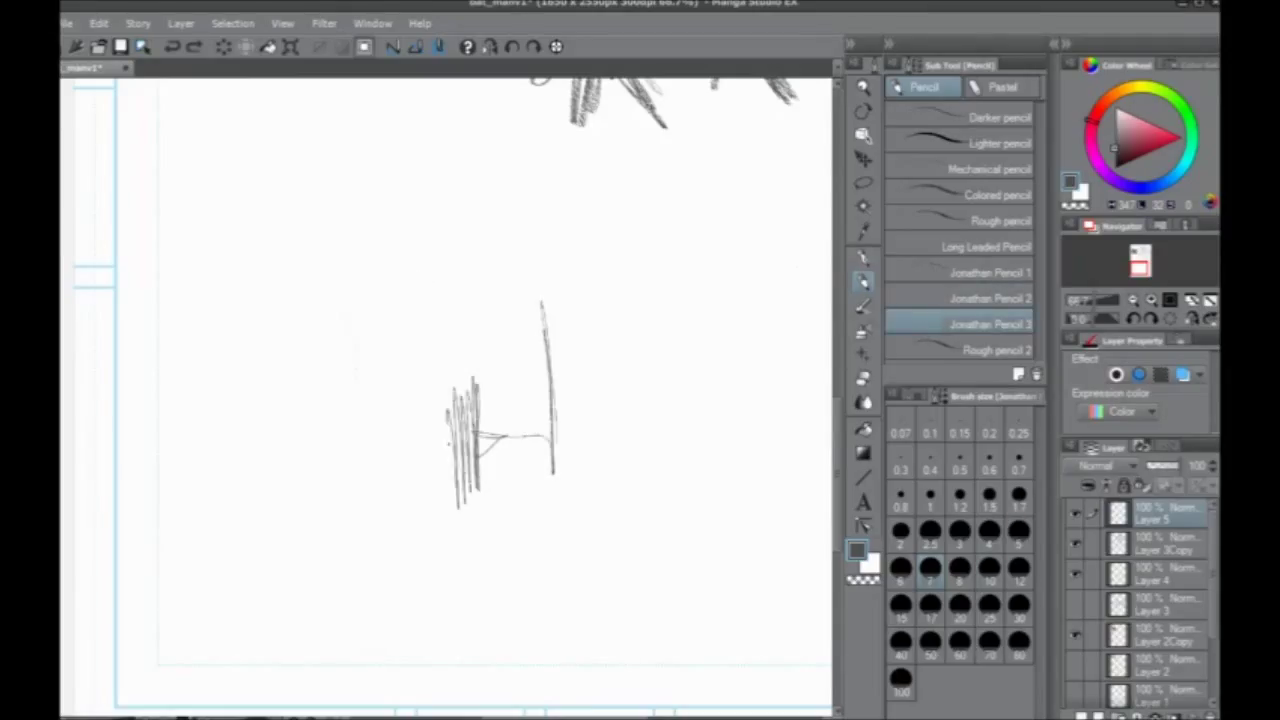
key(Delete)
Test further single strokes and short hatching below the creature's feet, clearing the layer after each attempt
scroll(449, 443, up, 3)
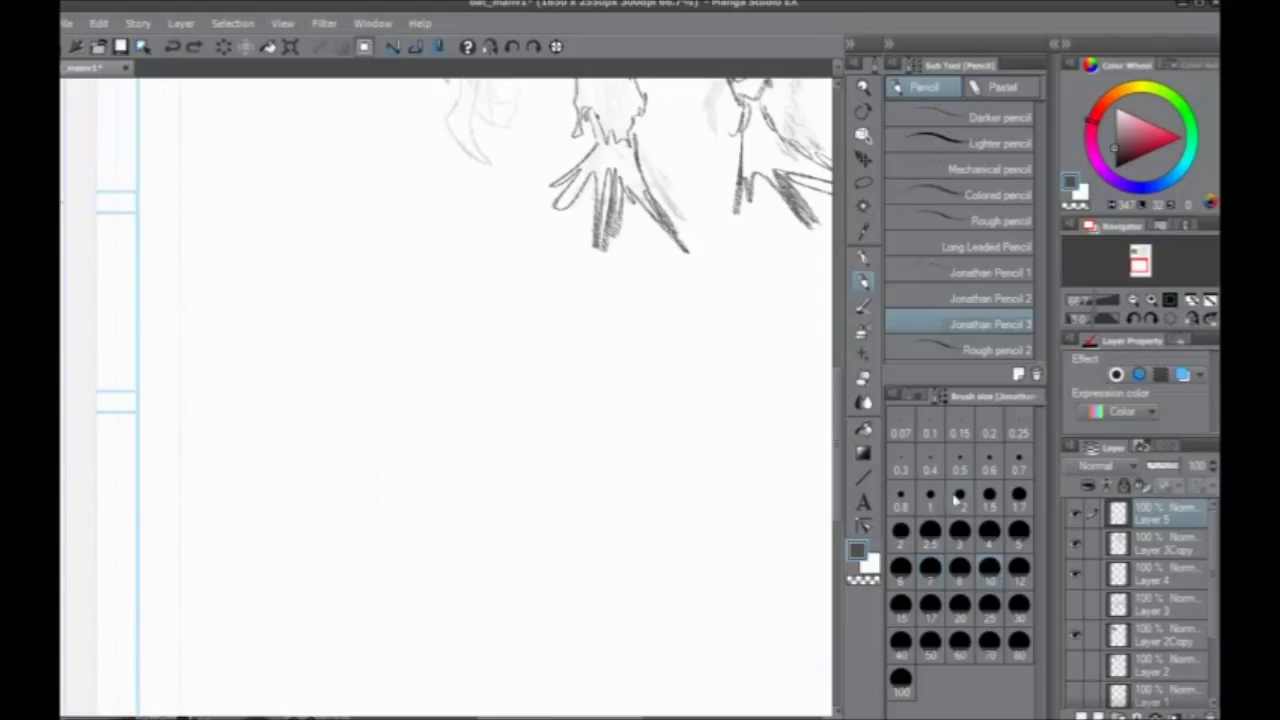
drag(513, 304, 516, 466)
key(Delete)
drag(531, 315, 530, 486)
drag(544, 435, 428, 437)
key(Delete)
drag(543, 303, 559, 494)
mouse_move(547, 340)
mouse_down()
mouse_move(558, 484)
mouse_move(492, 447)
mouse_up()
drag(486, 431, 485, 484)
drag(453, 500, 457, 426)
key(Delete)
Start a new rough sketch in the empty lower area with a small domed upright shape and an oval collar at its base
key(Tab)
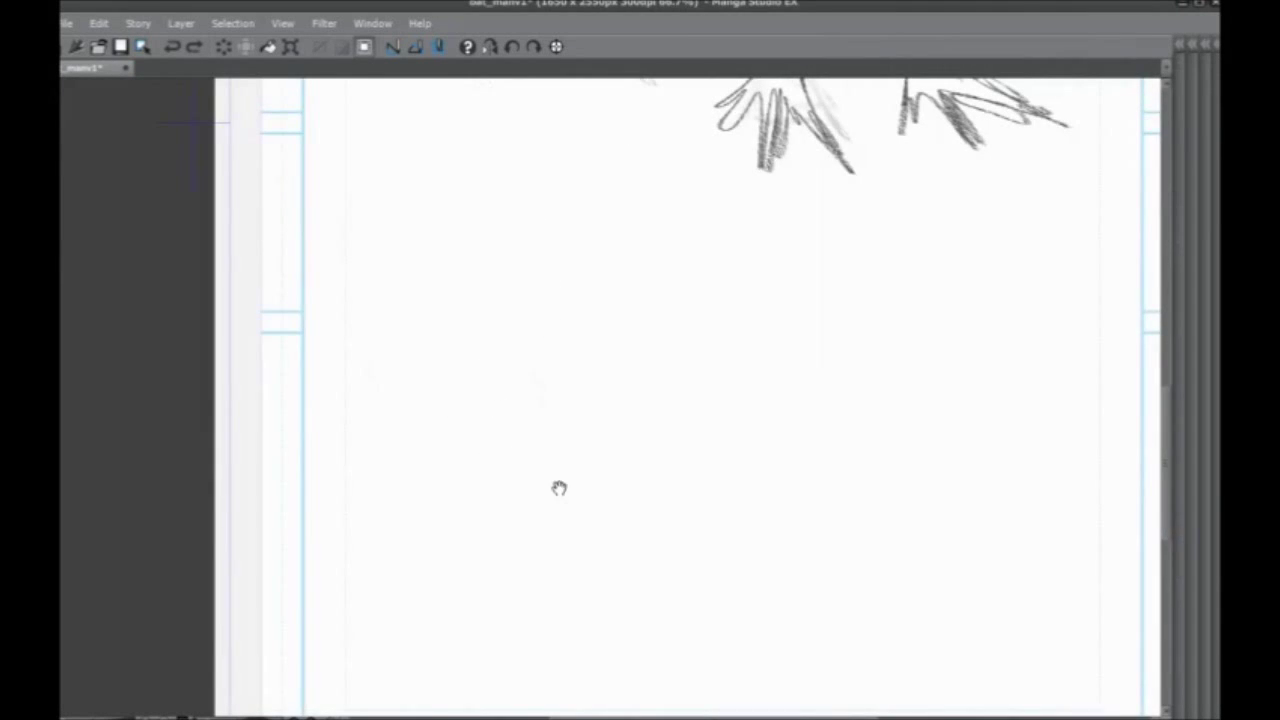
drag(557, 486, 494, 409)
mouse_move(523, 466)
mouse_down()
mouse_move(520, 429)
mouse_move(509, 451)
mouse_move(504, 282)
mouse_move(529, 500)
mouse_up()
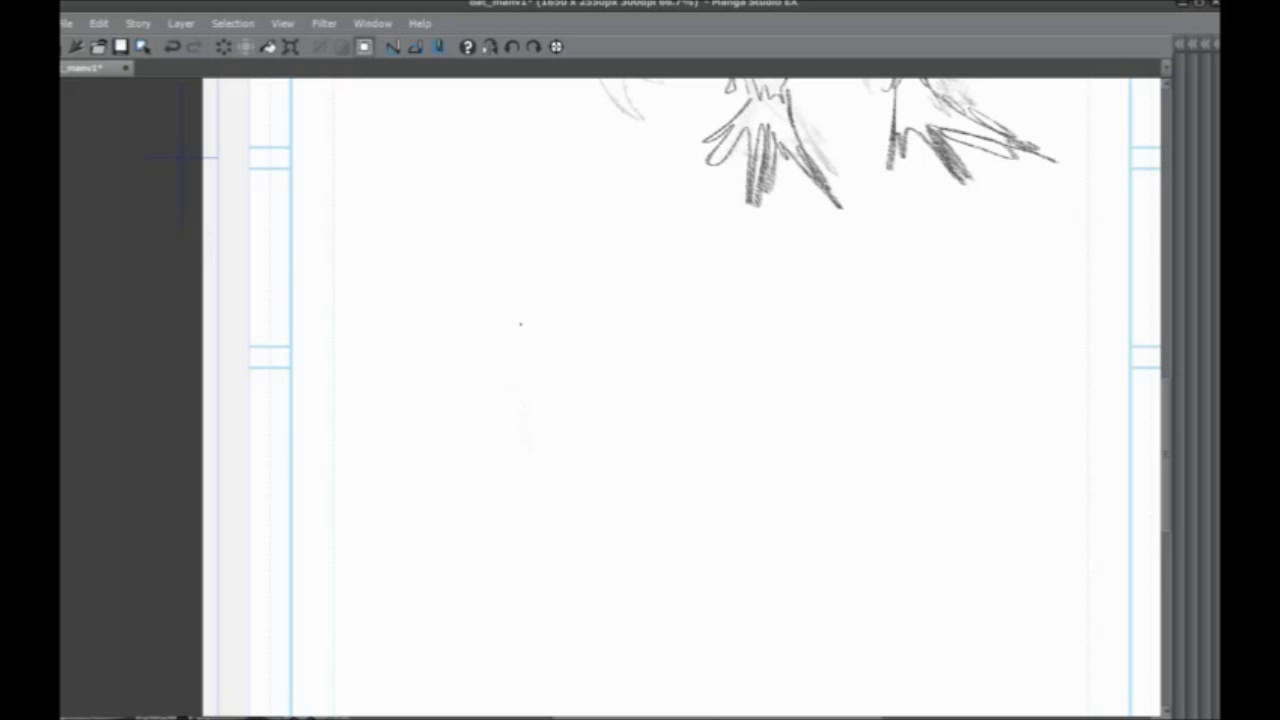
drag(533, 382, 541, 340)
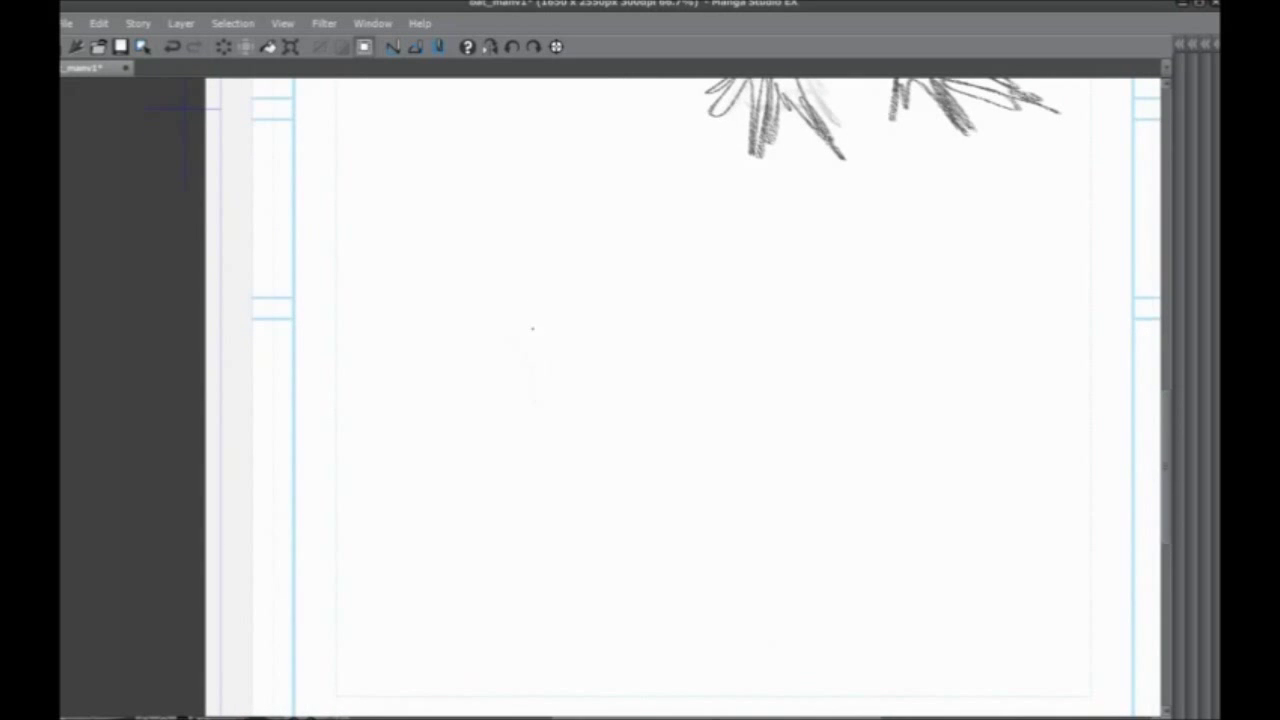
scroll(433, 258, up, 1)
drag(488, 407, 455, 302)
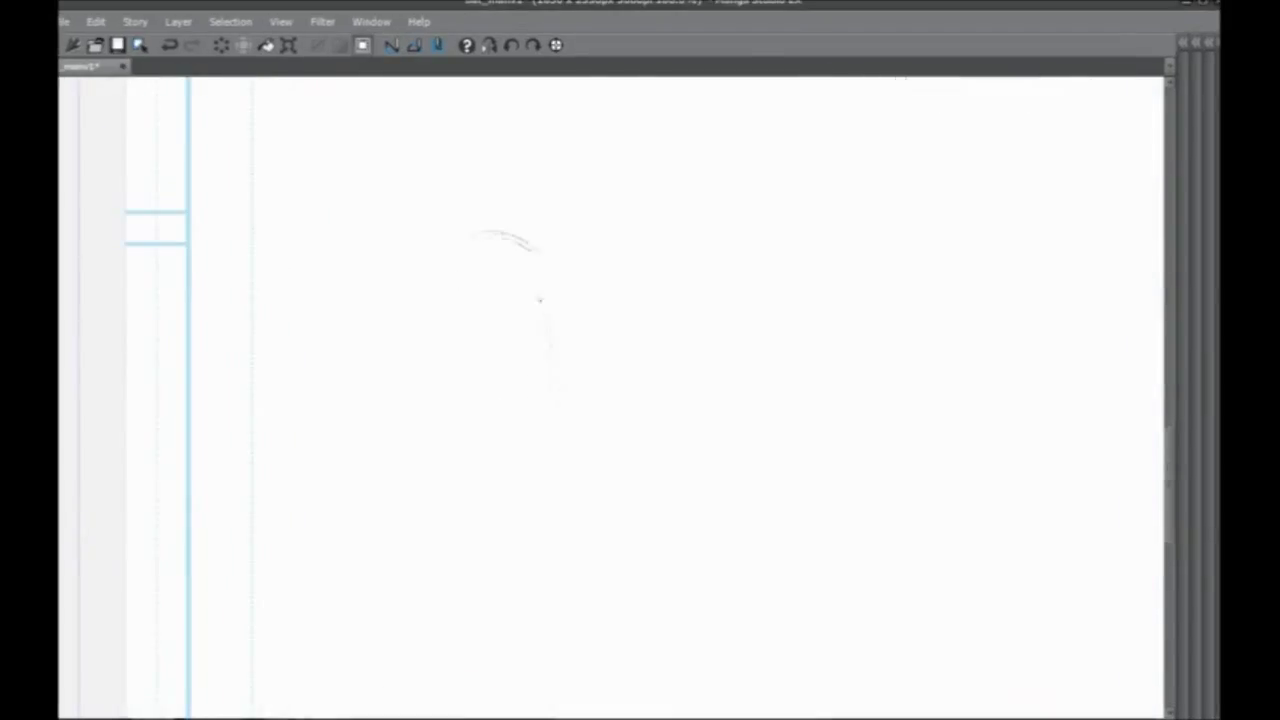
drag(538, 297, 543, 320)
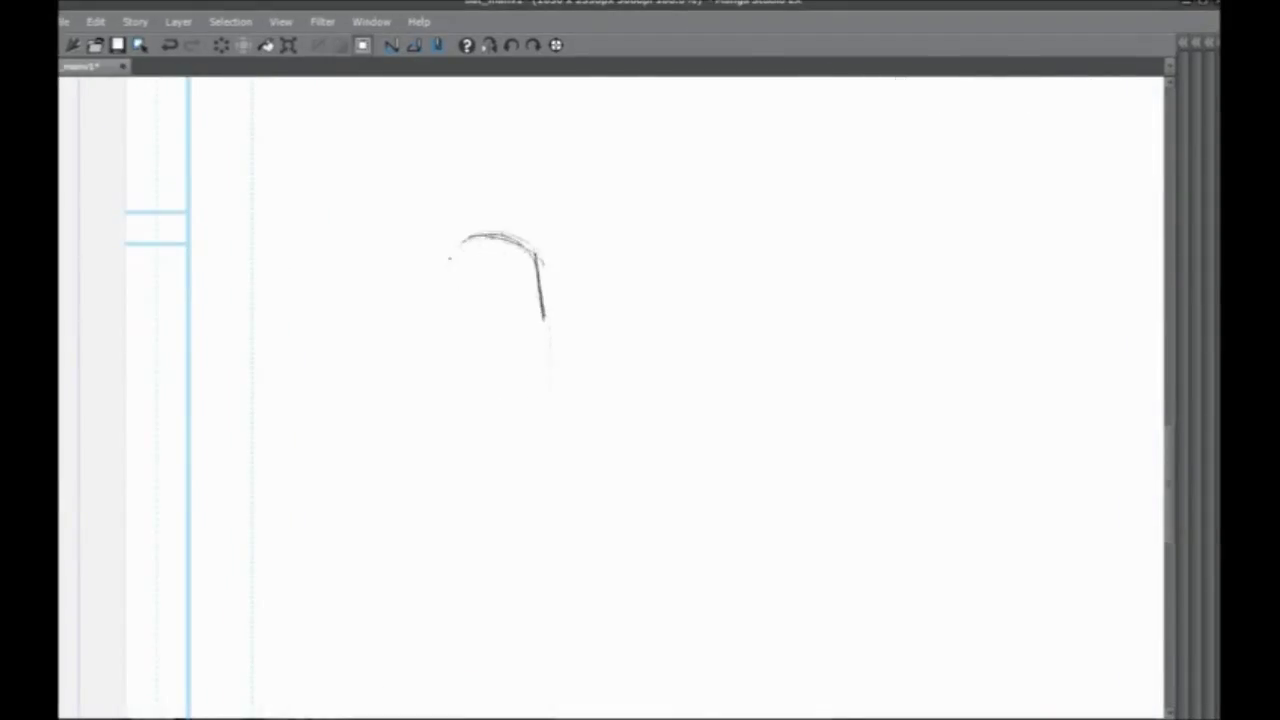
mouse_move(459, 262)
mouse_down()
mouse_move(467, 324)
mouse_move(544, 327)
mouse_up()
mouse_move(471, 325)
mouse_down()
mouse_move(554, 344)
mouse_move(534, 353)
mouse_up()
mouse_move(490, 325)
mouse_down()
mouse_move(522, 335)
mouse_move(541, 377)
mouse_move(532, 386)
mouse_up()
Draw a long, curved band sweeping left from the base of the domed shape and darken its upper edge
mouse_move(516, 325)
mouse_down()
mouse_move(453, 323)
mouse_move(206, 380)
mouse_up()
drag(534, 369, 246, 388)
key(Tab)
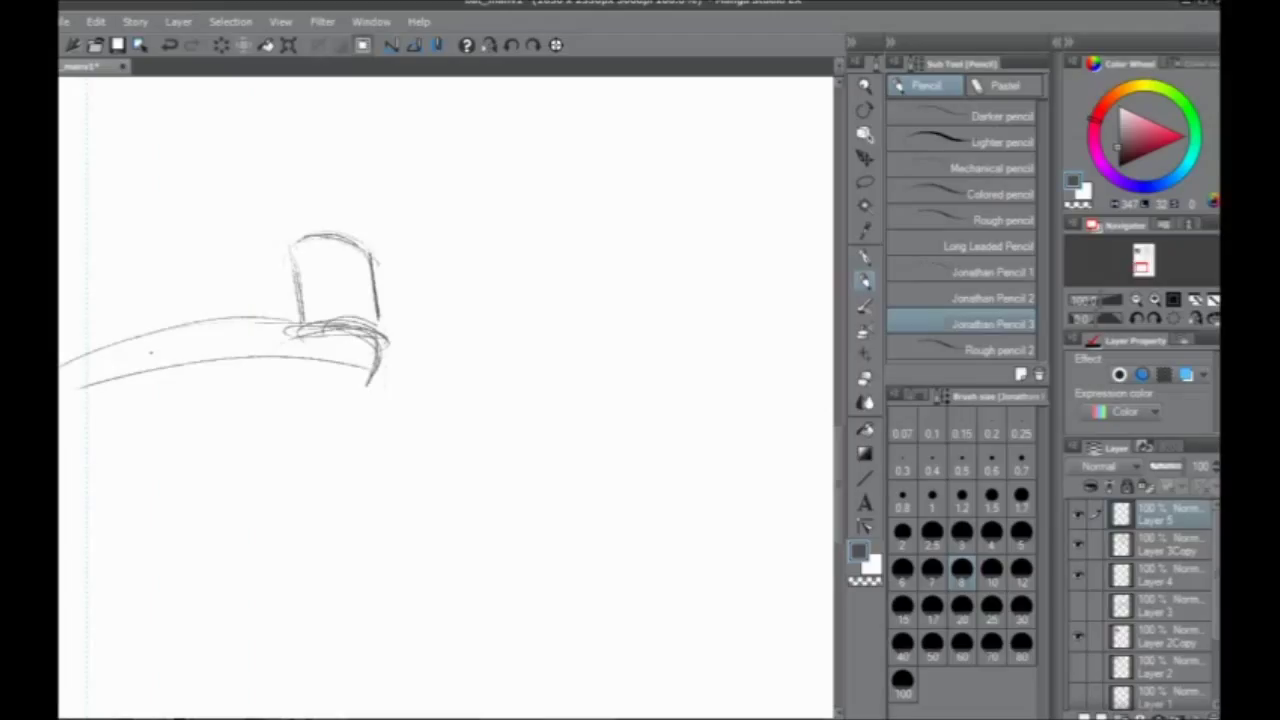
drag(462, 312, 176, 321)
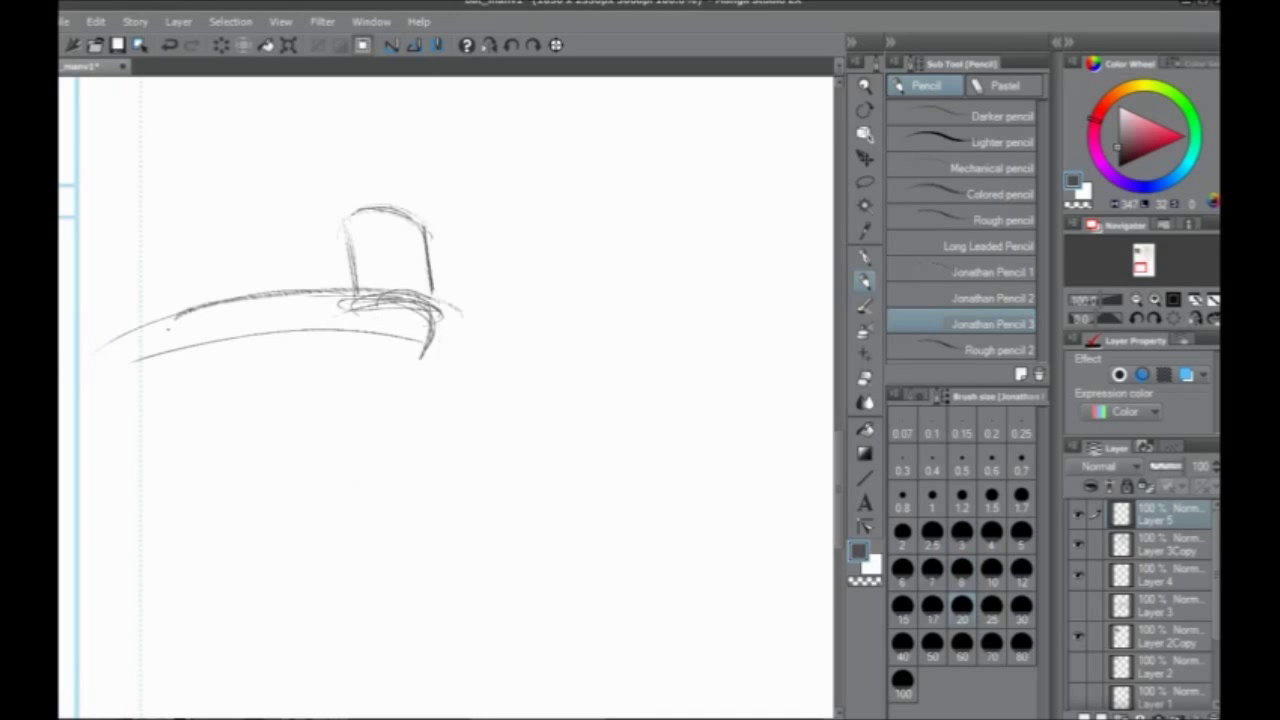
drag(360, 292, 160, 334)
key(Tab)
drag(524, 304, 302, 346)
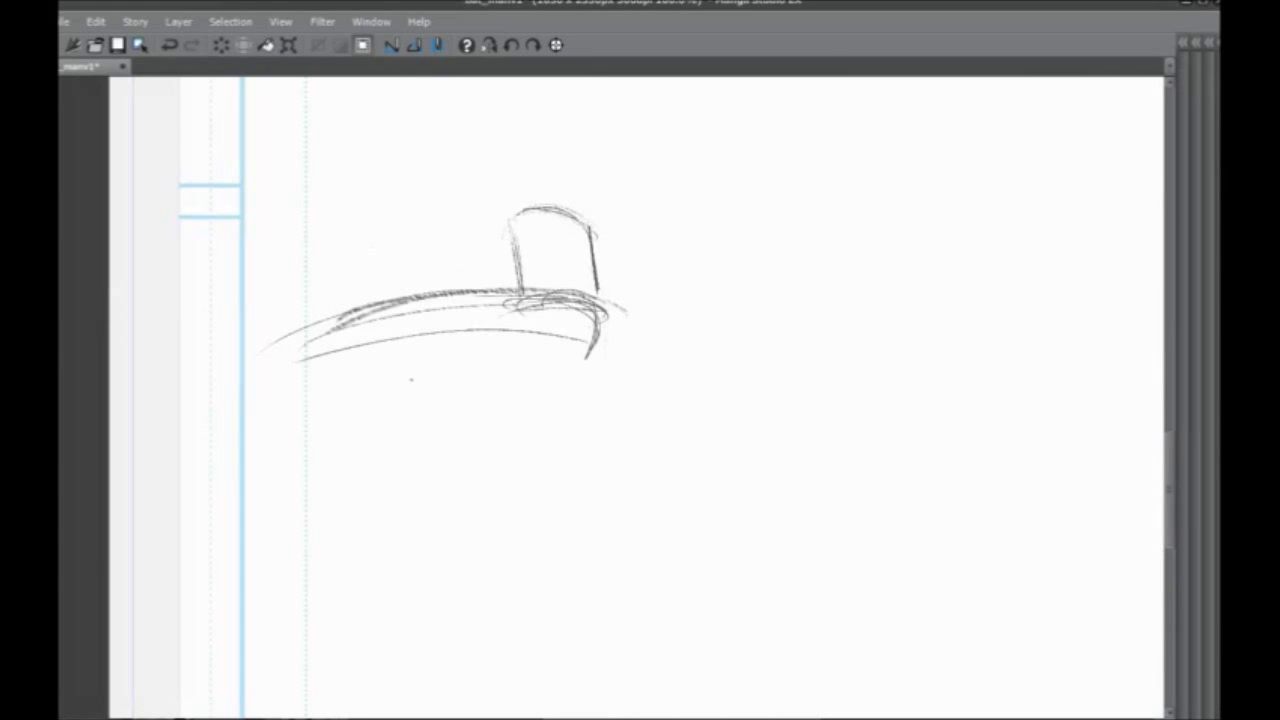
drag(628, 330, 598, 436)
drag(638, 366, 568, 482)
drag(482, 364, 456, 471)
mouse_move(502, 496)
mouse_down()
mouse_move(387, 428)
mouse_move(566, 540)
mouse_up()
drag(506, 435, 556, 470)
key(ctrl+z)
key(ctrl+z)
key(ctrl+z)
key(ctrl+z)
Draw a tapered, rounded body shape slanting down from the collar, with a narrower blocky segment at its lower end
mouse_move(505, 245)
mouse_down()
mouse_move(576, 356)
mouse_move(432, 342)
mouse_up()
drag(362, 290, 506, 418)
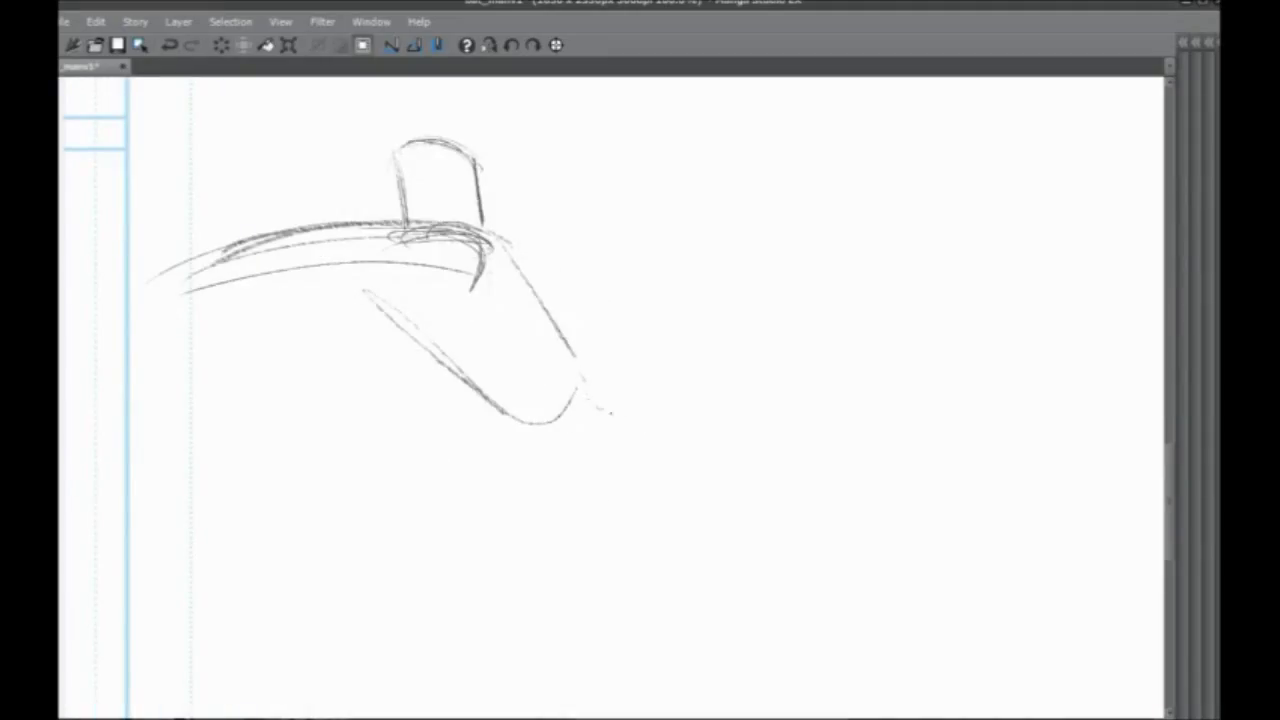
drag(600, 408, 672, 442)
mouse_move(669, 443)
mouse_down()
mouse_move(560, 466)
mouse_move(629, 508)
mouse_up()
Draw a bent limb curving below the body, with overlapping circles at the joint and a thin, pointed lower part
mouse_move(475, 456)
mouse_down()
mouse_move(529, 405)
mouse_move(483, 573)
mouse_up()
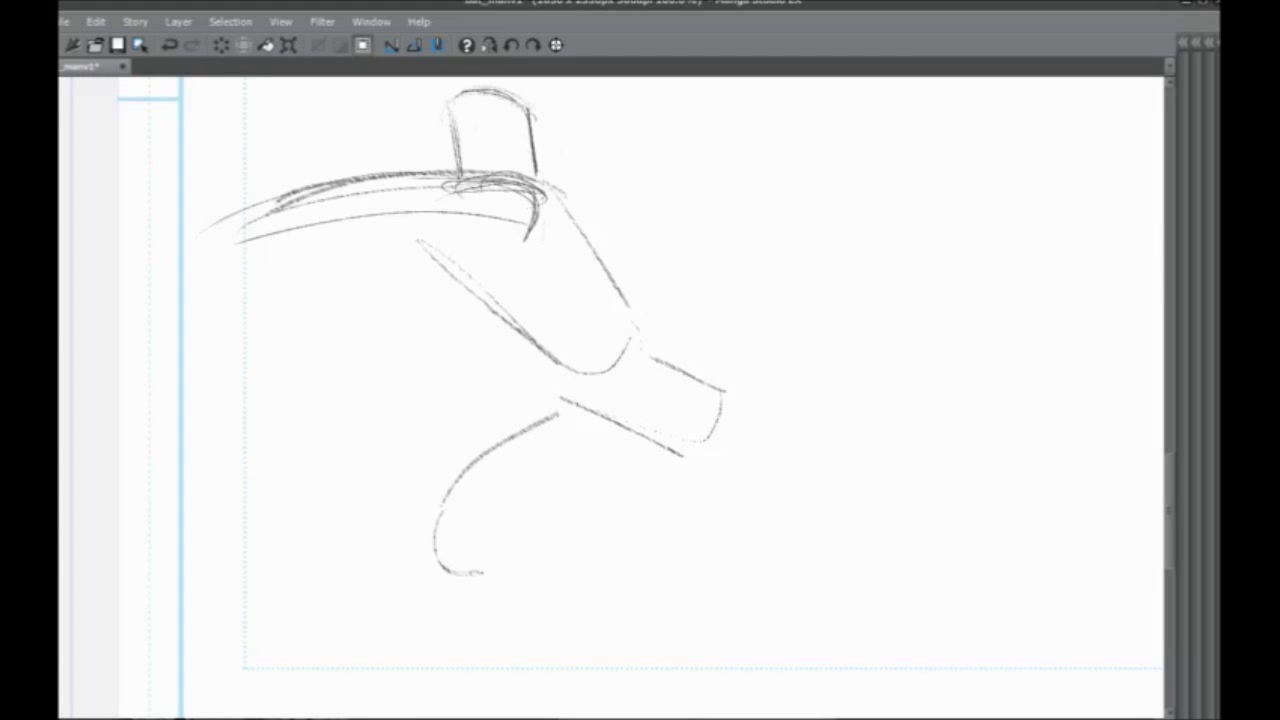
drag(440, 508, 494, 574)
drag(424, 522, 476, 570)
drag(442, 588, 498, 675)
drag(456, 610, 522, 704)
drag(605, 470, 480, 554)
drag(550, 502, 588, 480)
Draw long, tapering diagonal lines trailing down right from the body, plus a continuous outer contour back up to the collar
mouse_move(604, 440)
mouse_down()
mouse_move(484, 407)
mouse_move(736, 610)
mouse_up()
drag(688, 560, 750, 632)
drag(567, 328, 790, 652)
drag(601, 374, 822, 654)
mouse_move(780, 598)
mouse_down()
mouse_move(614, 463)
mouse_move(858, 684)
mouse_up()
drag(702, 462, 292, 128)
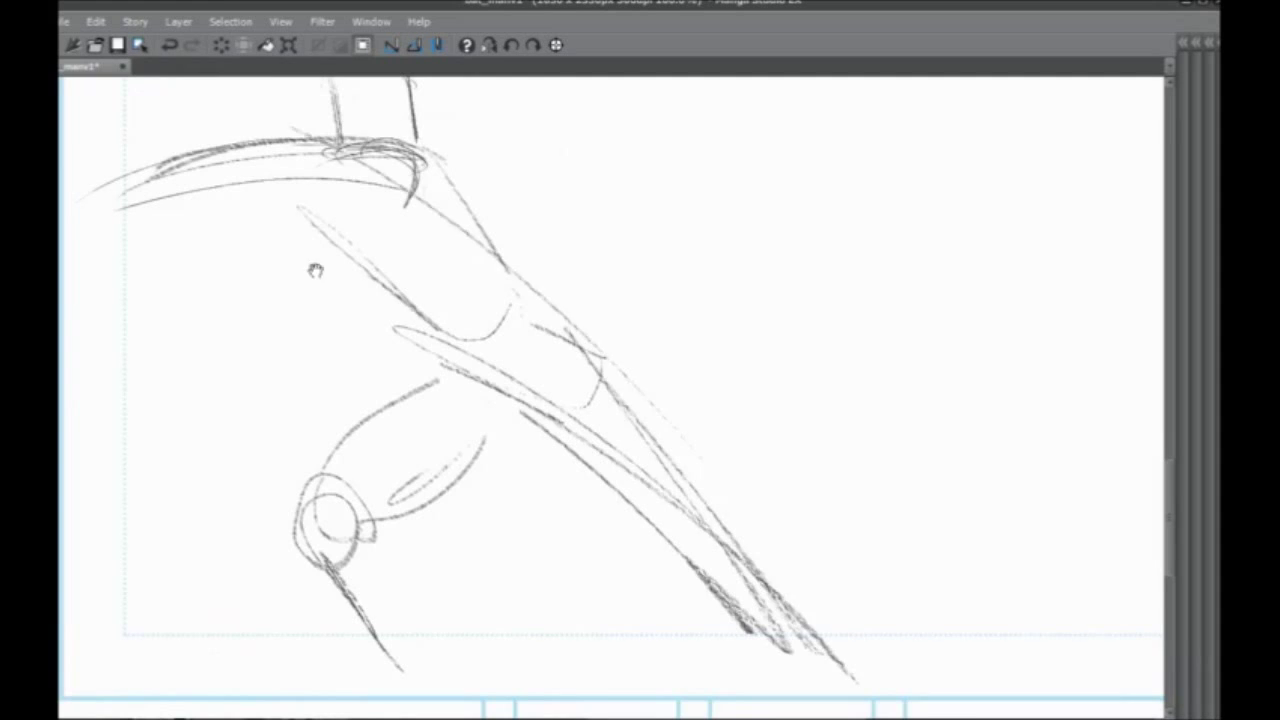
Extend the lower edge of the curved band past its left end with one long stroke
drag(315, 270, 520, 440)
drag(566, 352, 262, 404)
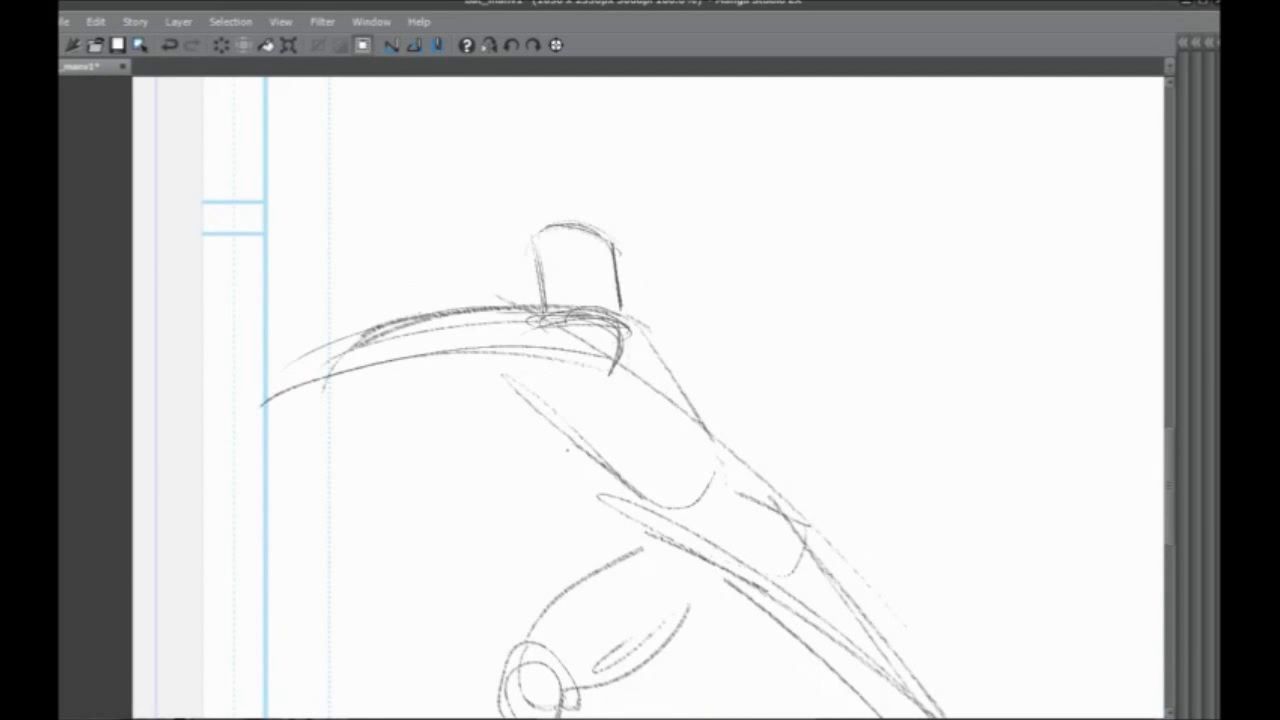
drag(662, 352, 755, 436)
key(ctrl+z)
Draw a short arm hanging below the body, ending in overlapping circles for a fist
drag(557, 436, 547, 510)
drag(604, 468, 585, 532)
mouse_move(548, 504)
mouse_down()
mouse_move(560, 508)
mouse_move(522, 524)
mouse_up()
drag(522, 512, 540, 514)
drag(395, 535, 416, 581)
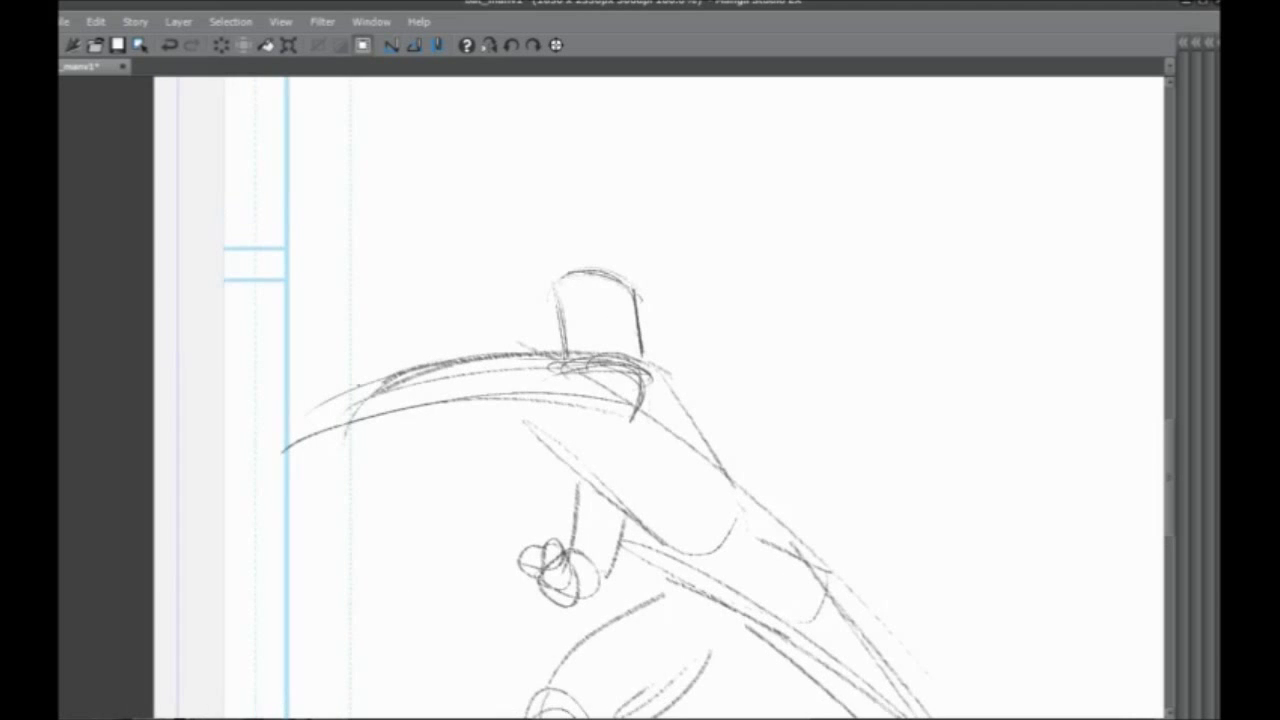
Draw a long arc from the band's left end across the domed shape, and a line from that end down to the fist
drag(437, 332, 288, 359)
mouse_move(191, 457)
mouse_down()
mouse_move(288, 398)
mouse_move(984, 322)
mouse_up()
drag(320, 565, 363, 476)
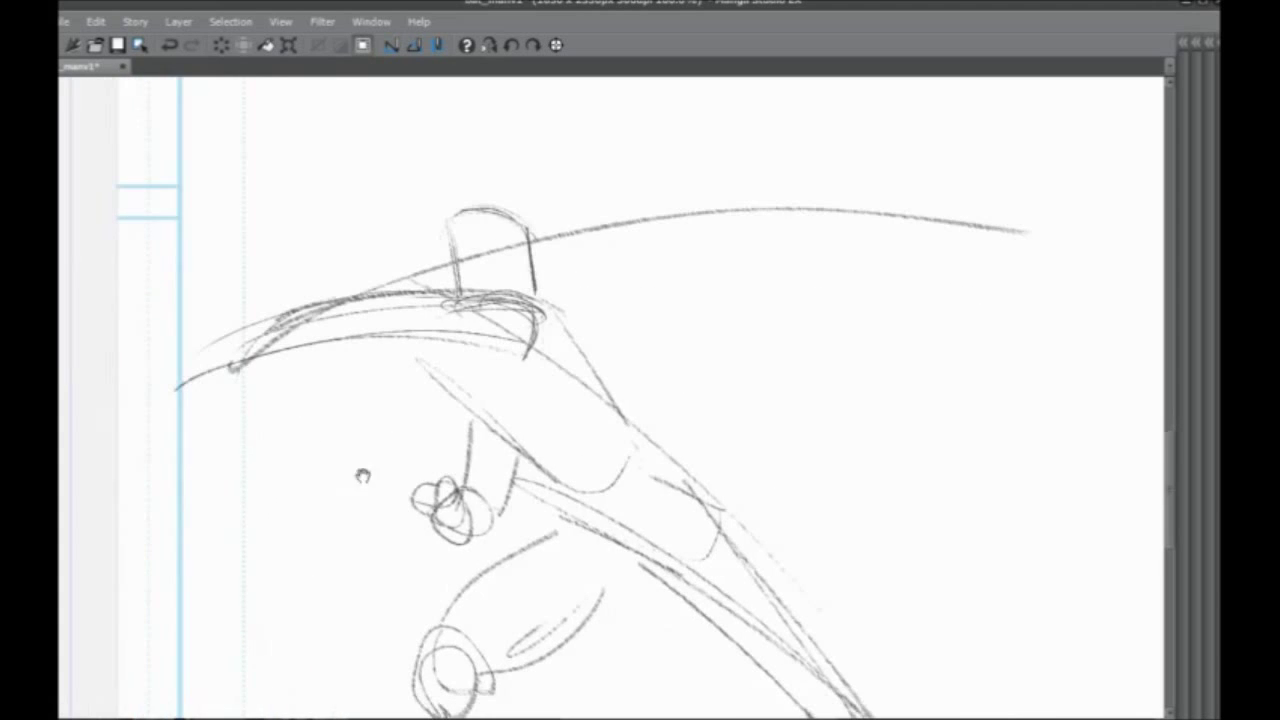
mouse_move(240, 371)
mouse_down()
mouse_move(414, 475)
mouse_move(477, 554)
mouse_move(425, 544)
mouse_move(425, 660)
mouse_up()
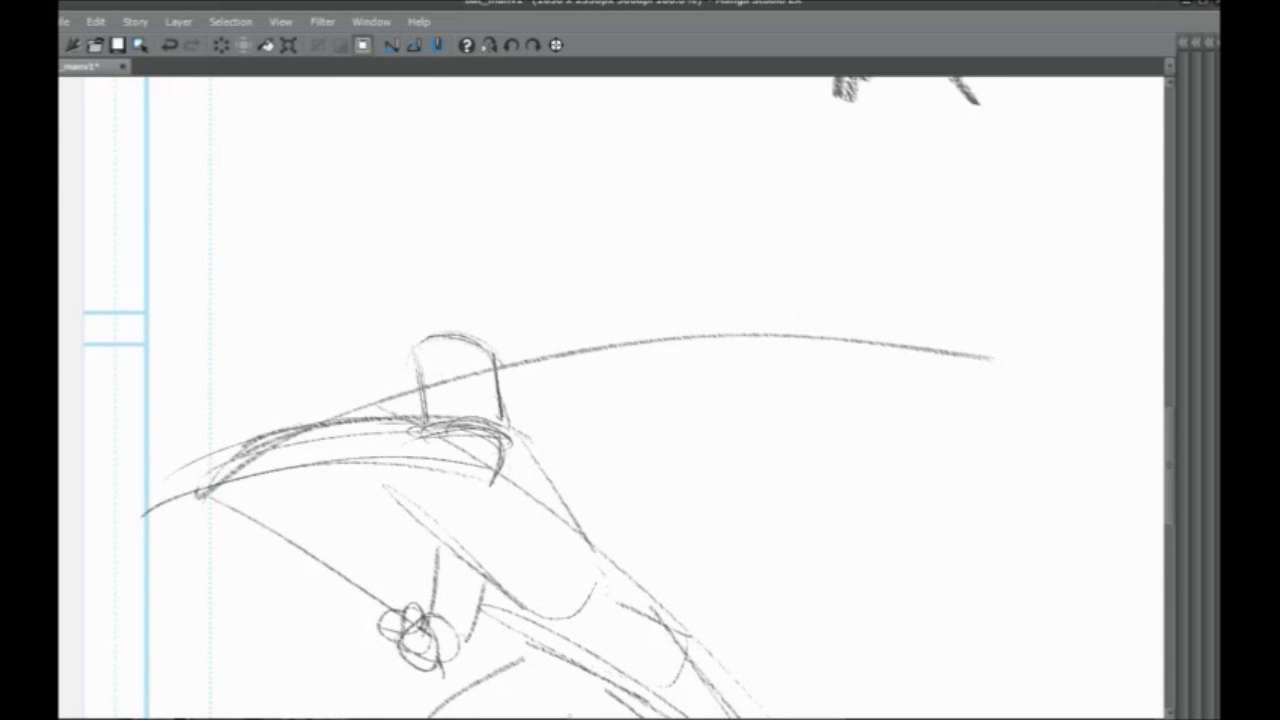
Retrace the small dome's arch and side, and round off the lower end of the tapered form beneath the curved band
drag(388, 360, 499, 370)
drag(424, 348, 431, 391)
drag(432, 388, 382, 290)
drag(545, 455, 488, 521)
drag(322, 388, 376, 420)
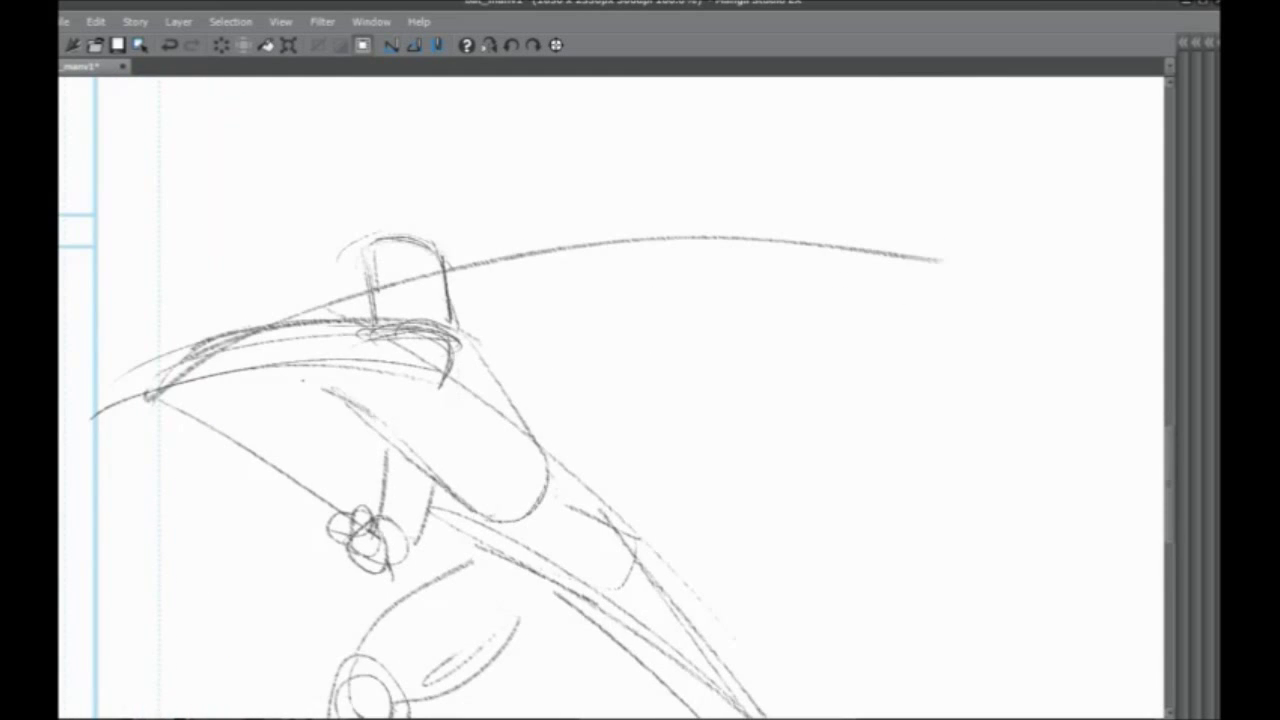
Extend the long arc's far end into a narrow pointed loop and add a small arch above it
drag(142, 311, 57, 108)
mouse_move(538, 495)
mouse_down()
mouse_move(406, 620)
mouse_move(431, 683)
mouse_up()
drag(548, 417, 474, 517)
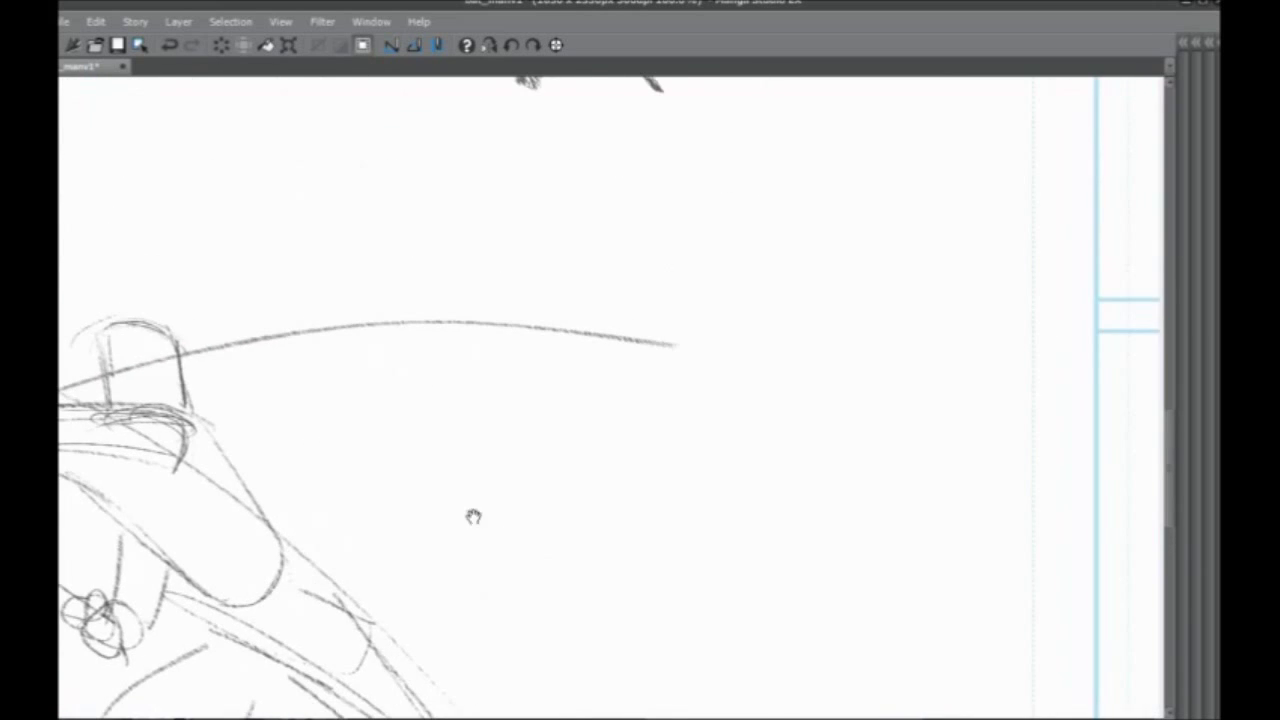
drag(650, 340, 825, 424)
mouse_move(633, 365)
mouse_down()
mouse_move(828, 426)
mouse_move(831, 411)
mouse_up()
mouse_move(710, 466)
mouse_down()
mouse_move(760, 520)
mouse_move(766, 511)
mouse_move(657, 391)
mouse_move(688, 359)
mouse_up()
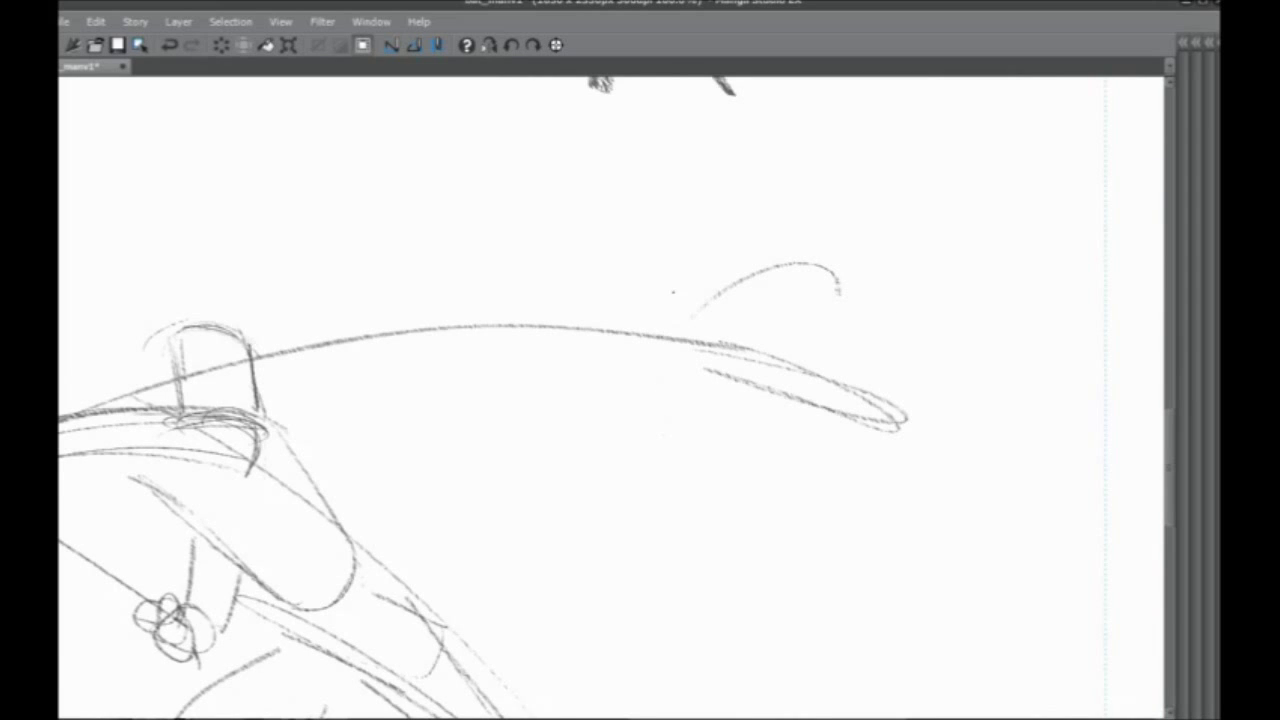
Build up the second figure's rounded upper torso with overlapping curves around the pointed loop
drag(720, 342, 672, 353)
drag(876, 359, 748, 455)
mouse_move(877, 360)
mouse_down()
mouse_move(704, 325)
mouse_move(638, 412)
mouse_up()
mouse_move(826, 341)
mouse_down()
mouse_move(602, 425)
mouse_move(872, 338)
mouse_up()
drag(872, 338, 709, 498)
scroll(712, 500, down, 1)
drag(527, 396, 588, 309)
Draw the second figure's torso sides tapering down to a narrow waist, with a curved line across the belly
mouse_move(866, 300)
mouse_down()
mouse_move(690, 395)
mouse_move(777, 420)
mouse_move(772, 458)
mouse_up()
mouse_move(793, 430)
mouse_down()
mouse_move(756, 449)
mouse_move(708, 392)
mouse_up()
mouse_move(705, 368)
mouse_down()
mouse_move(698, 406)
mouse_move(824, 290)
mouse_up()
drag(697, 330, 691, 370)
mouse_move(706, 336)
mouse_down()
mouse_move(760, 372)
mouse_move(772, 438)
mouse_up()
drag(767, 288, 680, 366)
drag(796, 316, 869, 341)
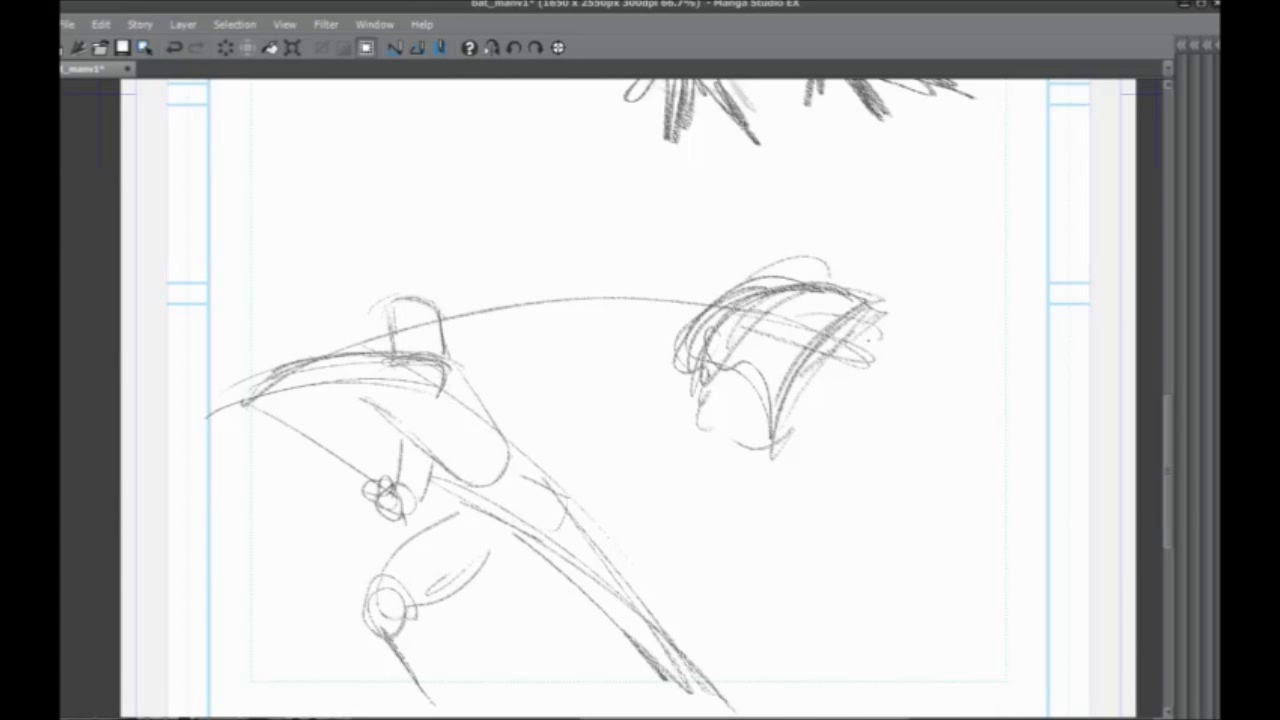
Sketch the second figure's hips with a jagged edge and a long leg reaching diagonally down toward the first figure
drag(767, 453, 705, 471)
drag(754, 443, 669, 491)
mouse_move(696, 468)
mouse_down()
mouse_move(694, 443)
mouse_move(660, 504)
mouse_up()
mouse_move(660, 491)
mouse_down()
mouse_move(686, 412)
mouse_move(617, 446)
mouse_up()
mouse_move(570, 486)
mouse_down()
mouse_move(482, 559)
mouse_move(630, 614)
mouse_up()
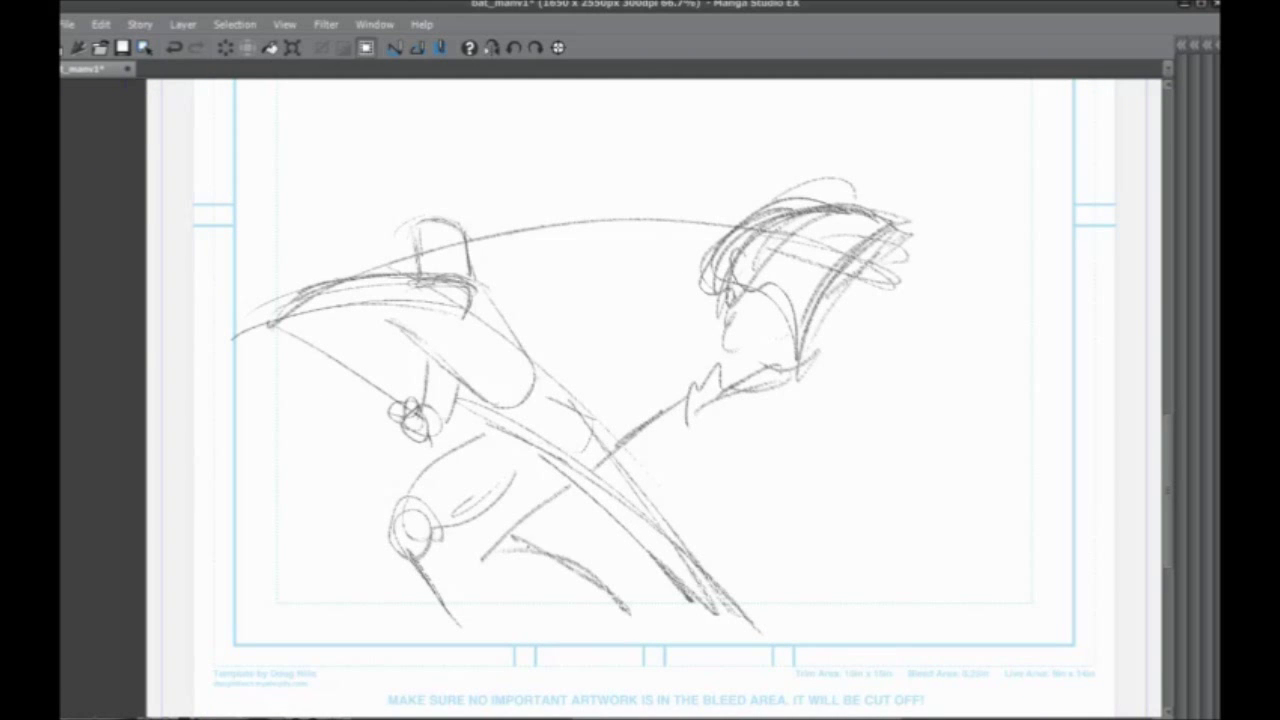
mouse_move(550, 550)
mouse_down()
mouse_move(650, 434)
mouse_move(712, 406)
mouse_up()
Draw the second figure's other leg as long tapering lines running down to the page's lower outer corner
drag(817, 452, 1010, 576)
mouse_move(742, 429)
mouse_down()
mouse_move(892, 491)
mouse_move(1066, 613)
mouse_up()
drag(758, 380, 1009, 555)
drag(571, 398, 485, 515)
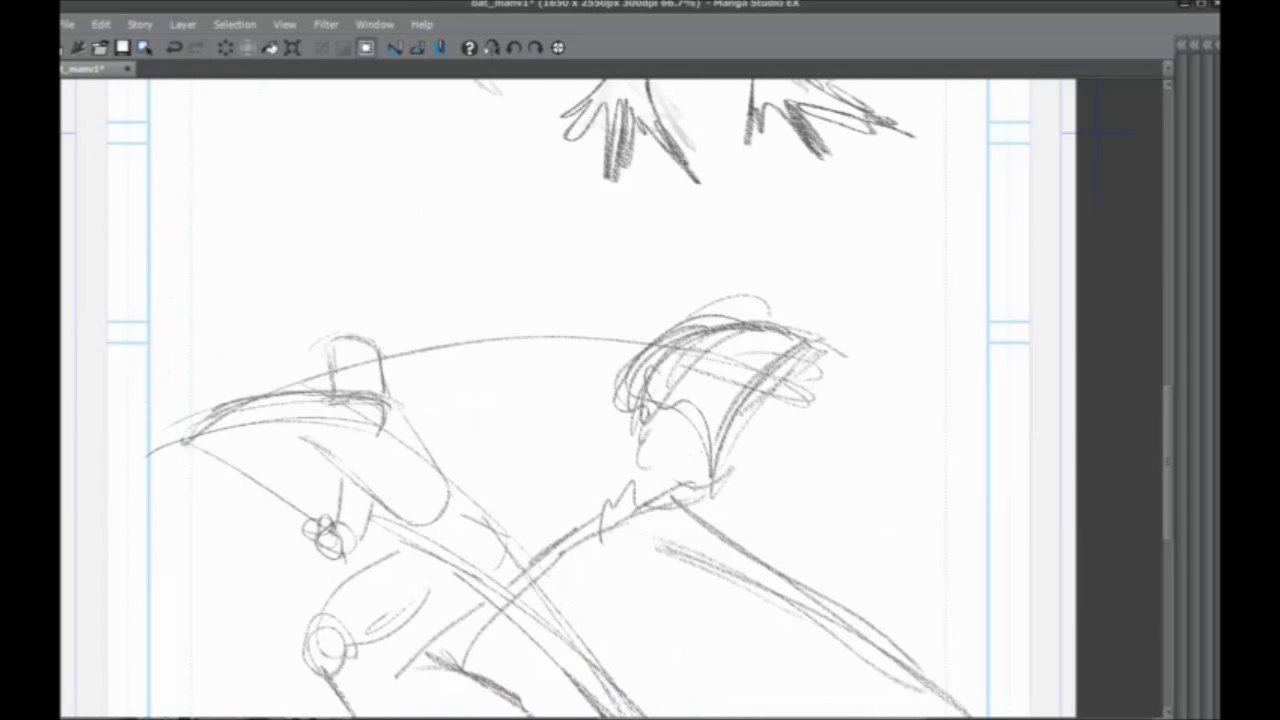
Draw the second figure's large round shoulder and an outstretched arm with a humped upper edge reaching the page border
drag(802, 340, 866, 392)
mouse_move(830, 316)
mouse_down()
mouse_move(764, 304)
mouse_move(830, 344)
mouse_move(762, 322)
mouse_move(818, 300)
mouse_move(840, 340)
mouse_up()
drag(681, 391, 541, 387)
drag(676, 322, 692, 340)
drag(658, 300, 694, 332)
mouse_move(632, 303)
mouse_down()
mouse_move(620, 340)
mouse_move(622, 328)
mouse_up()
drag(712, 326, 858, 340)
drag(684, 342, 862, 336)
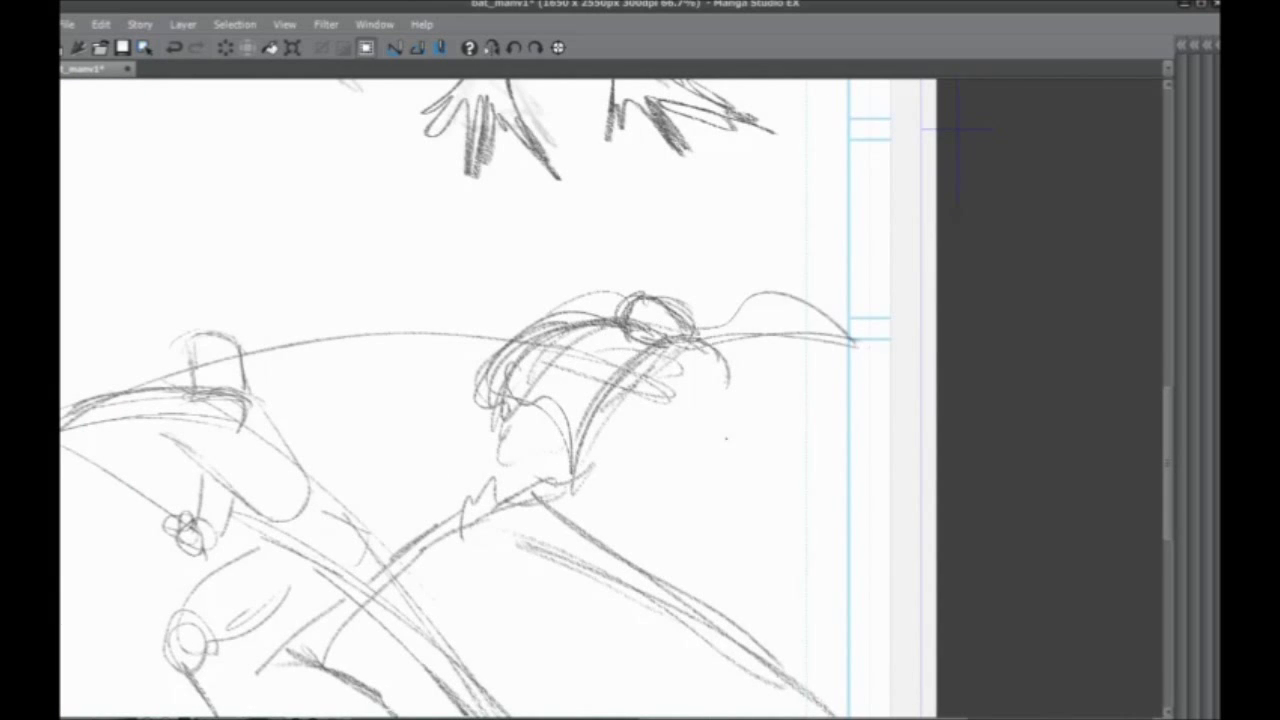
Add the second figure's opposite arm with a small round shoulder, straight underside and humped upper edge
scroll(500, 400, left, 3)
mouse_move(690, 296)
mouse_down()
mouse_move(603, 256)
mouse_move(577, 283)
mouse_up()
drag(677, 318, 574, 292)
drag(575, 292, 686, 316)
drag(1097, 125, 1025, 193)
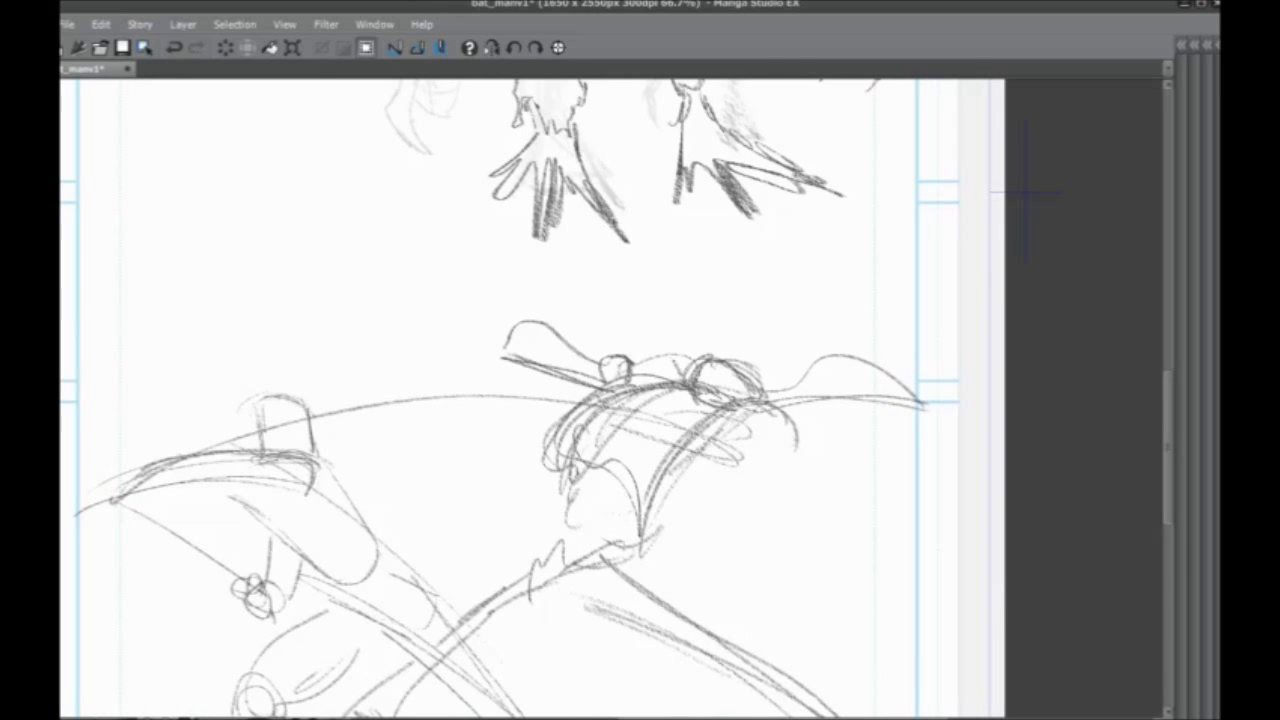
Sketch an oval head and short neck lines between the second figure's shoulders
mouse_move(682, 356)
mouse_down()
mouse_move(636, 378)
mouse_move(690, 304)
mouse_up()
mouse_move(640, 350)
mouse_down()
mouse_move(668, 296)
mouse_move(700, 346)
mouse_move(680, 300)
mouse_move(642, 365)
mouse_up()
drag(660, 326, 648, 365)
drag(690, 345, 630, 355)
drag(421, 471, 473, 312)
drag(762, 276, 350, 615)
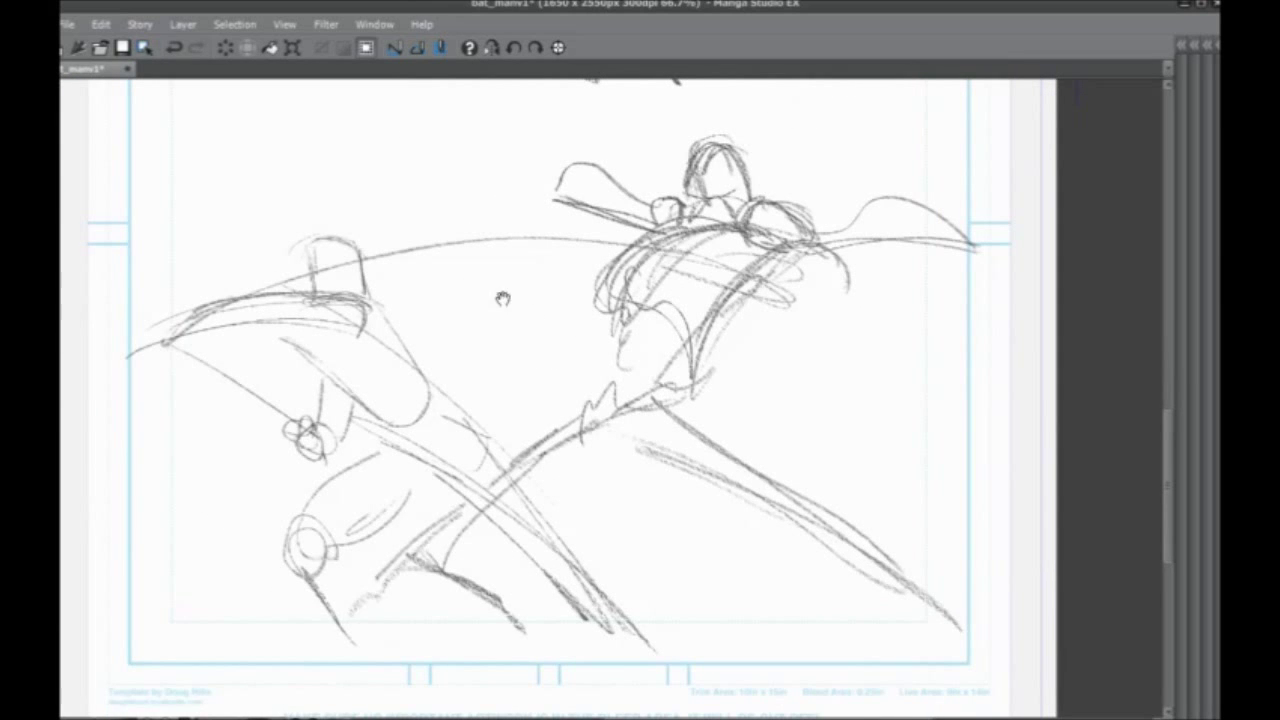
Sweep long diagonal lines from the first figure's collar and underside down toward the ends of its trailing lines
drag(439, 479, 557, 501)
drag(490, 329, 718, 624)
drag(490, 335, 818, 630)
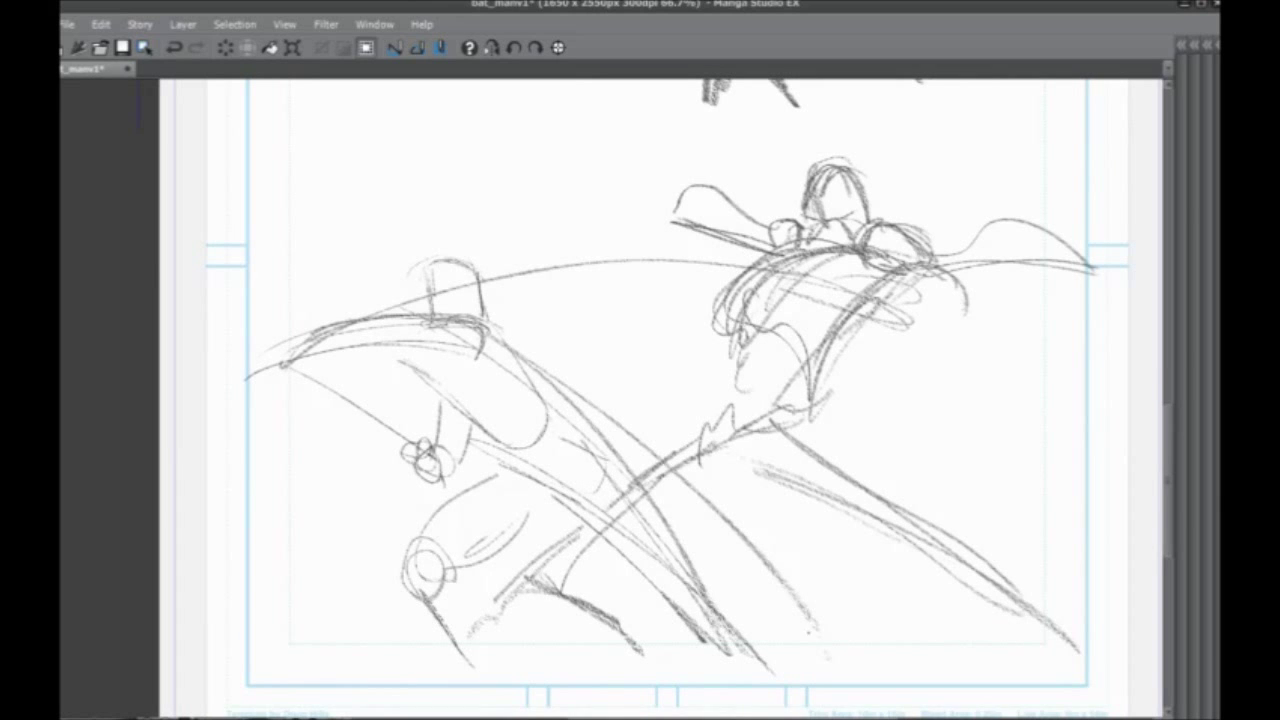
drag(436, 376, 820, 638)
drag(345, 364, 660, 524)
mouse_move(268, 356)
mouse_down()
mouse_move(458, 408)
mouse_move(308, 471)
mouse_up()
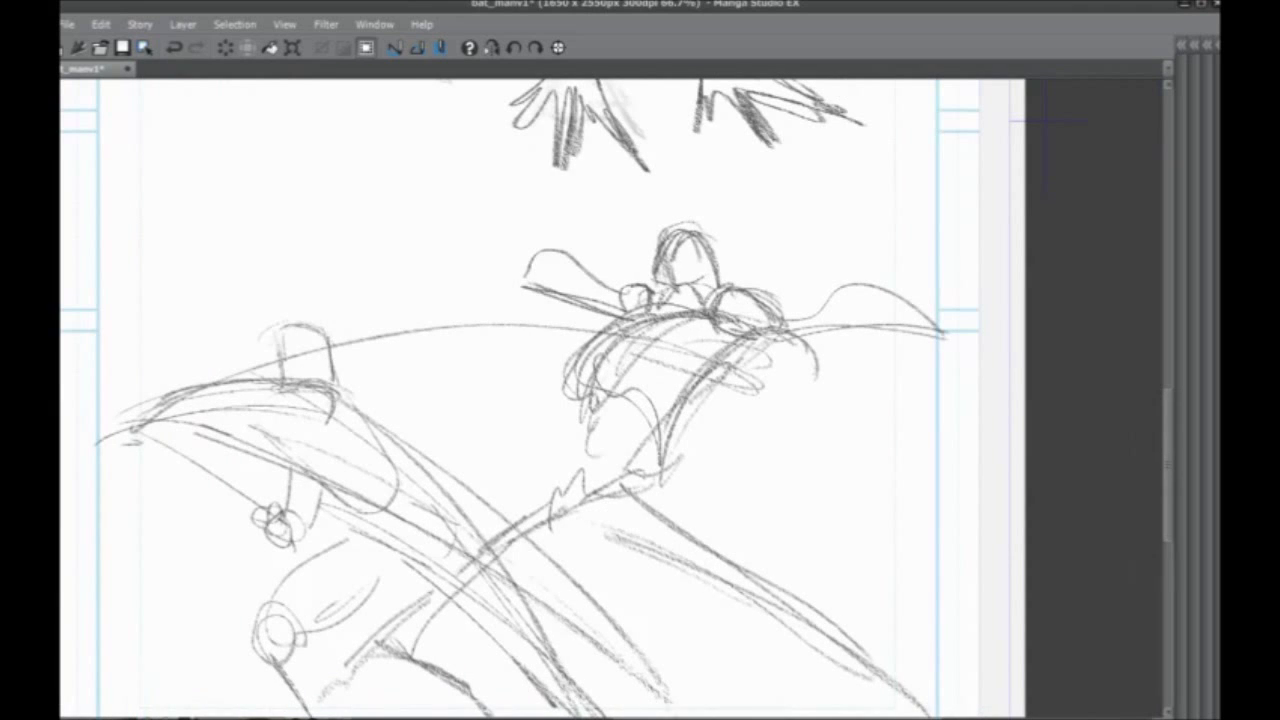
Draw a long straight line connecting the second figure's upper torso to the first figure's curved band
drag(678, 305, 264, 379)
drag(440, 347, 143, 411)
mouse_move(227, 449)
mouse_down()
mouse_move(524, 356)
mouse_move(391, 371)
mouse_move(417, 543)
mouse_move(389, 564)
mouse_up()
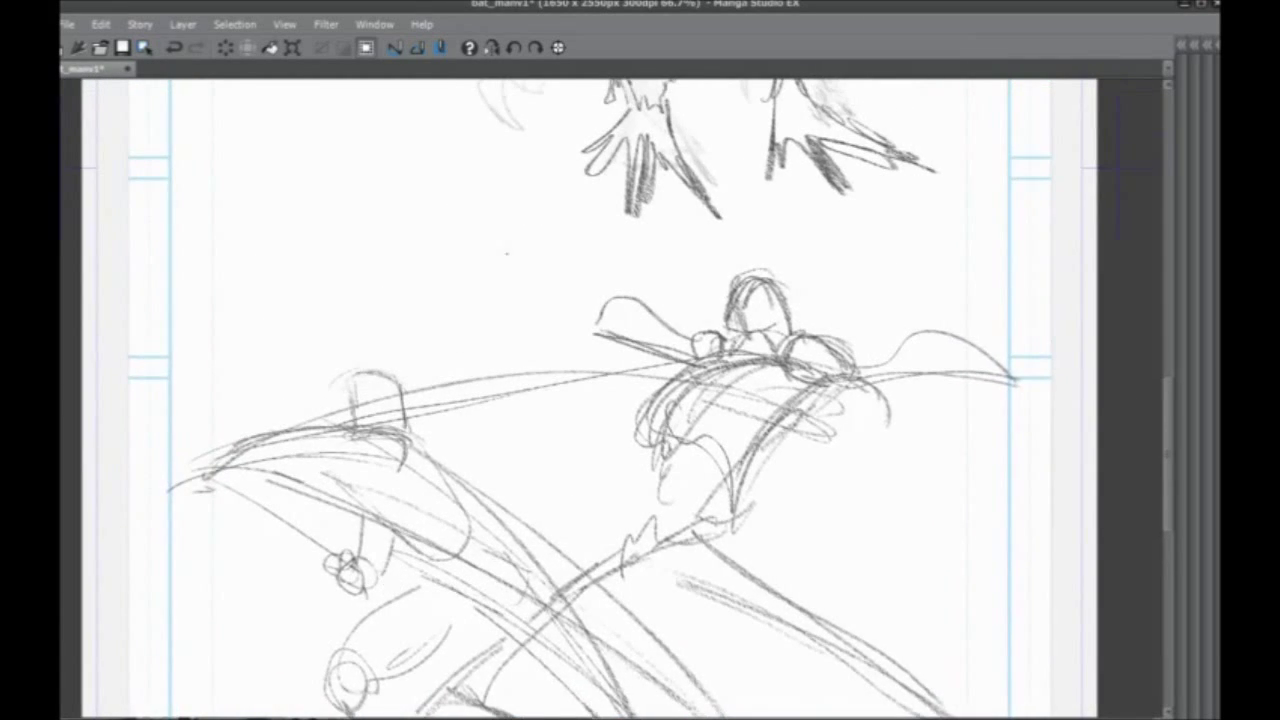
mouse_move(417, 390)
mouse_down()
mouse_move(442, 260)
mouse_move(473, 417)
mouse_up()
Flip the canvas view horizontally and fade the whole rough of both figures with a large soft eraser
click(492, 48)
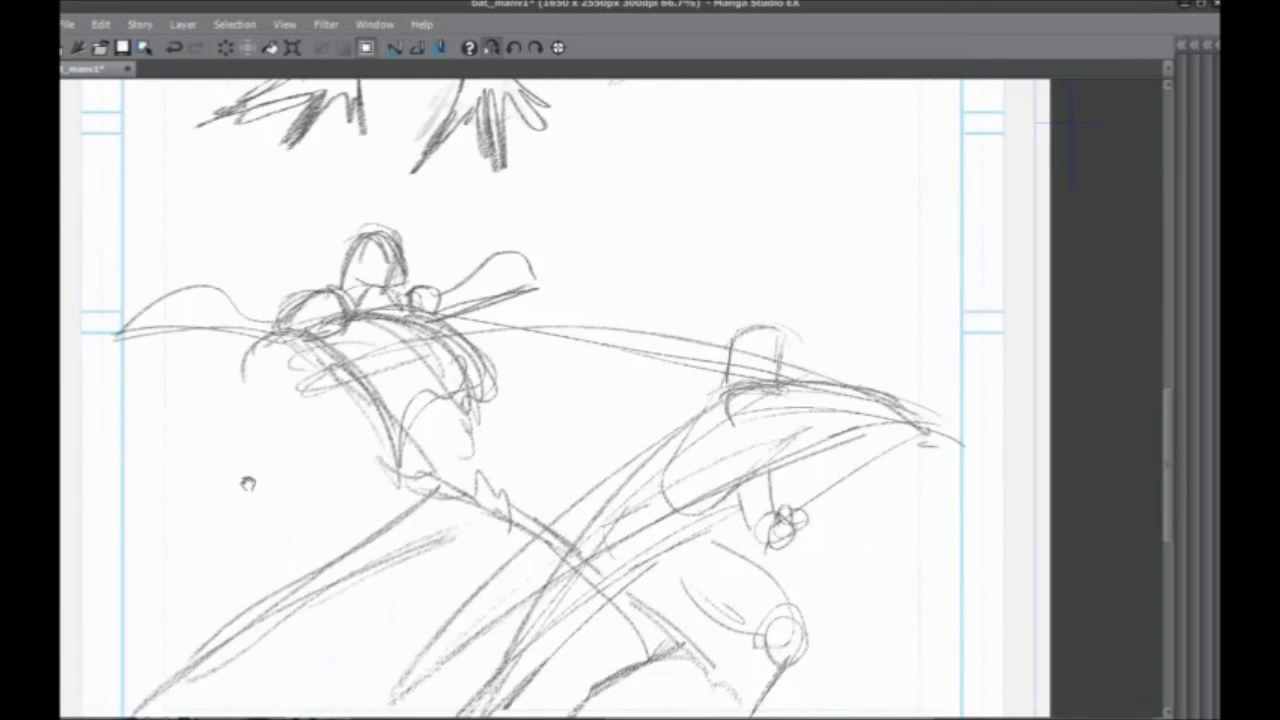
drag(248, 484, 313, 393)
drag(535, 293, 489, 297)
drag(305, 343, 293, 333)
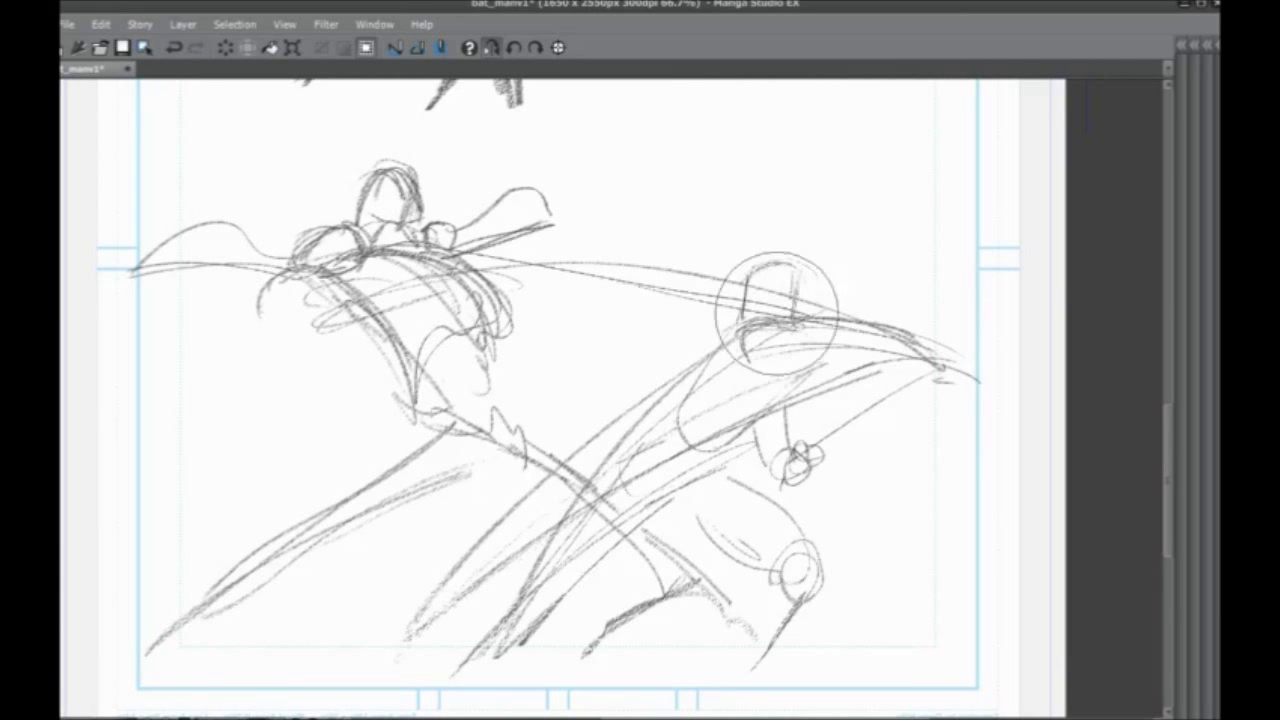
mouse_move(835, 358)
mouse_down()
mouse_move(871, 286)
mouse_move(563, 223)
mouse_move(300, 209)
mouse_move(262, 264)
mouse_move(209, 623)
mouse_move(471, 606)
mouse_move(800, 543)
mouse_move(703, 467)
mouse_move(791, 280)
mouse_move(457, 277)
mouse_move(391, 166)
mouse_move(587, 562)
mouse_move(663, 314)
mouse_move(640, 449)
mouse_move(906, 311)
mouse_up()
drag(910, 667, 920, 668)
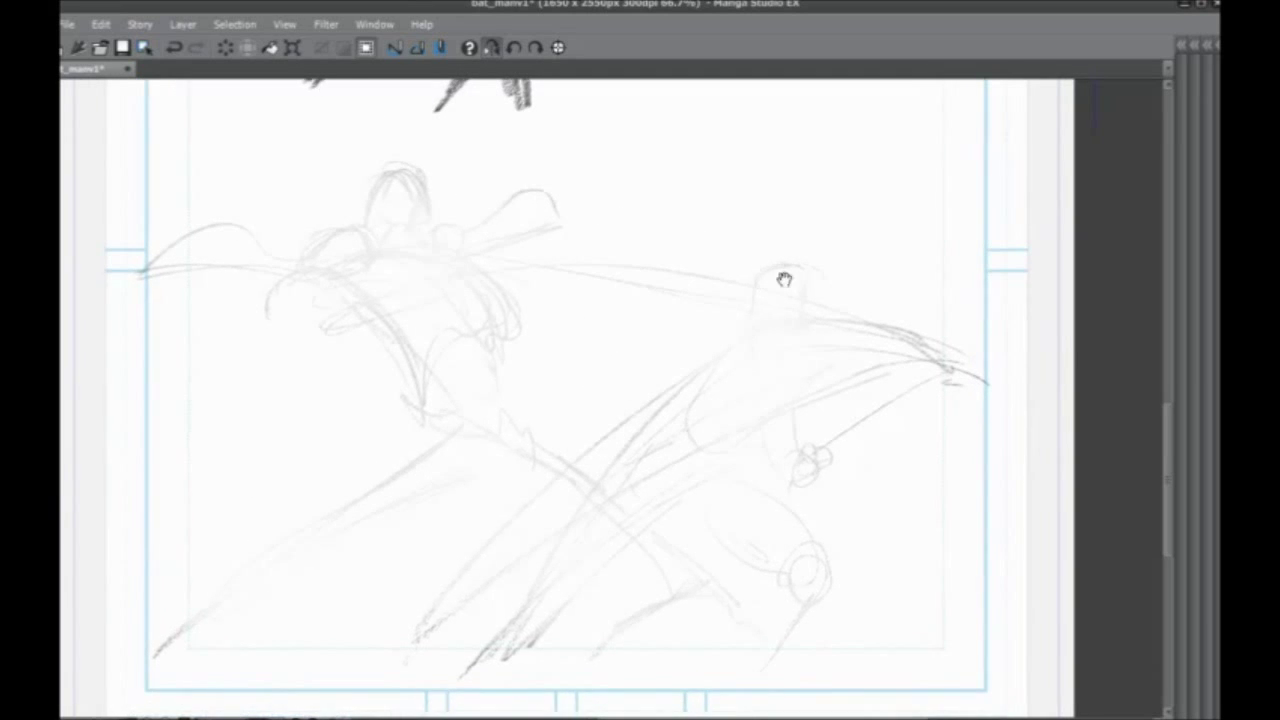
Draw the foreground figure's head as a round-topped block with inner lines marking its lower and side planes
mouse_move(786, 278)
mouse_down()
mouse_move(743, 286)
mouse_move(697, 333)
mouse_up()
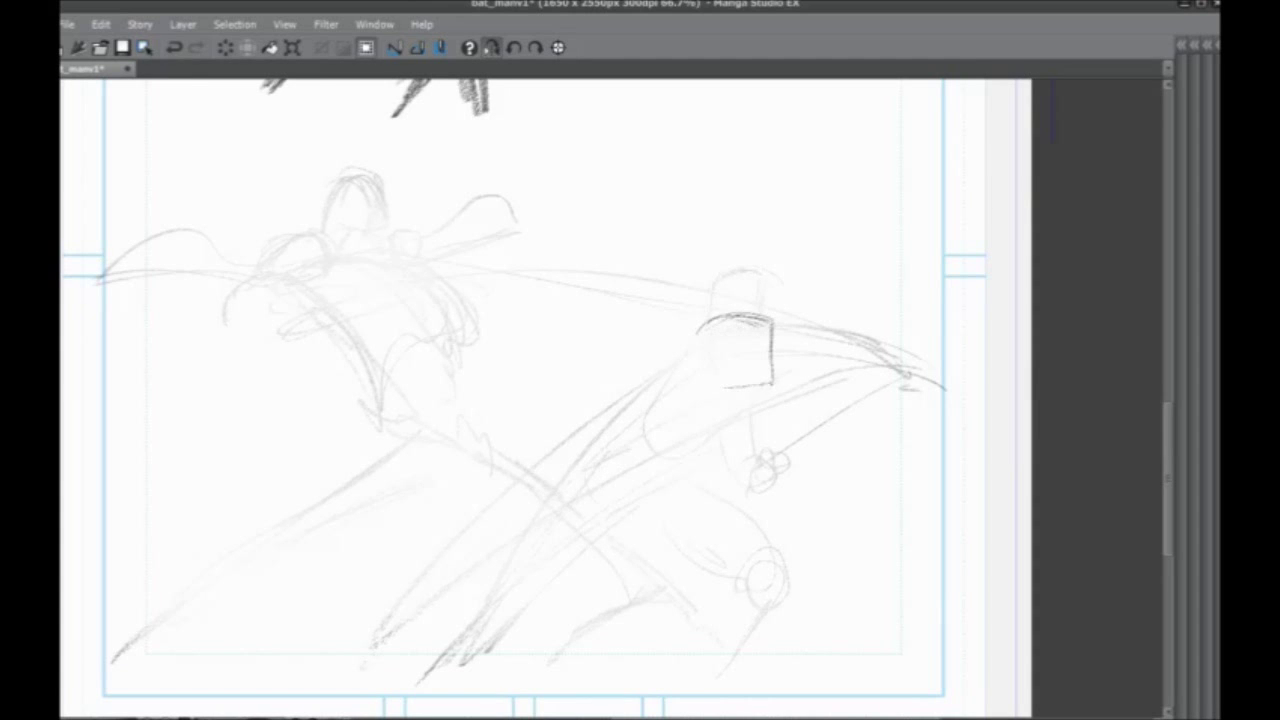
drag(724, 388, 695, 388)
mouse_move(695, 340)
mouse_down()
mouse_move(693, 388)
mouse_move(697, 330)
mouse_up()
drag(771, 292, 678, 364)
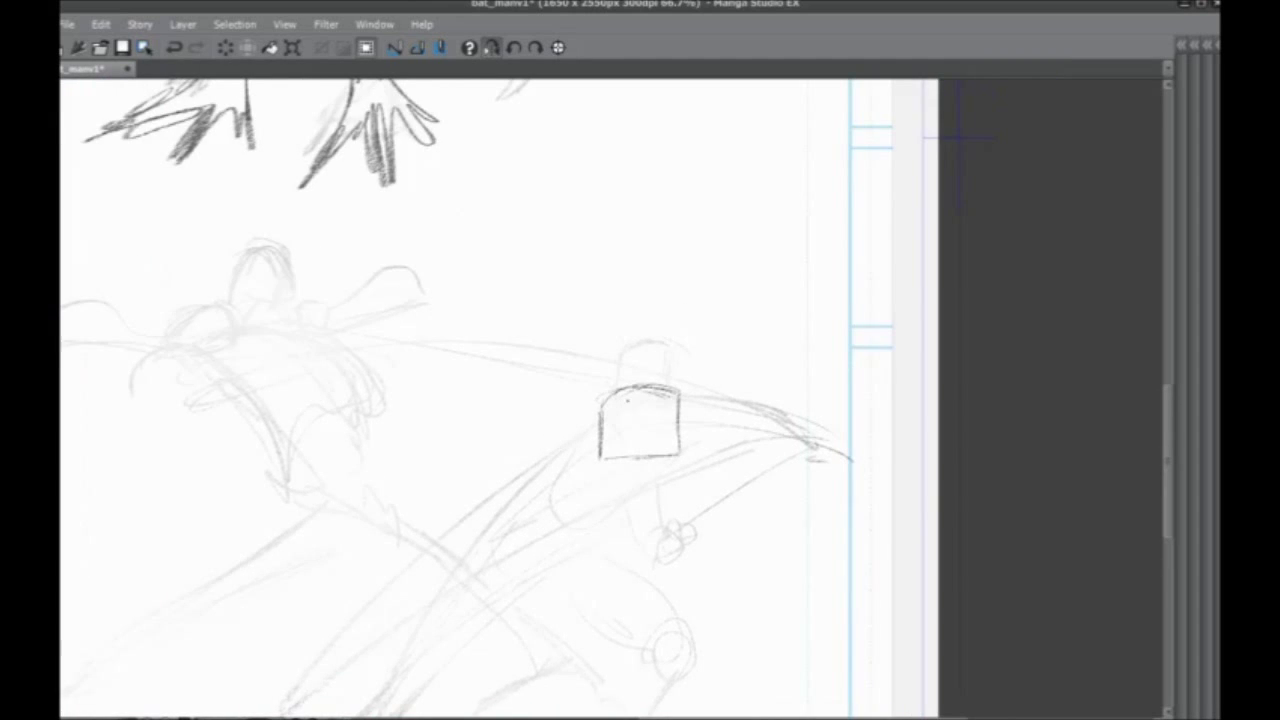
drag(958, 138, 875, 133)
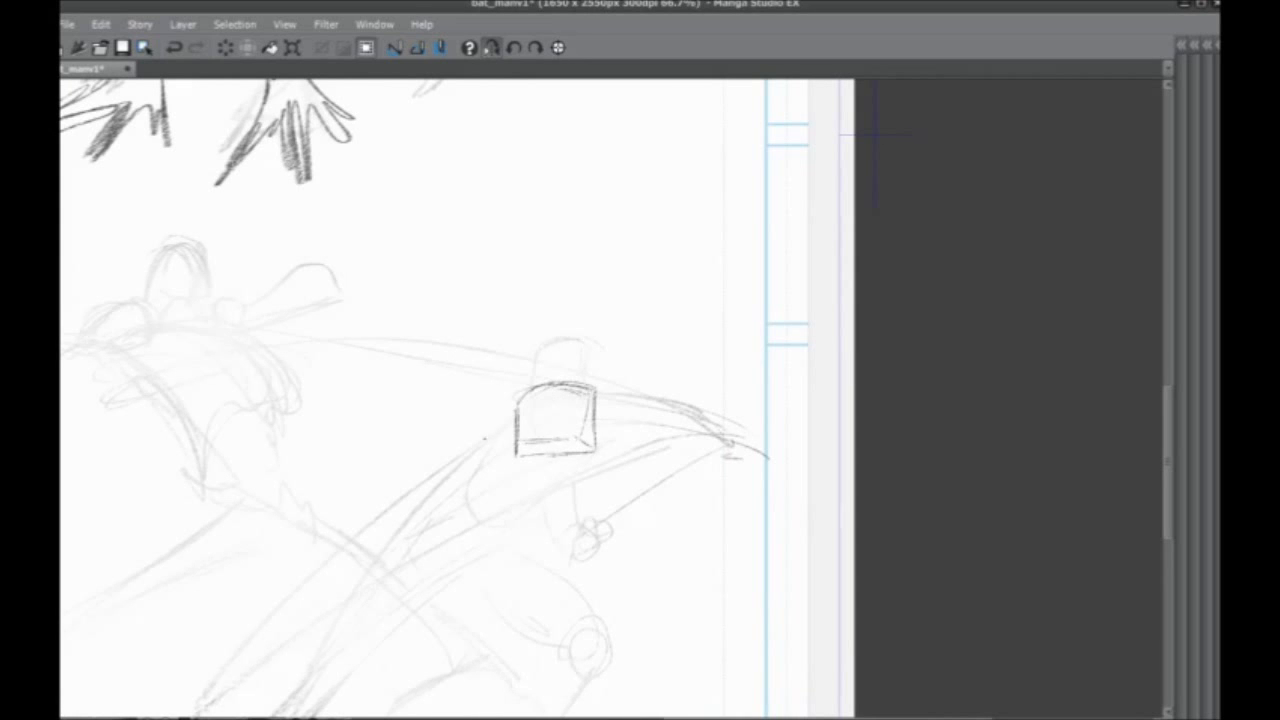
drag(485, 438, 415, 421)
Outline the foreground figure's outstretched arm from the head to the wrist, darkening its underside
mouse_move(567, 405)
mouse_down()
mouse_move(595, 361)
mouse_move(638, 348)
mouse_up()
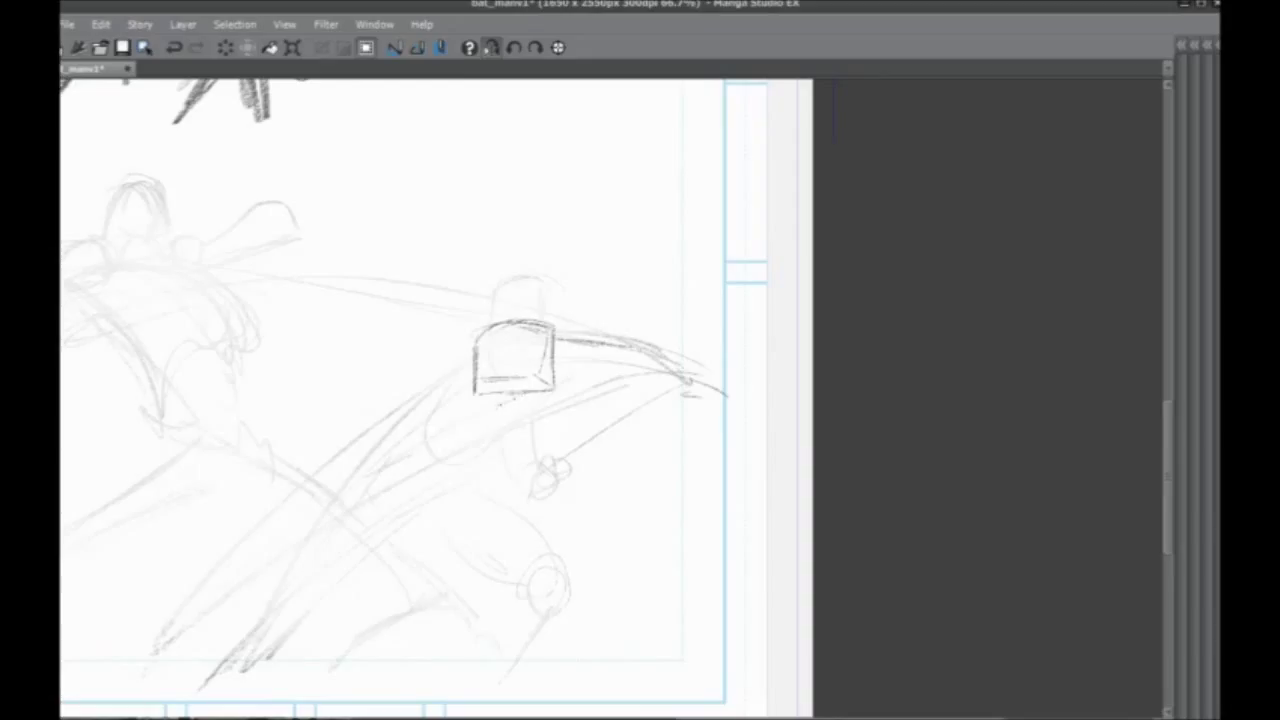
mouse_move(630, 394)
mouse_down()
mouse_move(518, 404)
mouse_move(620, 412)
mouse_move(640, 393)
mouse_move(524, 411)
mouse_move(660, 390)
mouse_move(556, 349)
mouse_move(662, 355)
mouse_up()
drag(404, 329, 392, 340)
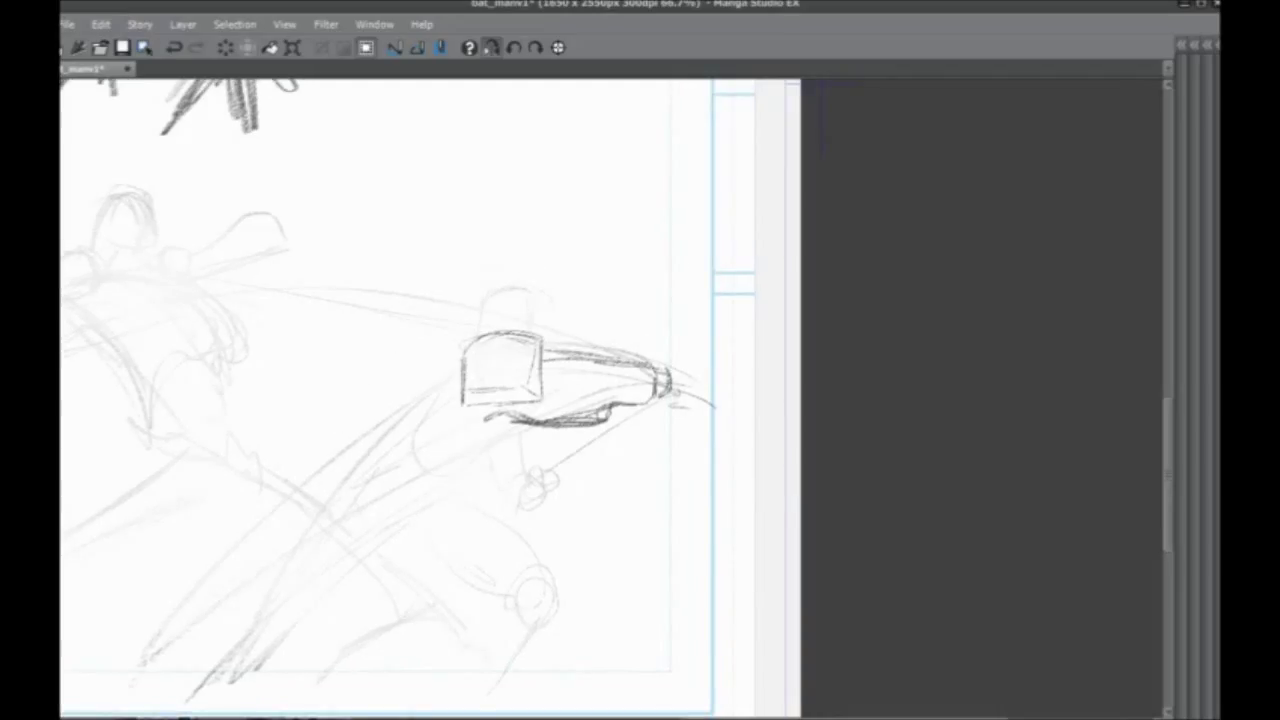
Draw a blocky fist with a small box on top, and run a long line from it to the distant figure
mouse_move(620, 360)
mouse_down()
mouse_move(692, 378)
mouse_move(656, 405)
mouse_up()
drag(695, 349, 666, 408)
drag(620, 360, 692, 349)
drag(622, 360, 695, 352)
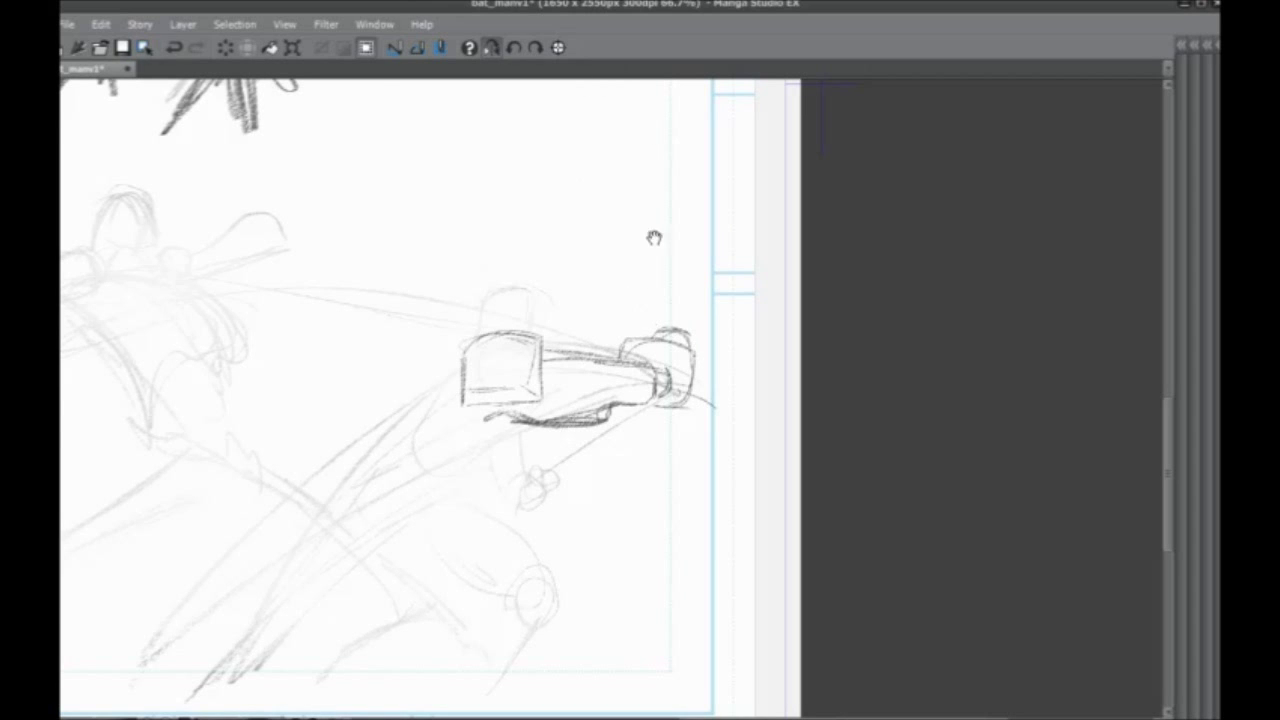
drag(654, 237, 650, 304)
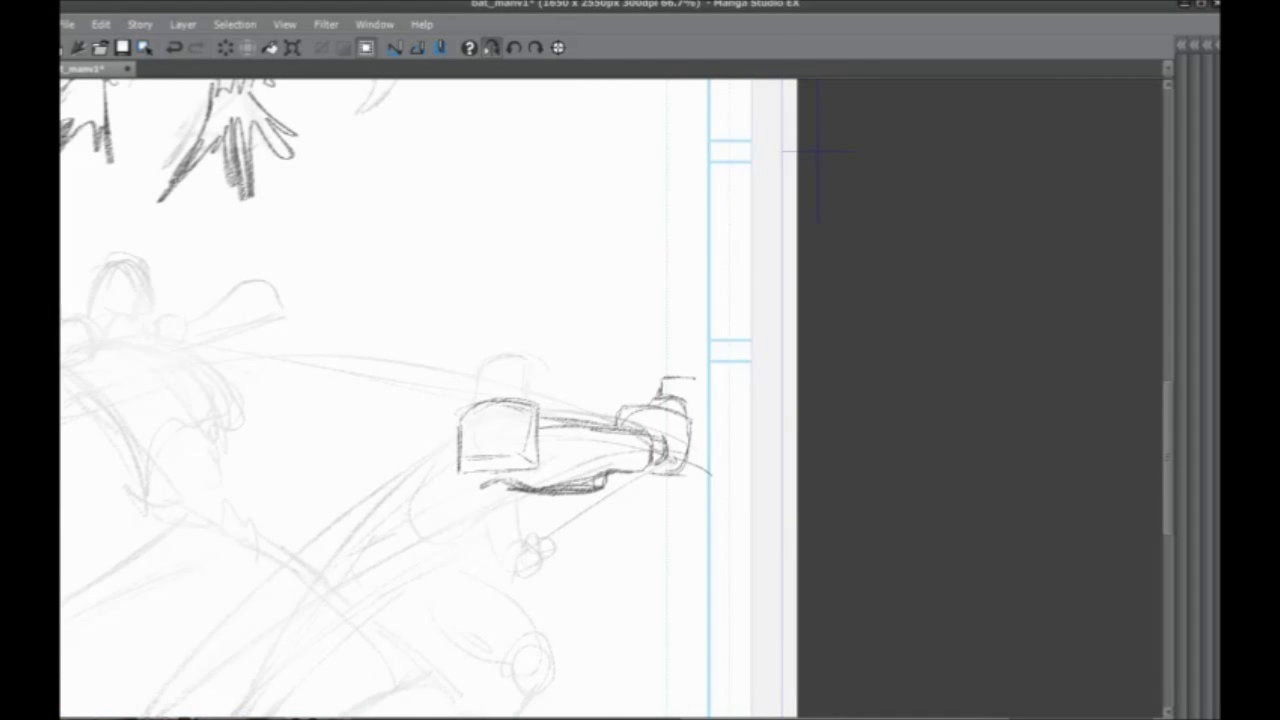
drag(413, 535, 638, 430)
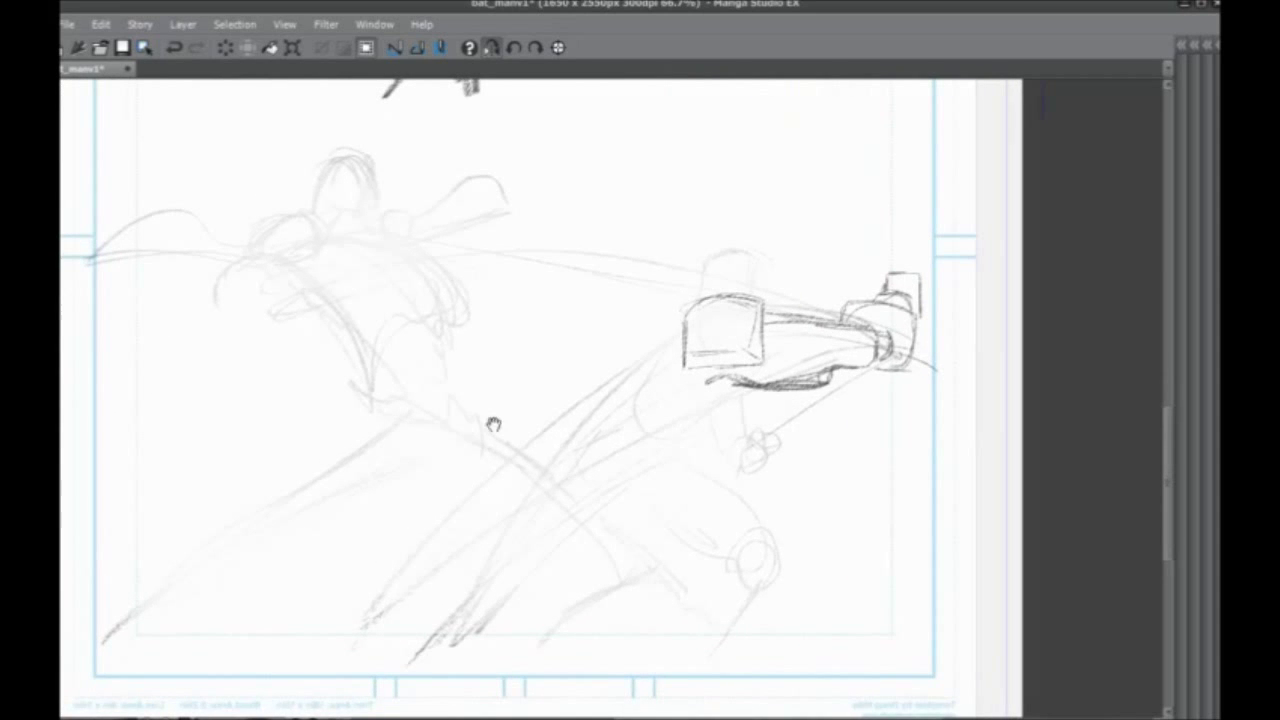
drag(880, 281, 376, 227)
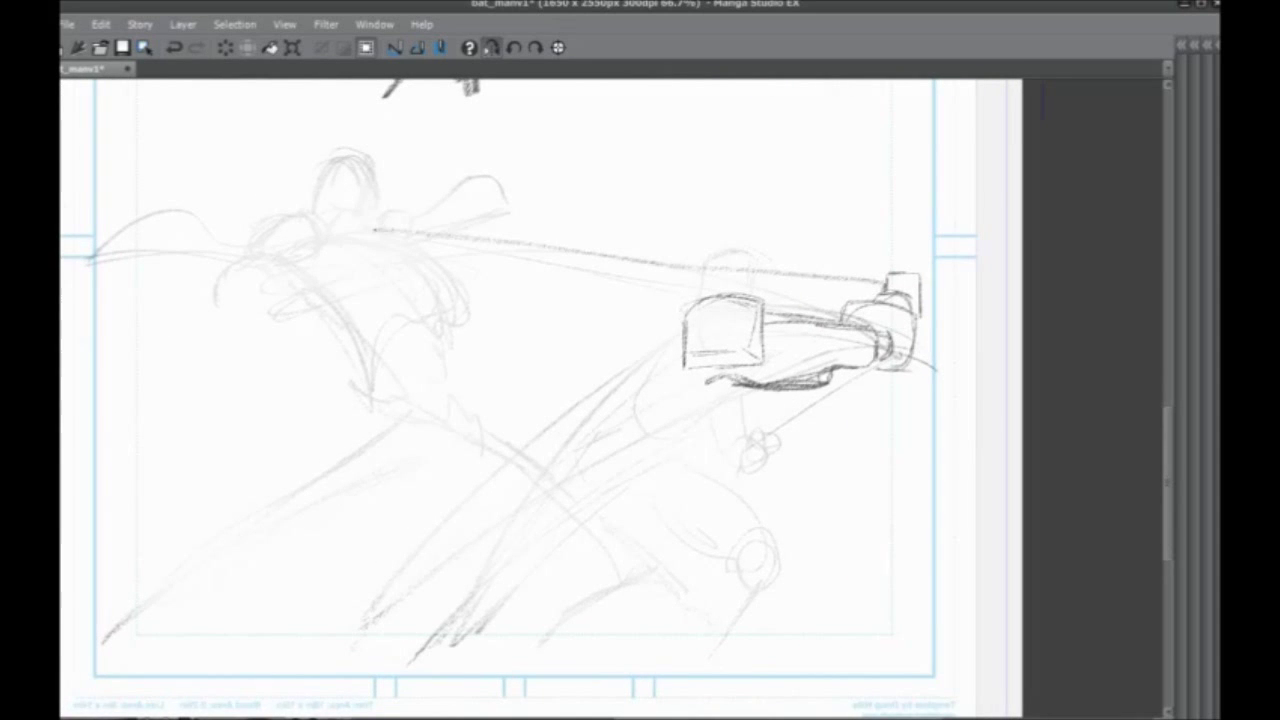
Outline the foreground figure's torso with a curved back, a straight lower edge and a closing line at the waist
drag(603, 410, 688, 373)
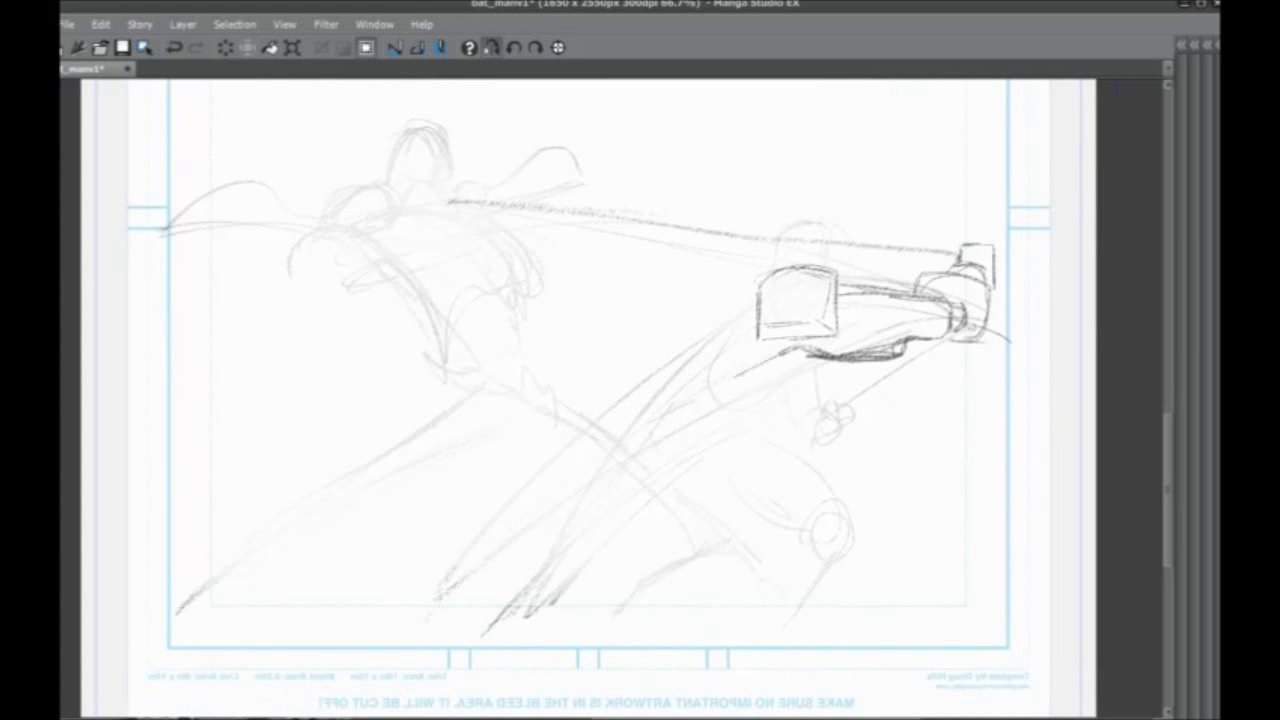
mouse_move(782, 352)
mouse_down()
mouse_move(686, 398)
mouse_move(666, 370)
mouse_up()
drag(666, 370, 723, 297)
mouse_move(707, 321)
mouse_down()
mouse_move(760, 290)
mouse_move(673, 359)
mouse_up()
drag(666, 366, 668, 389)
drag(625, 457, 590, 476)
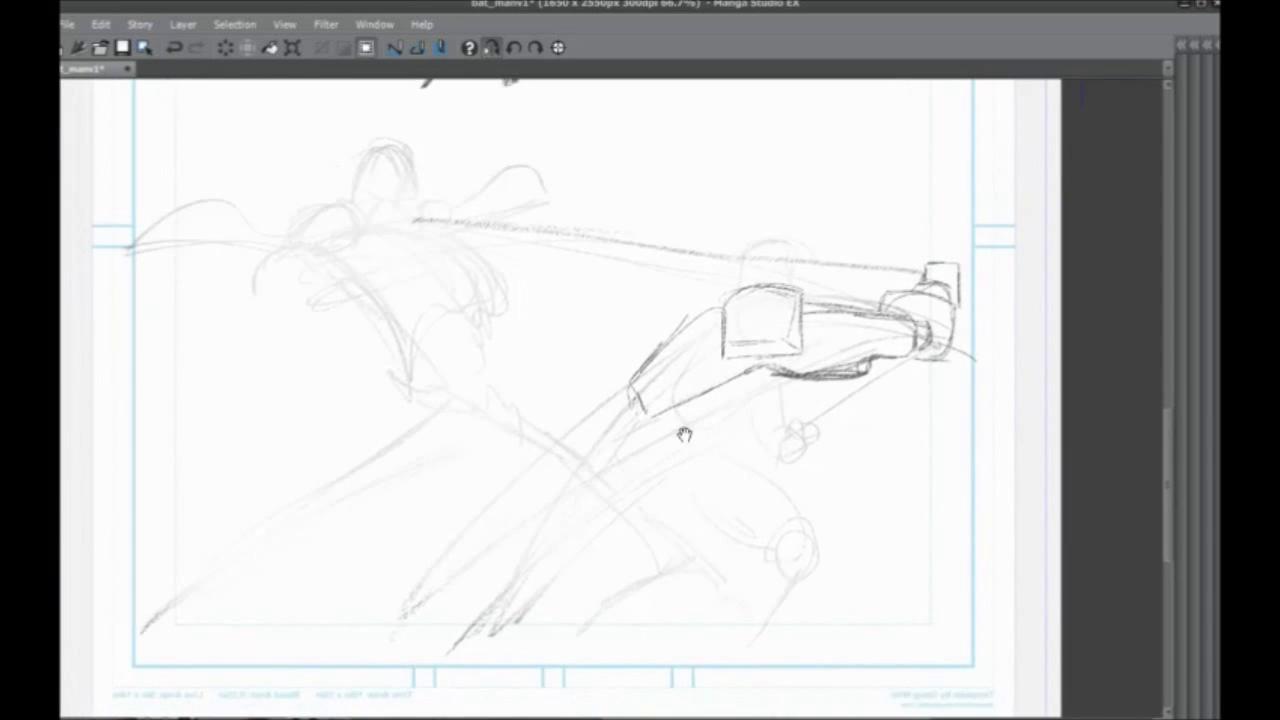
Sketch the chest and belly forms beneath the foreground figure's arm, including a small oval near the waist
mouse_move(668, 343)
mouse_down()
mouse_move(703, 300)
mouse_move(660, 348)
mouse_up()
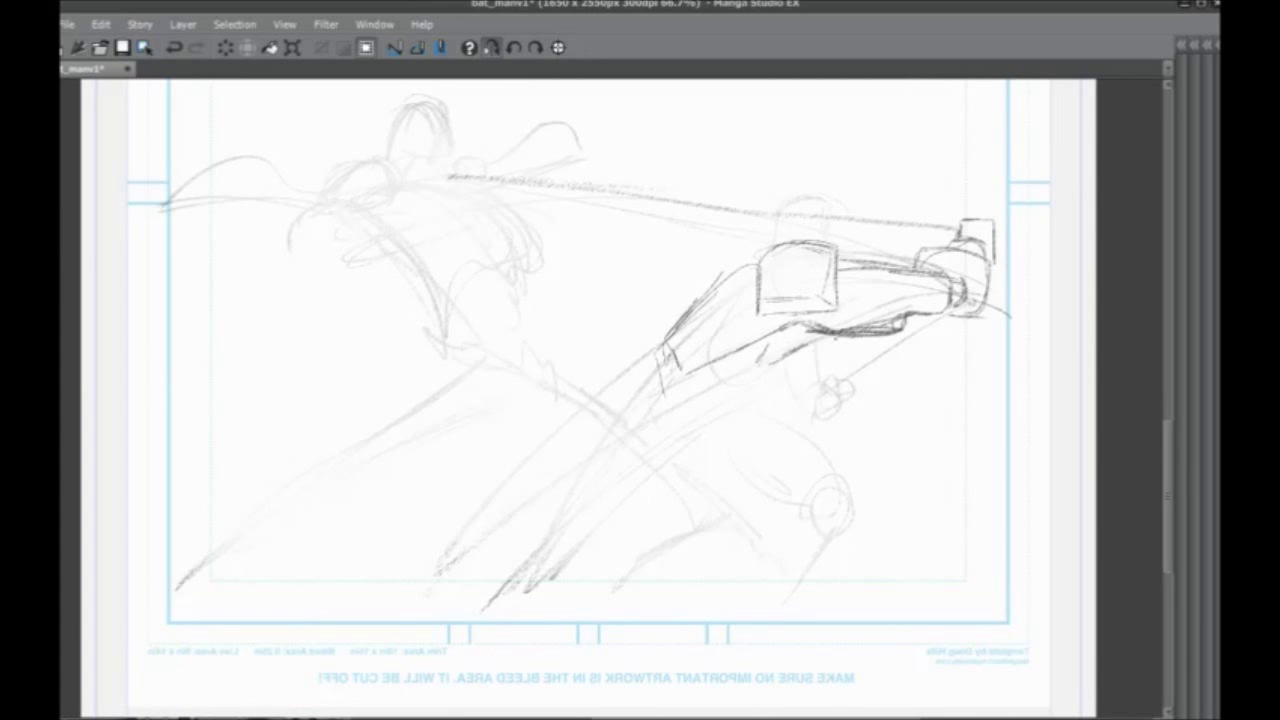
drag(606, 393, 526, 386)
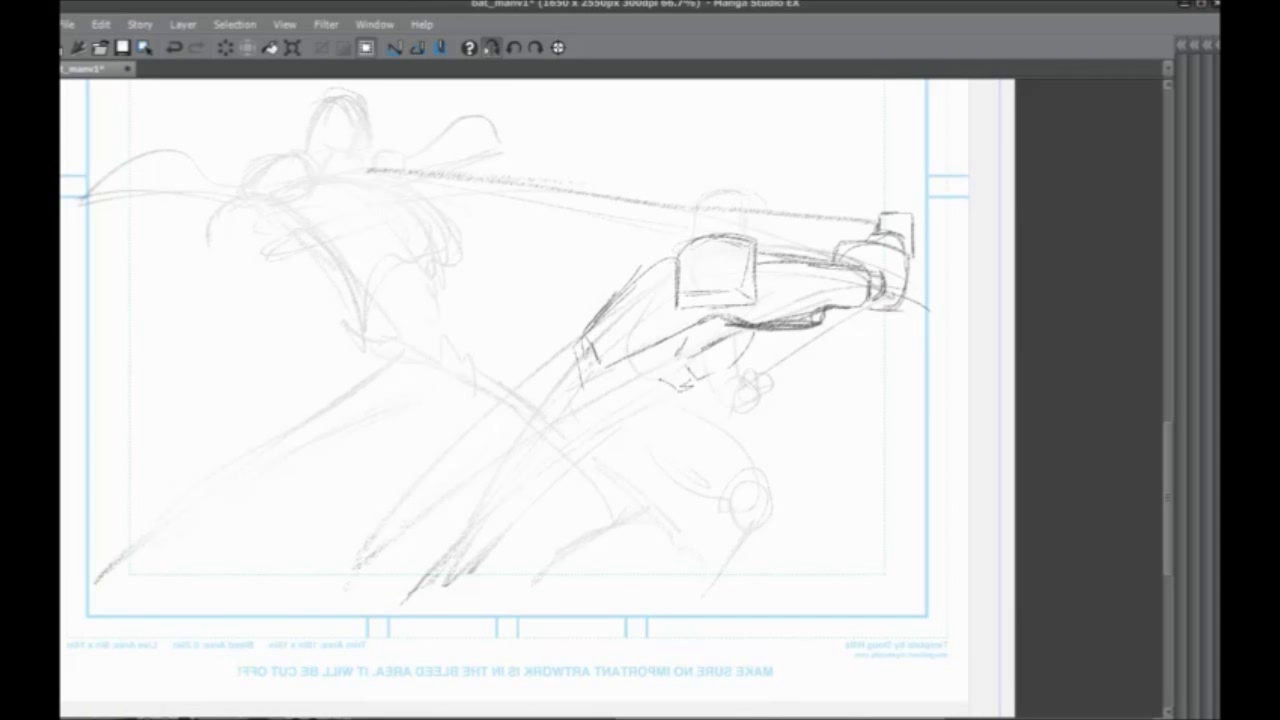
drag(652, 387, 737, 331)
drag(559, 274, 514, 383)
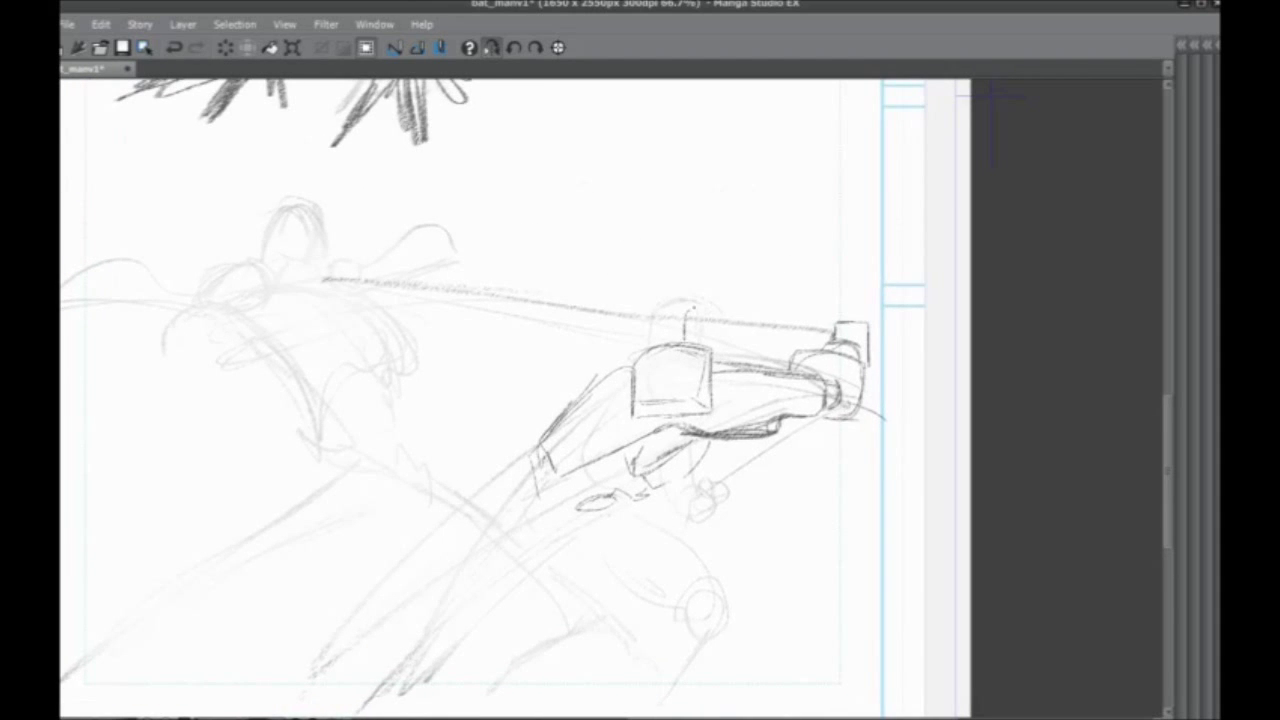
Draw a second, narrower arched block just behind the foreground figure's head
drag(690, 306, 743, 360)
mouse_move(728, 302)
mouse_down()
mouse_move(728, 360)
mouse_move(692, 306)
mouse_up()
drag(393, 517, 481, 402)
Flip the canvas view back and draw the foreground figure's curved waist and the hip section below it
click(492, 49)
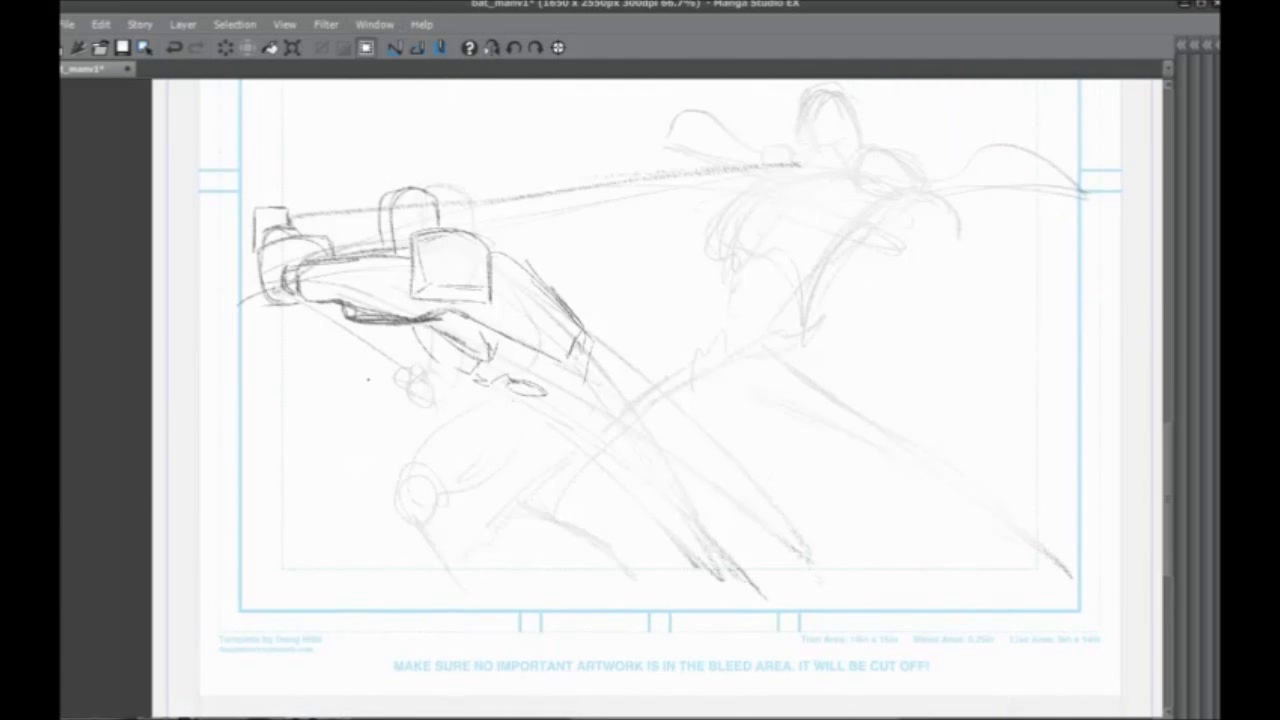
drag(368, 380, 321, 385)
drag(520, 428, 464, 420)
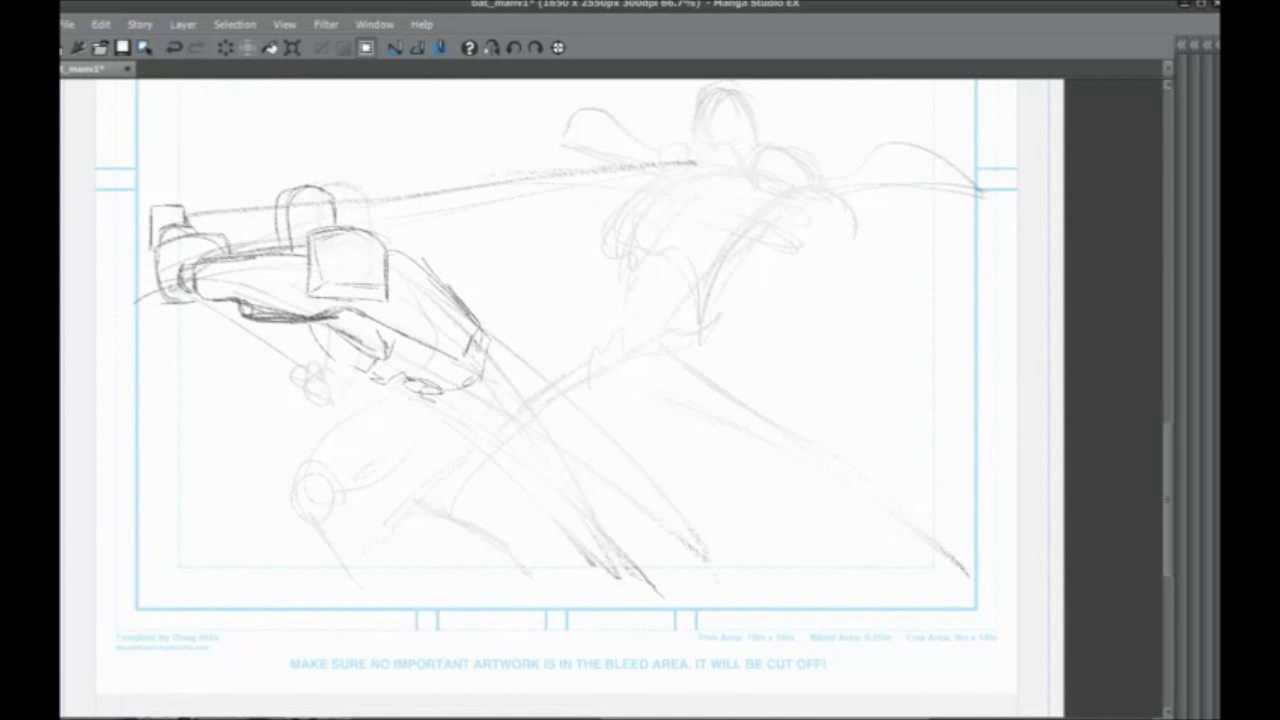
mouse_move(495, 345)
mouse_down()
mouse_move(458, 326)
mouse_move(490, 430)
mouse_move(465, 440)
mouse_up()
drag(380, 384, 428, 412)
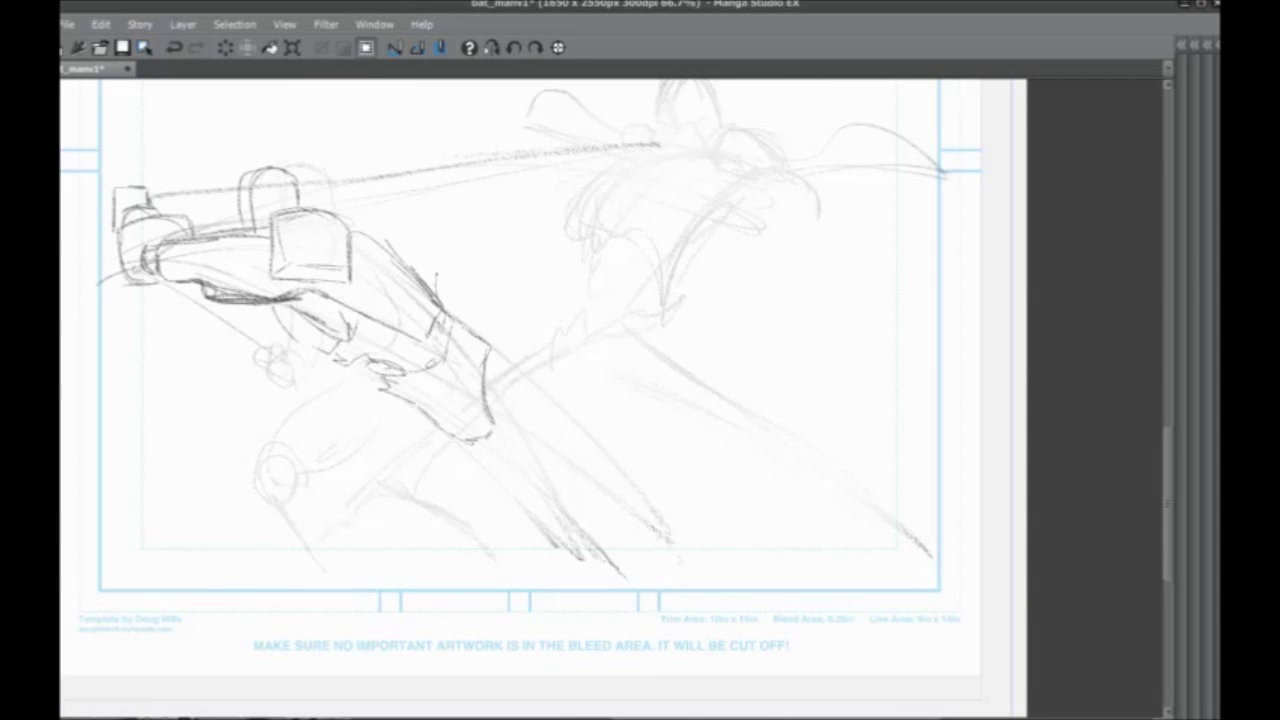
Strengthen the foreground figure's back contour and add curved rib lines and a belly edge under the arm
mouse_move(350, 226)
mouse_down()
mouse_move(448, 300)
mouse_move(440, 290)
mouse_up()
drag(246, 310, 322, 358)
drag(294, 301, 447, 335)
drag(513, 427, 441, 372)
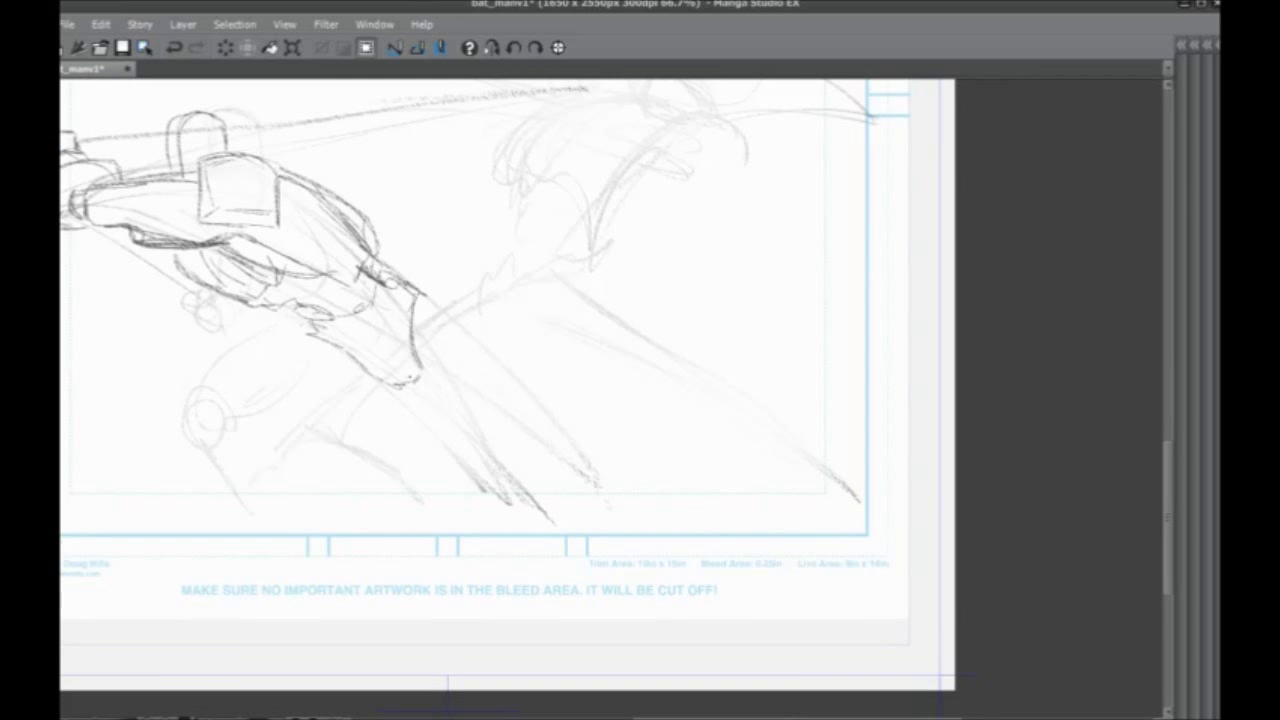
Draw the foreground figure's extended leg with straight upper and lower edges, a stepped notch and a narrowing ankle
drag(310, 333, 624, 478)
drag(414, 376, 591, 457)
mouse_move(424, 379)
mouse_down()
mouse_move(516, 427)
mouse_move(616, 437)
mouse_move(610, 404)
mouse_up()
mouse_move(579, 386)
mouse_down()
mouse_move(632, 427)
mouse_move(538, 352)
mouse_move(429, 296)
mouse_up()
mouse_move(432, 298)
mouse_down()
mouse_move(552, 359)
mouse_move(580, 426)
mouse_move(555, 418)
mouse_up()
drag(434, 374, 416, 373)
Add a pointed foot with an arched top and long sole lines running to the panel's lower corner
mouse_move(570, 432)
mouse_down()
mouse_move(688, 434)
mouse_move(697, 458)
mouse_up()
drag(640, 405, 722, 484)
drag(618, 437, 759, 510)
drag(606, 439, 766, 521)
drag(590, 433, 801, 534)
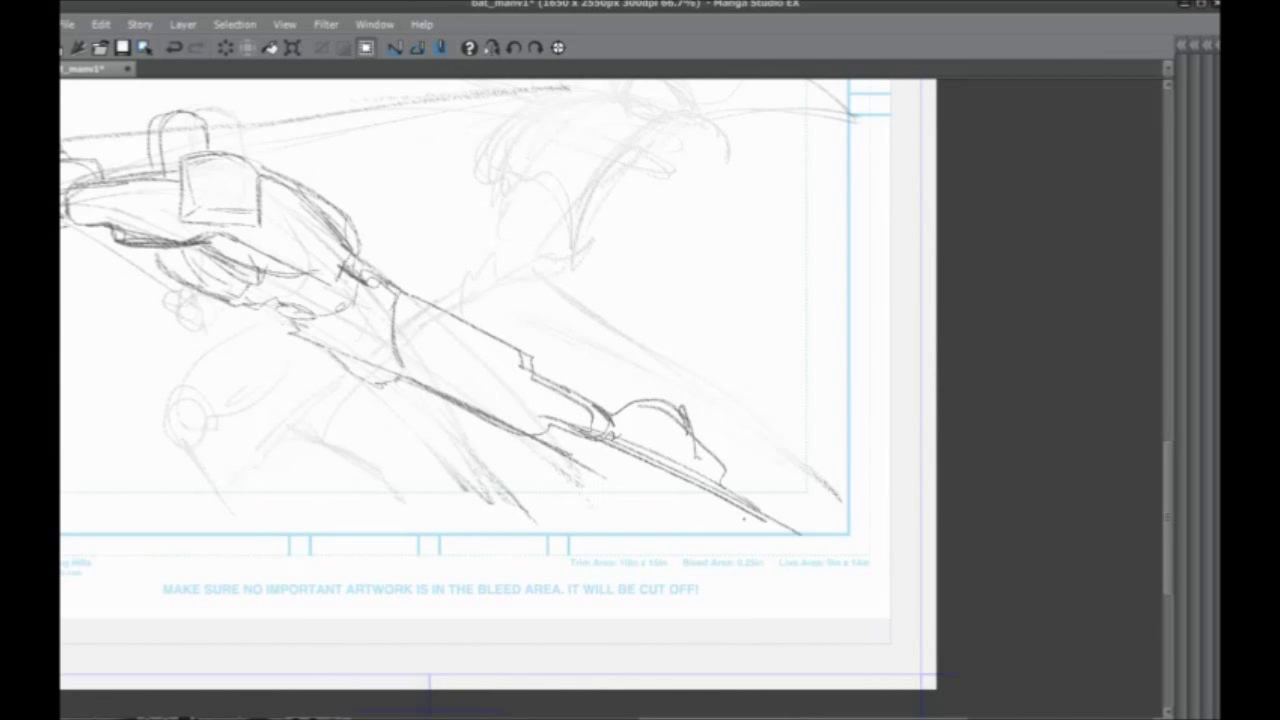
Draw the foreground figure's bent front leg with a straight-edged thigh, angular knee, tapering shin and flat foot
drag(396, 430, 560, 471)
drag(772, 502, 200, 281)
drag(340, 375, 405, 382)
drag(604, 430, 425, 444)
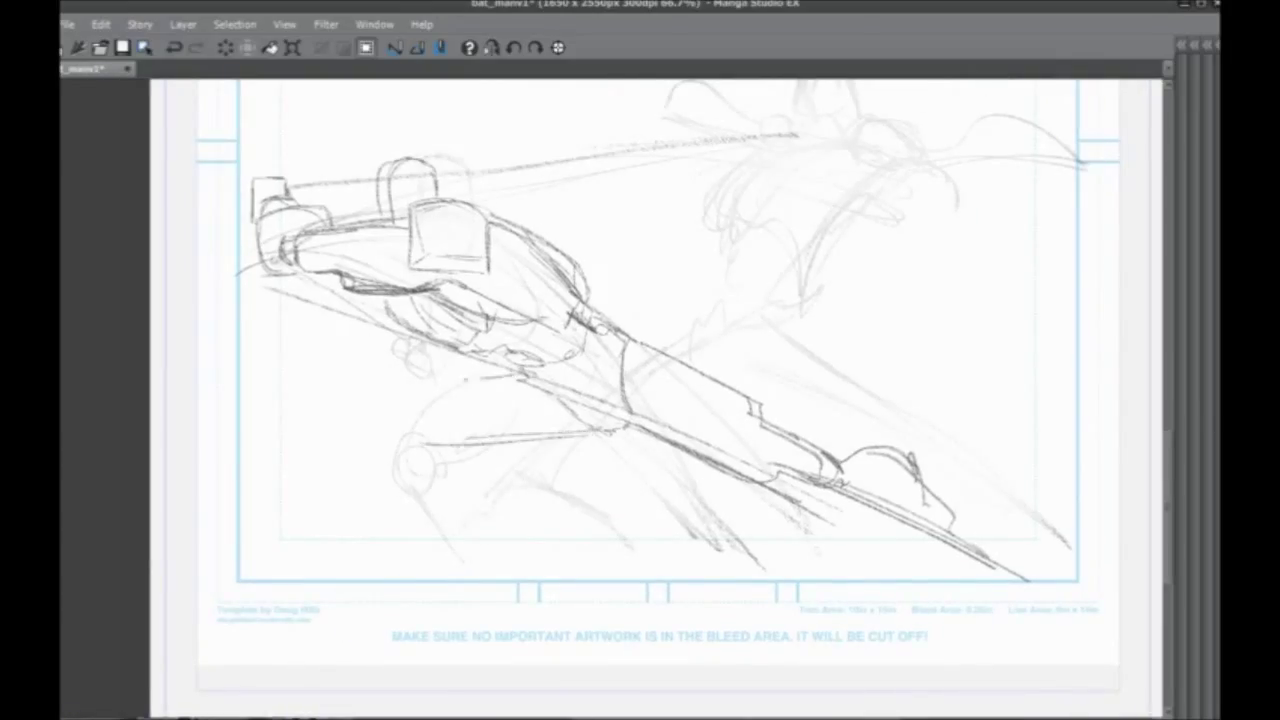
drag(508, 376, 428, 390)
mouse_move(458, 444)
mouse_down()
mouse_move(383, 447)
mouse_move(454, 508)
mouse_move(478, 518)
mouse_move(476, 500)
mouse_move(534, 540)
mouse_up()
drag(448, 498, 532, 558)
mouse_move(500, 514)
mouse_down()
mouse_move(566, 566)
mouse_move(452, 573)
mouse_up()
drag(375, 556, 451, 657)
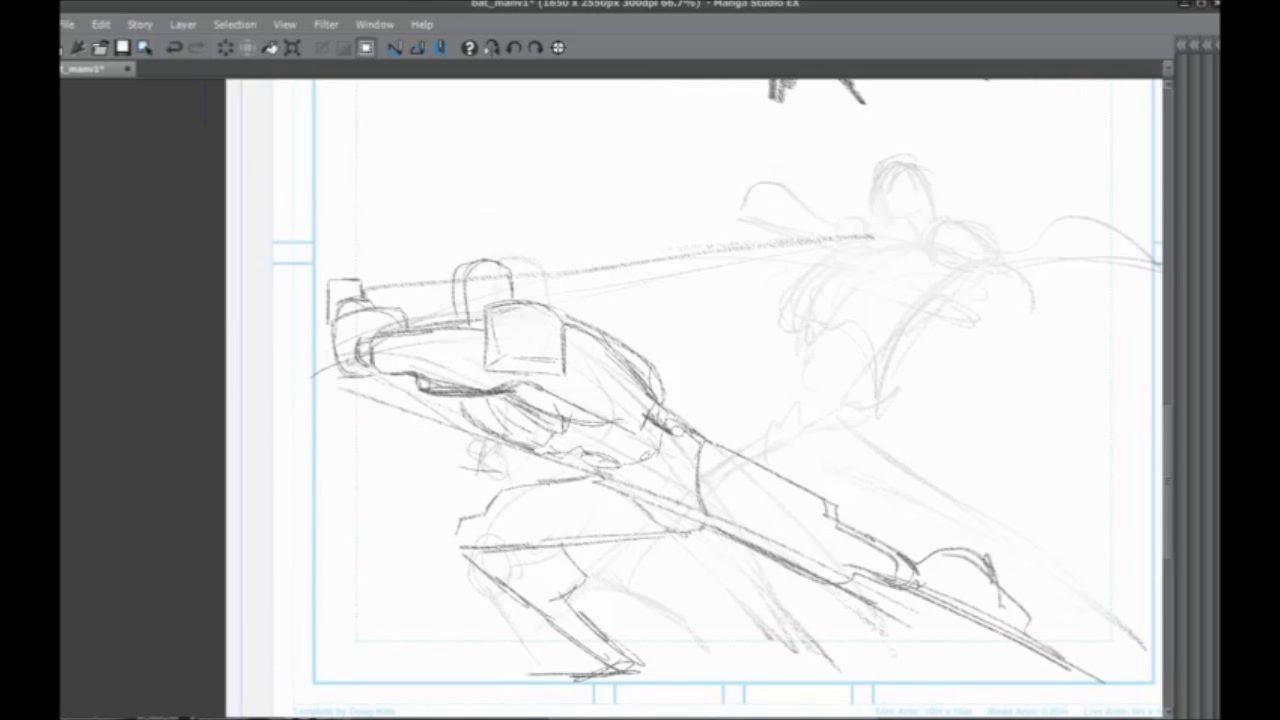
drag(414, 560, 390, 596)
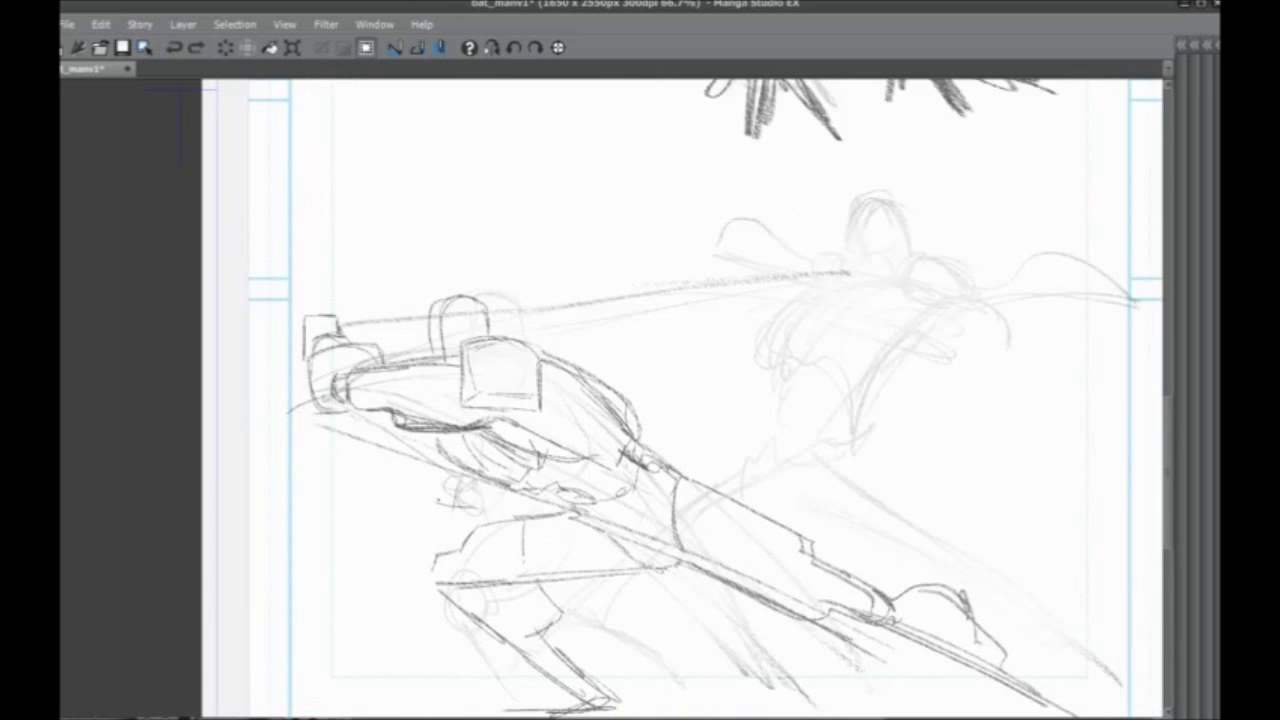
Draw the foreground figure's blocky lower fist with its forearm, and straight lines linking it up to the forward hand
mouse_move(418, 494)
mouse_down()
mouse_move(466, 500)
mouse_move(452, 536)
mouse_move(474, 502)
mouse_up()
drag(432, 490, 444, 498)
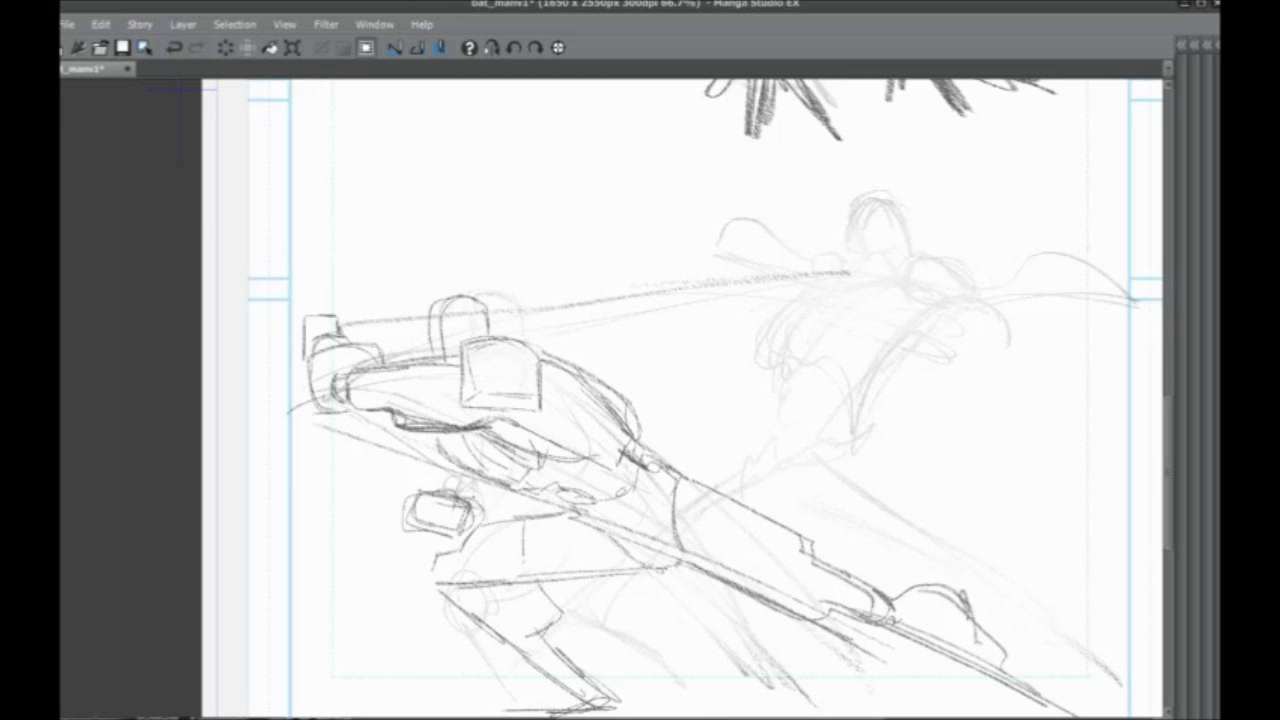
drag(354, 463, 384, 497)
drag(364, 416, 424, 522)
mouse_move(374, 446)
mouse_down()
mouse_move(436, 534)
mouse_move(408, 430)
mouse_move(346, 322)
mouse_up()
drag(404, 452, 403, 490)
Draw two large rounded loops above and below the foreground figure's forward hand, crossing the panel's edge
mouse_move(342, 263)
mouse_down()
mouse_move(238, 224)
mouse_move(317, 278)
mouse_up()
drag(306, 280, 339, 388)
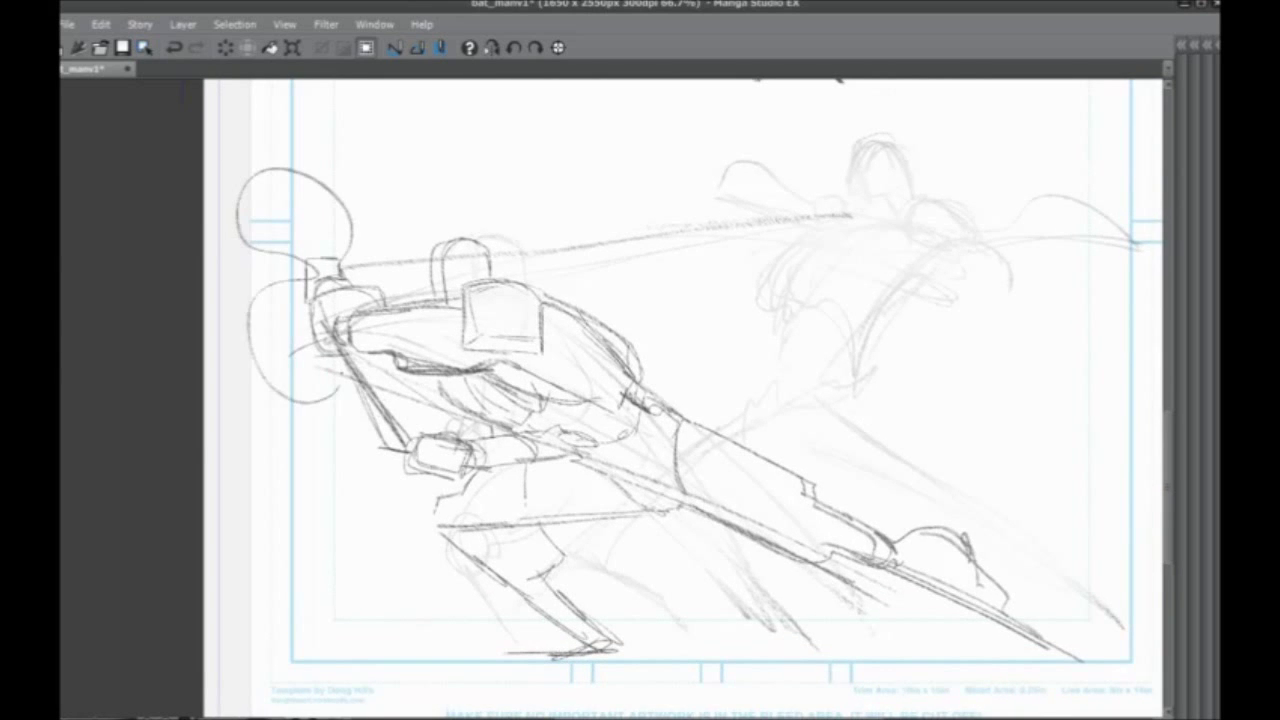
mouse_move(609, 491)
mouse_down()
mouse_move(497, 481)
mouse_move(486, 455)
mouse_move(505, 484)
mouse_up()
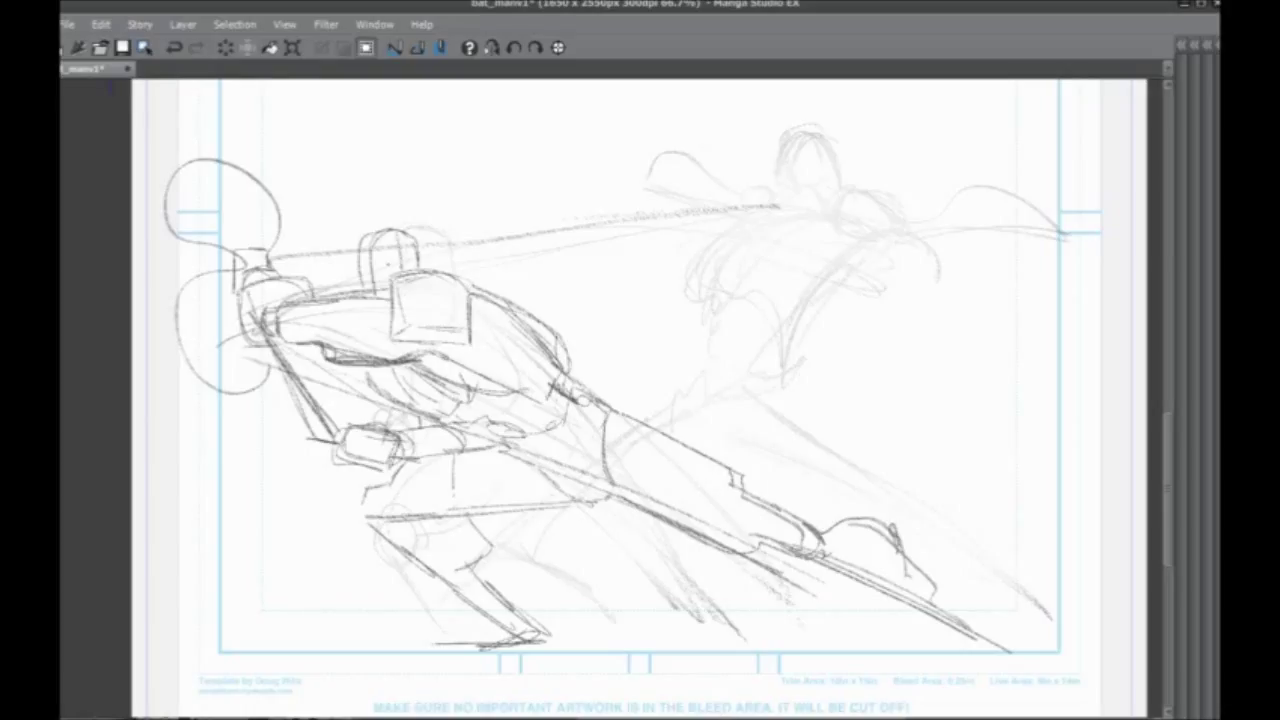
Draw the foreground figure's face with a brow band, narrowed eyes and a vertical centre line
scroll(267, 211, up, 2)
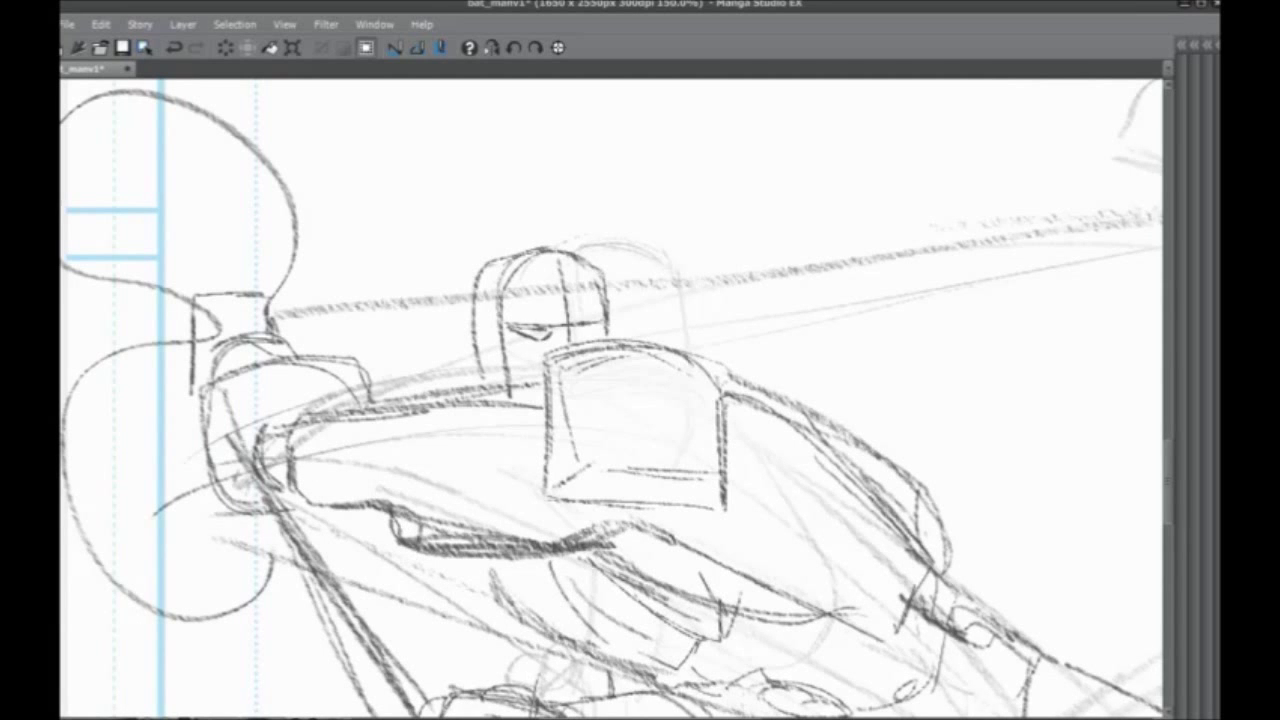
mouse_move(609, 318)
mouse_down()
mouse_move(508, 317)
mouse_move(606, 320)
mouse_up()
drag(600, 297, 497, 293)
mouse_move(501, 295)
mouse_down()
mouse_move(588, 290)
mouse_move(544, 319)
mouse_up()
drag(438, 507, 365, 451)
scroll(196, 309, down, 1)
drag(341, 385, 411, 484)
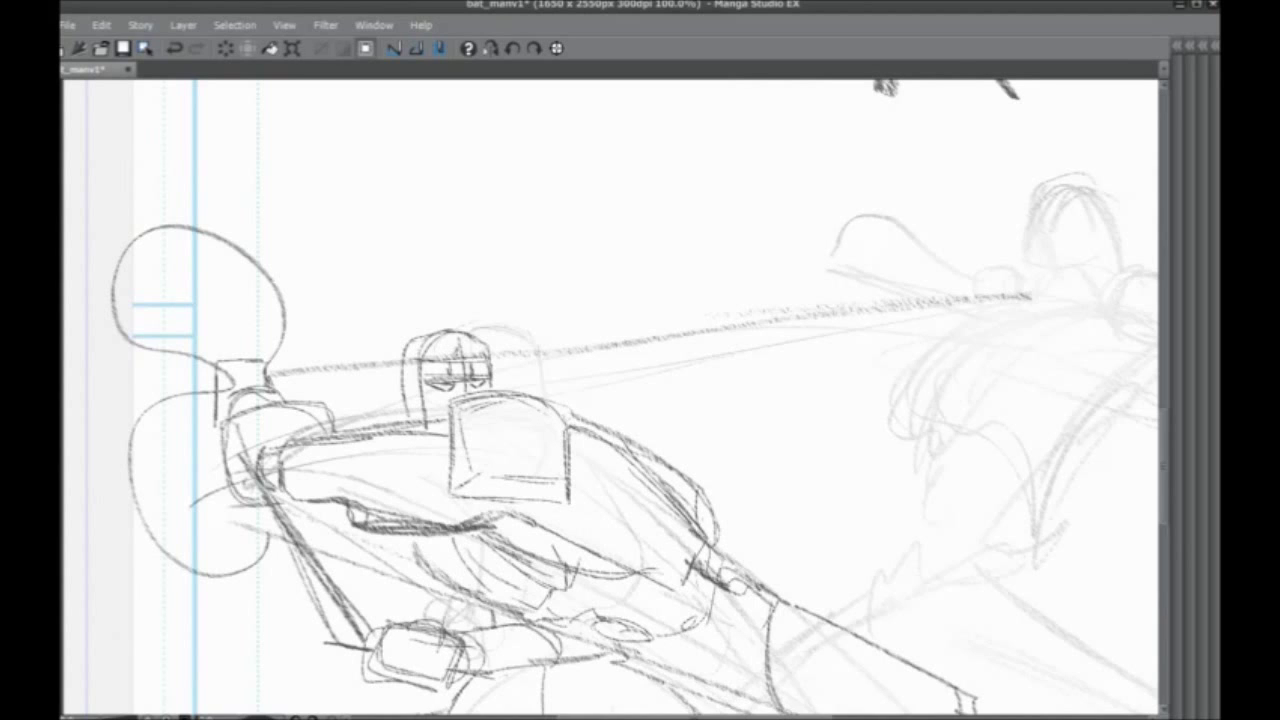
Add swept-back pointed strokes and curling trailing lines to the foreground figure's head, plus a short contour on the bent thigh
drag(442, 354, 512, 303)
drag(482, 352, 554, 320)
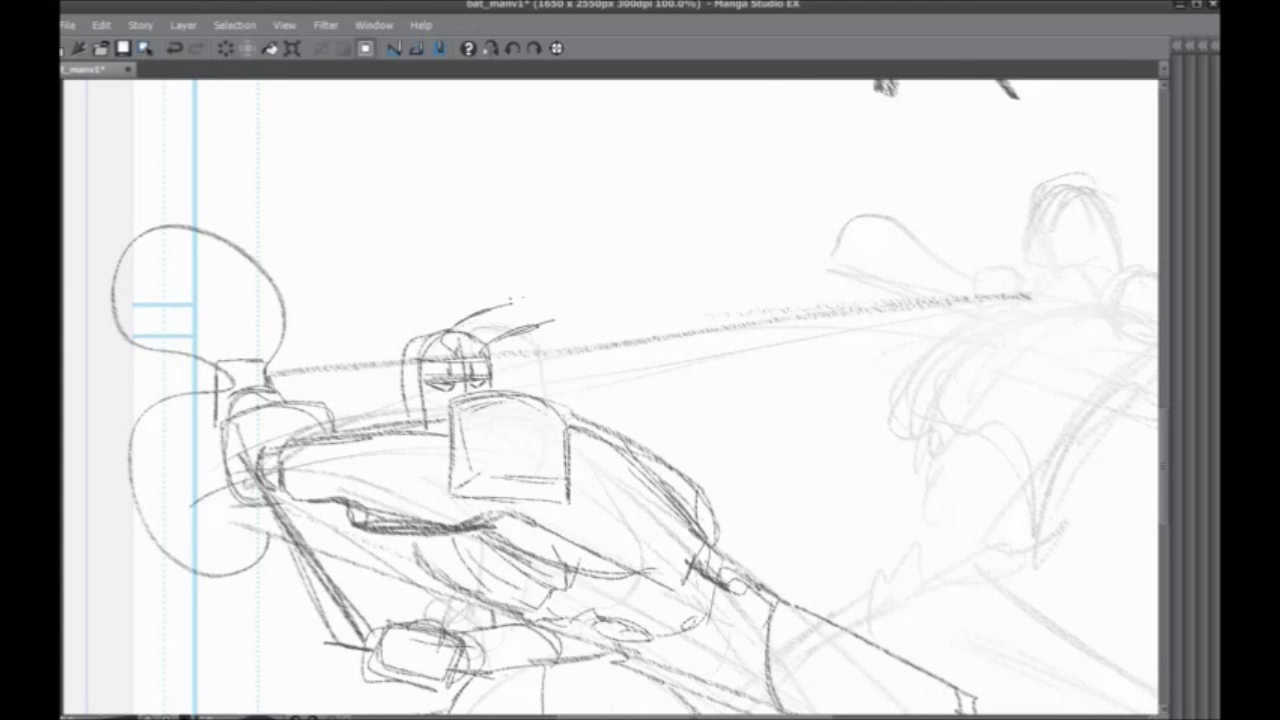
drag(440, 356, 520, 298)
drag(470, 318, 556, 312)
drag(476, 356, 552, 314)
mouse_move(422, 318)
mouse_down()
mouse_move(386, 352)
mouse_move(454, 312)
mouse_up()
mouse_move(493, 340)
mouse_down()
mouse_move(493, 364)
mouse_move(652, 320)
mouse_up()
mouse_move(664, 373)
mouse_down()
mouse_move(642, 417)
mouse_move(446, 305)
mouse_up()
scroll(165, 344, down, 1)
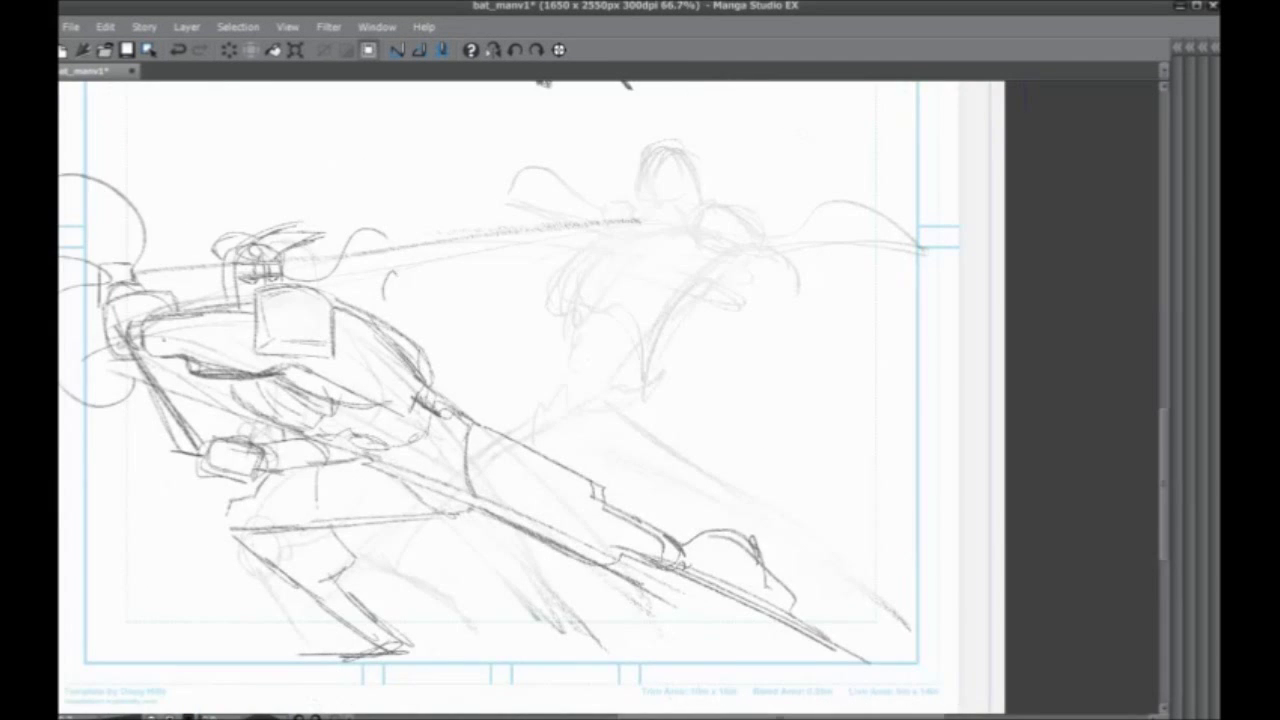
drag(249, 526, 326, 458)
drag(352, 391, 301, 488)
mouse_move(475, 512)
mouse_down()
mouse_move(455, 568)
mouse_move(455, 522)
mouse_up()
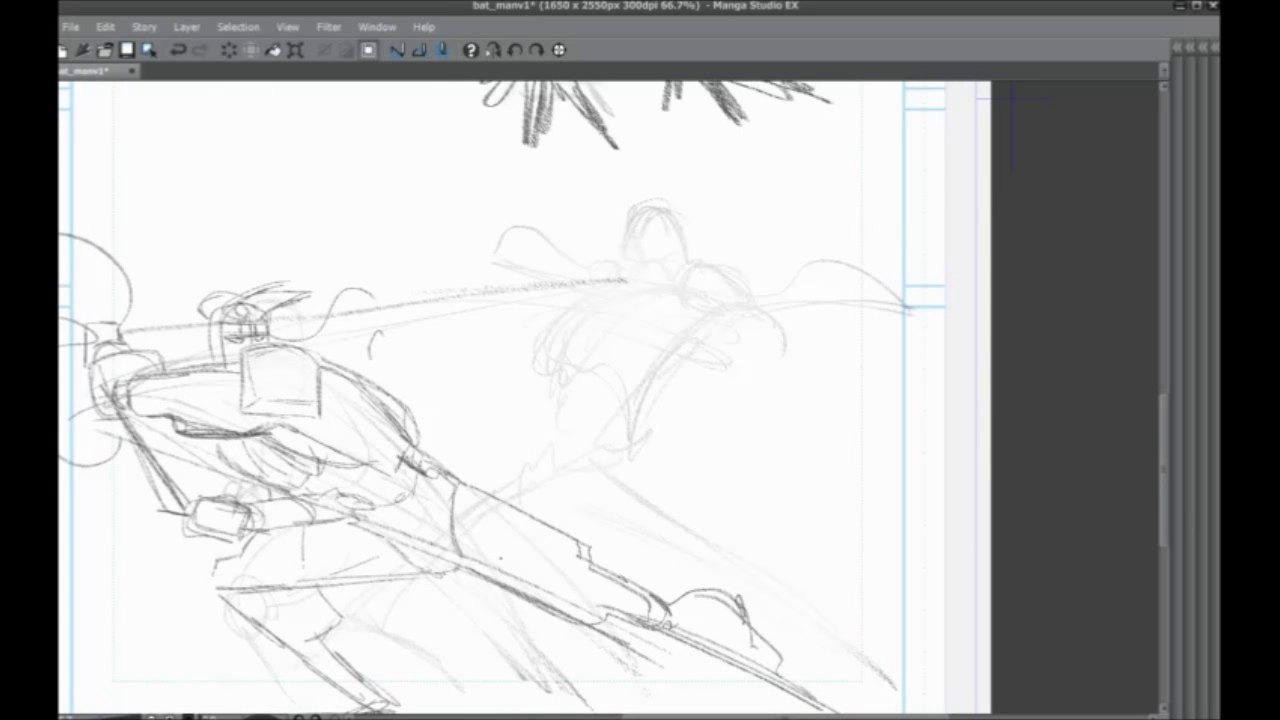
Review the finished bat-man drawing and its photo reference above the new figure sketches
drag(484, 399, 477, 445)
drag(706, 309, 749, 301)
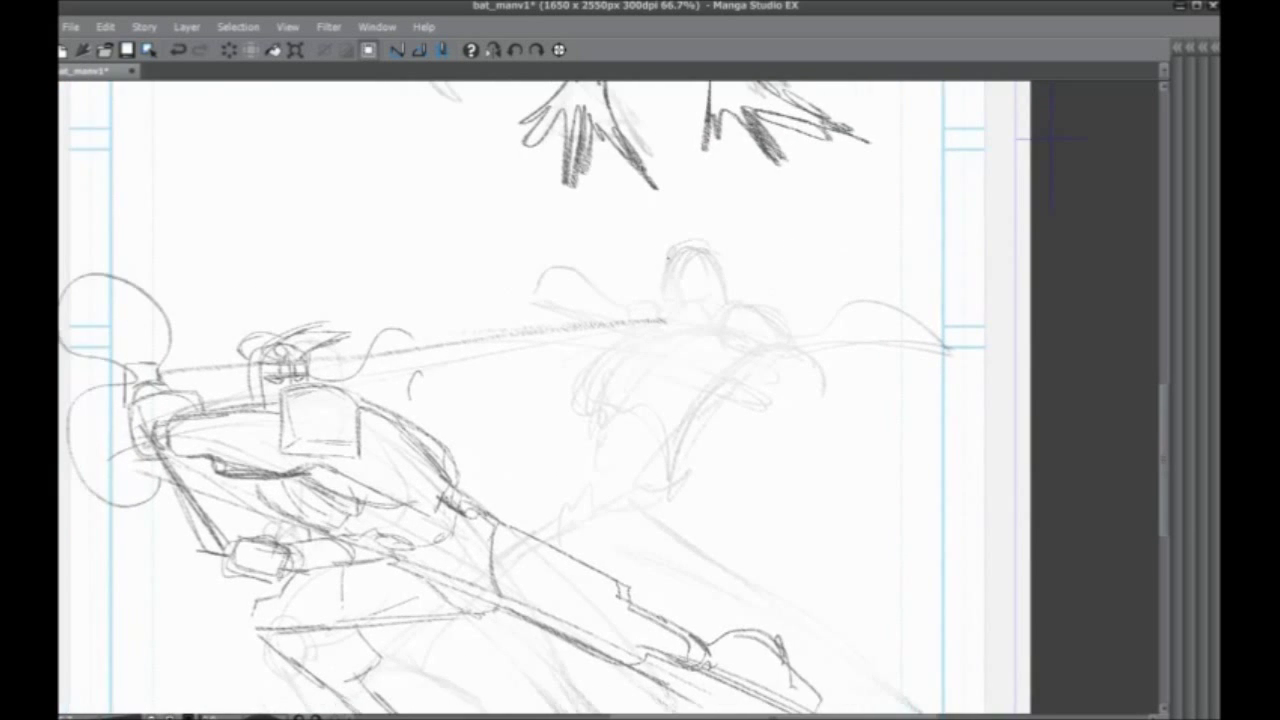
drag(654, 270, 626, 269)
scroll(563, 374, up, 10)
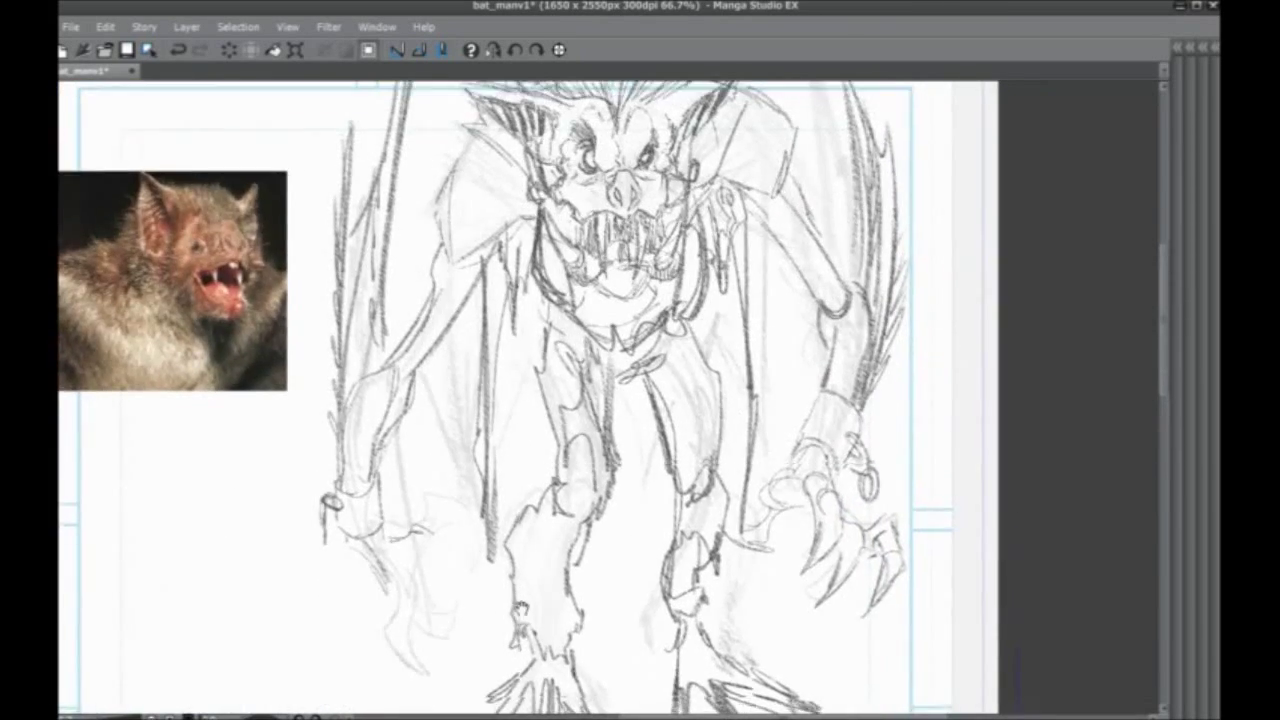
drag(521, 608, 474, 184)
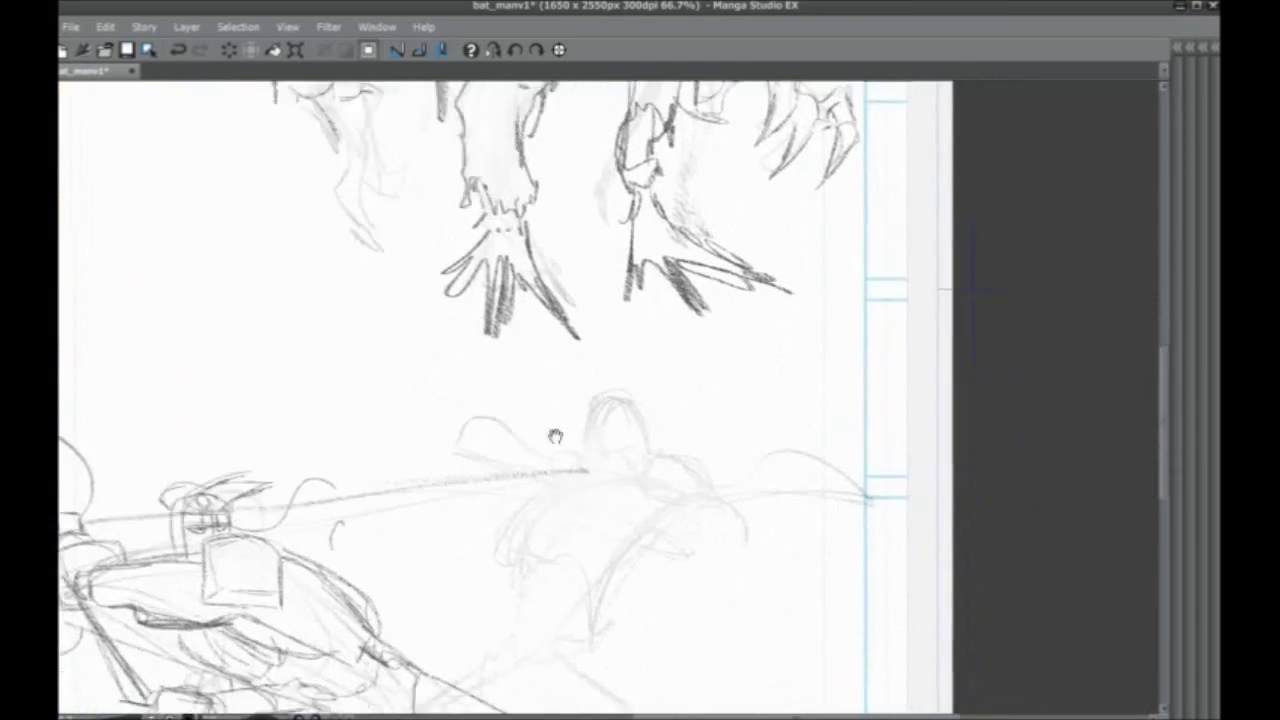
drag(597, 497, 634, 449)
drag(525, 287, 571, 649)
drag(543, 489, 568, 526)
scroll(568, 526, down, 5)
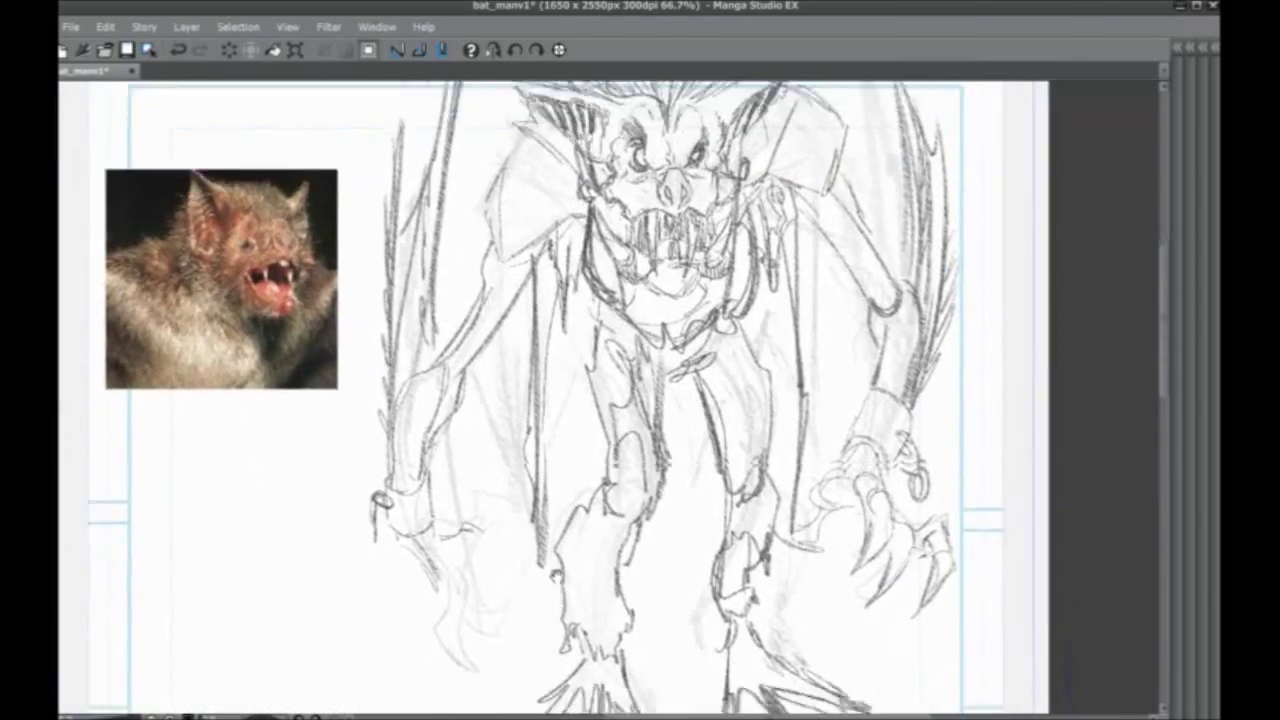
Draw the rear figure's rounded rib cage with a wedge-shaped abdomen and the first edge of the pelvis
mouse_move(672, 408)
mouse_down()
mouse_move(618, 359)
mouse_move(490, 446)
mouse_move(610, 497)
mouse_move(544, 426)
mouse_move(491, 468)
mouse_up()
drag(522, 416, 569, 467)
drag(480, 448, 515, 375)
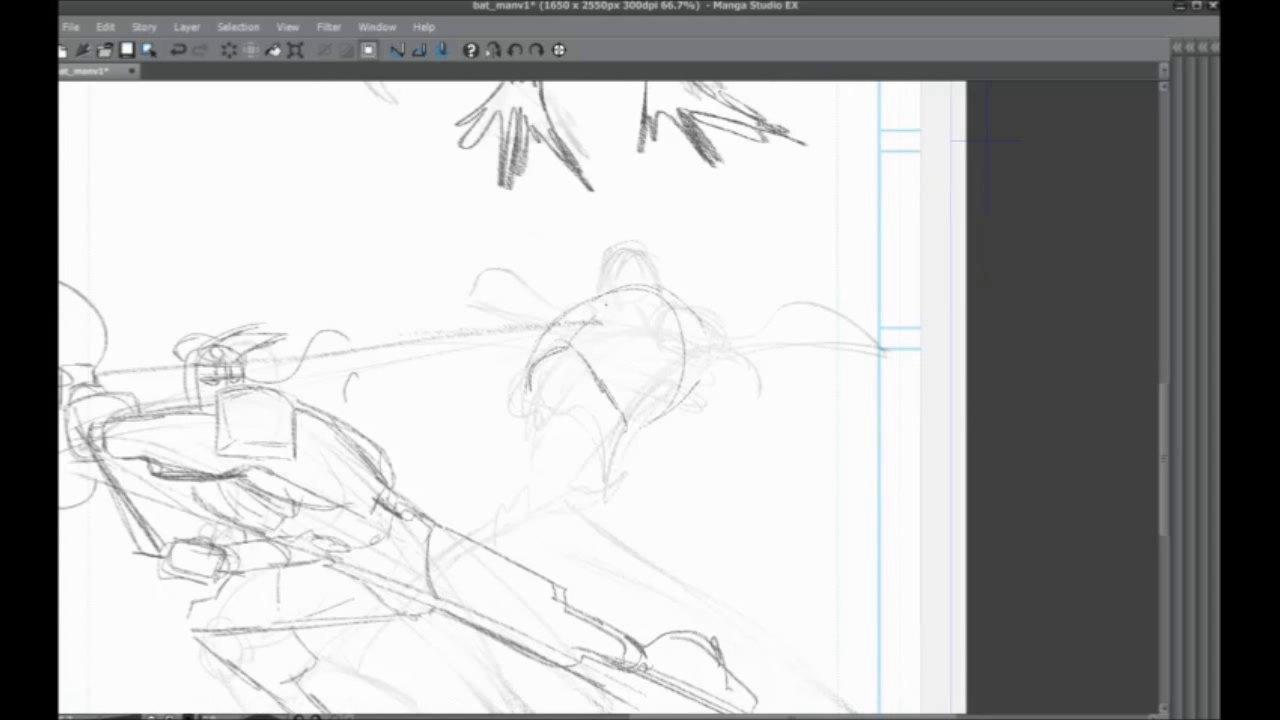
mouse_move(622, 290)
mouse_down()
mouse_move(565, 345)
mouse_move(531, 415)
mouse_move(549, 423)
mouse_up()
drag(631, 396, 600, 420)
mouse_move(604, 406)
mouse_down()
mouse_move(590, 430)
mouse_move(596, 420)
mouse_up()
drag(626, 392, 584, 436)
drag(541, 369, 551, 436)
mouse_move(546, 327)
mouse_down()
mouse_move(555, 448)
mouse_move(543, 351)
mouse_move(556, 391)
mouse_move(518, 404)
mouse_move(570, 448)
mouse_up()
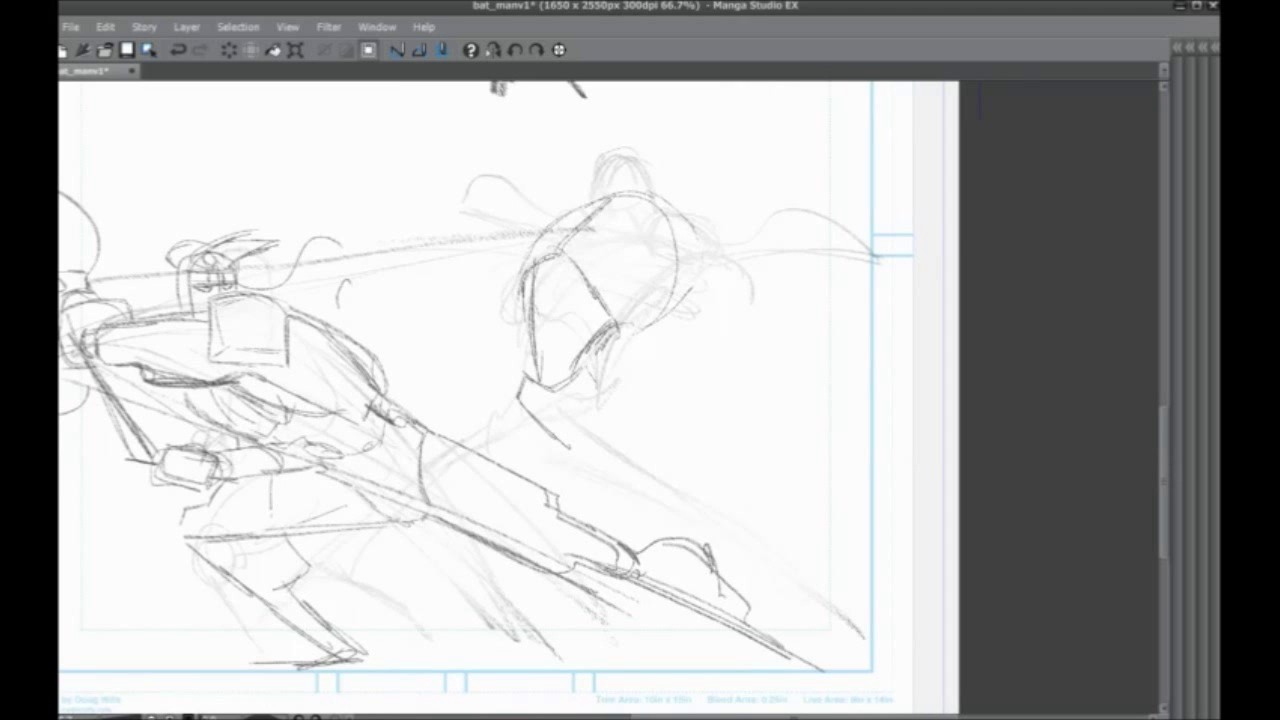
Close the rear figure's angular pelvis and add curved centre and cross contours on the abdomen
drag(588, 203, 545, 262)
mouse_move(574, 219)
mouse_down()
mouse_move(543, 265)
mouse_move(556, 300)
mouse_move(596, 303)
mouse_up()
mouse_move(553, 300)
mouse_down()
mouse_move(543, 380)
mouse_move(561, 431)
mouse_up()
mouse_move(592, 364)
mouse_down()
mouse_move(604, 416)
mouse_move(572, 456)
mouse_up()
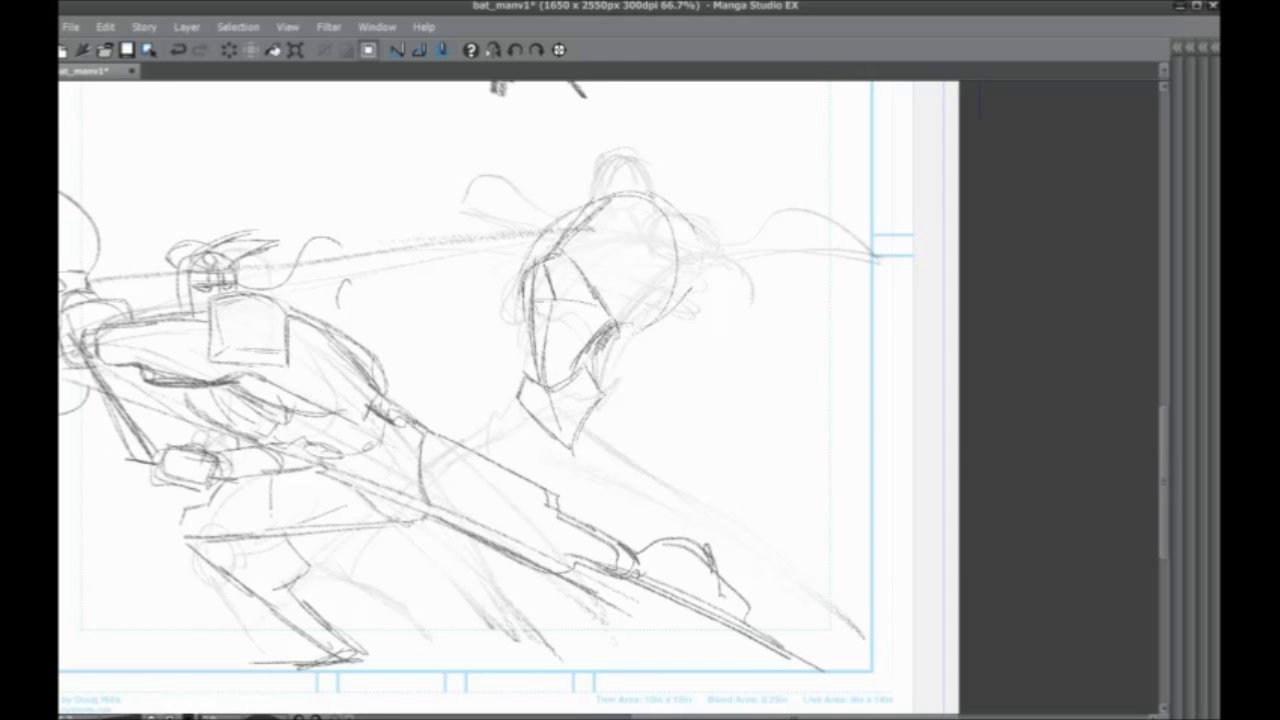
mouse_move(526, 306)
mouse_down()
mouse_move(531, 376)
mouse_move(527, 354)
mouse_up()
Add the rear figure's chest muscle lines, a shoulder arc and small angular marks on the ribs
drag(507, 291, 491, 263)
mouse_move(544, 209)
mouse_down()
mouse_move(587, 232)
mouse_move(510, 233)
mouse_move(601, 230)
mouse_move(584, 177)
mouse_move(649, 181)
mouse_up()
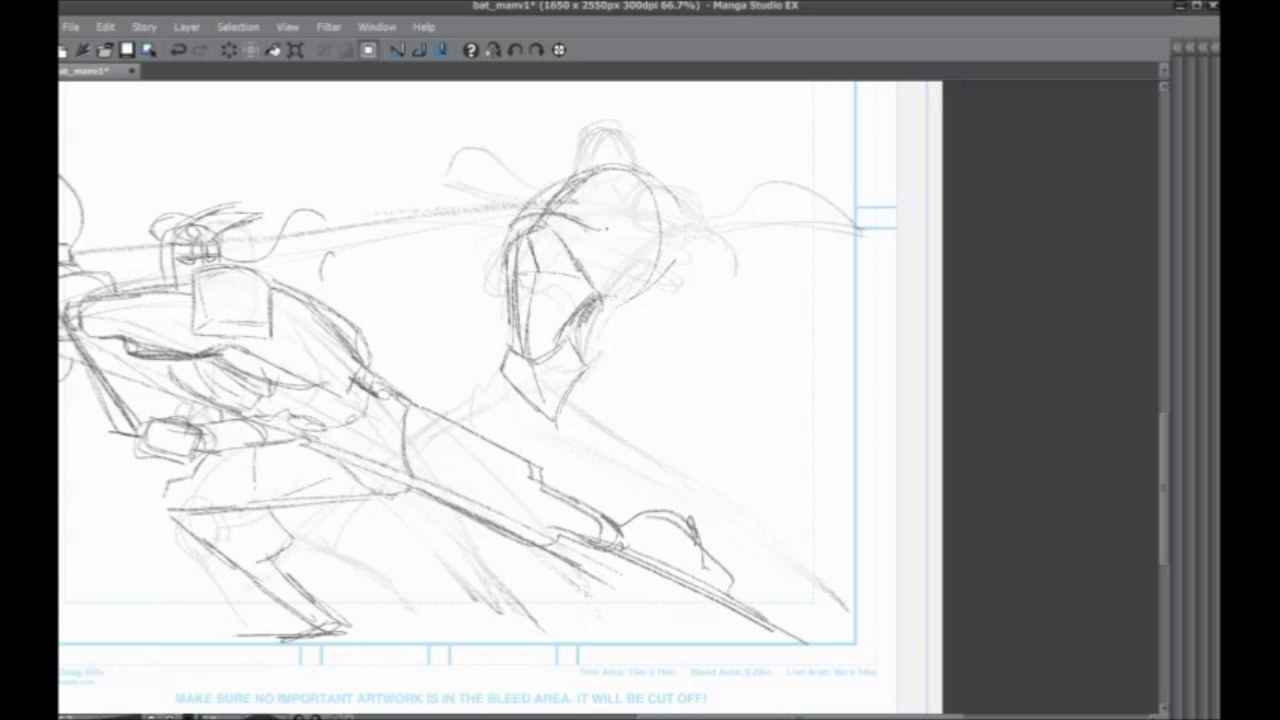
drag(606, 229, 656, 203)
drag(606, 232, 670, 210)
drag(576, 174, 516, 192)
drag(503, 275, 483, 277)
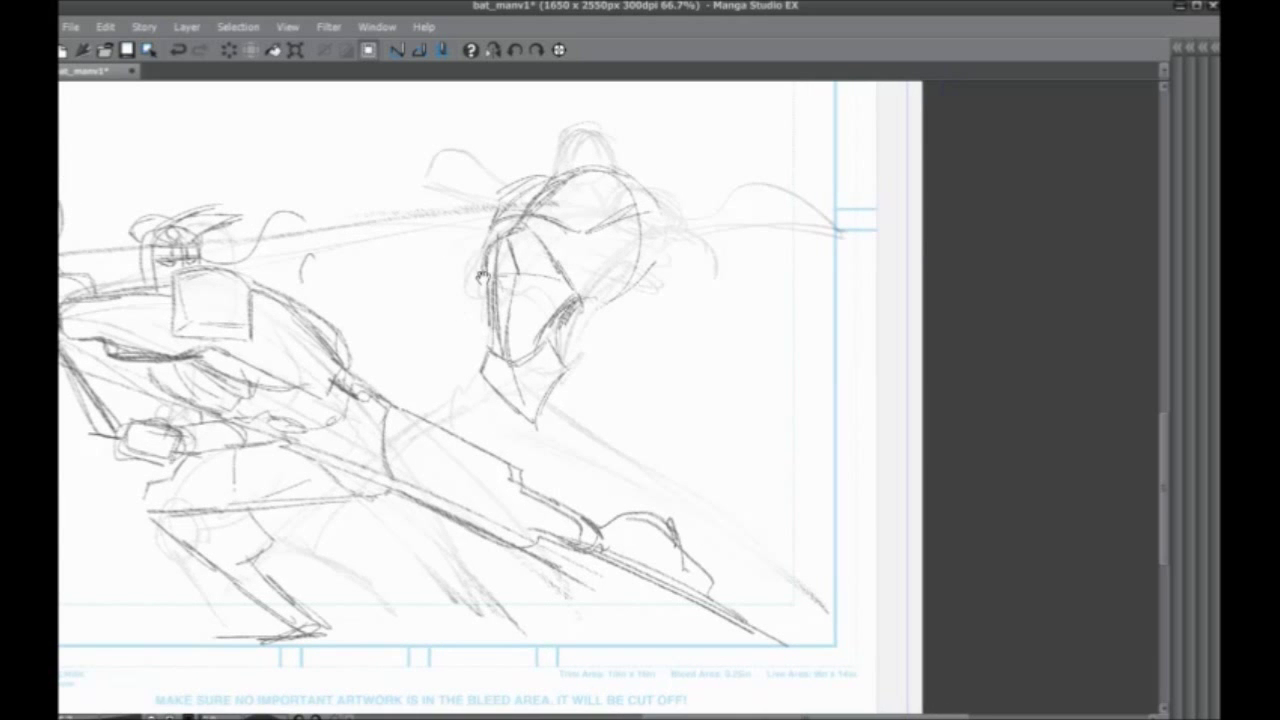
drag(585, 270, 605, 263)
drag(417, 339, 391, 331)
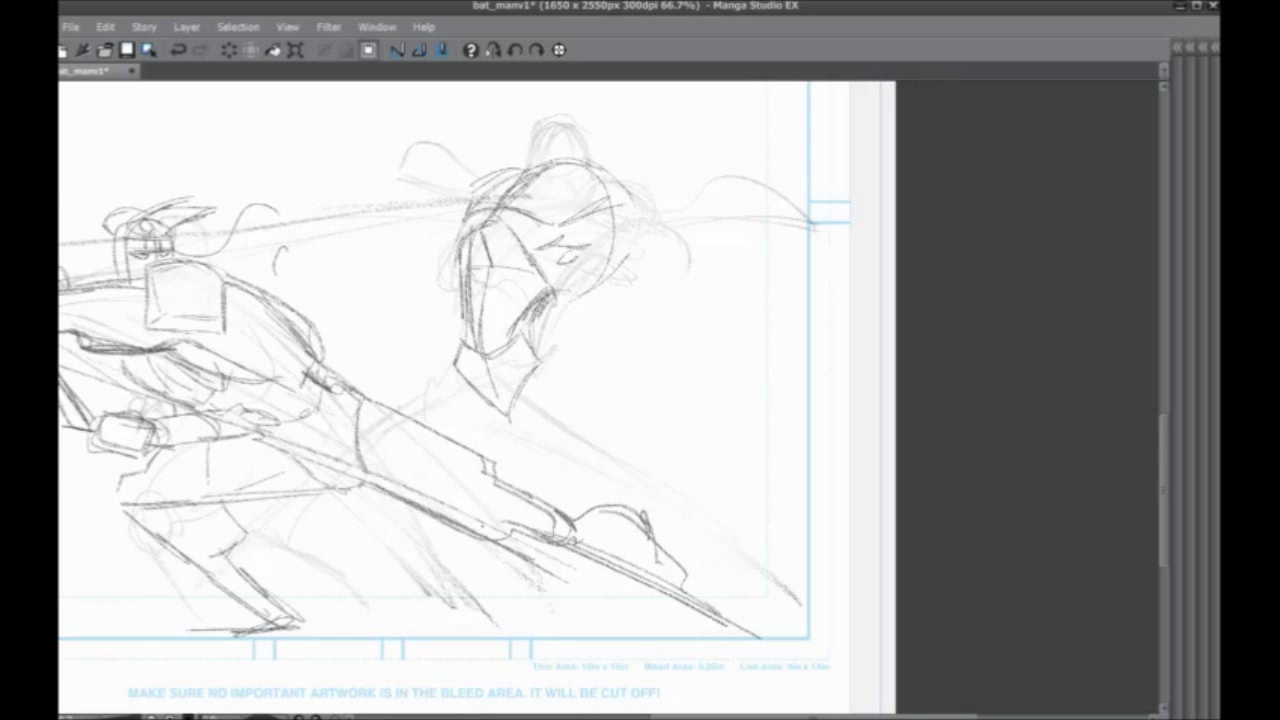
Draw the rear figure's extended leg with two long edges tapering from the hip to the ankle
mouse_move(469, 399)
mouse_down()
mouse_move(406, 367)
mouse_move(620, 476)
mouse_up()
drag(459, 399, 604, 474)
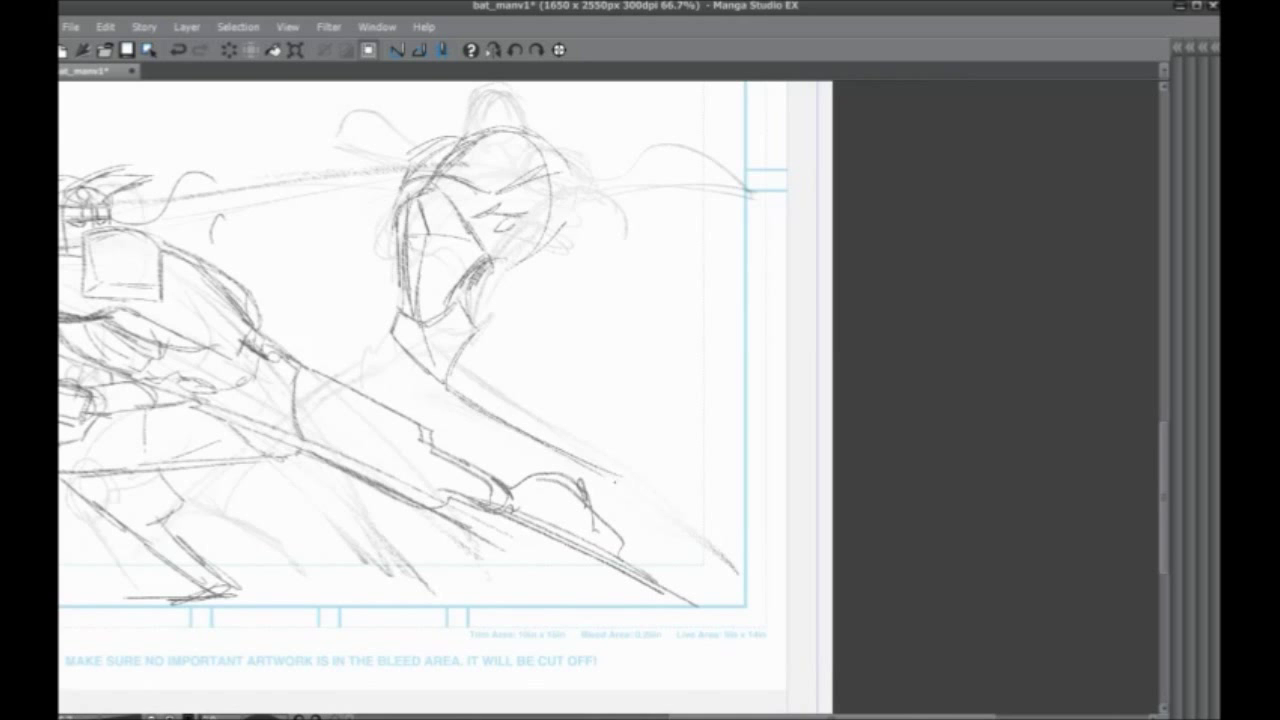
mouse_move(475, 340)
mouse_down()
mouse_move(605, 452)
mouse_move(668, 482)
mouse_move(638, 500)
mouse_up()
drag(449, 392, 633, 499)
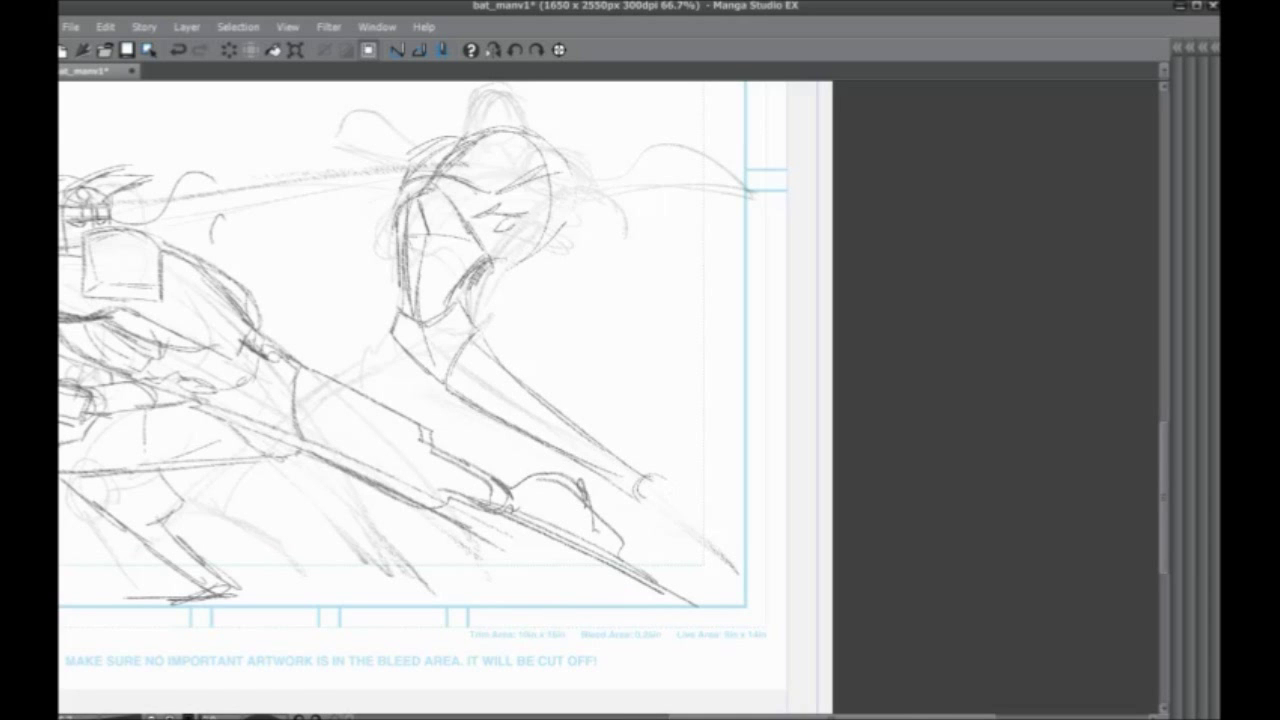
drag(518, 433, 655, 522)
drag(451, 386, 585, 460)
drag(491, 338, 597, 435)
Add a round ankle and a long curved foot with a heavy sole line crossing the panel's corner
drag(660, 481, 648, 493)
mouse_move(660, 482)
mouse_down()
mouse_move(670, 510)
mouse_move(756, 560)
mouse_move(758, 580)
mouse_up()
mouse_move(652, 504)
mouse_down()
mouse_move(717, 535)
mouse_move(778, 616)
mouse_up()
drag(697, 521, 771, 613)
drag(441, 297, 595, 348)
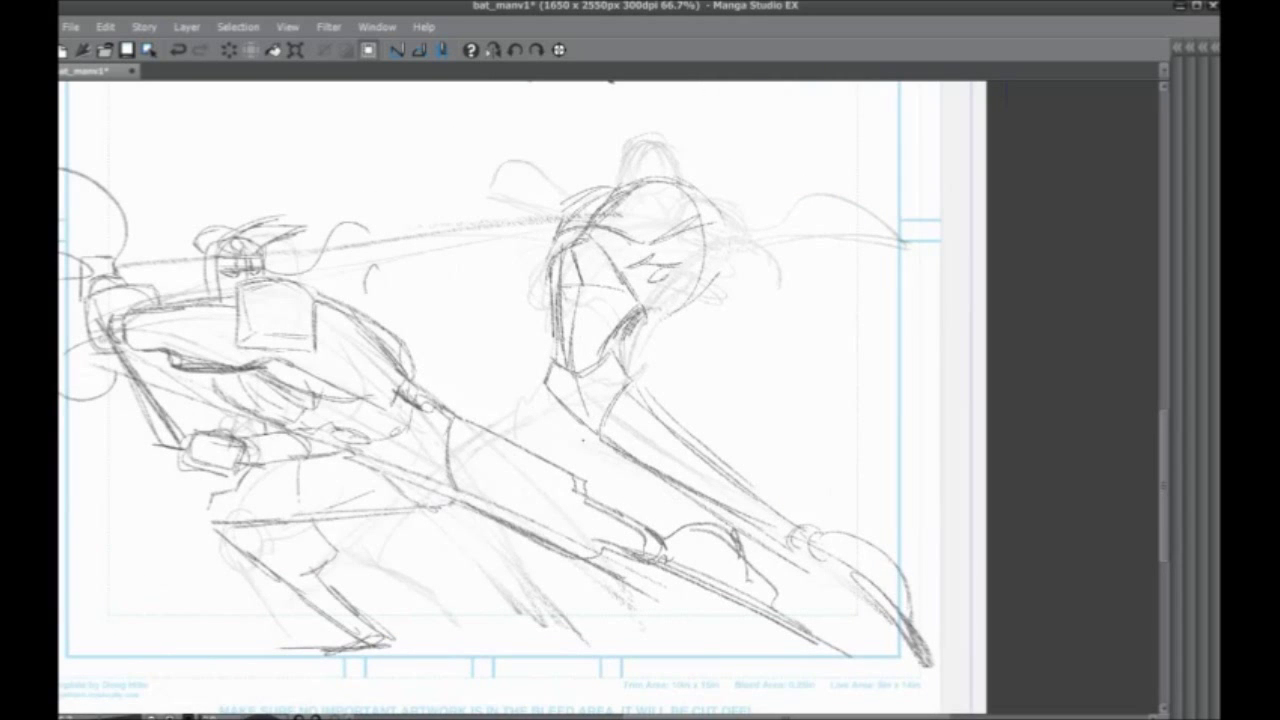
Draw the rear figure's other leg with a thigh passing behind the foreground figure, a tapering shin and a pointed foot
mouse_move(600, 434)
mouse_down()
mouse_move(554, 449)
mouse_move(544, 394)
mouse_up()
drag(429, 504, 364, 554)
drag(410, 519, 369, 552)
mouse_move(584, 441)
mouse_down()
mouse_move(387, 543)
mouse_move(585, 602)
mouse_up()
drag(397, 551, 589, 604)
mouse_move(447, 533)
mouse_down()
mouse_move(464, 525)
mouse_move(647, 613)
mouse_up()
drag(626, 610, 542, 648)
drag(610, 618, 526, 648)
drag(377, 512, 409, 678)
Draw the line running outward from the rear figure's shoulder to start its outstretched arm
drag(665, 349, 800, 348)
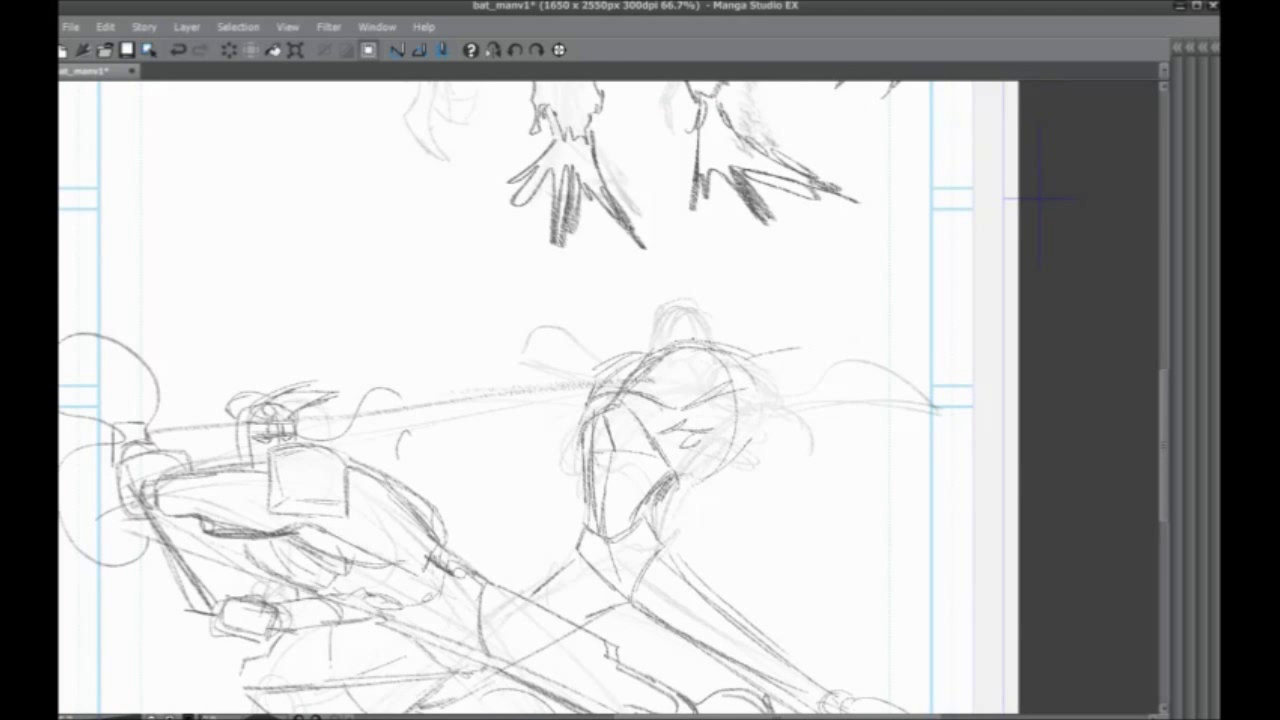
scroll(540, 400, up, 1)
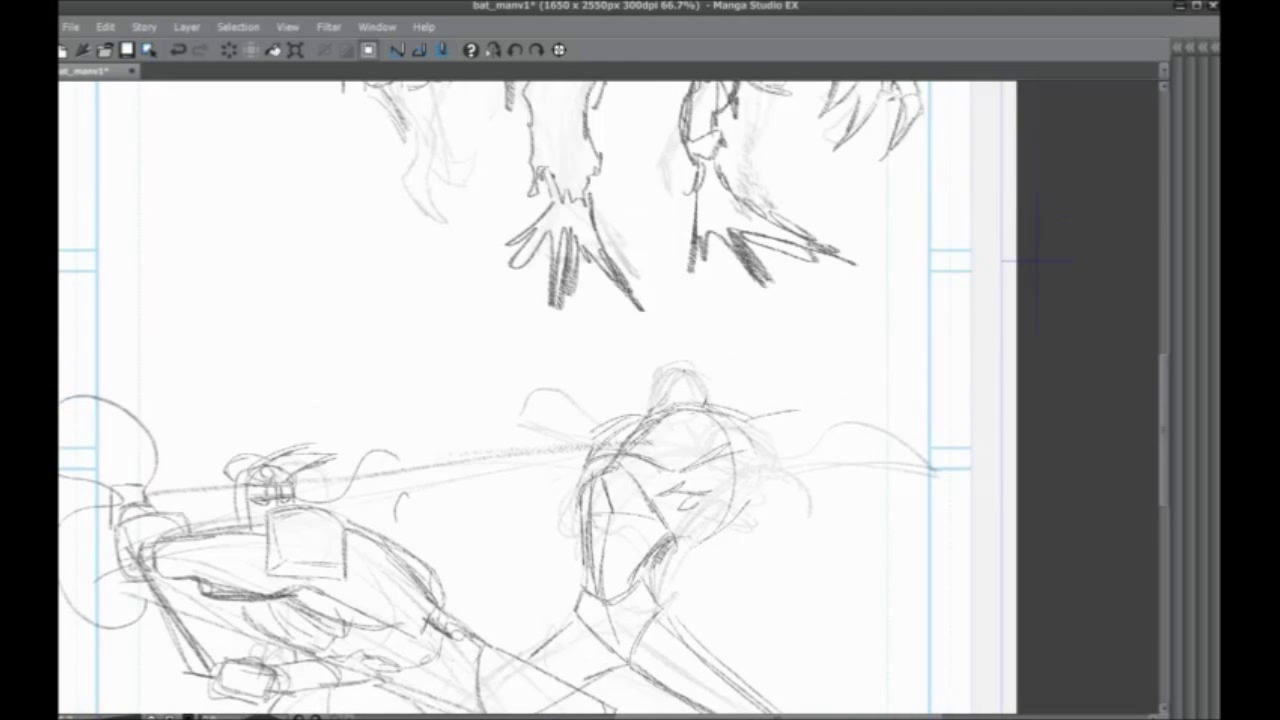
drag(422, 371, 335, 301)
mouse_move(650, 344)
mouse_down()
mouse_move(730, 369)
mouse_move(719, 362)
mouse_up()
drag(698, 343, 723, 362)
drag(438, 217, 530, 606)
drag(630, 448, 389, 172)
drag(514, 419, 536, 299)
Draw the rear figure's tapering upper arm with darker upper and lower edges and a line at the armpit
drag(610, 362, 549, 397)
drag(624, 352, 550, 396)
drag(543, 340, 626, 350)
mouse_move(538, 341)
mouse_down()
mouse_move(624, 343)
mouse_move(610, 340)
mouse_up()
drag(580, 340, 622, 345)
drag(384, 279, 434, 177)
drag(624, 276, 578, 302)
drag(585, 254, 576, 302)
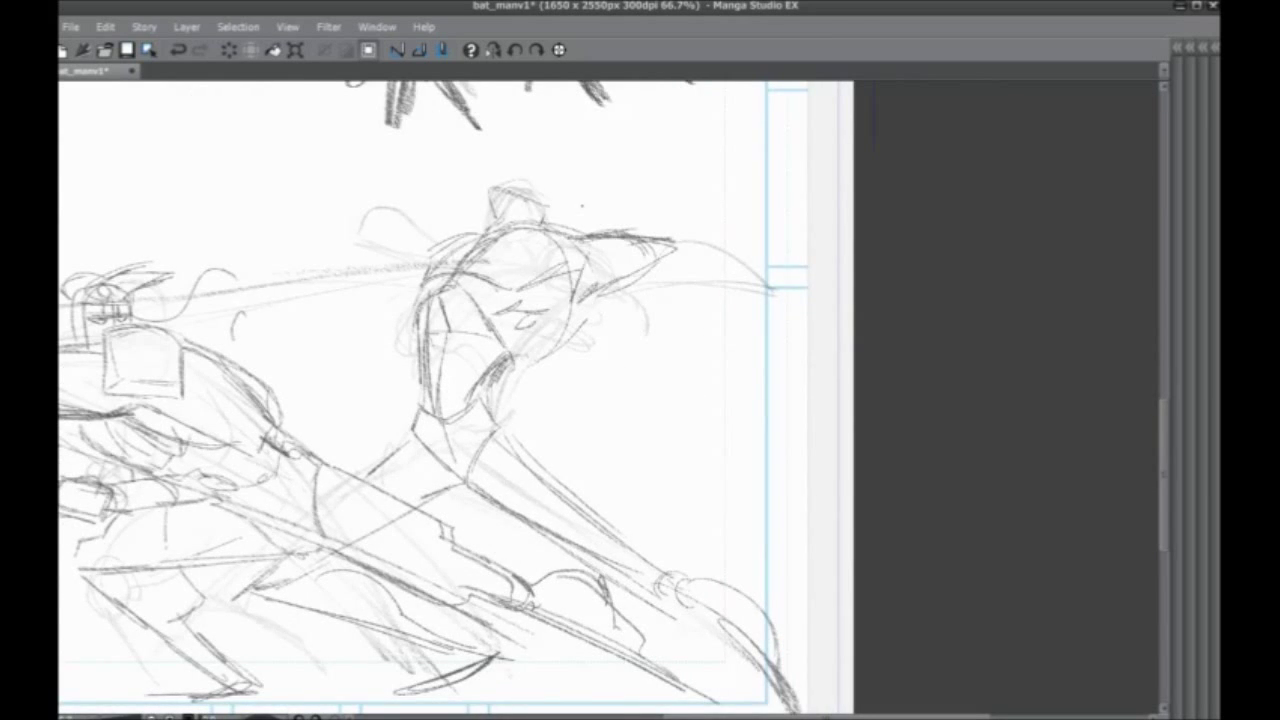
Extend the rear figure's arm with a long forearm and a rough hand reaching past the panel's edge
drag(500, 250, 438, 361)
mouse_move(610, 366)
mouse_down()
mouse_move(714, 385)
mouse_move(742, 418)
mouse_up()
mouse_move(729, 383)
mouse_down()
mouse_move(740, 430)
mouse_move(543, 351)
mouse_up()
drag(550, 332, 704, 379)
drag(527, 321, 718, 377)
mouse_move(527, 321)
mouse_down()
mouse_move(682, 376)
mouse_move(736, 377)
mouse_up()
drag(735, 430, 557, 361)
drag(276, 342, 306, 186)
drag(425, 265, 475, 382)
drag(606, 300, 728, 372)
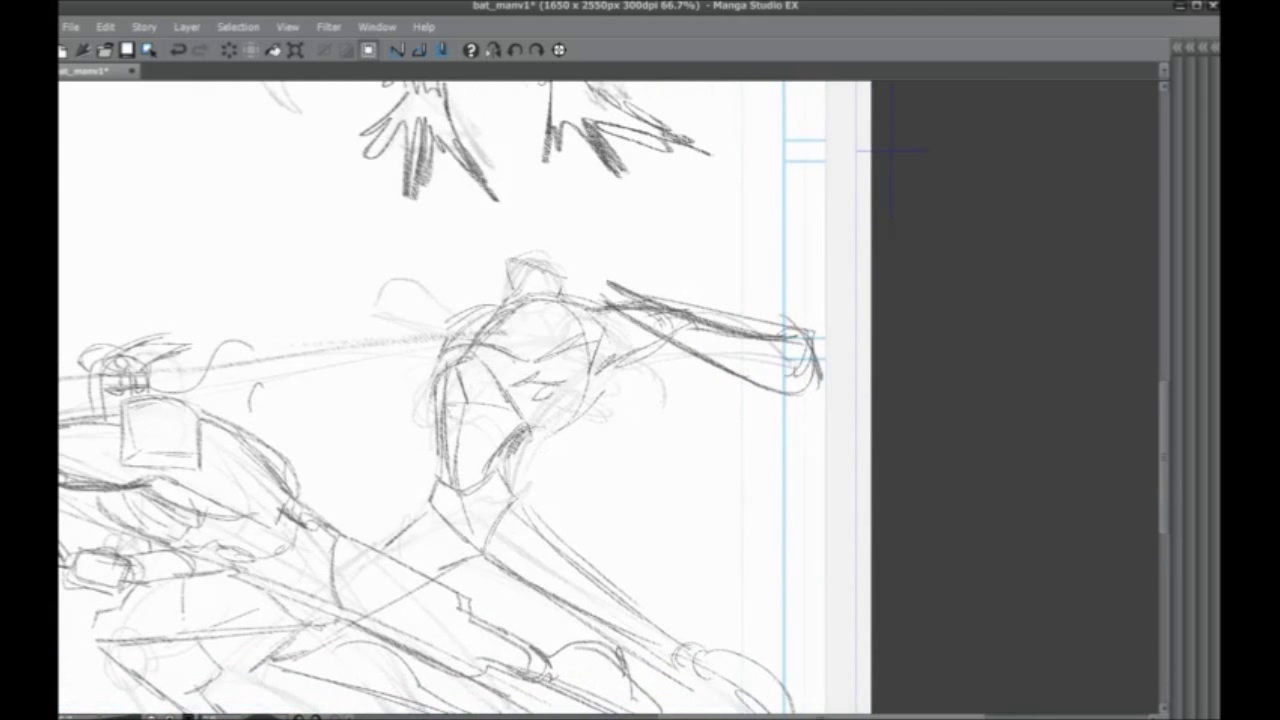
Draw a blocky form beside the rear figure's head and strengthen the outstretched arm's upper contour
mouse_move(603, 262)
mouse_down()
mouse_move(561, 287)
mouse_move(604, 300)
mouse_up()
mouse_move(563, 254)
mouse_down()
mouse_move(558, 293)
mouse_move(548, 262)
mouse_up()
mouse_move(545, 288)
mouse_down()
mouse_move(562, 296)
mouse_move(544, 290)
mouse_up()
mouse_move(541, 288)
mouse_down()
mouse_move(756, 340)
mouse_move(762, 326)
mouse_up()
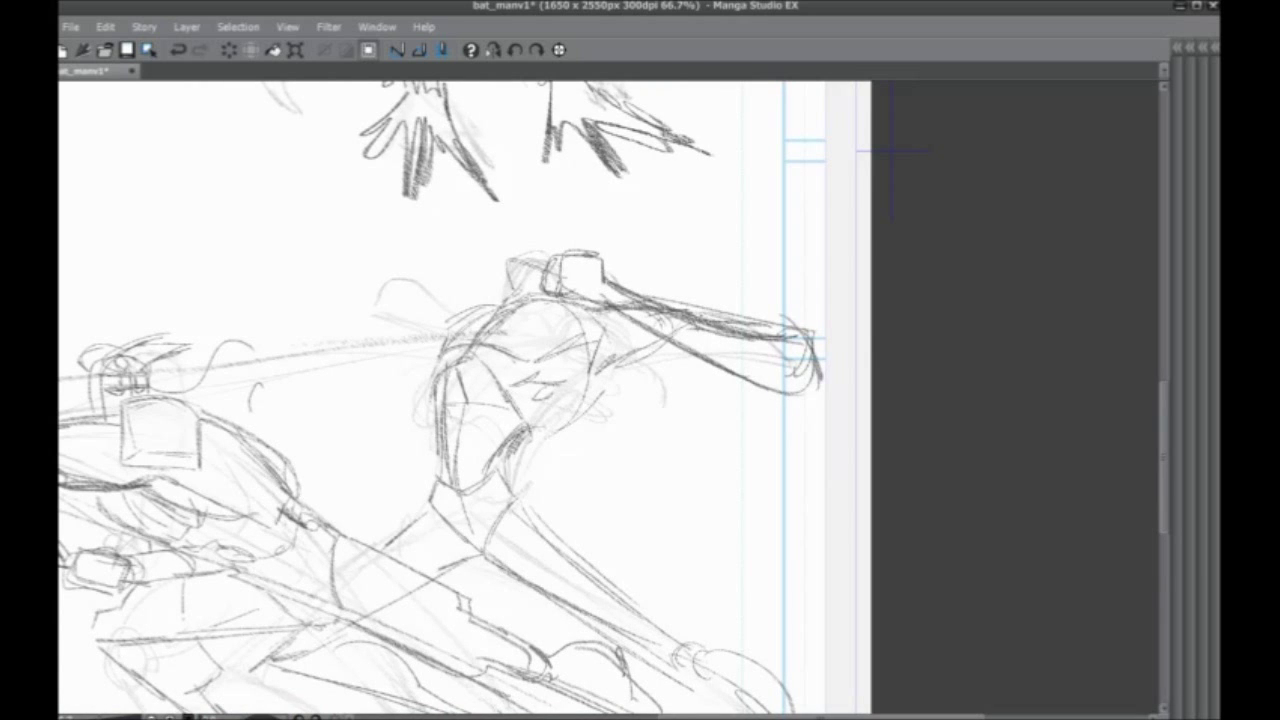
drag(626, 301, 673, 293)
drag(661, 337, 607, 359)
drag(676, 274, 753, 253)
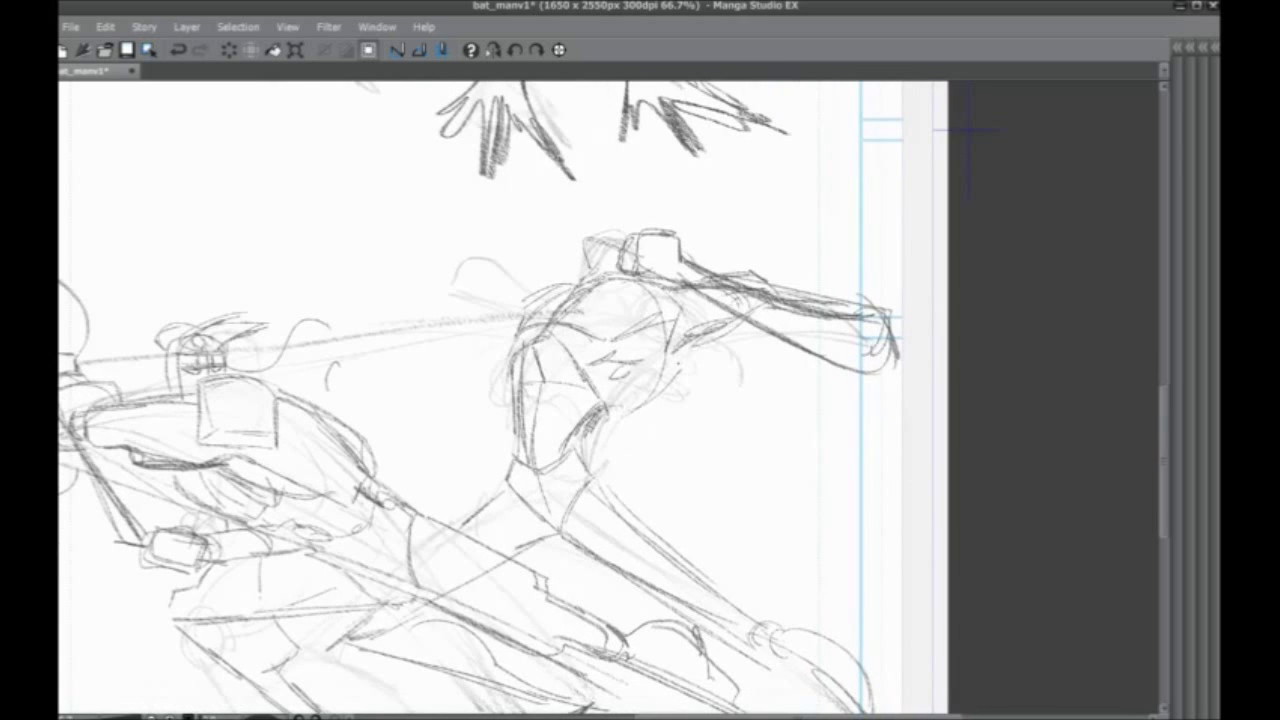
Strengthen the rear figure's side contour from armpit to waist and the opposite edge of the torso
drag(725, 331, 602, 414)
drag(713, 331, 569, 430)
drag(497, 432, 491, 486)
drag(497, 374, 506, 435)
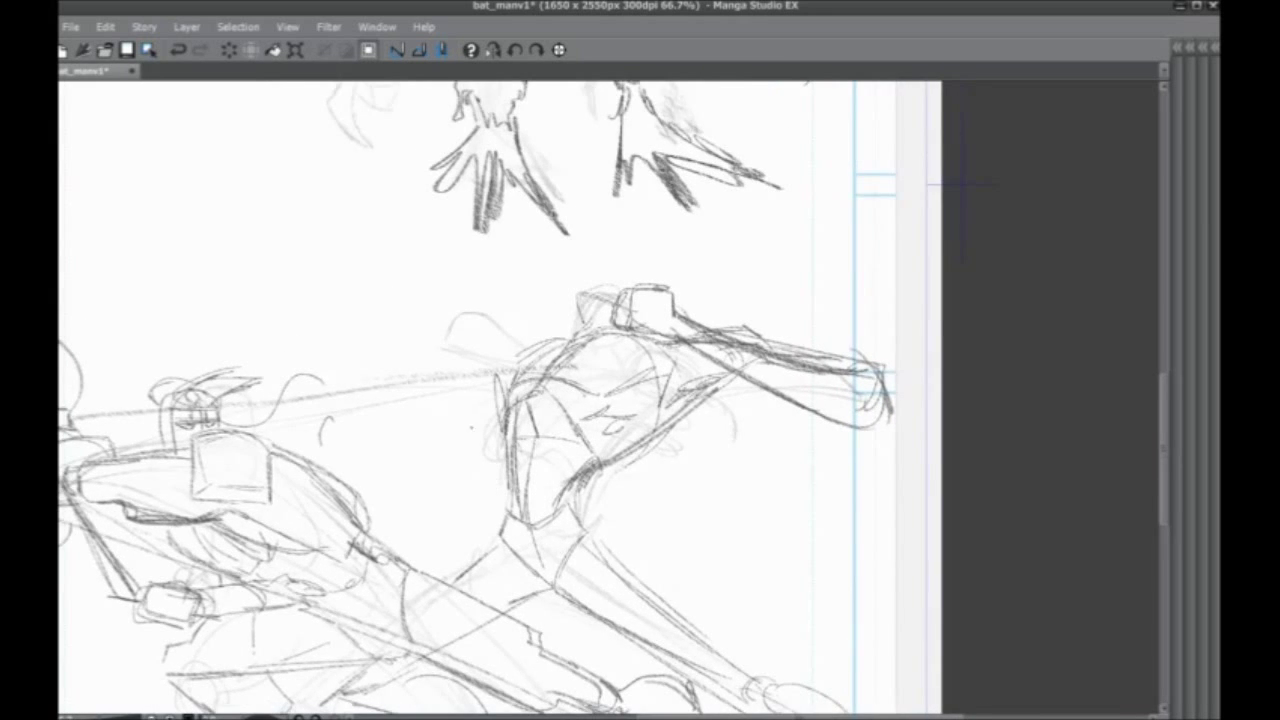
mouse_move(376, 588)
mouse_down()
mouse_move(338, 476)
mouse_move(508, 501)
mouse_up()
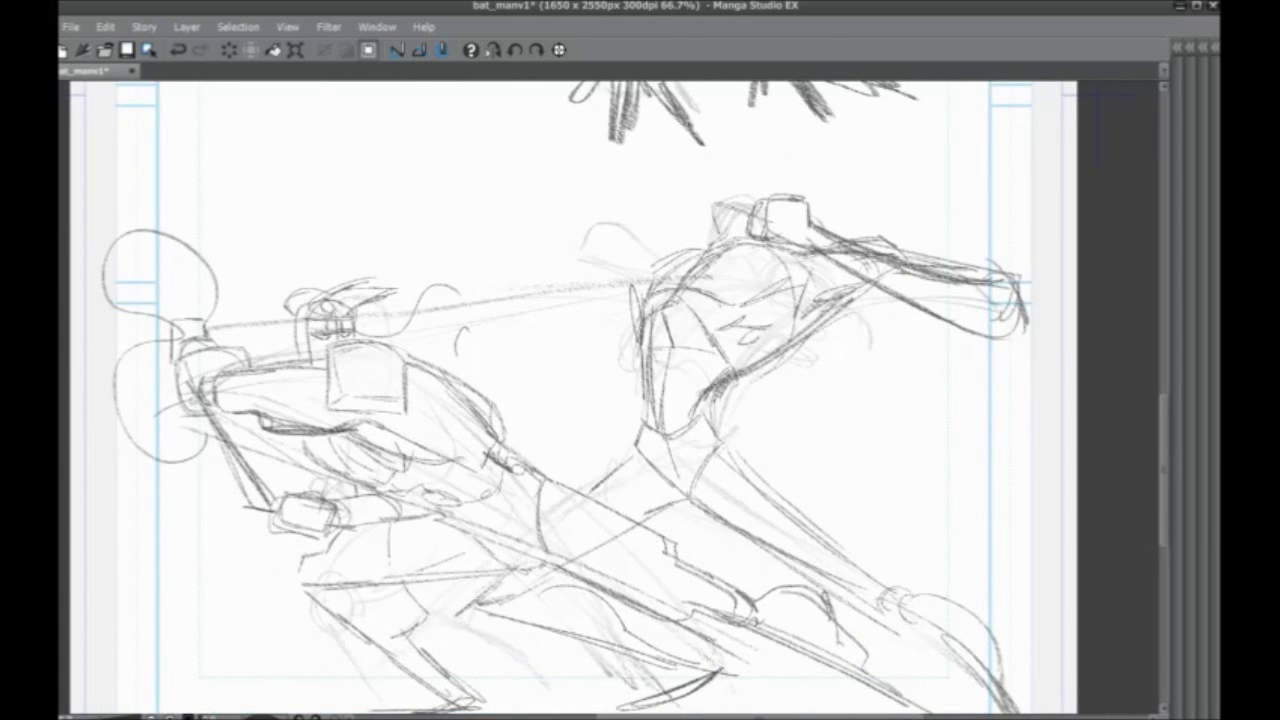
drag(816, 311, 719, 397)
drag(583, 460, 557, 450)
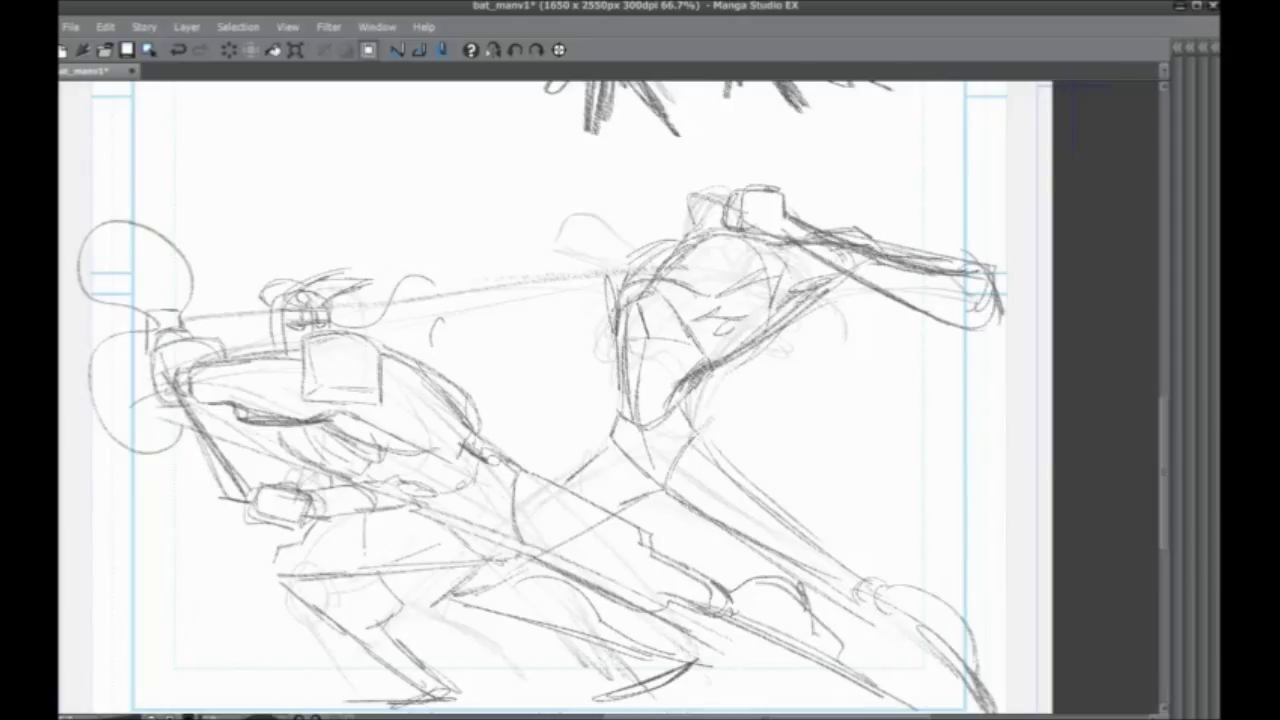
drag(612, 312, 614, 382)
Draw the rear figure's other arm with a boxy shoulder, rounded joint and angular section stretching toward the foreground figure
drag(666, 250, 600, 242)
drag(654, 197, 668, 226)
mouse_move(650, 197)
mouse_down()
mouse_move(616, 209)
mouse_move(630, 246)
mouse_up()
mouse_move(628, 246)
mouse_down()
mouse_move(663, 235)
mouse_move(612, 242)
mouse_up()
drag(630, 200, 596, 232)
mouse_move(596, 232)
mouse_down()
mouse_move(624, 247)
mouse_move(522, 206)
mouse_move(462, 266)
mouse_move(580, 260)
mouse_up()
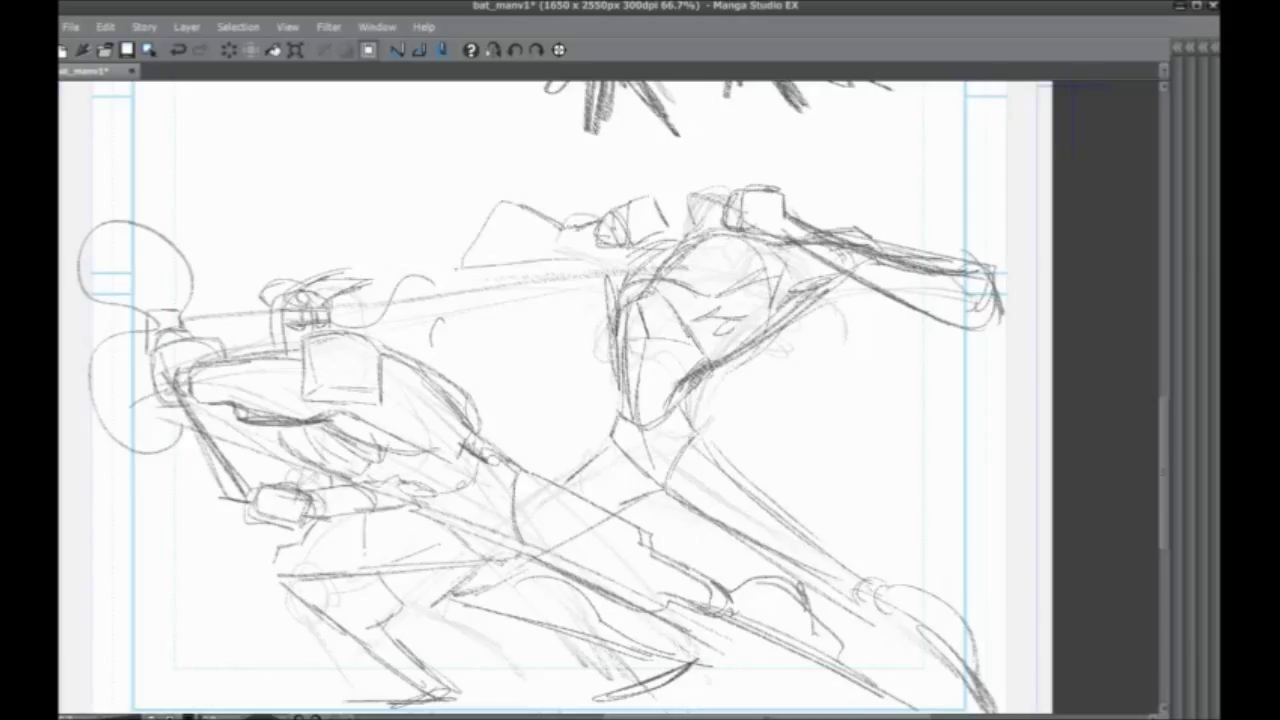
mouse_move(460, 268)
mouse_down()
mouse_move(622, 246)
mouse_move(612, 306)
mouse_up()
Darken the rear figure's torso edge from the forward shoulder down to the pelvis
drag(604, 256, 648, 472)
drag(679, 389, 694, 438)
drag(496, 491, 443, 435)
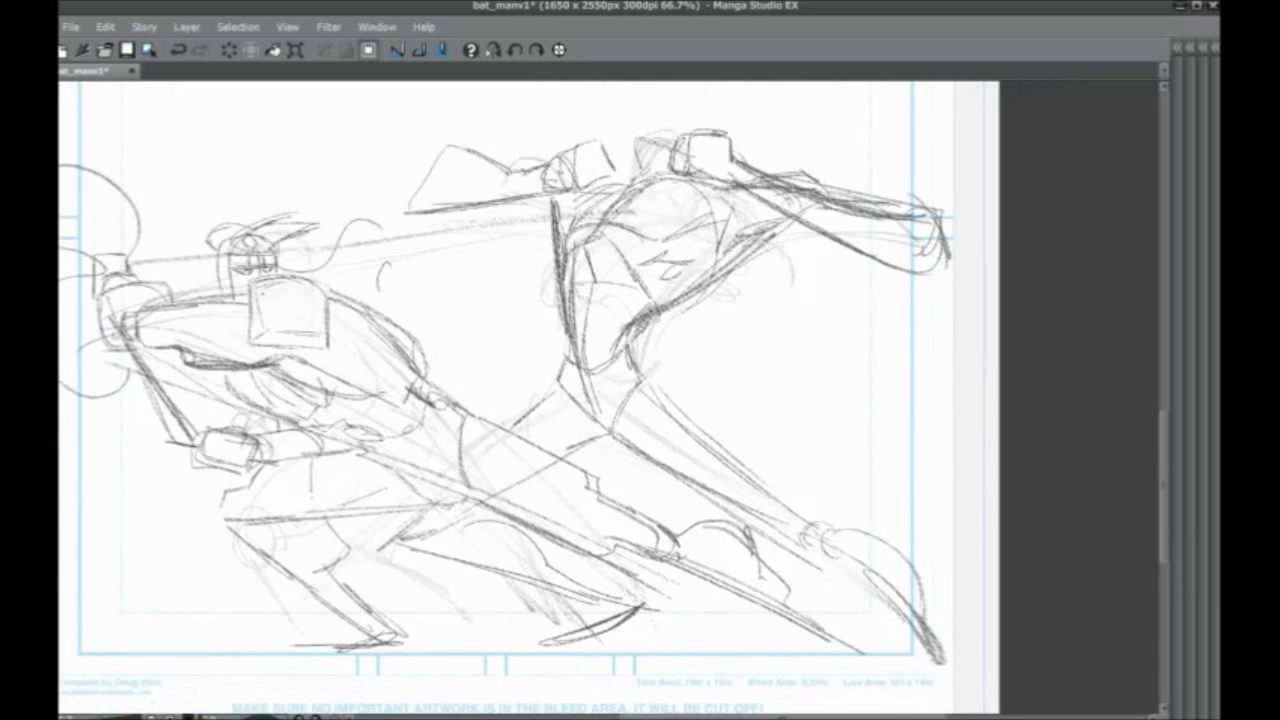
Draw the rear figure's rounded head above the shoulders, with a curved centre line and a small hooked shape beside it
mouse_move(336, 307)
mouse_down()
mouse_move(438, 371)
mouse_move(504, 526)
mouse_up()
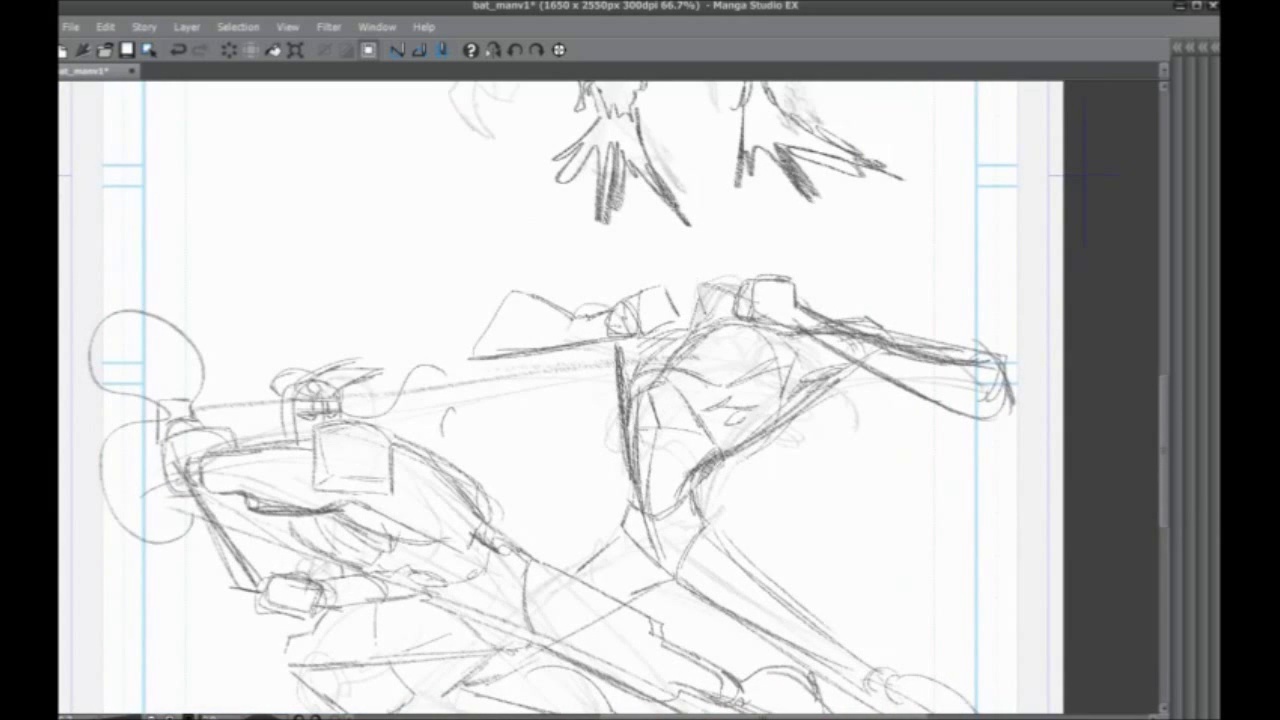
mouse_move(748, 267)
mouse_down()
mouse_move(721, 218)
mouse_move(661, 284)
mouse_move(766, 277)
mouse_up()
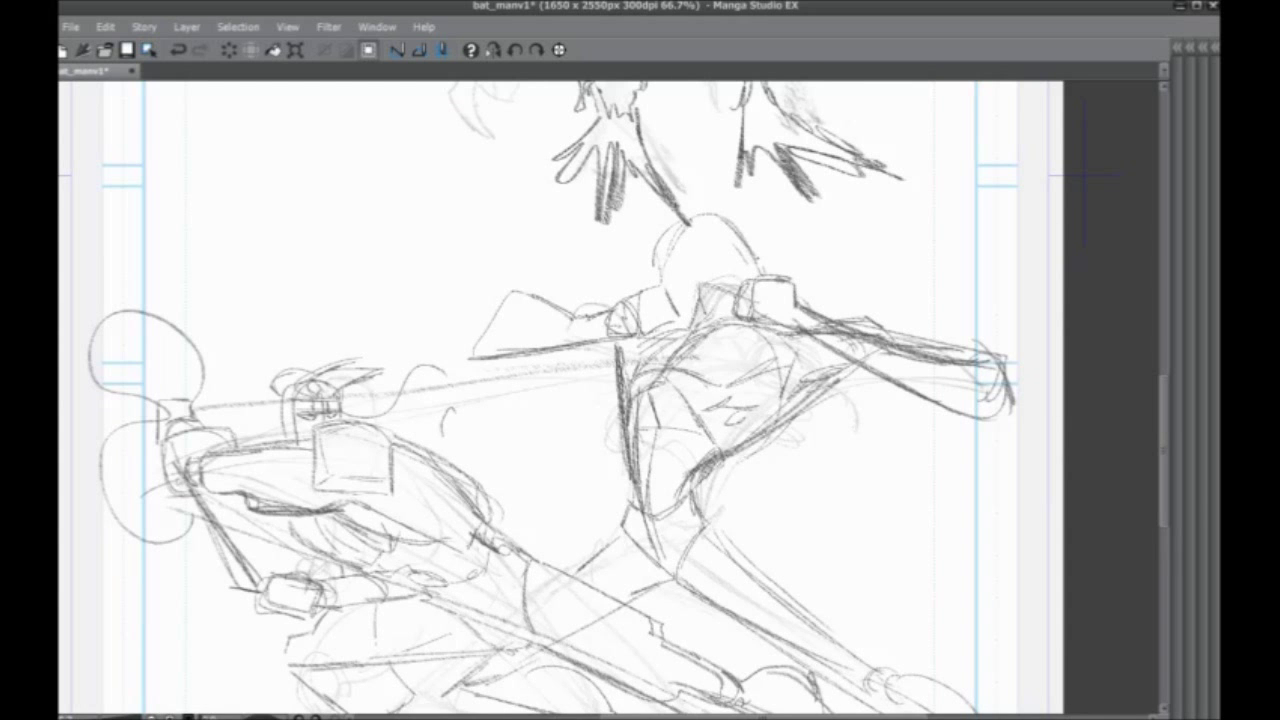
mouse_move(691, 218)
mouse_down()
mouse_move(785, 267)
mouse_move(836, 270)
mouse_up()
mouse_move(409, 407)
mouse_down()
mouse_move(431, 297)
mouse_move(415, 405)
mouse_up()
mouse_move(690, 223)
mouse_down()
mouse_move(678, 300)
mouse_move(708, 326)
mouse_move(694, 328)
mouse_move(712, 330)
mouse_move(650, 328)
mouse_move(694, 318)
mouse_up()
Sketch the jaw lines and a small round eye on the rear figure's head
mouse_move(738, 250)
mouse_down()
mouse_move(669, 311)
mouse_move(683, 621)
mouse_up()
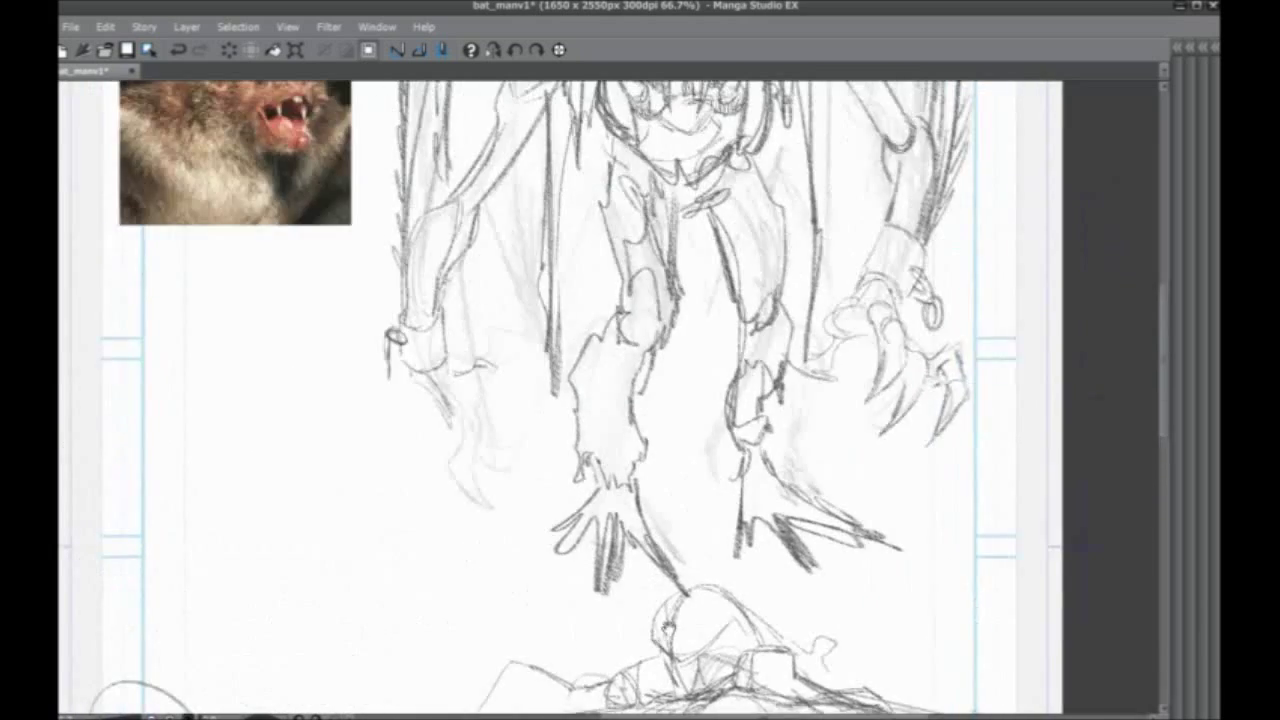
drag(680, 300, 694, 580)
scroll(633, 550, down, 8)
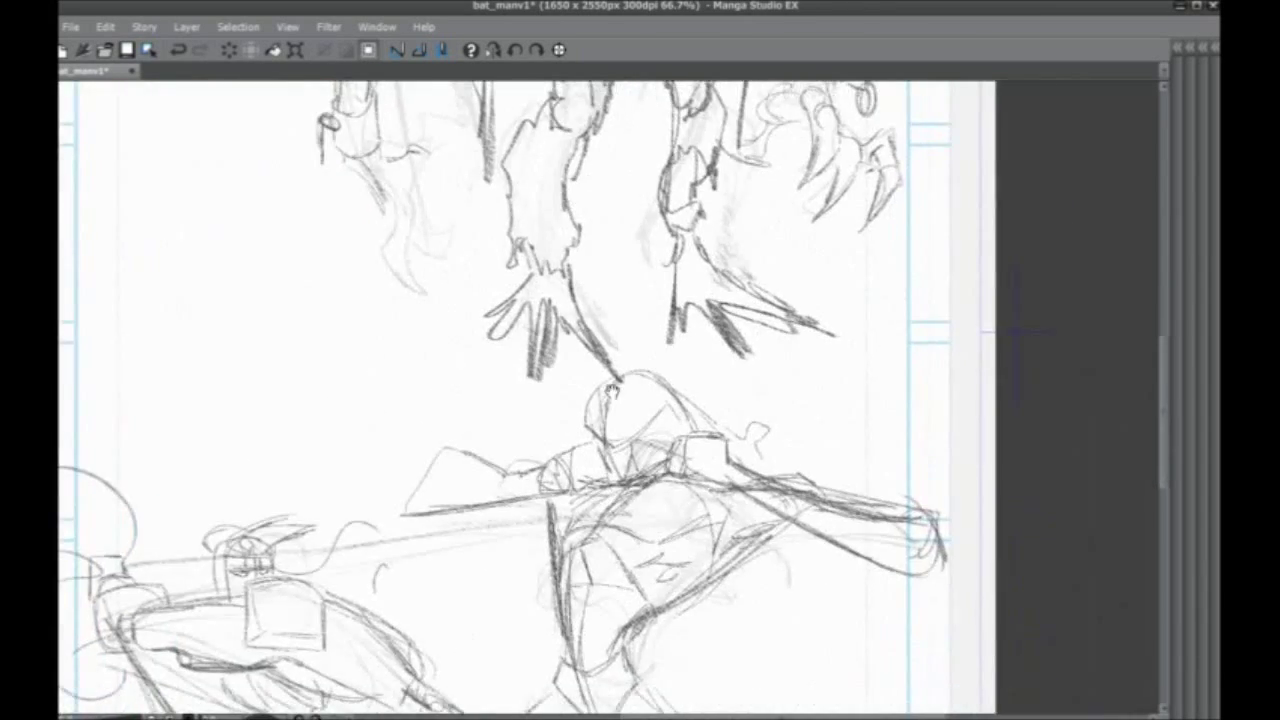
scroll(633, 550, up, 6)
mouse_move(632, 549)
mouse_down()
mouse_move(649, 622)
mouse_move(565, 195)
mouse_up()
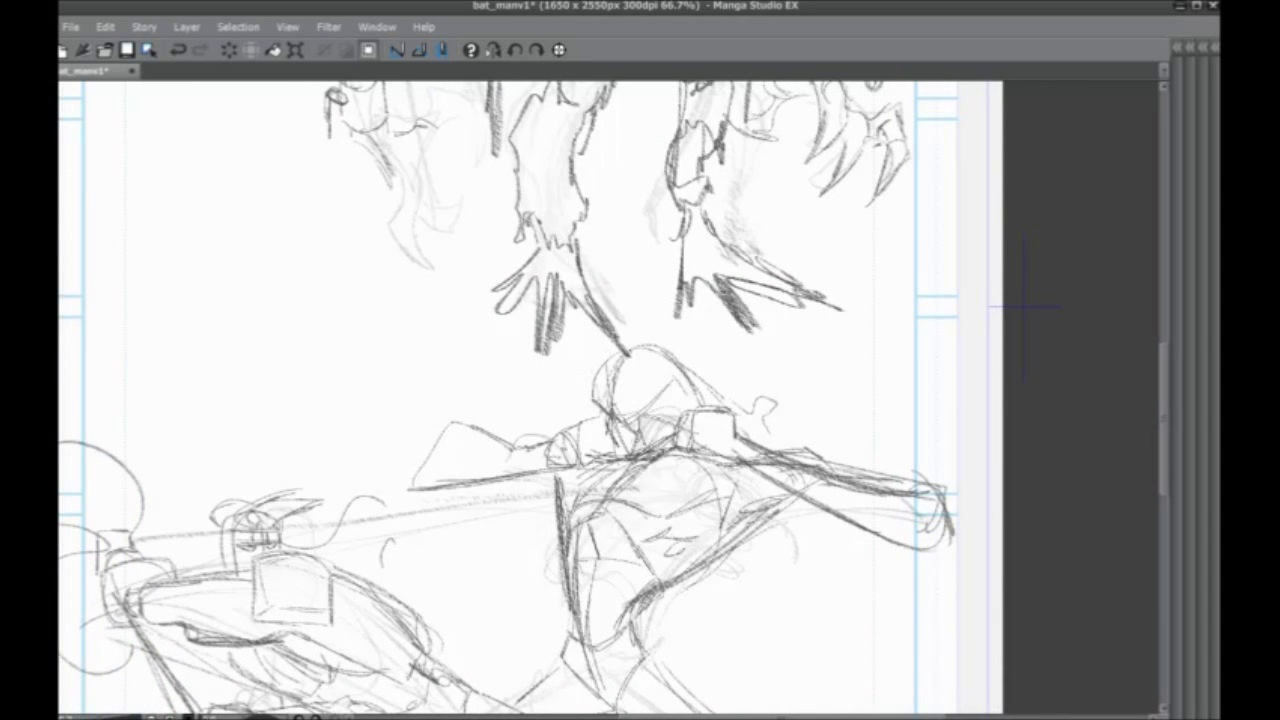
drag(1024, 307, 987, 325)
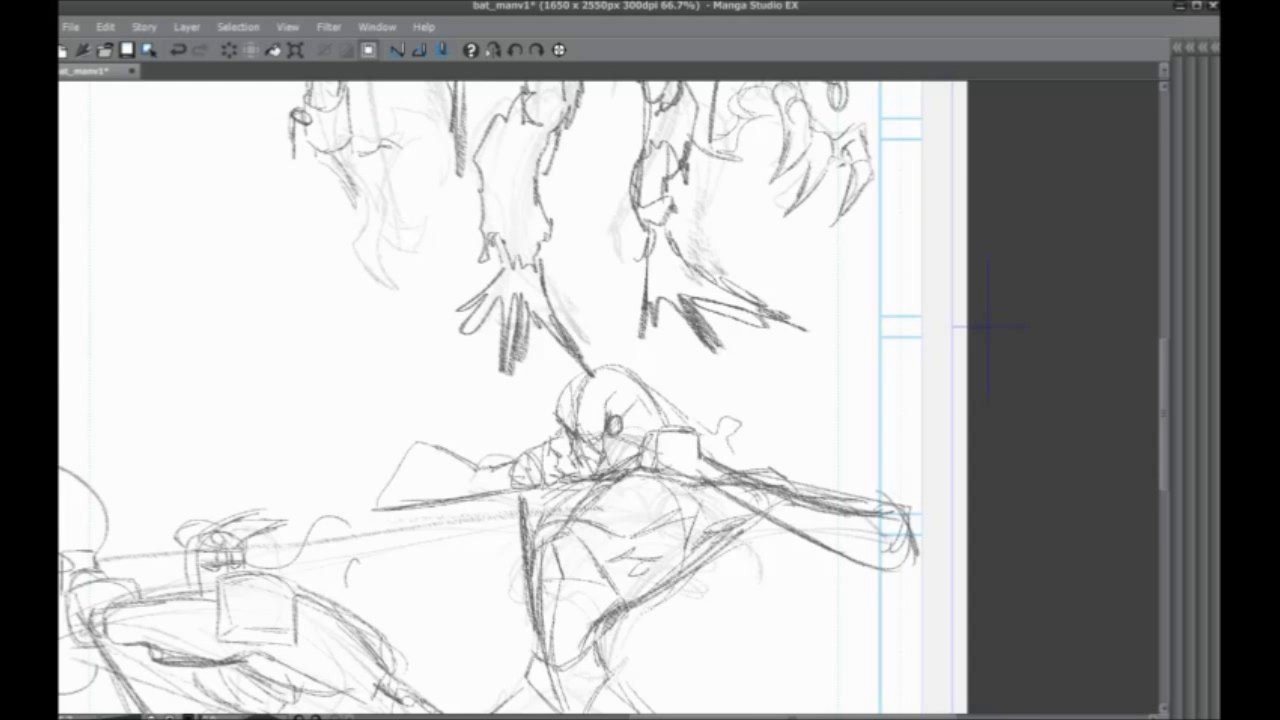
Add jagged vertical strokes across the rear figure's muzzle and jaw
mouse_move(988, 326)
mouse_down()
mouse_move(1078, 120)
mouse_move(1113, 111)
mouse_up()
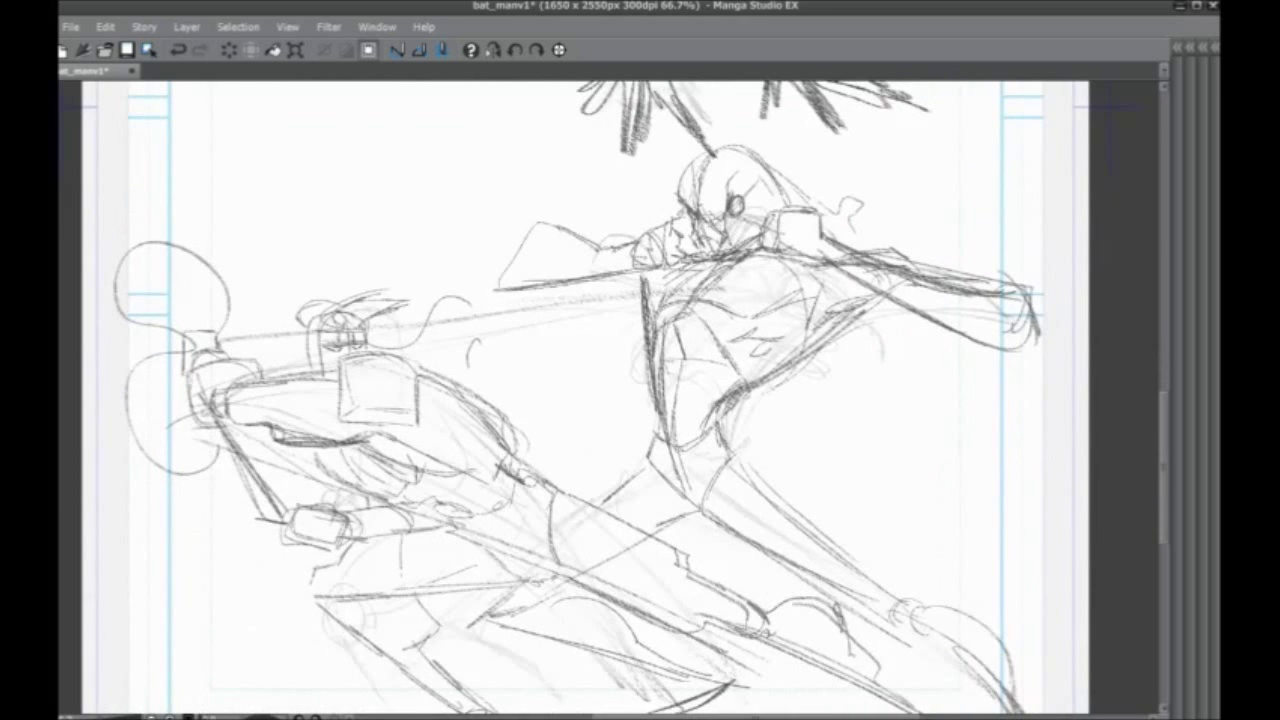
drag(678, 249, 712, 252)
mouse_move(712, 208)
mouse_down()
mouse_move(724, 250)
mouse_move(680, 250)
mouse_up()
drag(527, 333, 530, 396)
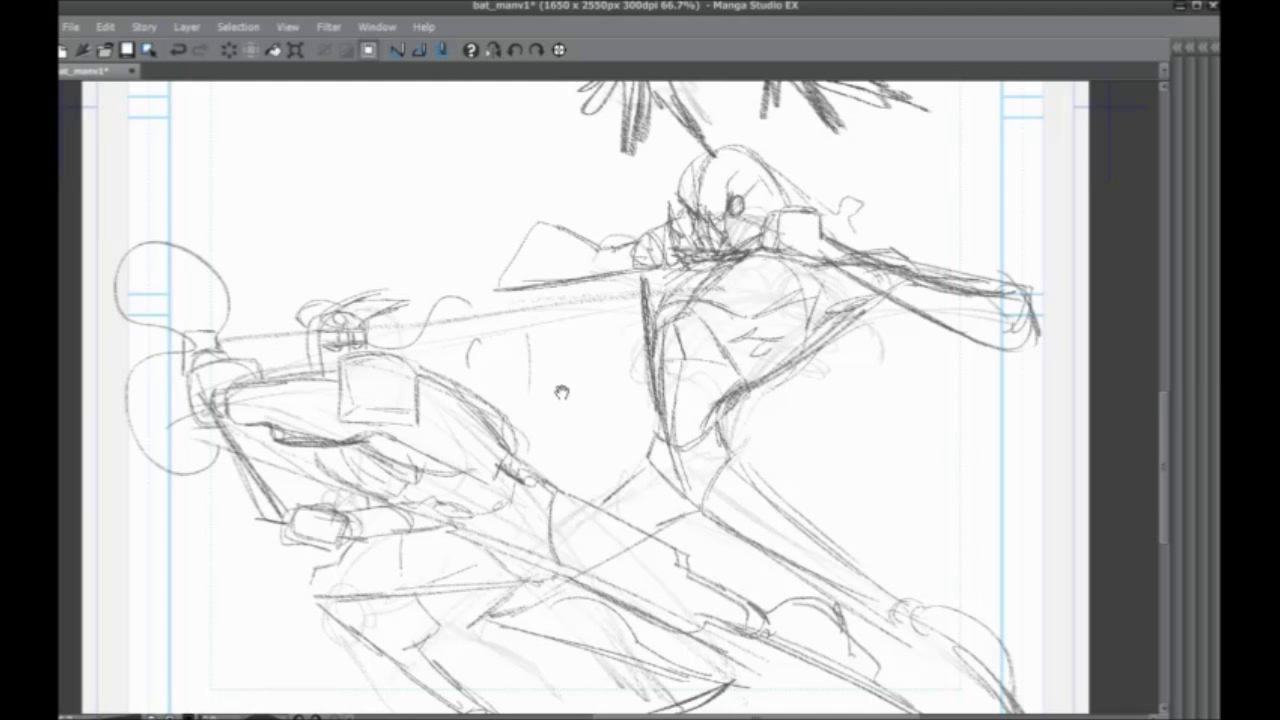
drag(611, 337, 611, 436)
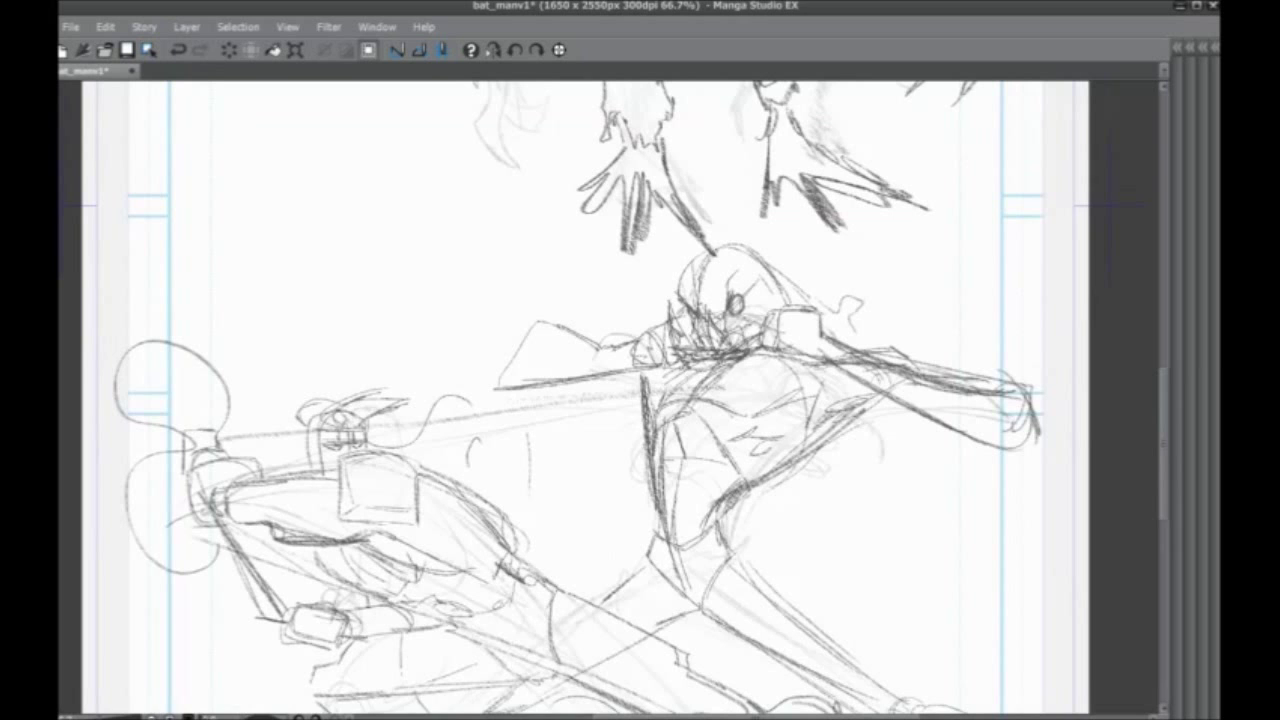
Darken the rear figure's eye and draw a pointed ear on each side of the head
mouse_move(618, 373)
mouse_down()
mouse_move(518, 432)
mouse_move(519, 392)
mouse_up()
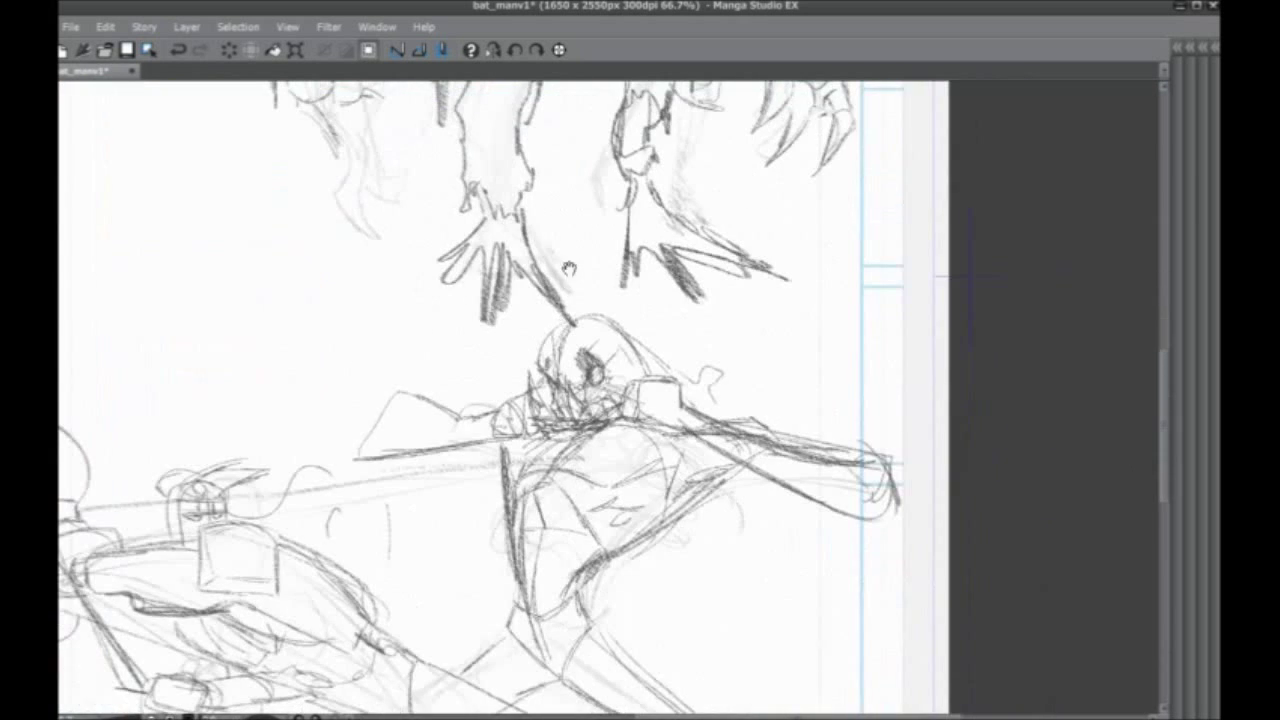
mouse_move(624, 335)
mouse_down()
mouse_move(732, 338)
mouse_move(675, 373)
mouse_move(662, 345)
mouse_up()
mouse_move(499, 336)
mouse_down()
mouse_move(549, 345)
mouse_move(528, 362)
mouse_up()
Draw a sweeping wing membrane below the rear figure's backward-reaching arm, running out past the page border
drag(405, 335, 486, 182)
scroll(486, 182, down, 1)
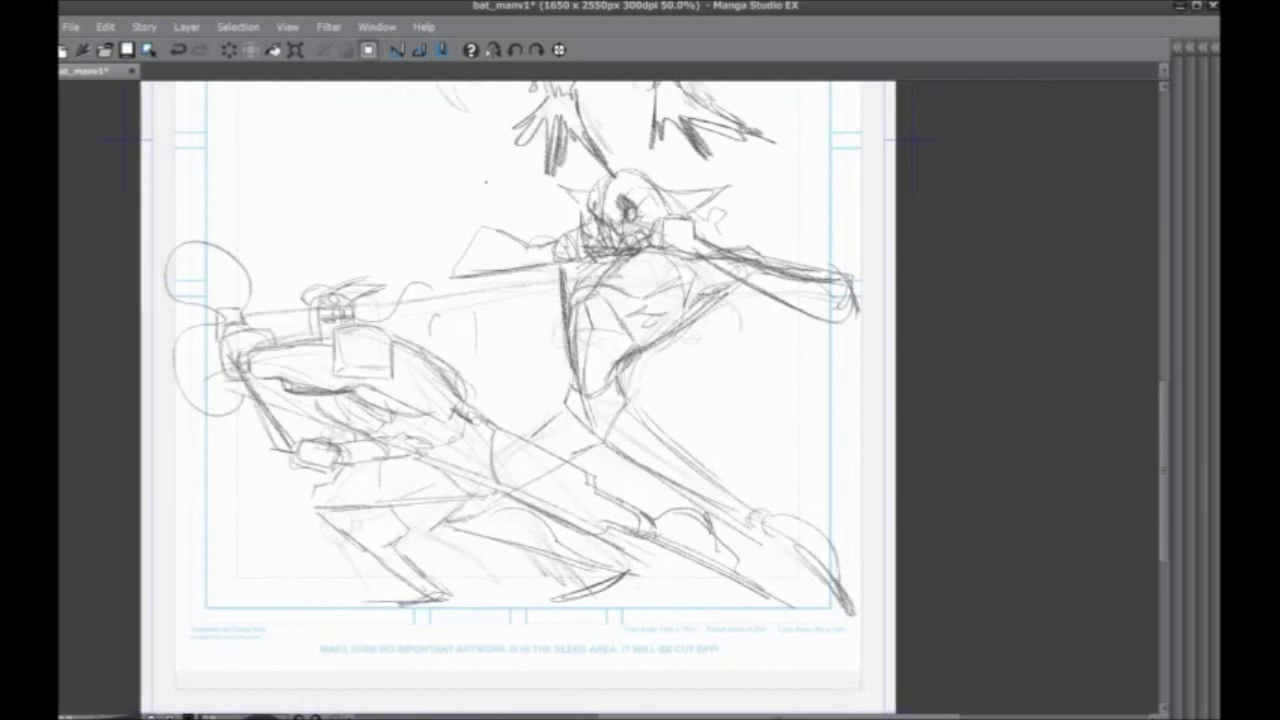
mouse_move(658, 272)
mouse_down()
mouse_move(669, 310)
mouse_move(790, 386)
mouse_up()
drag(745, 312, 907, 422)
mouse_move(782, 374)
mouse_down()
mouse_move(909, 423)
mouse_move(792, 373)
mouse_up()
mouse_move(829, 357)
mouse_down()
mouse_move(898, 414)
mouse_move(860, 390)
mouse_up()
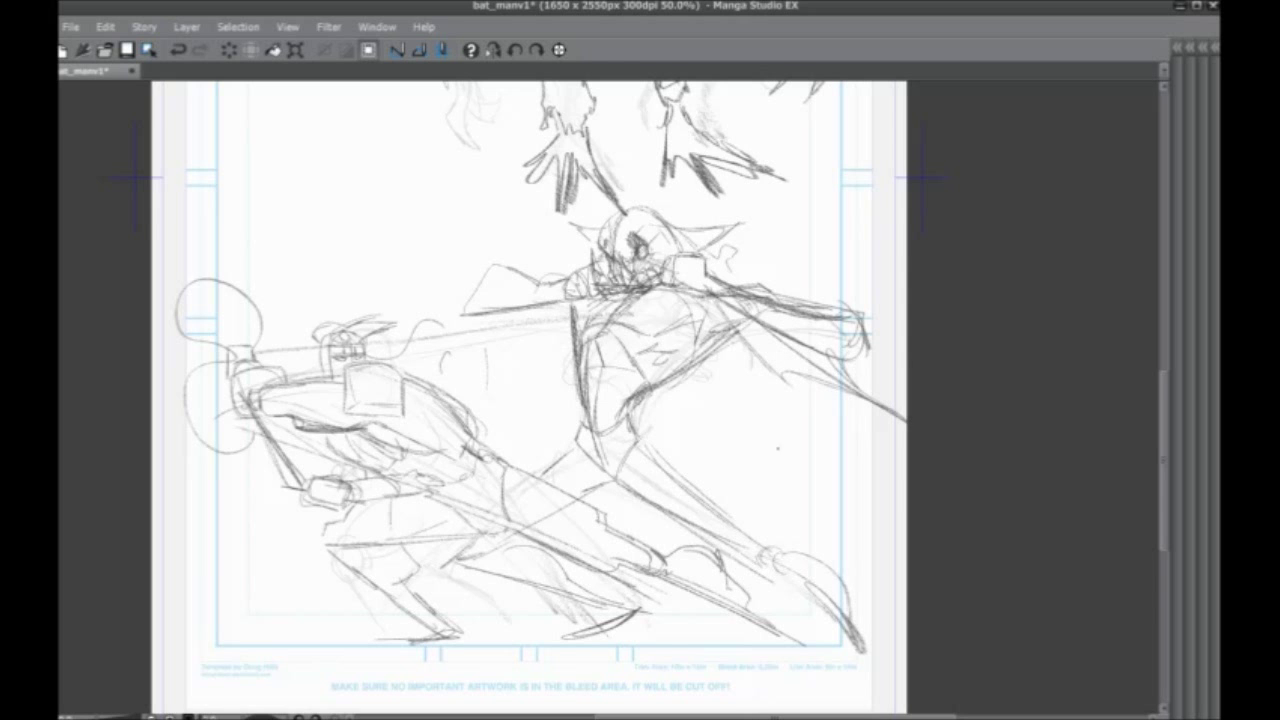
Draw long wing lines along the rear figure's forward arm, stretching behind the foreground figure's head
mouse_move(514, 318)
mouse_down()
mouse_move(714, 342)
mouse_move(645, 385)
mouse_up()
drag(774, 325, 652, 384)
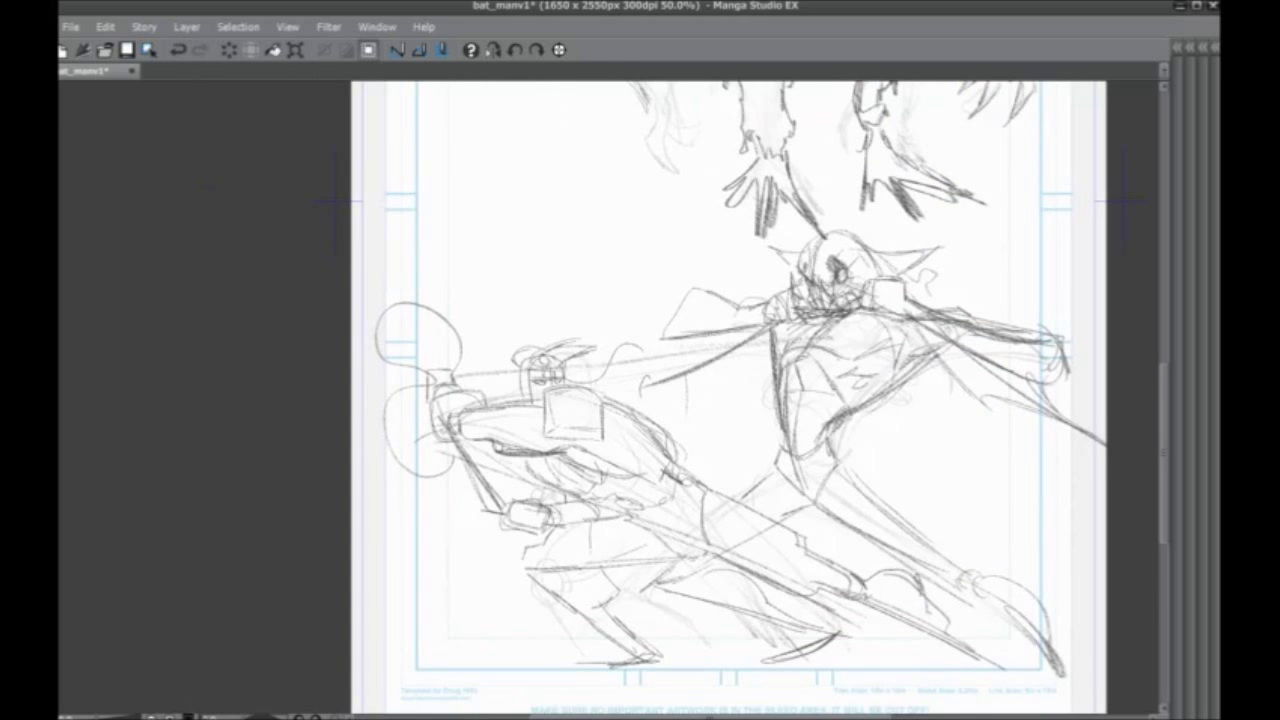
mouse_move(735, 333)
mouse_down()
mouse_move(618, 361)
mouse_move(500, 340)
mouse_up()
mouse_move(663, 382)
mouse_down()
mouse_move(500, 342)
mouse_move(716, 314)
mouse_up()
drag(600, 342, 685, 325)
drag(650, 457, 510, 367)
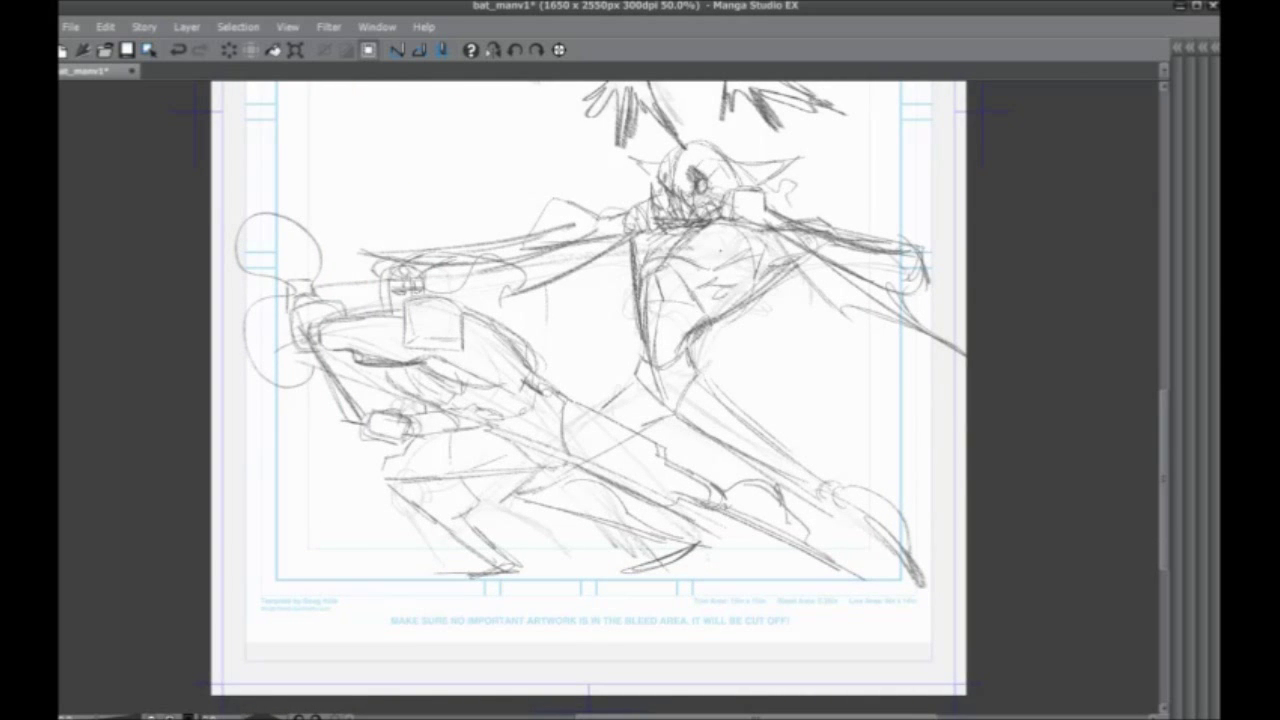
Add the ragged lower wing folds beneath the rear arm and small tattered marks beside the torso
drag(784, 273, 904, 401)
drag(840, 325, 902, 392)
drag(776, 284, 840, 348)
mouse_move(785, 300)
mouse_down()
mouse_move(767, 322)
mouse_move(746, 316)
mouse_up()
drag(594, 293, 630, 290)
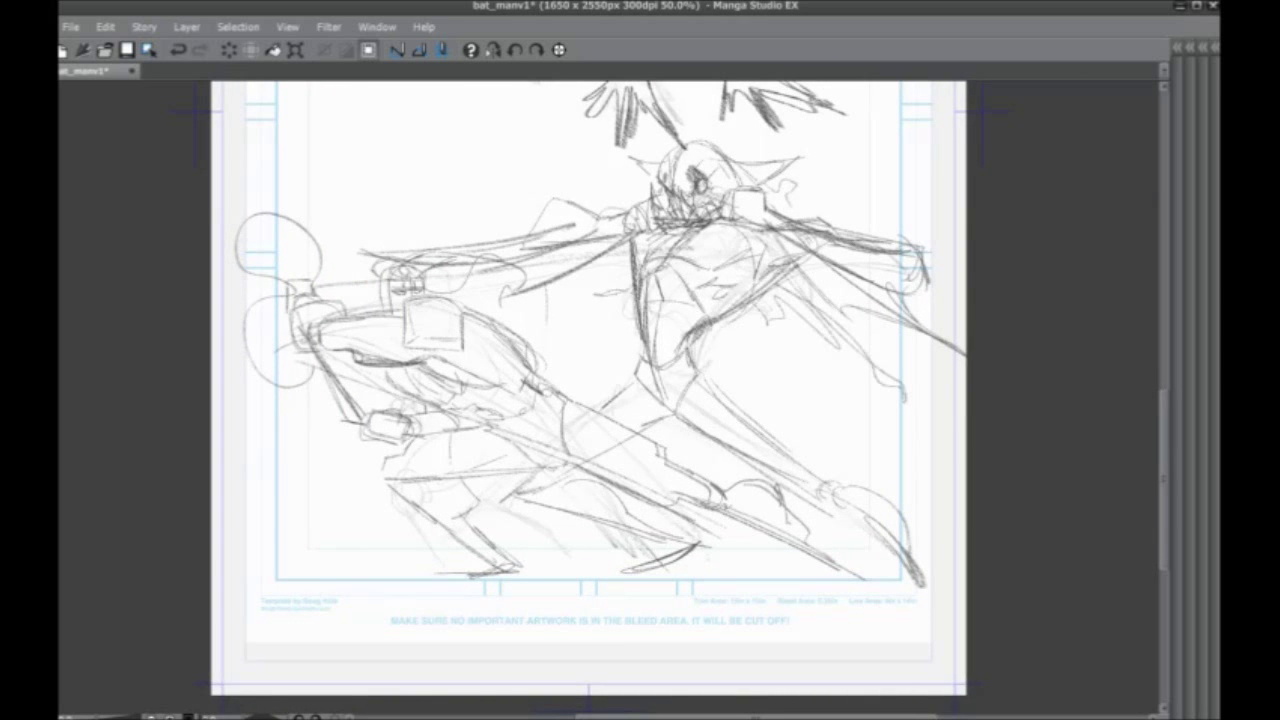
Fade the rough sketch of both lunging figures with a large soft eraser
drag(520, 340, 502, 398)
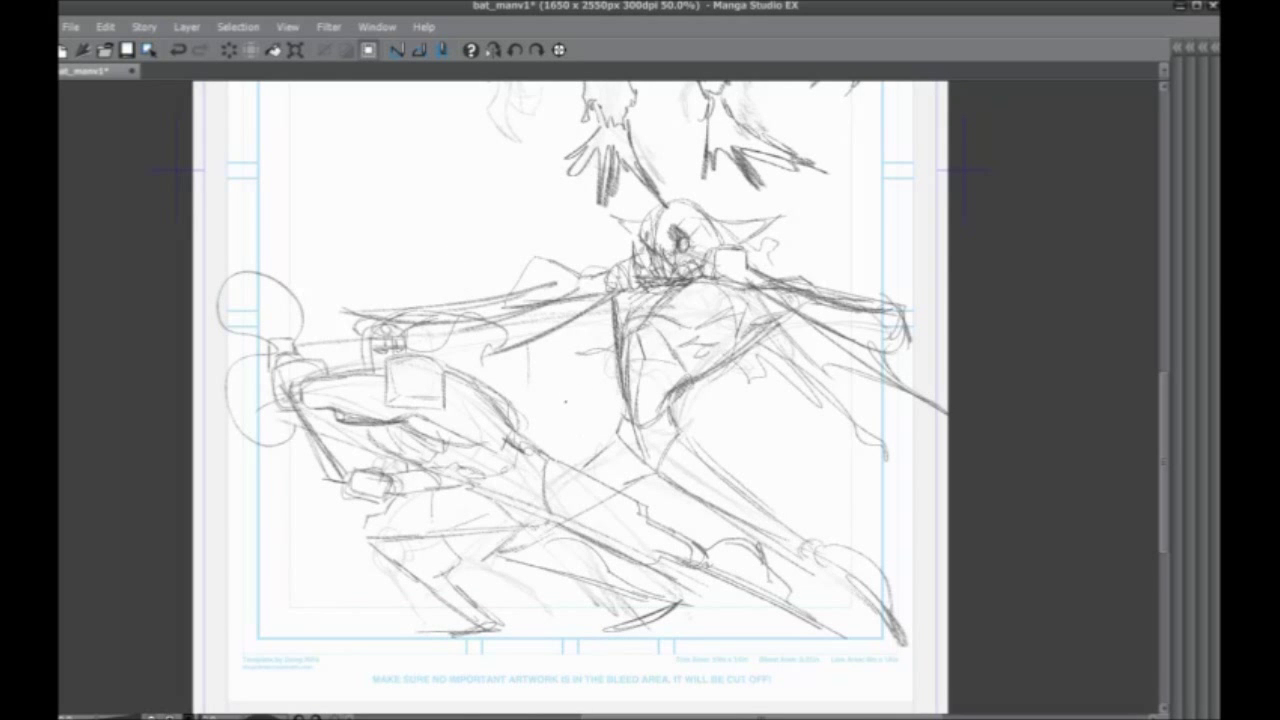
drag(356, 524, 355, 488)
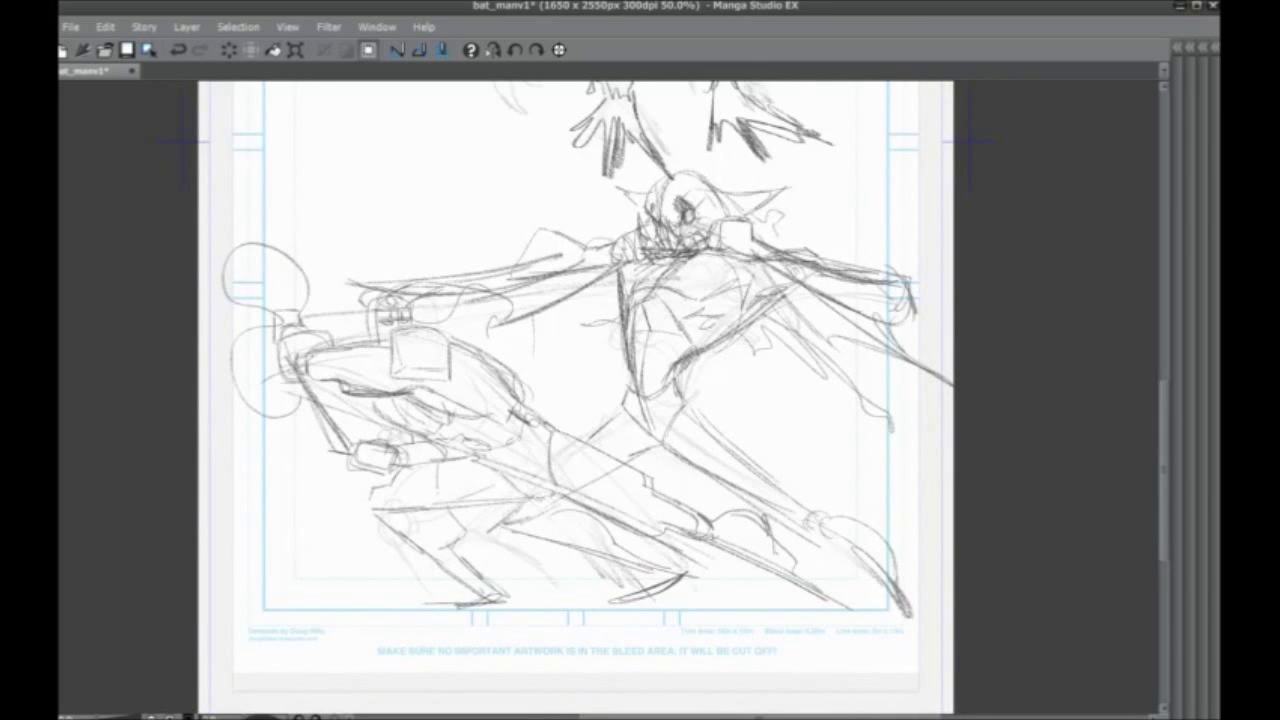
mouse_move(684, 192)
mouse_down()
mouse_move(648, 180)
mouse_move(722, 240)
mouse_up()
mouse_move(613, 268)
mouse_down()
mouse_move(537, 349)
mouse_move(273, 319)
mouse_move(337, 457)
mouse_move(556, 448)
mouse_move(529, 466)
mouse_move(814, 523)
mouse_move(651, 306)
mouse_move(817, 239)
mouse_up()
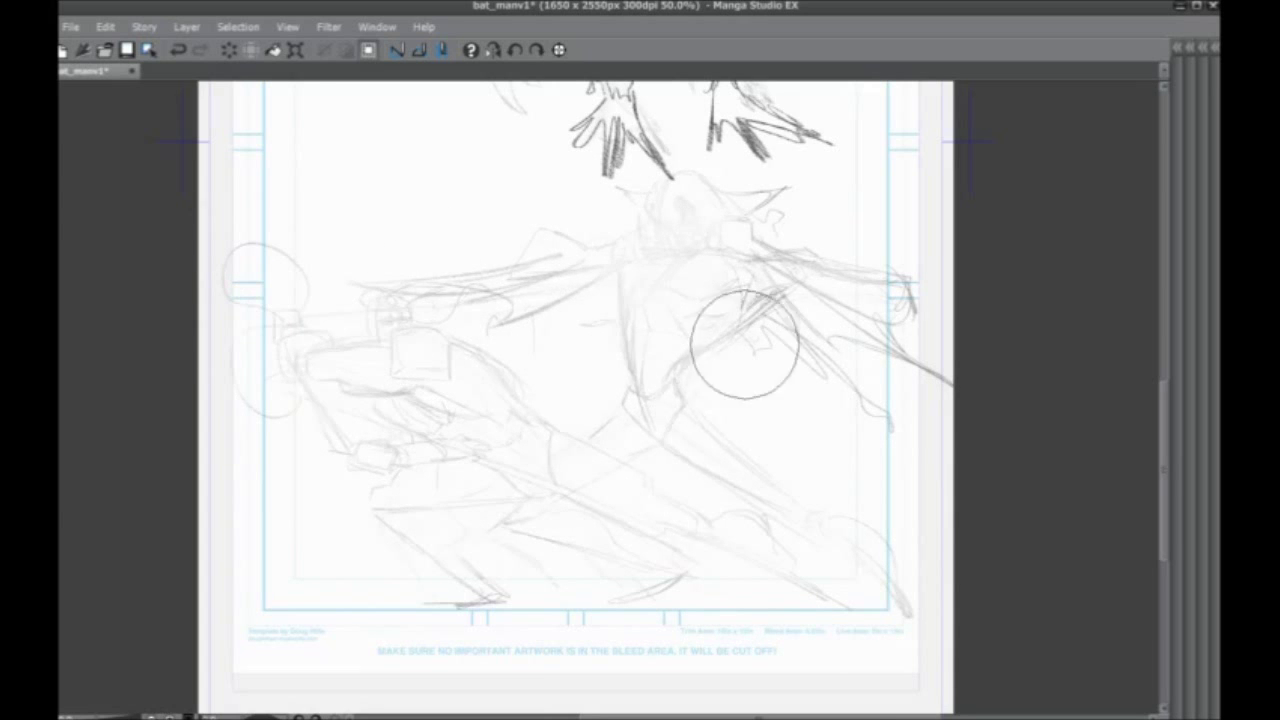
Redraw the foreground figure's boxy shoulder armour with a rounded top and a thick, dark front edge
scroll(922, 680, up, 2)
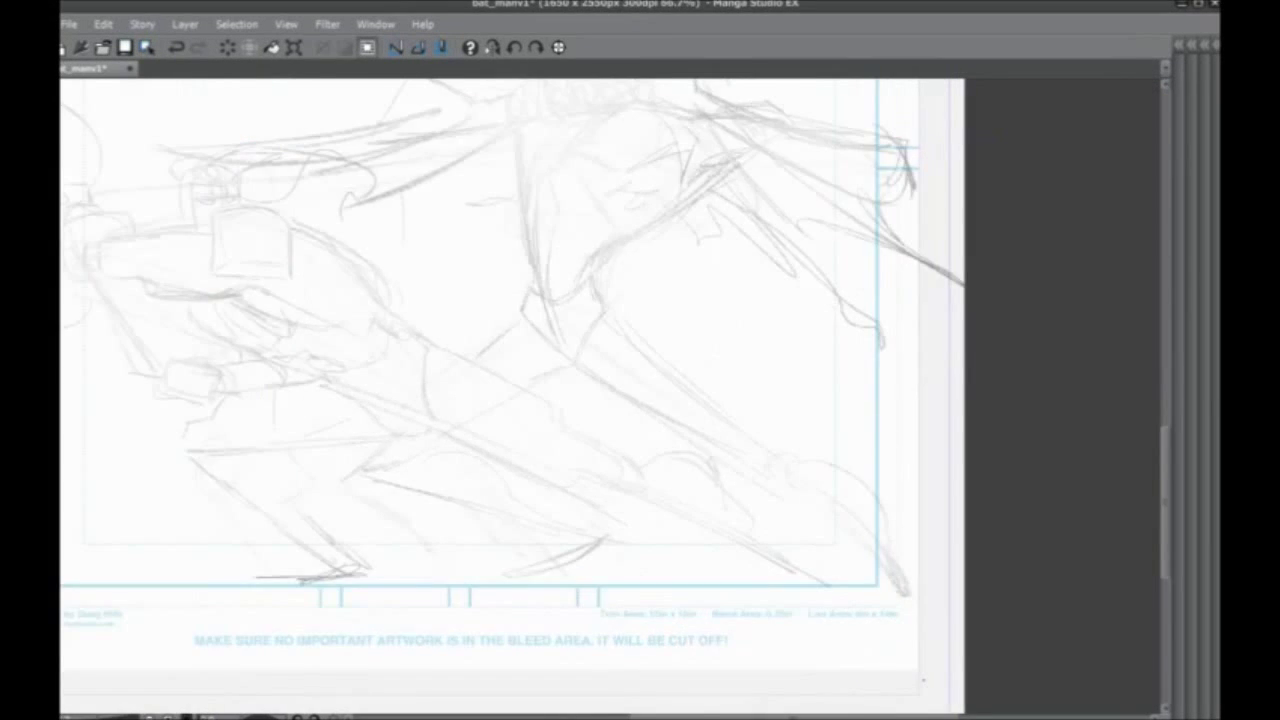
drag(311, 308, 794, 545)
drag(376, 343, 528, 466)
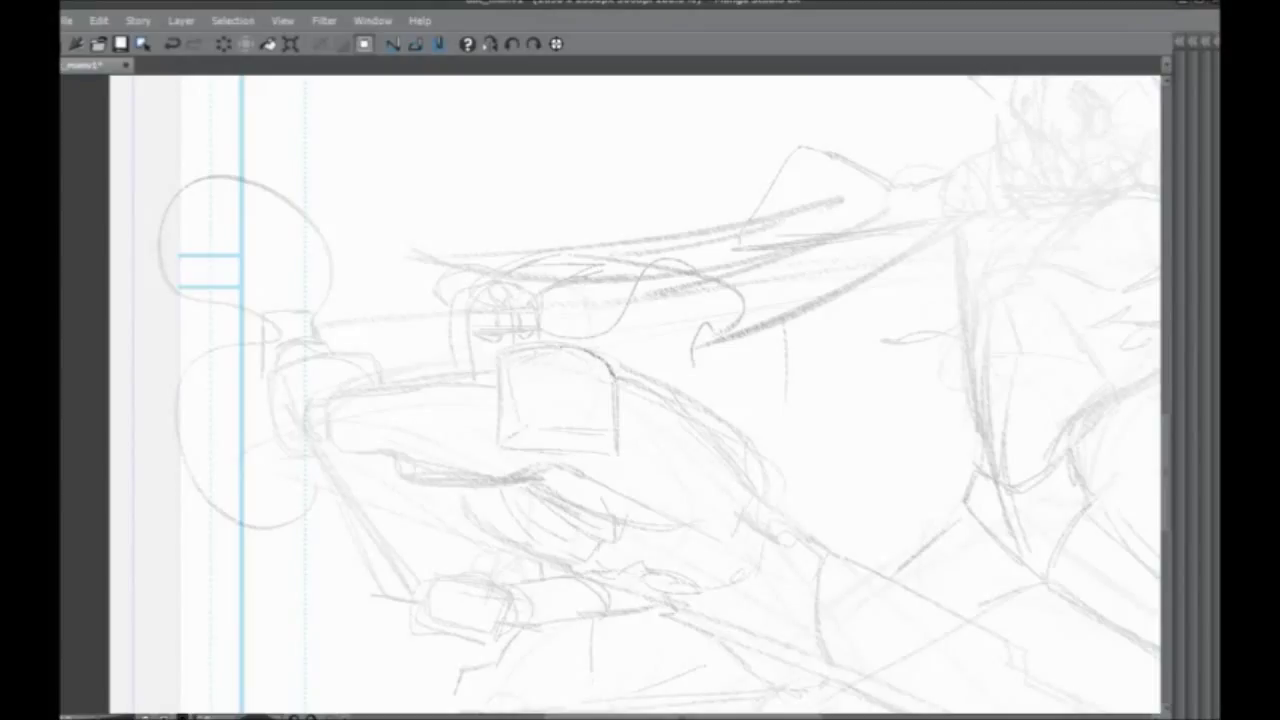
mouse_move(513, 351)
mouse_down()
mouse_move(595, 354)
mouse_move(564, 348)
mouse_up()
mouse_move(482, 362)
mouse_down()
mouse_move(466, 386)
mouse_move(468, 414)
mouse_move(492, 400)
mouse_move(482, 434)
mouse_up()
drag(482, 388, 474, 444)
mouse_move(472, 392)
mouse_down()
mouse_move(483, 451)
mouse_move(554, 471)
mouse_up()
drag(486, 445, 543, 471)
Outline the foreground figure's outstretched upper arm with an angular underside and a squared elbow end
mouse_move(478, 447)
mouse_down()
mouse_move(546, 480)
mouse_move(552, 464)
mouse_move(622, 469)
mouse_move(422, 486)
mouse_up()
mouse_move(520, 484)
mouse_down()
mouse_move(410, 487)
mouse_move(370, 450)
mouse_up()
drag(378, 452, 322, 450)
mouse_move(466, 380)
mouse_down()
mouse_move(340, 392)
mouse_move(304, 440)
mouse_up()
drag(306, 440, 334, 446)
drag(304, 404, 306, 434)
drag(308, 444, 338, 438)
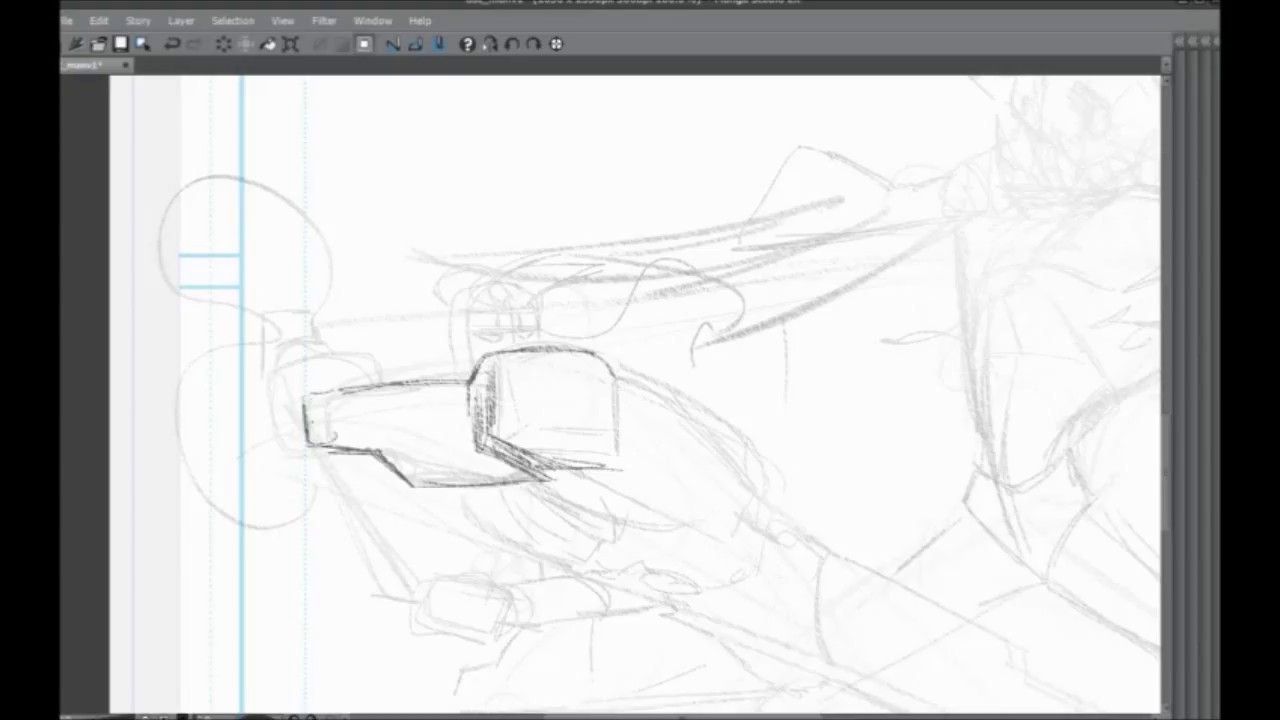
Draw the rounded forearm and curved cuff at the end of the foreground figure's extended arm
mouse_move(369, 364)
mouse_down()
mouse_move(300, 363)
mouse_move(274, 383)
mouse_move(305, 431)
mouse_up()
drag(284, 368, 299, 427)
drag(290, 364, 375, 381)
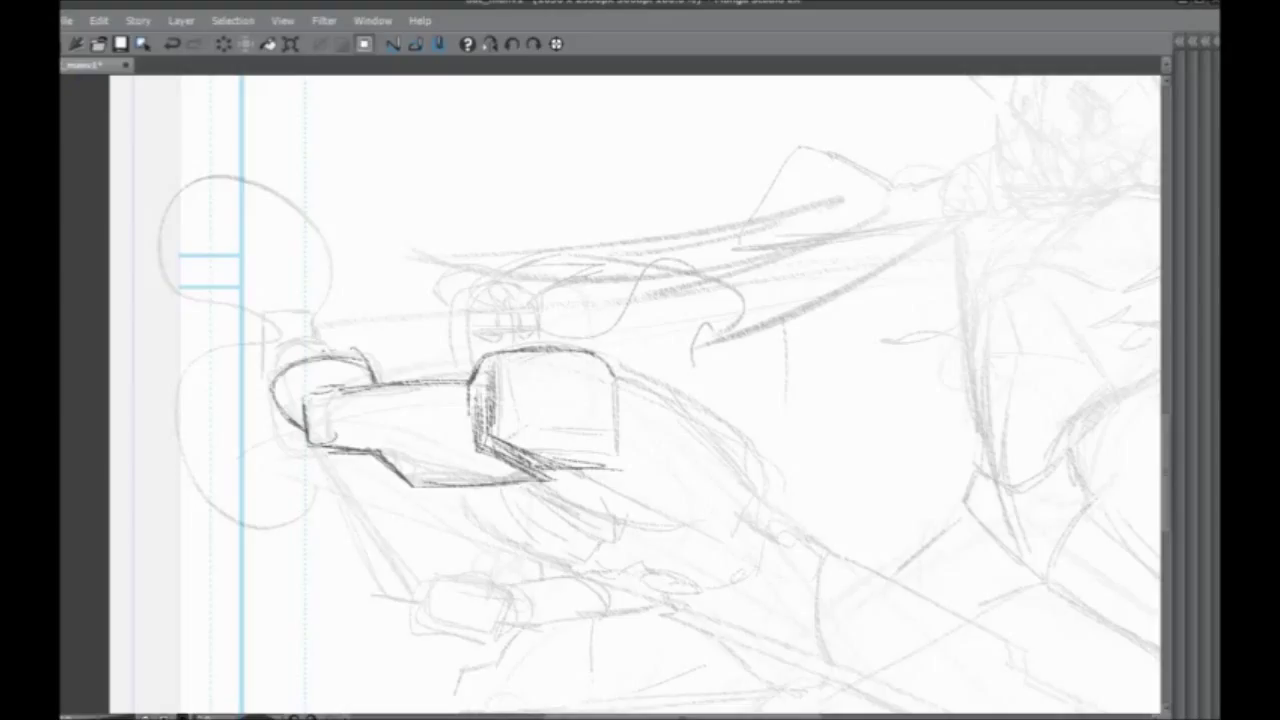
mouse_move(268, 377)
mouse_down()
mouse_move(321, 351)
mouse_move(371, 374)
mouse_move(318, 342)
mouse_move(281, 344)
mouse_move(273, 366)
mouse_move(325, 348)
mouse_move(369, 367)
mouse_up()
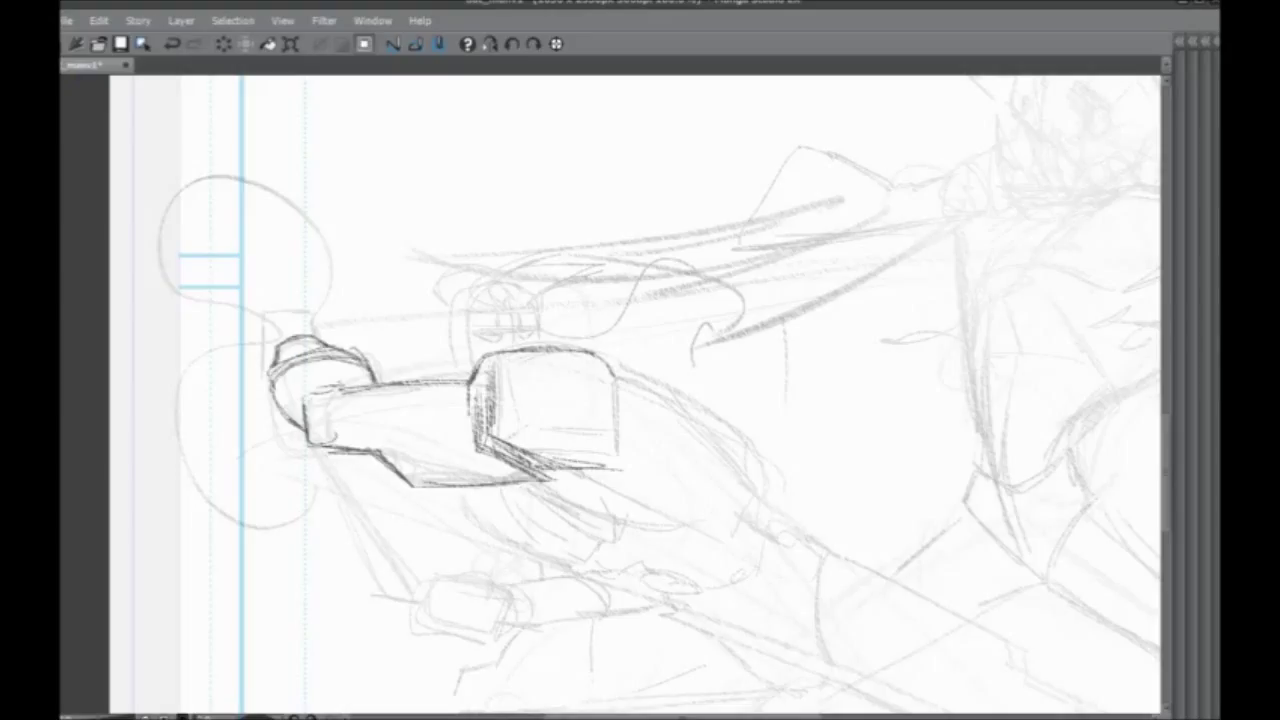
Hatch the shadow under the foreground figure's extended arm and define its angular inner plane and shaded elbow
drag(305, 395, 302, 424)
mouse_move(498, 458)
mouse_down()
mouse_move(424, 466)
mouse_move(528, 472)
mouse_move(378, 486)
mouse_up()
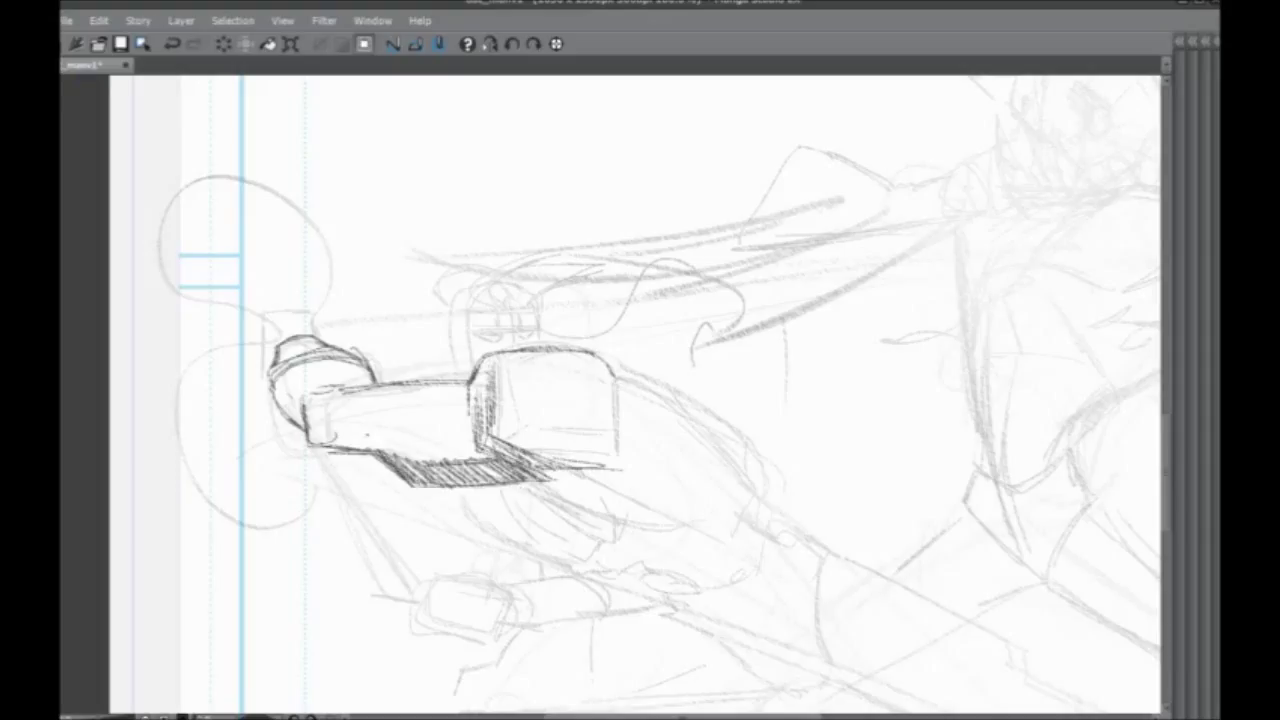
mouse_move(431, 437)
mouse_down()
mouse_move(462, 419)
mouse_move(428, 437)
mouse_move(463, 424)
mouse_move(398, 426)
mouse_move(372, 404)
mouse_move(280, 396)
mouse_move(278, 424)
mouse_up()
key(ctrl+z)
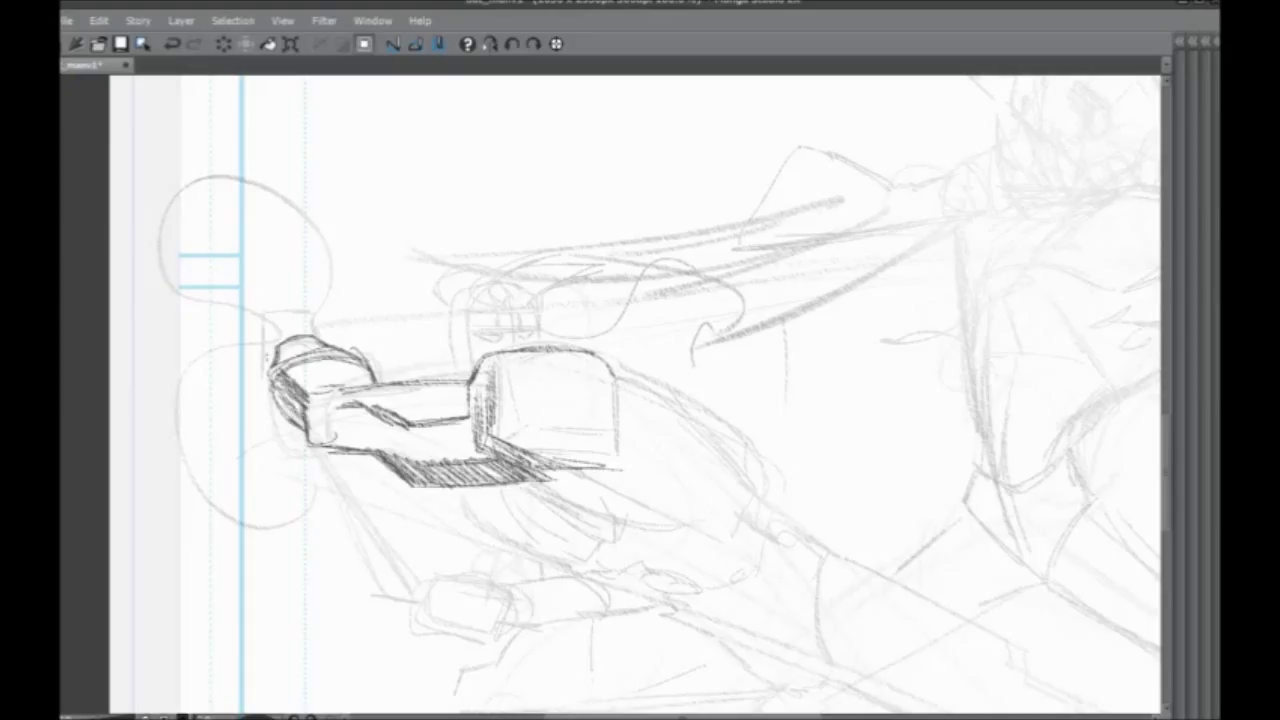
Draw the foreground figure's blocky raised fist above the cuff
drag(268, 366, 266, 320)
mouse_move(270, 366)
mouse_down()
mouse_move(268, 316)
mouse_move(312, 305)
mouse_move(317, 336)
mouse_move(332, 342)
mouse_up()
mouse_move(325, 302)
mouse_down()
mouse_move(329, 322)
mouse_move(300, 294)
mouse_up()
mouse_move(310, 310)
mouse_down()
mouse_move(310, 332)
mouse_move(271, 356)
mouse_up()
Draw the foreground figure's eyes and a segmented band across the brow
drag(435, 423, 407, 358)
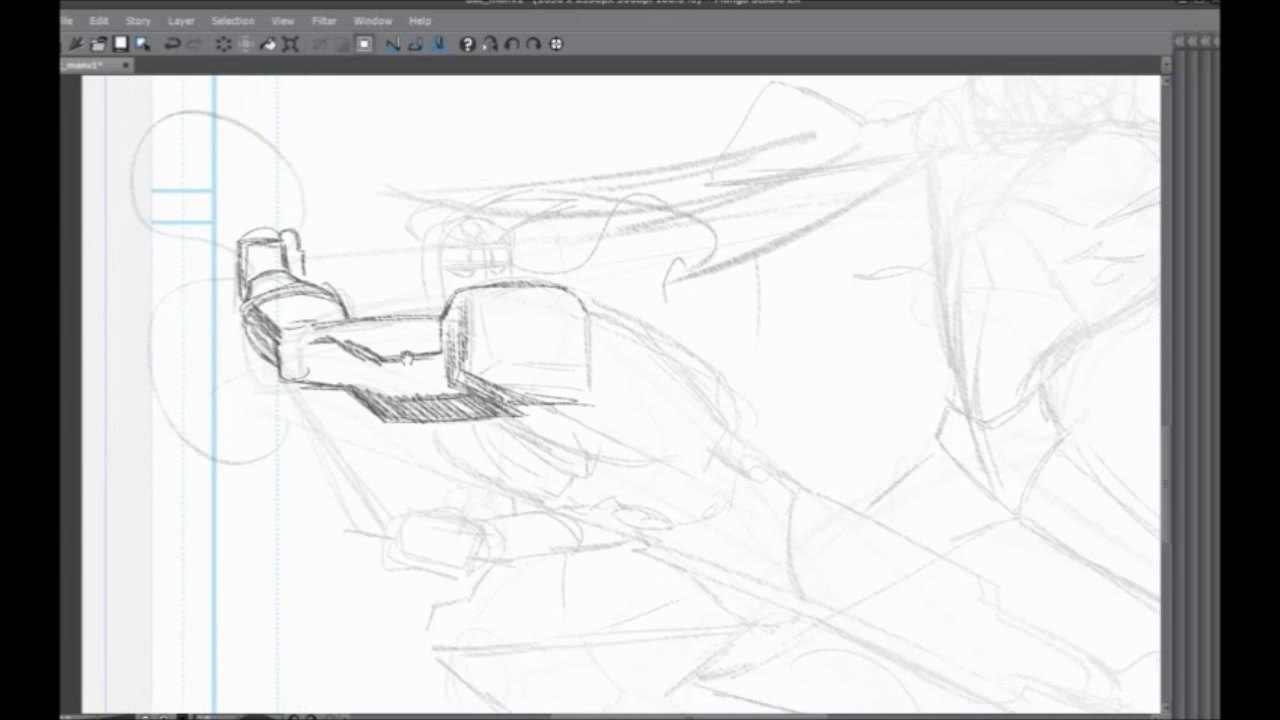
drag(372, 448, 386, 506)
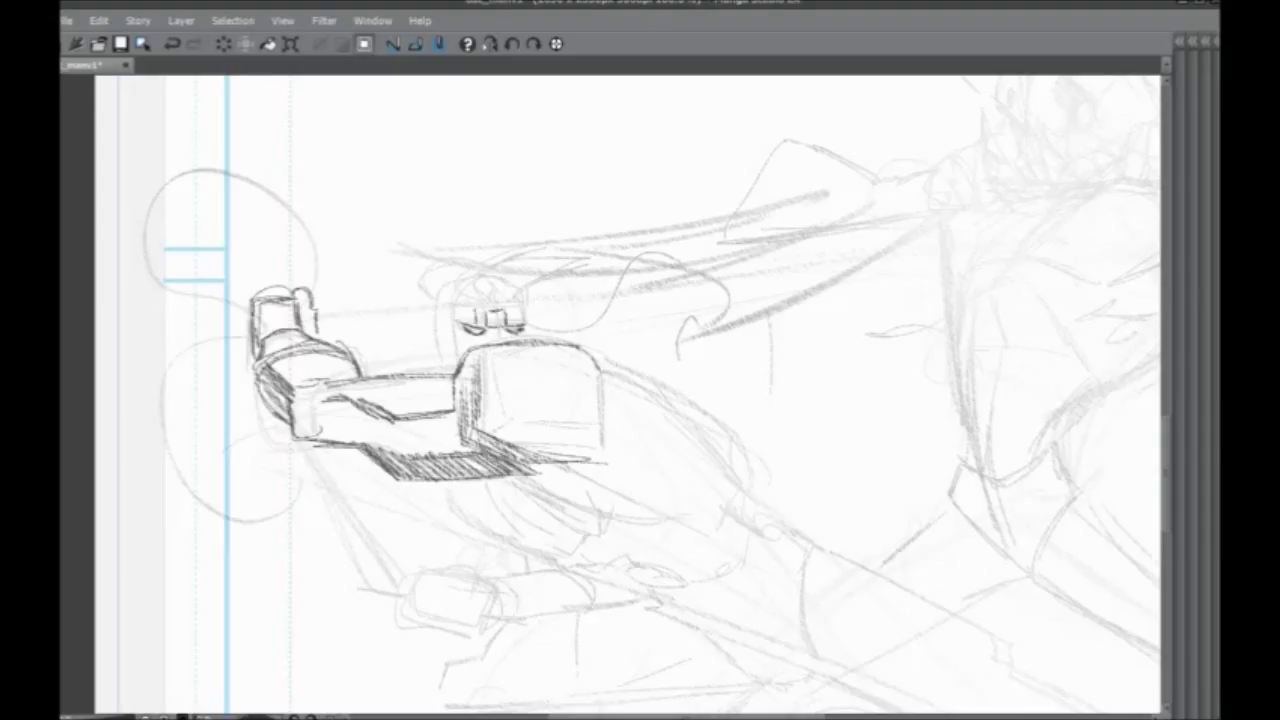
mouse_move(475, 310)
mouse_down()
mouse_move(464, 328)
mouse_move(453, 308)
mouse_up()
key(ctrl+z)
drag(468, 310, 480, 312)
drag(421, 342, 468, 254)
drag(551, 240, 551, 252)
Outline the side of the foreground figure's face and the top of the head with two long curved horns
drag(494, 265, 518, 292)
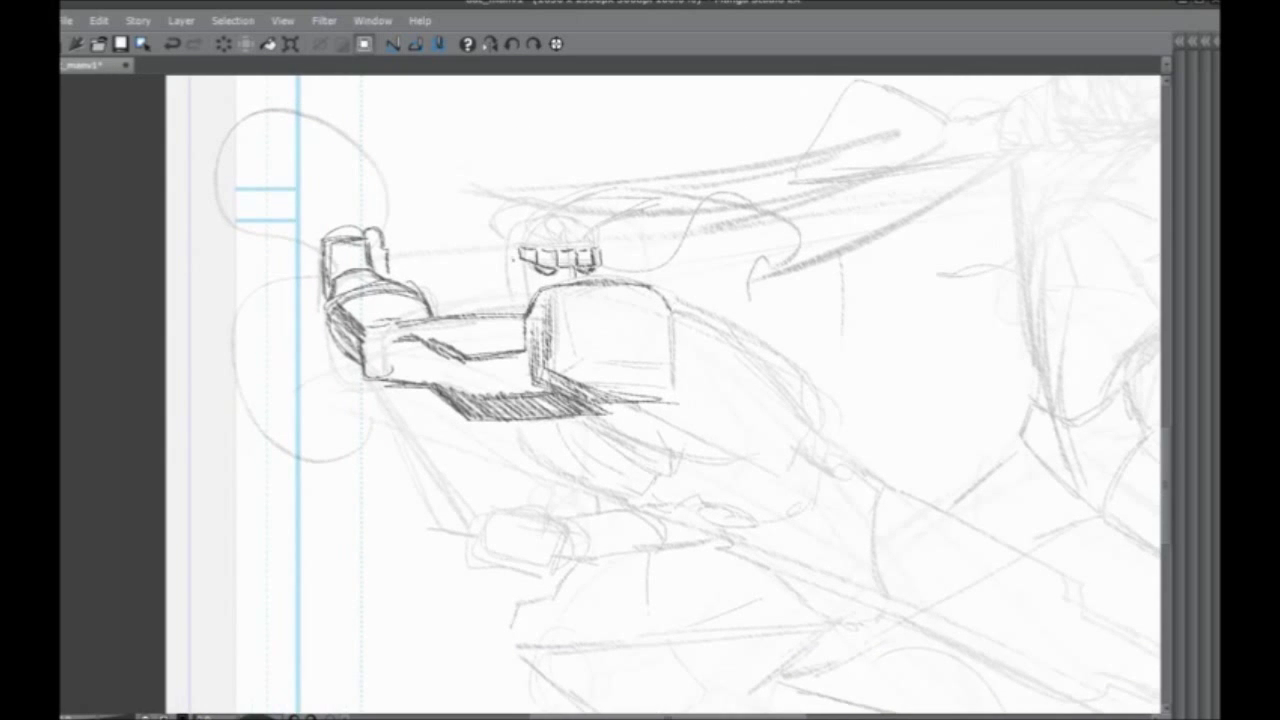
drag(507, 249, 515, 307)
drag(440, 382, 403, 461)
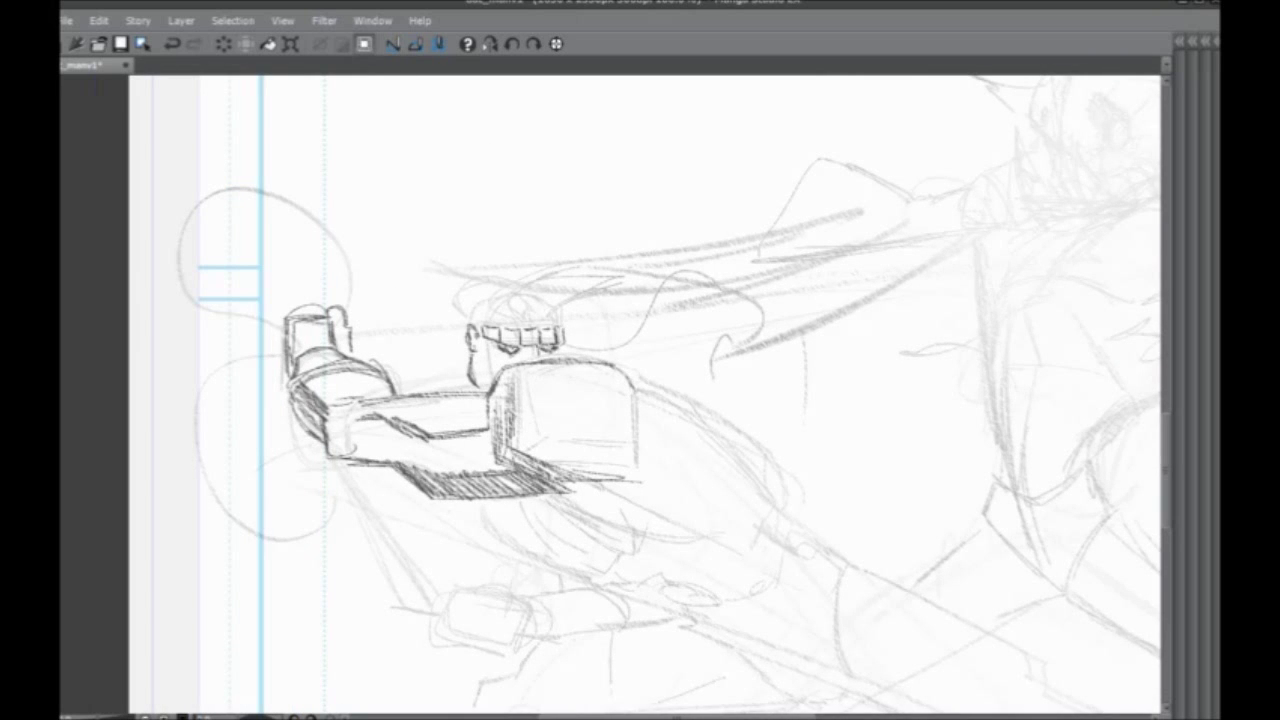
mouse_move(483, 338)
mouse_down()
mouse_move(483, 312)
mouse_move(470, 363)
mouse_move(574, 260)
mouse_move(505, 328)
mouse_move(632, 282)
mouse_move(555, 346)
mouse_move(537, 344)
mouse_up()
mouse_move(498, 305)
mouse_down()
mouse_move(460, 342)
mouse_move(466, 310)
mouse_move(504, 296)
mouse_up()
drag(470, 340, 488, 352)
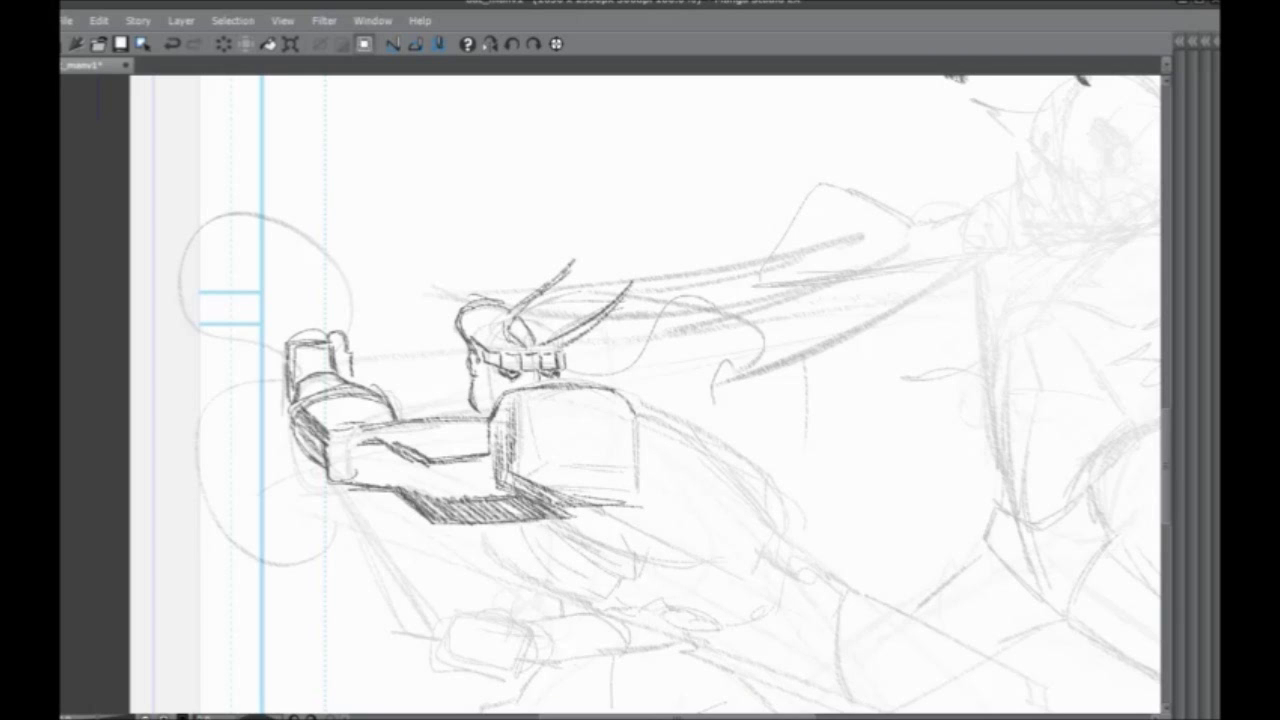
Complete the foreground figure's rounded head and draw the pointed, flowing cloth shapes on both sides of it
mouse_move(536, 302)
mouse_down()
mouse_move(567, 331)
mouse_move(562, 350)
mouse_move(549, 348)
mouse_up()
mouse_move(431, 335)
mouse_down()
mouse_move(485, 275)
mouse_move(505, 351)
mouse_move(517, 353)
mouse_move(480, 366)
mouse_up()
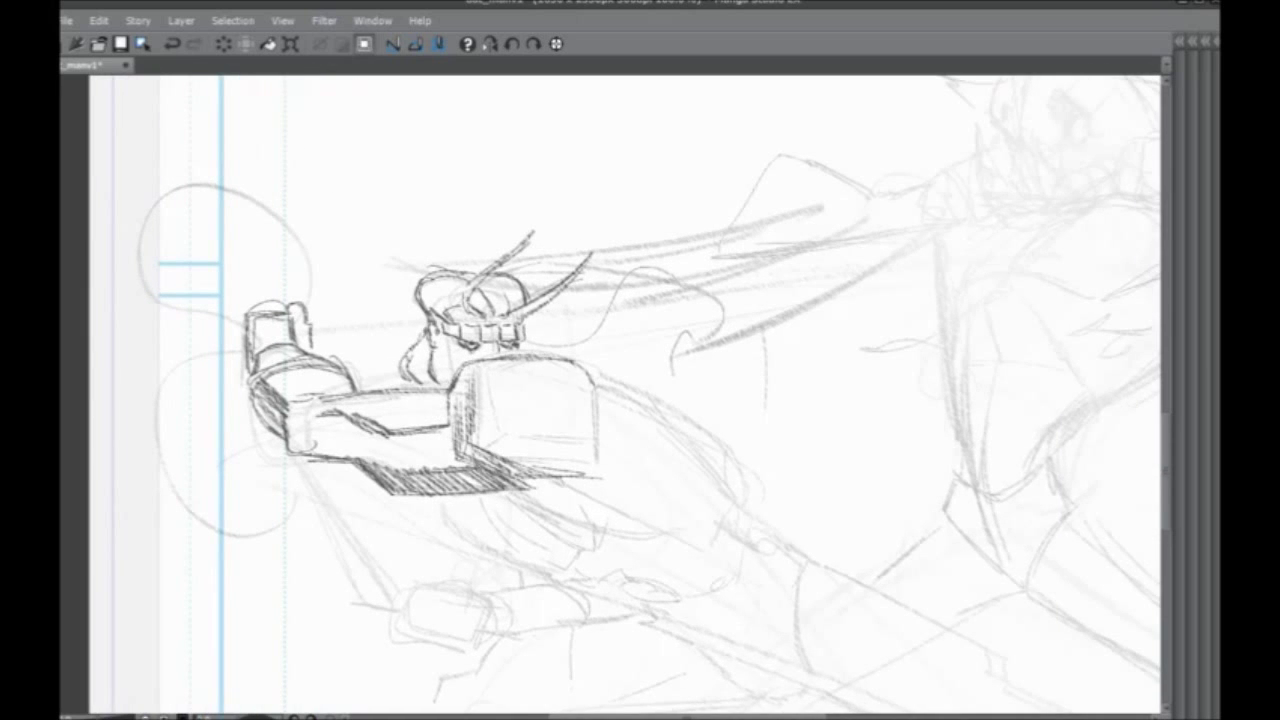
drag(404, 357, 392, 381)
mouse_move(524, 345)
mouse_down()
mouse_move(686, 308)
mouse_move(668, 362)
mouse_up()
drag(668, 364, 684, 391)
drag(378, 423, 313, 266)
mouse_move(514, 202)
mouse_down()
mouse_move(533, 233)
mouse_move(646, 284)
mouse_up()
drag(552, 224, 674, 306)
drag(668, 304, 681, 383)
key(ctrl+z)
key(ctrl+z)
key(ctrl+z)
key(ctrl+z)
key(ctrl+z)
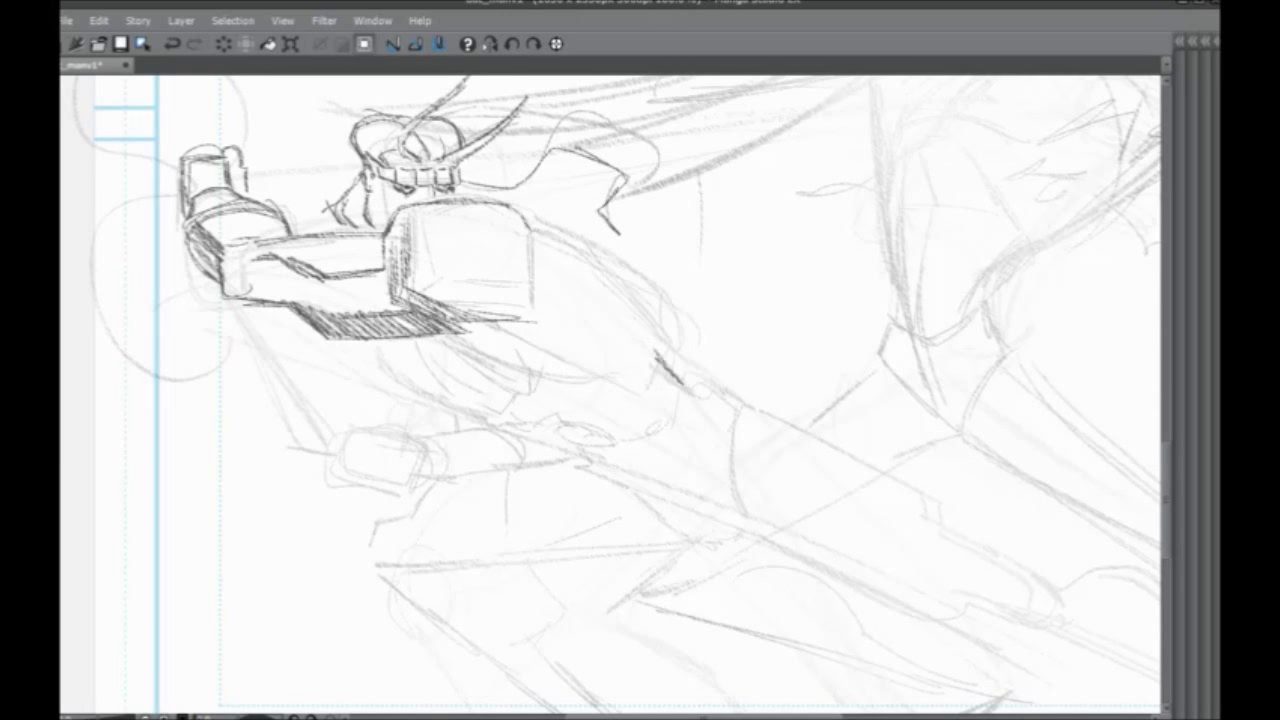
Draw the foreground figure's back contour from the shoulder armour down to the waist
drag(522, 212, 632, 266)
drag(632, 264, 654, 358)
drag(646, 288, 656, 372)
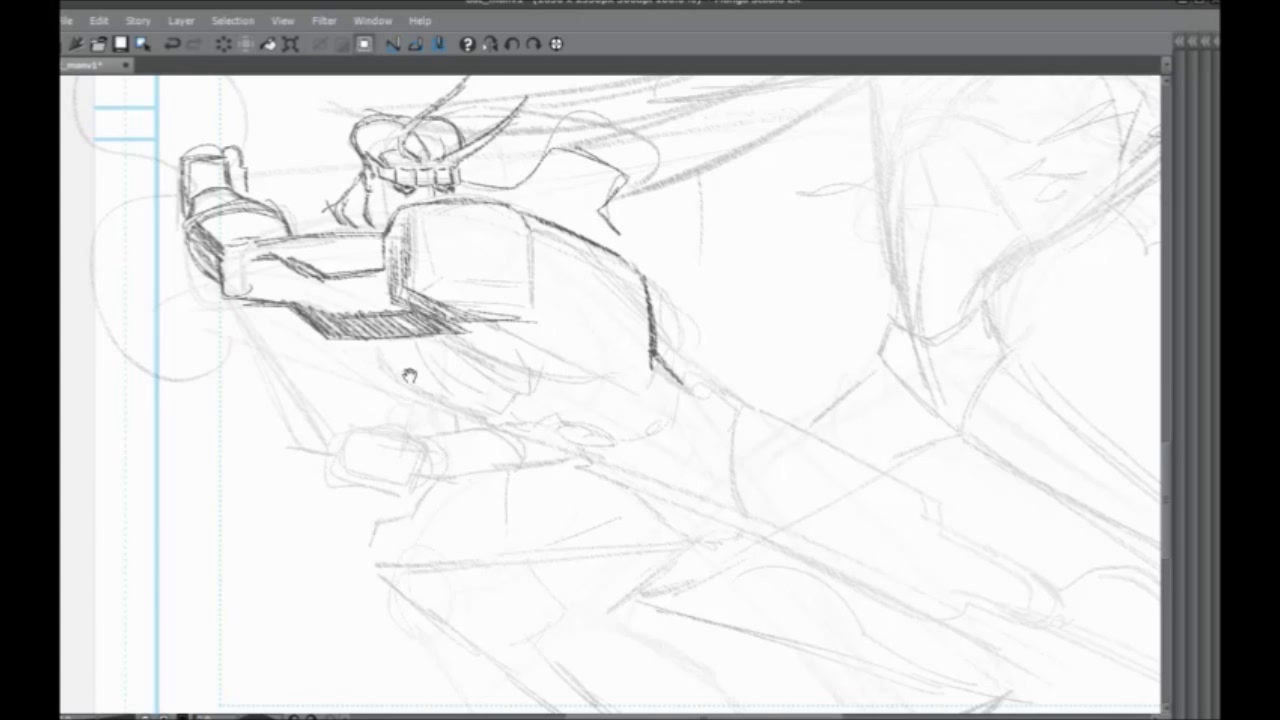
Draw a thick, dark lower chest edge running from beneath the foreground figure's shoulder armour toward the waist
drag(410, 375, 407, 383)
drag(443, 337, 548, 391)
drag(518, 391, 585, 394)
drag(438, 330, 549, 391)
mouse_move(465, 344)
mouse_down()
mouse_move(535, 390)
mouse_move(583, 391)
mouse_up()
Draw an angular four-sided plate at the foreground figure's waist, below the chest
drag(451, 261, 420, 194)
drag(521, 423, 525, 461)
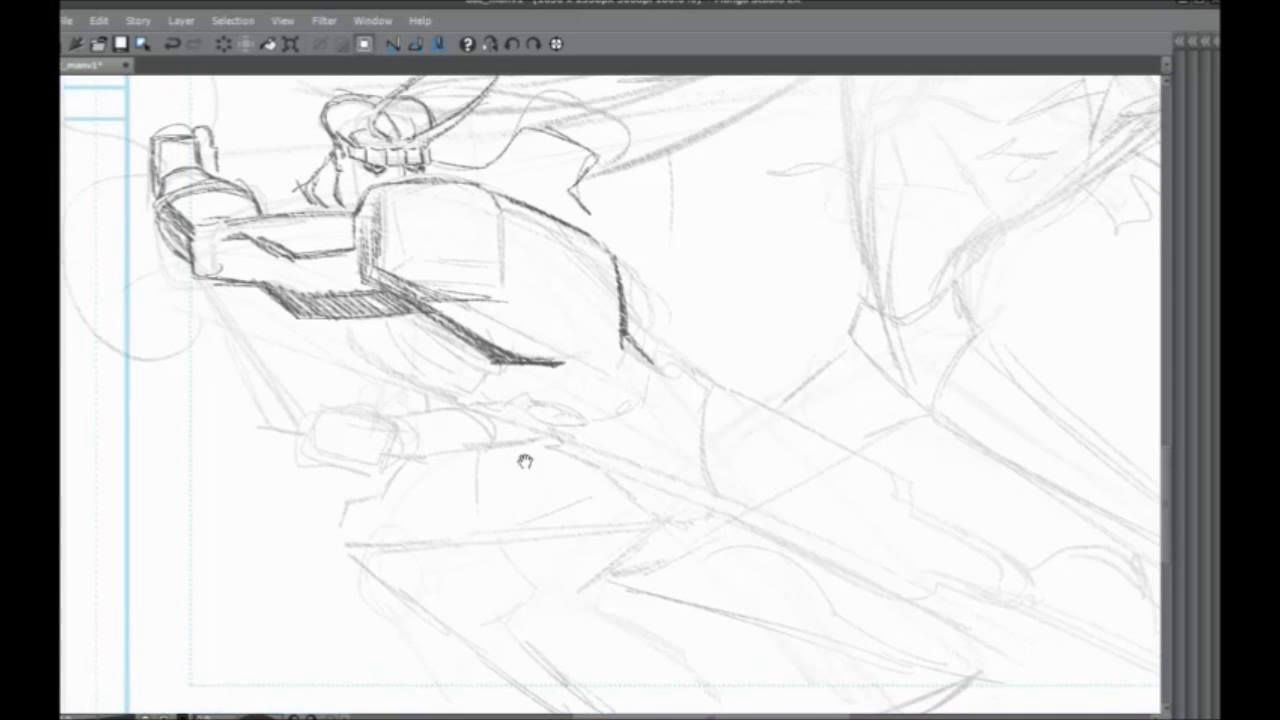
mouse_move(596, 393)
mouse_down()
mouse_move(504, 416)
mouse_move(536, 407)
mouse_up()
mouse_move(598, 392)
mouse_down()
mouse_move(648, 444)
mouse_move(570, 468)
mouse_move(506, 428)
mouse_move(572, 470)
mouse_up()
drag(443, 399, 507, 474)
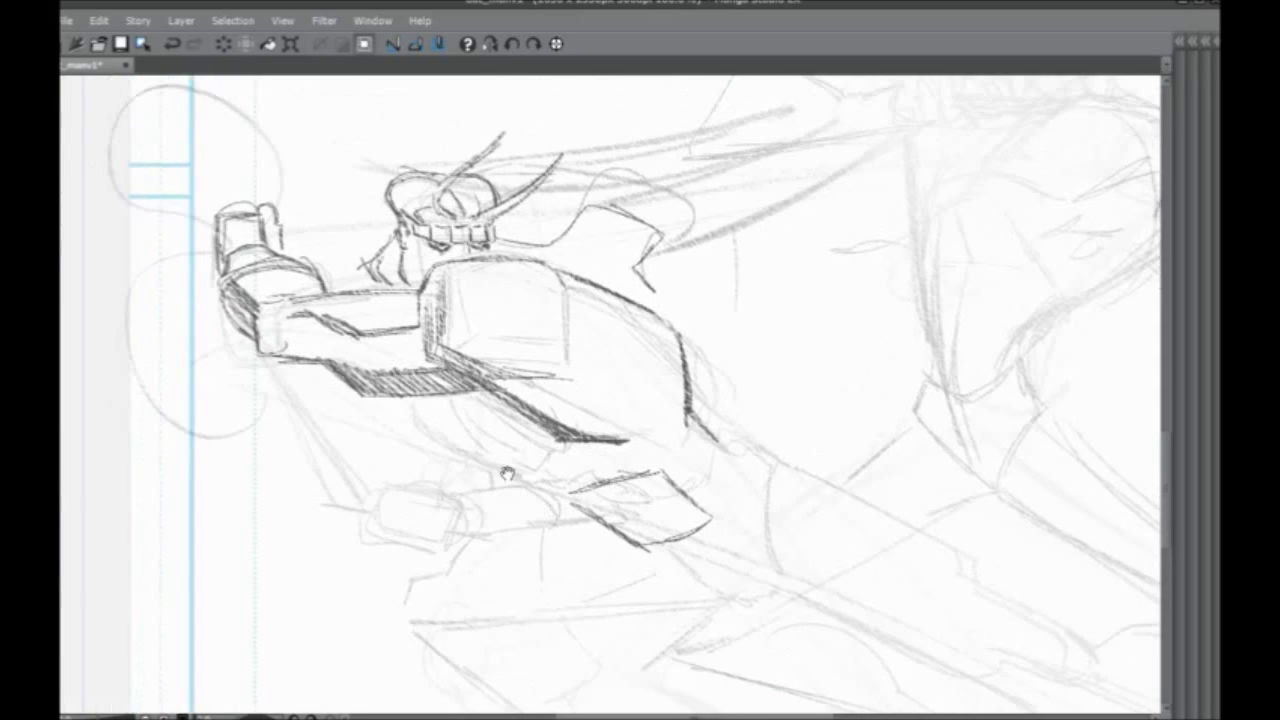
Draw the foreground figure's angular chest and rib contours beneath the raised arm, with dark edges running toward the waist
mouse_move(441, 396)
mouse_down()
mouse_move(462, 430)
mouse_move(556, 458)
mouse_up()
mouse_move(520, 408)
mouse_down()
mouse_move(532, 454)
mouse_move(552, 456)
mouse_move(504, 486)
mouse_move(464, 478)
mouse_move(498, 466)
mouse_up()
drag(408, 402, 446, 463)
drag(412, 398, 445, 457)
mouse_move(415, 398)
mouse_down()
mouse_move(435, 443)
mouse_move(427, 423)
mouse_up()
drag(538, 512, 388, 390)
drag(551, 303, 552, 369)
mouse_move(400, 358)
mouse_down()
mouse_move(422, 374)
mouse_move(336, 356)
mouse_move(374, 376)
mouse_move(428, 358)
mouse_move(404, 343)
mouse_move(436, 341)
mouse_up()
scroll(255, 312, down, 1)
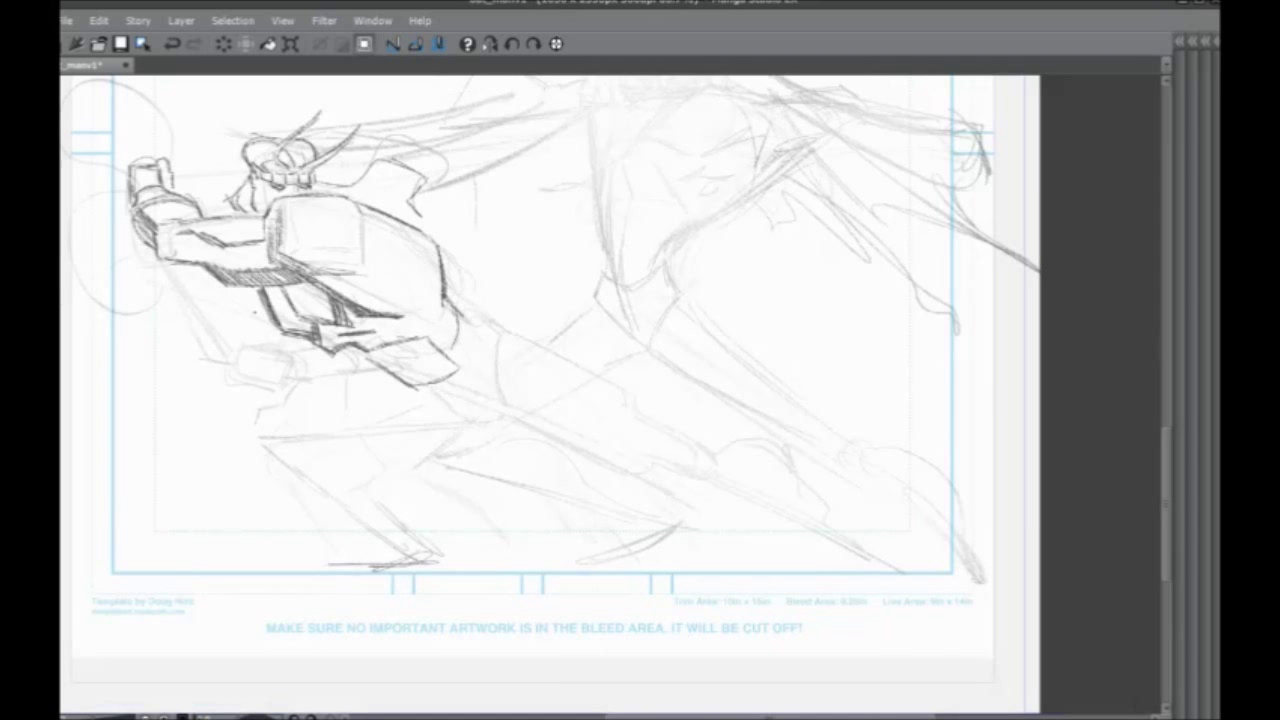
Outline the recessed panel below the foreground figure's shoulder armour and fill it with dense diagonal hatching
drag(320, 274, 377, 273)
drag(374, 273, 441, 319)
drag(262, 418, 460, 483)
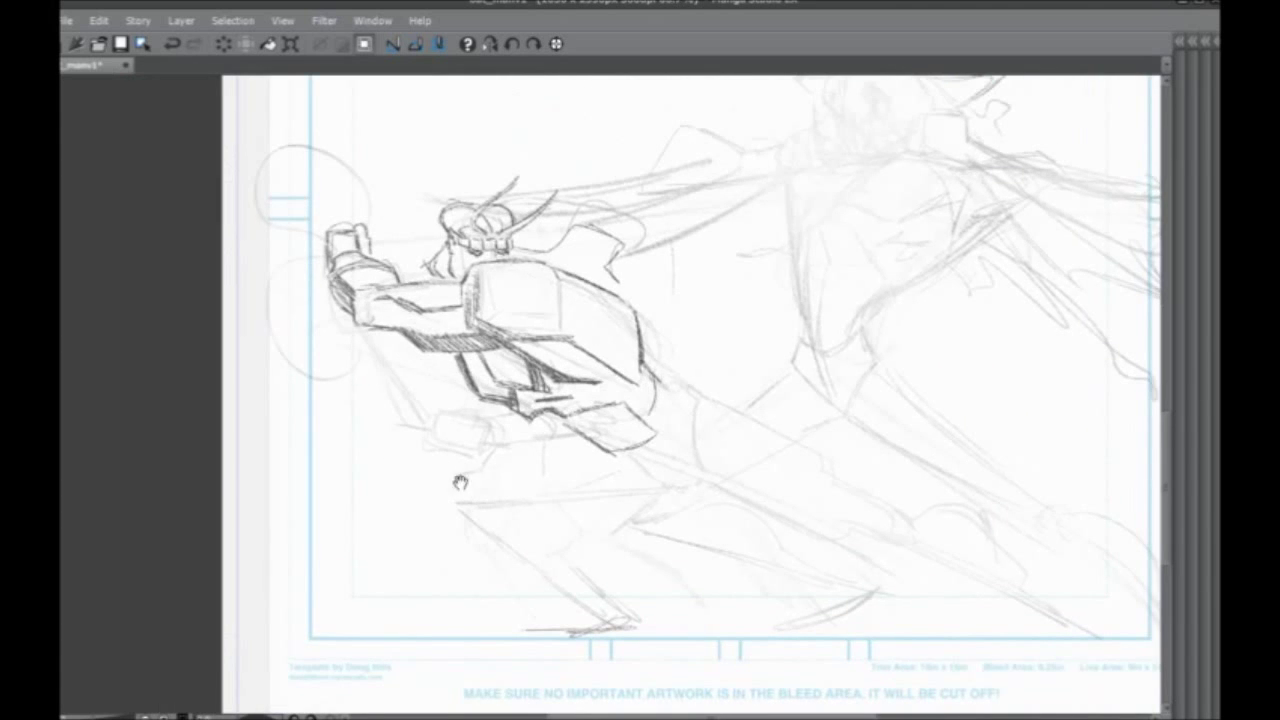
drag(570, 342, 605, 372)
drag(560, 341, 609, 384)
mouse_move(545, 342)
mouse_down()
mouse_move(606, 386)
mouse_move(588, 380)
mouse_up()
drag(484, 338, 565, 371)
mouse_move(348, 370)
mouse_down()
mouse_move(257, 336)
mouse_move(228, 341)
mouse_up()
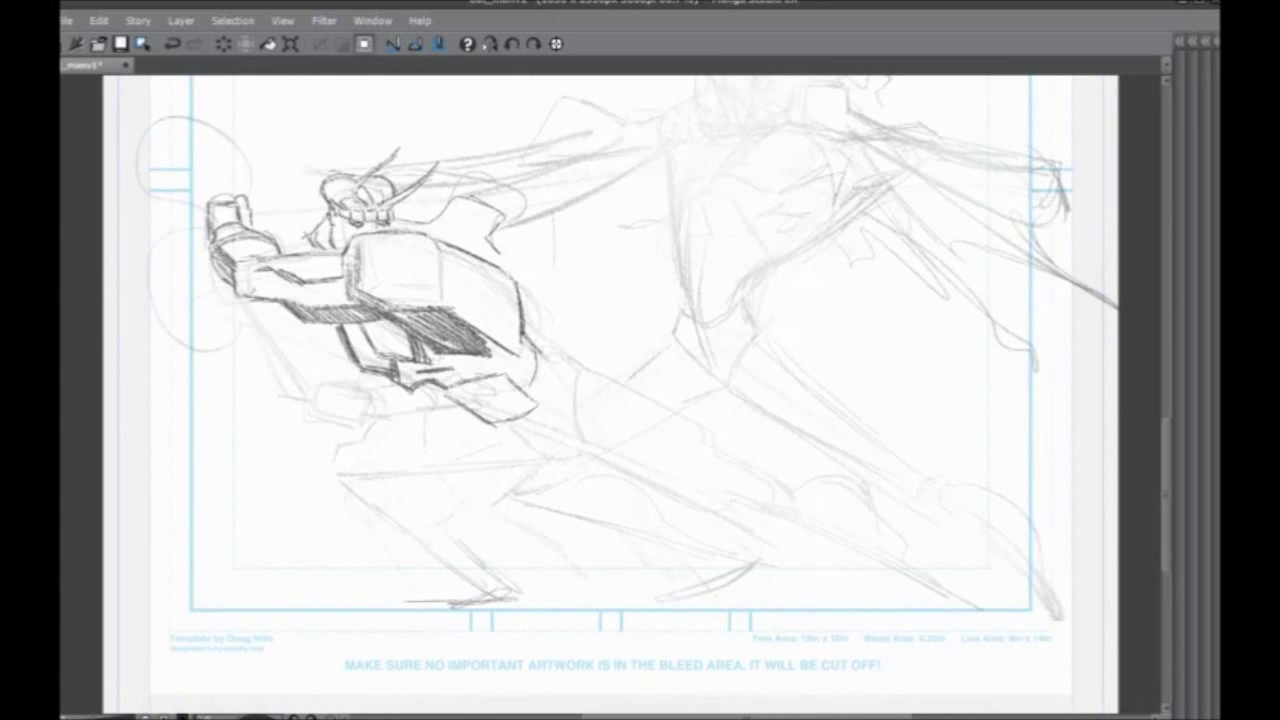
Draw the small knotted detail at the back of the foreground figure's waist, where the back contour ends
drag(563, 357, 573, 364)
mouse_move(543, 406)
mouse_down()
mouse_move(546, 387)
mouse_move(523, 469)
mouse_up()
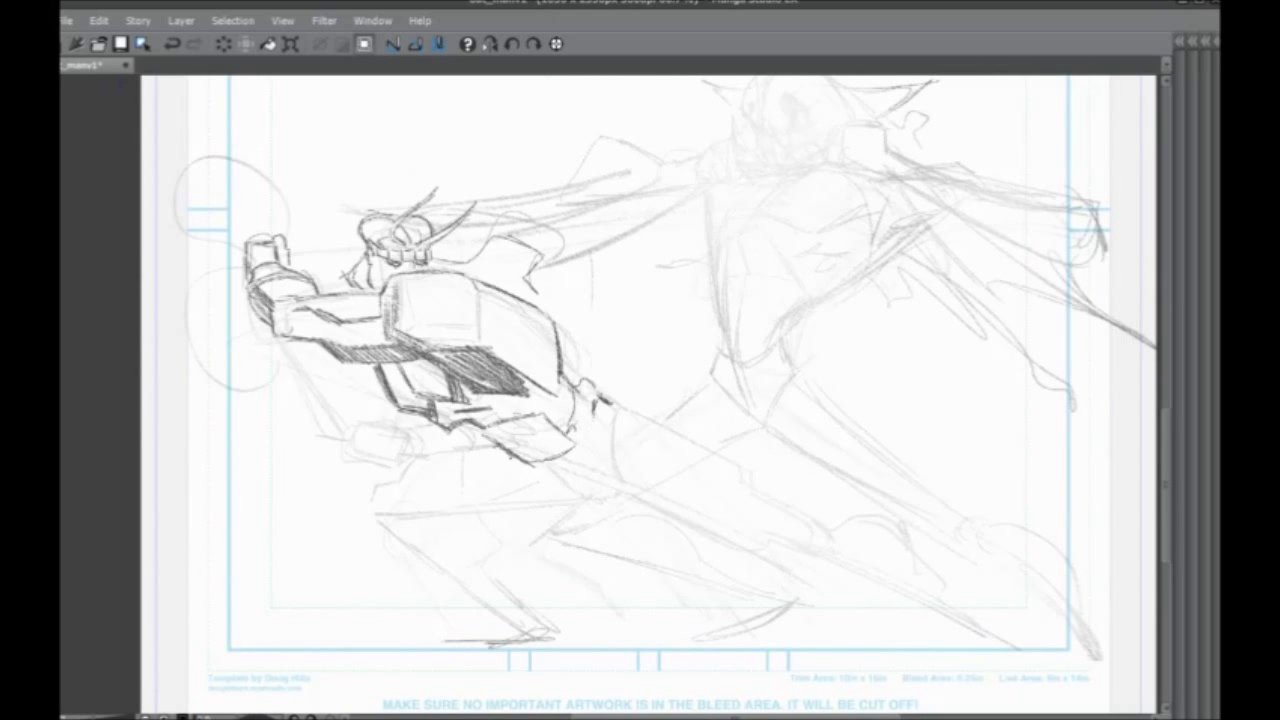
drag(541, 458, 487, 413)
drag(521, 367, 527, 389)
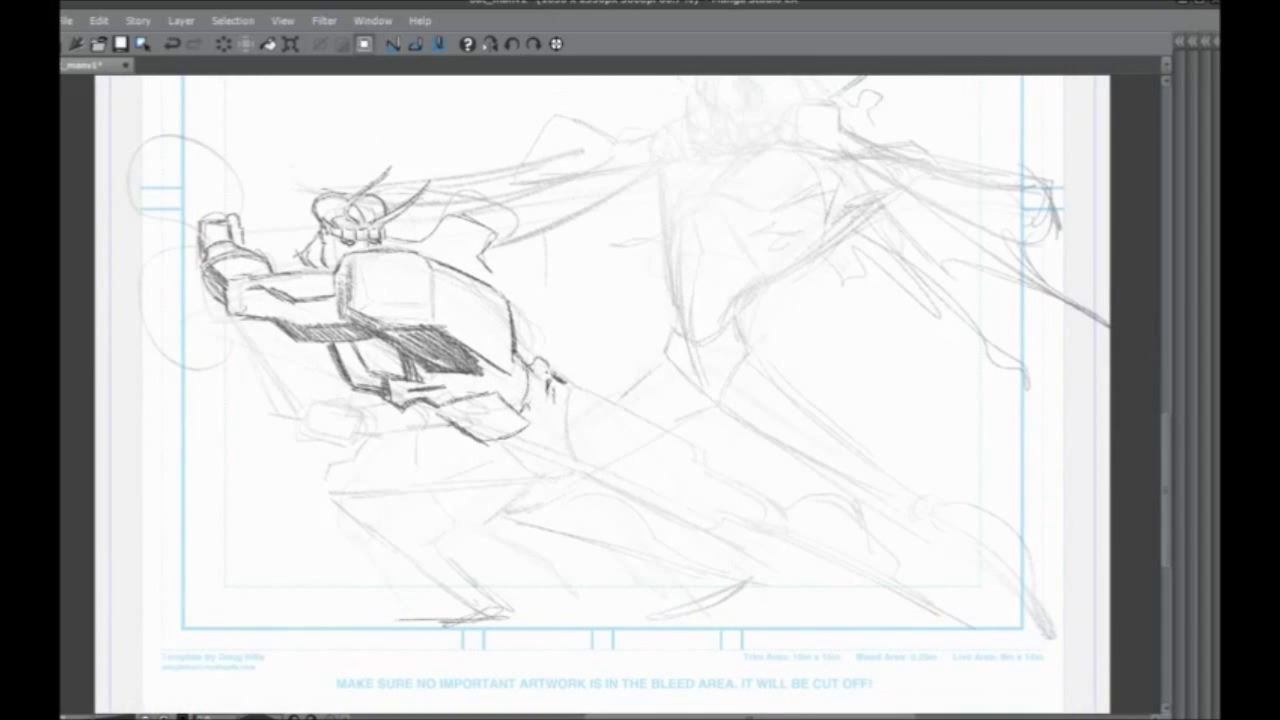
Draw the foreground figure's pointed sash tails, one flying backward from the waist and one falling across the rear thigh
mouse_move(504, 444)
mouse_down()
mouse_move(574, 503)
mouse_move(634, 512)
mouse_move(620, 478)
mouse_move(522, 430)
mouse_move(380, 411)
mouse_up()
drag(465, 425, 577, 383)
mouse_move(577, 383)
mouse_down()
mouse_move(489, 419)
mouse_move(595, 379)
mouse_move(560, 365)
mouse_move(594, 379)
mouse_move(438, 394)
mouse_up()
mouse_move(365, 428)
mouse_down()
mouse_move(439, 424)
mouse_move(482, 494)
mouse_move(430, 468)
mouse_up()
mouse_move(430, 408)
mouse_down()
mouse_move(438, 466)
mouse_move(436, 447)
mouse_up()
drag(396, 425, 317, 391)
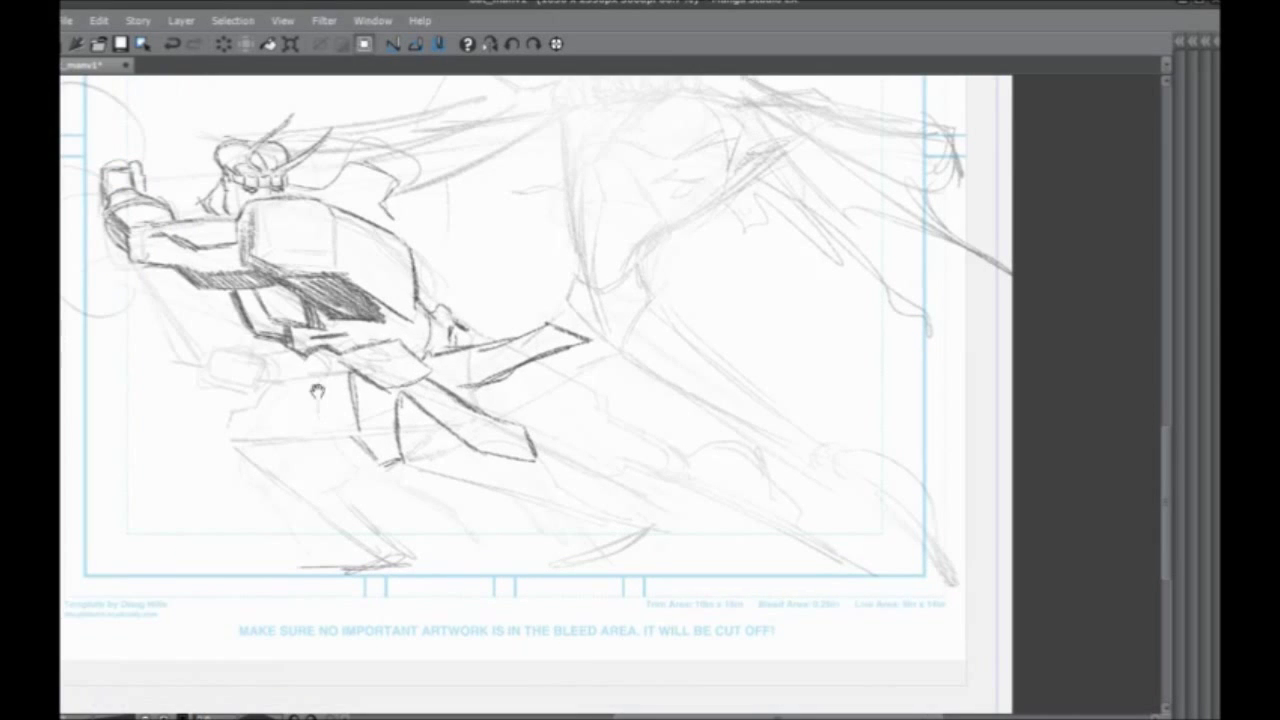
Add narrow dark folds beneath the foreground figure's sash tails and at the hip
drag(428, 318, 408, 388)
mouse_move(498, 444)
mouse_down()
mouse_move(419, 410)
mouse_move(478, 410)
mouse_up()
drag(505, 362, 482, 410)
drag(308, 370, 318, 423)
mouse_move(313, 380)
mouse_down()
mouse_move(326, 425)
mouse_move(413, 423)
mouse_move(428, 410)
mouse_move(415, 381)
mouse_up()
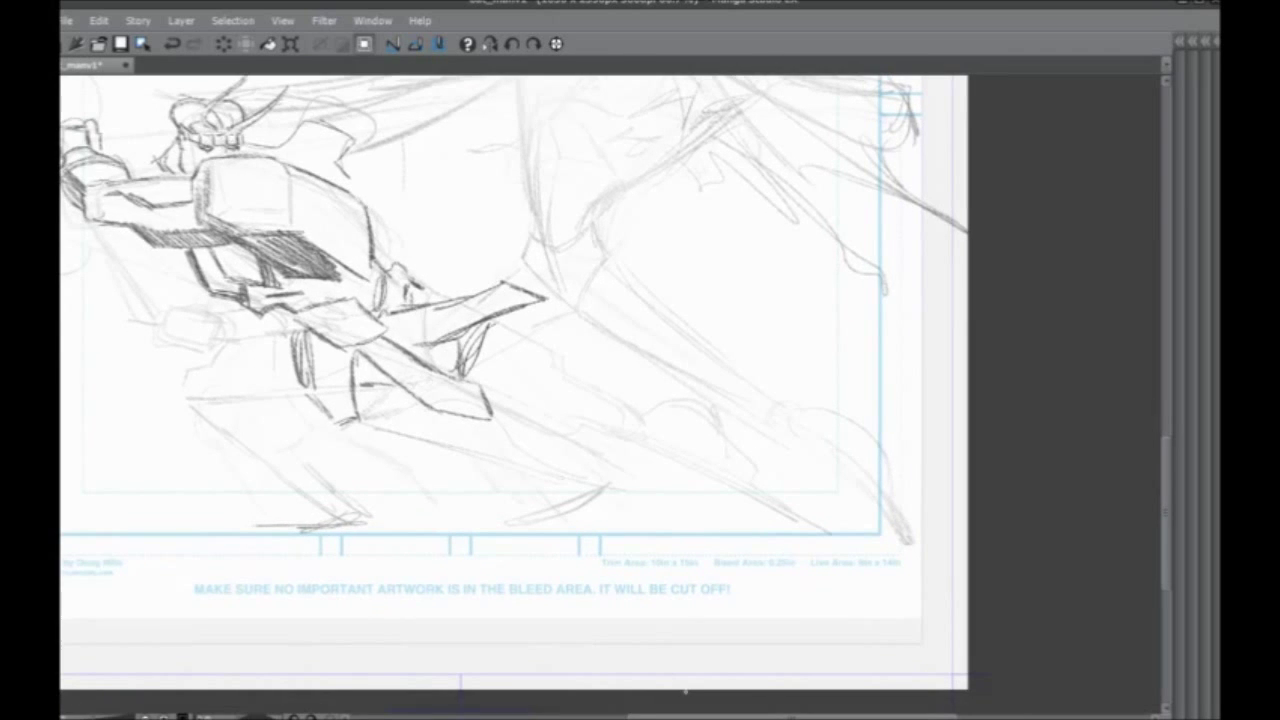
Draw the foreground figure's extended rear leg with a hatched band at its lower end and a rounded, tooth-edged cuff
mouse_move(498, 326)
mouse_down()
mouse_move(556, 352)
mouse_move(572, 380)
mouse_move(651, 436)
mouse_move(608, 447)
mouse_move(648, 446)
mouse_move(626, 458)
mouse_move(598, 446)
mouse_move(606, 456)
mouse_move(568, 455)
mouse_up()
drag(490, 420, 563, 450)
drag(470, 373, 390, 340)
mouse_move(548, 382)
mouse_down()
mouse_move(624, 357)
mouse_move(660, 405)
mouse_move(628, 457)
mouse_move(588, 463)
mouse_move(582, 450)
mouse_up()
key(ctrl+z)
mouse_move(604, 372)
mouse_down()
mouse_move(617, 432)
mouse_move(568, 425)
mouse_up()
drag(141, 359, 361, 438)
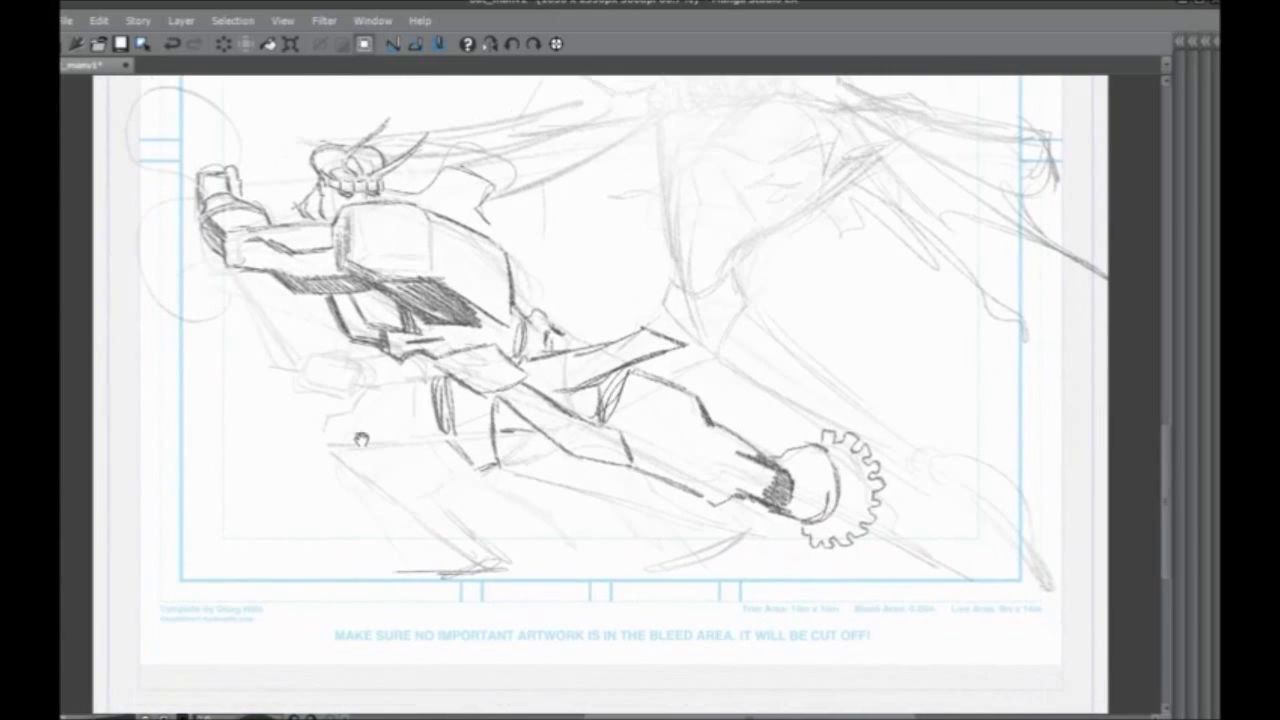
Draw the foreground figure's bent front thigh as an angular shape and add toothed trim on both upper thighs
drag(286, 487, 307, 469)
mouse_move(462, 362)
mouse_down()
mouse_move(390, 370)
mouse_move(336, 411)
mouse_move(334, 446)
mouse_move(456, 438)
mouse_up()
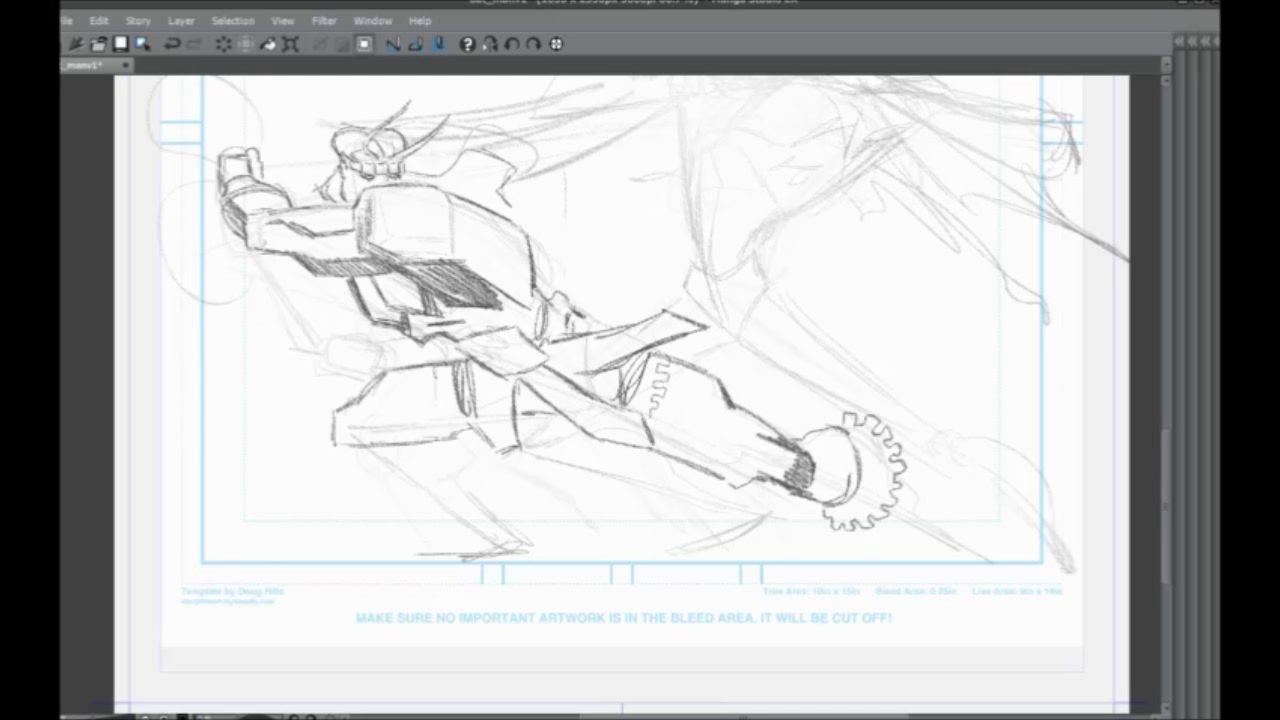
drag(326, 211, 381, 312)
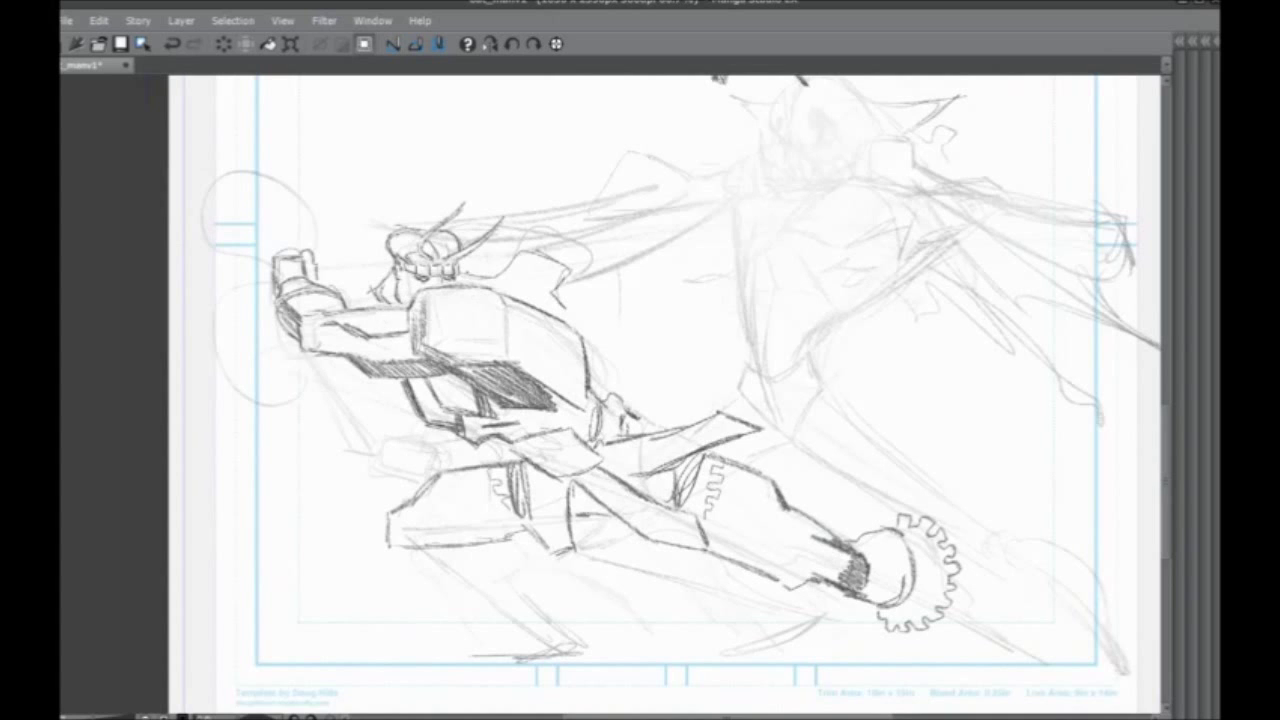
Draw a rounded shape with a toothed edge behind the foreground figure's back and fill it with diagonal hatching
drag(561, 293, 670, 334)
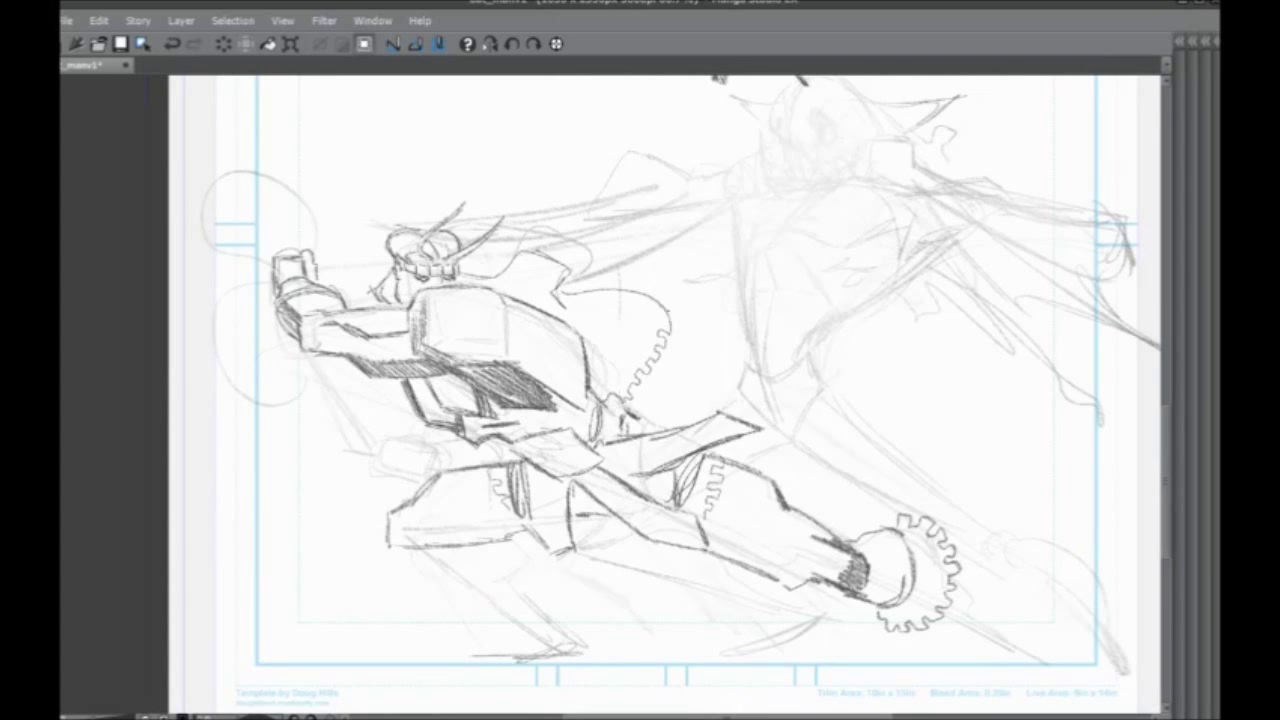
mouse_move(632, 292)
mouse_down()
mouse_move(669, 326)
mouse_move(663, 336)
mouse_up()
mouse_move(588, 292)
mouse_down()
mouse_move(654, 351)
mouse_move(647, 367)
mouse_up()
drag(568, 316, 631, 381)
drag(576, 342, 627, 401)
Draw the foreground figure's lower forearm and blocky fist, with a curved thumb and a short grip sticking out
mouse_move(318, 394)
mouse_down()
mouse_move(326, 378)
mouse_move(336, 402)
mouse_up()
mouse_move(399, 415)
mouse_down()
mouse_move(386, 450)
mouse_move(437, 468)
mouse_up()
mouse_move(399, 419)
mouse_down()
mouse_move(386, 452)
mouse_move(447, 453)
mouse_move(425, 417)
mouse_up()
drag(400, 413, 426, 418)
mouse_move(399, 412)
mouse_down()
mouse_move(421, 408)
mouse_move(467, 453)
mouse_up()
mouse_move(459, 431)
mouse_down()
mouse_move(471, 425)
mouse_move(466, 447)
mouse_up()
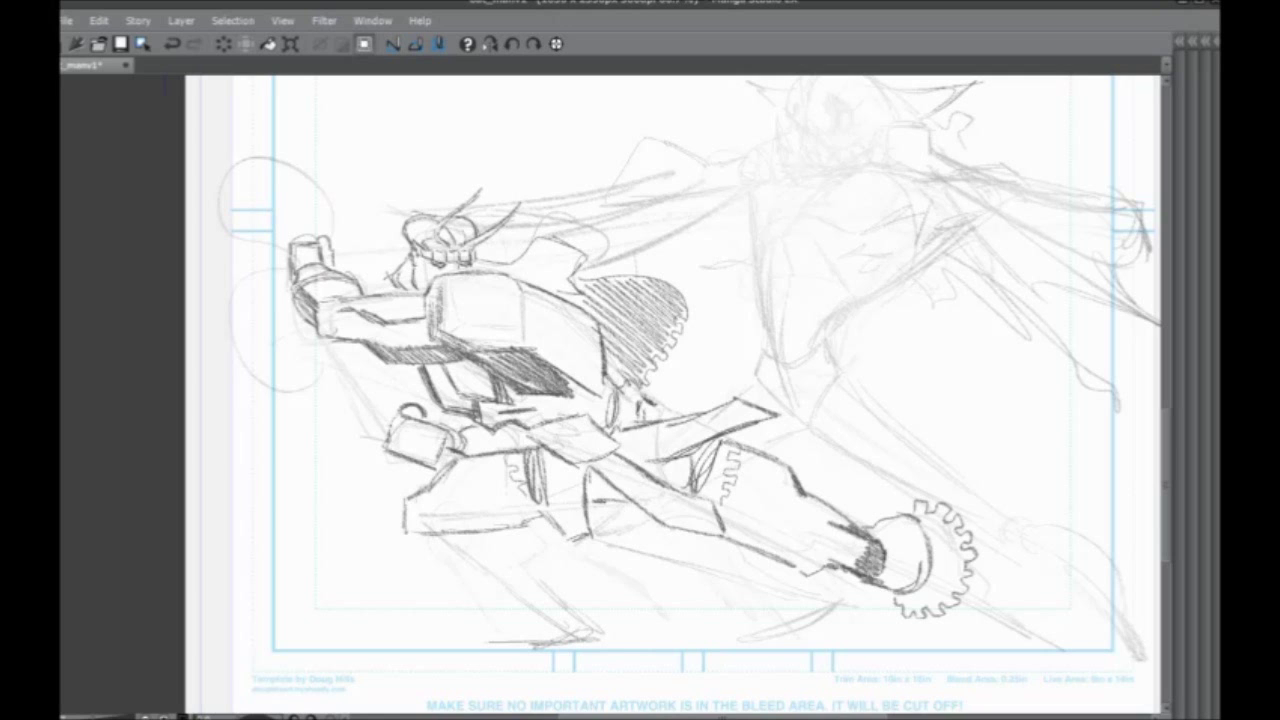
drag(395, 419, 385, 427)
mouse_move(393, 420)
mouse_down()
mouse_move(374, 414)
mouse_move(389, 432)
mouse_up()
drag(390, 425, 510, 466)
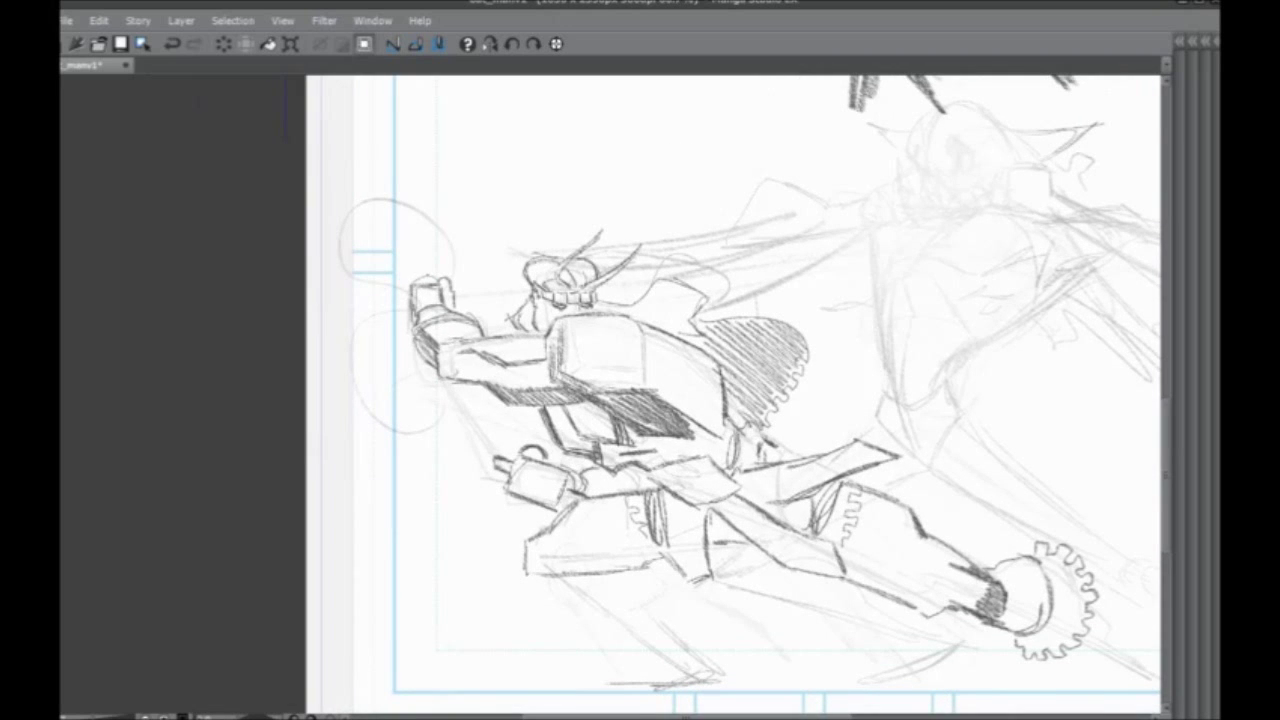
Draw the line joining the foreground figure's lower fist to the raised forearm and long overlapping oval loops around the raised fist
drag(450, 383, 496, 463)
drag(458, 396, 482, 442)
drag(418, 318, 436, 387)
drag(449, 343, 441, 291)
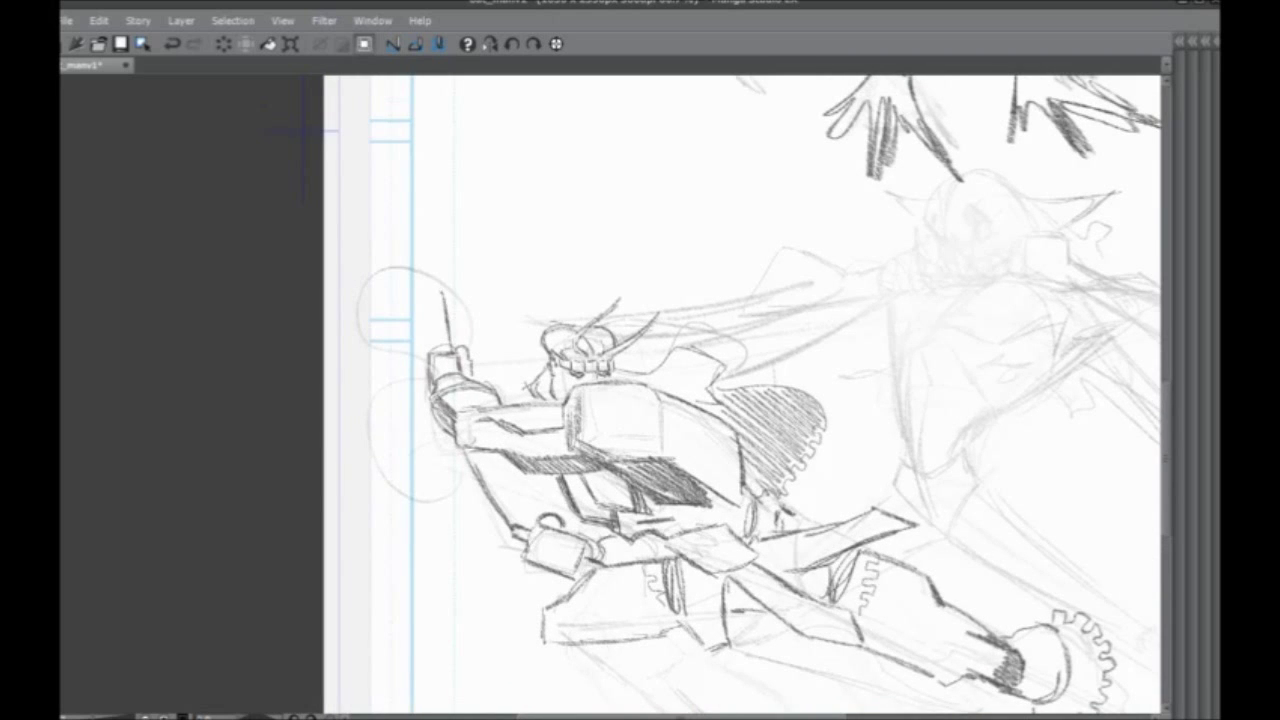
key(ctrl+z)
drag(427, 425, 465, 394)
mouse_move(491, 347)
mouse_down()
mouse_move(388, 368)
mouse_move(476, 386)
mouse_move(495, 421)
mouse_move(444, 399)
mouse_move(451, 383)
mouse_up()
drag(442, 373, 259, 399)
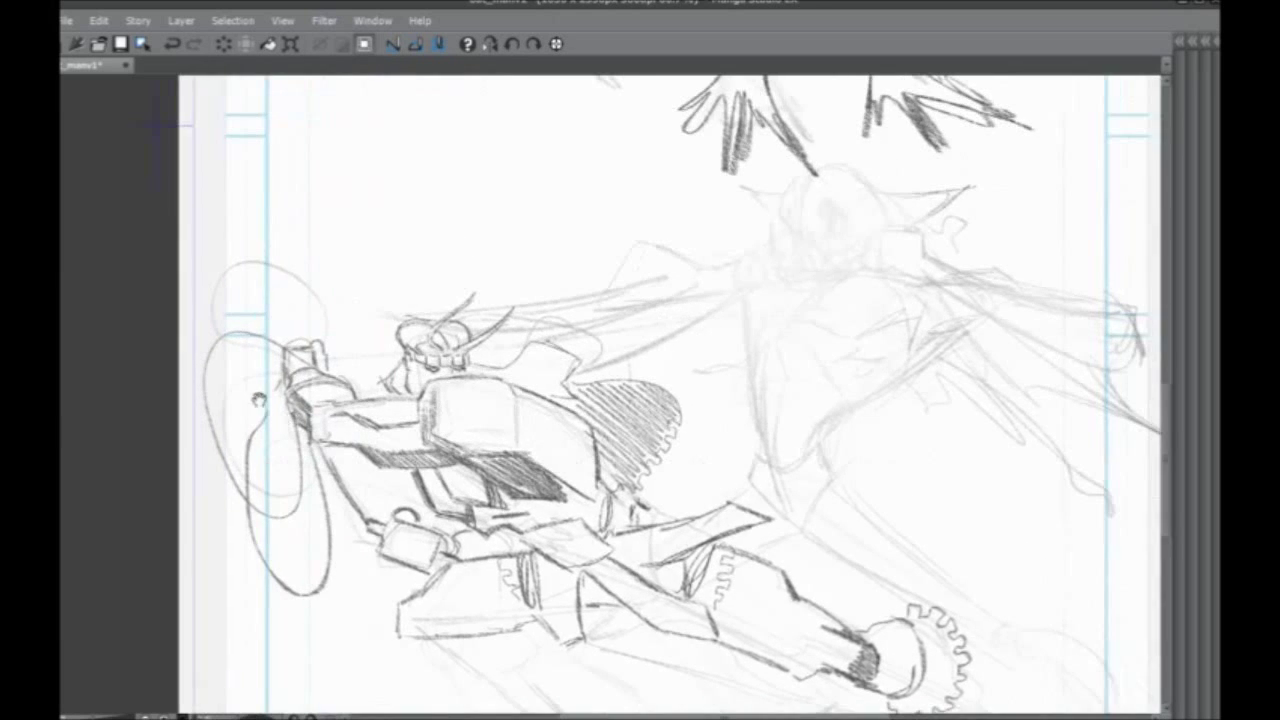
drag(367, 507, 381, 396)
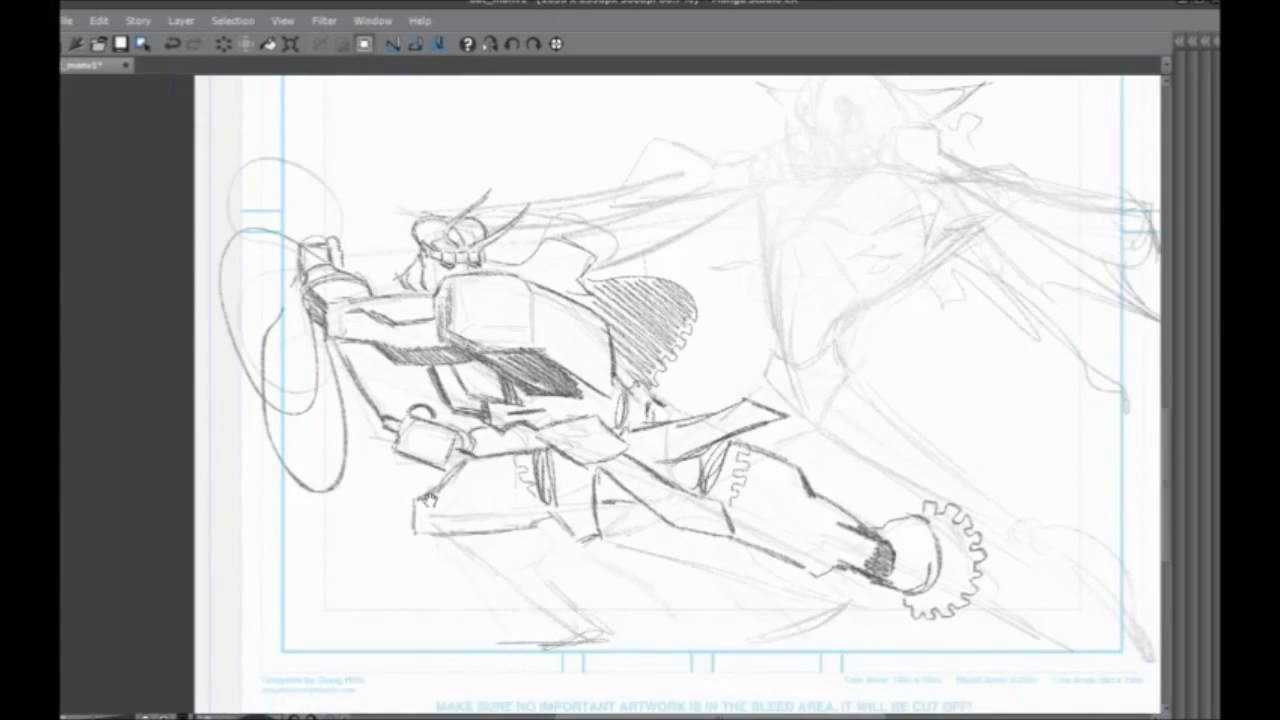
Draw a tooth-edged cuff below the foreground figure's front knee and the contours of the lower leg
mouse_move(430, 500)
mouse_down()
mouse_move(346, 424)
mouse_move(355, 402)
mouse_move(419, 442)
mouse_move(459, 414)
mouse_move(478, 421)
mouse_move(451, 452)
mouse_move(389, 440)
mouse_up()
mouse_move(389, 437)
mouse_down()
mouse_move(420, 440)
mouse_move(453, 417)
mouse_up()
mouse_move(500, 420)
mouse_down()
mouse_move(450, 392)
mouse_move(459, 404)
mouse_up()
mouse_move(459, 404)
mouse_down()
mouse_move(463, 430)
mouse_move(517, 464)
mouse_up()
drag(384, 432, 467, 473)
drag(396, 438, 473, 479)
drag(465, 474, 428, 504)
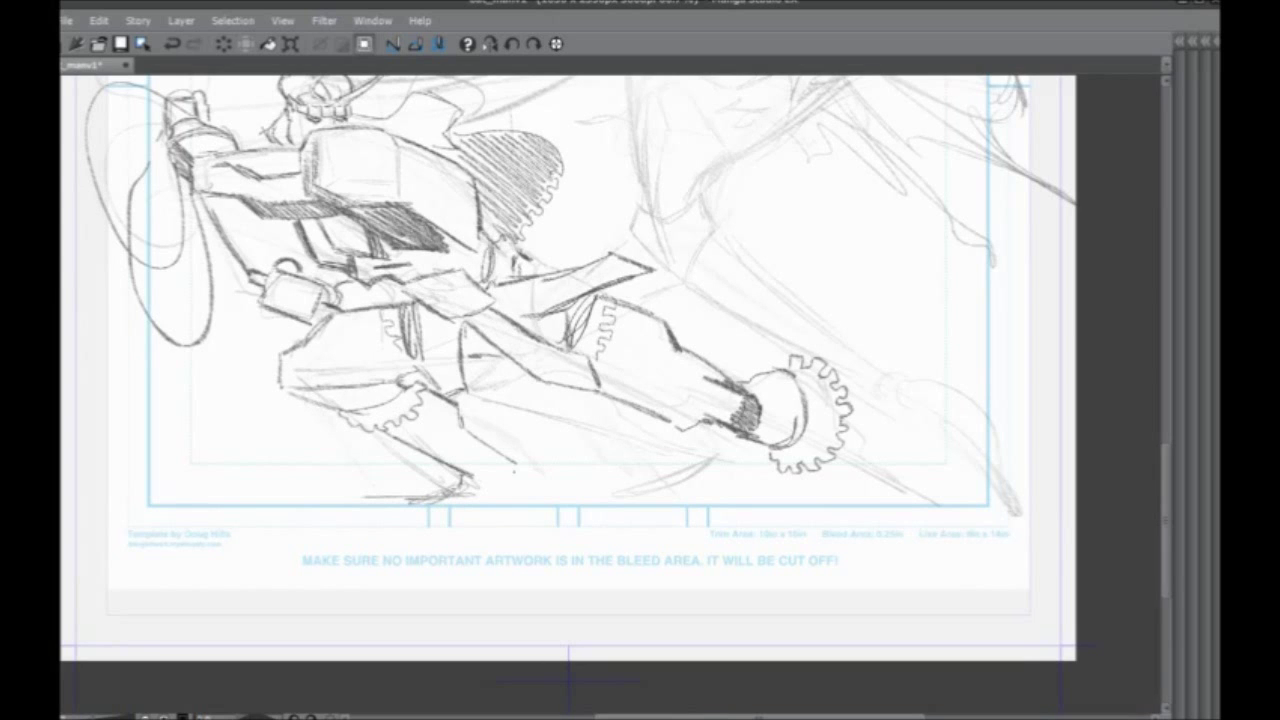
Draw the foreground figure's front foot with its heel and several flat sole strokes across the bottom frame line
mouse_move(512, 458)
mouse_down()
mouse_move(544, 496)
mouse_move(428, 514)
mouse_up()
drag(504, 506, 432, 516)
mouse_move(512, 478)
mouse_down()
mouse_move(516, 494)
mouse_move(492, 504)
mouse_up()
drag(506, 502, 416, 524)
drag(490, 518, 380, 530)
drag(464, 477, 378, 513)
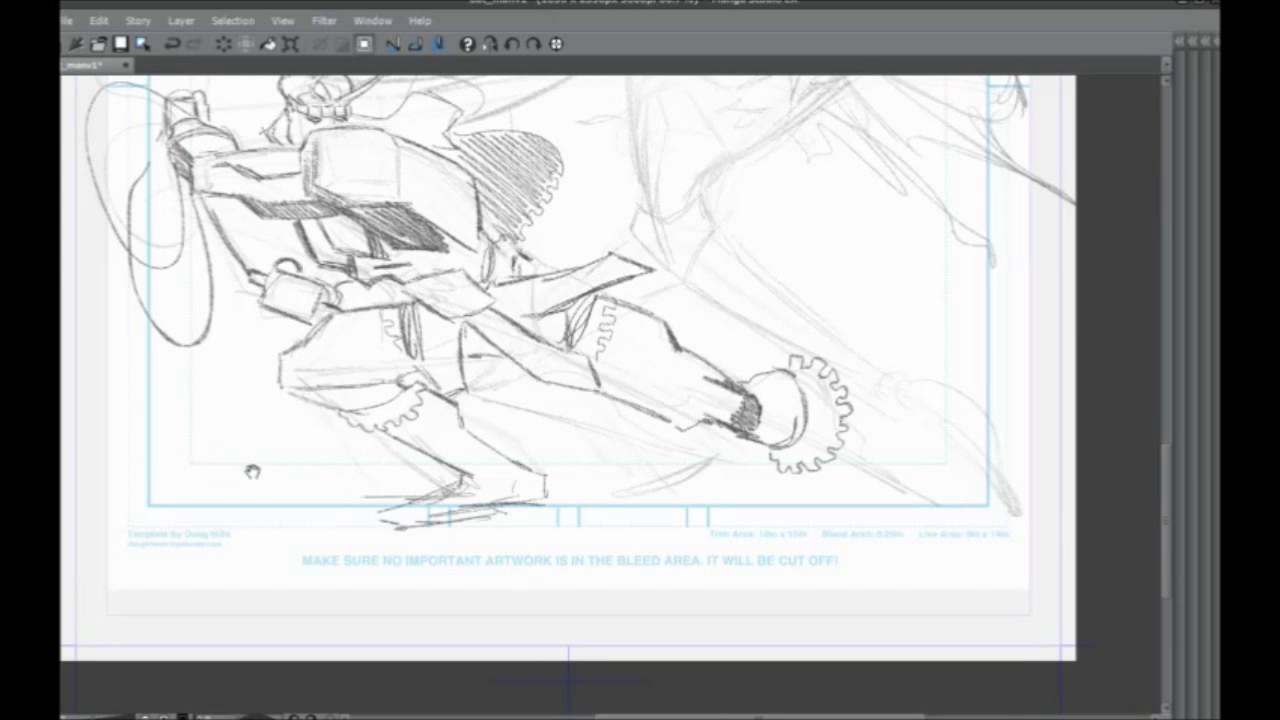
Draw the foreground figure's rear lower leg and pointed foot stretching back from the toothed cuff
drag(252, 472, 197, 507)
drag(389, 449, 524, 480)
drag(396, 484, 303, 461)
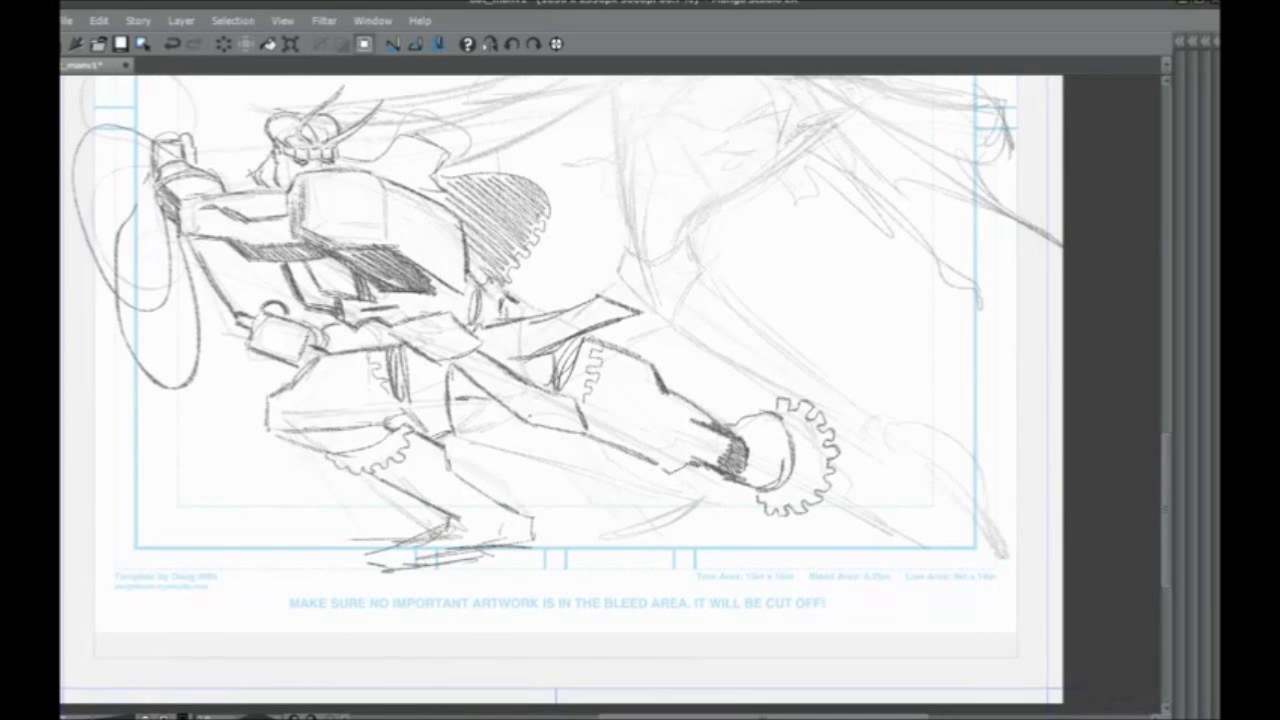
drag(814, 490, 942, 524)
mouse_move(828, 426)
mouse_down()
mouse_move(870, 432)
mouse_move(952, 502)
mouse_move(1044, 534)
mouse_up()
drag(1022, 540, 958, 544)
Lay a thick, dark contour along the foreground figure's underside from the raised forearm through the waist to the rear cuff
mouse_move(413, 416)
mouse_down()
mouse_move(415, 493)
mouse_move(439, 529)
mouse_up()
drag(738, 584, 536, 520)
mouse_move(482, 482)
mouse_down()
mouse_move(584, 544)
mouse_move(722, 578)
mouse_move(700, 588)
mouse_move(506, 504)
mouse_move(476, 474)
mouse_up()
mouse_move(474, 474)
mouse_down()
mouse_move(410, 440)
mouse_move(456, 474)
mouse_up()
mouse_move(410, 438)
mouse_down()
mouse_move(376, 436)
mouse_move(190, 326)
mouse_move(184, 294)
mouse_up()
mouse_move(224, 352)
mouse_down()
mouse_move(310, 382)
mouse_move(344, 426)
mouse_move(430, 452)
mouse_move(612, 546)
mouse_move(844, 620)
mouse_move(970, 643)
mouse_up()
drag(505, 490, 409, 428)
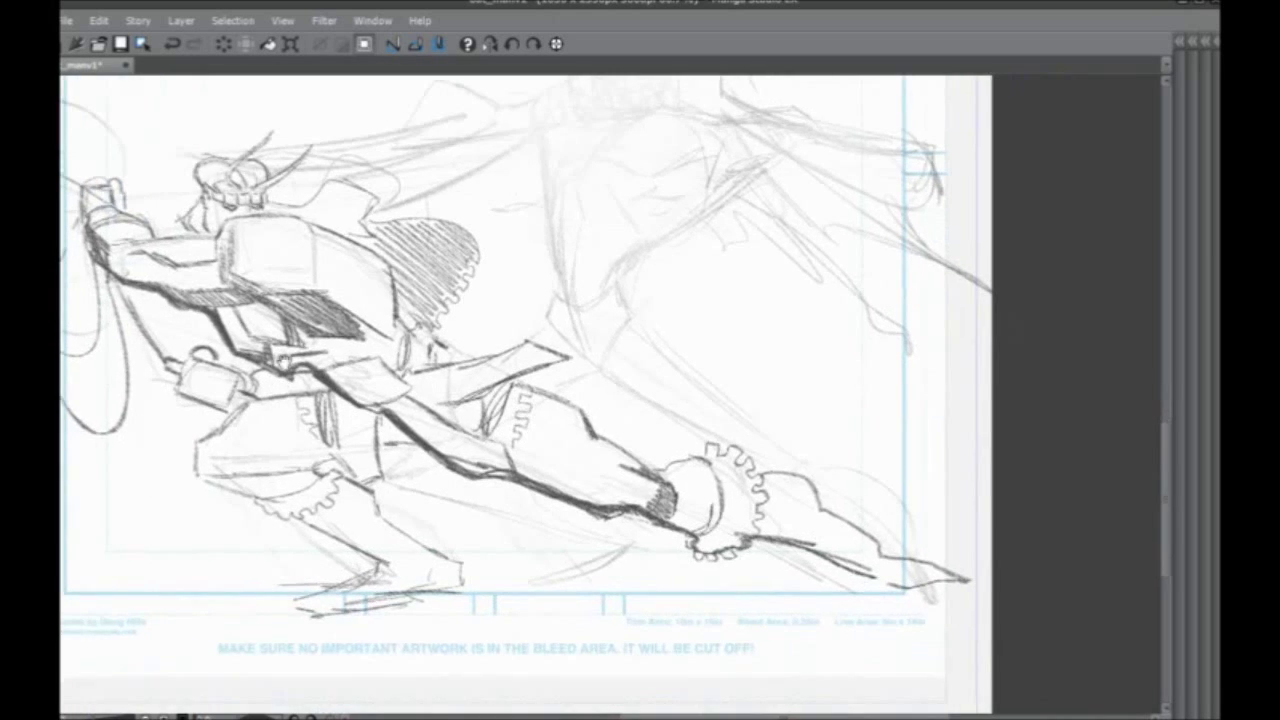
drag(294, 427, 477, 467)
mouse_move(673, 509)
mouse_down()
mouse_move(612, 465)
mouse_move(522, 438)
mouse_up()
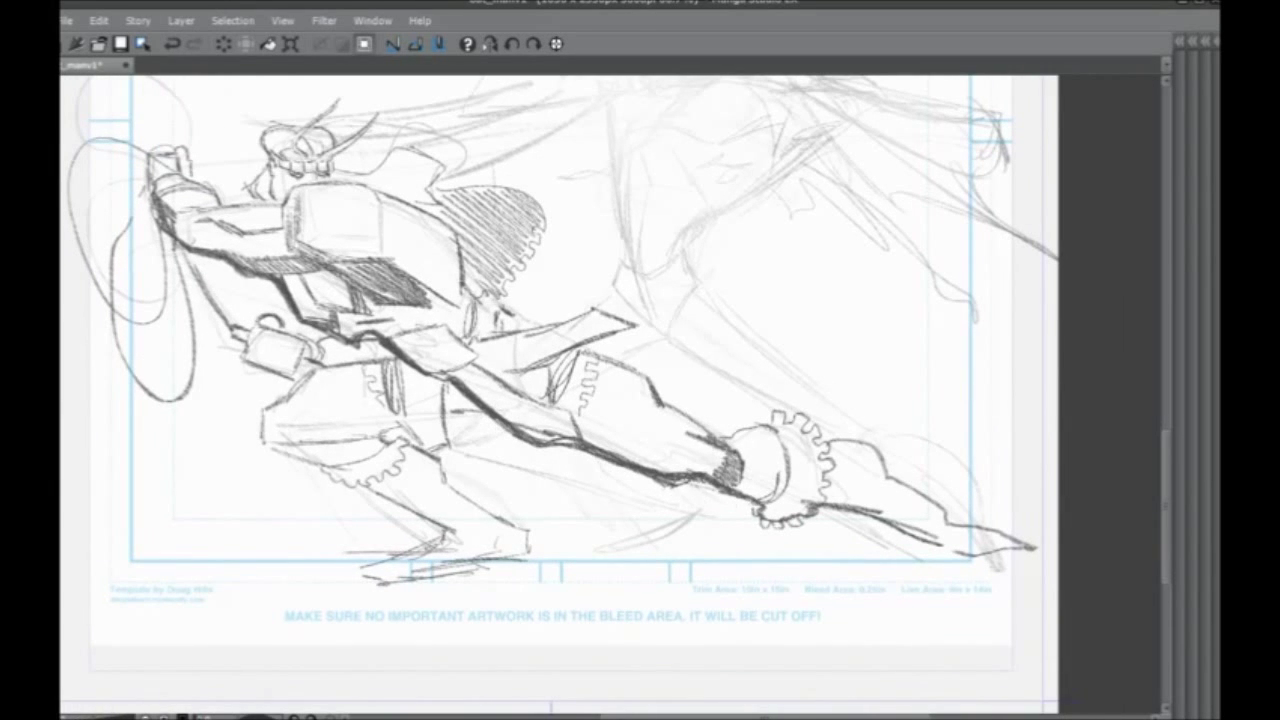
Reinforce the heavy underside contour along the foreground figure's rear leg, waist and raised forearm
drag(729, 487, 757, 500)
mouse_move(578, 438)
mouse_down()
mouse_move(640, 466)
mouse_move(514, 424)
mouse_up()
mouse_move(450, 382)
mouse_down()
mouse_move(304, 325)
mouse_move(241, 274)
mouse_up()
drag(206, 273, 314, 265)
mouse_move(194, 204)
mouse_down()
mouse_move(507, 383)
mouse_move(1069, 548)
mouse_move(226, 224)
mouse_up()
key(ctrl+z)
mouse_move(895, 518)
mouse_down()
mouse_move(568, 388)
mouse_move(485, 335)
mouse_up()
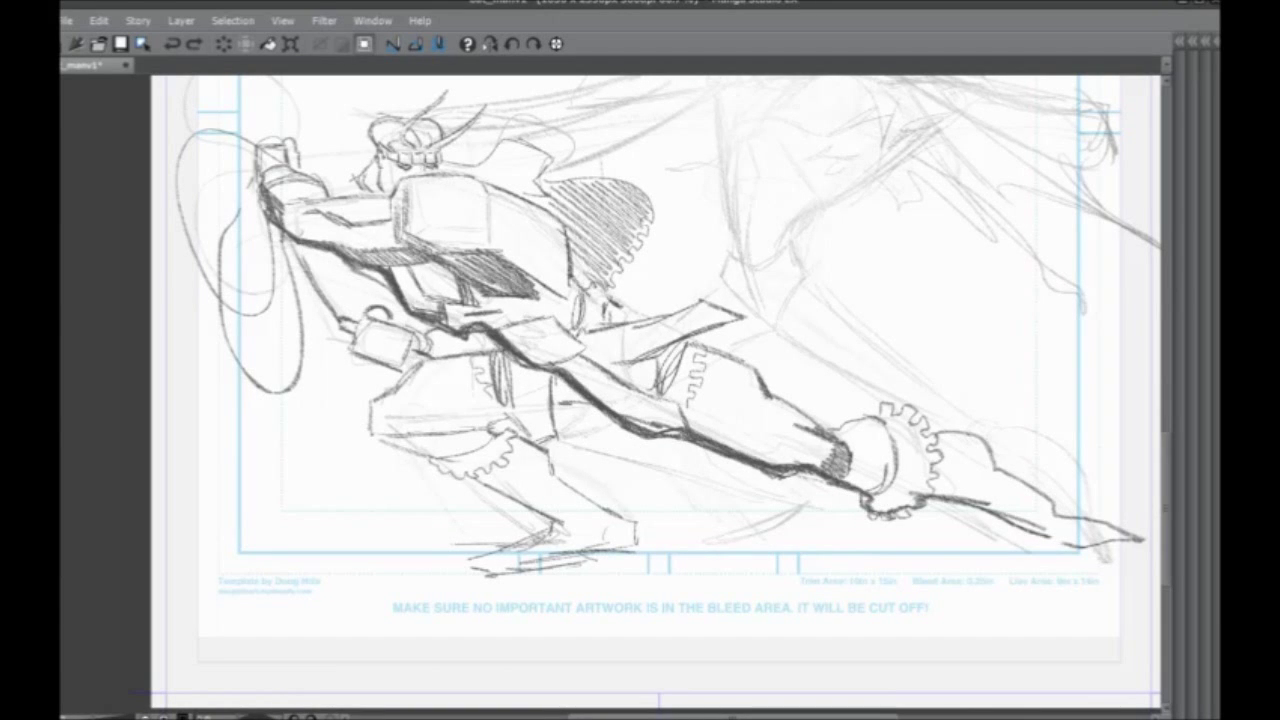
drag(325, 248, 295, 236)
mouse_move(290, 230)
mouse_down()
mouse_move(342, 274)
mouse_move(309, 212)
mouse_up()
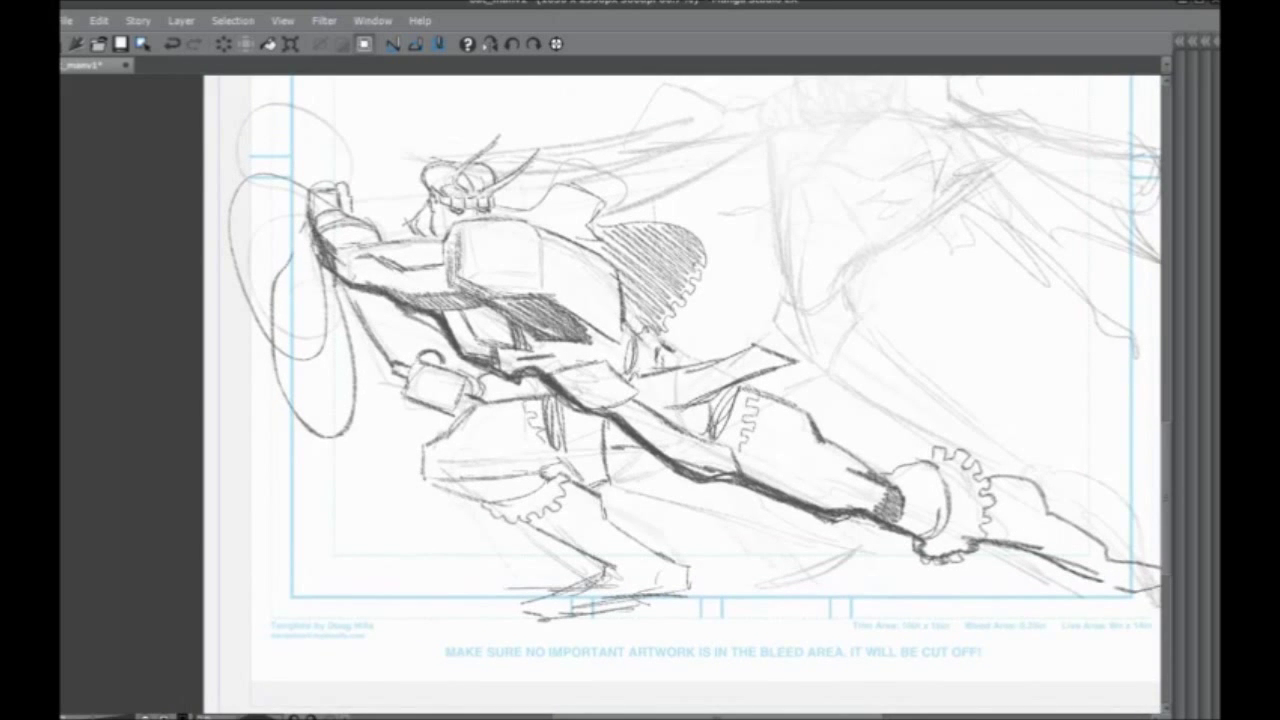
Add dark accents between the foreground figure's thighs and above the front knee, and strengthen the front thigh's outline
drag(680, 400, 640, 397)
drag(454, 343, 492, 346)
drag(472, 401, 514, 393)
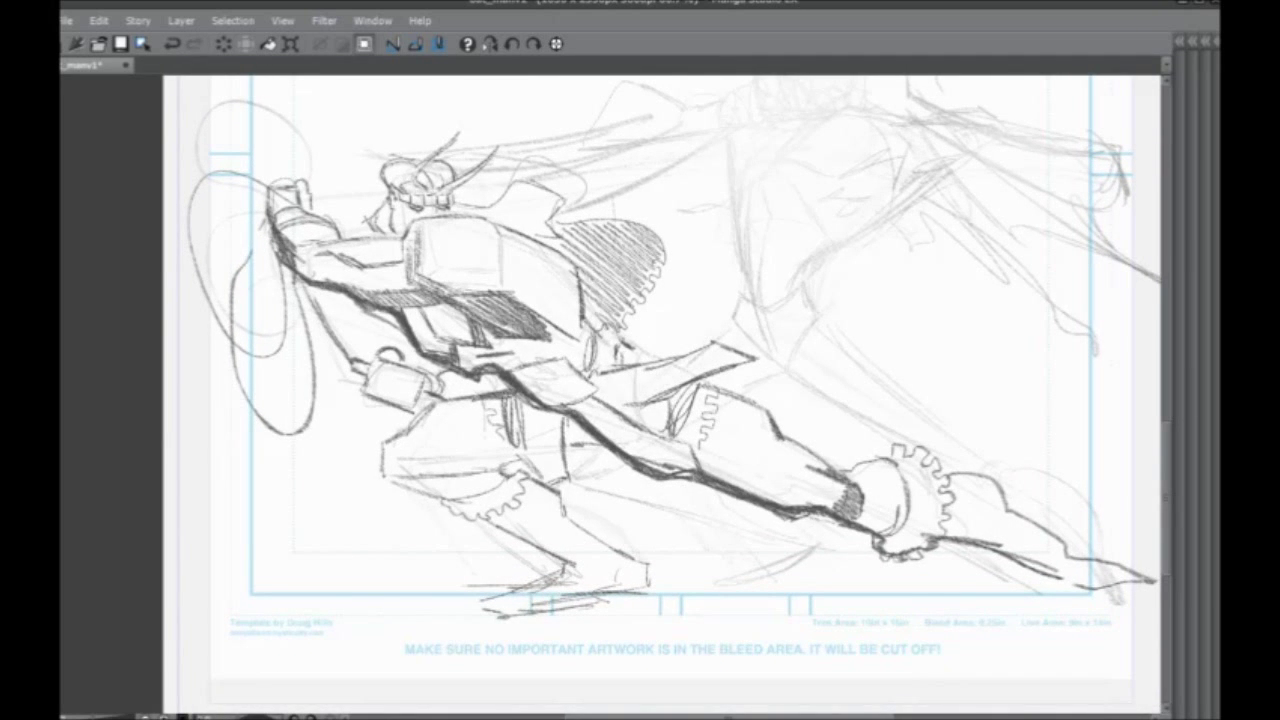
mouse_move(573, 445)
mouse_down()
mouse_move(601, 447)
mouse_move(456, 466)
mouse_move(512, 472)
mouse_up()
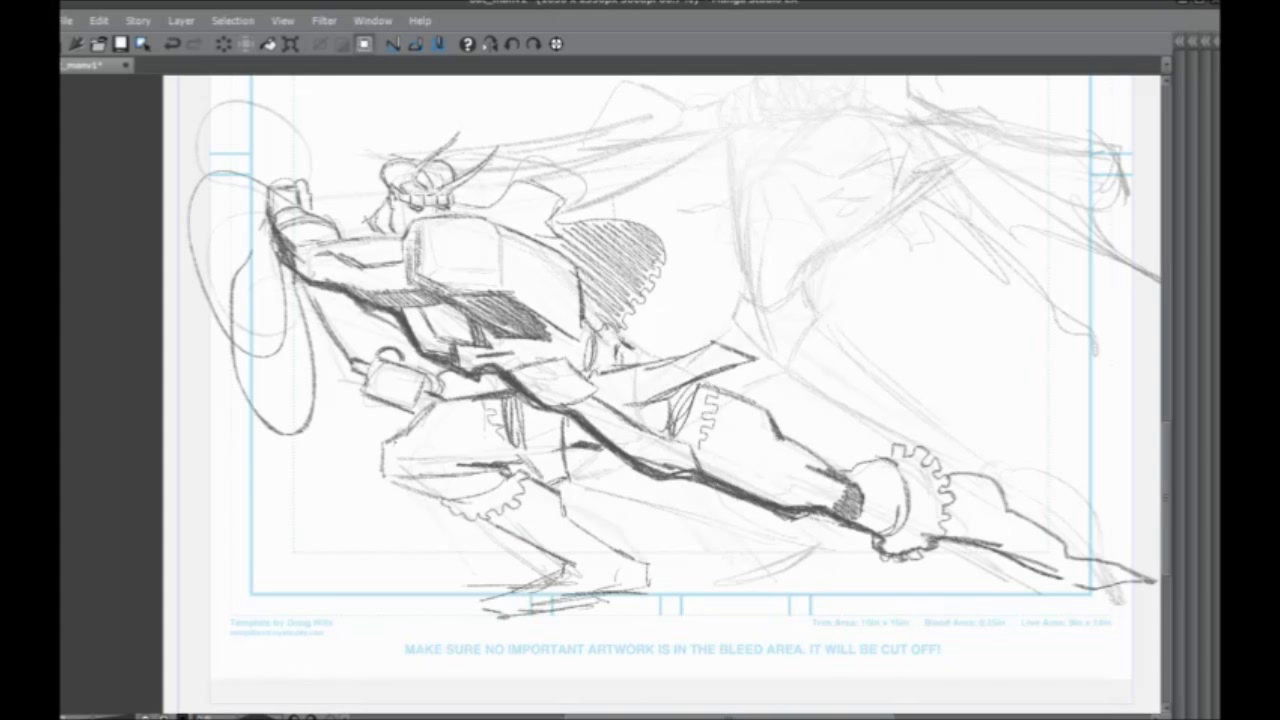
drag(394, 443, 382, 471)
drag(680, 400, 521, 356)
Thicken the upper contours of the foreground figure's raised arm, wrist and shoulder armour
mouse_move(318, 336)
mouse_down()
mouse_move(334, 323)
mouse_move(415, 387)
mouse_up()
mouse_move(298, 276)
mouse_down()
mouse_move(333, 258)
mouse_move(422, 272)
mouse_up()
mouse_move(251, 284)
mouse_down()
mouse_move(325, 274)
mouse_move(285, 278)
mouse_move(218, 249)
mouse_up()
mouse_move(300, 280)
mouse_down()
mouse_move(320, 298)
mouse_move(310, 270)
mouse_up()
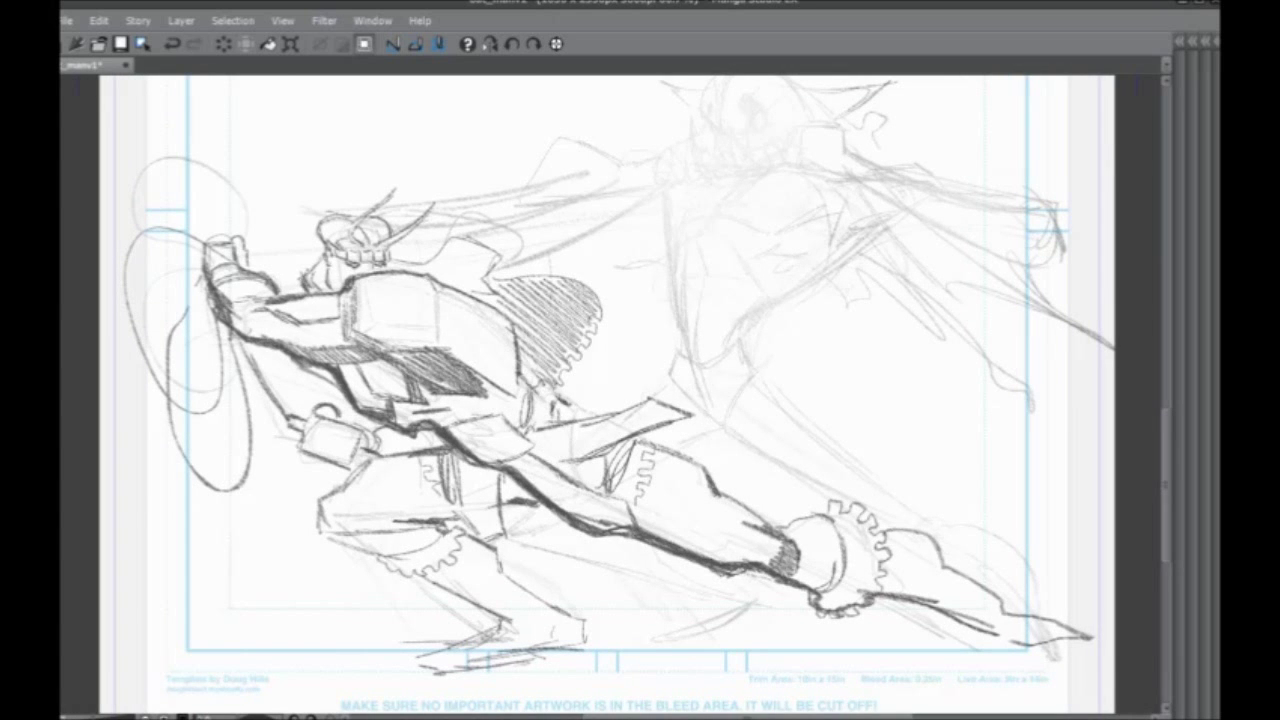
drag(360, 360, 380, 396)
Draw the rear bat-like figure's lower jaw line and two curved upward fangs over the faded rough head
scroll(158, 430, down, 4)
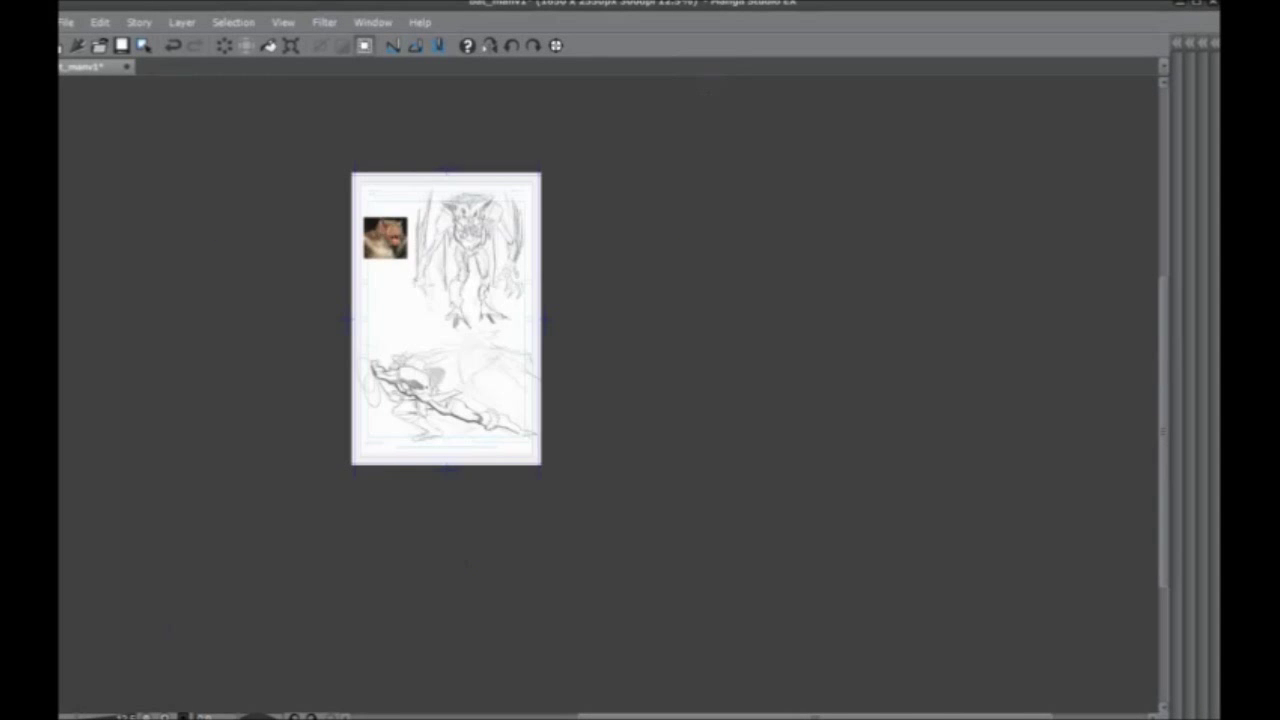
scroll(428, 387, up, 2)
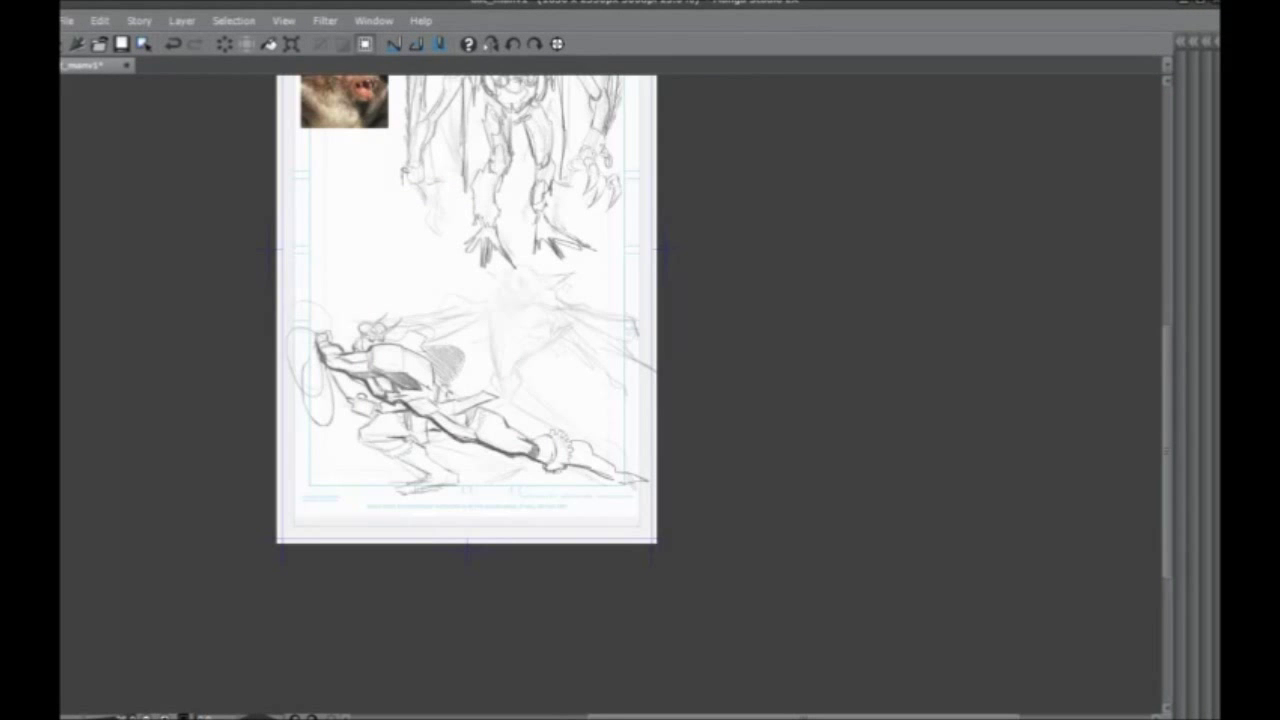
scroll(428, 386, up, 2)
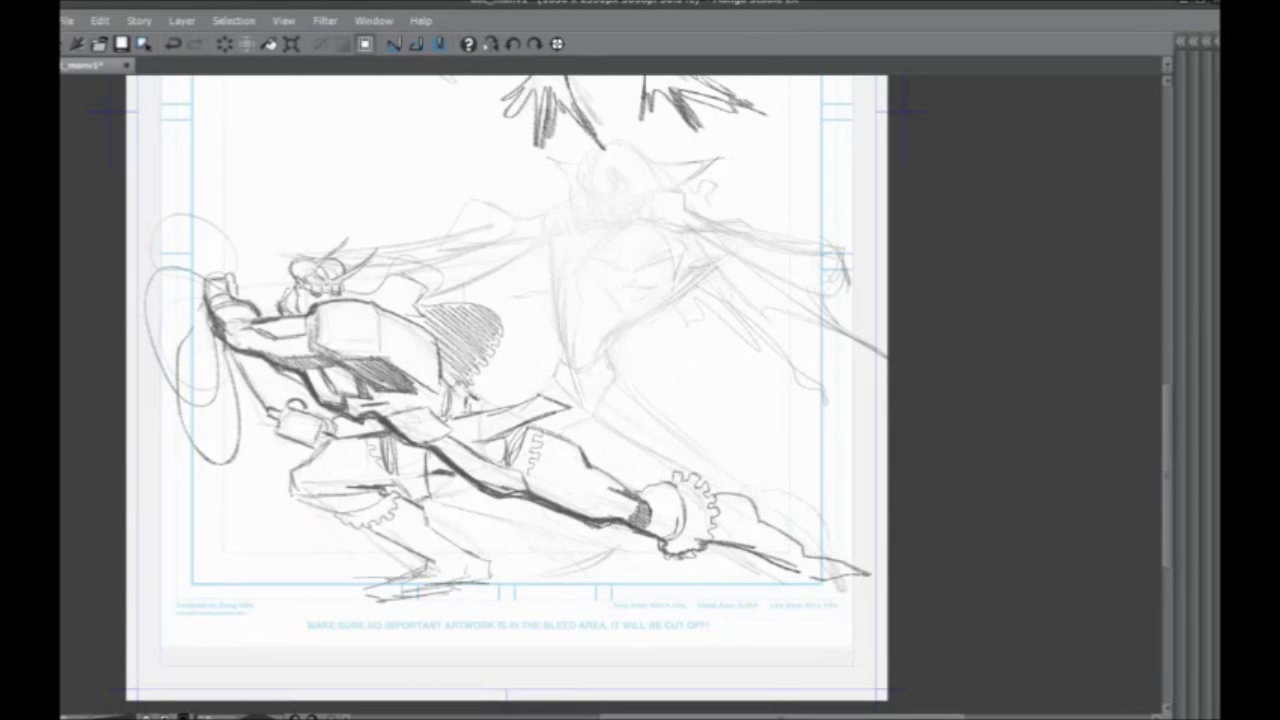
scroll(352, 332, up, 4)
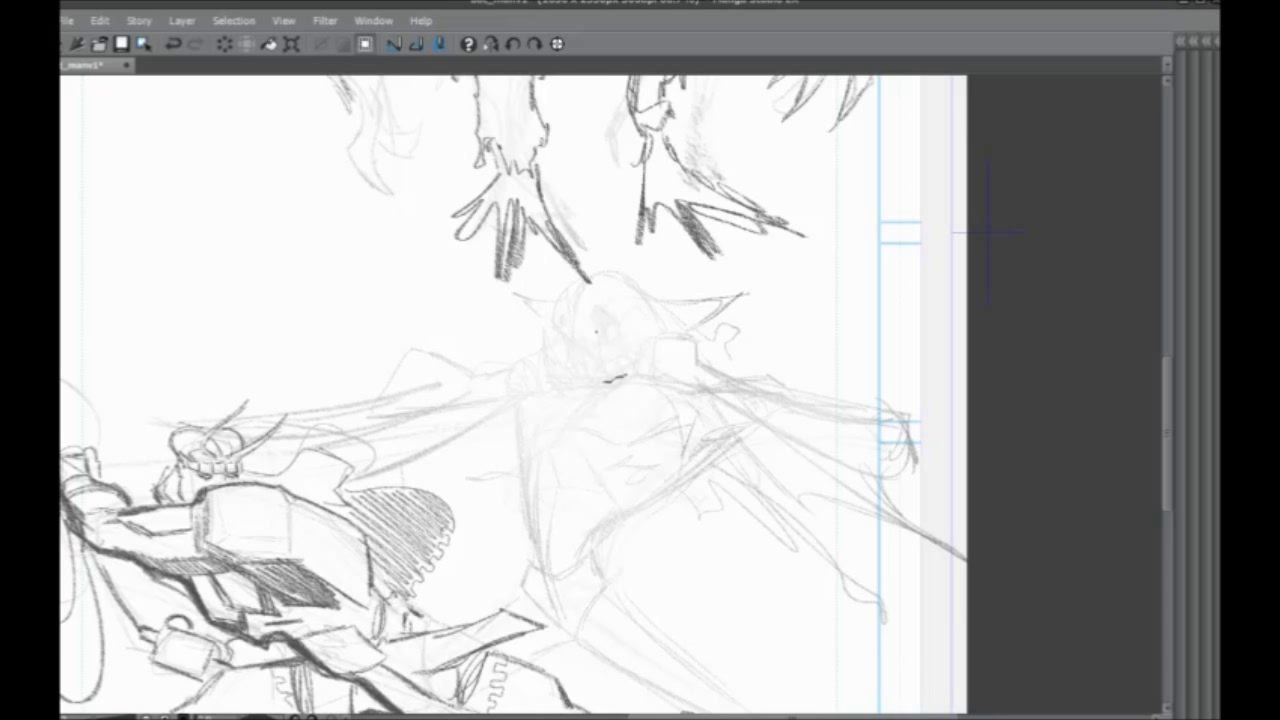
drag(606, 434, 626, 423)
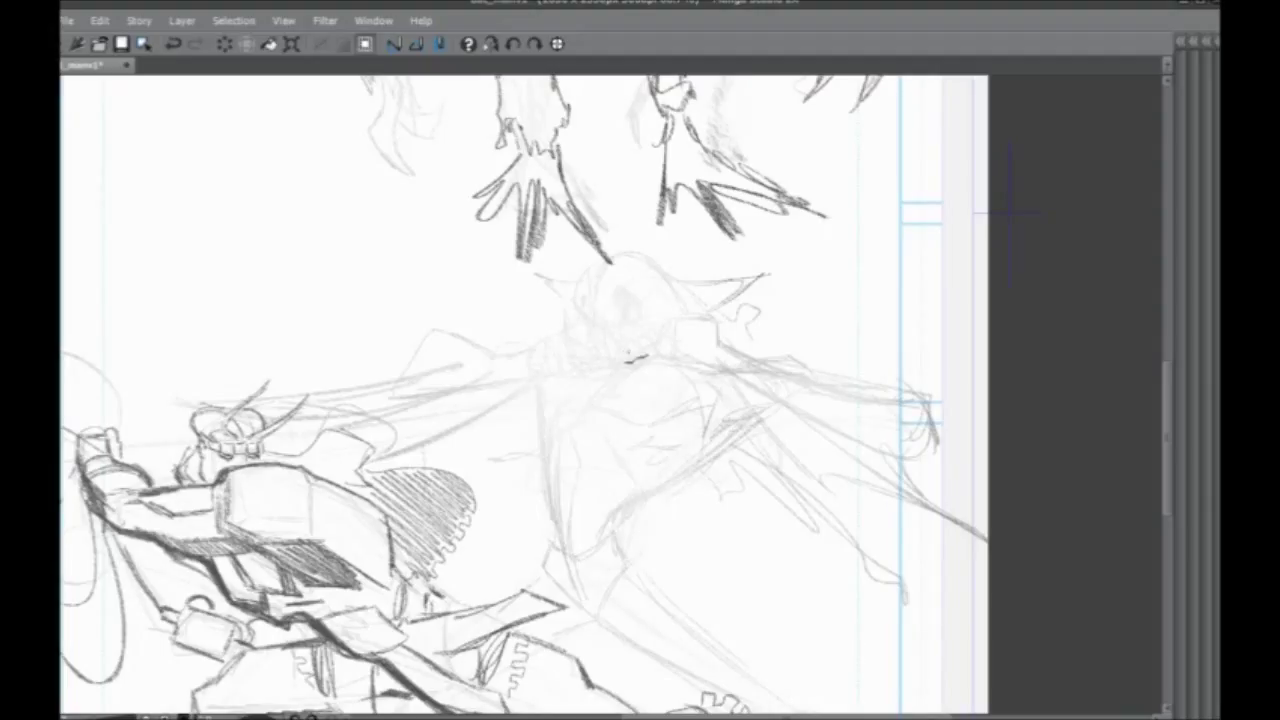
mouse_move(610, 298)
mouse_down()
mouse_move(607, 334)
mouse_move(622, 350)
mouse_up()
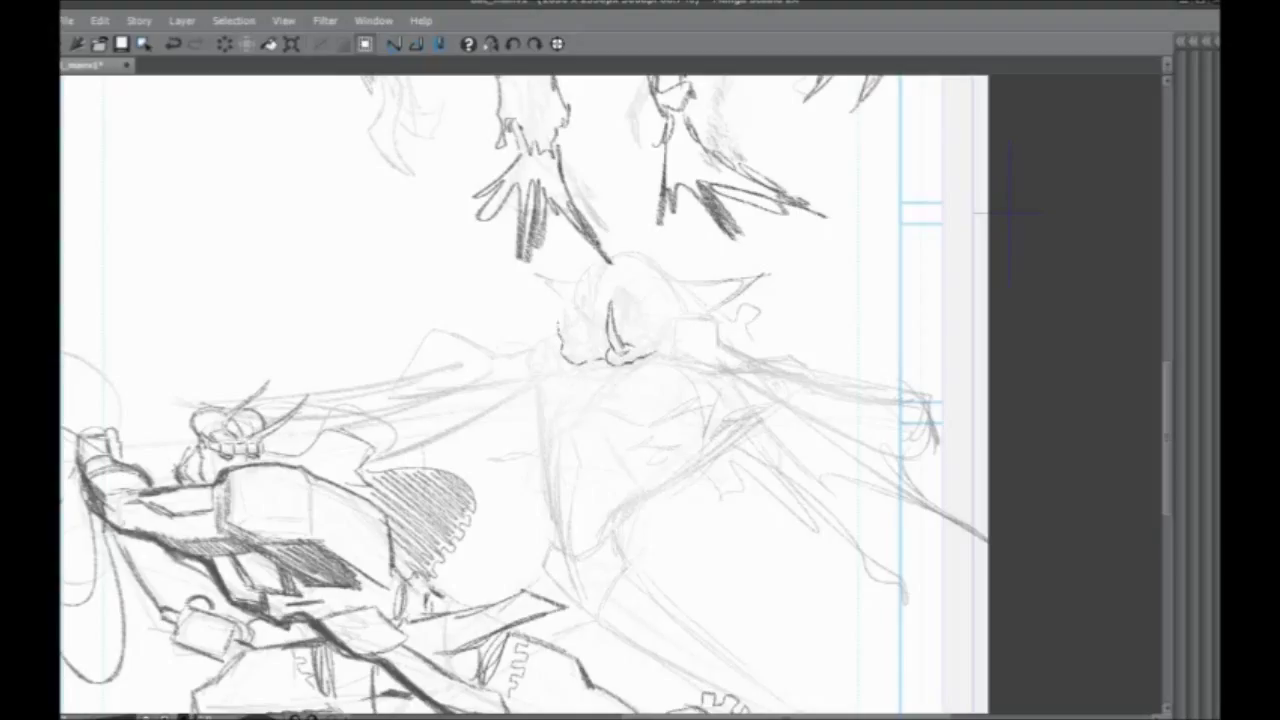
drag(565, 303, 576, 345)
Draw the rear figure's shoulder and long outstretched arm reaching away from the foreground figure, ending at the hand
drag(537, 399, 449, 471)
mouse_move(557, 440)
mouse_down()
mouse_move(493, 424)
mouse_move(590, 407)
mouse_up()
mouse_move(555, 381)
mouse_down()
mouse_move(561, 392)
mouse_move(537, 381)
mouse_up()
mouse_move(541, 367)
mouse_down()
mouse_move(494, 413)
mouse_move(664, 392)
mouse_move(681, 403)
mouse_move(525, 424)
mouse_move(605, 405)
mouse_move(622, 439)
mouse_up()
mouse_move(646, 494)
mouse_down()
mouse_move(471, 405)
mouse_move(600, 400)
mouse_move(652, 432)
mouse_move(656, 462)
mouse_up()
drag(460, 398, 636, 462)
drag(408, 374, 552, 438)
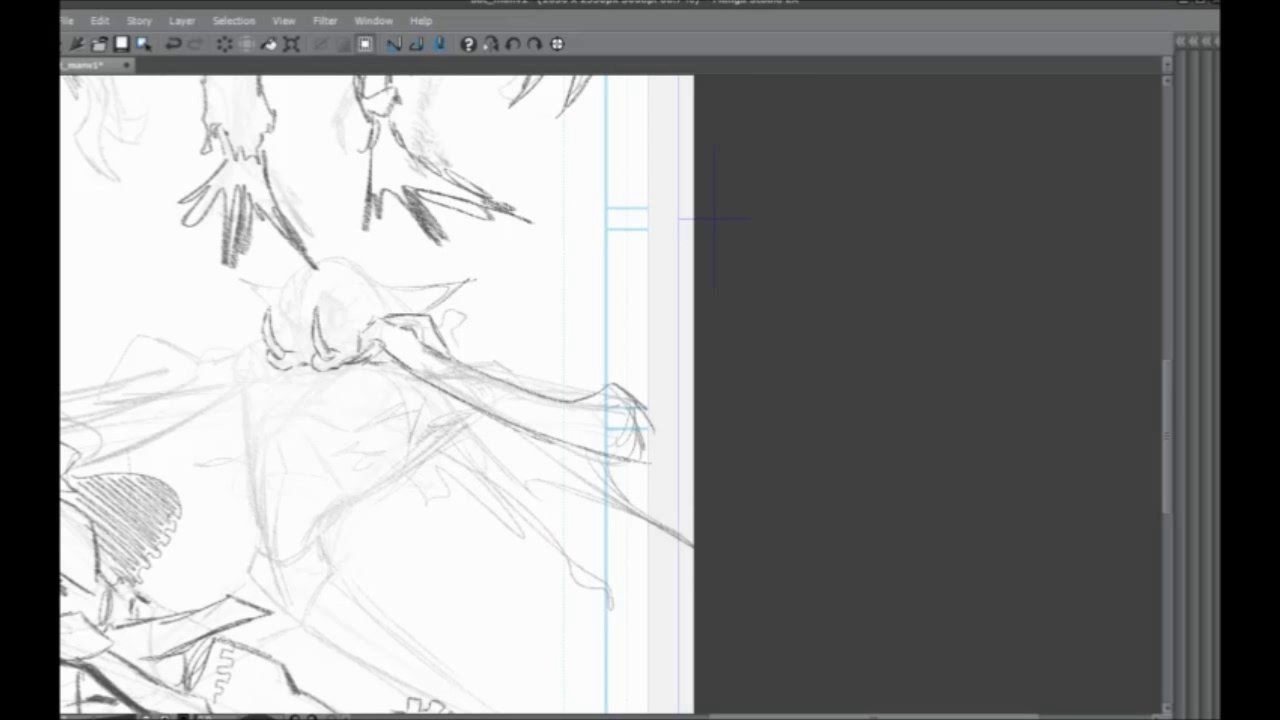
Darken the underside contour of the rear figure's outstretched arm from the shoulder toward the wrist
drag(462, 400, 596, 450)
drag(396, 358, 531, 423)
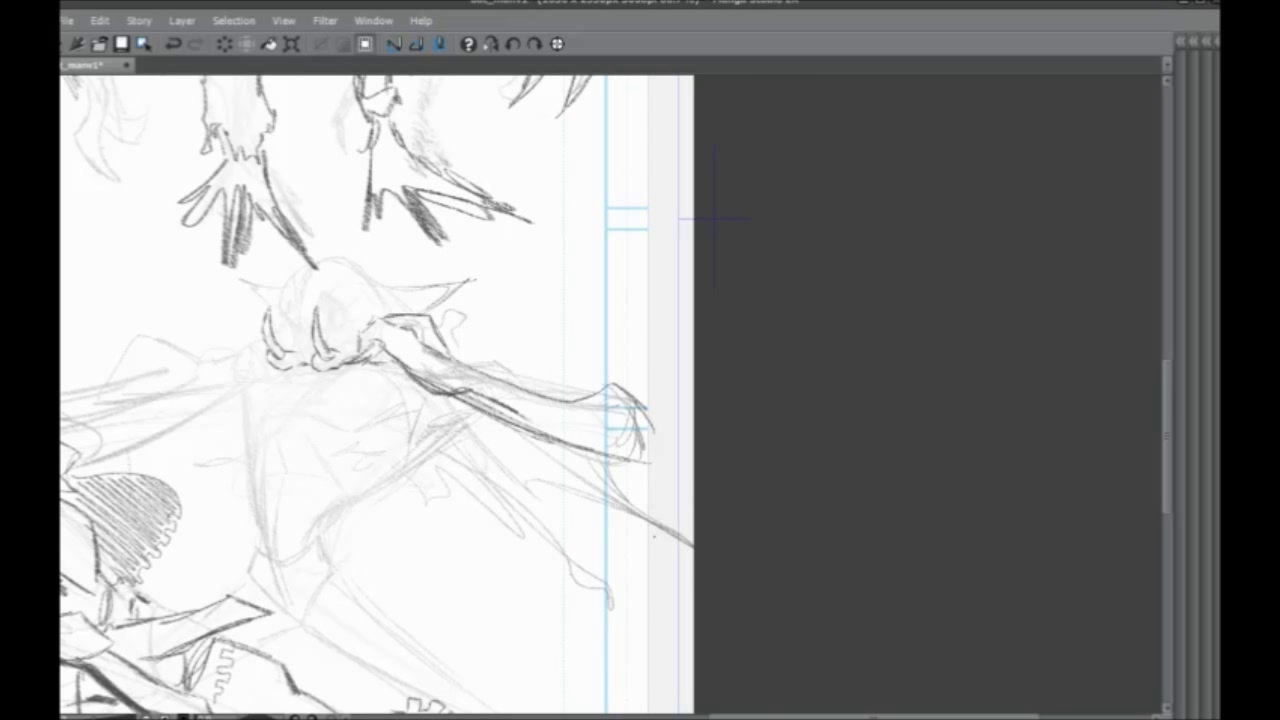
drag(297, 501, 626, 540)
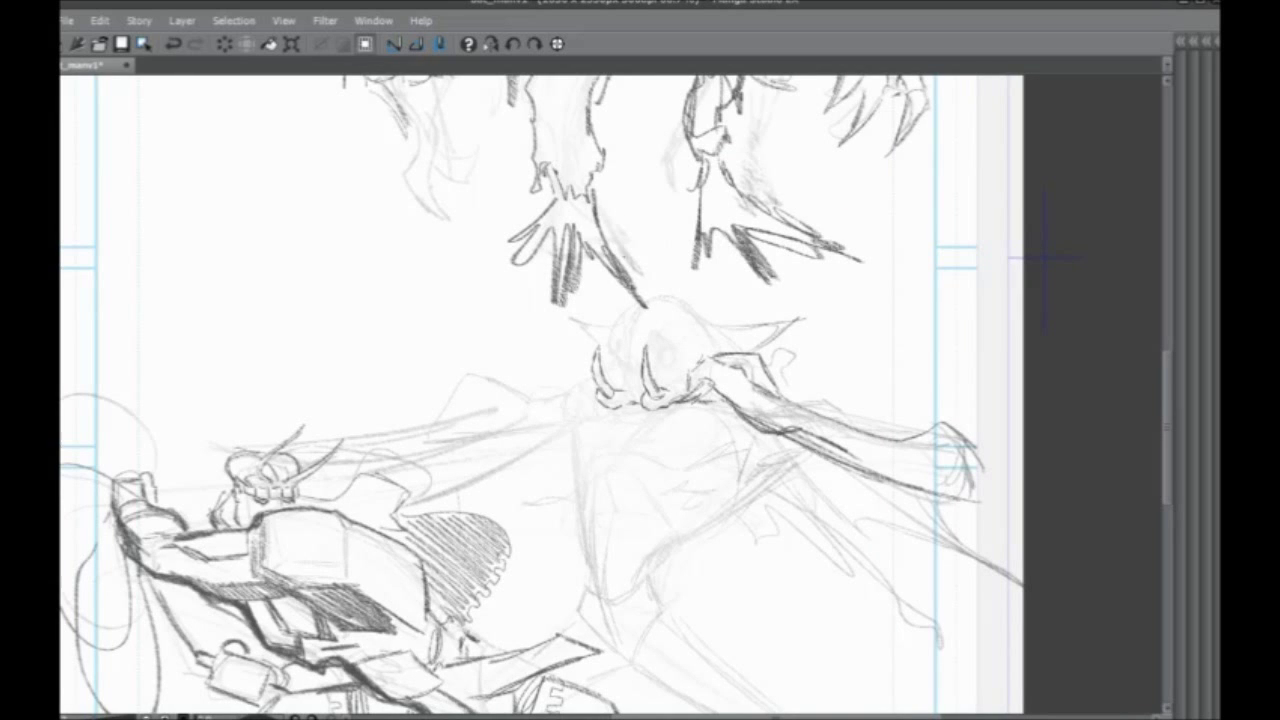
Draw the rear figure's open mouth, teeth and eye around the fangs, and its neck line on the far side
drag(575, 367, 566, 411)
mouse_move(595, 385)
mouse_down()
mouse_move(587, 409)
mouse_move(589, 364)
mouse_up()
drag(631, 348, 590, 410)
mouse_move(590, 405)
mouse_down()
mouse_move(602, 429)
mouse_move(612, 399)
mouse_move(595, 424)
mouse_up()
mouse_move(592, 415)
mouse_down()
mouse_move(603, 424)
mouse_move(539, 407)
mouse_up()
drag(516, 393, 583, 405)
mouse_move(576, 398)
mouse_down()
mouse_move(608, 406)
mouse_move(591, 397)
mouse_up()
mouse_move(571, 369)
mouse_down()
mouse_move(559, 391)
mouse_move(575, 387)
mouse_up()
mouse_move(569, 391)
mouse_down()
mouse_move(577, 369)
mouse_move(573, 383)
mouse_up()
drag(573, 391, 566, 404)
mouse_move(584, 364)
mouse_down()
mouse_move(572, 400)
mouse_move(586, 396)
mouse_up()
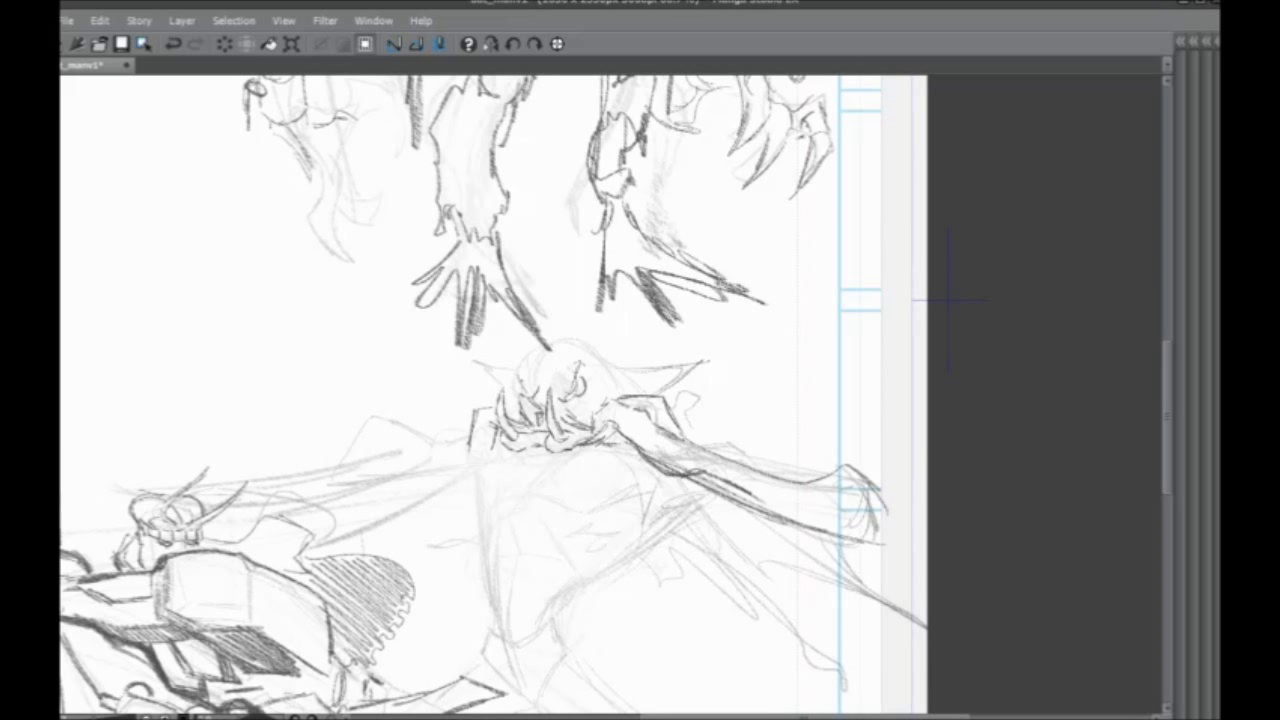
Outline the crown of the rear figure's head with a small jagged tuft on top
drag(528, 357, 515, 379)
mouse_move(515, 377)
mouse_down()
mouse_move(546, 408)
mouse_move(541, 373)
mouse_up()
mouse_move(551, 371)
mouse_down()
mouse_move(592, 362)
mouse_move(586, 378)
mouse_up()
drag(587, 376, 656, 398)
drag(933, 328, 1045, 158)
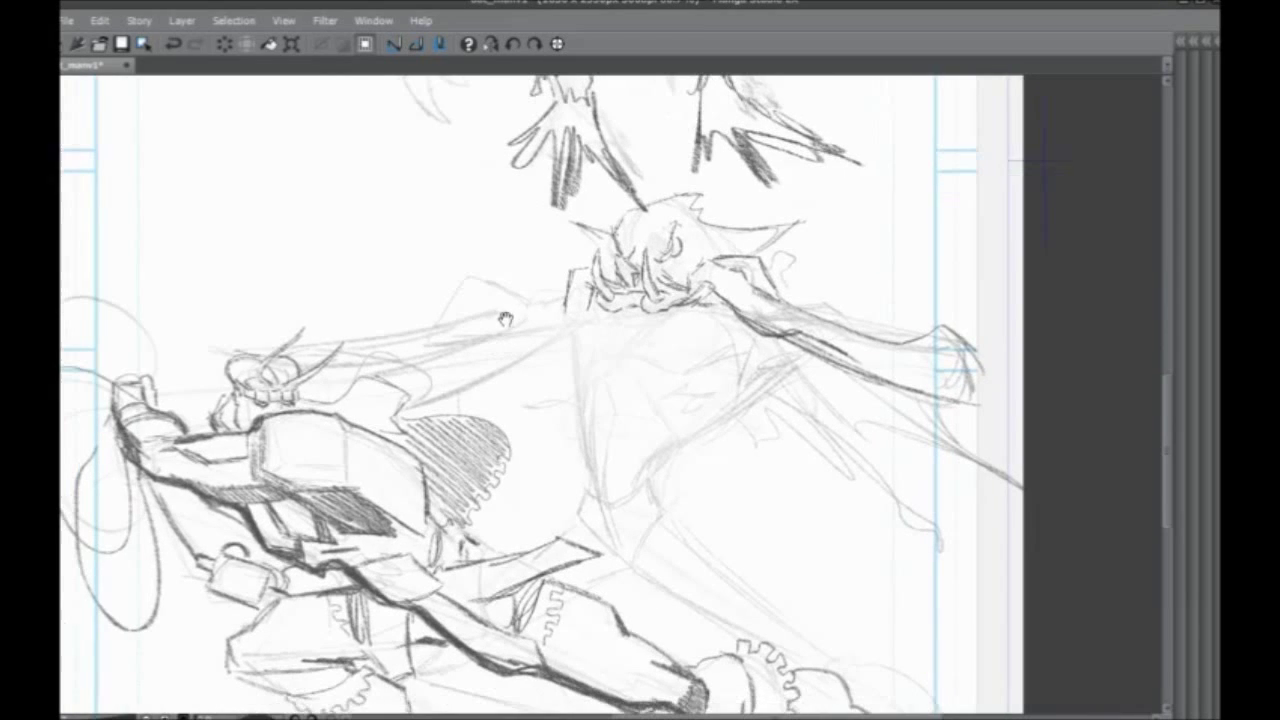
Draw the rear figure's collar, chest contours and far arm stretching back toward the foreground fighter's raised fist
mouse_move(672, 304)
mouse_down()
mouse_move(616, 348)
mouse_move(736, 354)
mouse_move(746, 342)
mouse_up()
mouse_move(640, 380)
mouse_down()
mouse_move(750, 338)
mouse_move(579, 401)
mouse_up()
drag(618, 315, 648, 332)
drag(605, 334, 622, 395)
drag(601, 342, 622, 396)
drag(467, 489, 561, 536)
mouse_move(688, 352)
mouse_down()
mouse_move(652, 365)
mouse_move(607, 331)
mouse_up()
mouse_move(607, 331)
mouse_down()
mouse_move(560, 377)
mouse_move(688, 391)
mouse_up()
drag(598, 403, 770, 380)
drag(890, 342, 438, 429)
drag(636, 384, 427, 404)
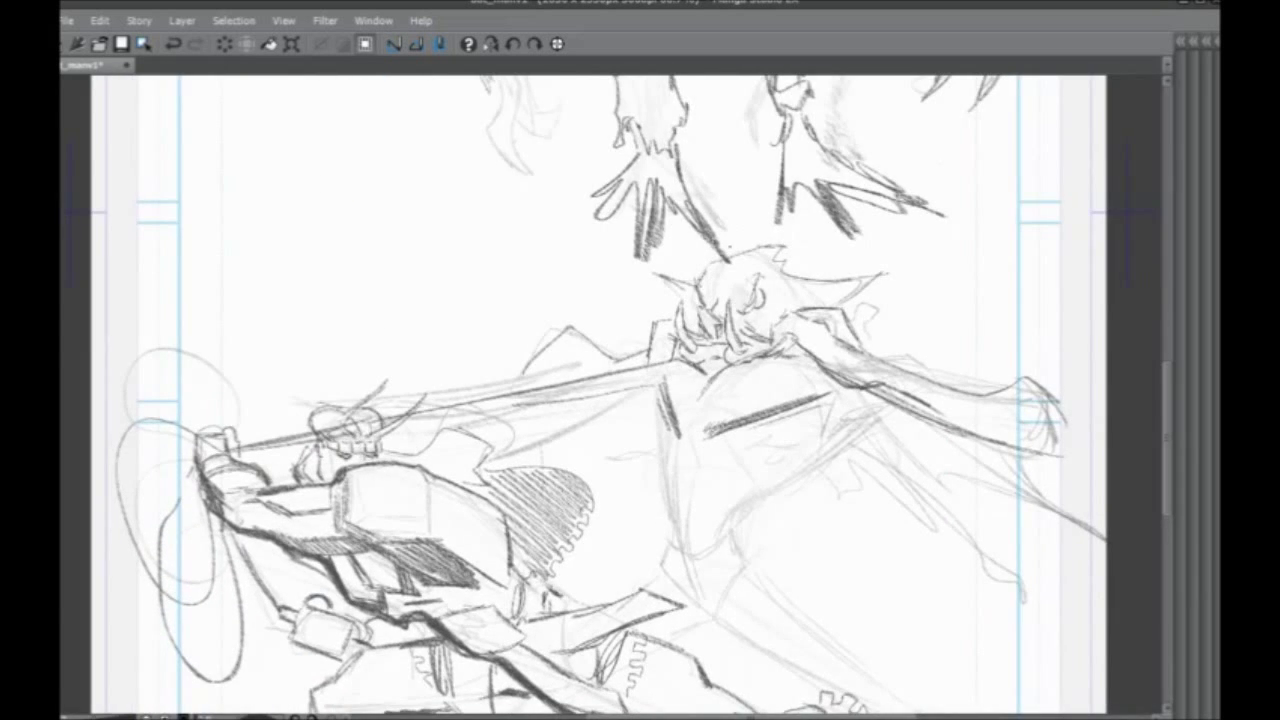
Erase the rear figure's curved eye mark and redraw it as a small round eye
mouse_move(752, 290)
mouse_down()
mouse_move(749, 303)
mouse_move(757, 279)
mouse_move(723, 277)
mouse_move(714, 302)
mouse_move(726, 299)
mouse_up()
key(e)
key(bracketleft)
key(bracketleft)
key(p)
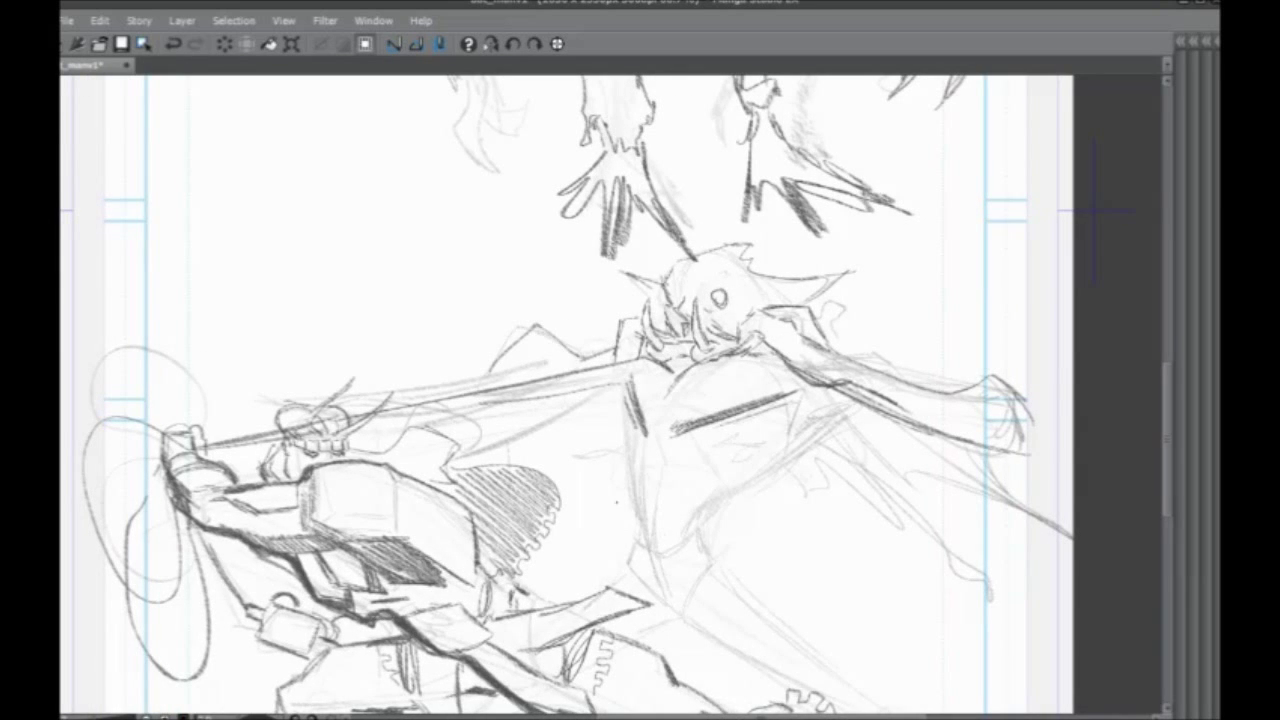
drag(655, 260, 631, 300)
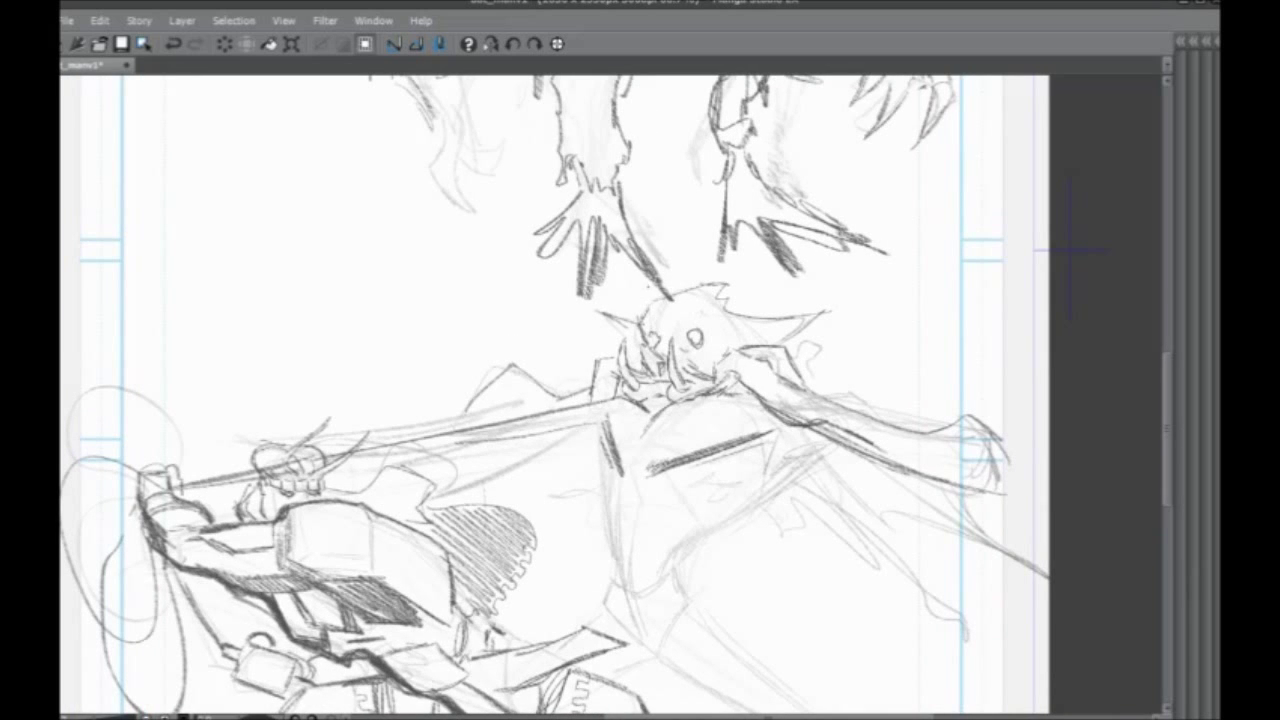
Add the pupil and cheek creases to the rear figure's face, and darken the far side of the face and ear
mouse_move(692, 331)
mouse_down()
mouse_move(699, 345)
mouse_move(708, 315)
mouse_move(719, 329)
mouse_up()
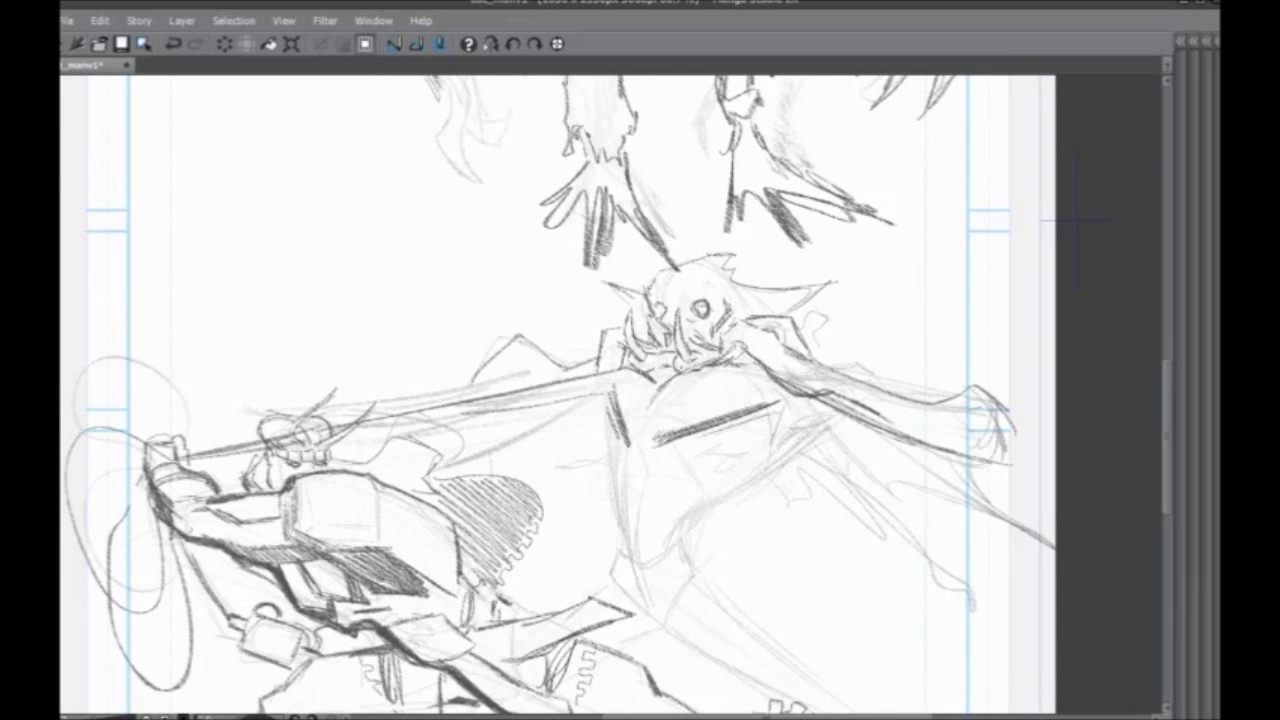
drag(599, 437, 571, 403)
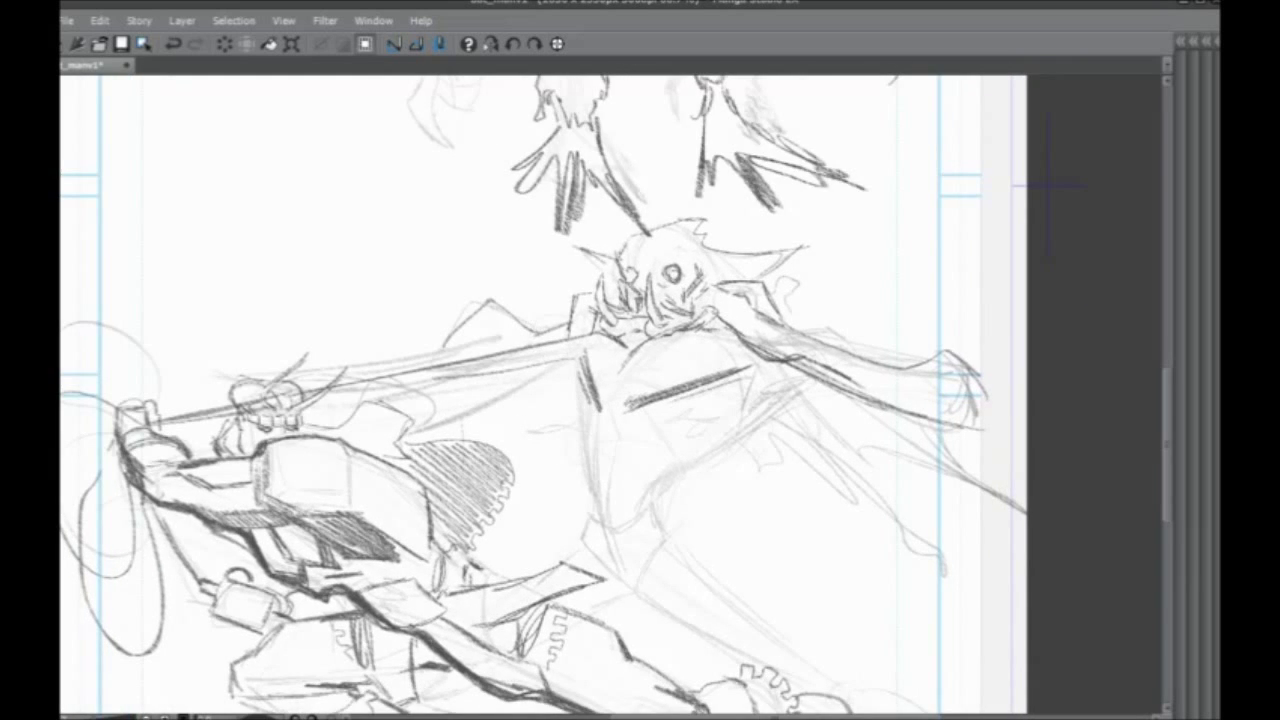
drag(626, 286, 613, 305)
drag(614, 261, 594, 246)
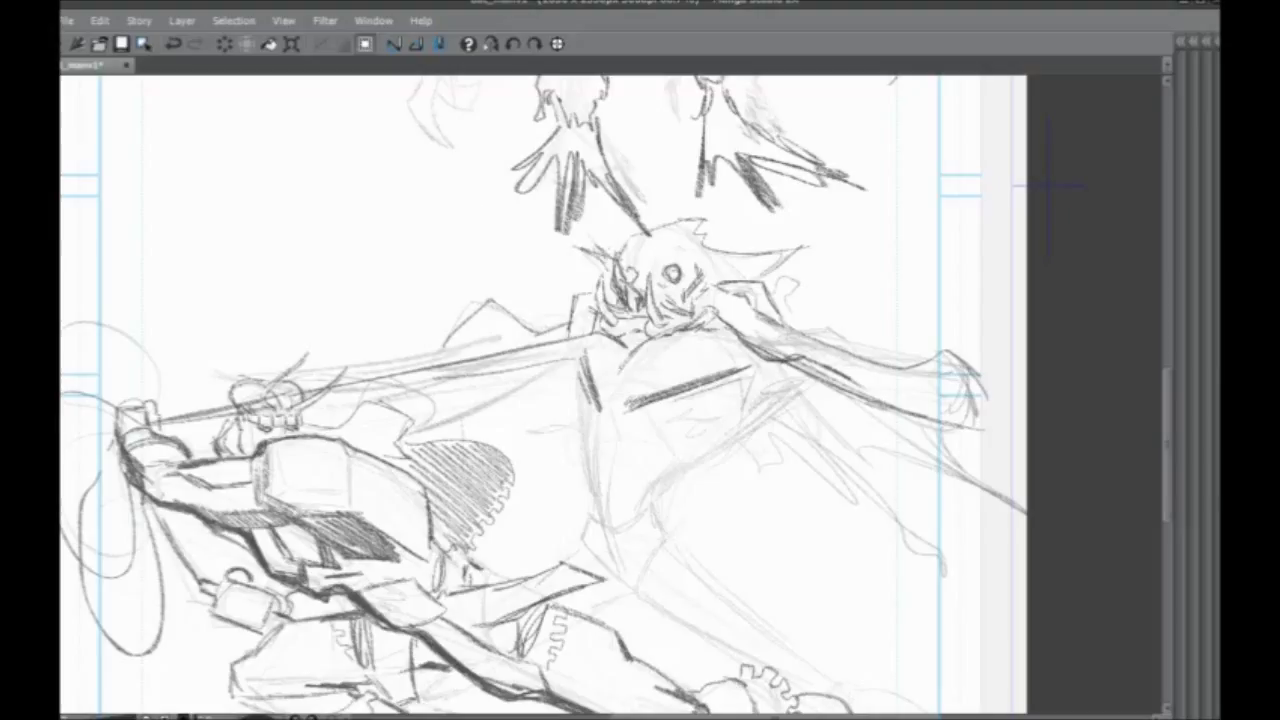
Draw the rear figure's rib and abdominal muscle lines below the chest and darken the far side of the torso
drag(627, 361, 613, 376)
mouse_move(577, 447)
mouse_down()
mouse_move(543, 403)
mouse_move(590, 374)
mouse_move(572, 460)
mouse_up()
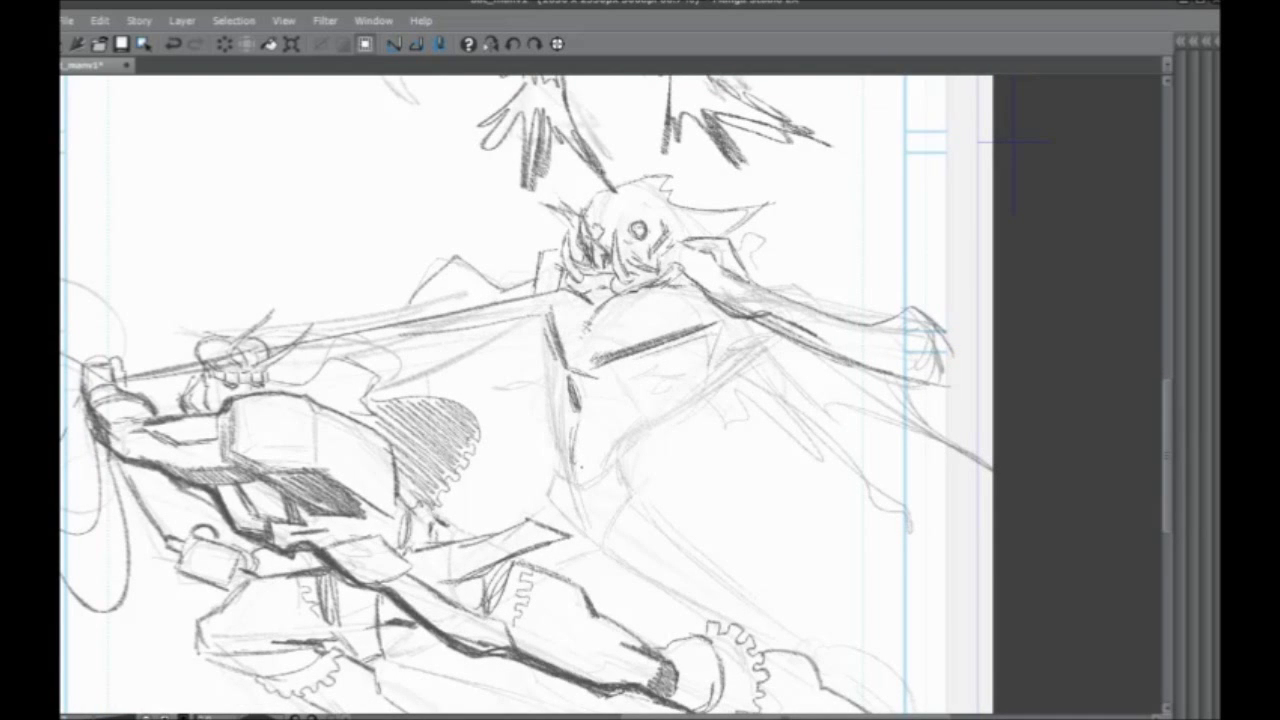
mouse_move(610, 402)
mouse_down()
mouse_move(590, 408)
mouse_move(688, 354)
mouse_move(658, 398)
mouse_move(706, 378)
mouse_move(691, 386)
mouse_up()
drag(550, 365, 562, 385)
drag(547, 320, 556, 406)
drag(544, 368, 551, 403)
drag(554, 385, 558, 403)
drag(445, 328, 470, 366)
drag(566, 357, 468, 366)
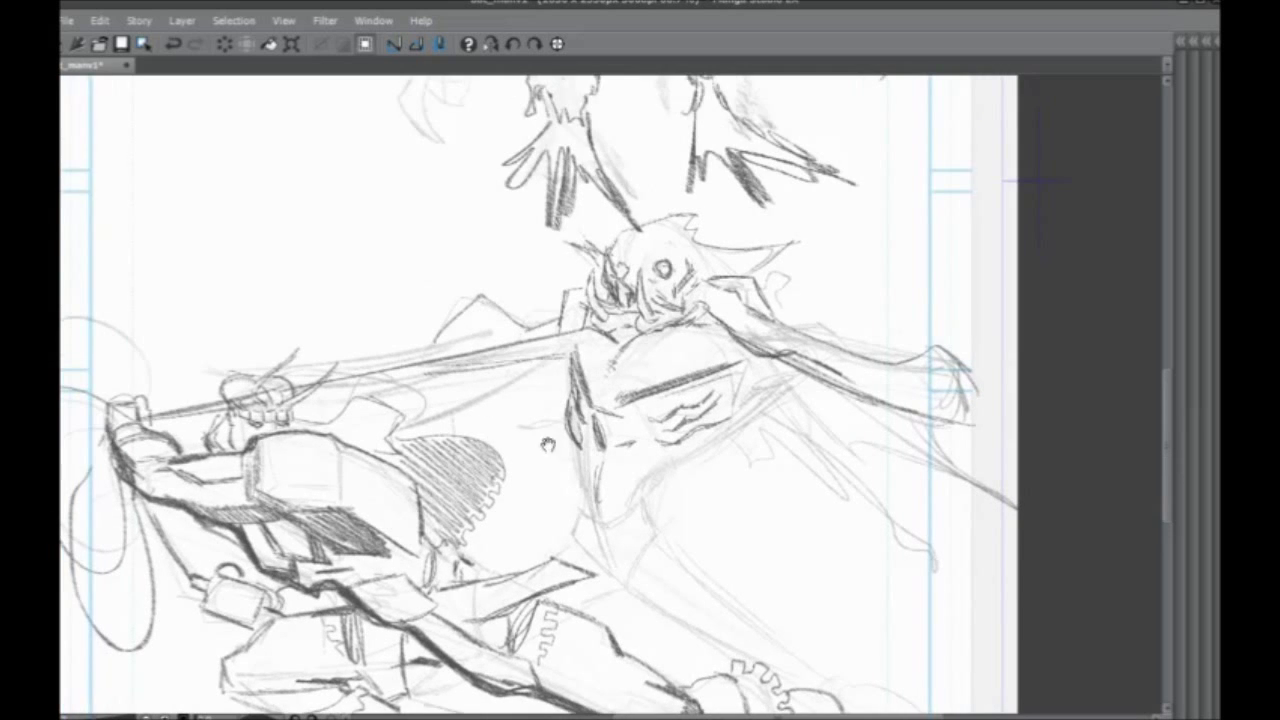
Draw both sides of the rear figure's waist tapering down to the top of the pelvis
drag(548, 444, 524, 349)
drag(657, 349, 612, 419)
drag(636, 370, 612, 420)
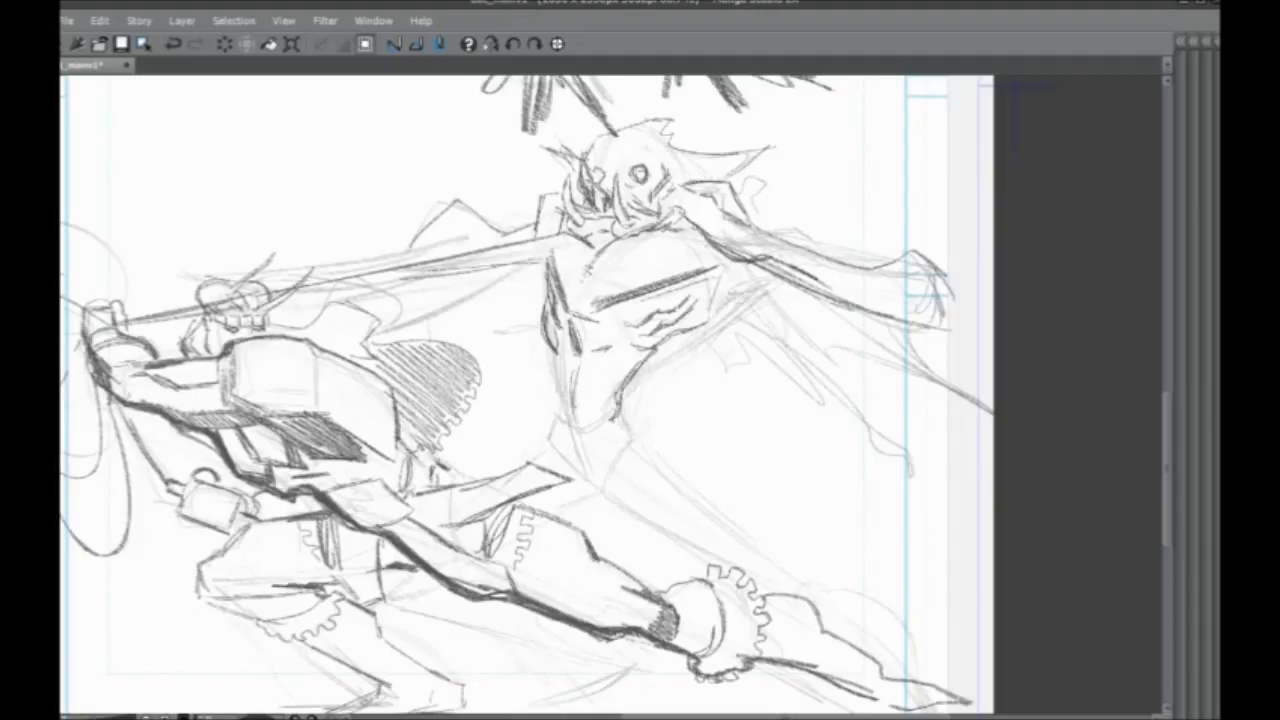
drag(558, 352, 552, 392)
mouse_move(556, 366)
mouse_down()
mouse_move(551, 420)
mouse_move(562, 424)
mouse_up()
mouse_move(615, 416)
mouse_down()
mouse_move(583, 429)
mouse_move(523, 385)
mouse_up()
drag(530, 365, 537, 403)
drag(531, 396, 580, 440)
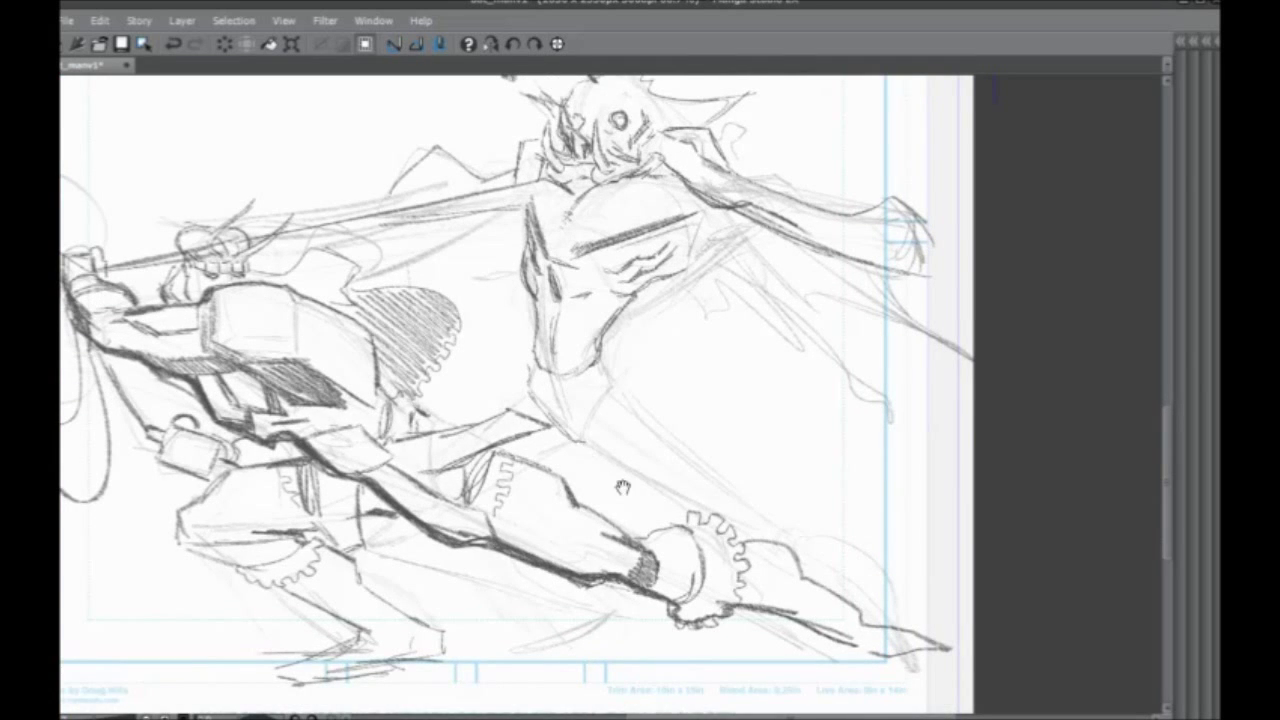
Outline the rear figure's hips and extended leg running down toward the foreground fighter's frilled boot
drag(623, 486, 567, 452)
drag(540, 324, 555, 343)
mouse_move(559, 343)
mouse_down()
mouse_move(557, 363)
mouse_move(457, 296)
mouse_move(587, 381)
mouse_up()
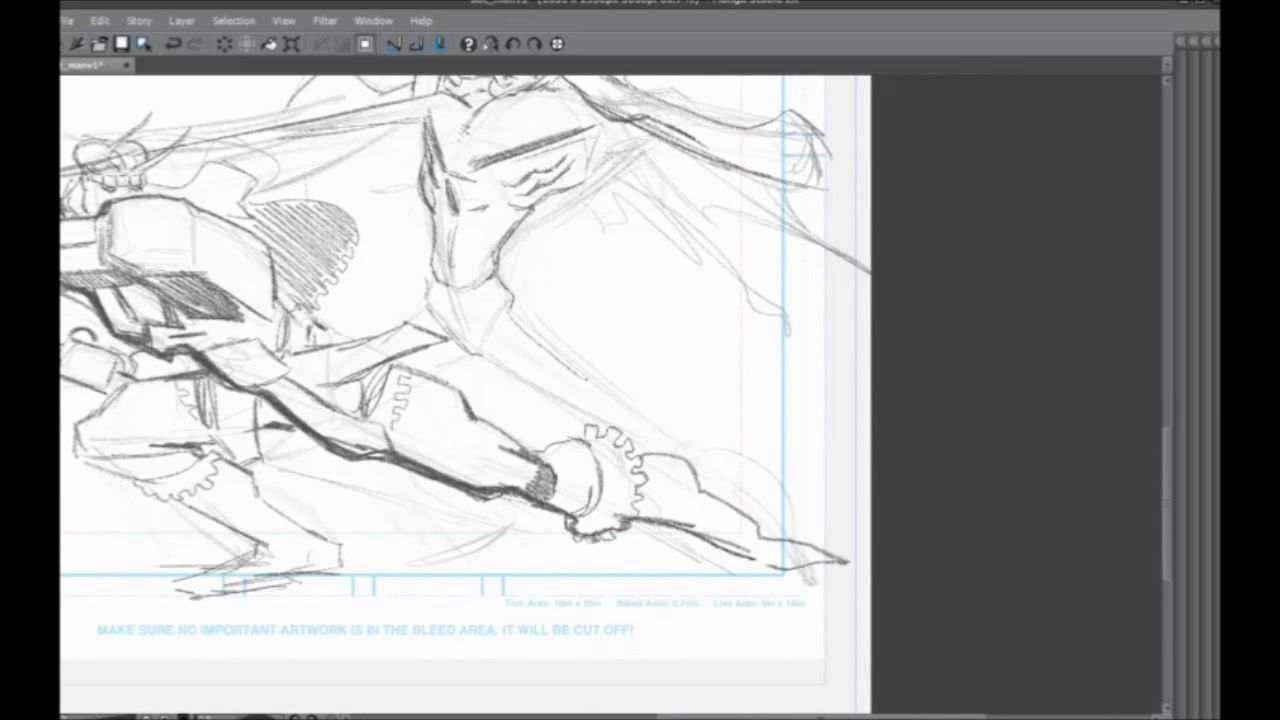
drag(515, 319, 641, 419)
drag(468, 338, 615, 431)
drag(480, 353, 646, 439)
mouse_move(540, 342)
mouse_down()
mouse_move(652, 436)
mouse_move(742, 452)
mouse_move(778, 514)
mouse_up()
drag(540, 402, 597, 436)
mouse_move(517, 375)
mouse_down()
mouse_move(571, 403)
mouse_move(691, 407)
mouse_up()
drag(613, 361, 543, 419)
mouse_move(605, 439)
mouse_down()
mouse_move(641, 427)
mouse_move(623, 433)
mouse_up()
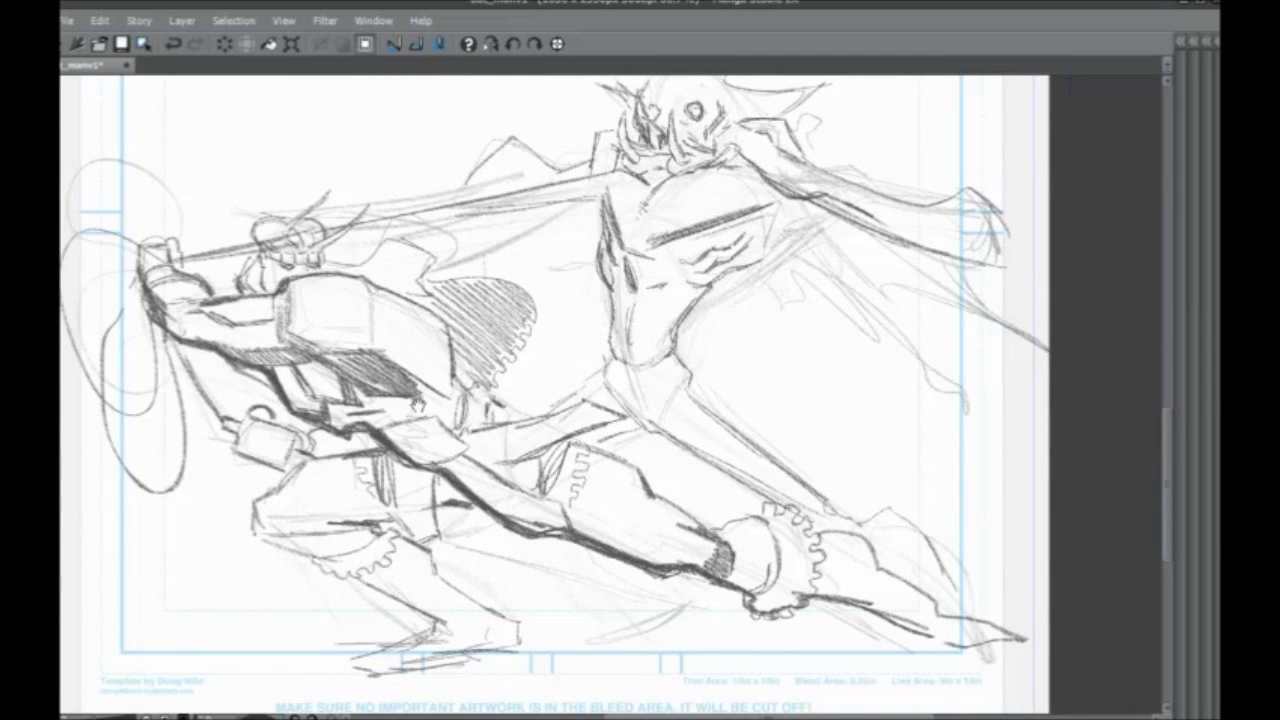
Draw the contours of the rear figure's other leg beneath the foreground fighter's outstretched thigh
drag(382, 475, 394, 443)
drag(460, 490, 602, 559)
drag(504, 512, 642, 565)
drag(566, 545, 546, 611)
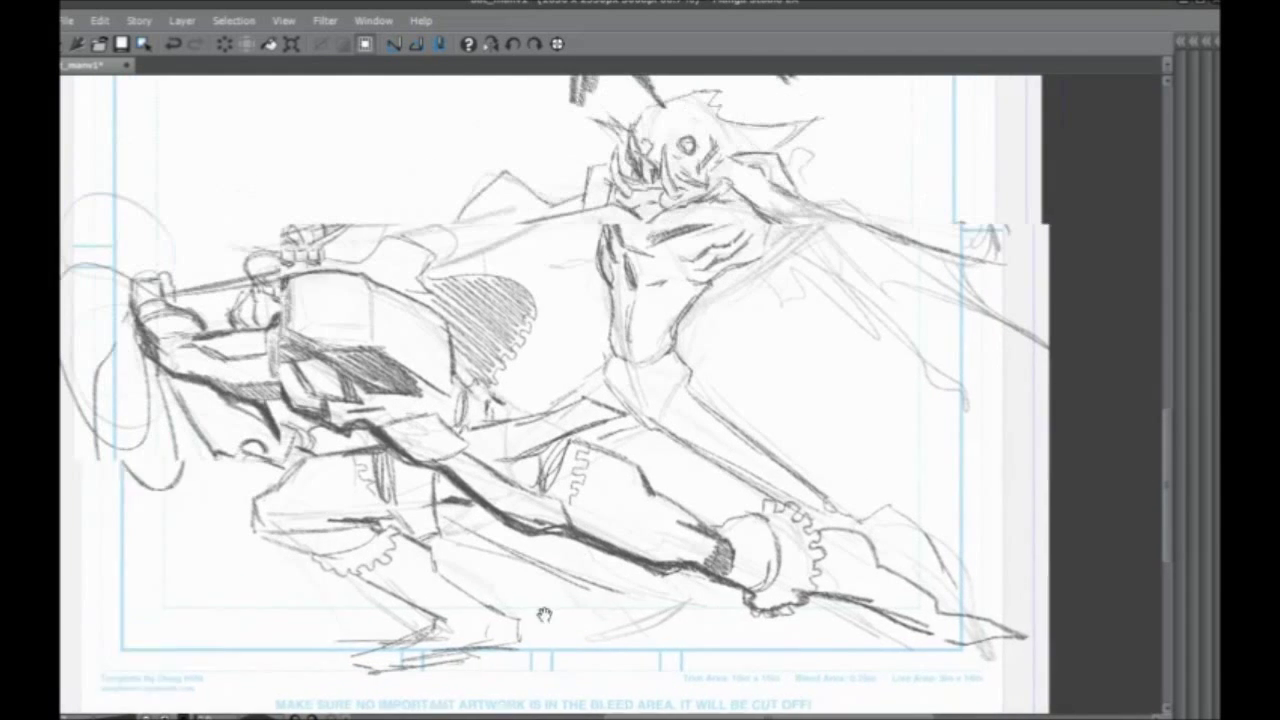
Draw long wing struts fanning out below the rear figure's outstretched arm toward the page edge
mouse_move(721, 293)
mouse_down()
mouse_move(660, 382)
mouse_move(682, 352)
mouse_up()
mouse_move(800, 266)
mouse_down()
mouse_move(700, 320)
mouse_move(722, 318)
mouse_up()
drag(760, 285, 597, 418)
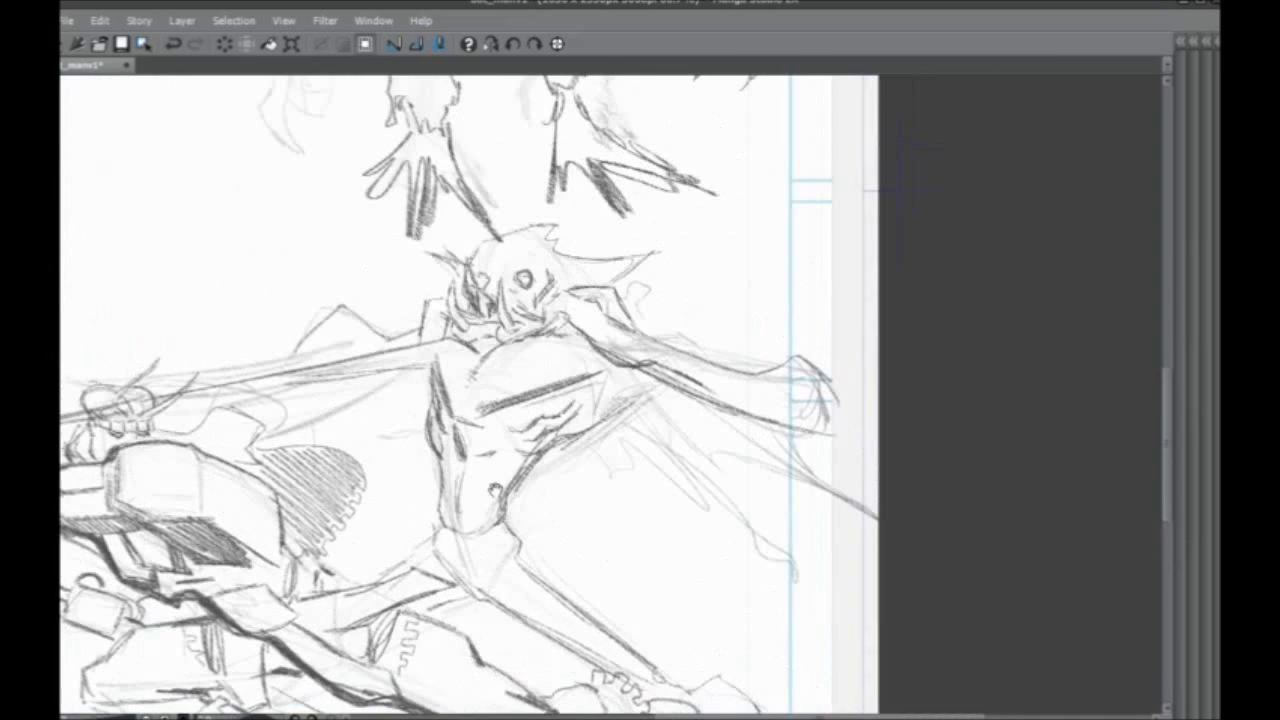
mouse_move(662, 369)
mouse_down()
mouse_move(698, 391)
mouse_move(720, 445)
mouse_move(792, 514)
mouse_up()
mouse_move(674, 390)
mouse_down()
mouse_move(846, 558)
mouse_move(780, 500)
mouse_up()
mouse_move(706, 384)
mouse_down()
mouse_move(880, 492)
mouse_move(880, 478)
mouse_up()
mouse_move(714, 457)
mouse_down()
mouse_move(918, 484)
mouse_move(1072, 472)
mouse_up()
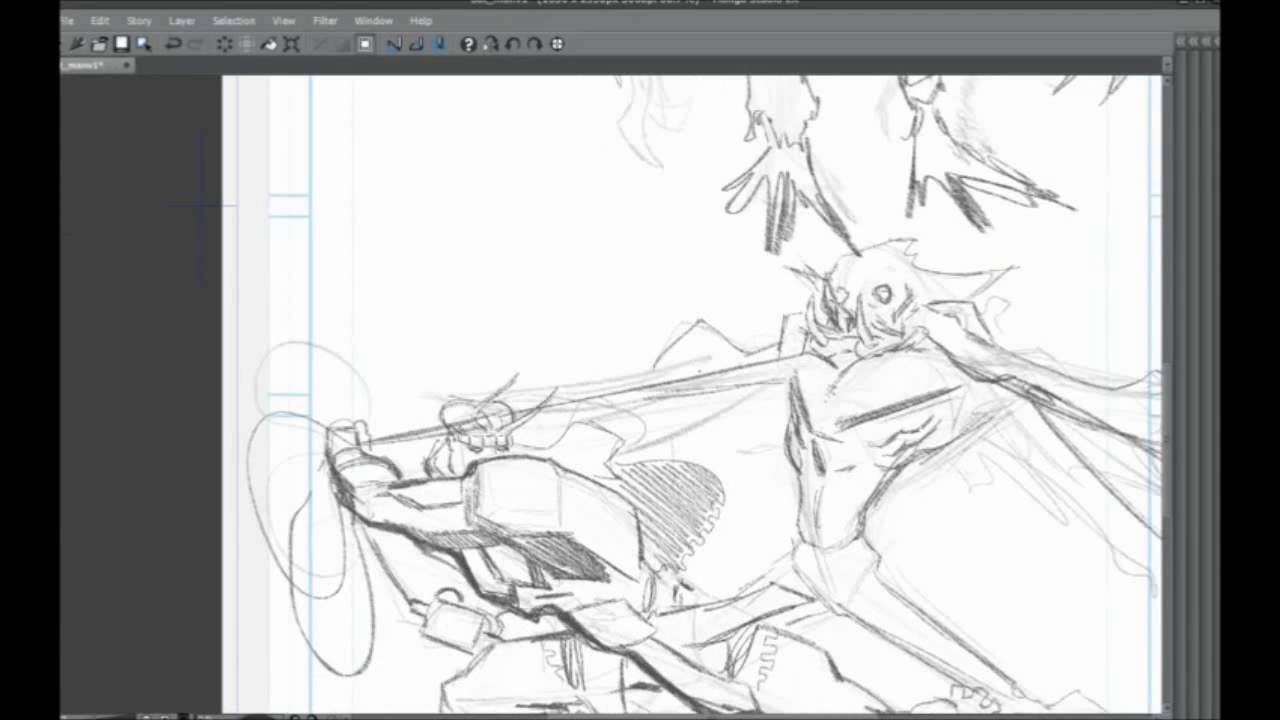
Darken the contours of the rear figure's far arm where it reaches toward the foreground fighter
drag(726, 369, 692, 386)
drag(710, 380, 556, 400)
drag(636, 380, 514, 404)
mouse_move(889, 204)
mouse_down()
mouse_move(658, 205)
mouse_move(556, 253)
mouse_up()
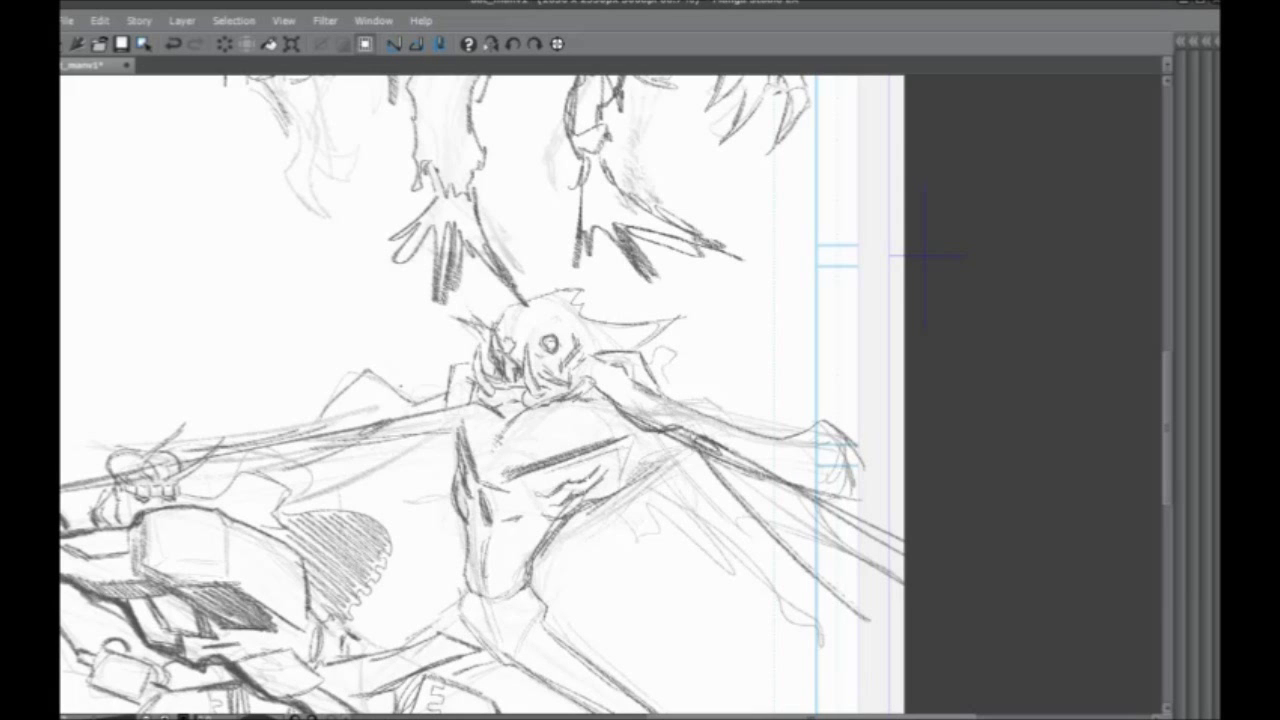
Redraw the rear figure's long pointed near ear with darker contours
drag(438, 500, 537, 482)
drag(778, 299, 722, 322)
drag(764, 311, 696, 326)
drag(620, 463, 630, 591)
drag(623, 470, 635, 484)
drag(718, 446, 706, 456)
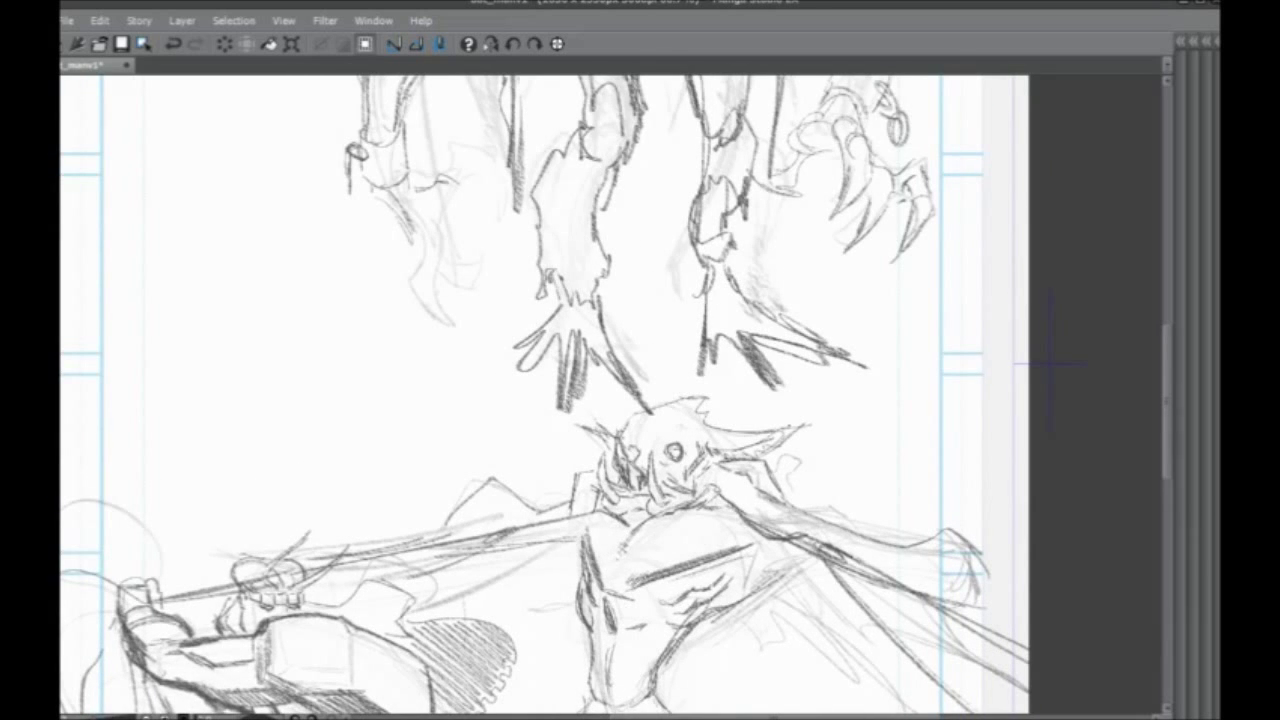
Draw the upper wing contour rising behind the rear figure's outstretched arm
drag(562, 437, 490, 310)
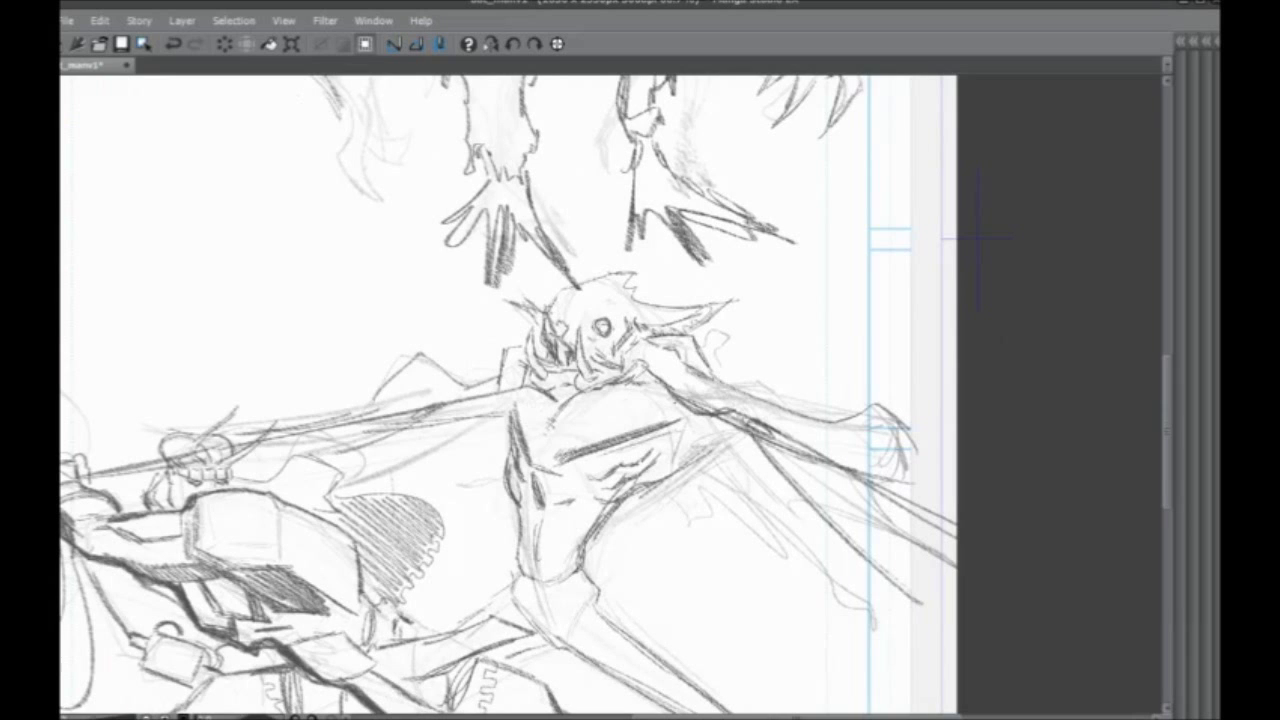
mouse_move(706, 358)
mouse_down()
mouse_move(792, 404)
mouse_move(848, 412)
mouse_up()
mouse_move(485, 452)
mouse_down()
mouse_move(512, 397)
mouse_move(541, 398)
mouse_up()
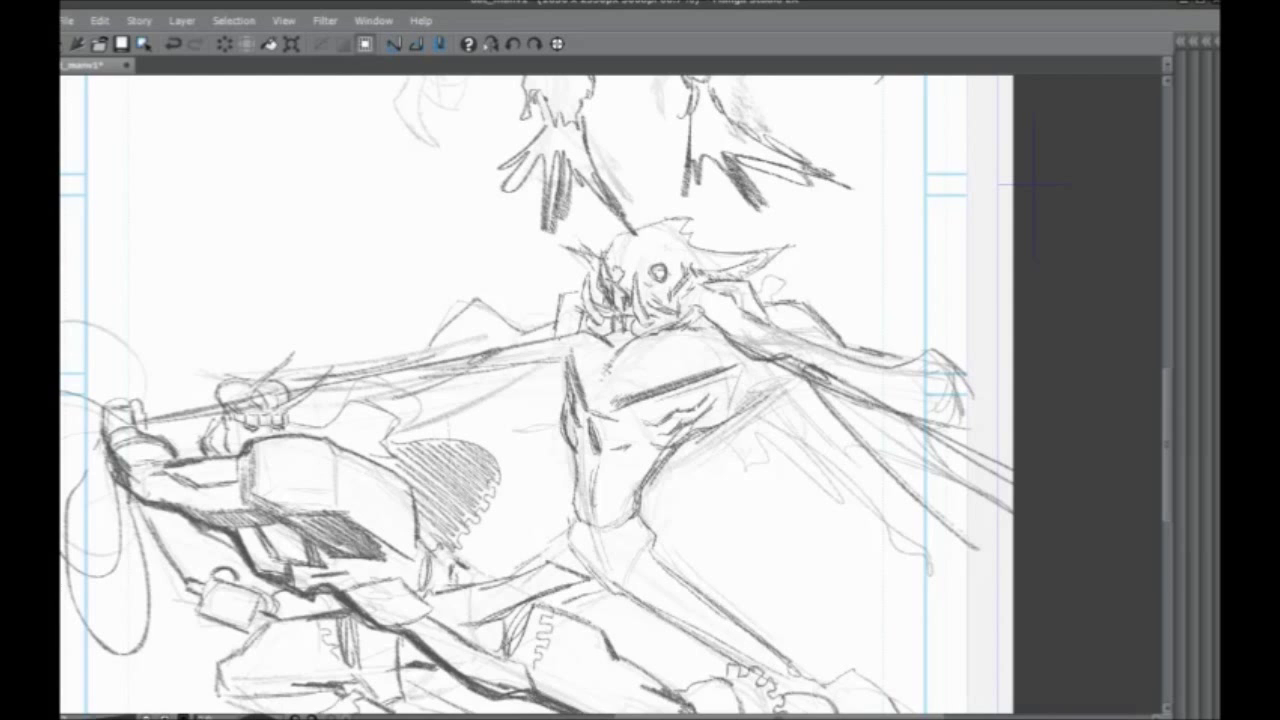
Refine the rear figure's face by darkening the eyes and brow, sharpening the far pointed ear and adding chest drips
mouse_move(653, 275)
mouse_down()
mouse_move(671, 286)
mouse_move(631, 265)
mouse_move(653, 272)
mouse_up()
drag(638, 258, 659, 281)
drag(645, 350, 680, 253)
drag(205, 489, 383, 443)
drag(587, 361, 547, 419)
mouse_move(766, 200)
mouse_down()
mouse_move(788, 229)
mouse_move(766, 217)
mouse_up()
drag(750, 206, 772, 233)
drag(699, 169, 741, 199)
mouse_move(707, 181)
mouse_down()
mouse_move(745, 218)
mouse_move(822, 243)
mouse_up()
mouse_move(780, 212)
mouse_down()
mouse_move(810, 227)
mouse_move(814, 217)
mouse_move(790, 216)
mouse_move(776, 230)
mouse_move(788, 206)
mouse_up()
mouse_move(520, 444)
mouse_down()
mouse_move(484, 370)
mouse_move(507, 454)
mouse_up()
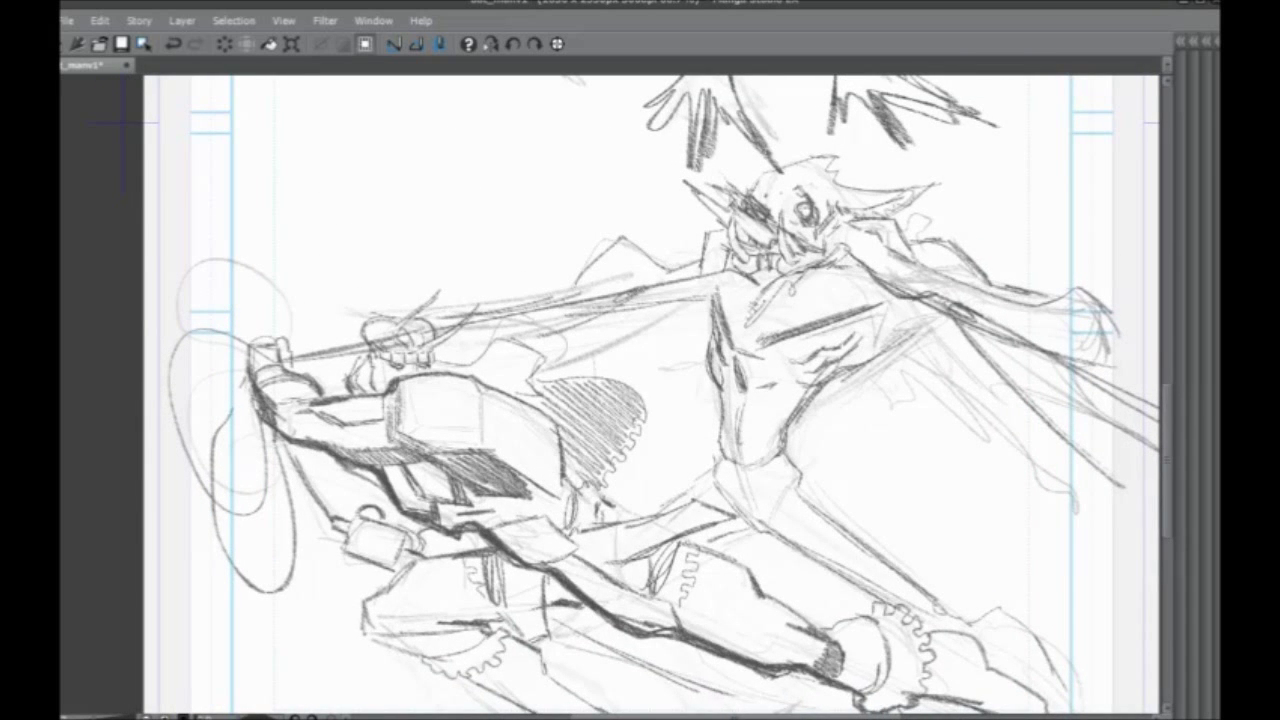
Draw a stretched splatter and small droplets flying away from the rear figure's head
mouse_move(676, 200)
mouse_down()
mouse_move(684, 210)
mouse_move(660, 205)
mouse_up()
mouse_move(582, 136)
mouse_down()
mouse_move(650, 184)
mouse_move(652, 220)
mouse_move(614, 222)
mouse_up()
drag(572, 205, 578, 208)
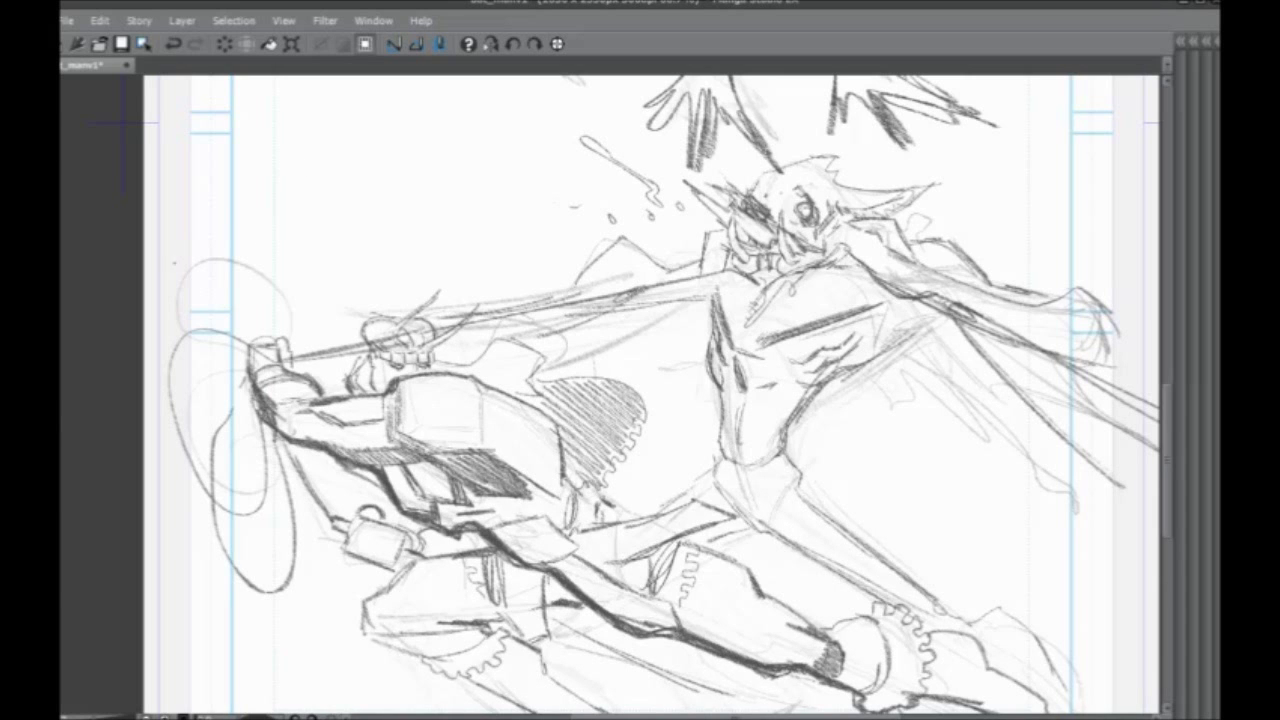
mouse_move(590, 480)
mouse_down()
mouse_move(590, 459)
mouse_move(588, 476)
mouse_up()
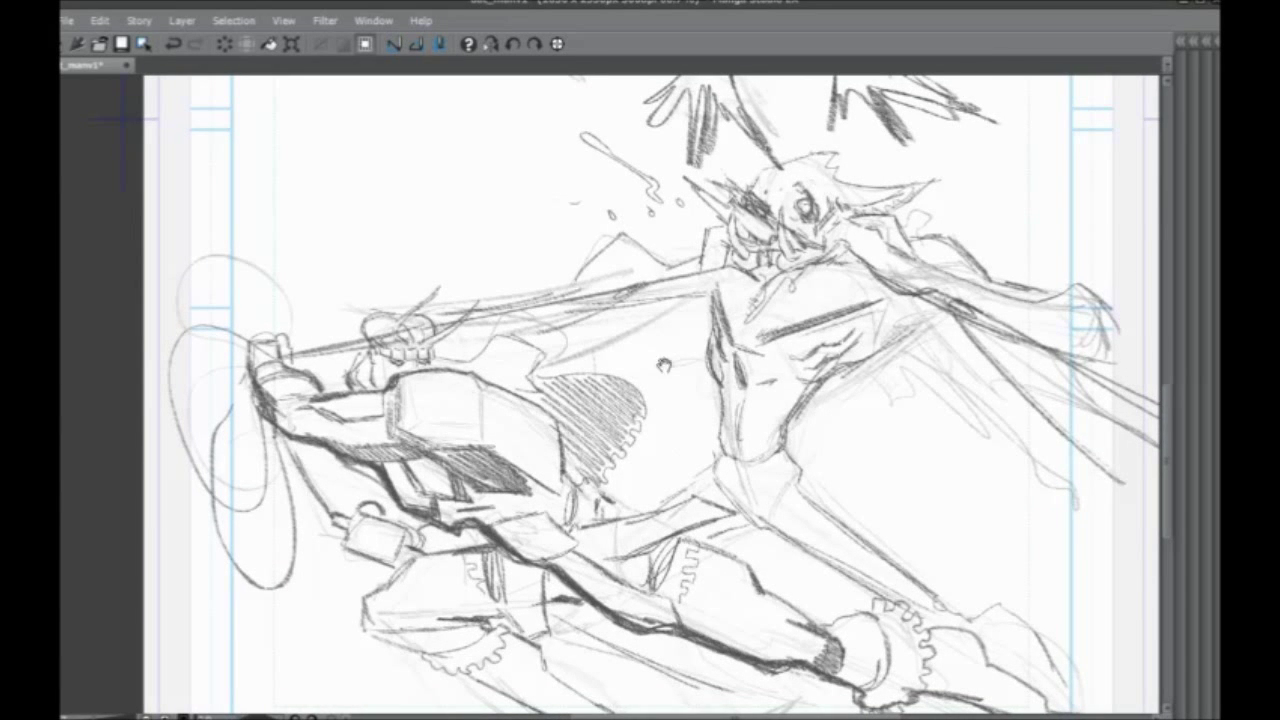
Hatch dark shadows under the rear figure's chest muscle and along its side below the armpit
drag(680, 406, 636, 382)
mouse_move(743, 307)
mouse_down()
mouse_move(810, 263)
mouse_move(844, 265)
mouse_move(802, 287)
mouse_move(838, 258)
mouse_move(750, 294)
mouse_move(732, 288)
mouse_move(808, 255)
mouse_move(795, 257)
mouse_up()
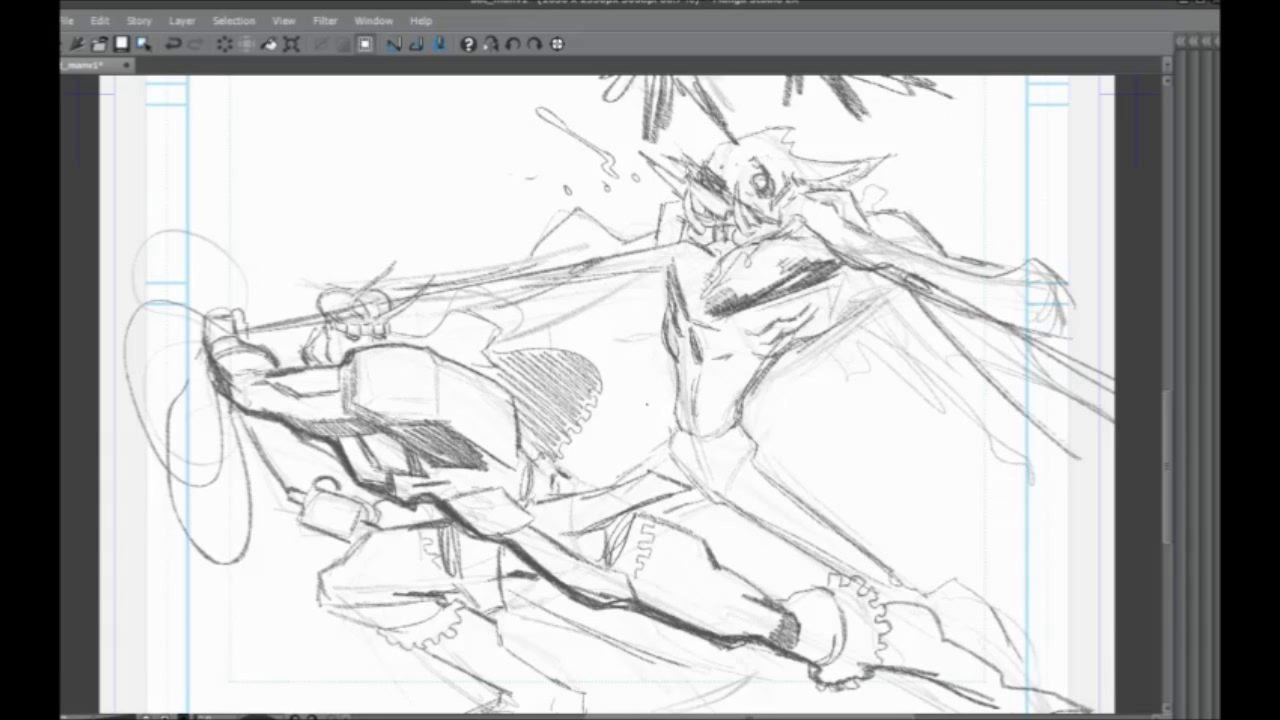
mouse_move(764, 317)
mouse_down()
mouse_move(788, 270)
mouse_move(910, 220)
mouse_up()
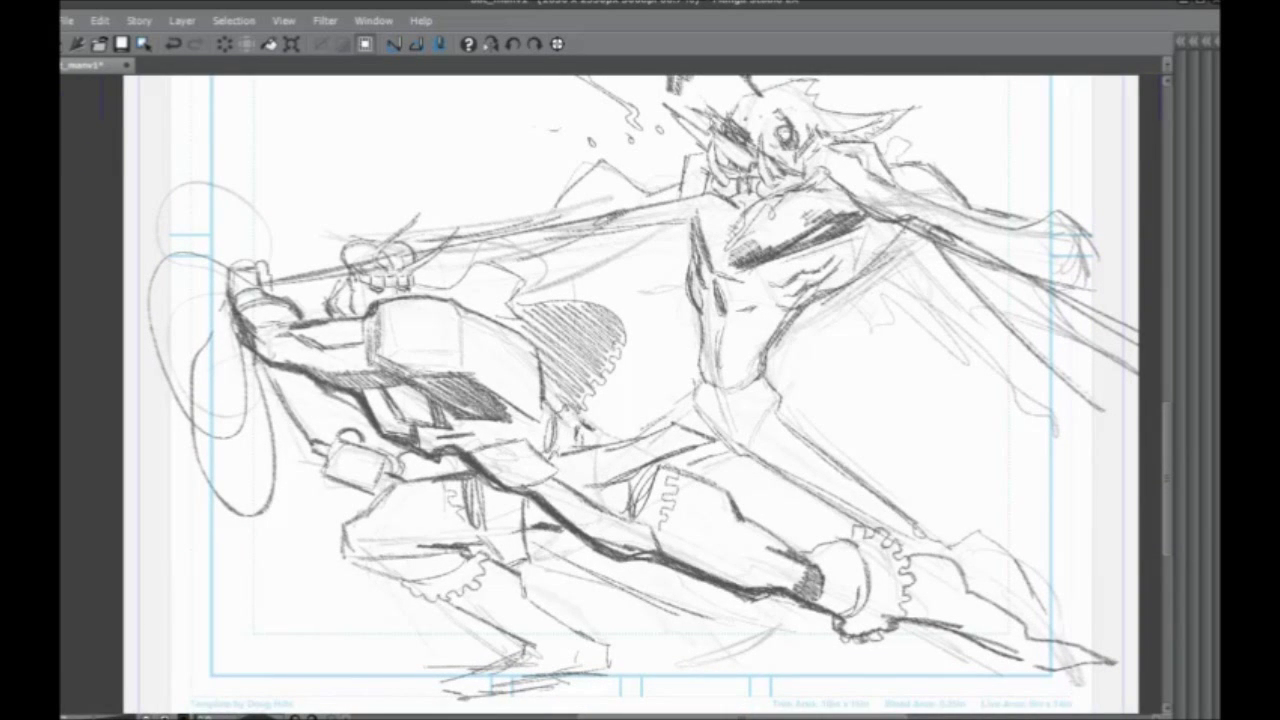
mouse_move(812, 302)
mouse_down()
mouse_move(918, 230)
mouse_move(858, 228)
mouse_up()
drag(824, 257, 850, 232)
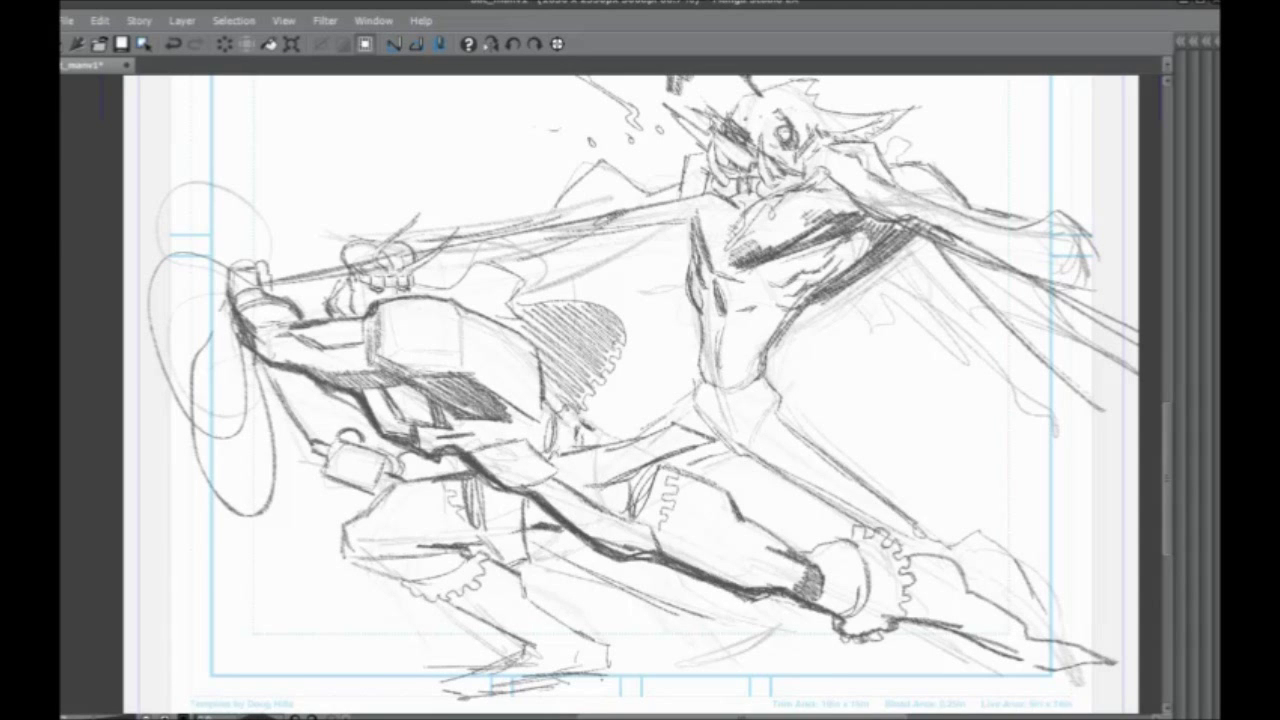